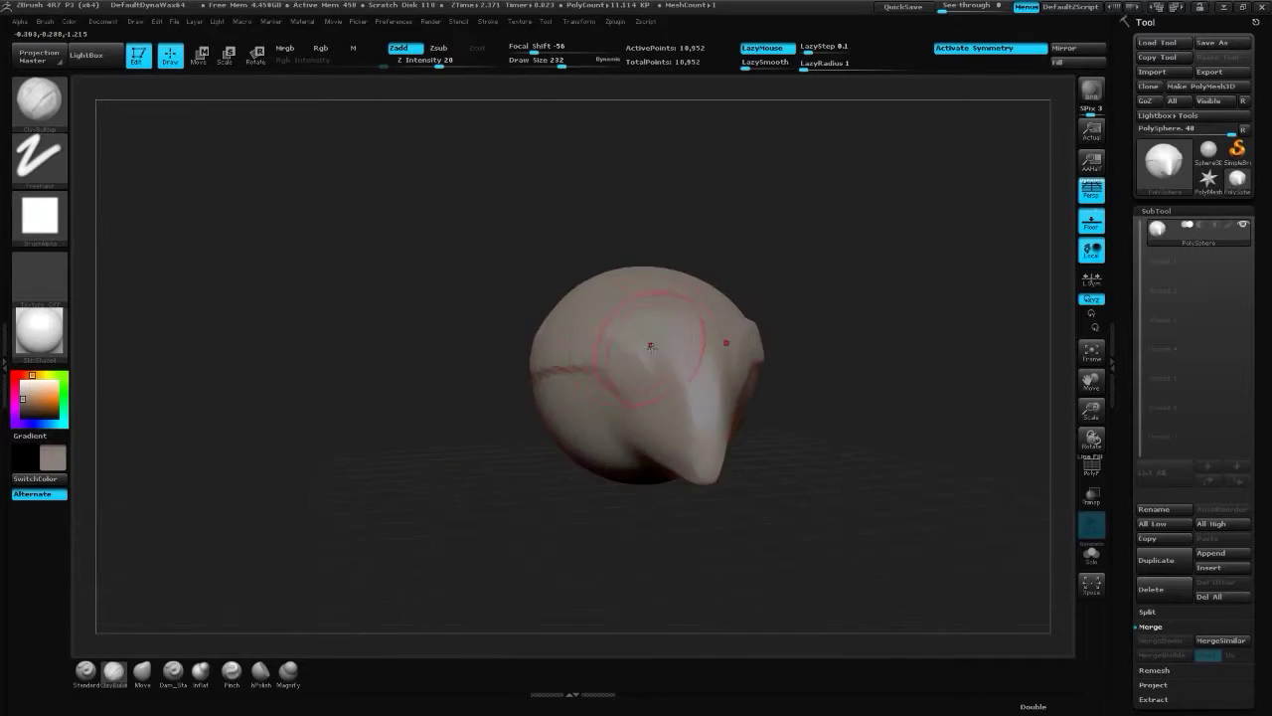
- Carve the mouth line along the side of the beak with the Dam_Standard brush
key(b)
key(d)
key(s)
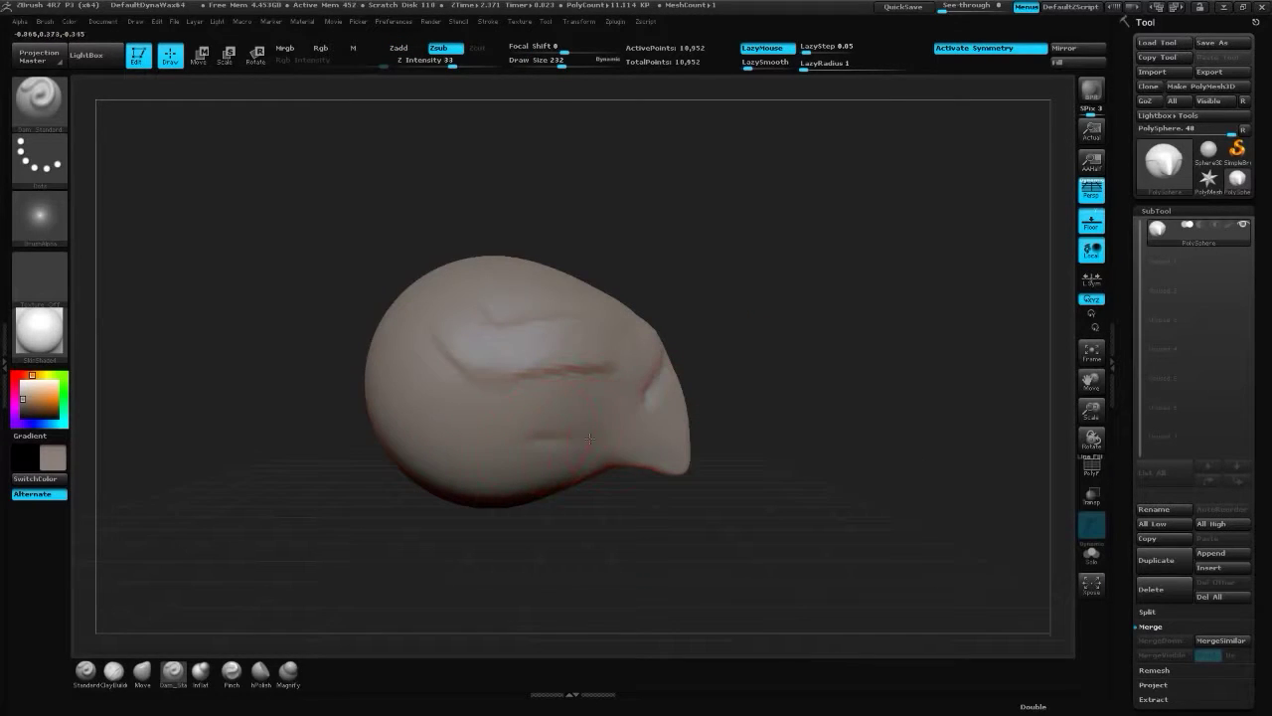
key(s)
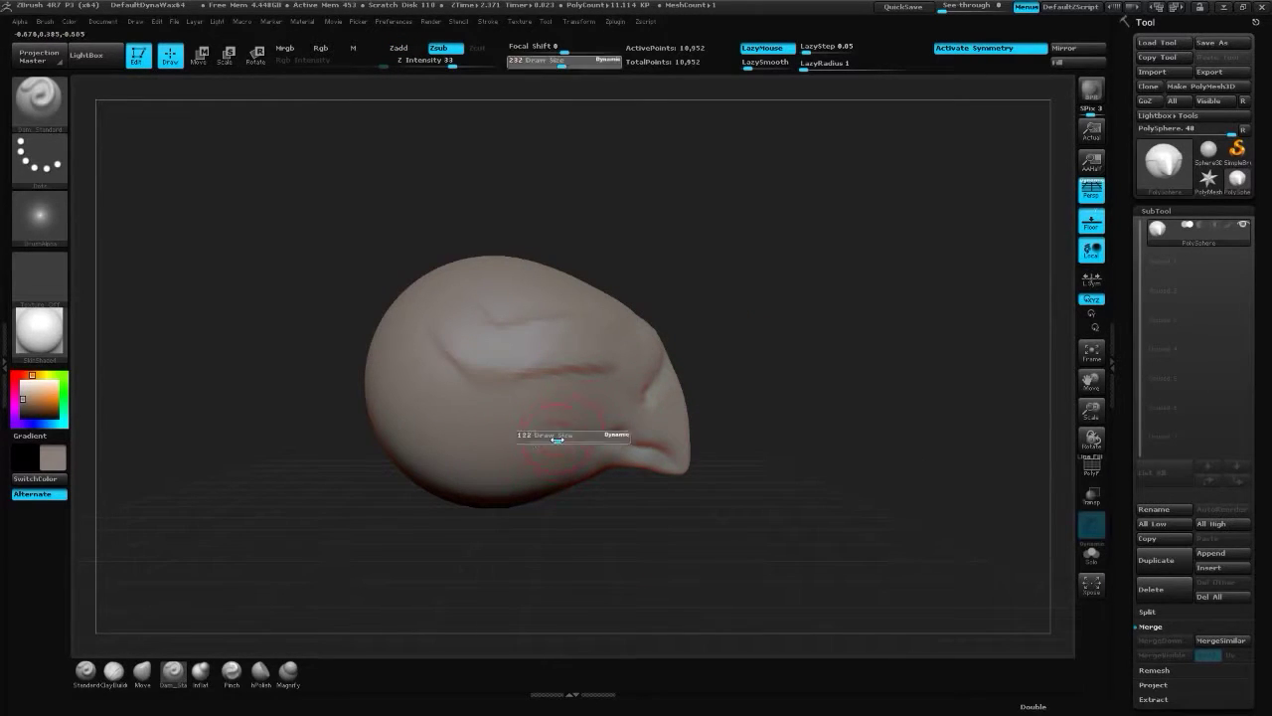
click(559, 438)
mouse_move(727, 514)
mouse_down()
mouse_move(636, 458)
mouse_move(562, 495)
mouse_move(469, 449)
mouse_up()
- Hollow out the eye socket beneath the brow with the ClayBuildup brush at draw size 160
key(b)
key(h)
key(p)
key(b)
key(c)
key(b)
key(b)
key(c)
key(b)
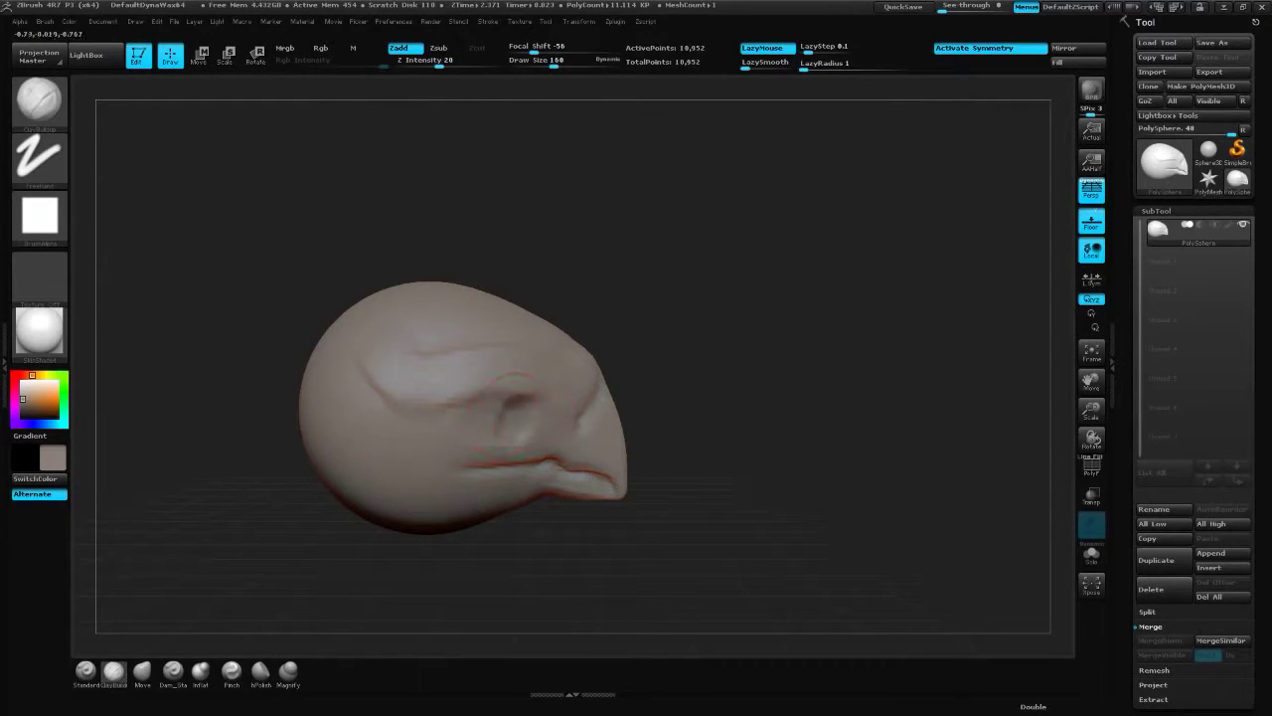
mouse_move(481, 410)
mouse_down()
mouse_move(516, 426)
mouse_move(473, 424)
mouse_up()
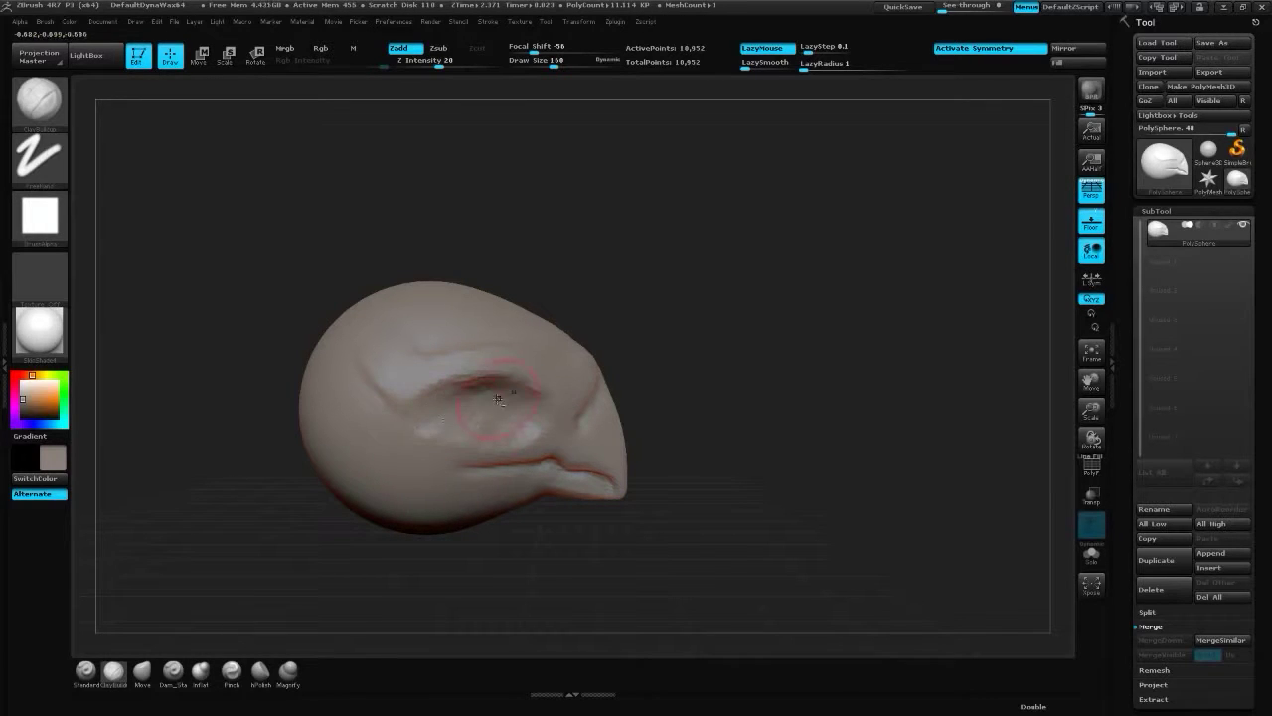
- Define the eyeball and its upper rim inside the socket with the Dam_Standard and Standard brushes
key(b)
key(d)
key(s)
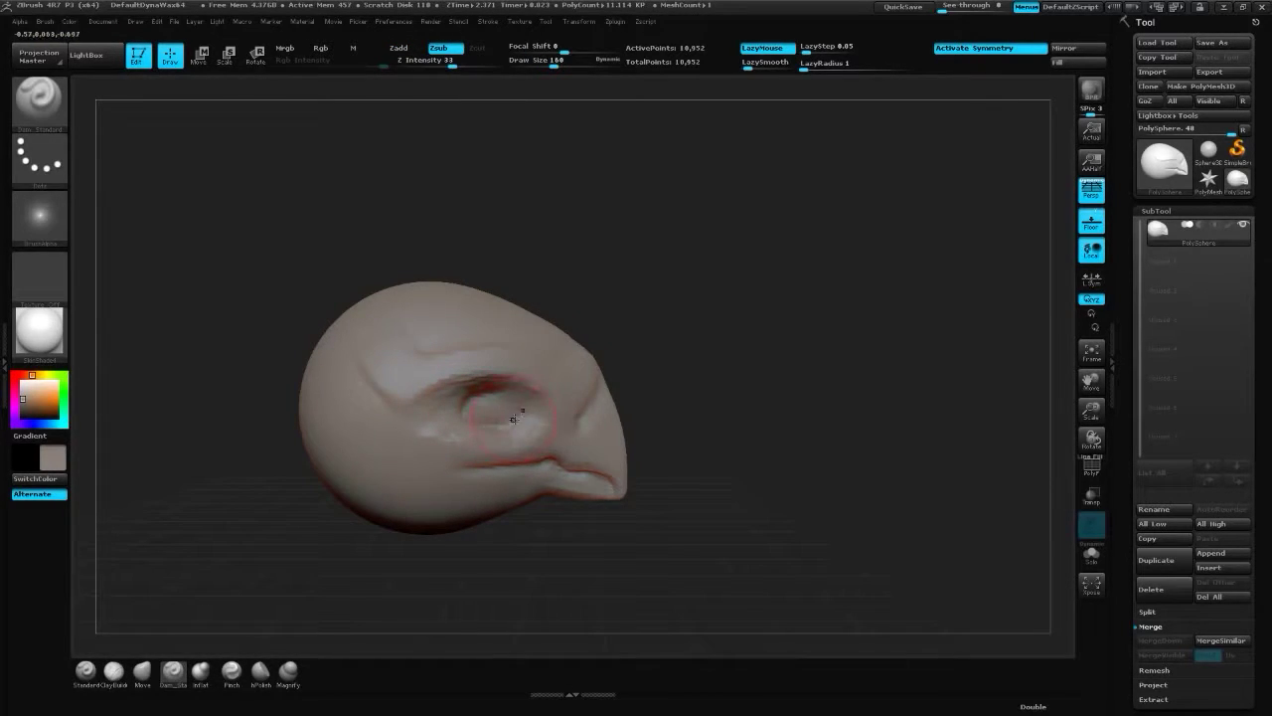
key(b)
key(s)
key(t)
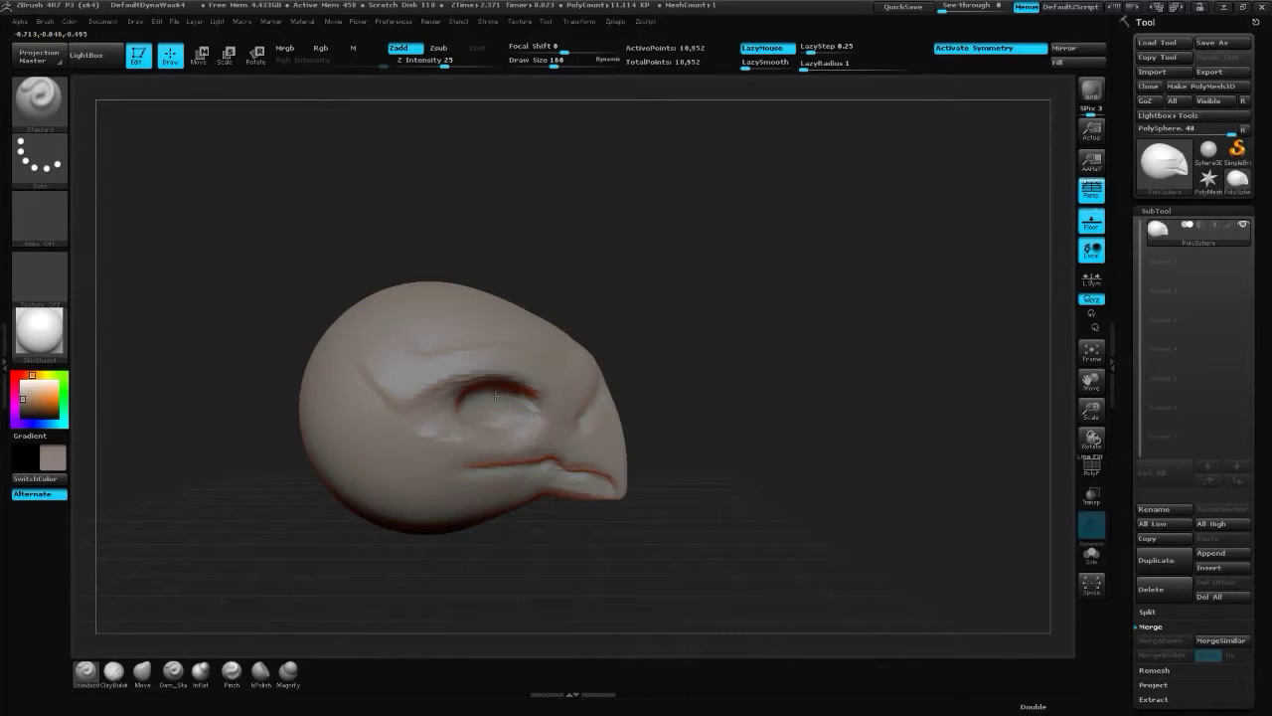
- Widen the brow ridges and adjust the head silhouette with the Move brush at draw size 251
drag(715, 398, 582, 335)
key(b)
key(m)
key(v)
drag(629, 406, 573, 367)
mouse_move(686, 388)
mouse_down()
mouse_move(772, 404)
mouse_move(417, 346)
mouse_up()
drag(652, 284, 615, 311)
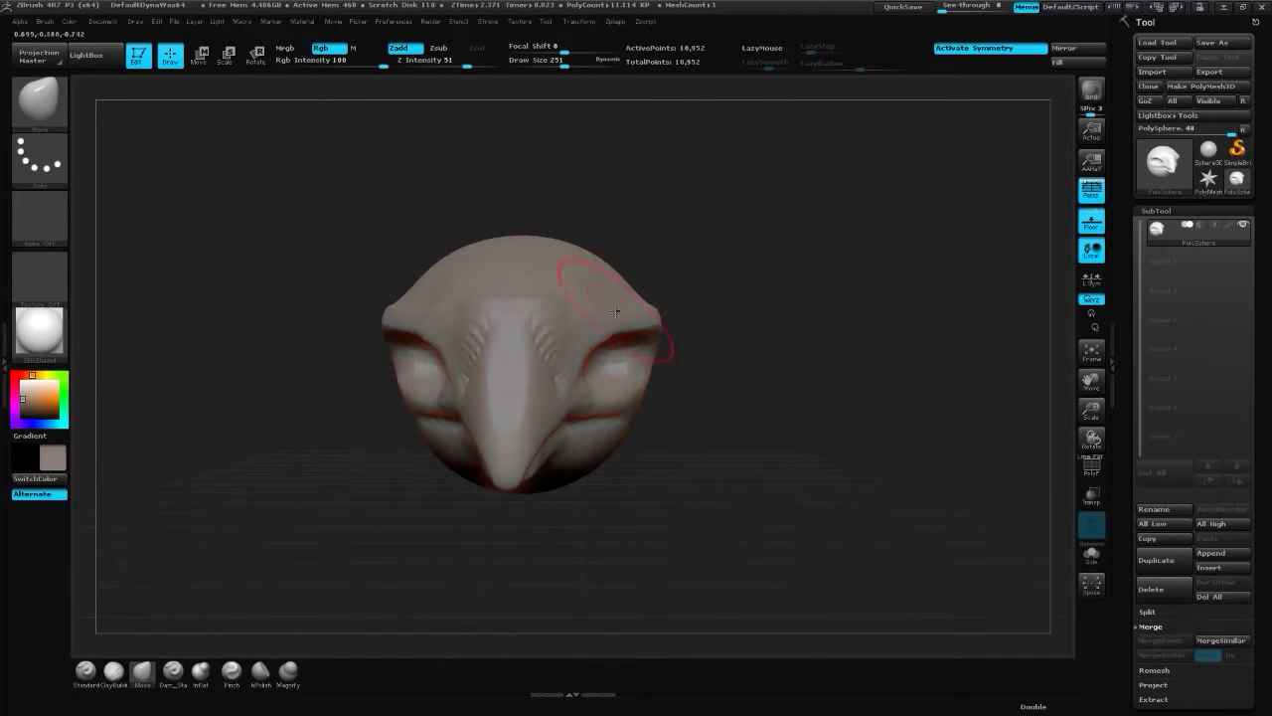
- Build up the brow and cheek around the eye with ClayBuildup and flatten the surfaces with hPolish
key(b)
key(c)
key(b)
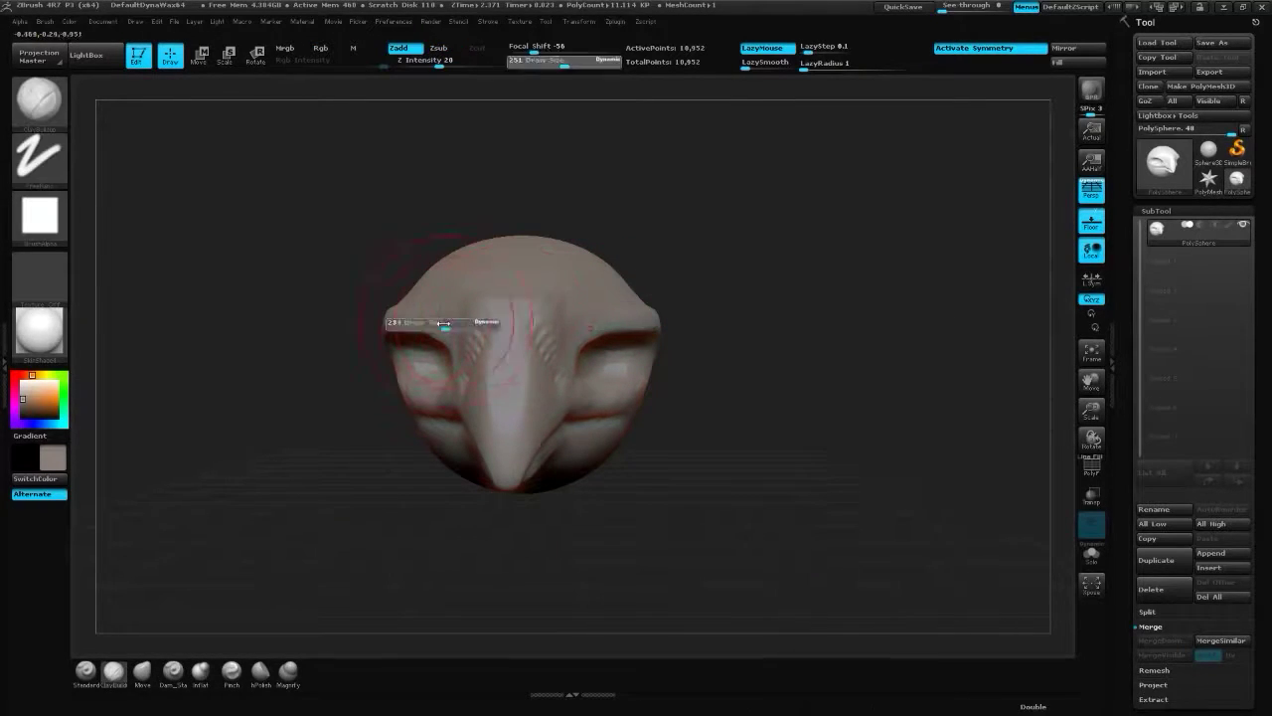
drag(708, 460, 324, 404)
key(b)
key(h)
key(p)
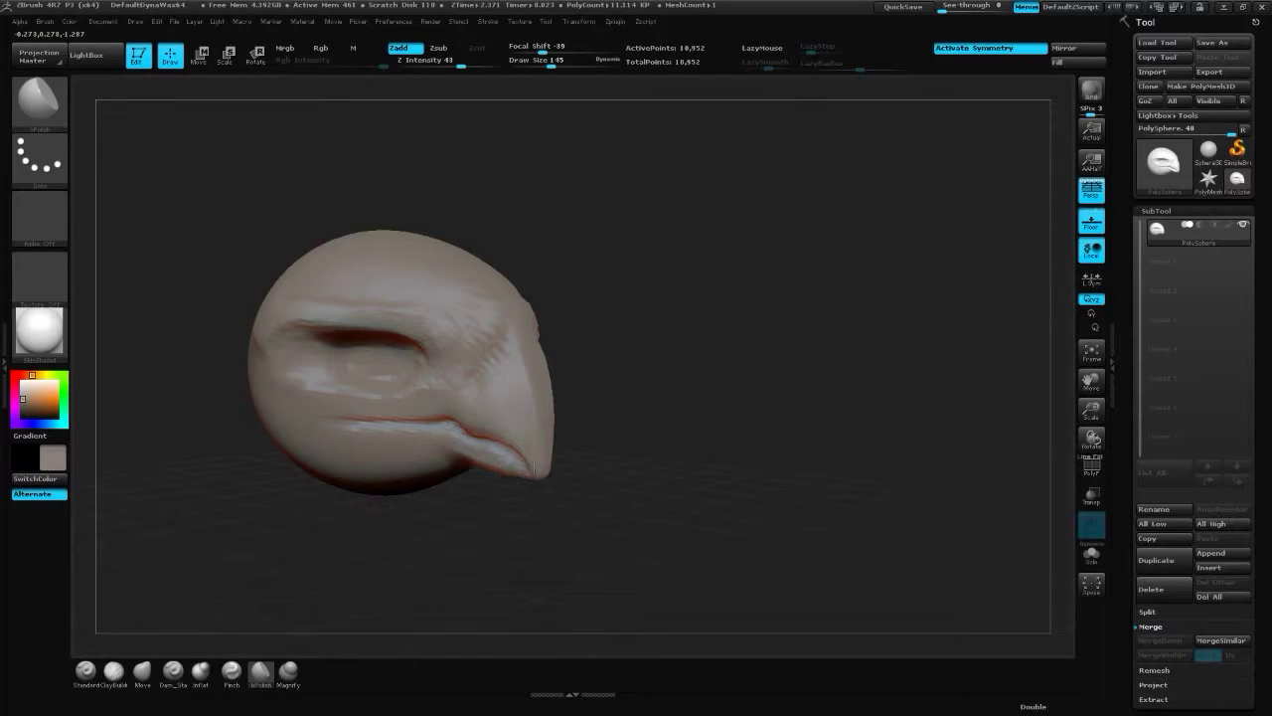
drag(725, 440, 800, 526)
- Sharpen the edges around the beak with the Pinch brush
key(b)
key(p)
key(i)
mouse_move(542, 452)
mouse_down()
mouse_move(775, 552)
mouse_move(727, 503)
mouse_move(769, 438)
mouse_move(633, 329)
mouse_move(625, 412)
mouse_up()
- Pull a neck down and back from the rear of the head with the Move brush at draw size 785
key(b)
key(m)
key(v)
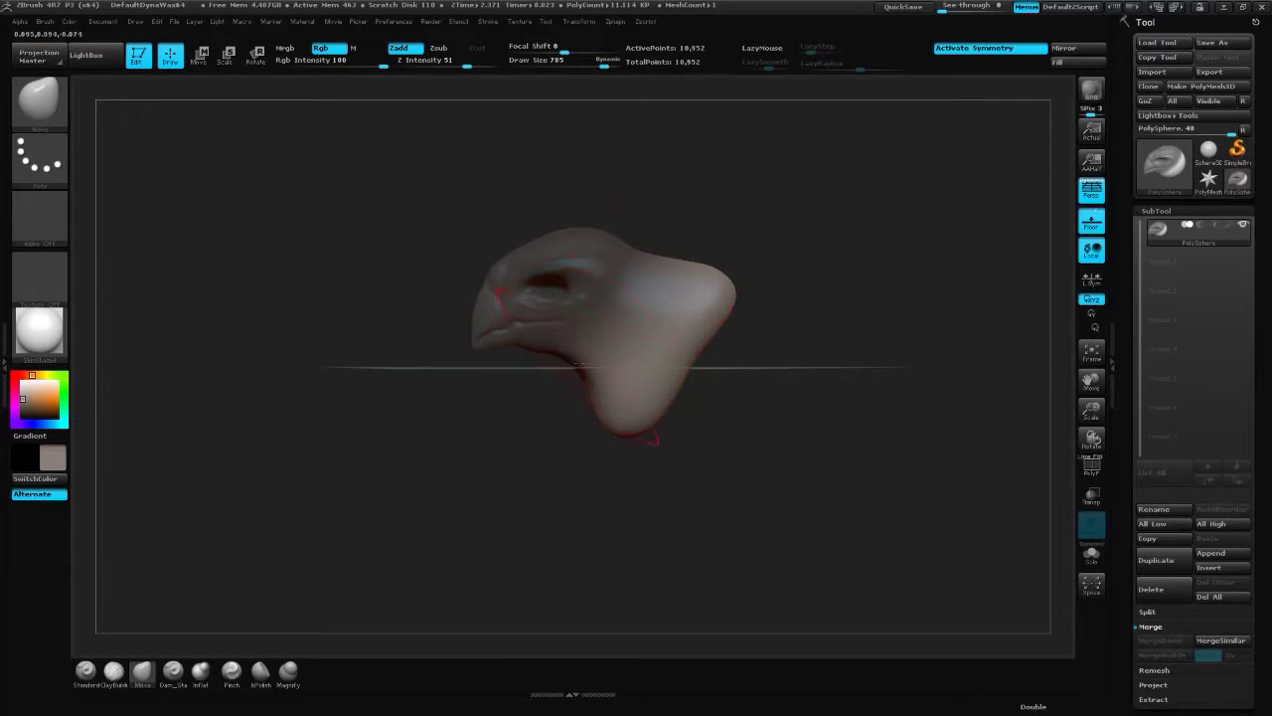
mouse_move(682, 248)
mouse_down()
mouse_move(587, 279)
mouse_move(496, 347)
mouse_move(508, 381)
mouse_up()
- Build up the neck with ClayBuildup and smooth its planes with hPolish at draw size 476
key(b)
key(c)
key(b)
key(b)
key(h)
key(p)
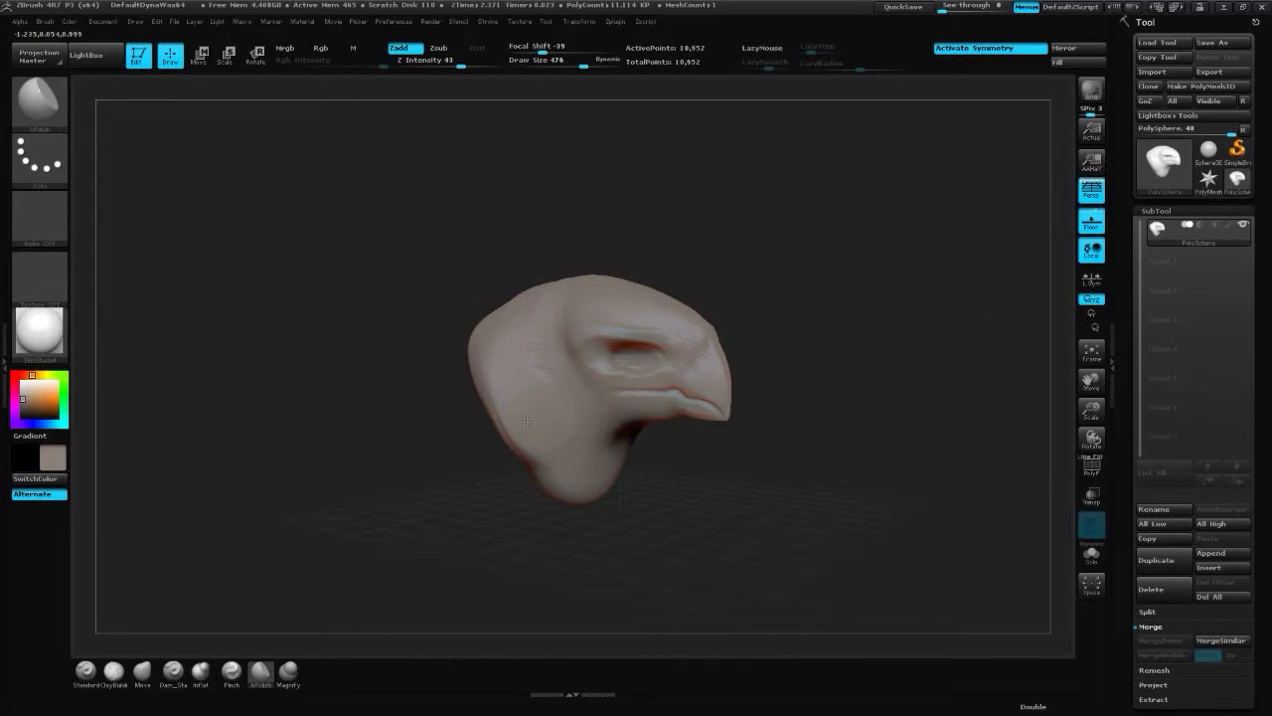
mouse_move(538, 448)
mouse_down()
mouse_move(619, 417)
mouse_move(664, 284)
mouse_move(694, 337)
mouse_up()
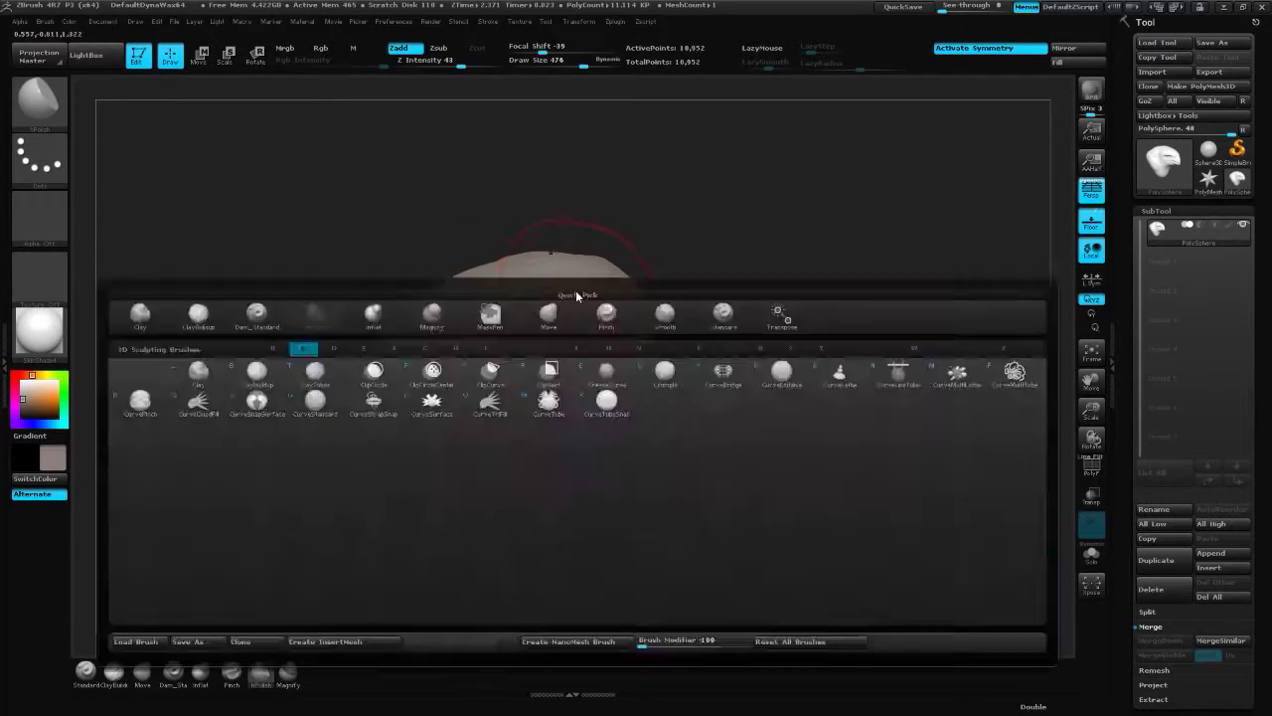
- Add volume to the top and back of the head with ClayBuildup and flatten it with hPolish
key(b)
key(c)
key(b)
key(b)
key(h)
key(p)
mouse_move(691, 267)
mouse_down()
mouse_move(546, 305)
mouse_move(583, 284)
mouse_move(682, 298)
mouse_up()
- Turn off LazyMouse for the ClayBuildup brush
key(b)
key(c)
key(b)
click(772, 50)
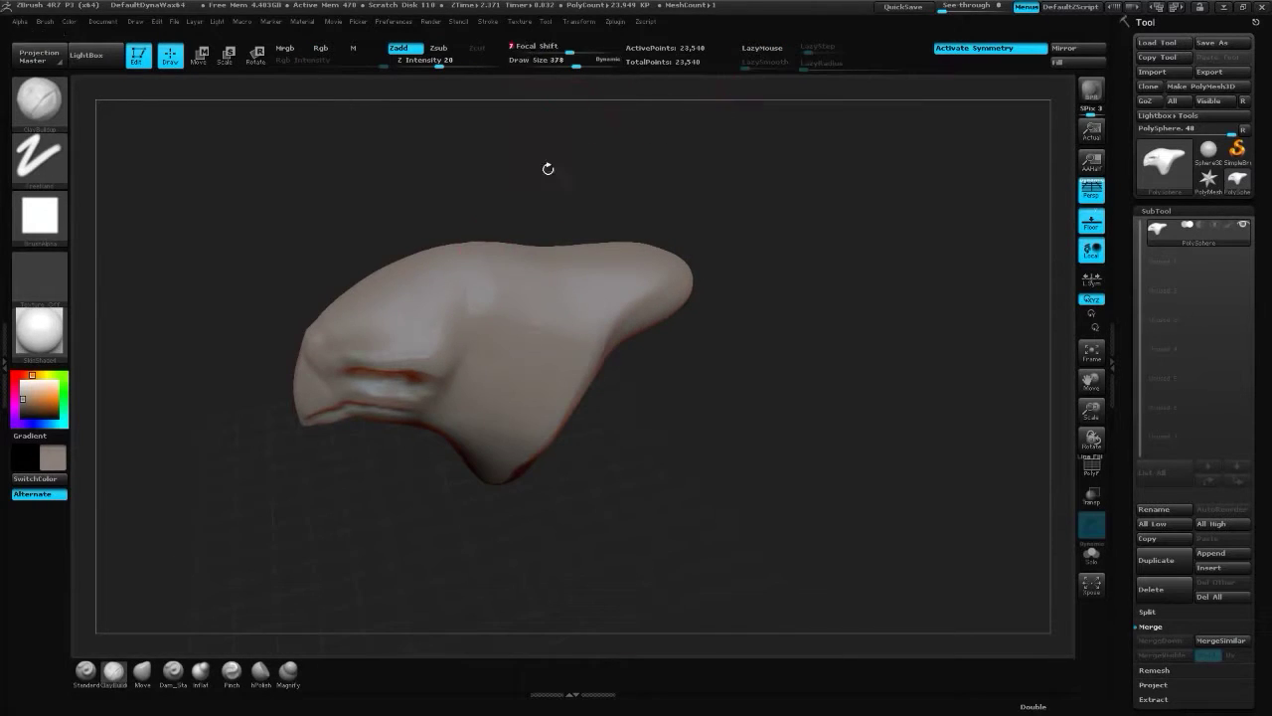
- Pull out an overhanging crest at the back of the head with the Move brush
key(b)
key(m)
key(v)
mouse_move(533, 349)
mouse_down()
mouse_move(540, 241)
mouse_move(593, 226)
mouse_move(702, 265)
mouse_up()
- Polish the rear crest with hPolish, setting the brush's focal shift to -12
key(b)
key(h)
key(p)
alt+drag(627, 298, 566, 323)
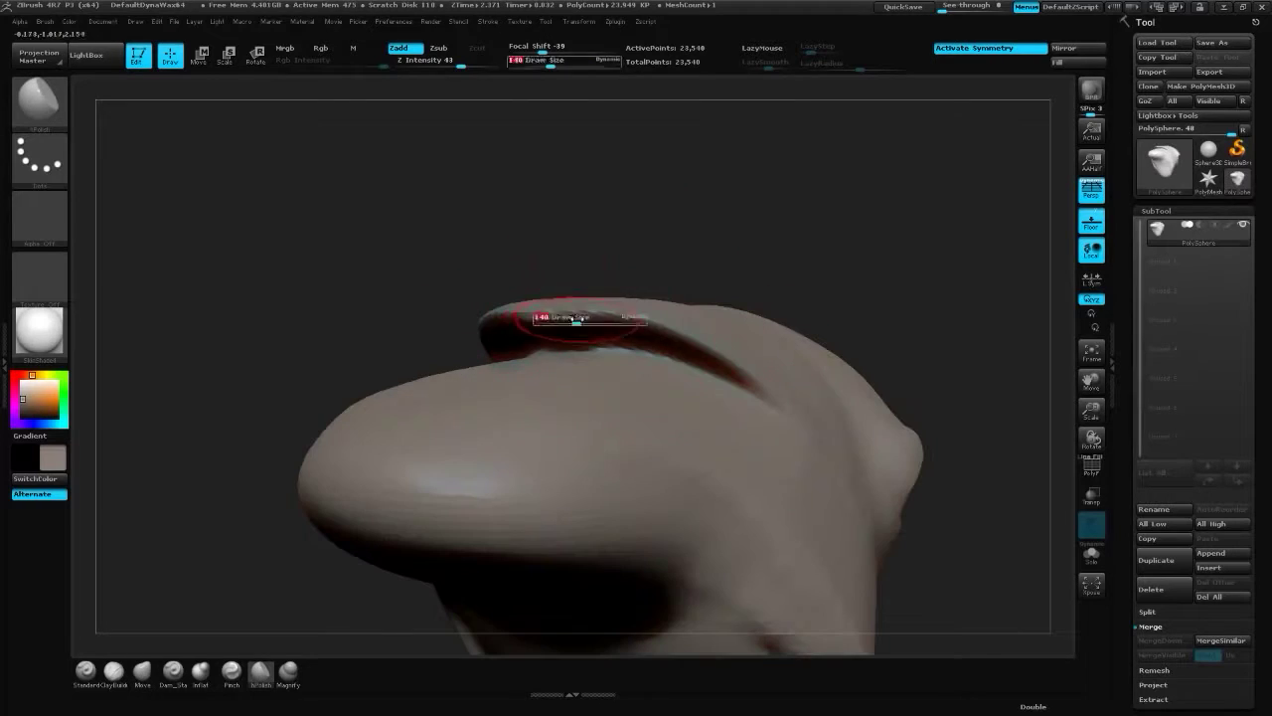
drag(590, 45, 605, 46)
mouse_move(696, 233)
mouse_down()
mouse_move(762, 228)
mouse_move(476, 318)
mouse_up()
- Deepen the recess beneath the rear crest with the ClayBuildup brush
key(b)
key(c)
key(b)
drag(488, 421, 628, 316)
- Flatten the rim of the rear crest with a smaller hPolish brush
key(b)
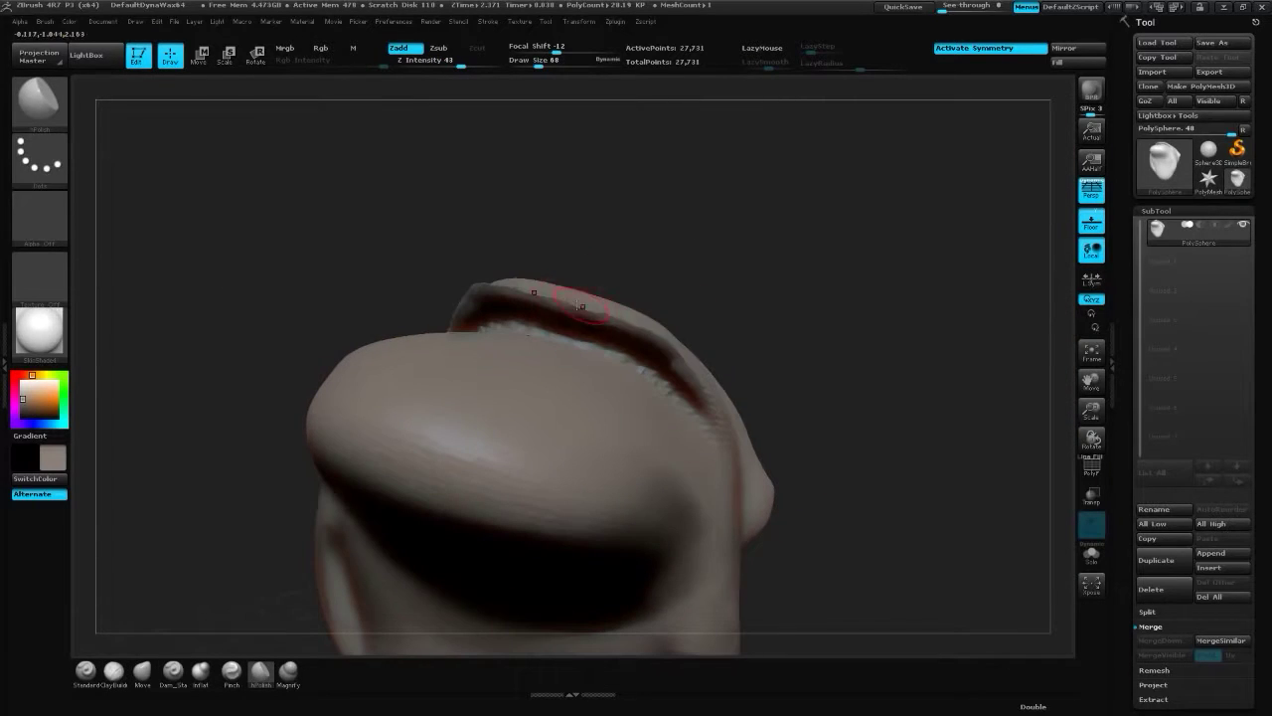
key(b)
key(h)
key(p)
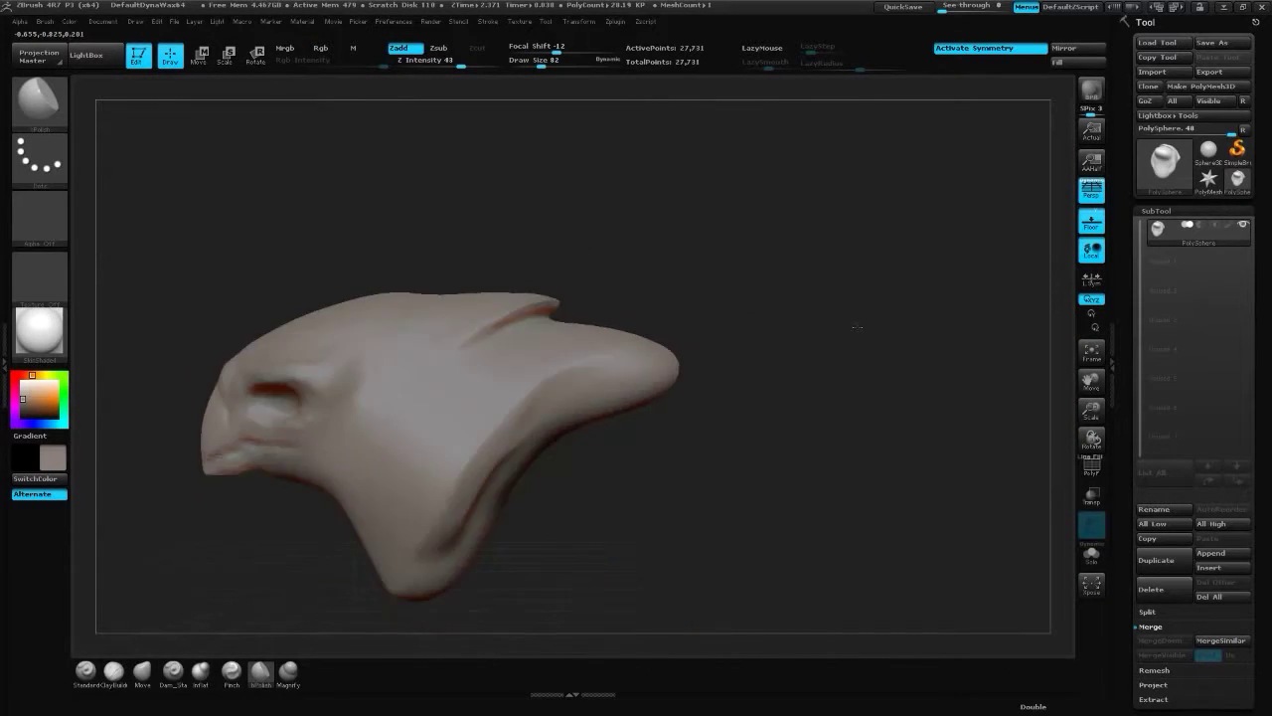
- Hide the floor grid and reshape the neck base below the masked head with the Move brush at draw size 1000
mouse_move(874, 268)
mouse_down()
mouse_move(761, 276)
mouse_move(696, 307)
mouse_move(658, 289)
mouse_up()
key(s)
mouse_move(696, 318)
mouse_down()
mouse_move(707, 344)
mouse_move(642, 307)
mouse_move(745, 310)
mouse_move(719, 327)
mouse_up()
mouse_move(877, 171)
mouse_down()
mouse_move(802, 364)
mouse_move(653, 319)
mouse_move(710, 364)
mouse_up()
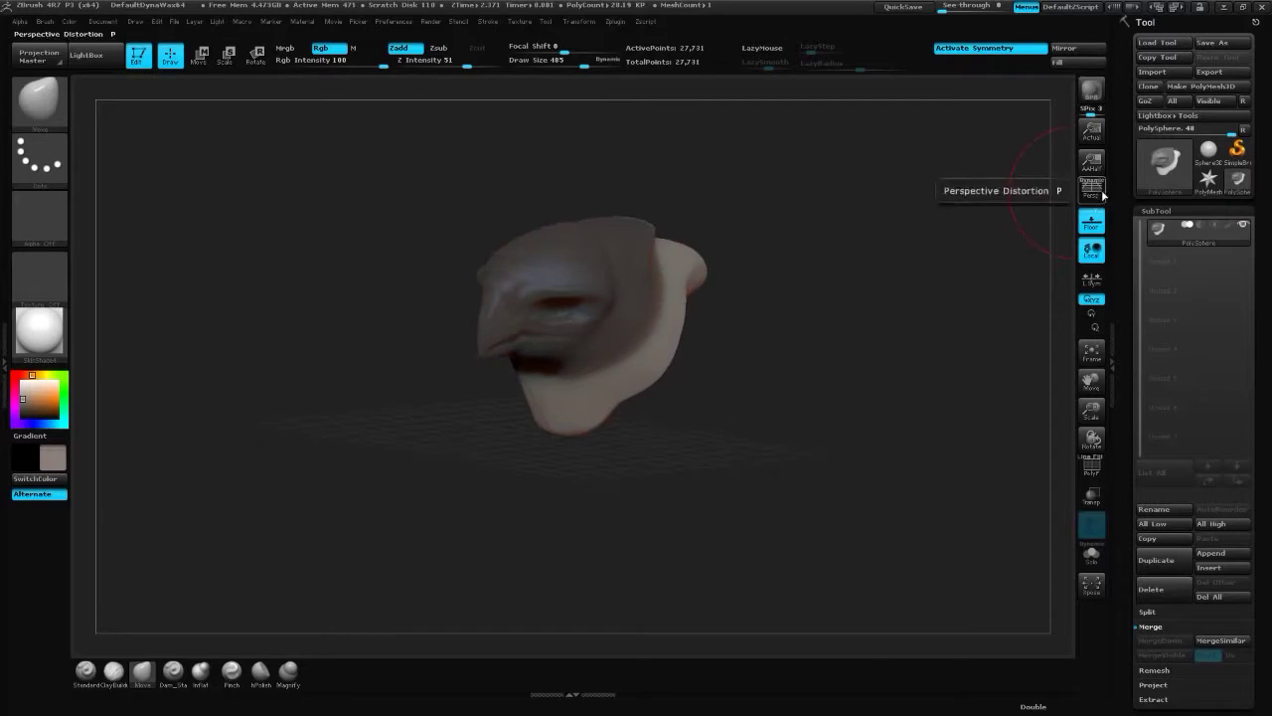
click(1091, 220)
mouse_move(802, 381)
mouse_down()
mouse_move(659, 299)
mouse_move(710, 298)
mouse_move(592, 270)
mouse_move(642, 361)
mouse_move(675, 387)
mouse_move(636, 407)
mouse_up()
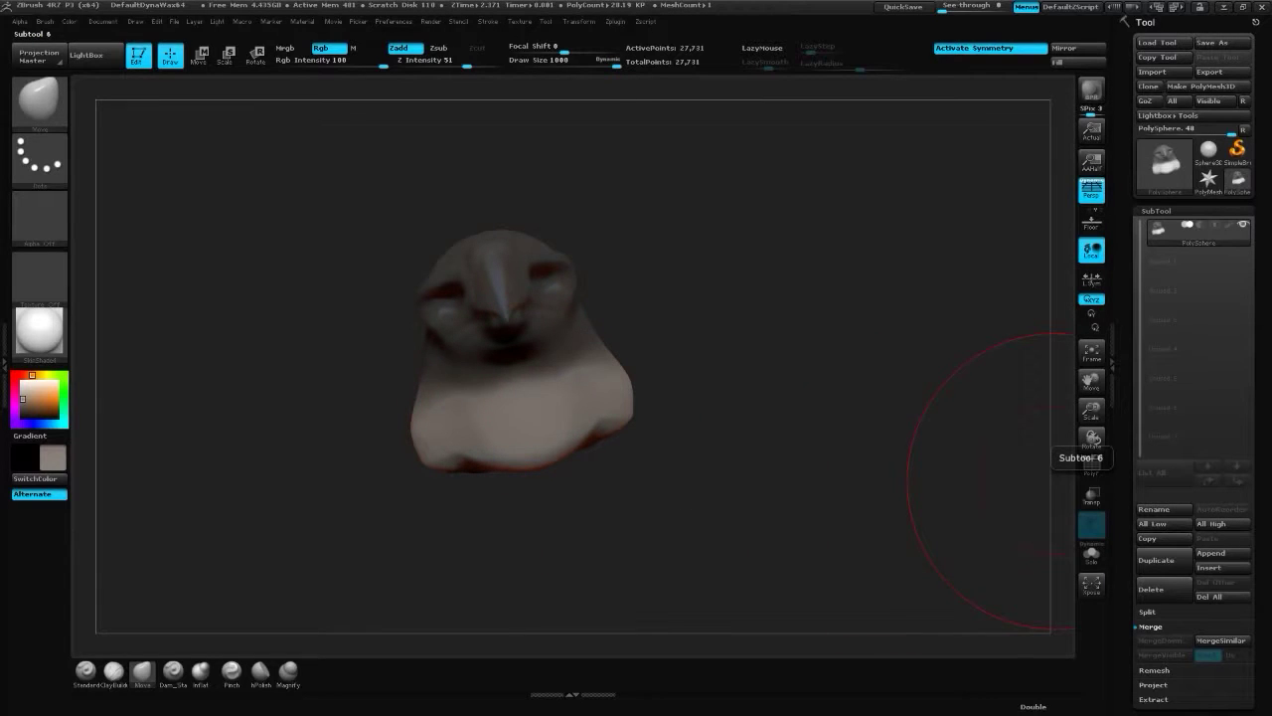
mouse_move(1092, 438)
mouse_down()
mouse_move(605, 426)
mouse_move(762, 389)
mouse_move(716, 447)
mouse_move(724, 332)
mouse_move(625, 355)
mouse_move(738, 327)
mouse_move(560, 245)
mouse_move(746, 284)
mouse_move(549, 275)
mouse_move(518, 259)
mouse_move(647, 283)
mouse_move(525, 298)
mouse_move(604, 292)
mouse_up()
- Cut the mouth opening between the upper and lower beak with the ClayBuildup and Dam_Standard brushes
key(b)
key(c)
key(b)
key(b)
key(d)
key(s)
key(b)
key(c)
key(b)
mouse_move(871, 212)
mouse_down()
mouse_move(583, 216)
mouse_move(517, 343)
mouse_move(846, 449)
mouse_move(695, 319)
mouse_up()
- Shape the open upper and lower beak with the Move brush
key(b)
key(m)
key(v)
drag(611, 273, 515, 223)
- Sculpt the inside of the mouth and the lower beak with ClayBuildup at draw size 75
key(b)
key(c)
key(b)
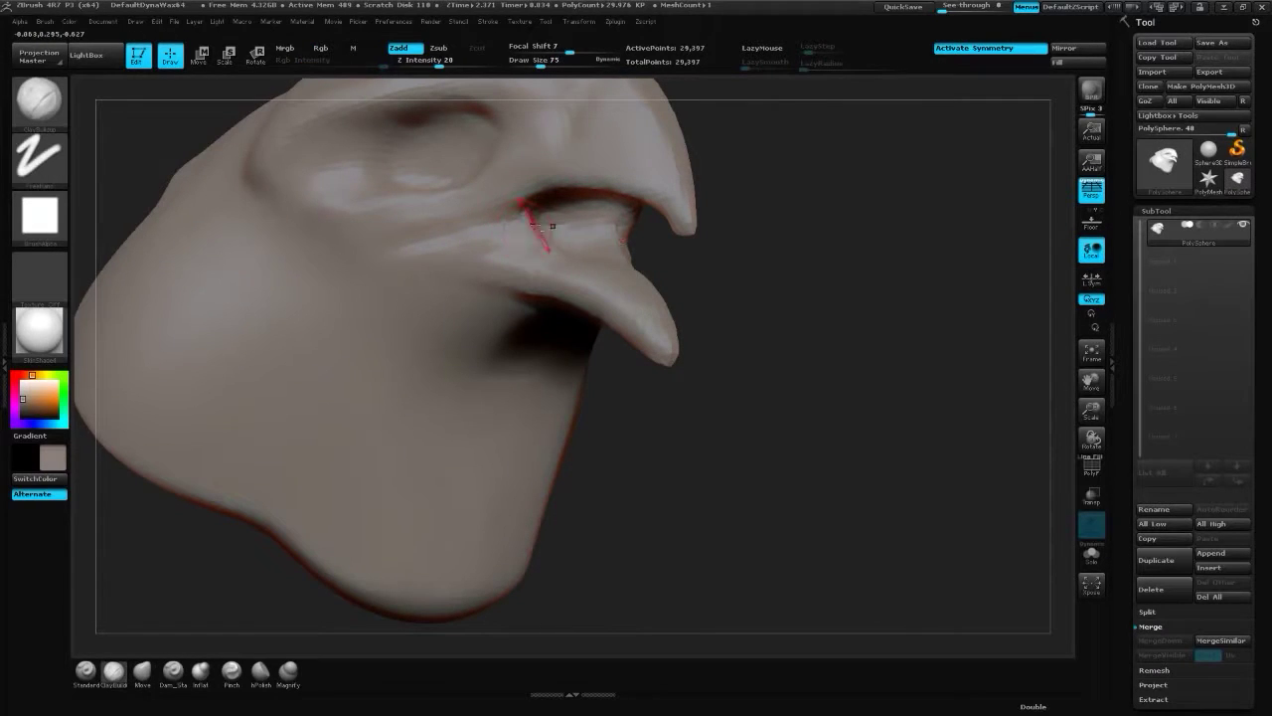
mouse_move(622, 244)
mouse_down()
mouse_move(593, 197)
mouse_move(563, 265)
mouse_up()
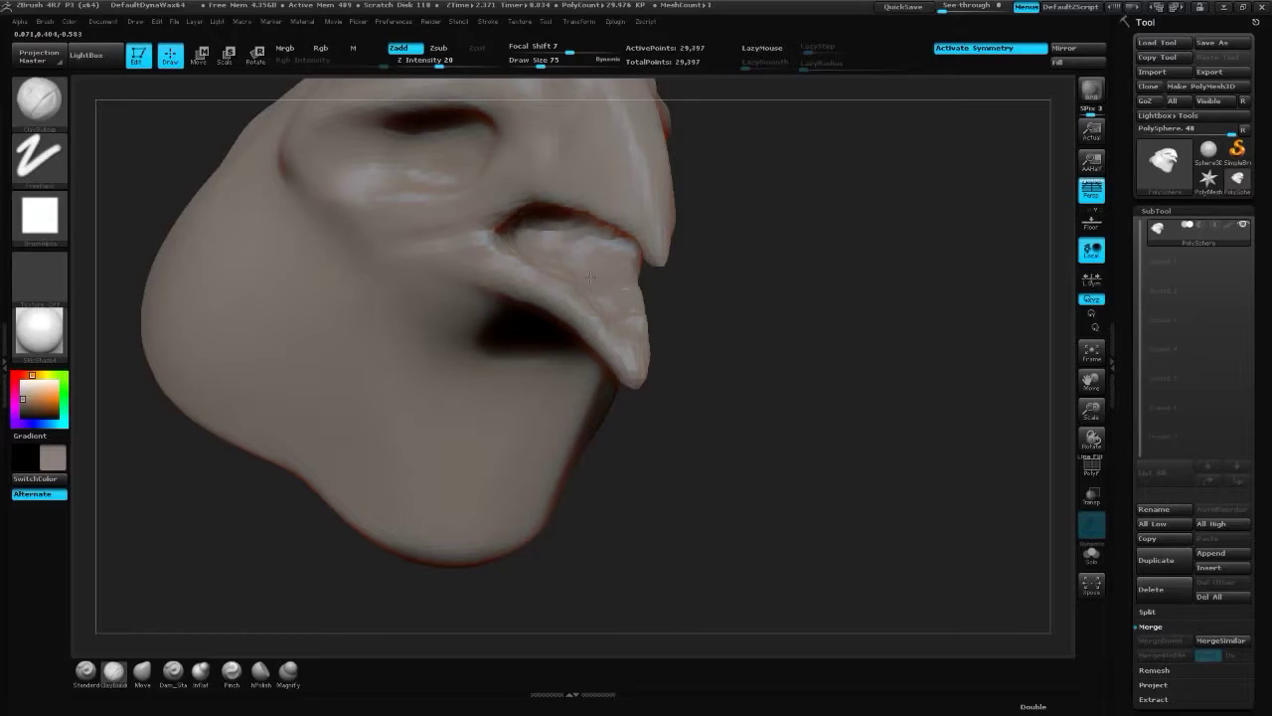
drag(590, 276, 534, 231)
- Reshape the lower beak and pull the upper beak tip down into a longer hook with the Move brush
key(b)
key(m)
key(v)
drag(542, 323, 557, 363)
mouse_move(855, 377)
mouse_down()
mouse_move(696, 298)
mouse_move(653, 233)
mouse_move(596, 398)
mouse_move(621, 398)
mouse_up()
key(s)
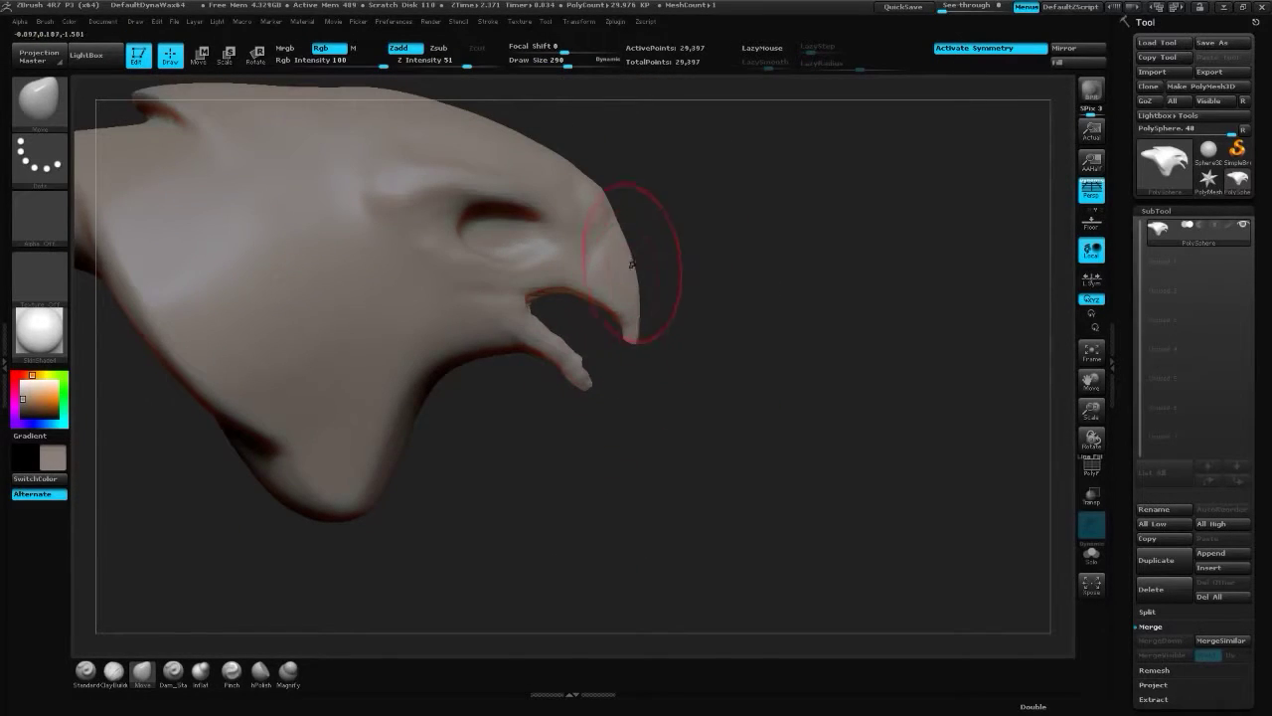
mouse_move(648, 314)
mouse_down()
mouse_move(647, 370)
mouse_move(641, 358)
mouse_up()
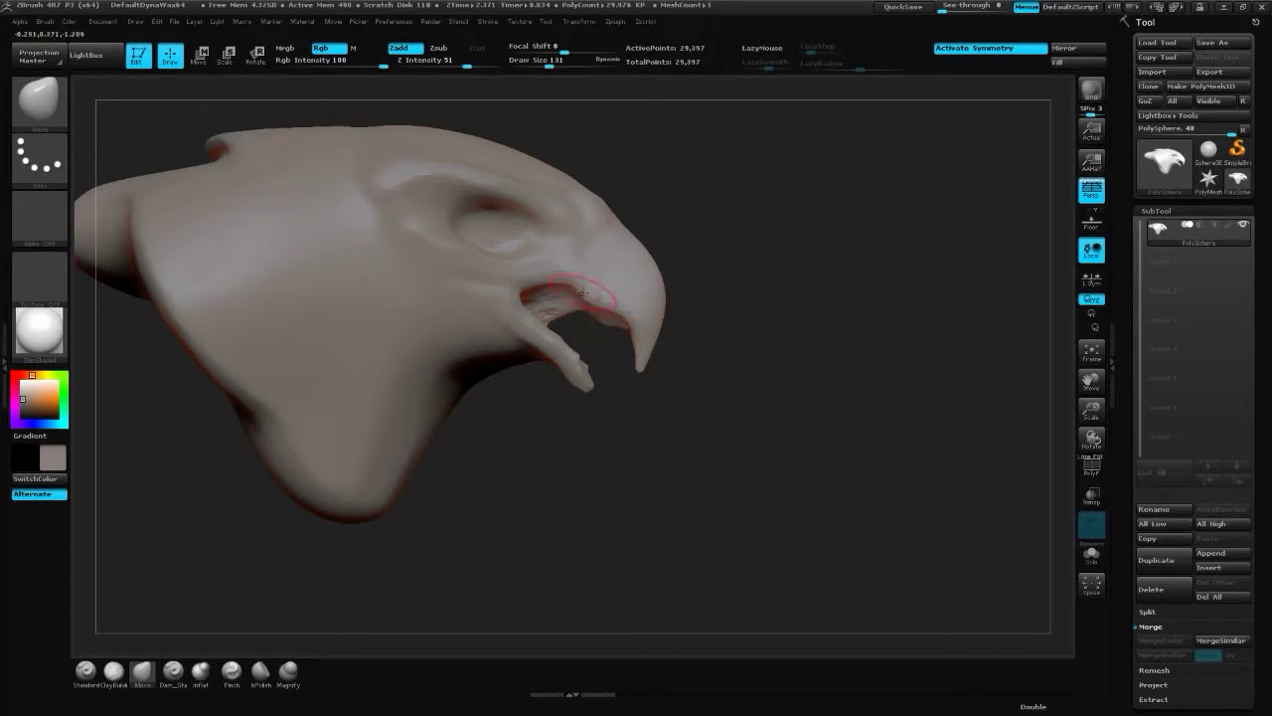
- Refine the mouth interior and beak edges with the ClayBuildup brush
key(b)
key(c)
key(b)
drag(699, 497, 514, 293)
mouse_move(655, 336)
mouse_down()
mouse_move(725, 316)
mouse_move(569, 269)
mouse_up()
- Carve the creases along the beak and mouth corner with the Dam_Standard brush
key(b)
key(d)
key(s)
mouse_move(696, 319)
mouse_down()
mouse_move(719, 304)
mouse_move(596, 332)
mouse_up()
mouse_move(506, 318)
alt+mouse_down()
mouse_move(676, 364)
mouse_move(918, 302)
mouse_move(648, 275)
mouse_move(716, 318)
mouse_move(545, 314)
alt+mouse_up()
- Build up the forehead and brow above the eye with ClayBuildup at draw size 192
key(b)
key(m)
key(v)
key(b)
key(c)
key(b)
key(s)
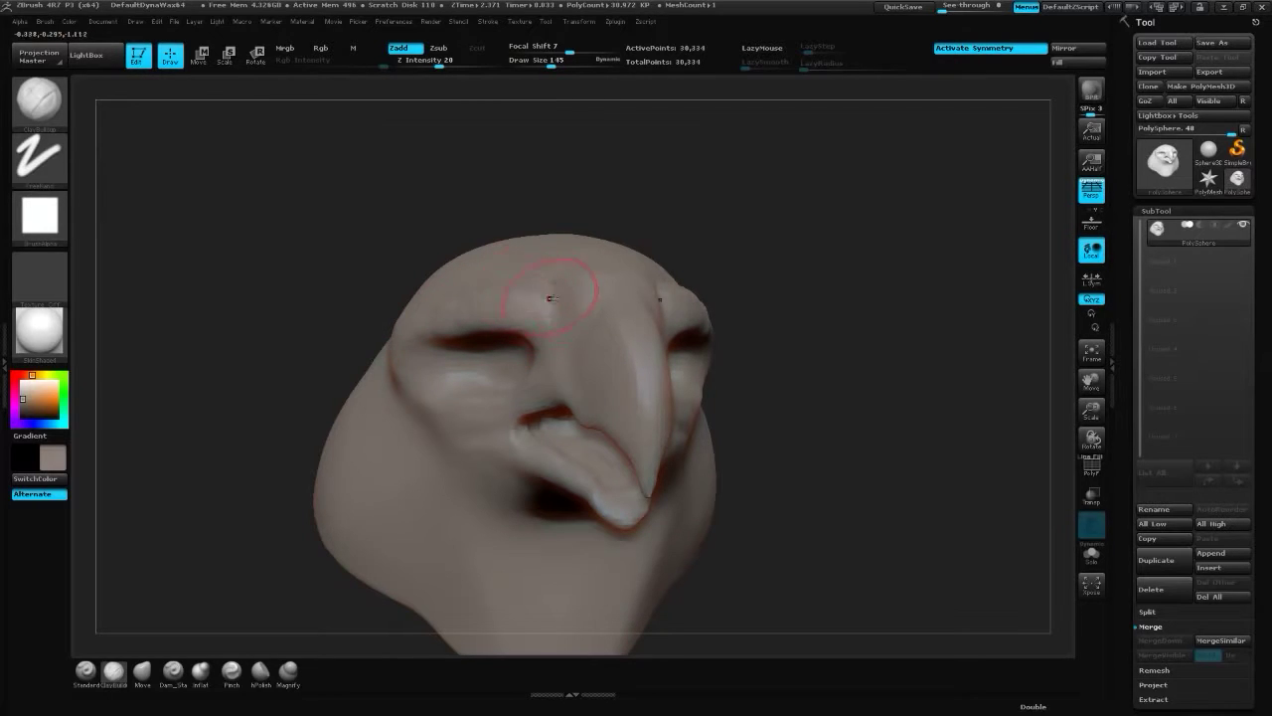
drag(573, 281, 498, 238)
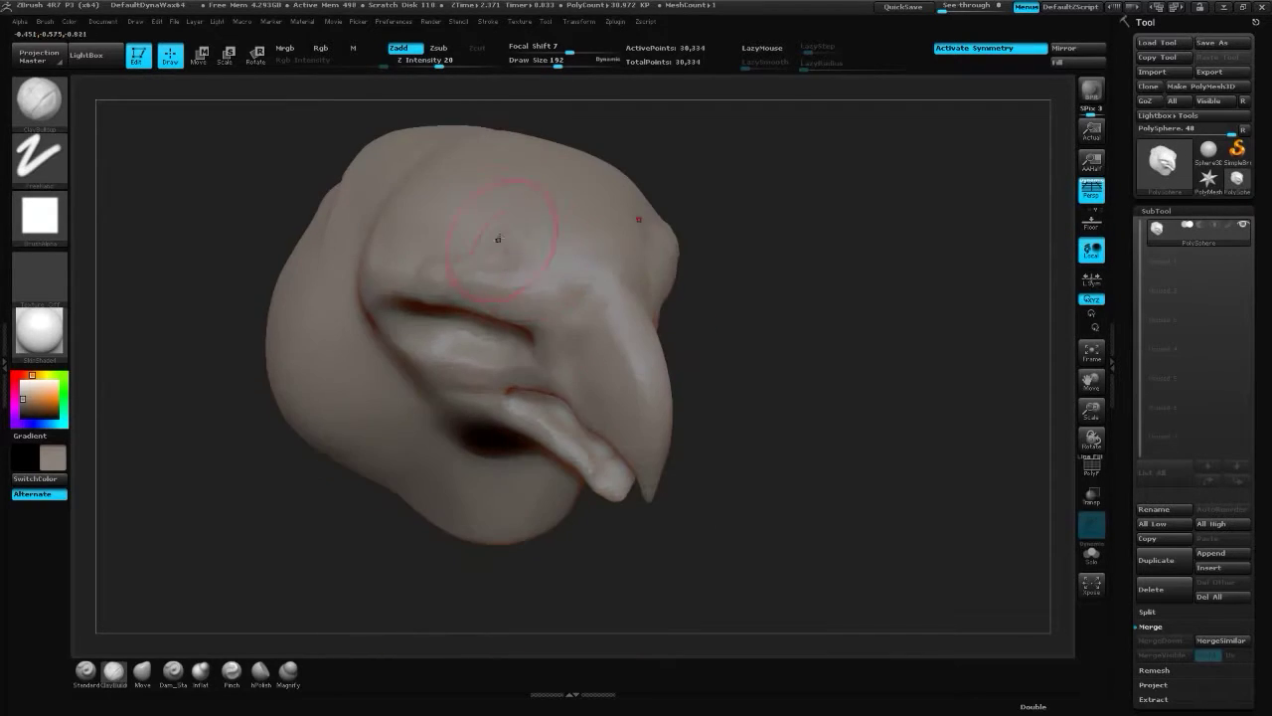
- Adjust the brow with the Move brush and carve the crease at the beak's base with Dam_Standard
key(b)
key(m)
key(v)
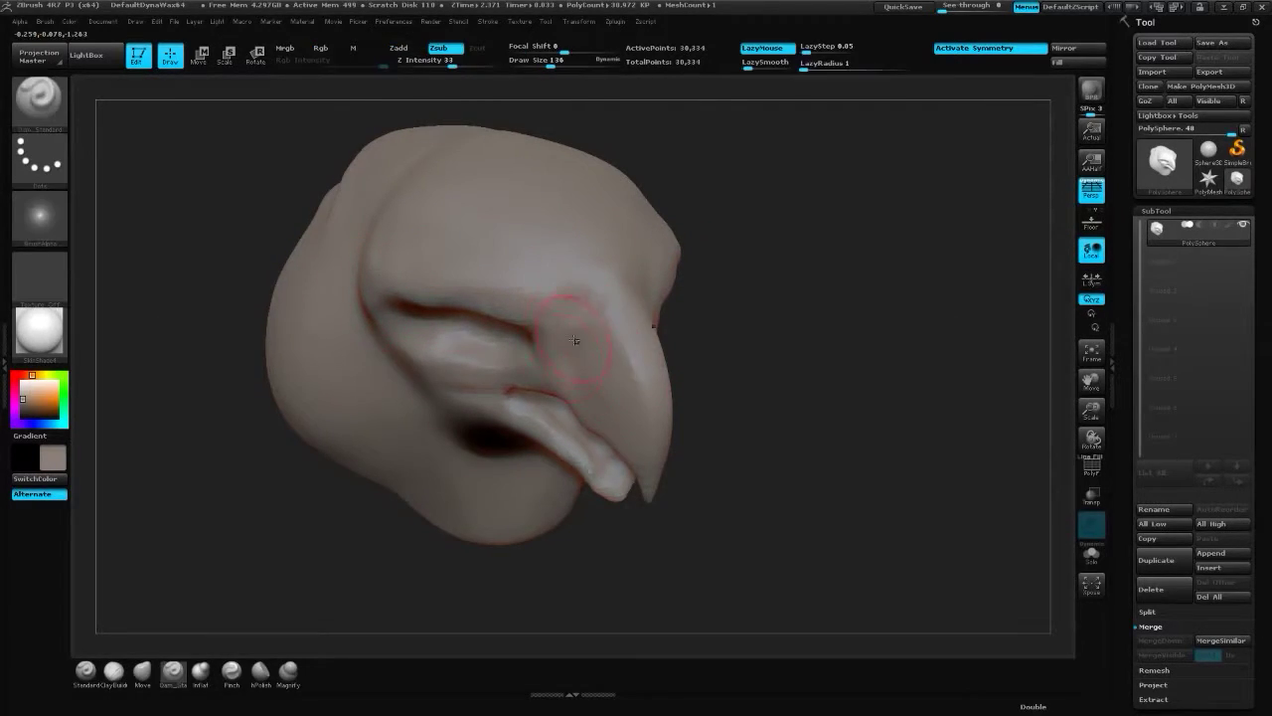
drag(815, 298, 755, 259)
- Refine the volume at the beak's base with ClayBuildup and correct the face's proportions with the Move brush
key(b)
key(c)
key(b)
key(b)
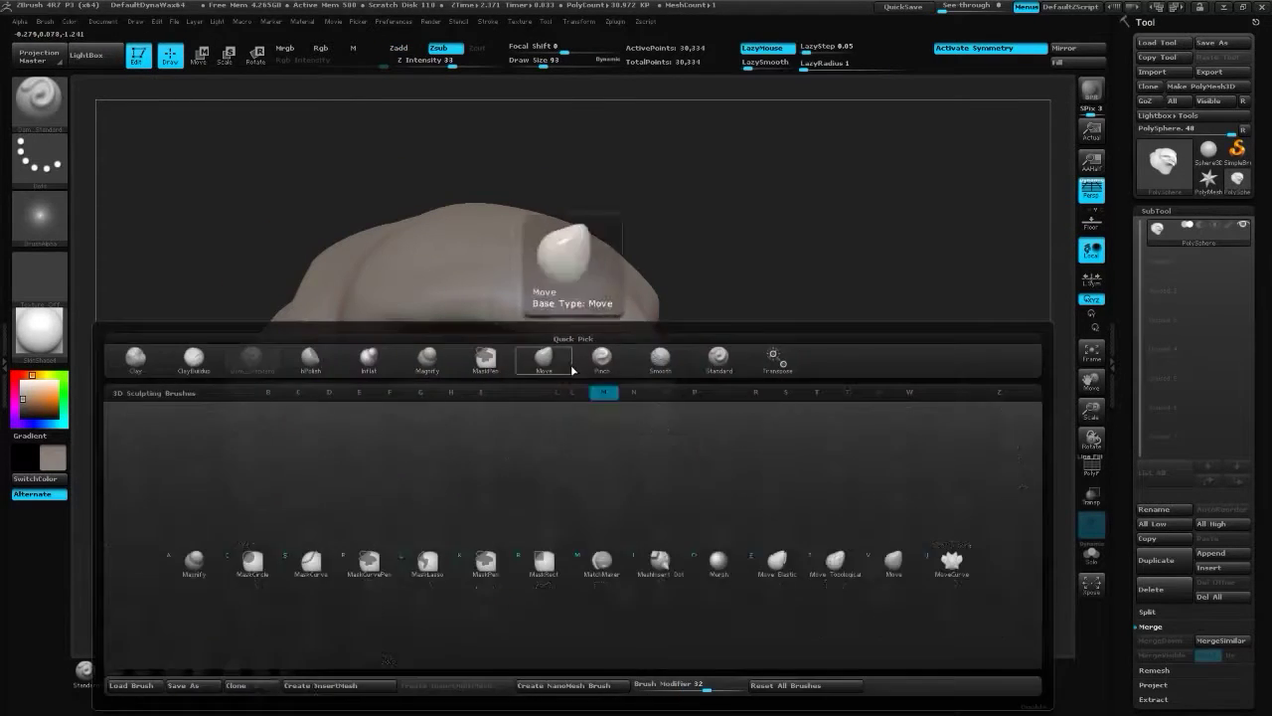
key(m)
key(v)
shift+drag(875, 298, 696, 361)
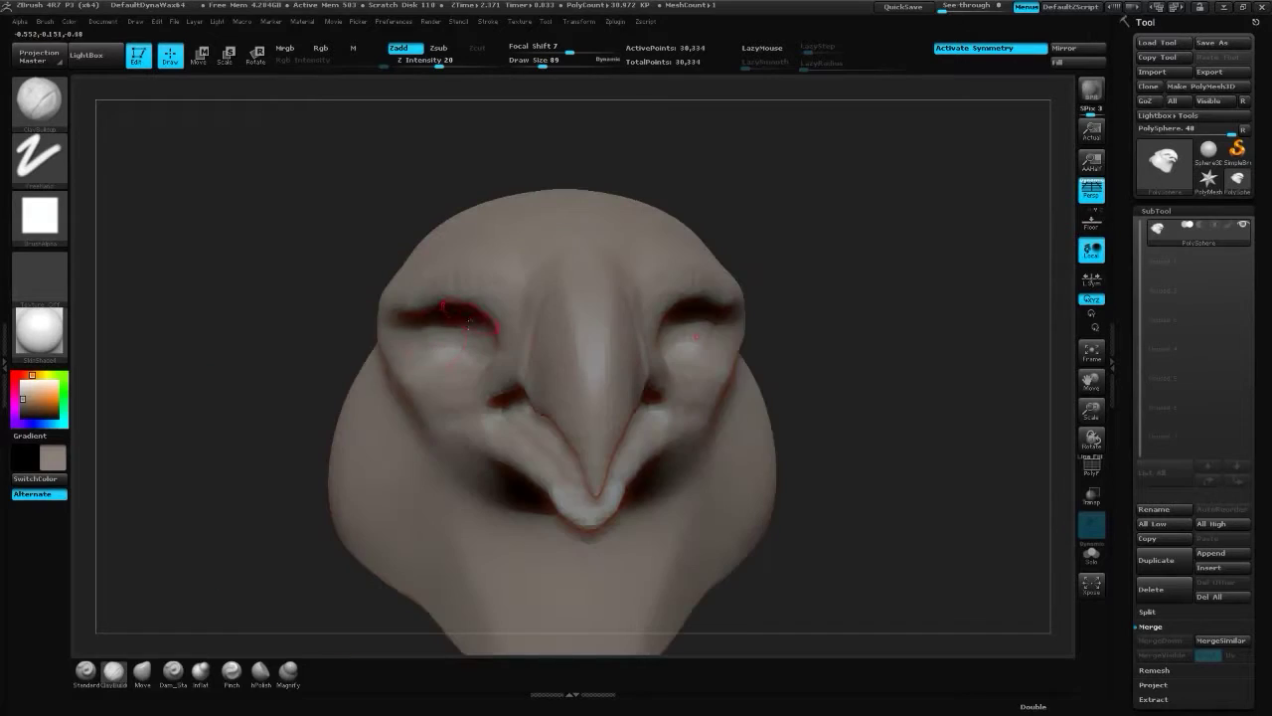
- Sculpt the eye area with ClayBuildup at draw size 89 and define the lower beak's edge with Dam_Standard
key(b)
key(c)
key(l)
key(b)
key(d)
key(s)
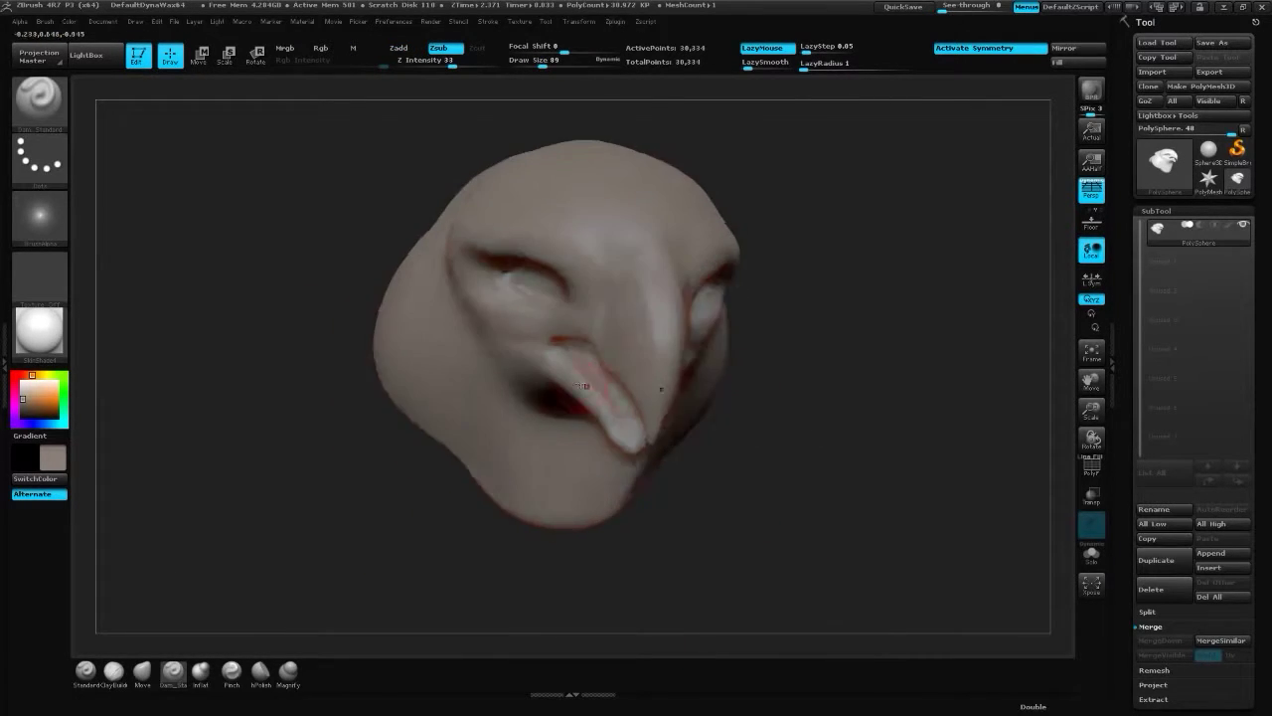
- Fill the underside of the lower beak with ClayBuildup and reshape its profile with the Move brush at draw size 232
key(b)
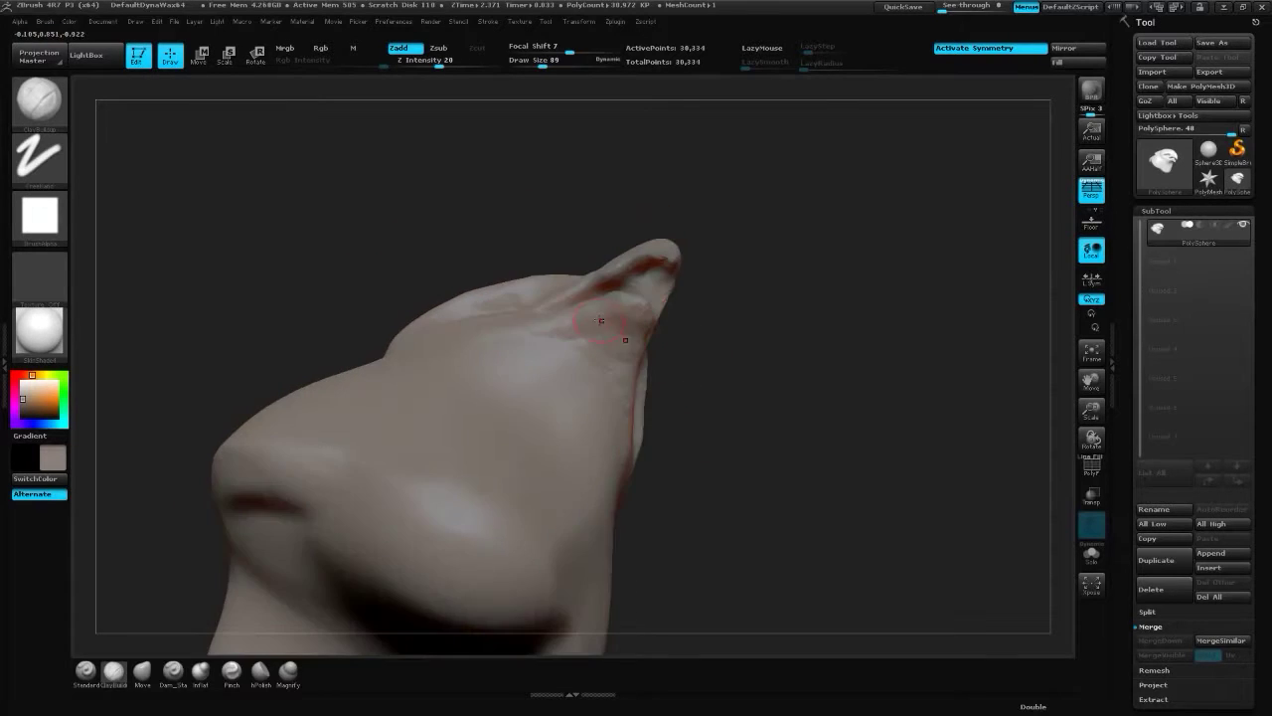
key(b)
key(d)
key(s)
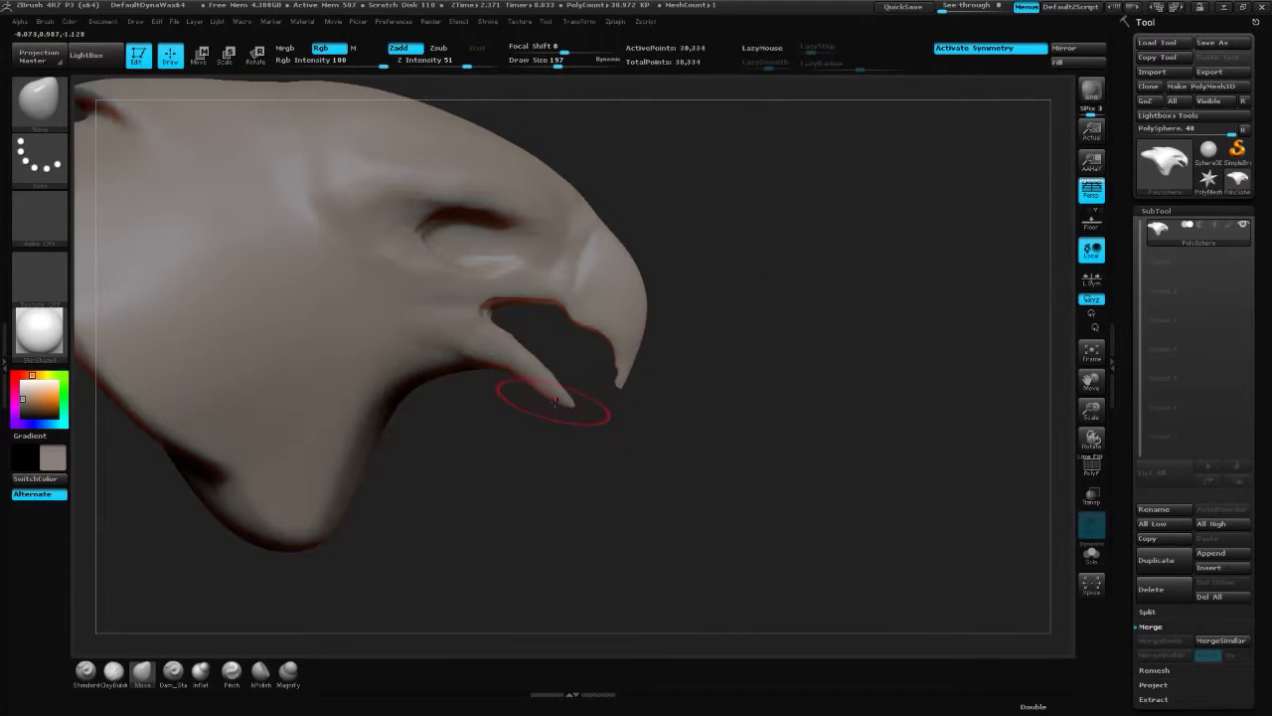
key(s)
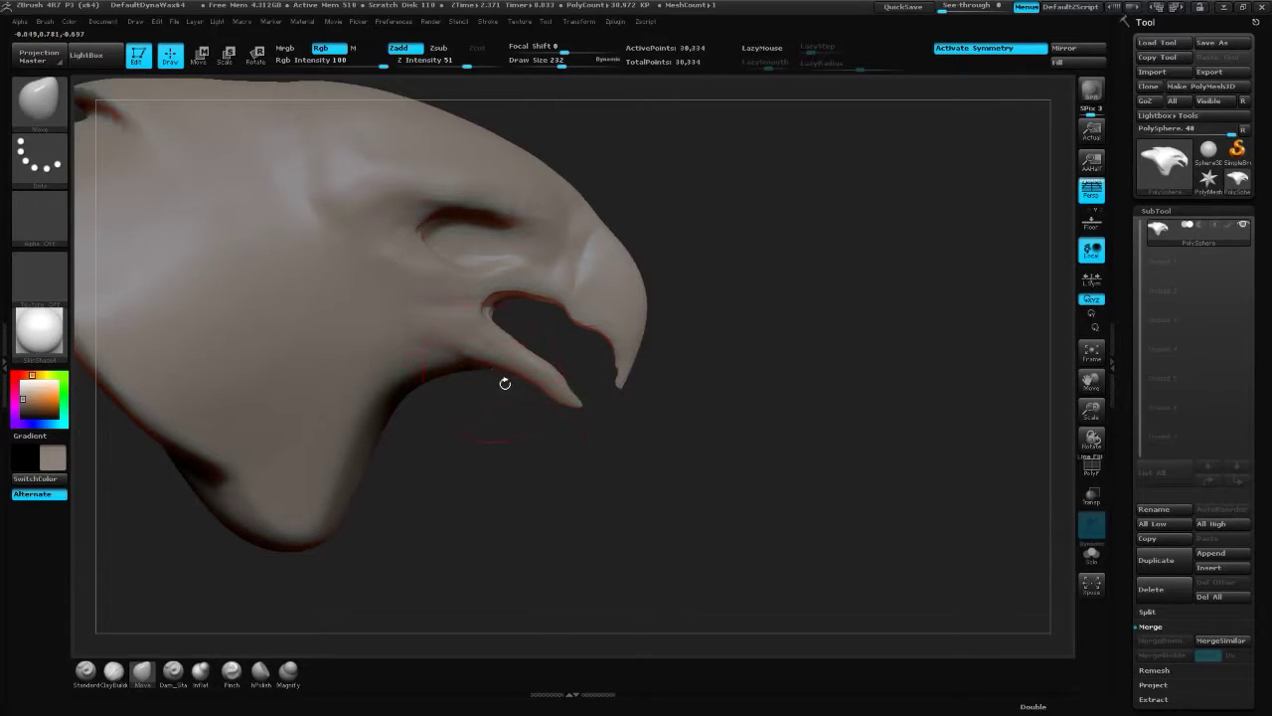
- Build up the cheek behind the mouth corner with ClayBuildup at draw size 165 and polish it with hPolish
key(b)
key(c)
key(b)
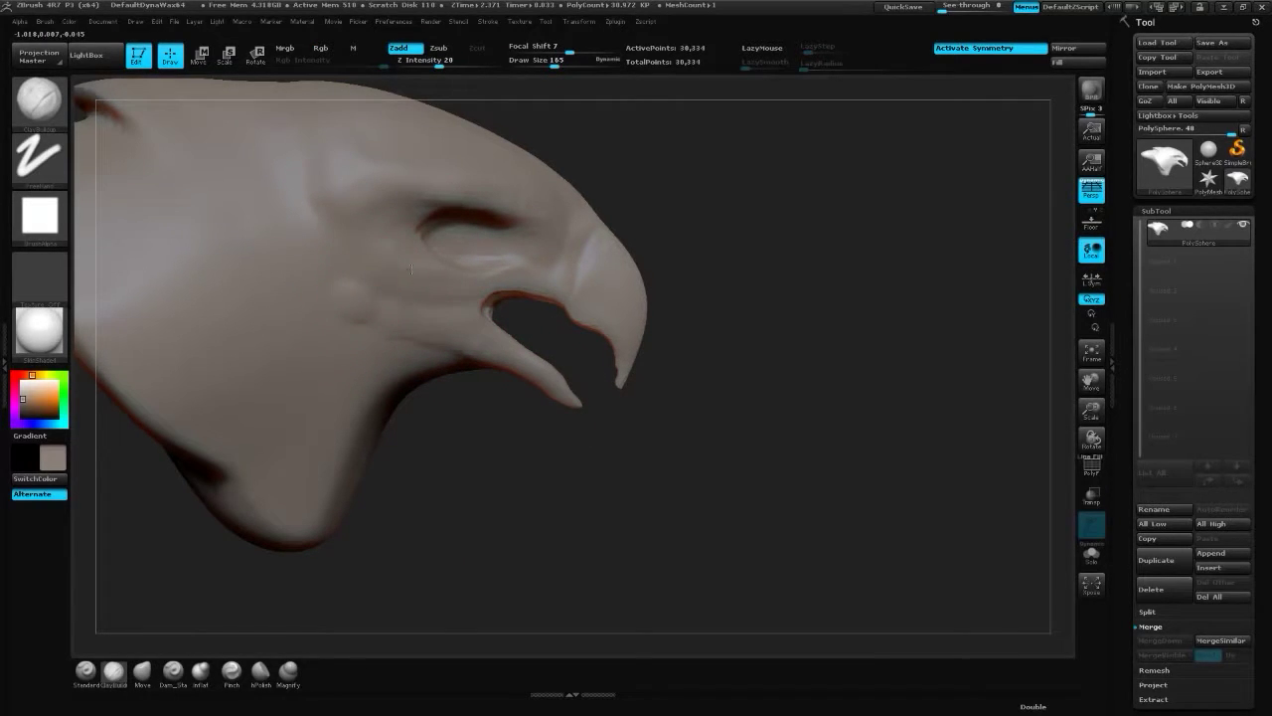
key(b)
key(h)
key(p)
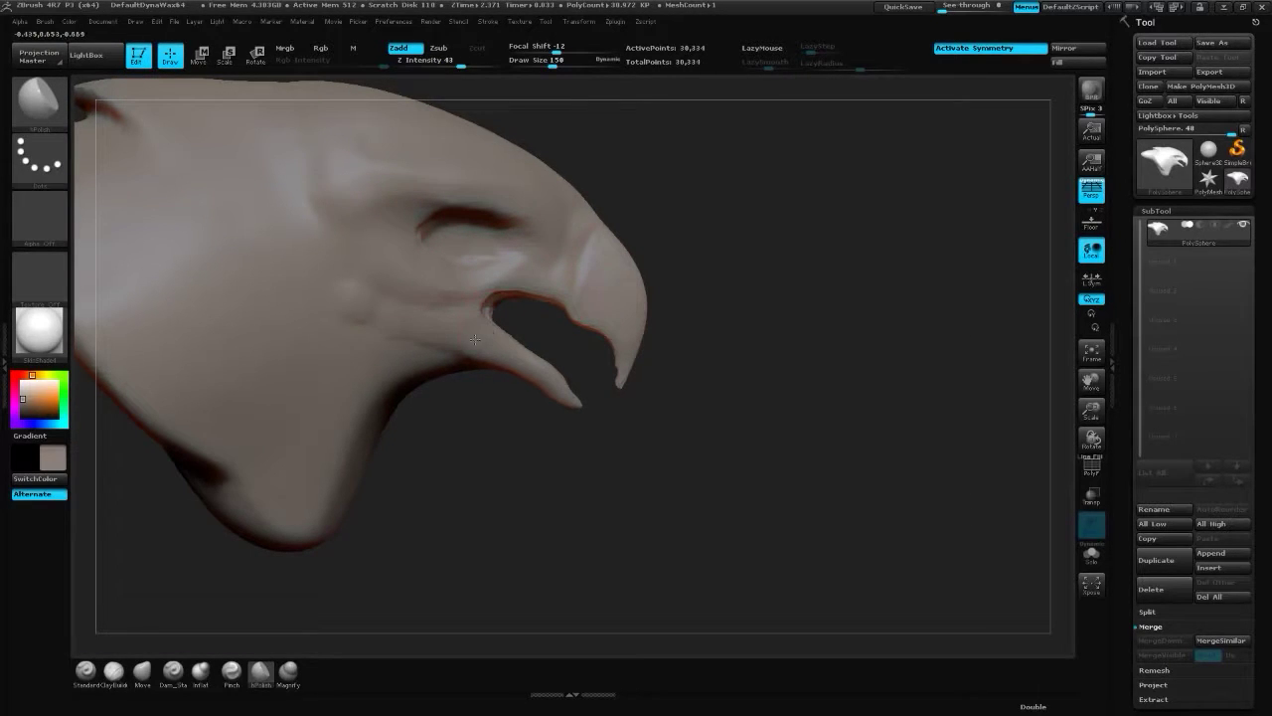
- Refine the mouth corner and lower face with ClayBuildup and the Move brush at draw size 150
key(b)
key(c)
key(b)
key(b)
key(m)
key(v)
mouse_move(596, 448)
mouse_down()
mouse_move(639, 378)
mouse_move(645, 264)
mouse_up()
key(b)
key(c)
key(b)
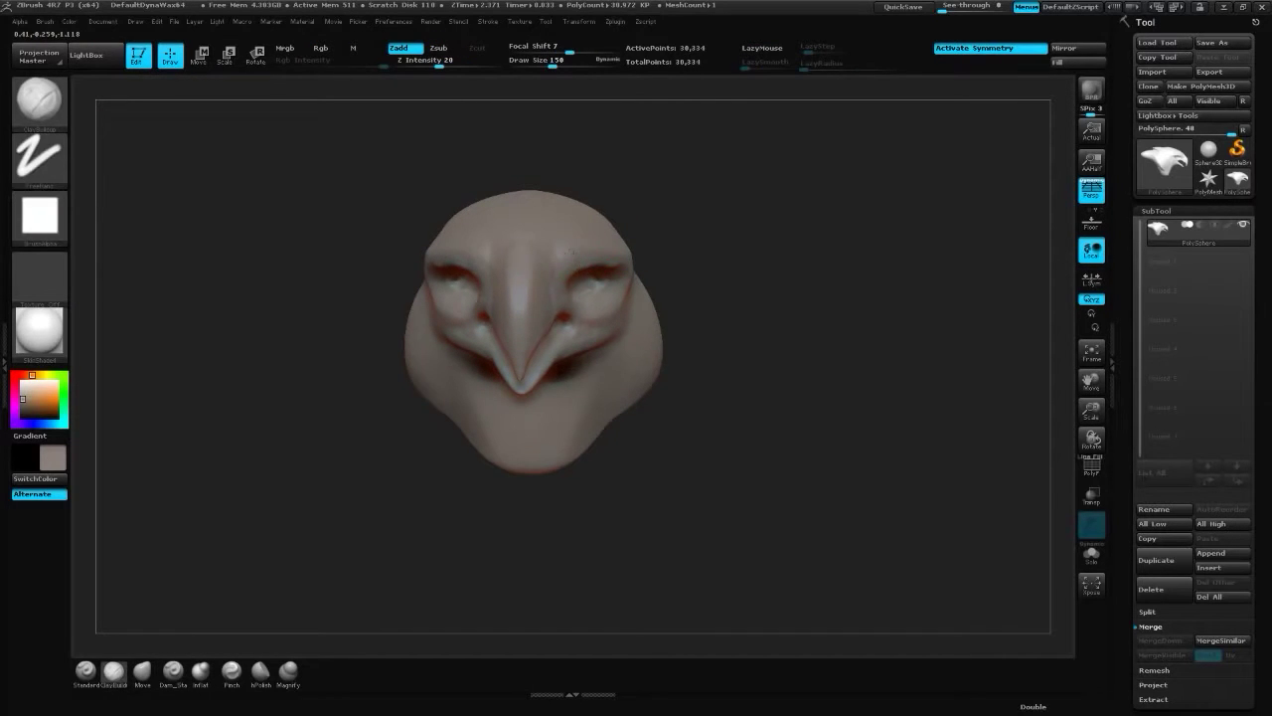
- Adjust the face's shape with the Move brush and fill the eye socket with ClayBuildup at draw sizes 110 and 93
key(b)
key(m)
key(v)
drag(716, 278, 507, 259)
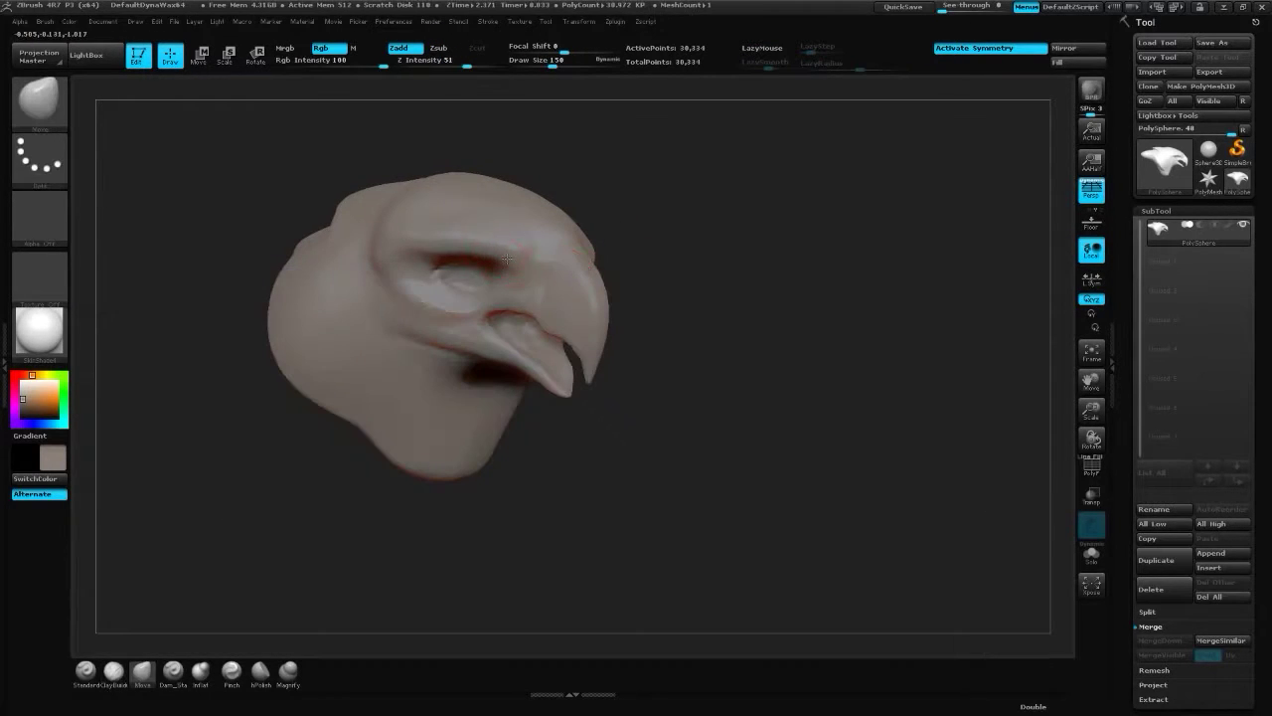
key(b)
key(c)
key(b)
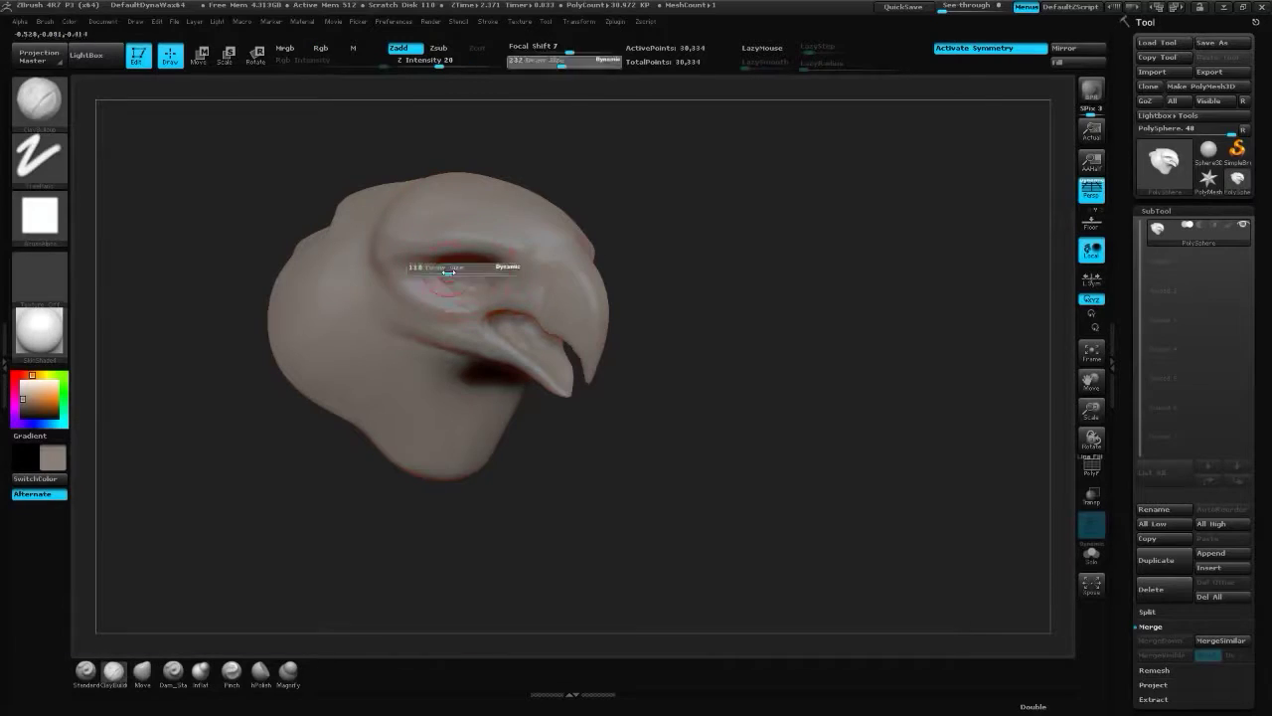
drag(478, 263, 437, 270)
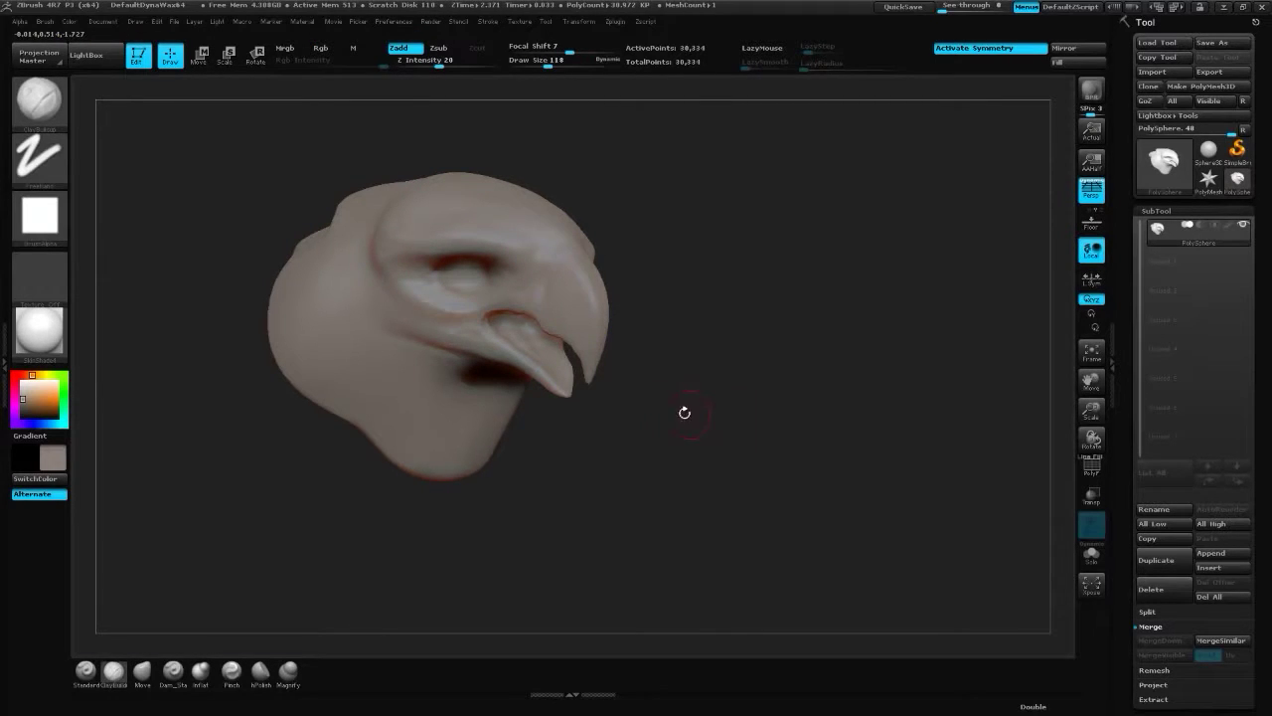
drag(502, 319, 516, 326)
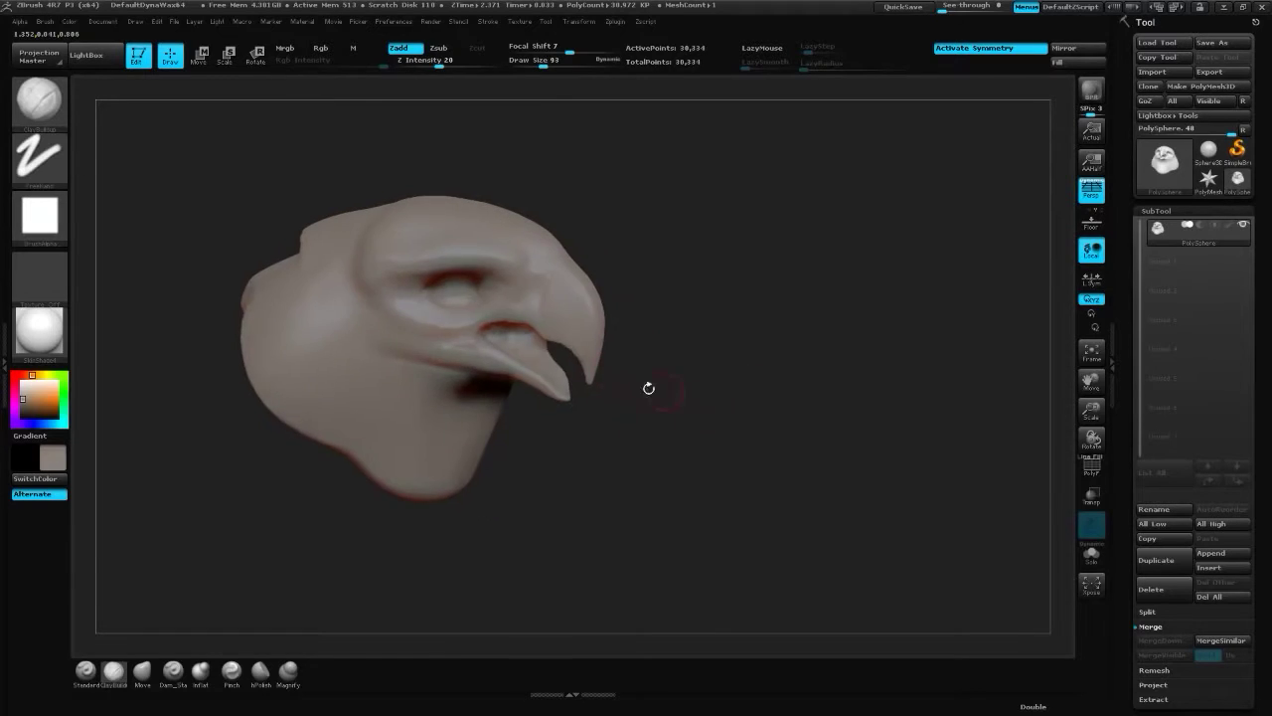
- Define the transition between the face and the upper beak with Dam_Standard at draw size 136
key(b)
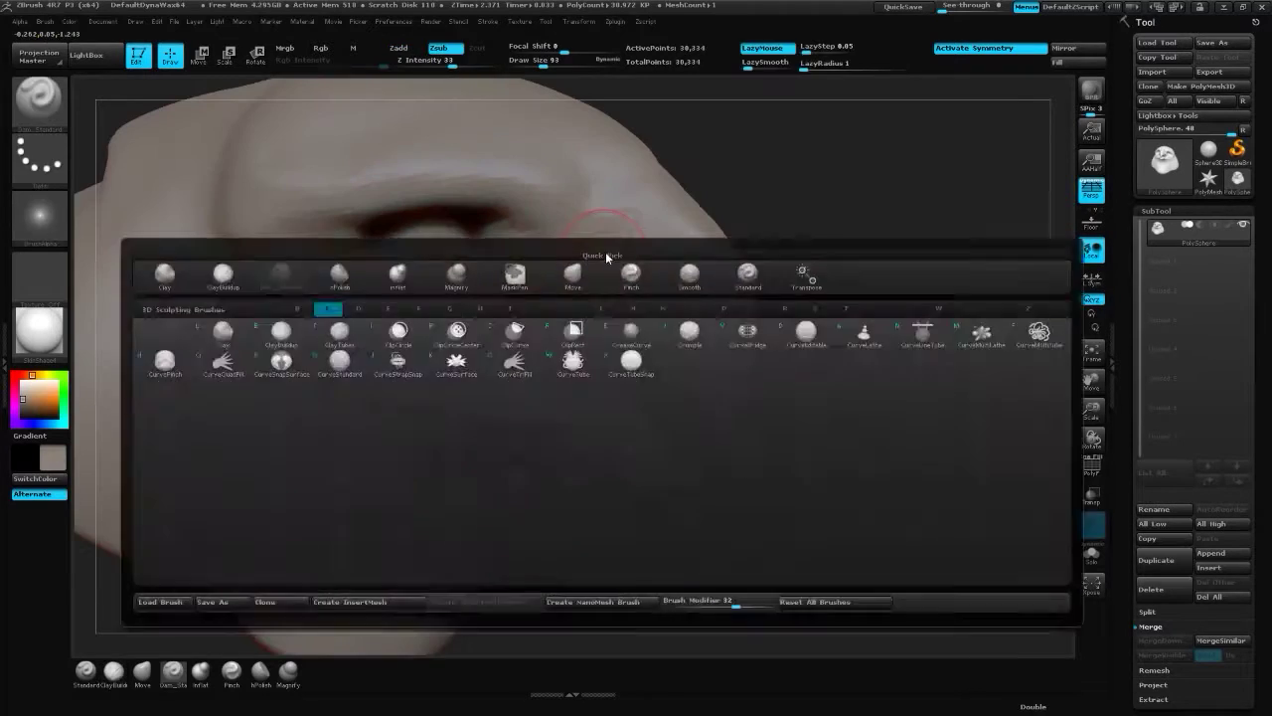
key(d)
key(s)
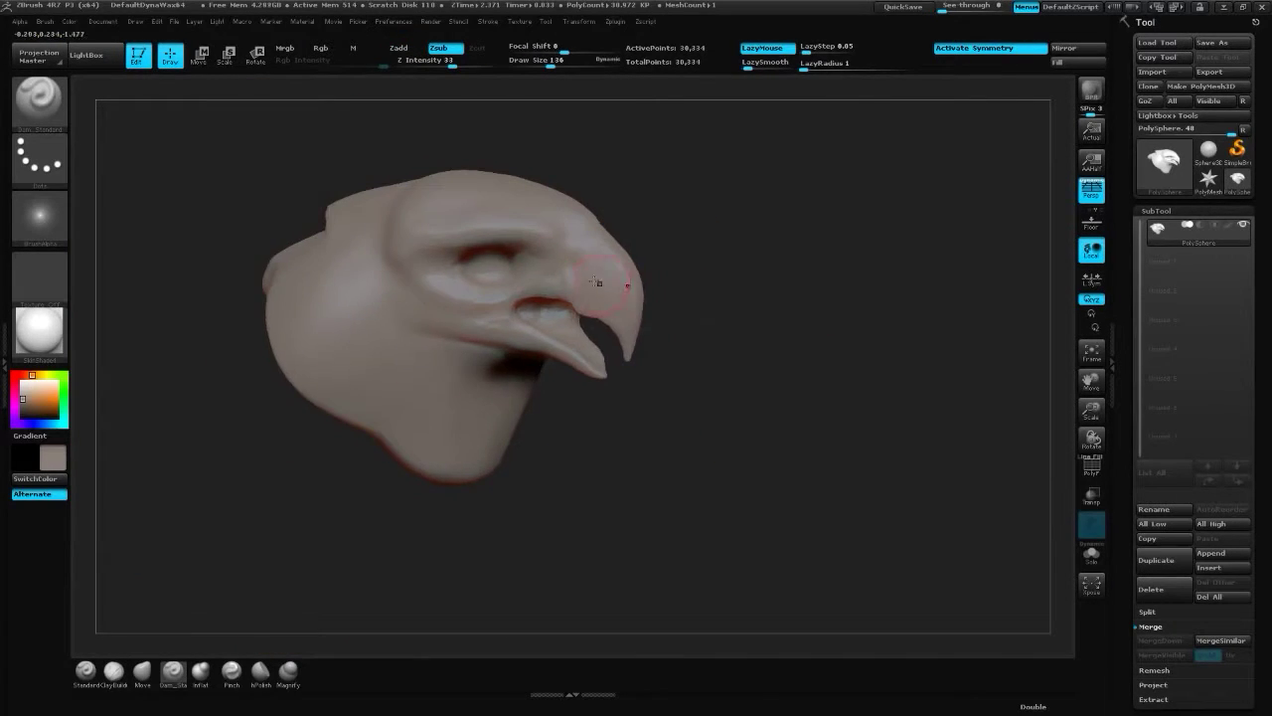
drag(560, 281, 724, 279)
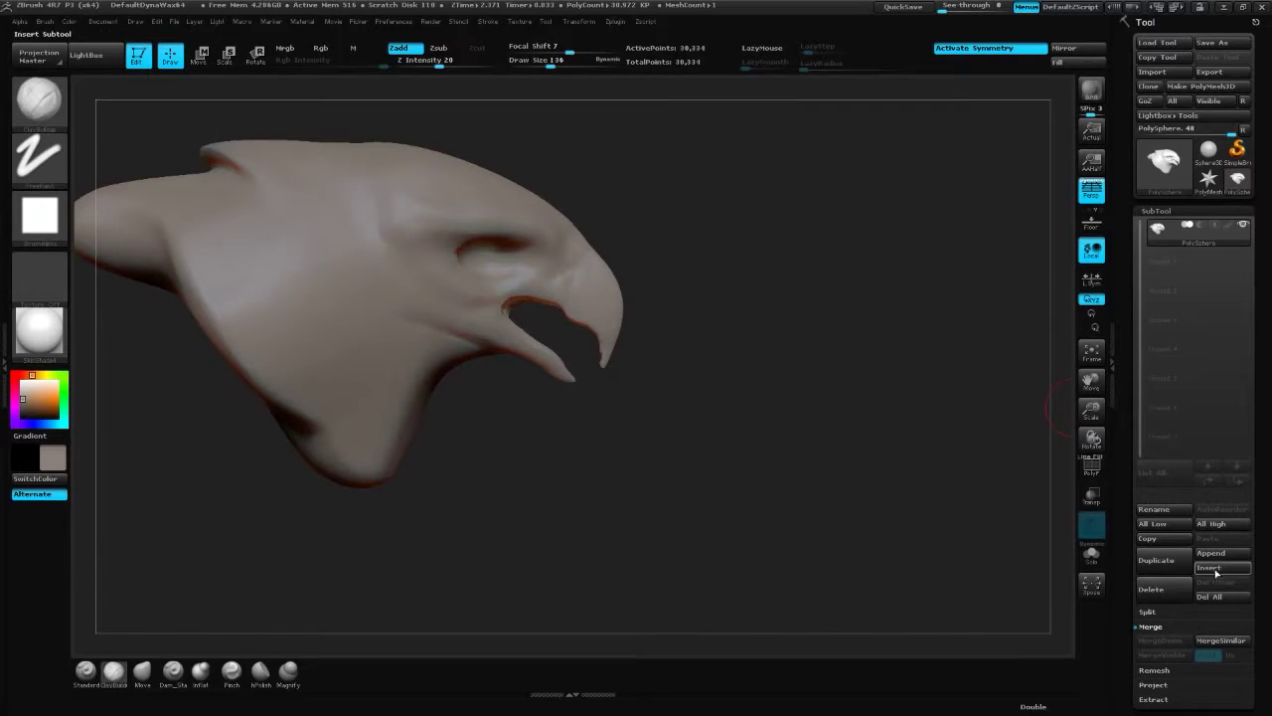
- Insert a Sphere3D as a new SubTool, shrink it to eyeball size and position it in one eye socket
click(1163, 159)
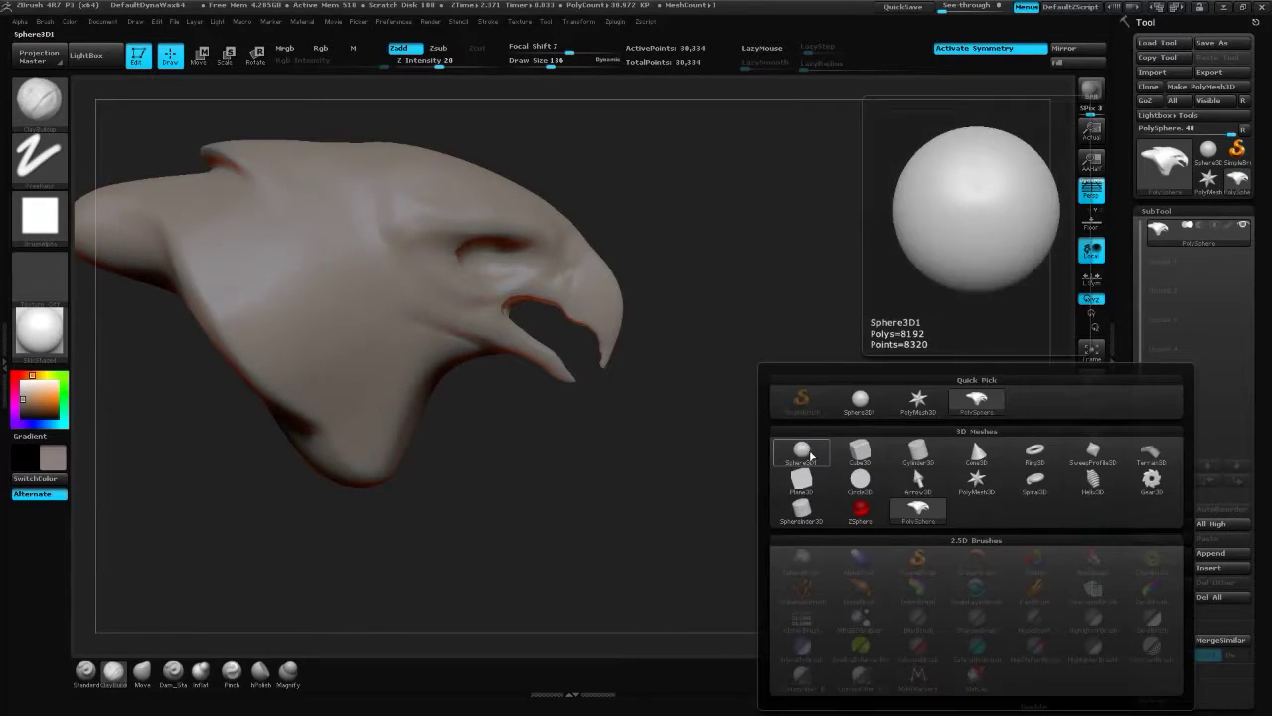
click(811, 457)
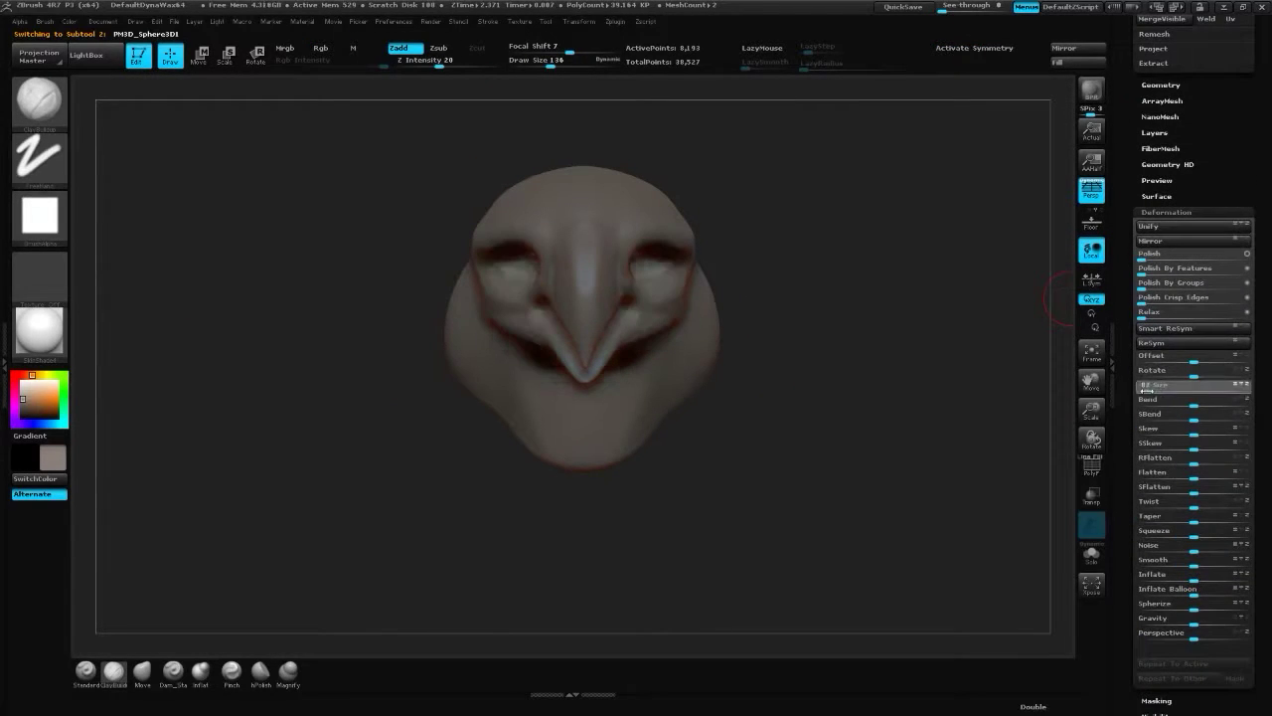
key(w)
mouse_move(718, 364)
mouse_down()
mouse_move(682, 404)
mouse_move(636, 298)
mouse_up()
drag(622, 224, 800, 224)
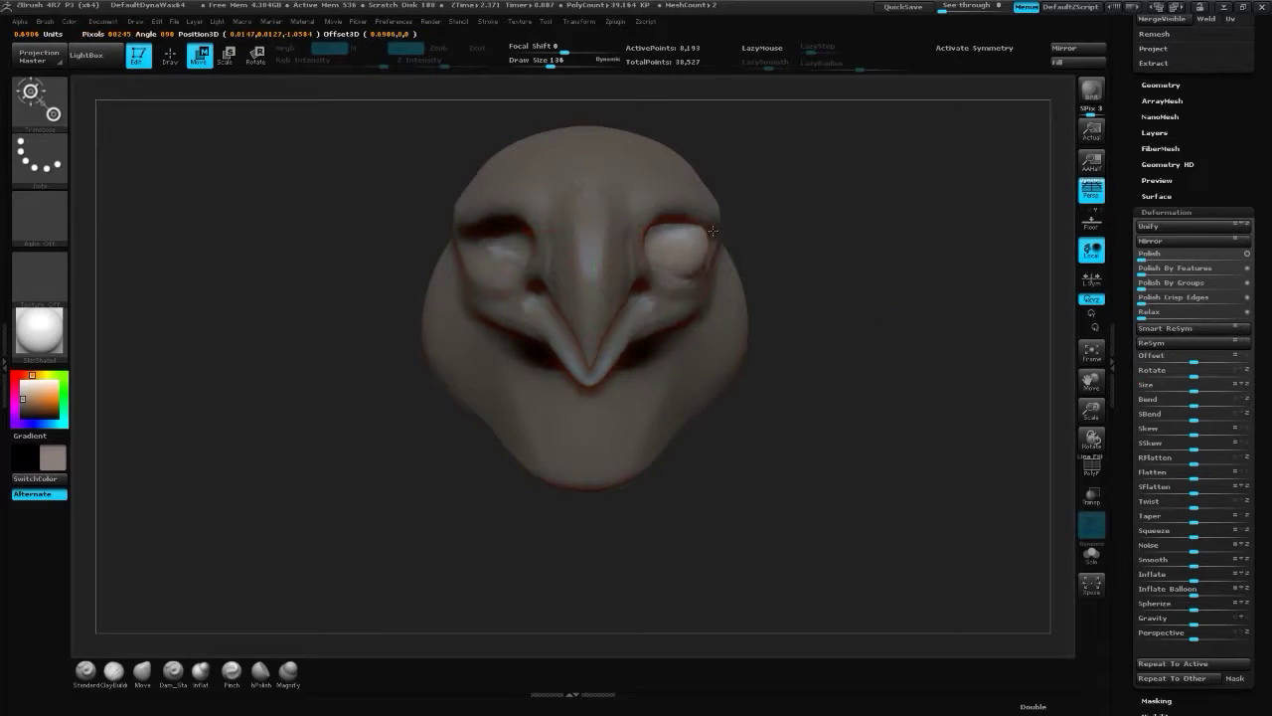
drag(569, 306, 730, 305)
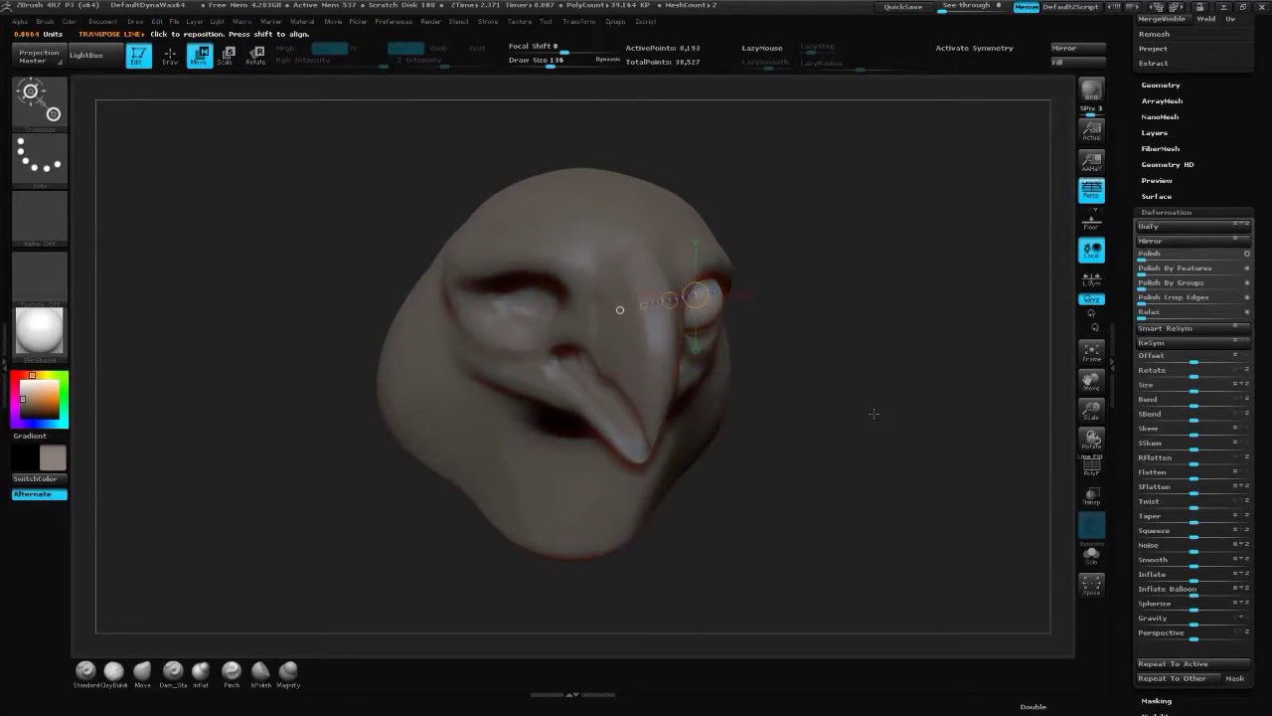
alt+drag(873, 412, 823, 409)
- Return to the head SubTool and shape the brow over the eyeball with Dam_Standard and the Move brush
key(q)
alt+click(669, 299)
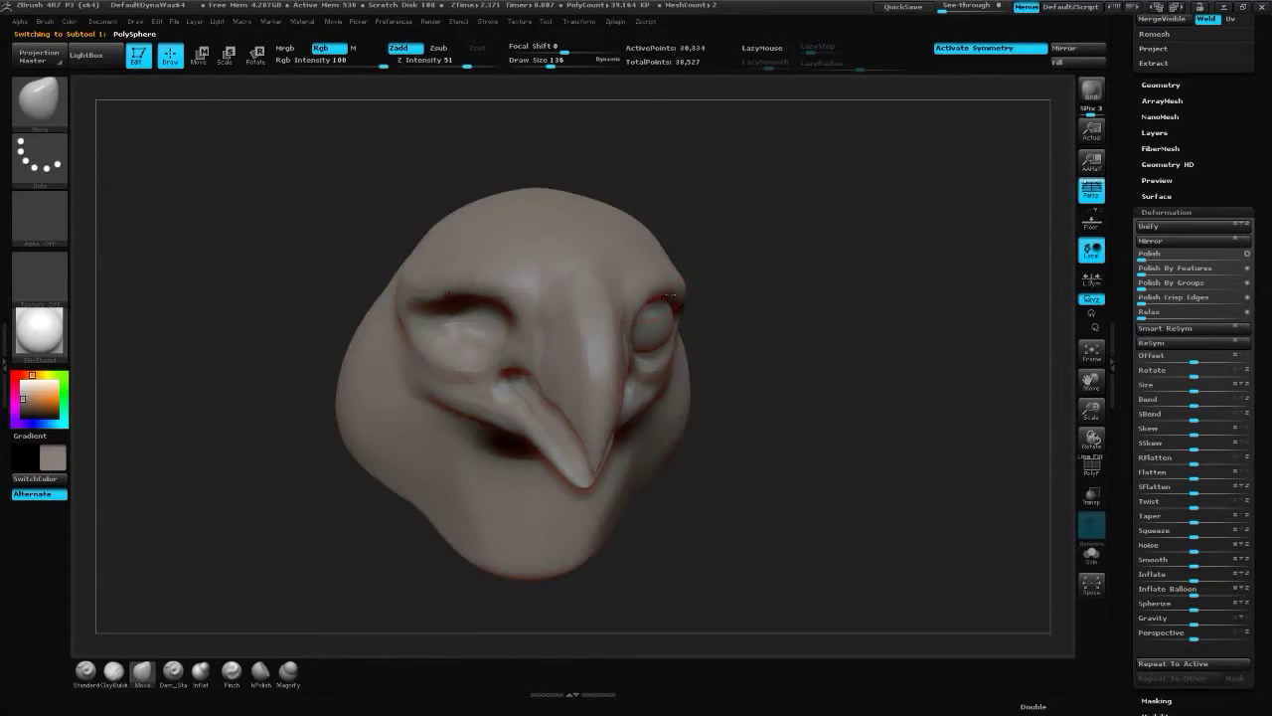
key(b)
key(d)
key(s)
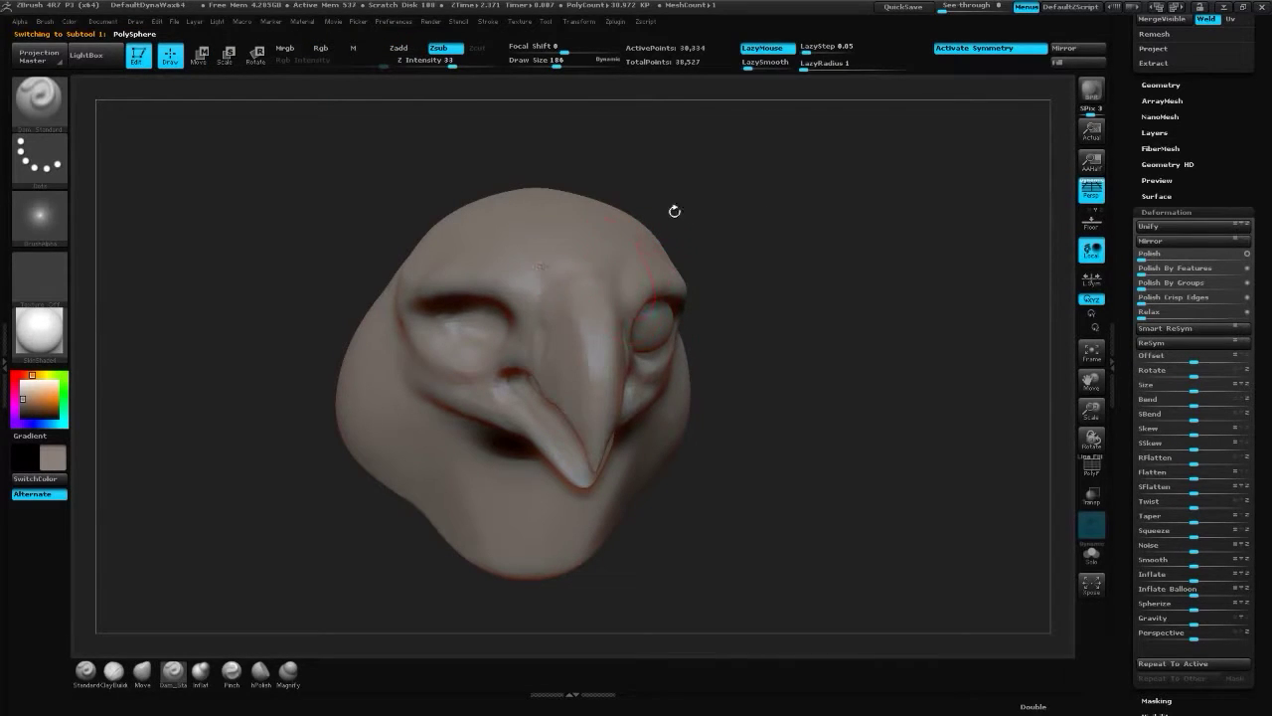
key(b)
key(m)
key(v)
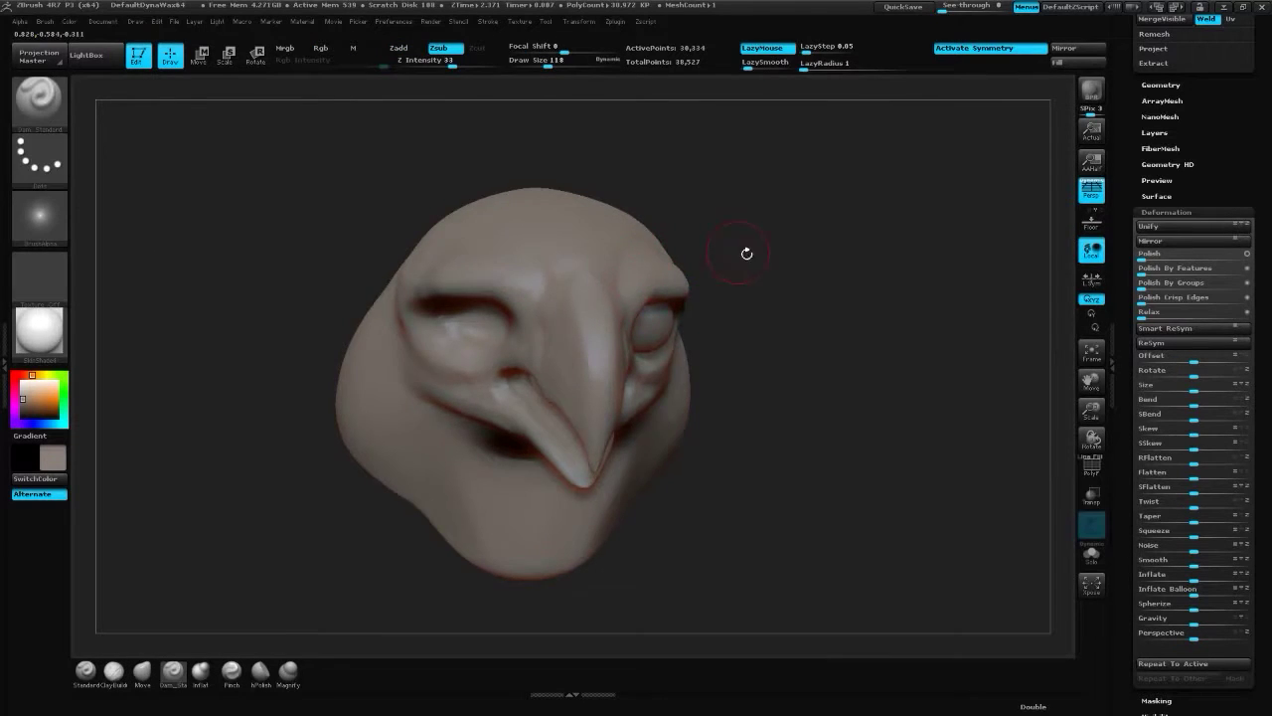
shift+drag(747, 253, 801, 215)
- Build up the brow and eye surroundings with ClayBuildup and smooth the surface around the eyeball
key(b)
key(c)
key(b)
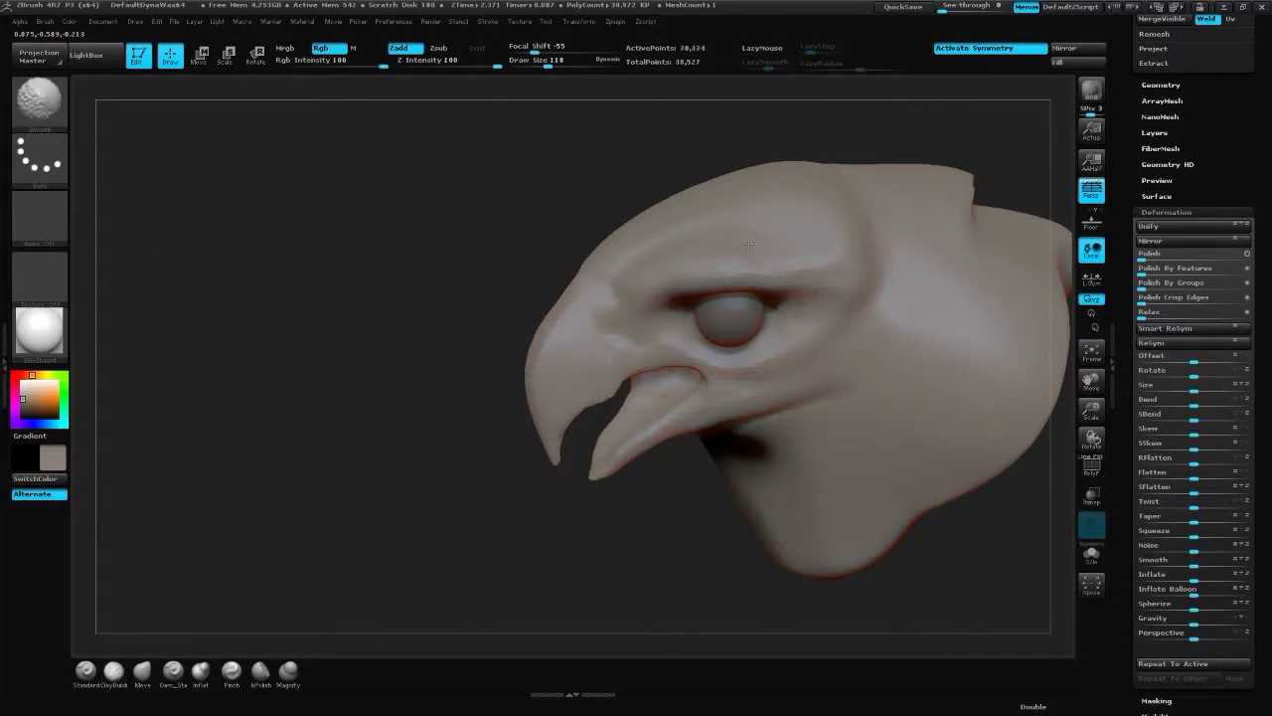
mouse_move(639, 284)
shift+mouse_down()
mouse_move(843, 380)
mouse_move(722, 355)
mouse_move(630, 356)
shift+mouse_up()
shift+drag(811, 310, 755, 310)
- Mirror the eye sphere across the X axis, appending the copy as a new SubTool
alt+click(621, 376)
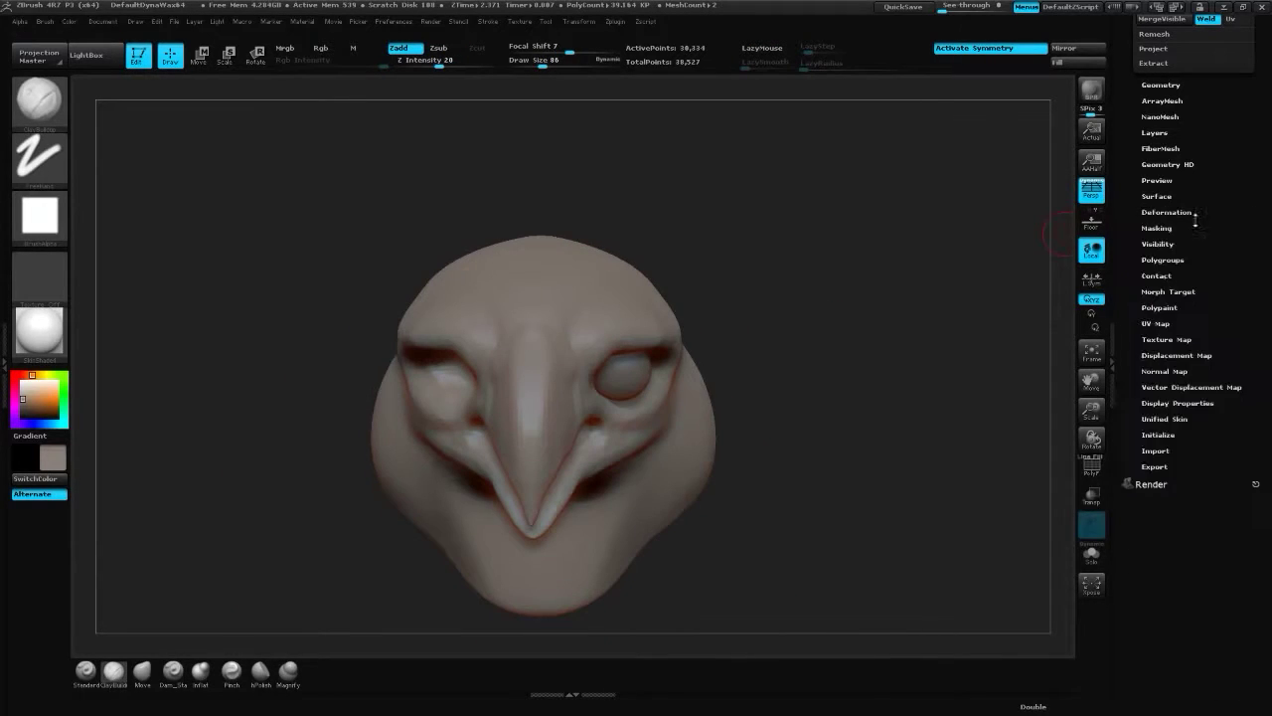
click(1066, 48)
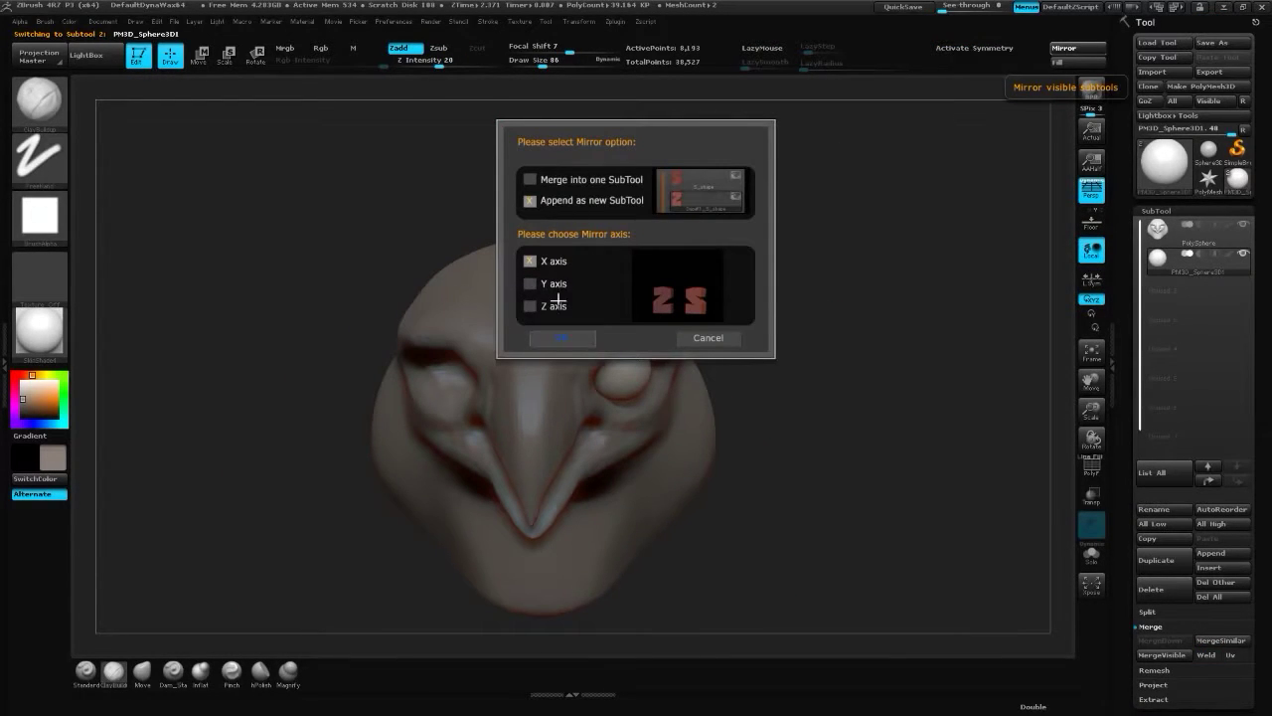
click(564, 341)
drag(829, 404, 756, 408)
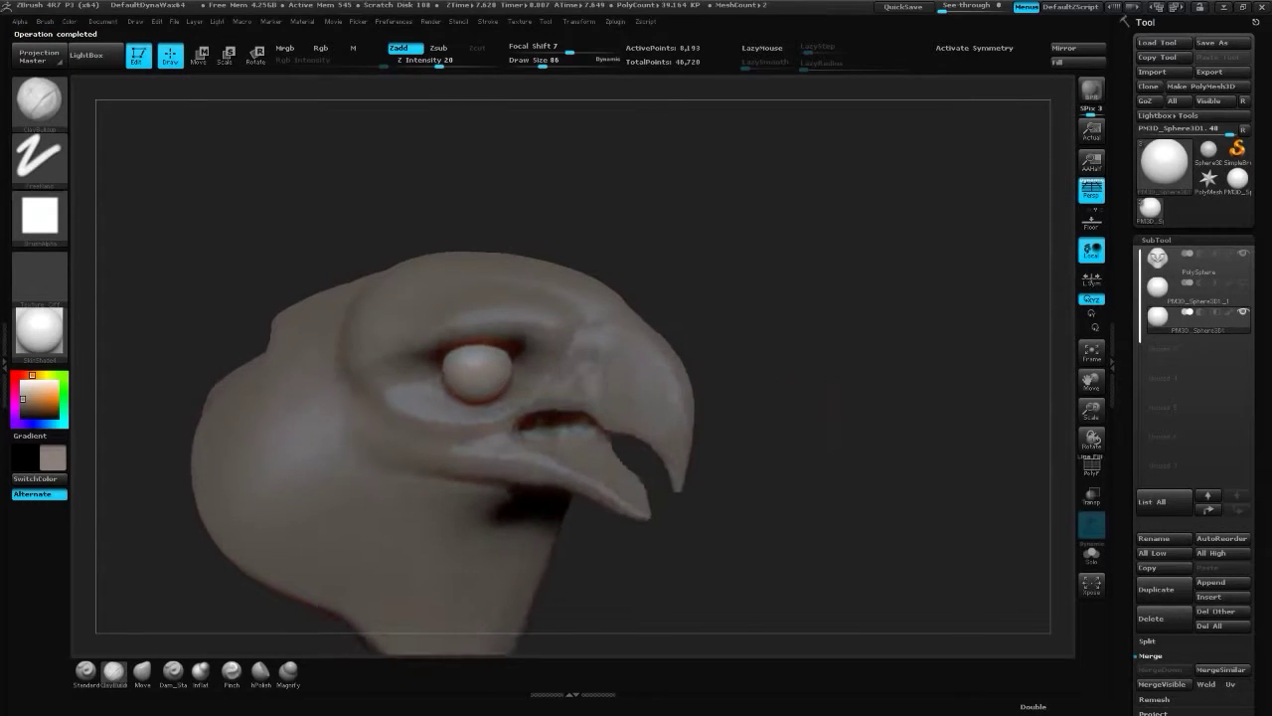
- Adjust the original eye sphere's size and placement in its socket with the Transpose line
alt+click(515, 395)
key(x)
alt+click(477, 367)
key(w)
drag(449, 350, 517, 418)
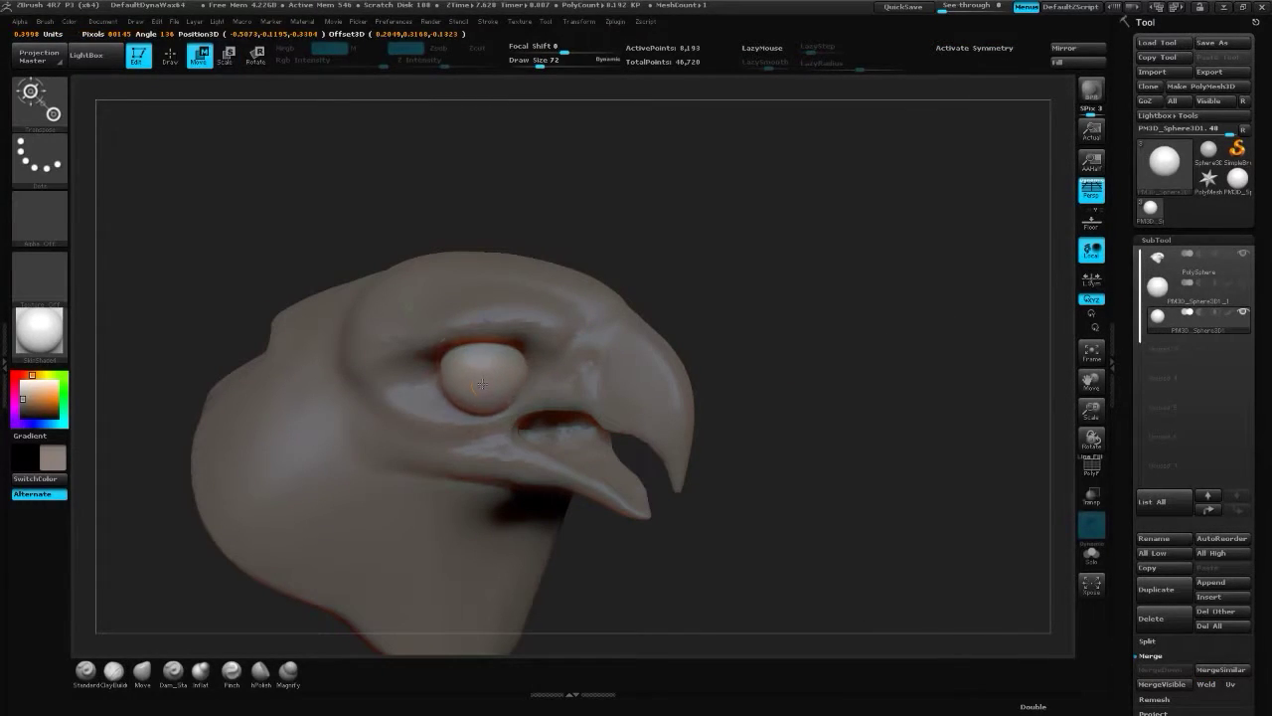
- Reshape the head around the eyeball and mouth corner with the Move brush at draw size 238 and ClayBuildup
key(b)
key(c)
key(b)
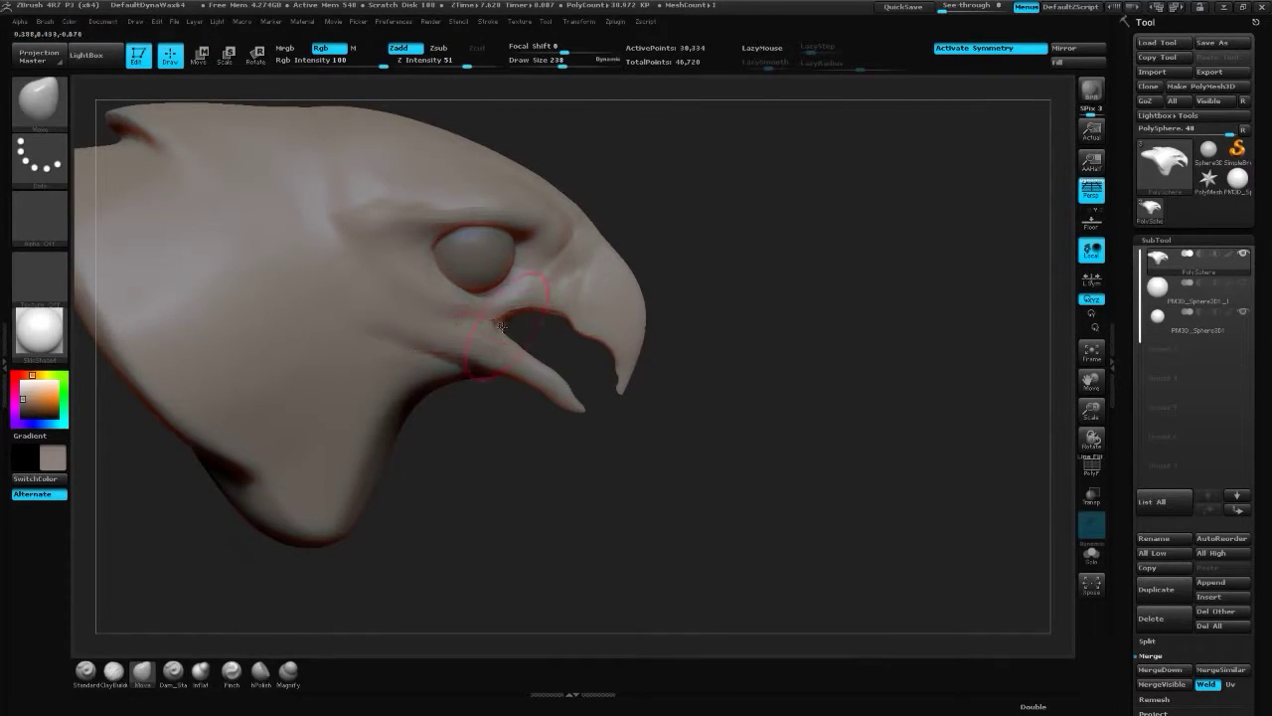
key(b)
key(c)
key(b)
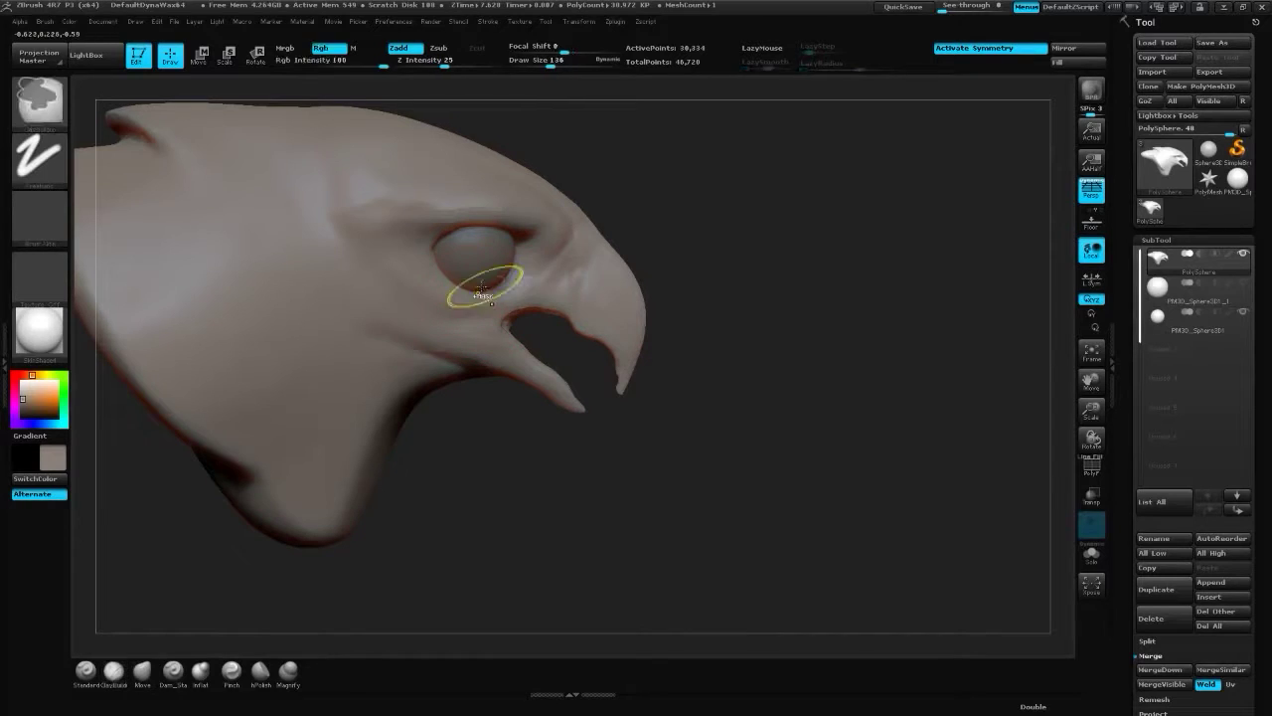
drag(517, 251, 466, 215)
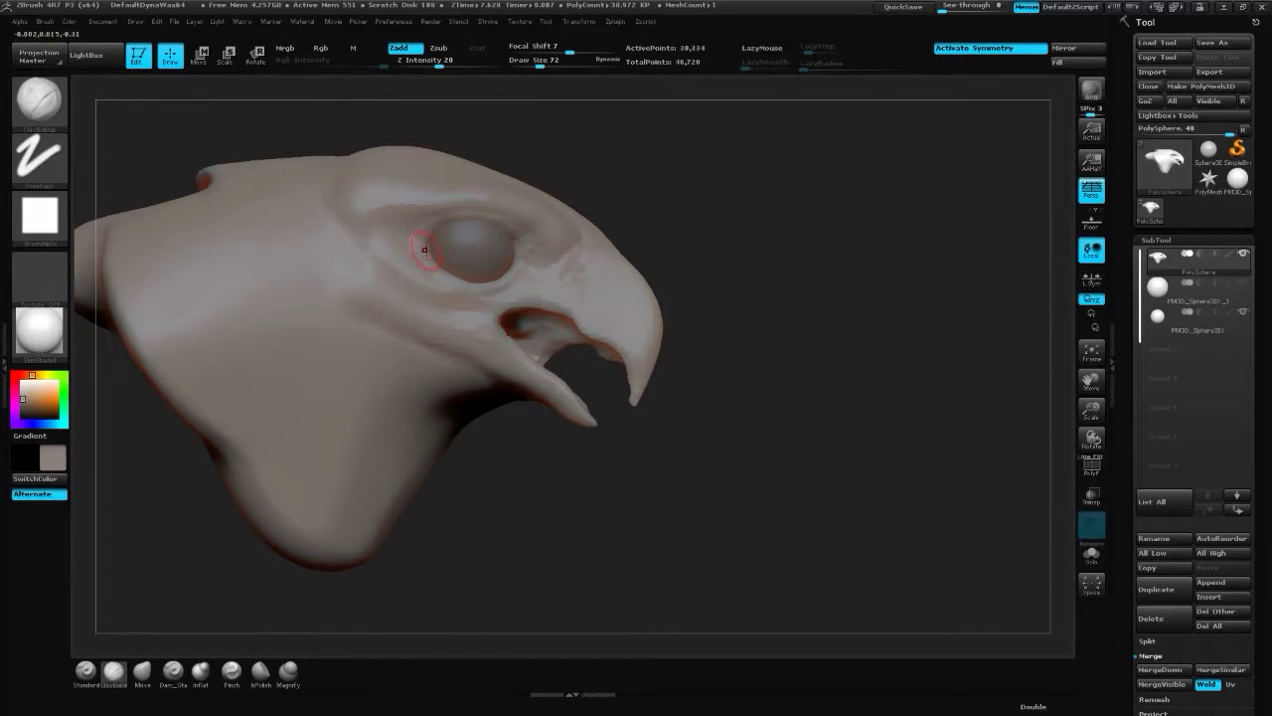
- Crease the eyelid edge with Dam_Standard at draw size 72 and build up the lid around the eyeball with ClayBuildup
key(b)
key(d)
key(s)
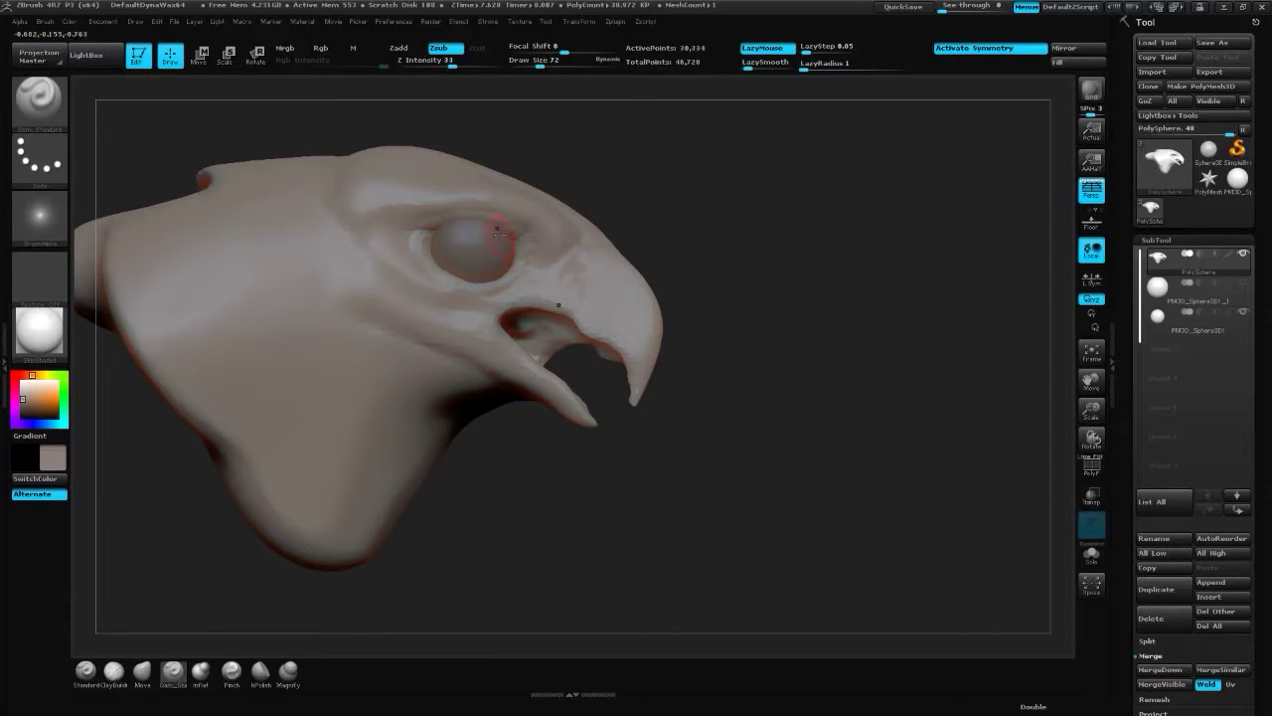
key(b)
key(c)
key(b)
mouse_move(535, 263)
mouse_down()
mouse_move(832, 287)
mouse_move(757, 295)
mouse_move(548, 263)
mouse_up()
key(b)
key(Escape)
- Sharpen the eye corners with Dam_Standard and thicken the brow ridge with ClayBuildup at draw size 93
key(b)
key(d)
key(s)
key(b)
key(c)
key(b)
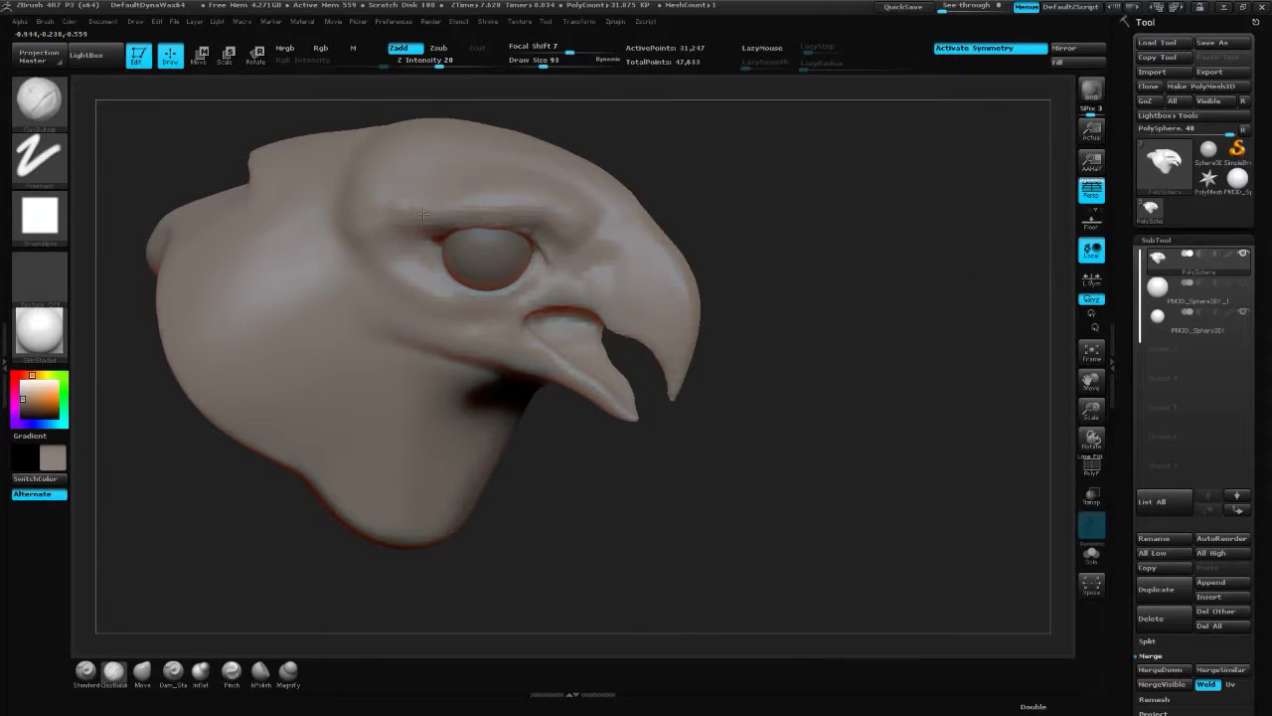
- Flatten the brow ridge and forehead planes with hPolish, starting at draw size 93 and enlarging the brush
key(b)
key(h)
key(p)
drag(691, 171, 646, 197)
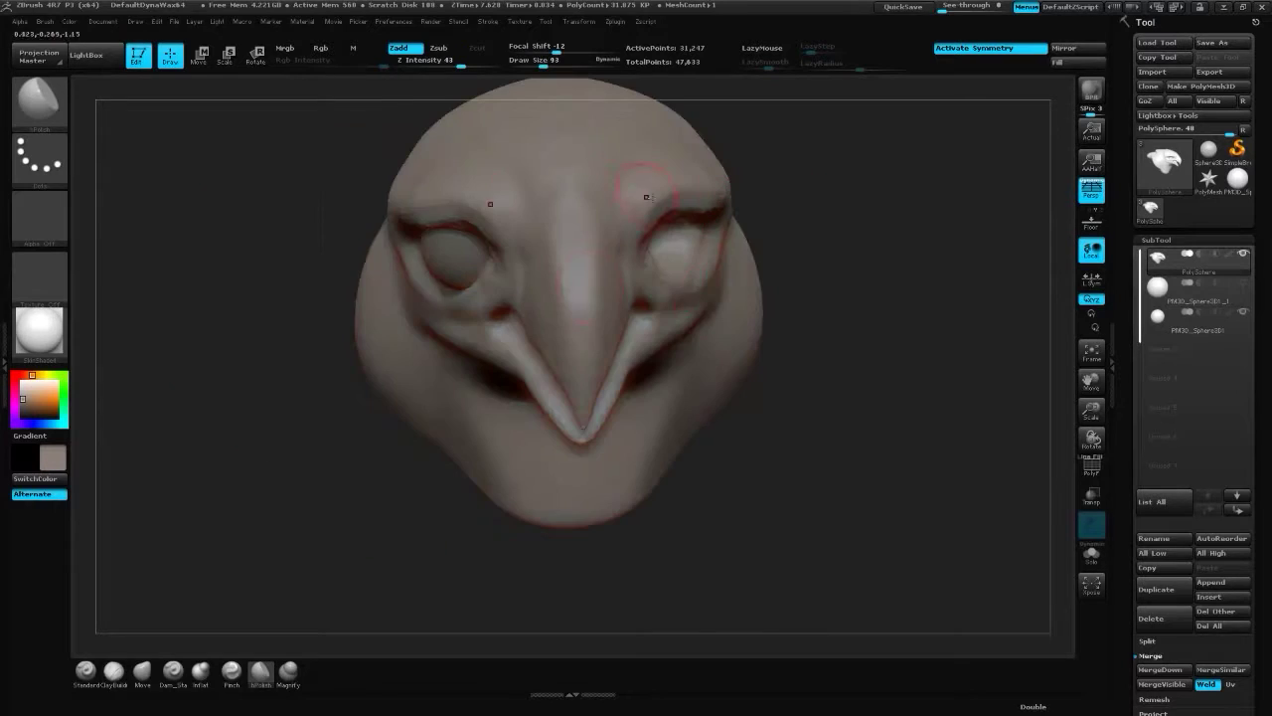
key(])
mouse_move(509, 323)
mouse_down()
mouse_move(454, 274)
mouse_move(487, 474)
mouse_up()
- Add volume to the face around the beak's base with ClayBuildup
key(b)
key(c)
key(b)
key(s)
mouse_move(649, 345)
mouse_down()
mouse_move(872, 431)
mouse_move(477, 442)
mouse_up()
mouse_move(742, 318)
mouse_down()
mouse_move(812, 434)
mouse_move(471, 332)
mouse_up()
- Carve the creases of the beak and face with Dam_Standard and polish the neighbouring surfaces with hPolish
key(b)
key(d)
key(s)
mouse_move(766, 399)
mouse_down()
mouse_move(544, 302)
mouse_move(696, 434)
mouse_up()
key(b)
key(h)
key(p)
- Build up the lower eyelid and front eye corner with ClayBuildup at draw size 75 and crease them with Dam_Standard
key(b)
key(c)
key(b)
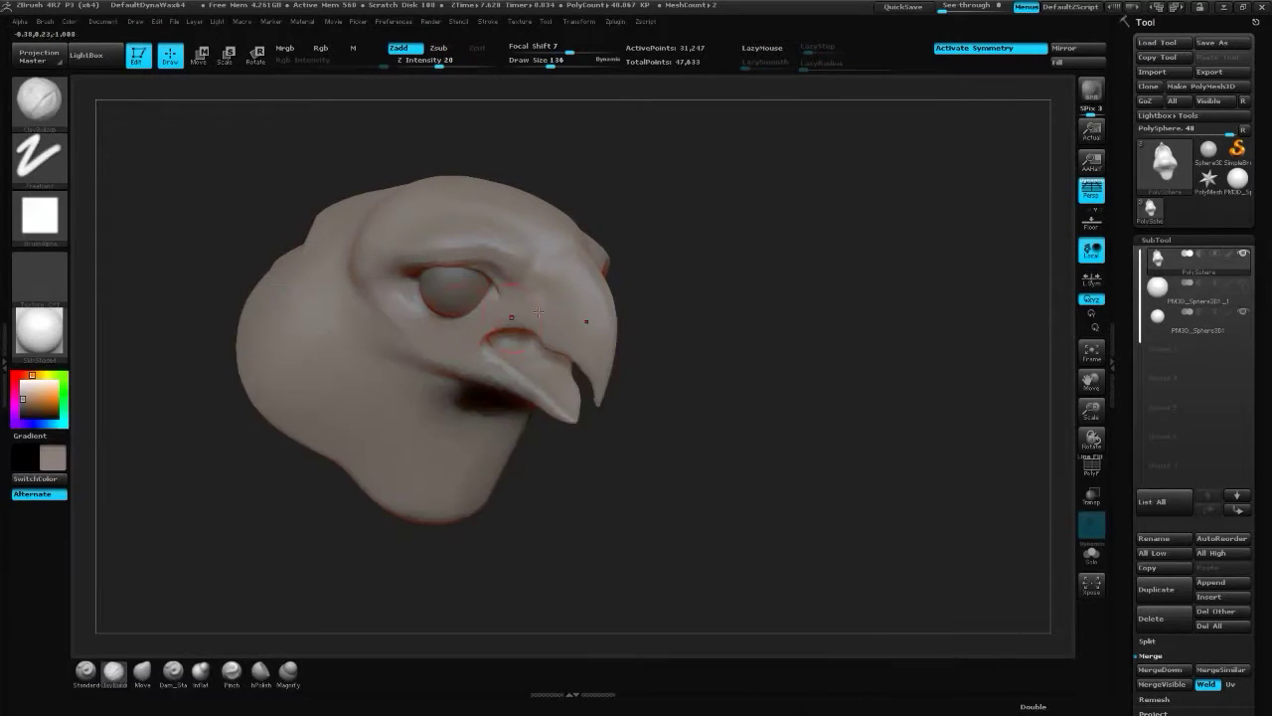
alt+drag(447, 321, 676, 207)
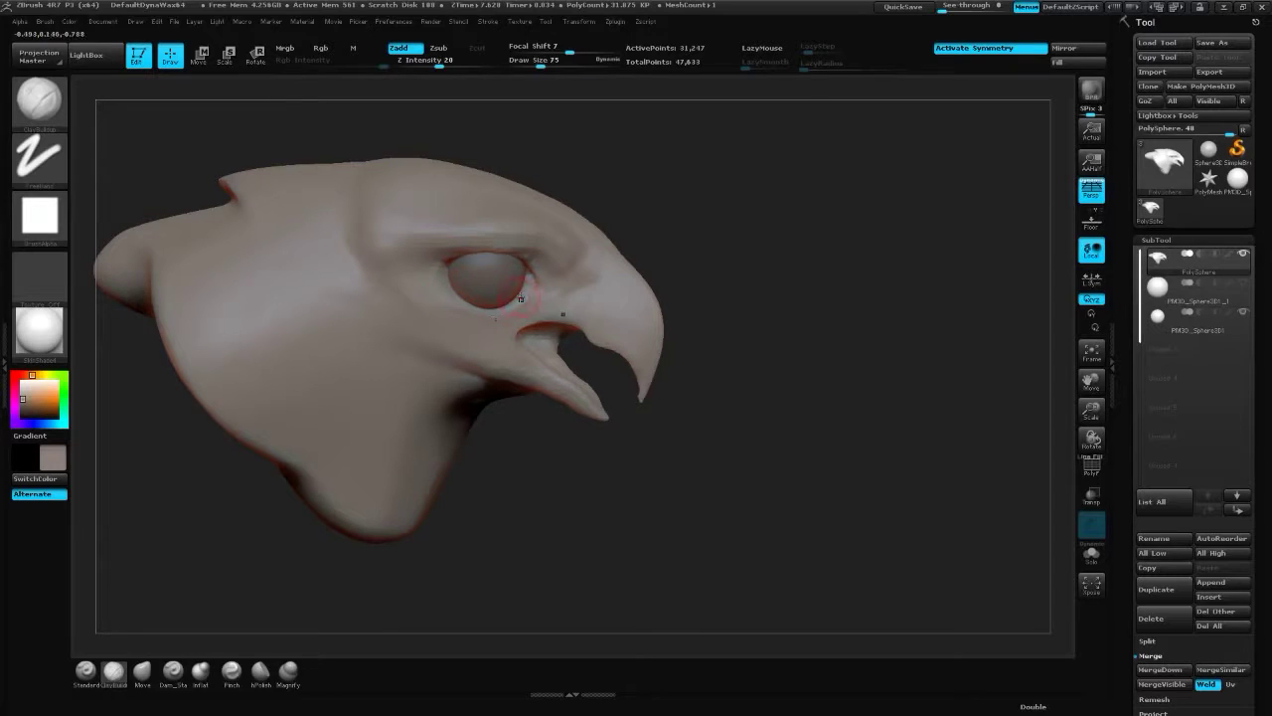
key(b)
key(d)
key(s)
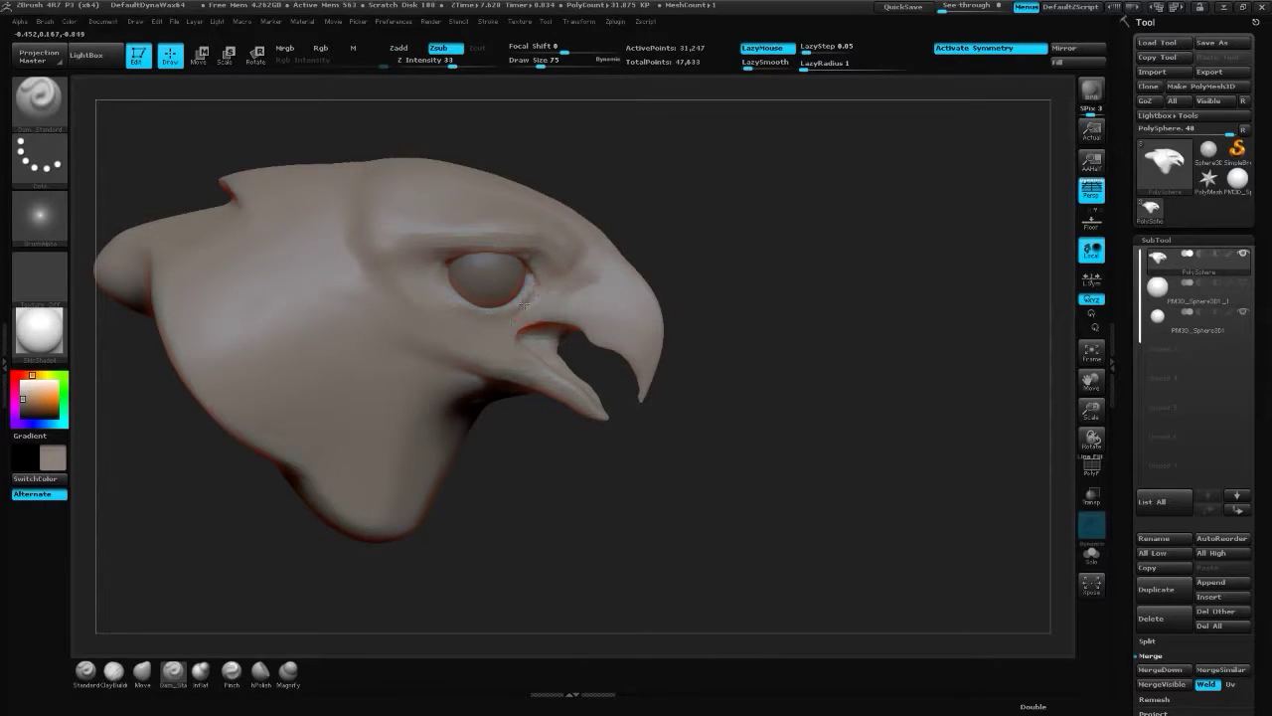
- Fill the area between eye and mouth corner with ClayBuildup and adjust the eye surroundings with the Move brush
key(b)
key(c)
key(b)
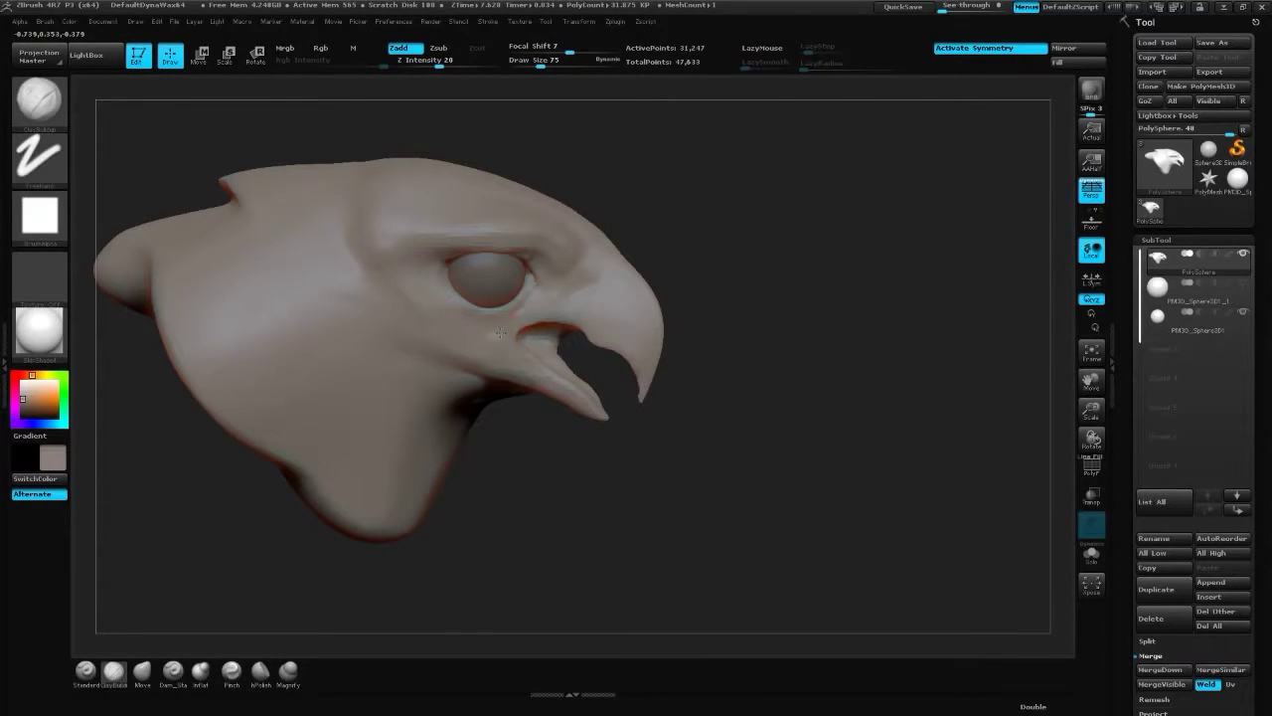
mouse_move(452, 338)
mouse_down()
mouse_move(457, 241)
mouse_move(816, 339)
mouse_up()
key(b)
key(m)
key(v)
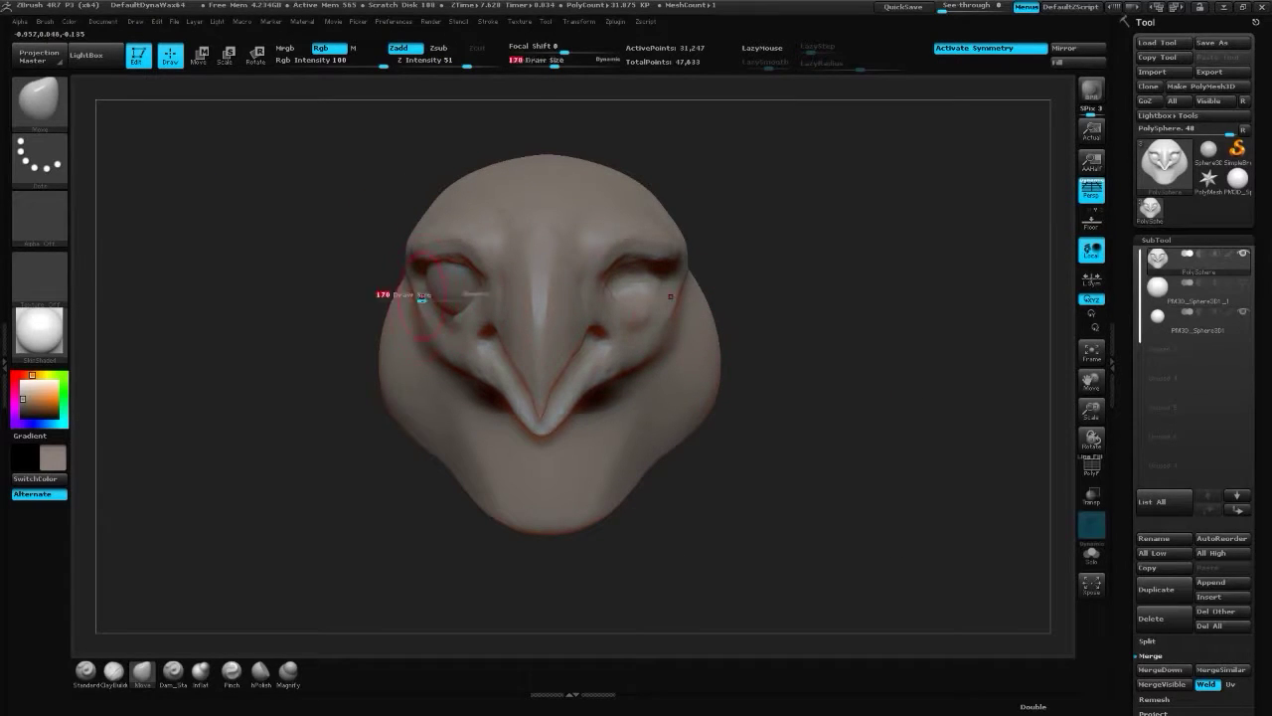
drag(744, 171, 1138, 343)
- Save the project under the name Harpia2 in the personal project folder
key(ctrl+s)
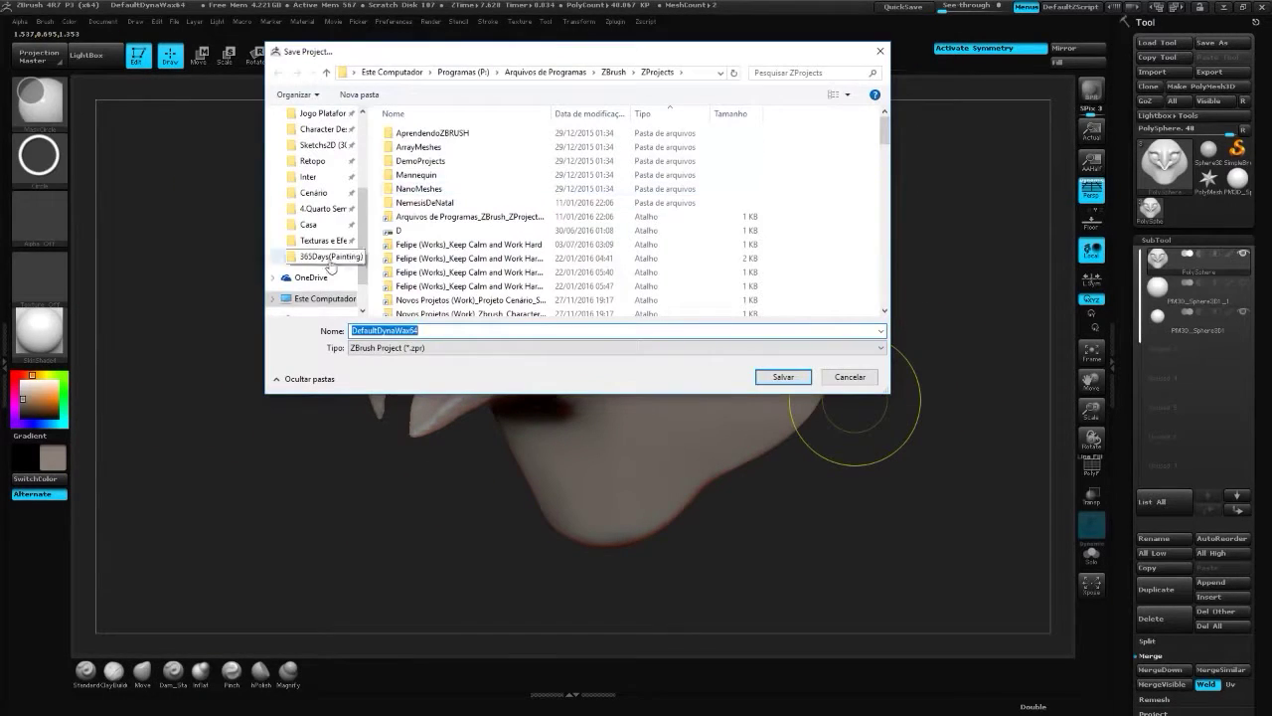
click(307, 177)
click(318, 298)
double_click(428, 274)
double_click(445, 151)
double_click(408, 229)
double_click(415, 205)
text(Harpia2)
key(Return)
- Replace the outdated mirrored eye by deleting it and mirroring the adjusted eye sphere as a new SubTool
drag(908, 533, 636, 457)
key(b)
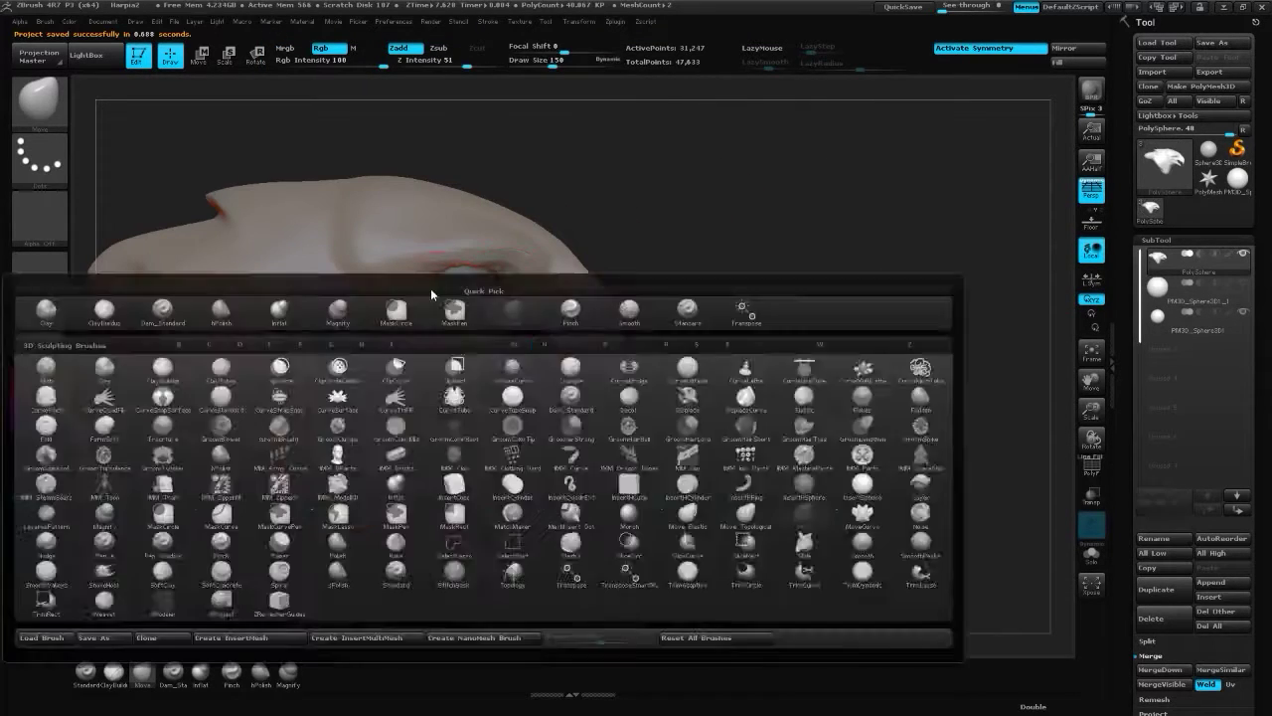
key(Escape)
drag(696, 497, 895, 517)
click(1193, 288)
click(1064, 47)
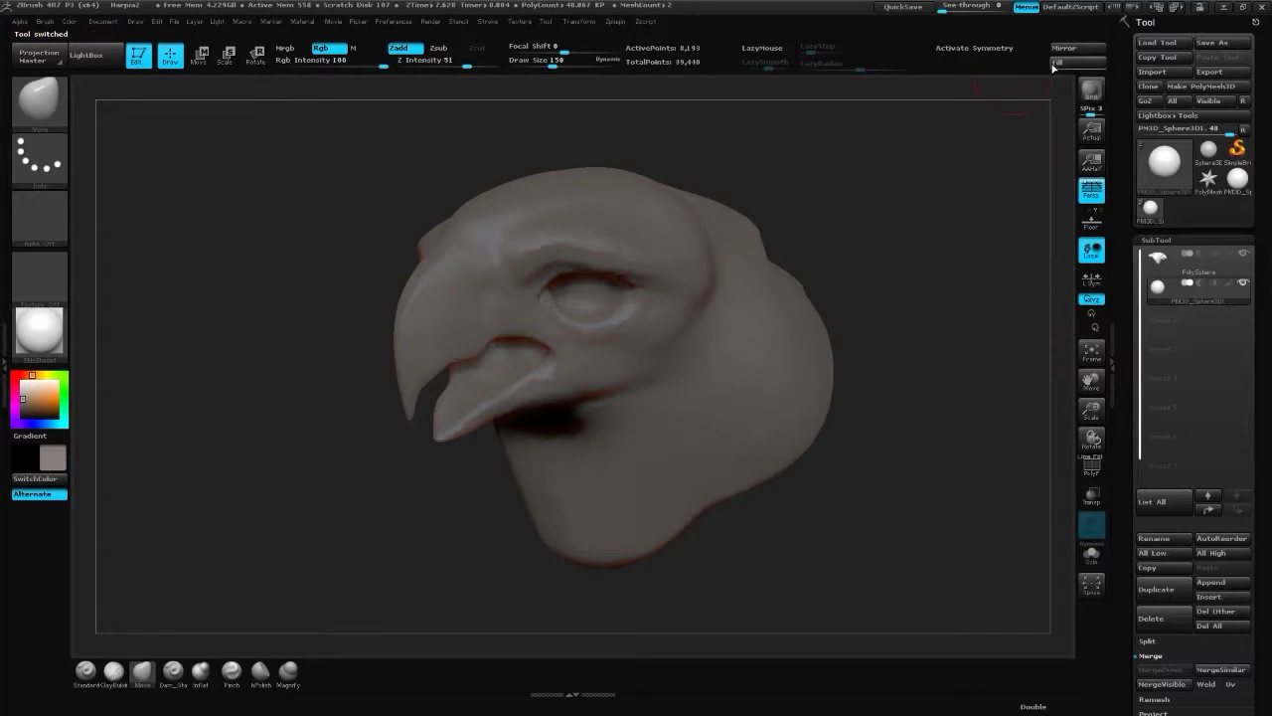
mouse_move(826, 429)
mouse_down()
mouse_move(932, 391)
mouse_move(732, 383)
mouse_move(696, 398)
mouse_up()
- Activate symmetry, make the head SubTool active, and flatten the front of the brow with hPolish at draw size 110
key(b)
key(Escape)
key(x)
alt+click(435, 311)
key(b)
key(h)
key(p)
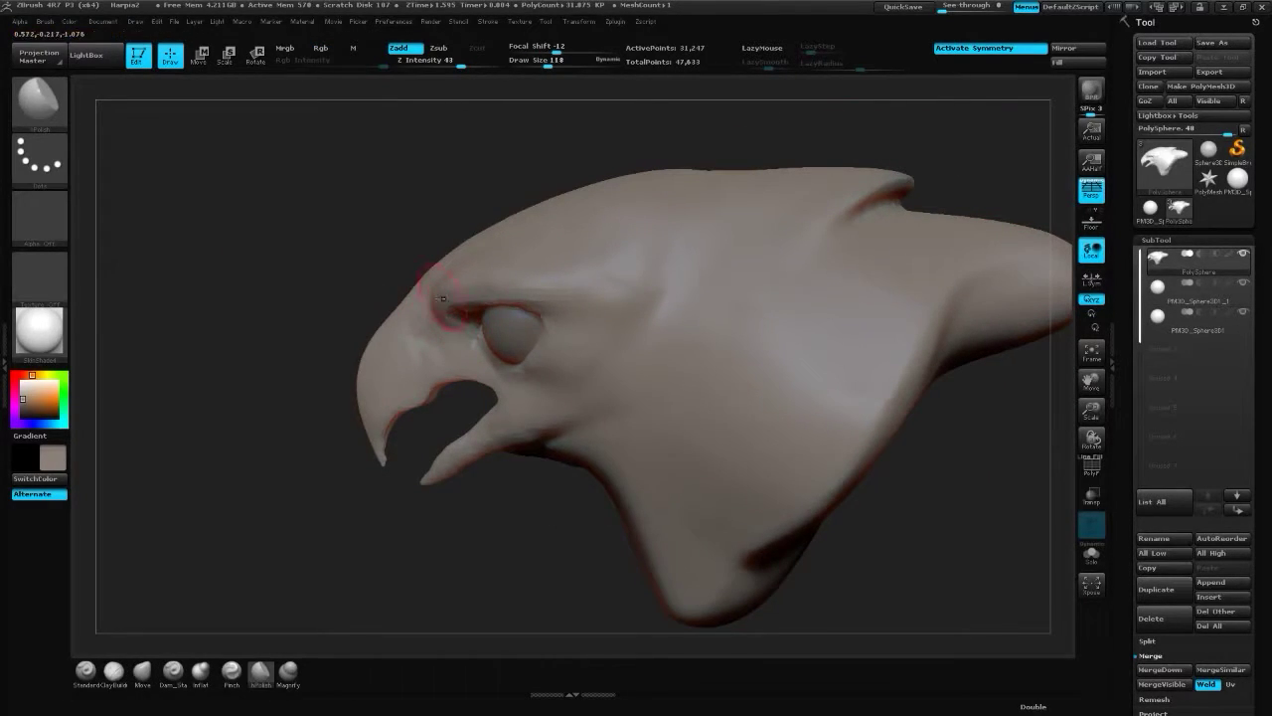
- Crease the brow behind the eye with Dam_Standard and build up the outer eye corner with ClayBuildup
key(b)
key(d)
key(s)
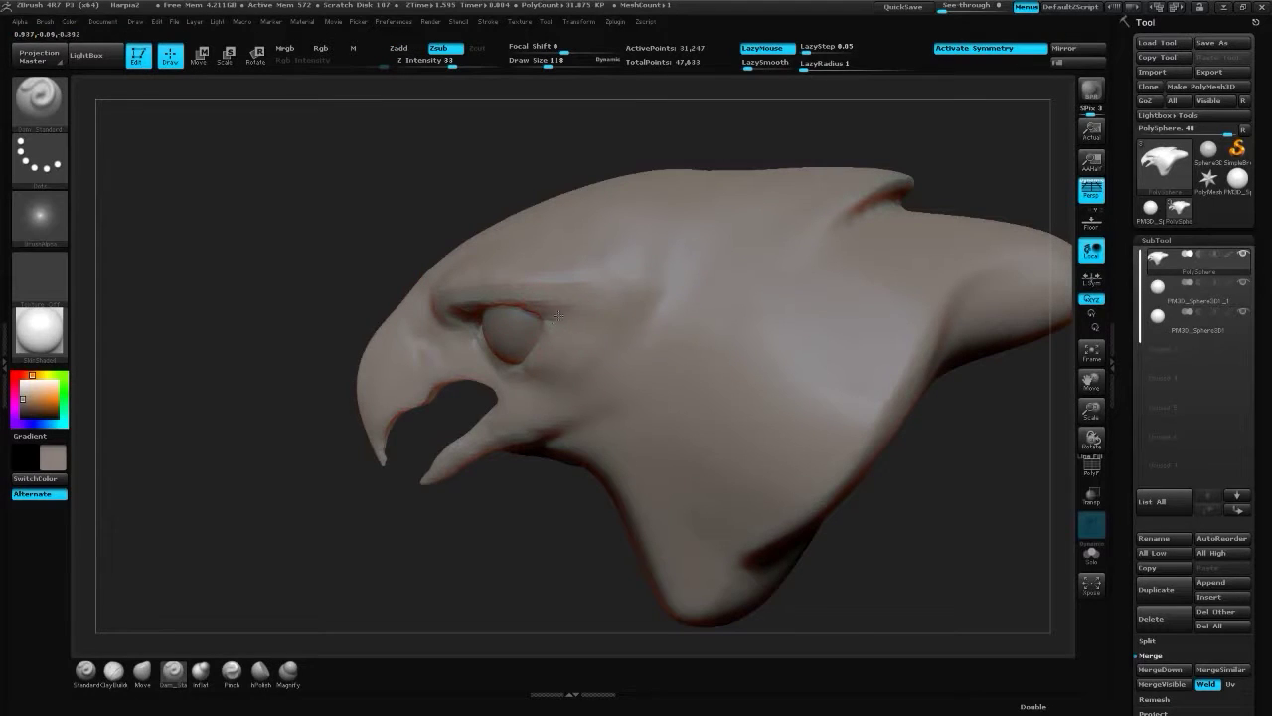
key(b)
key(c)
key(b)
key(bracketright)
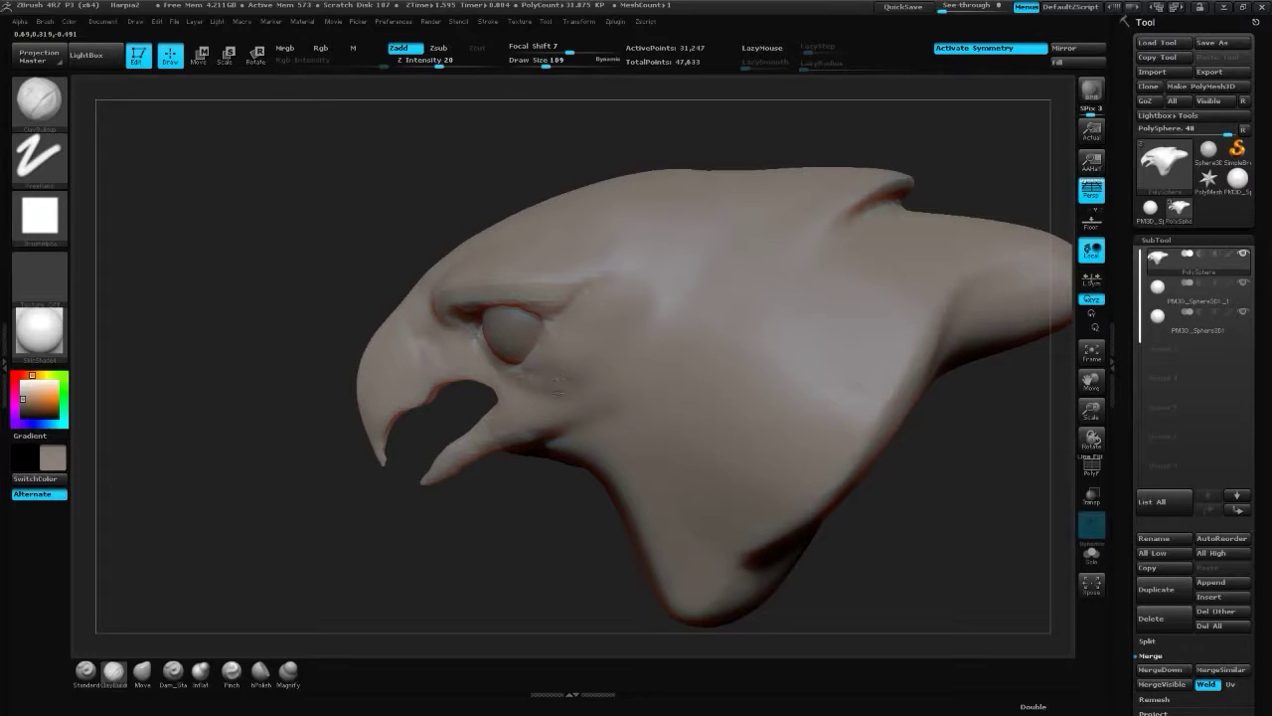
- Build up the neck's rear edge with ClayBuildup at draw size 175, flatten it with hPolish and smooth it
drag(909, 531, 843, 409)
drag(787, 462, 434, 334)
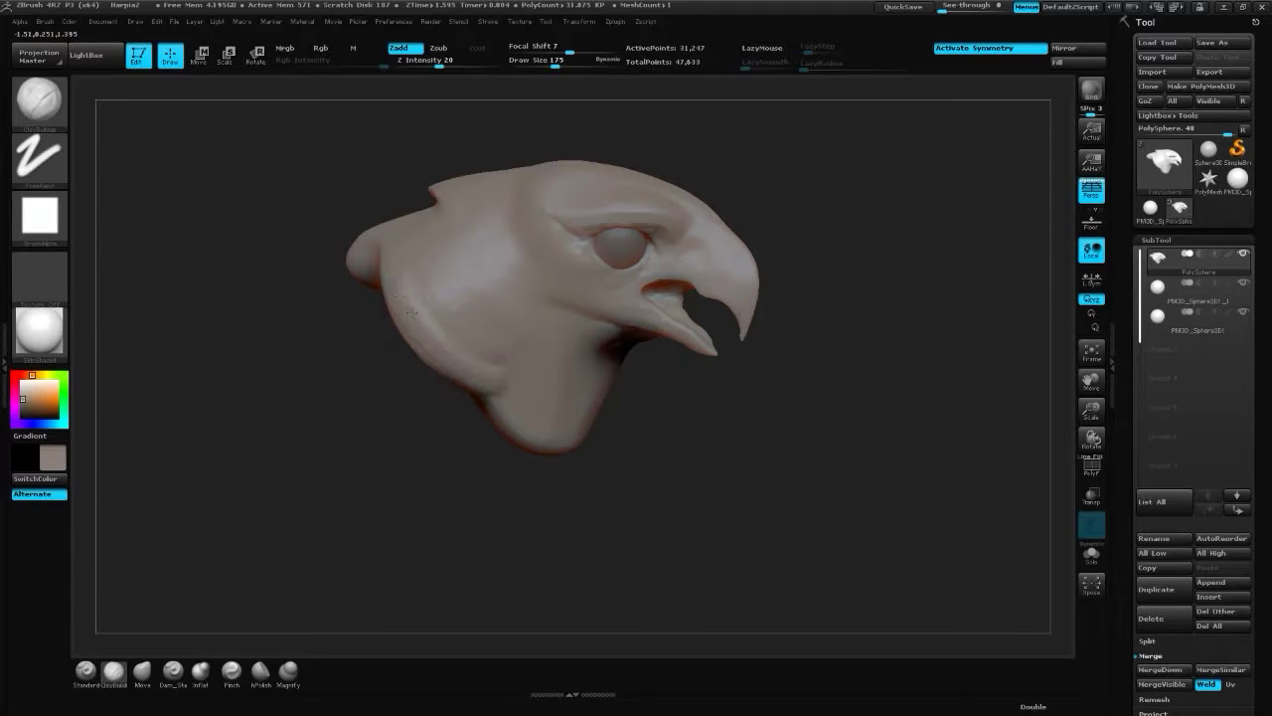
key(b)
key(h)
key(p)
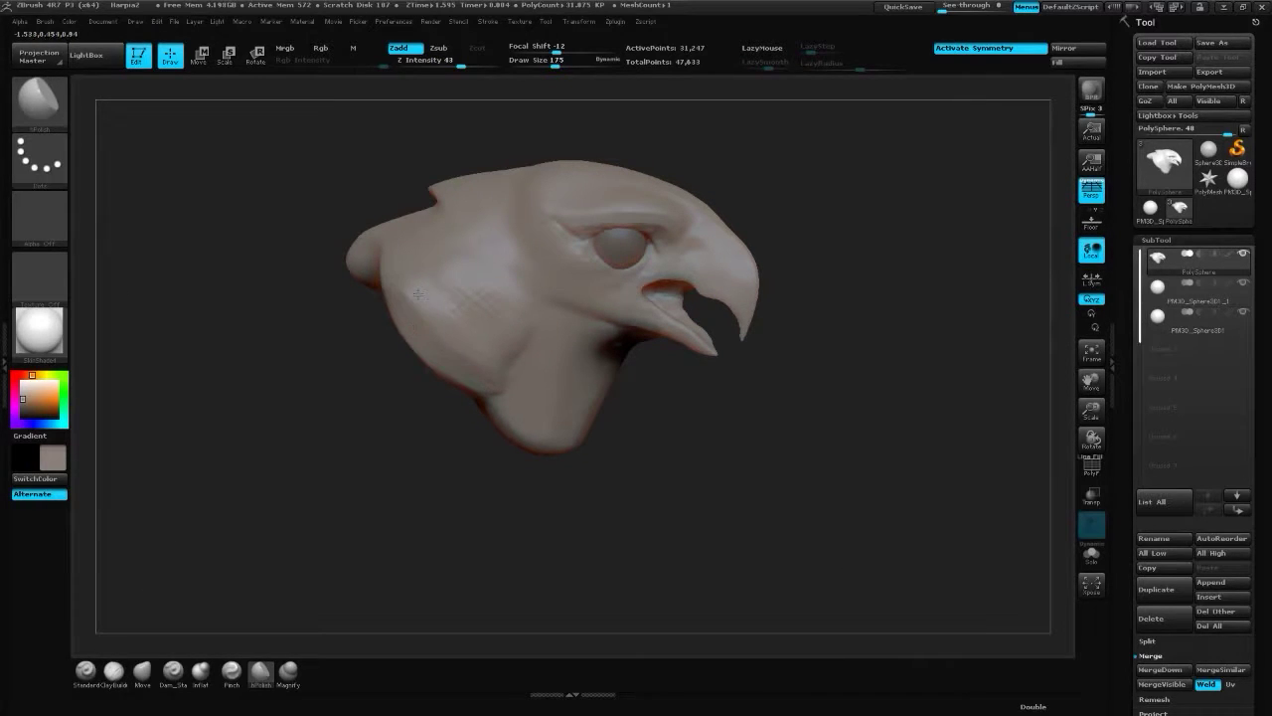
key(shift)
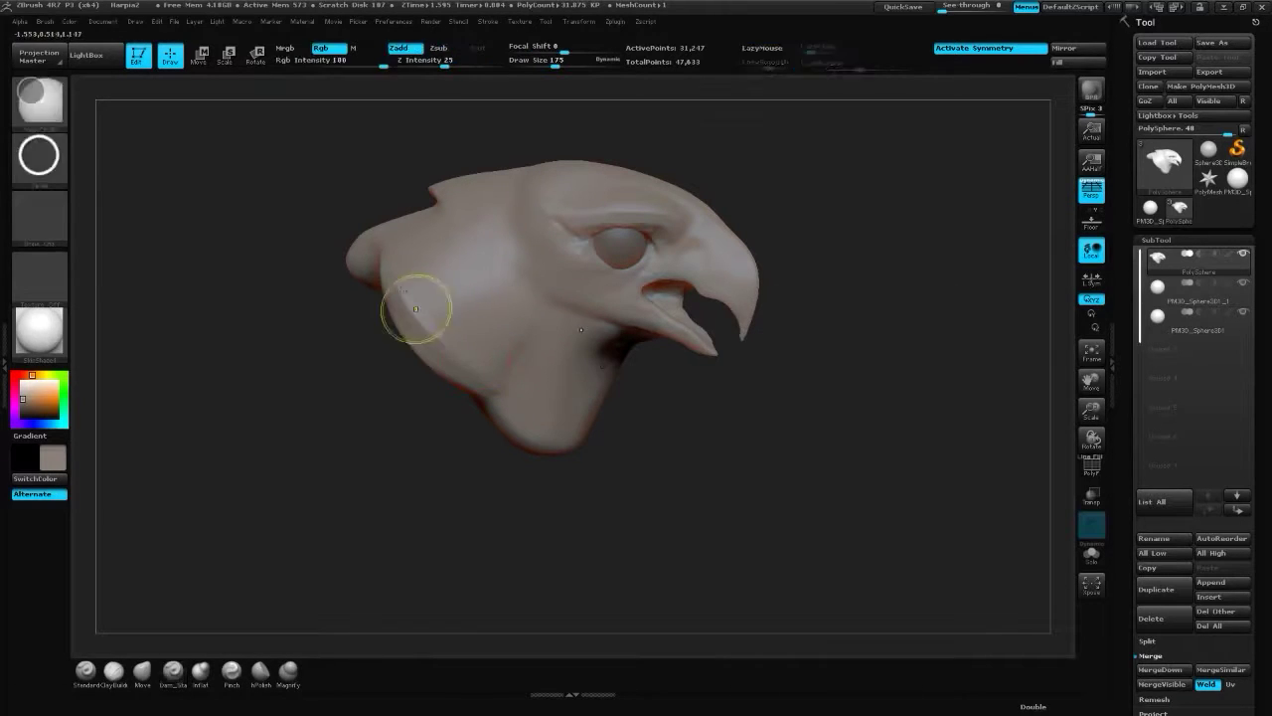
- Crease the side of the neck with Dam_Standard and reshape its lower contour with the Move brush at draw size 264
key(b)
key(d)
key(s)
shift+drag(557, 477, 694, 457)
key(b)
key(m)
key(v)
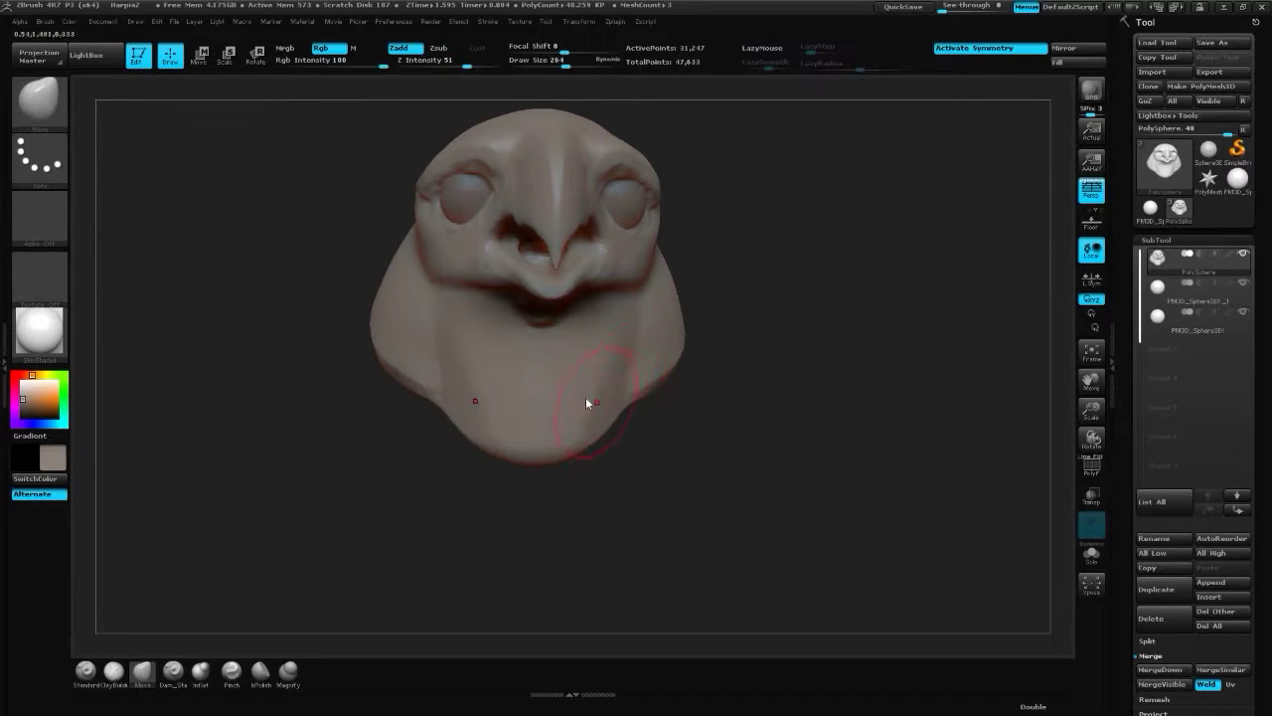
mouse_move(597, 468)
alt+mouse_down()
mouse_move(610, 425)
mouse_move(535, 342)
alt+mouse_up()
- Flatten the front and sides of the neck into clean planes with hPolish
key(b)
key(h)
key(p)
mouse_move(597, 478)
mouse_down()
mouse_move(497, 467)
mouse_move(418, 440)
mouse_up()
mouse_move(589, 510)
mouse_down()
mouse_move(439, 409)
mouse_move(433, 309)
mouse_move(673, 384)
mouse_move(746, 369)
mouse_move(645, 185)
mouse_move(579, 278)
mouse_up()
- Adjust the head's front contours with Move and hPolish, and sharpen its edges with Pinch at draw size 150
key(b)
key(m)
key(v)
key(b)
key(h)
key(p)
key(b)
key(p)
key(i)
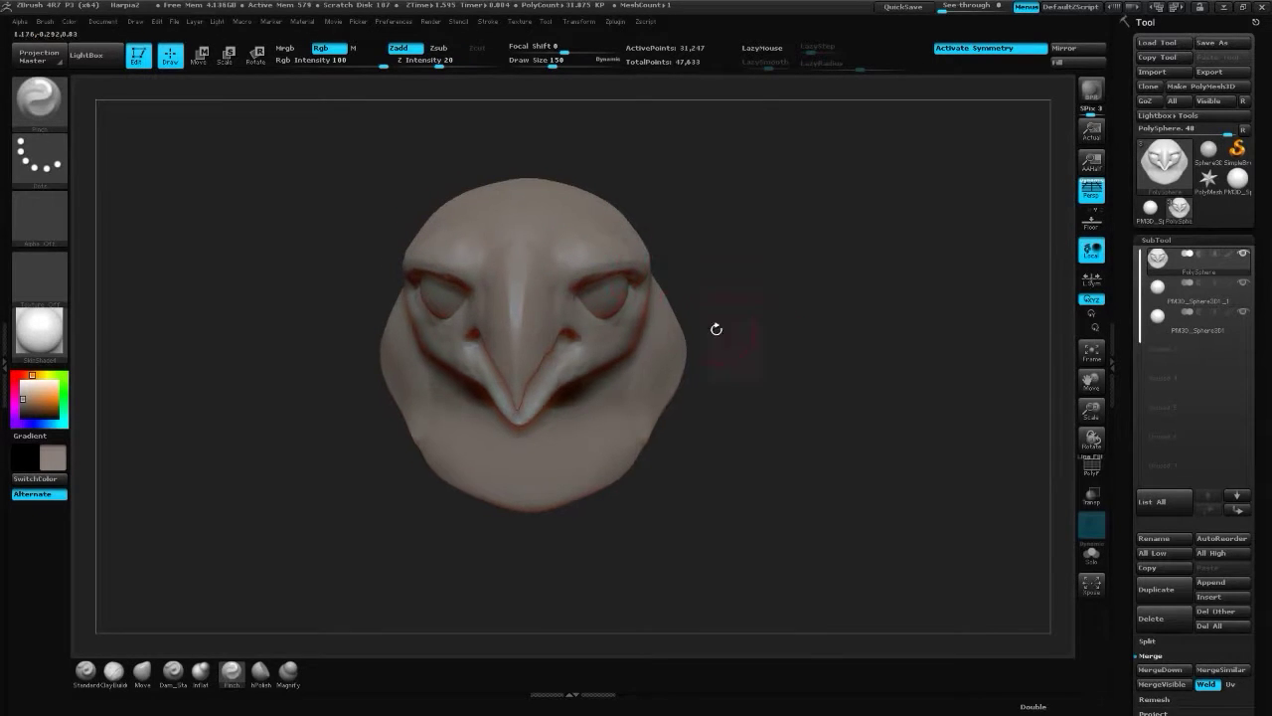
- Refine the forms around the eyes with ClayBuildup and deepen their creases with Dam_Standard
key(b)
key(c)
key(b)
key(b)
key(d)
key(s)
mouse_move(560, 291)
mouse_down()
mouse_move(497, 316)
mouse_move(673, 432)
mouse_move(346, 268)
mouse_move(393, 264)
mouse_up()
key(b)
key(c)
key(b)
- Reshape the brow and eyelid outline around the eyeball with the Move brush
key(b)
key(m)
key(v)
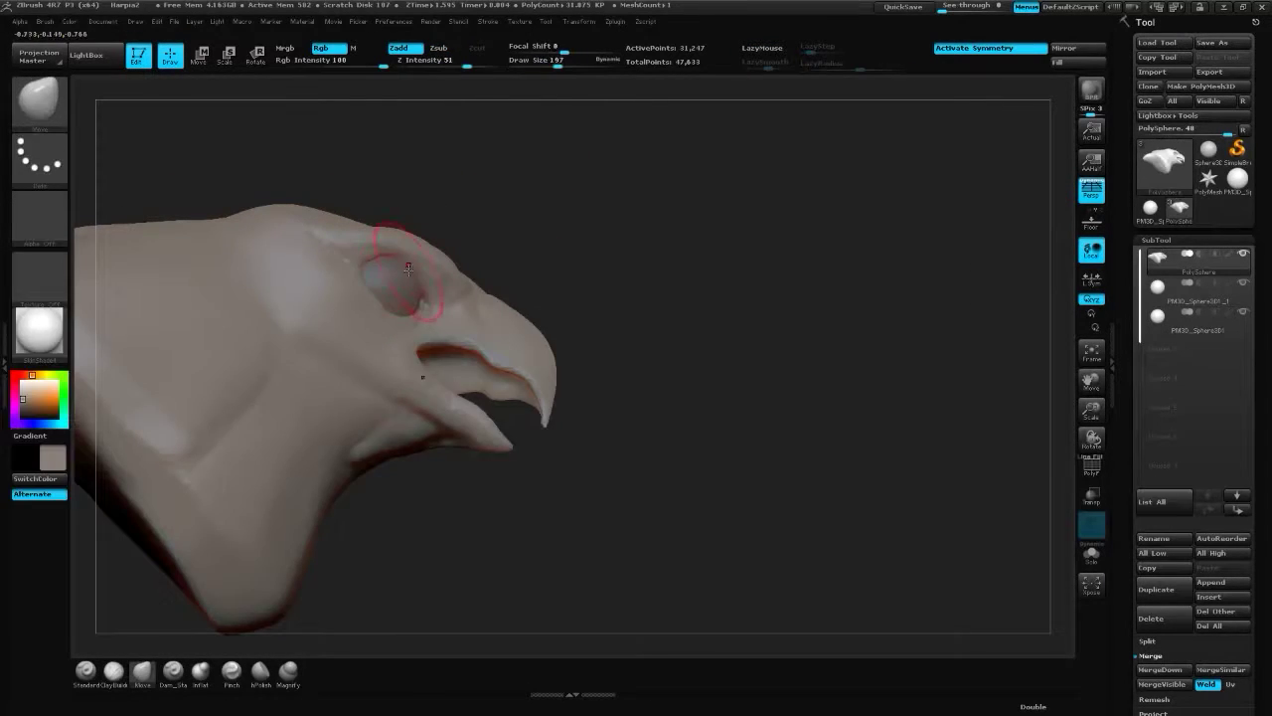
drag(411, 262, 362, 270)
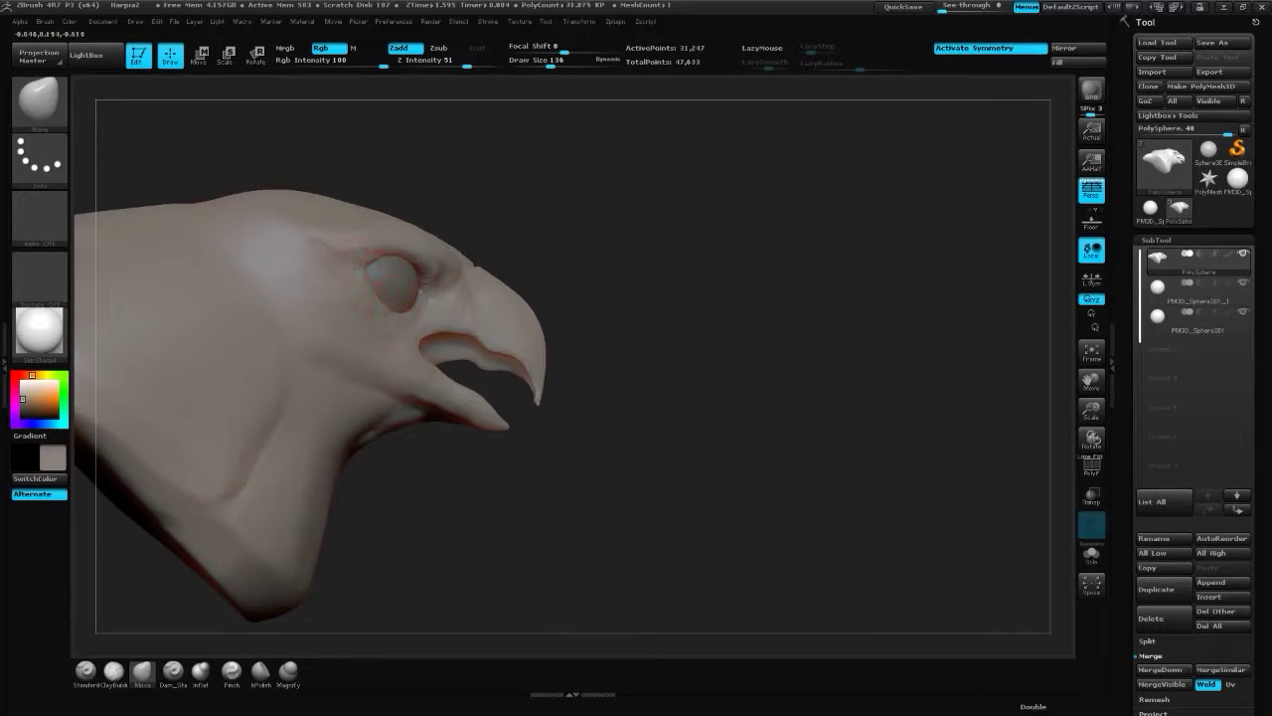
mouse_move(585, 284)
mouse_down()
mouse_move(606, 298)
mouse_move(799, 321)
mouse_move(794, 291)
mouse_move(785, 328)
mouse_up()
- Flatten the planes around the outer eye corner and brow with hPolish at draw size 101
key(b)
key(h)
key(p)
drag(679, 280, 680, 280)
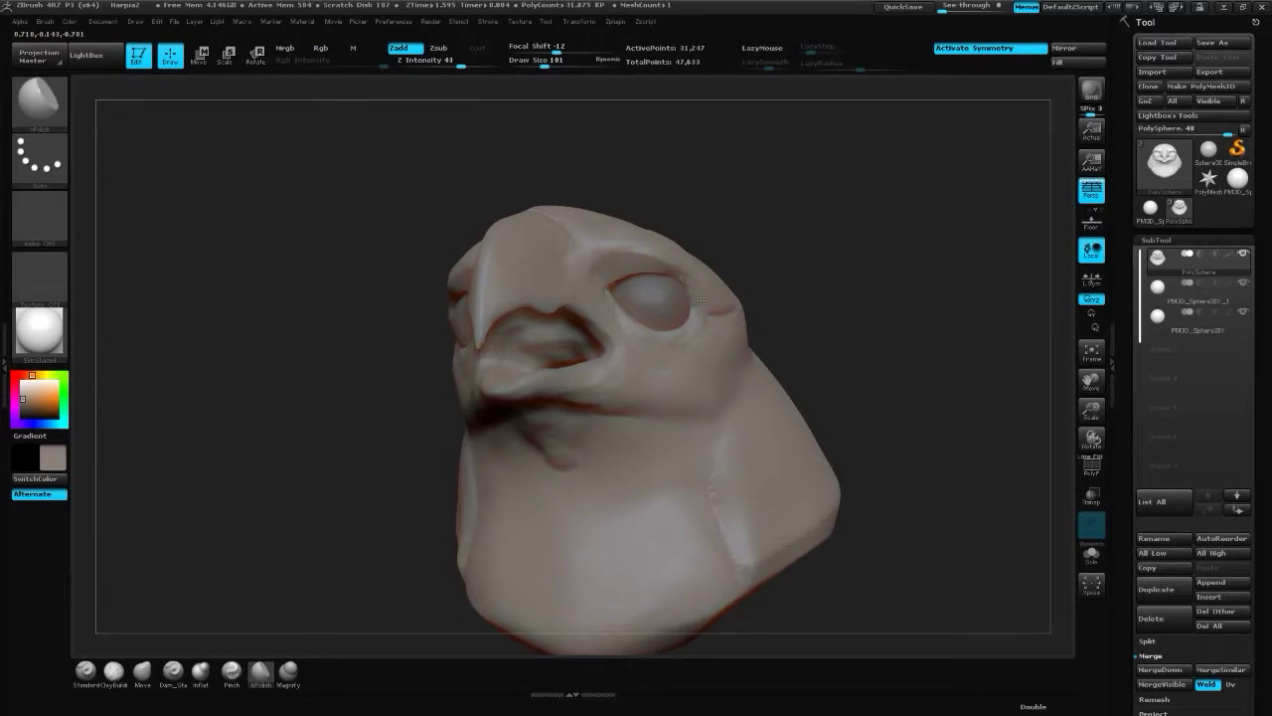
drag(454, 286, 765, 266)
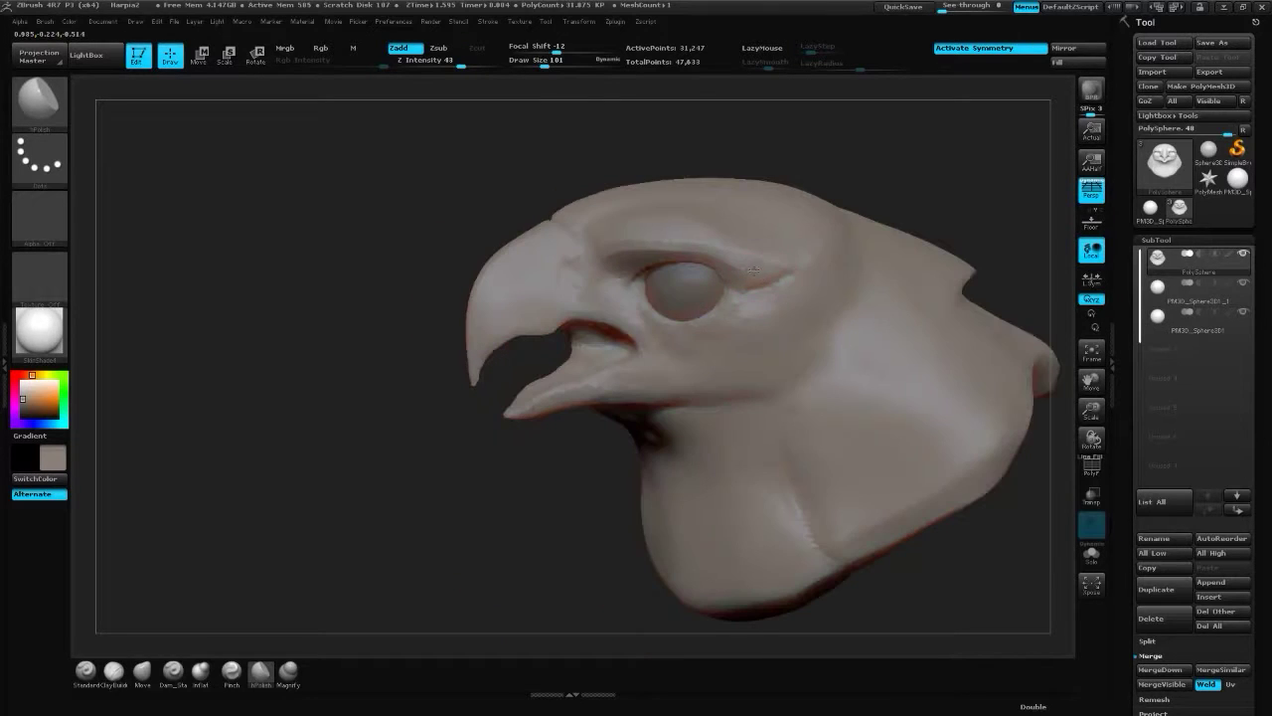
drag(821, 152, 895, 185)
drag(653, 222, 578, 286)
mouse_move(565, 333)
mouse_down()
mouse_move(559, 298)
mouse_move(796, 506)
mouse_move(637, 414)
mouse_move(722, 439)
mouse_move(559, 405)
mouse_move(839, 463)
mouse_up()
- Select the ClayBuildup brush and save the project
key(b)
key(c)
key(b)
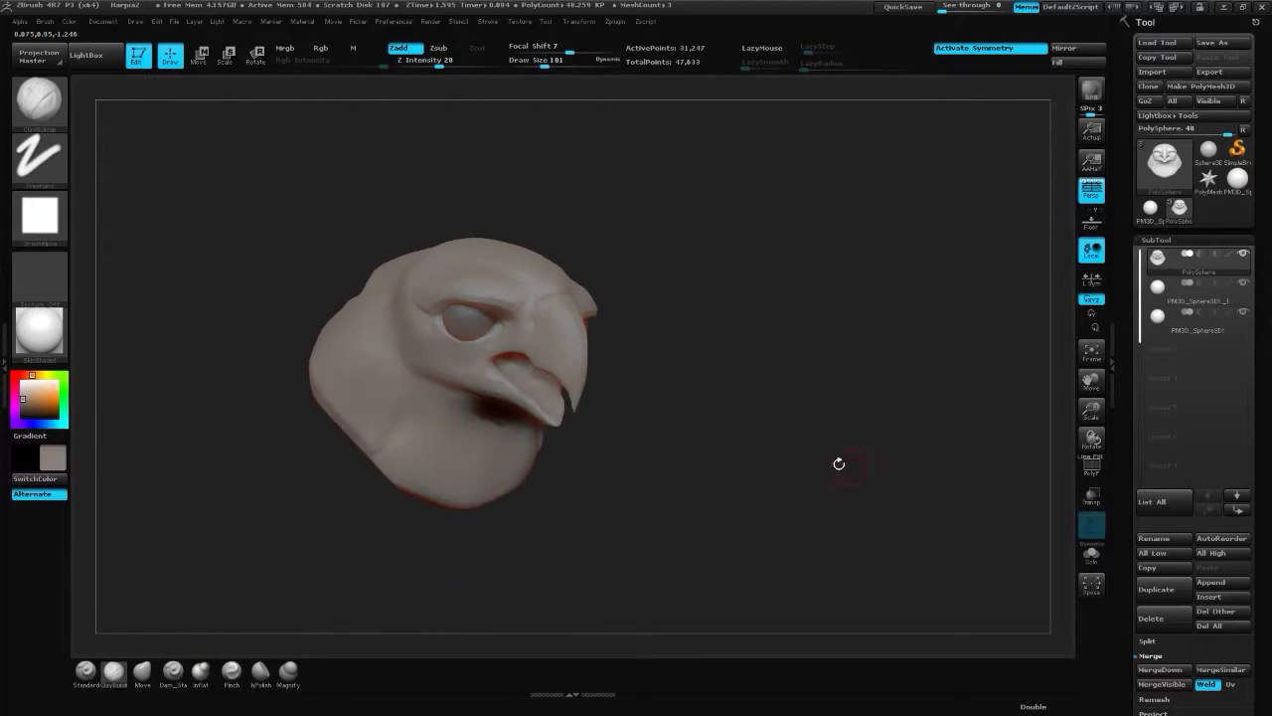
key(ctrl+s)
key(Return)
- Append a Sphere3D as a new SubTool and move it out in front of the beak
click(1225, 582)
click(685, 479)
key(w)
mouse_move(446, 354)
mouse_down()
mouse_move(769, 362)
mouse_move(1008, 415)
mouse_move(914, 398)
mouse_up()
- Scale the new sphere, activate symmetry and reposition the sphere beside the beak tip
key(b)
key(e)
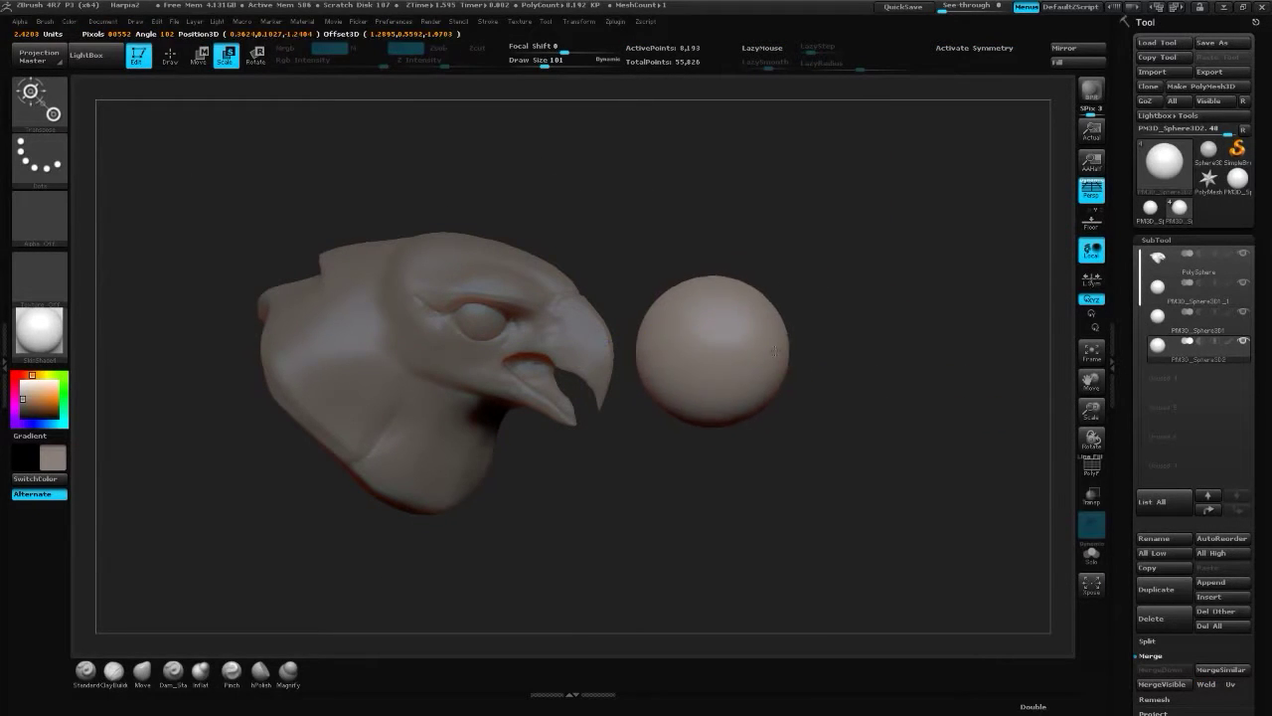
key(b)
click(786, 355)
drag(740, 353, 805, 363)
mouse_move(875, 417)
mouse_down()
mouse_move(739, 355)
mouse_move(872, 336)
mouse_up()
key(x)
key(w)
mouse_move(695, 319)
mouse_down()
mouse_move(818, 318)
mouse_move(648, 318)
mouse_up()
drag(663, 378, 841, 383)
drag(694, 515, 795, 468)
- Stretch the sphere into a flattened tongue shape with the Move brush and tighten its edges with Pinch at draw size 1000
key(q)
mouse_move(653, 298)
mouse_down()
mouse_move(732, 328)
mouse_move(726, 378)
mouse_up()
mouse_move(785, 447)
mouse_down()
mouse_move(762, 426)
mouse_move(676, 414)
mouse_up()
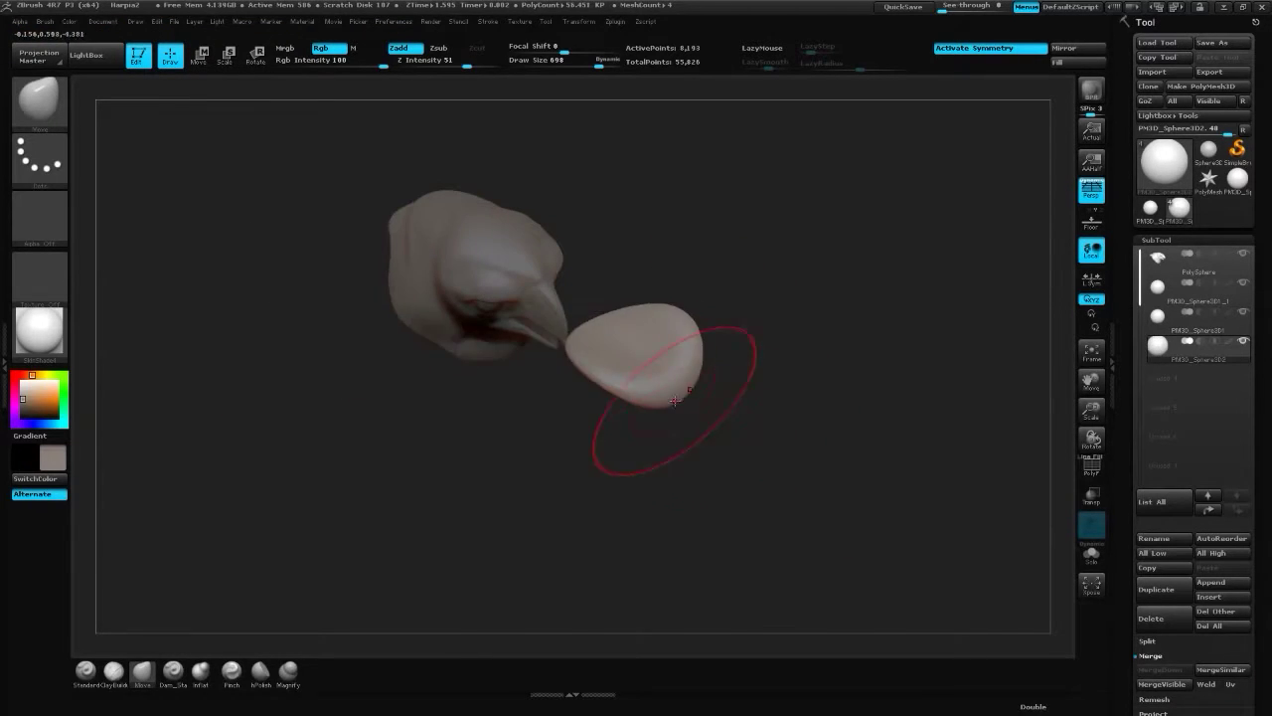
key(b)
key(p)
key(i)
mouse_move(618, 340)
mouse_down()
mouse_move(554, 341)
mouse_move(719, 391)
mouse_up()
- Scale the tongue shape and move it to the front of the beak
key(e)
drag(574, 358, 830, 357)
key(w)
mouse_move(687, 358)
mouse_down()
mouse_move(616, 396)
mouse_move(626, 412)
mouse_up()
key(q)
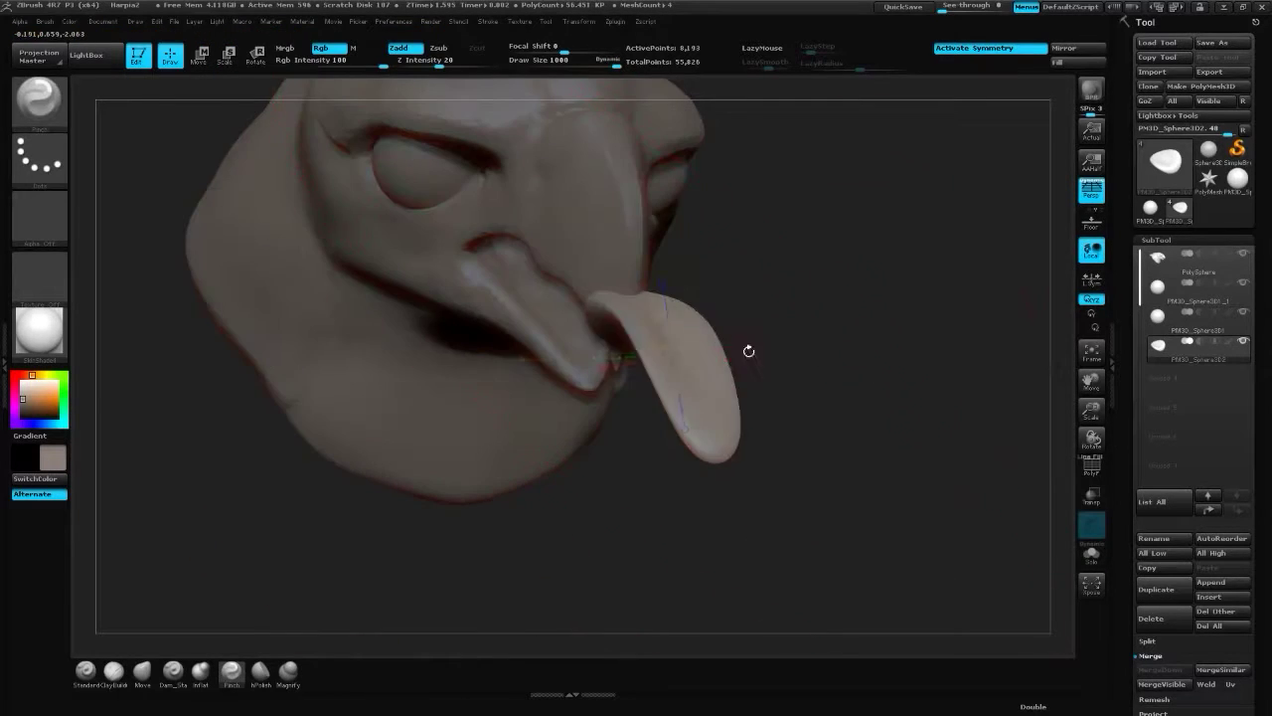
- Carve a groove along the middle of the tongue's upper surface with Dam_Standard at draw size 65
key(s)
drag(449, 382, 410, 382)
drag(656, 397, 499, 411)
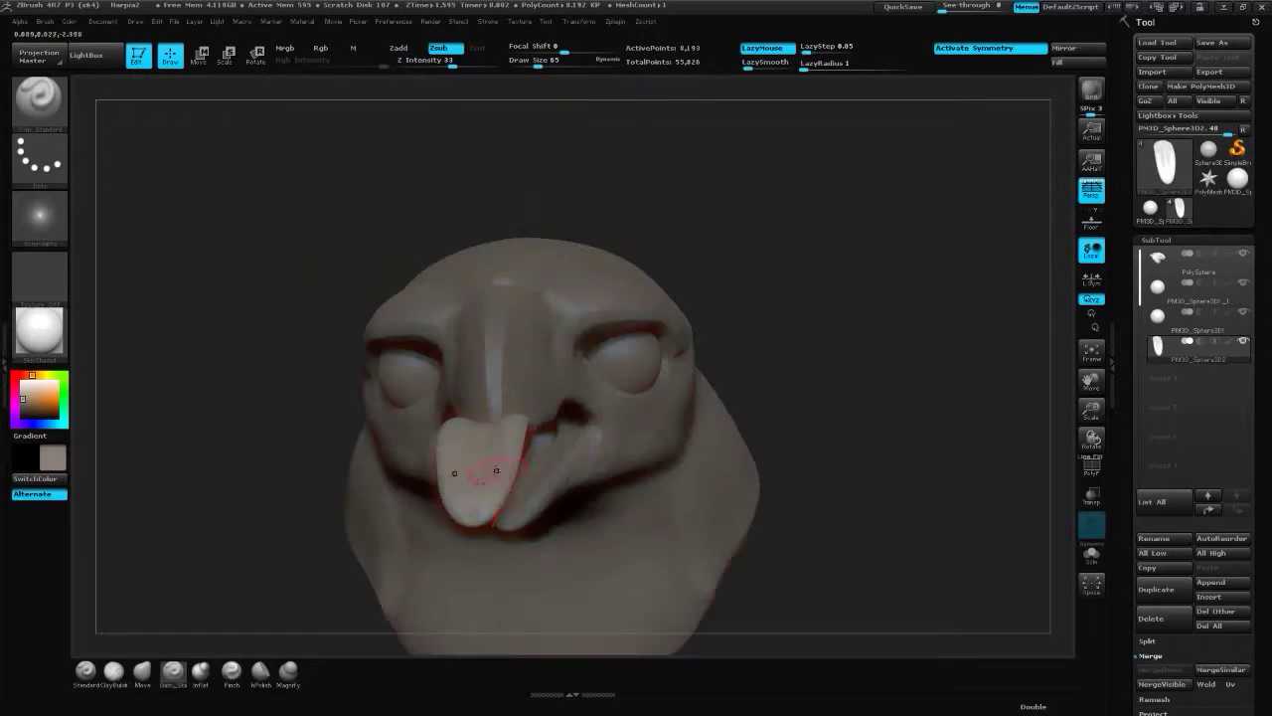
mouse_move(637, 468)
mouse_down()
mouse_move(730, 503)
mouse_move(745, 426)
mouse_move(632, 370)
mouse_up()
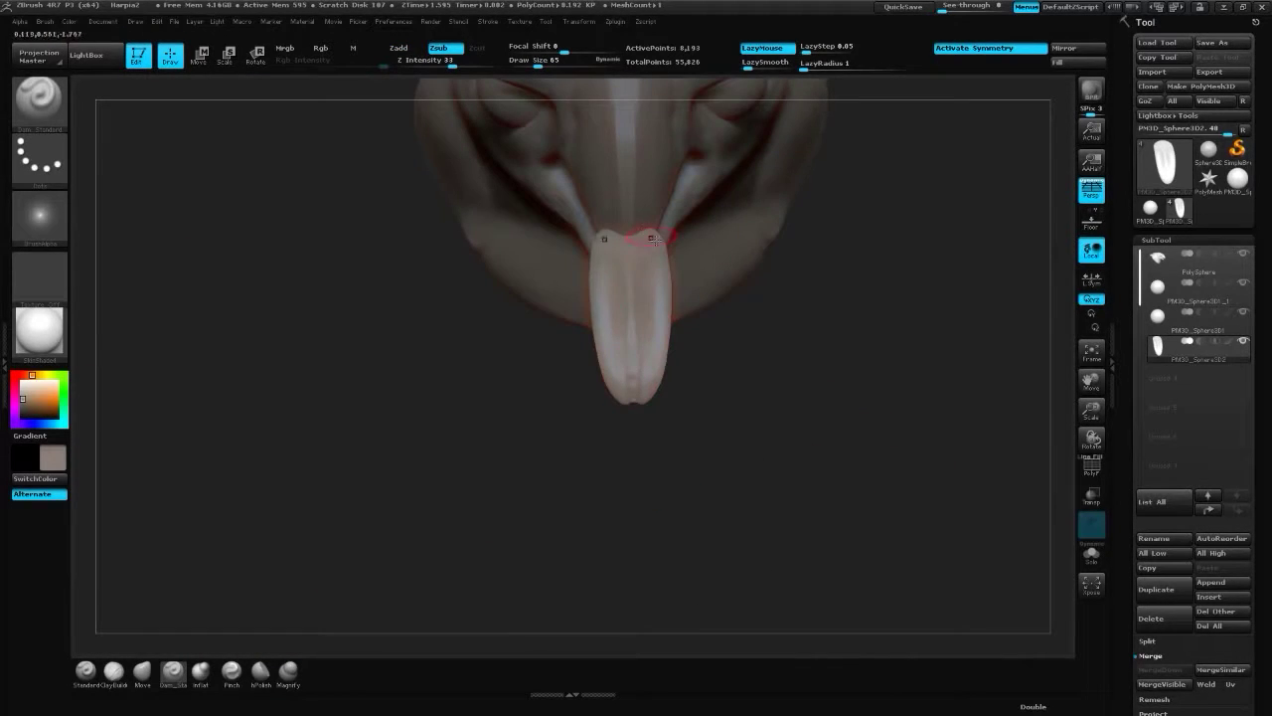
- Build up the tongue's upper surface with ClayBuildup, recut its groove with Dam_Standard and thicken it with Inflate
key(b)
key(c)
key(b)
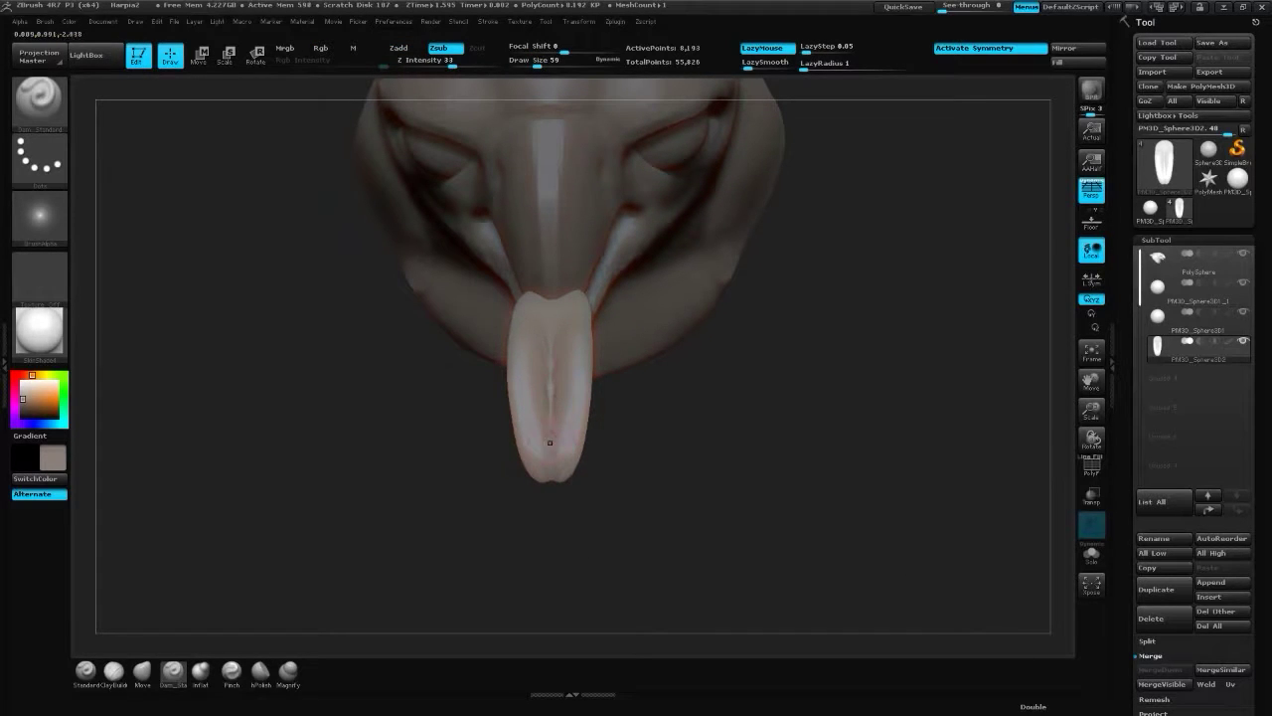
key(b)
key(i)
key(n)
mouse_move(796, 427)
mouse_down()
mouse_move(735, 448)
mouse_move(526, 389)
mouse_up()
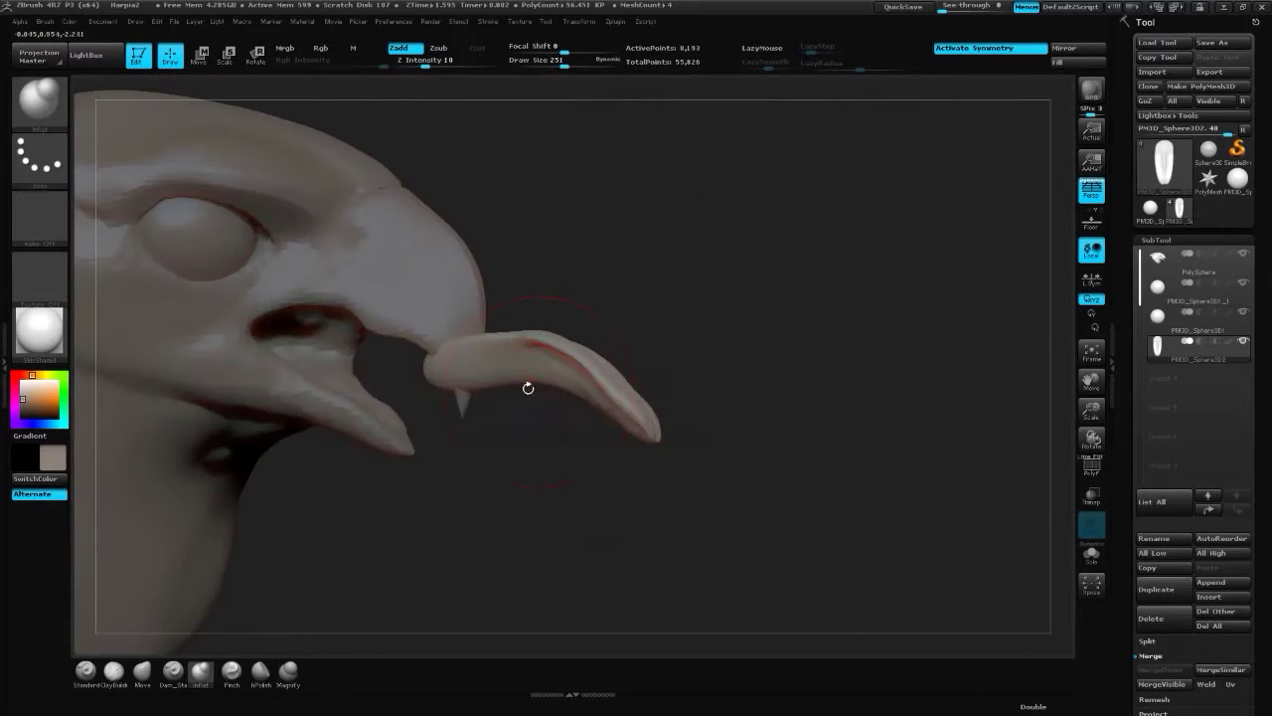
- Move the tongue clear of the beak and pull the underside of its rear end down with the Move brush
key(w)
drag(453, 362, 631, 369)
mouse_move(468, 338)
mouse_down()
mouse_move(741, 338)
mouse_move(591, 311)
mouse_move(594, 349)
mouse_up()
key(q)
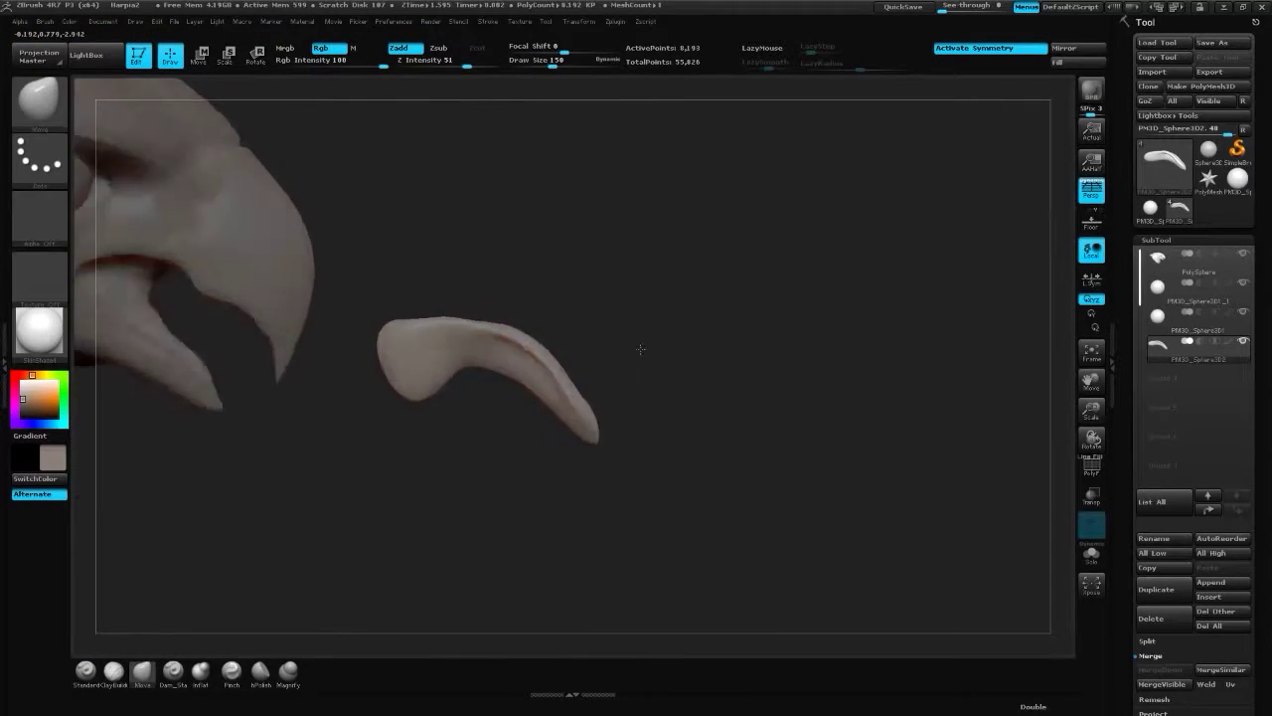
- Add volume to the tongue's underside with ClayBuildup at draw size 75 and swell it with Inflate
key(b)
key(c)
key(b)
mouse_move(567, 421)
mouse_down()
mouse_move(554, 388)
mouse_move(599, 329)
mouse_move(469, 314)
mouse_move(653, 307)
mouse_move(460, 288)
mouse_up()
key(b)
key(i)
key(n)
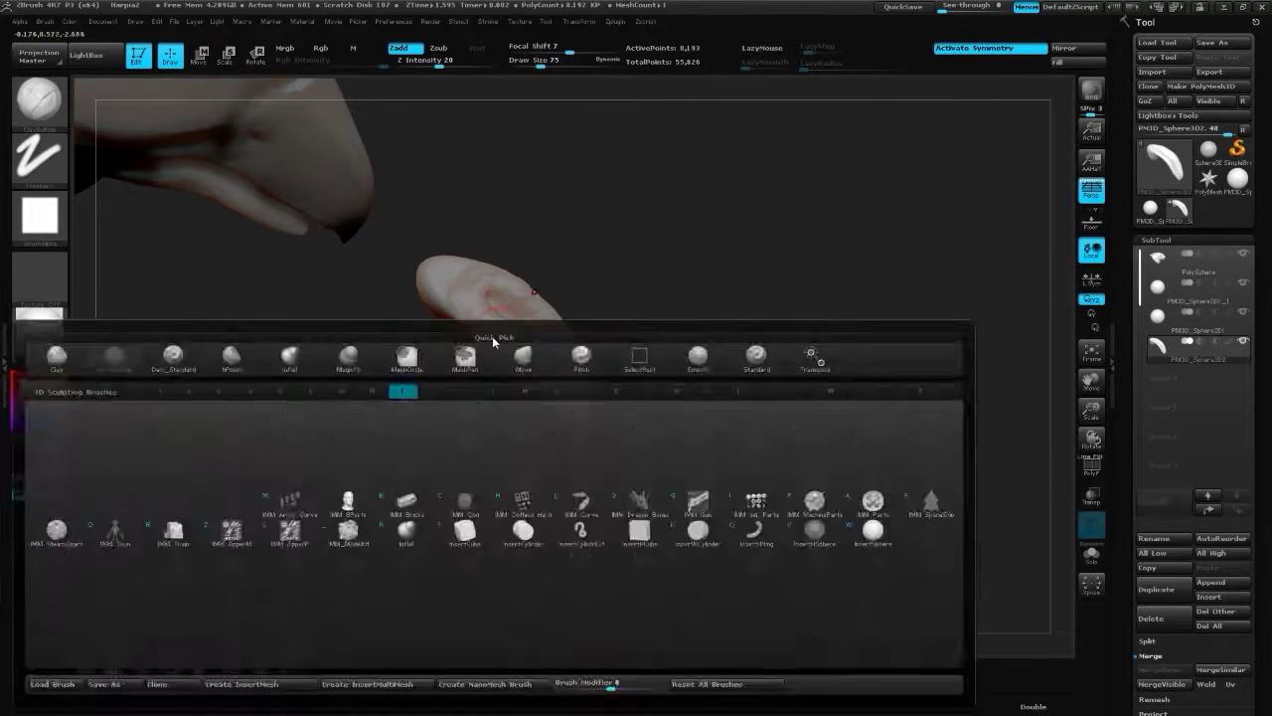
drag(682, 378, 507, 383)
- Adjust the tongue's outline with the Move brush and deepen its central groove with Dam_Standard at draw size 86
key(b)
key(m)
key(v)
key(b)
key(d)
key(s)
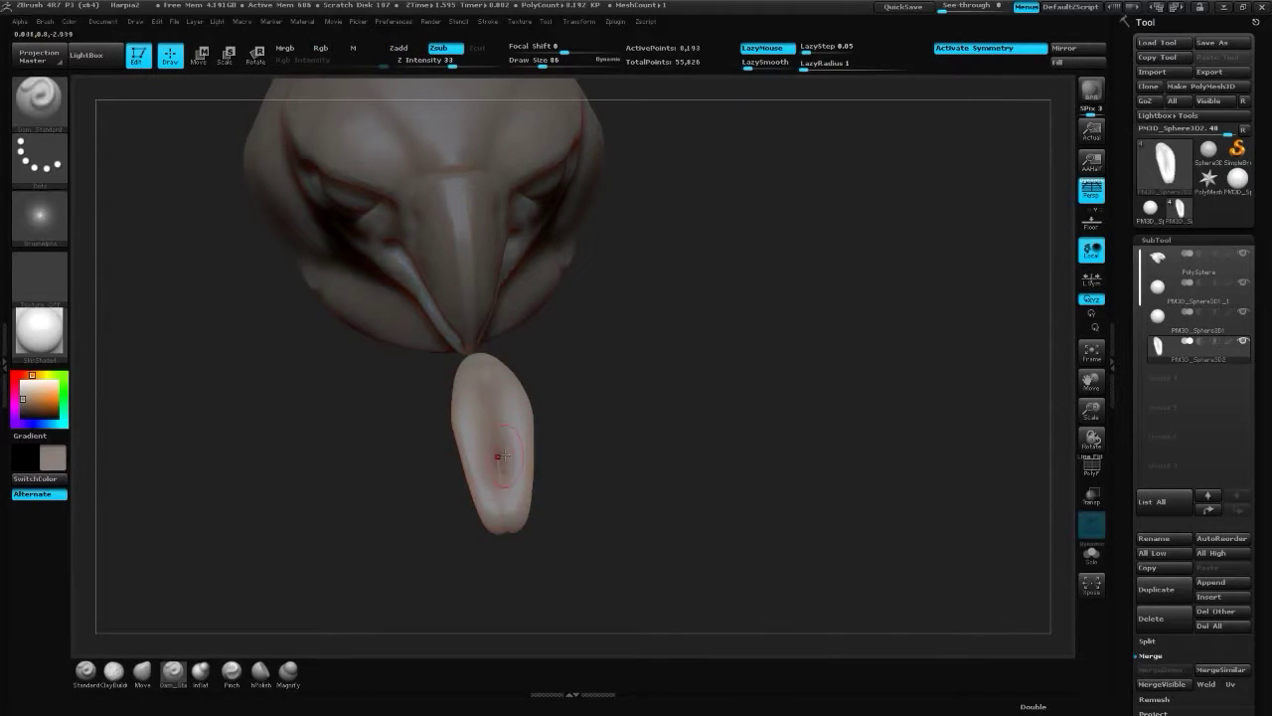
- Fill out the sides of the tongue with ClayBuildup at draw size 86
key(b)
key(c)
key(b)
drag(795, 447, 650, 403)
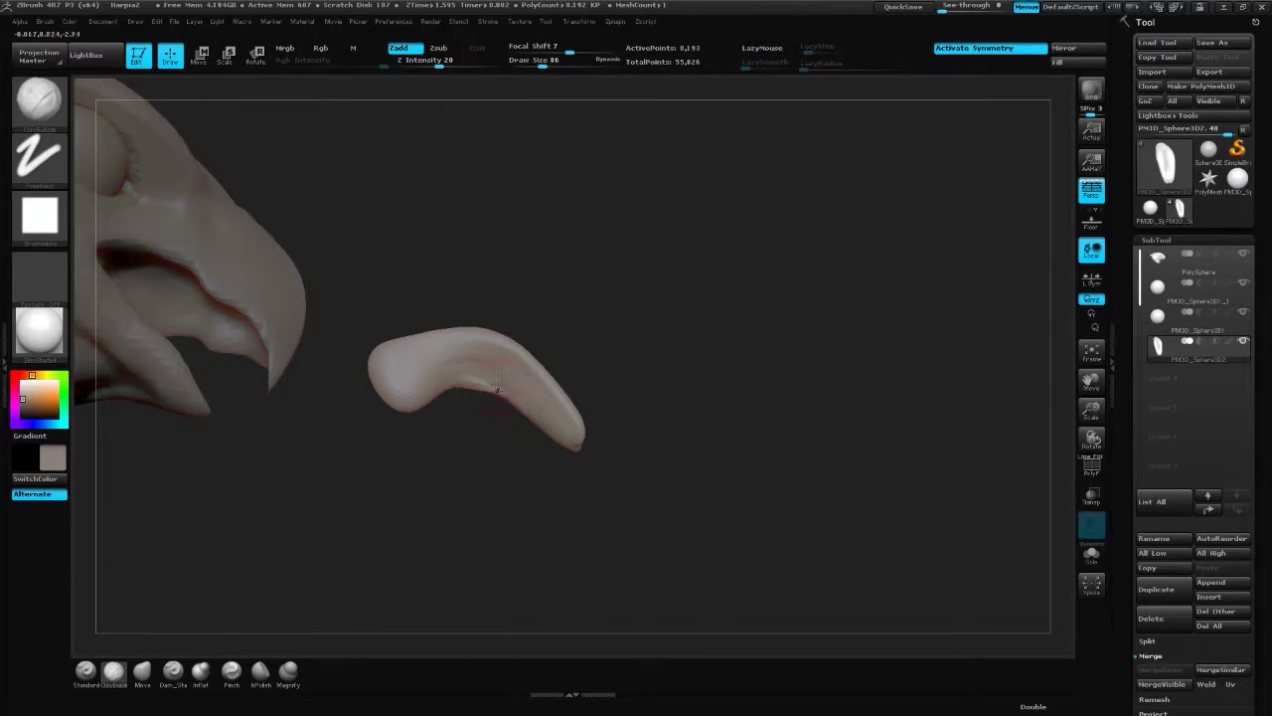
- Reshape the rear of the tongue with the Move brush and flatten its surfaces with hPolish
key(b)
key(m)
key(v)
key(b)
key(h)
key(p)
mouse_move(432, 400)
mouse_down()
mouse_move(459, 353)
mouse_move(455, 373)
mouse_move(407, 375)
mouse_move(543, 427)
mouse_up()
- Build up raised forms on the tongue's rear end with ClayBuildup at draw size 82
key(b)
key(c)
key(b)
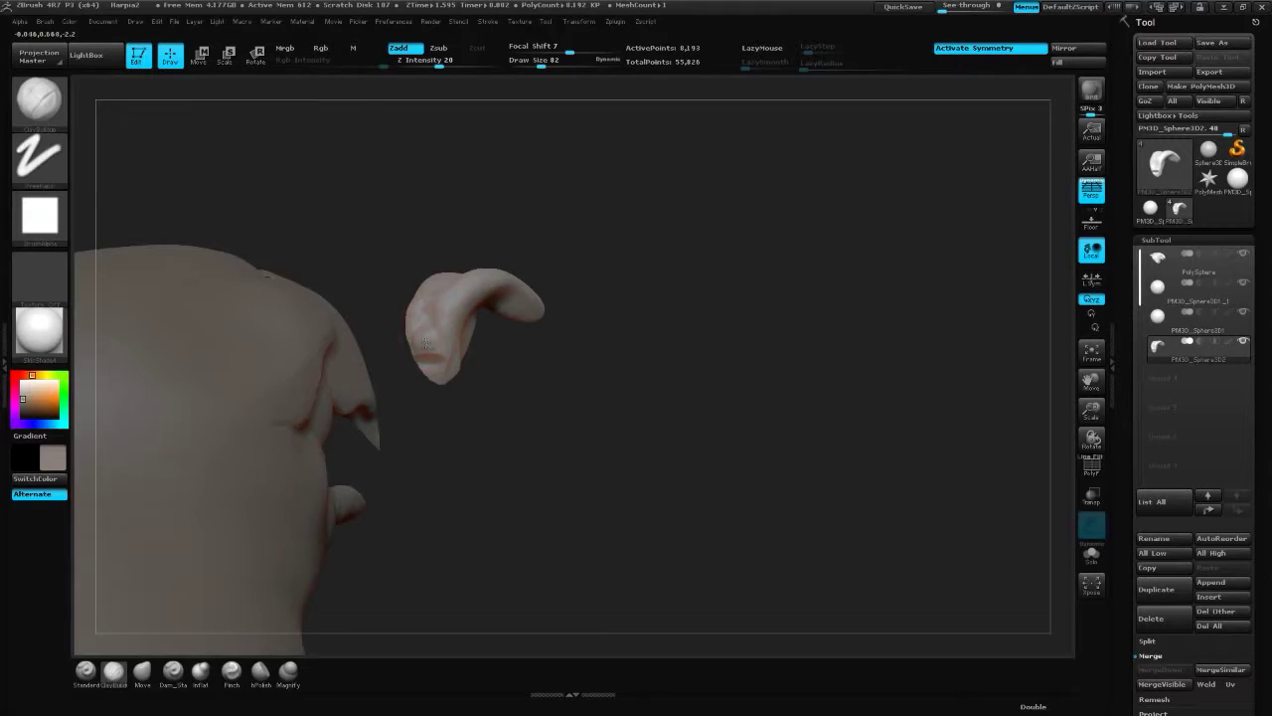
drag(425, 342, 463, 394)
- Shorten the tongue and bend its tip upward with the Move brush
key(b)
key(m)
key(v)
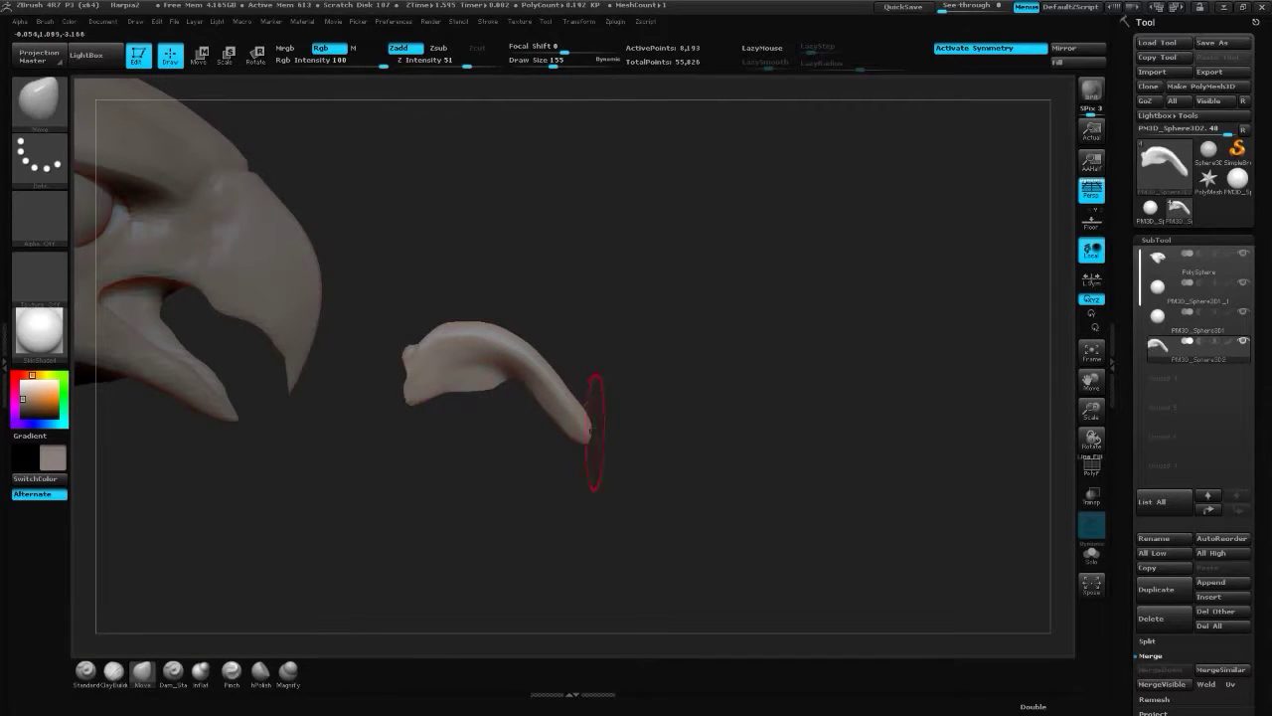
mouse_move(590, 435)
mouse_down()
mouse_move(578, 409)
mouse_move(636, 503)
mouse_move(557, 427)
mouse_up()
key(b)
key(Escape)
- Rotate the tongue, place it inside the open beak and scale it to fit
key(e)
drag(481, 419, 526, 413)
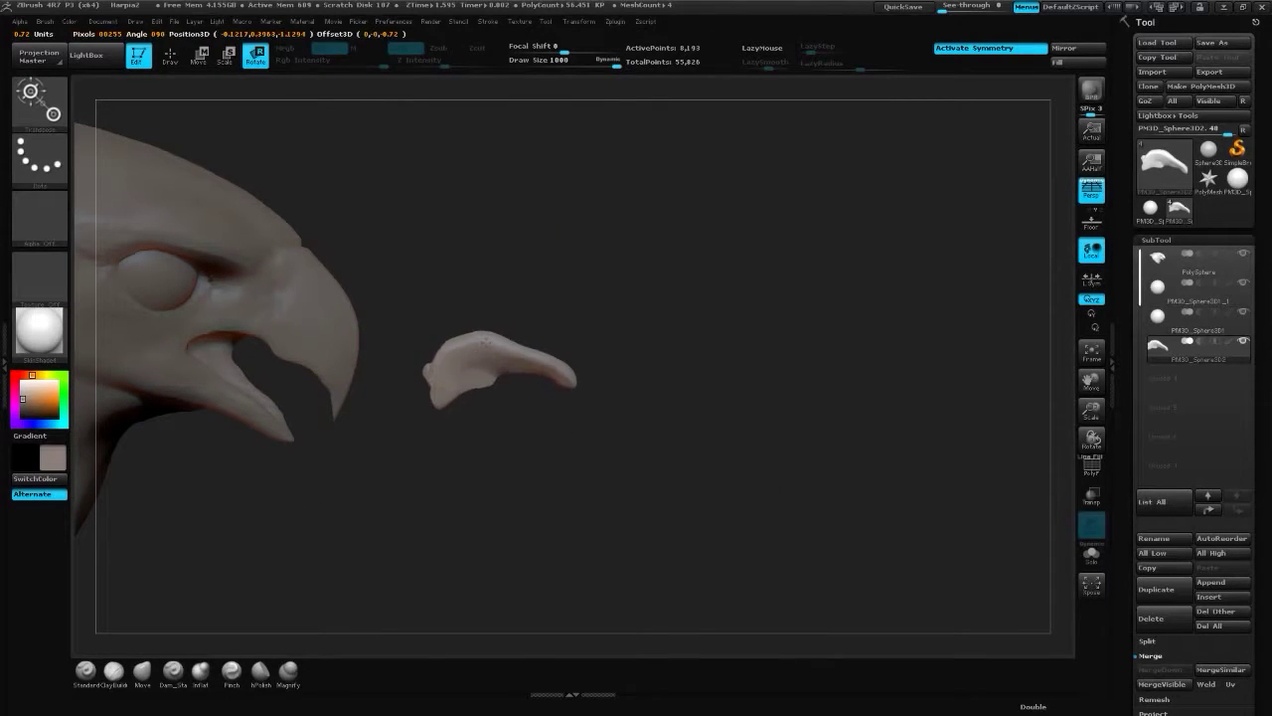
drag(417, 363, 587, 364)
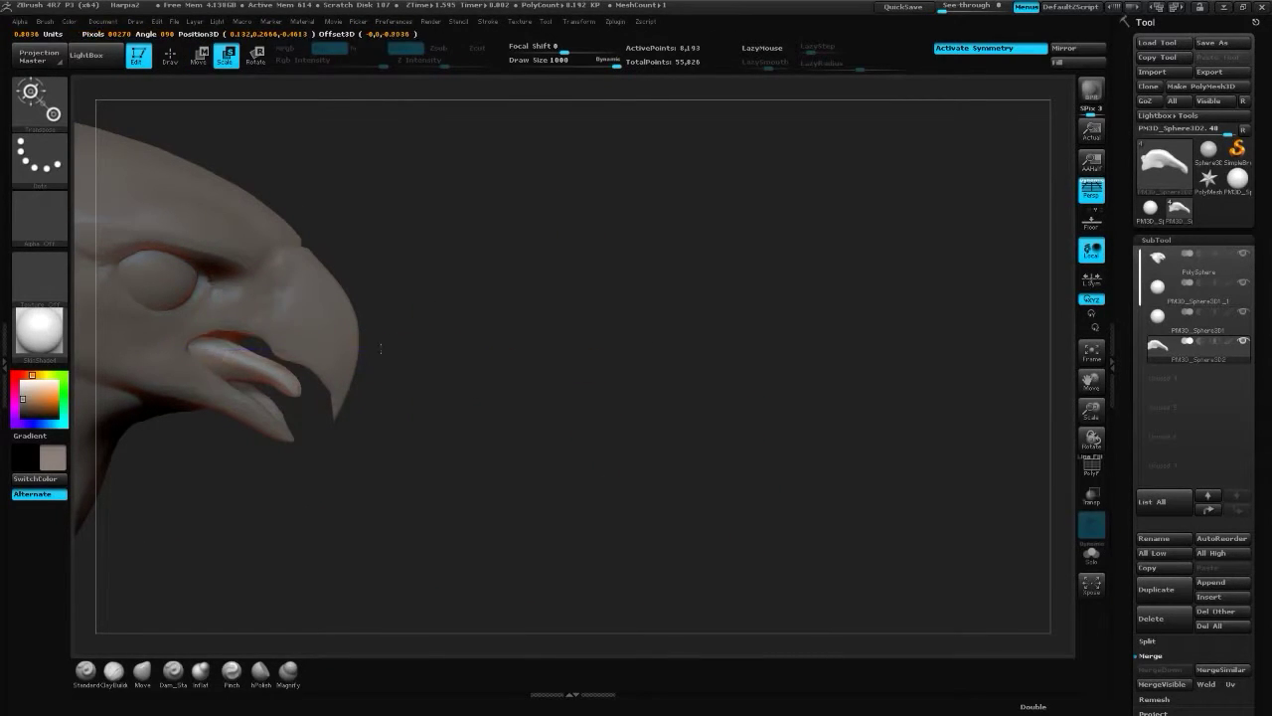
drag(380, 348, 735, 361)
mouse_move(421, 341)
mouse_down()
mouse_move(687, 341)
mouse_move(551, 341)
mouse_up()
- Fine-tune the tongue's position so it rests inside the lower beak
key(w)
mouse_move(719, 341)
mouse_down()
mouse_move(739, 371)
mouse_move(732, 335)
mouse_move(726, 370)
mouse_up()
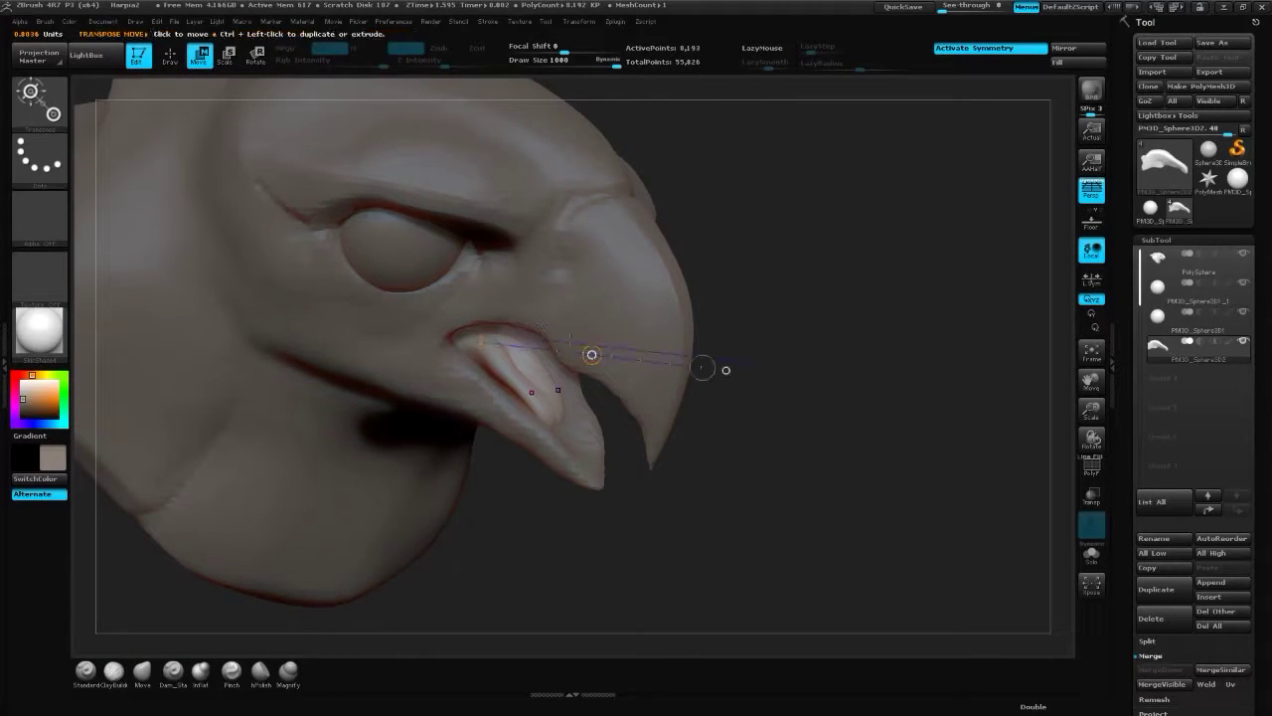
drag(485, 344, 690, 359)
key(i)
key(n)
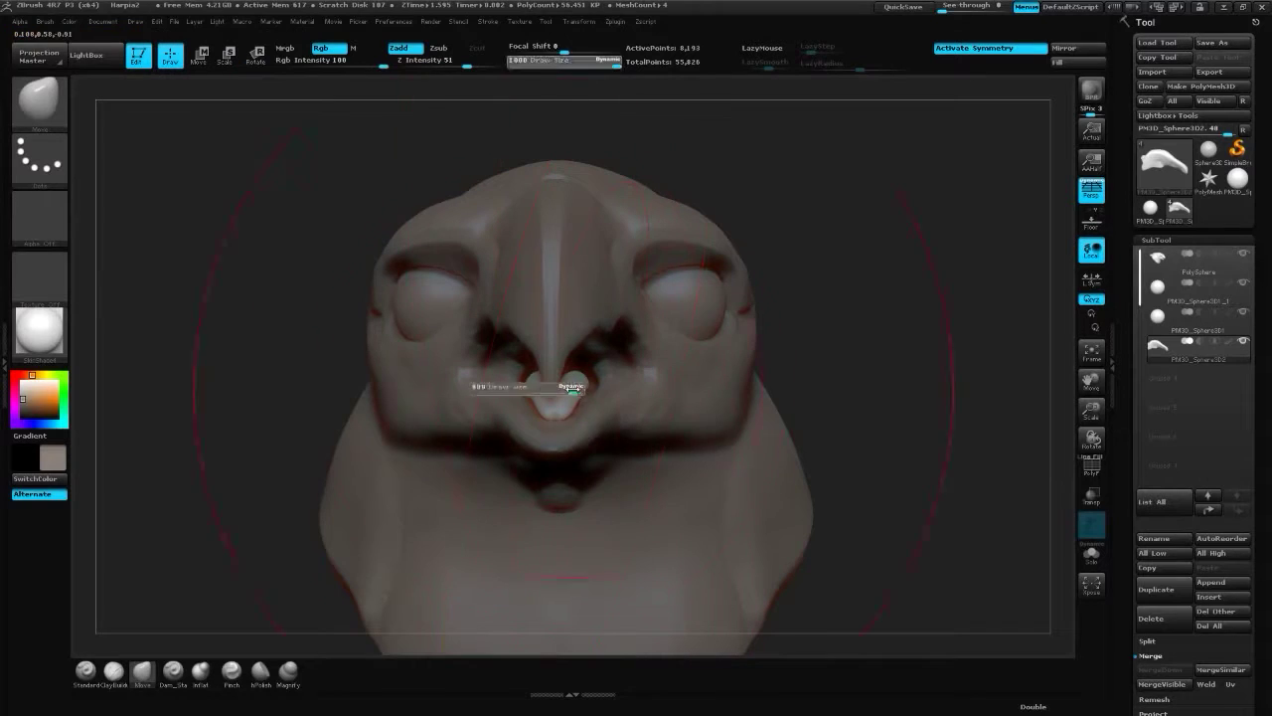
- Set the Move brush's draw size to 160 for the tongue and save the project
drag(541, 382, 598, 384)
key(b)
key(m)
key(v)
mouse_move(750, 488)
mouse_down()
mouse_move(647, 469)
mouse_move(438, 378)
mouse_move(662, 418)
mouse_up()
key(ctrl+s)
- Select the head subtool and duplicate it
click(1157, 316)
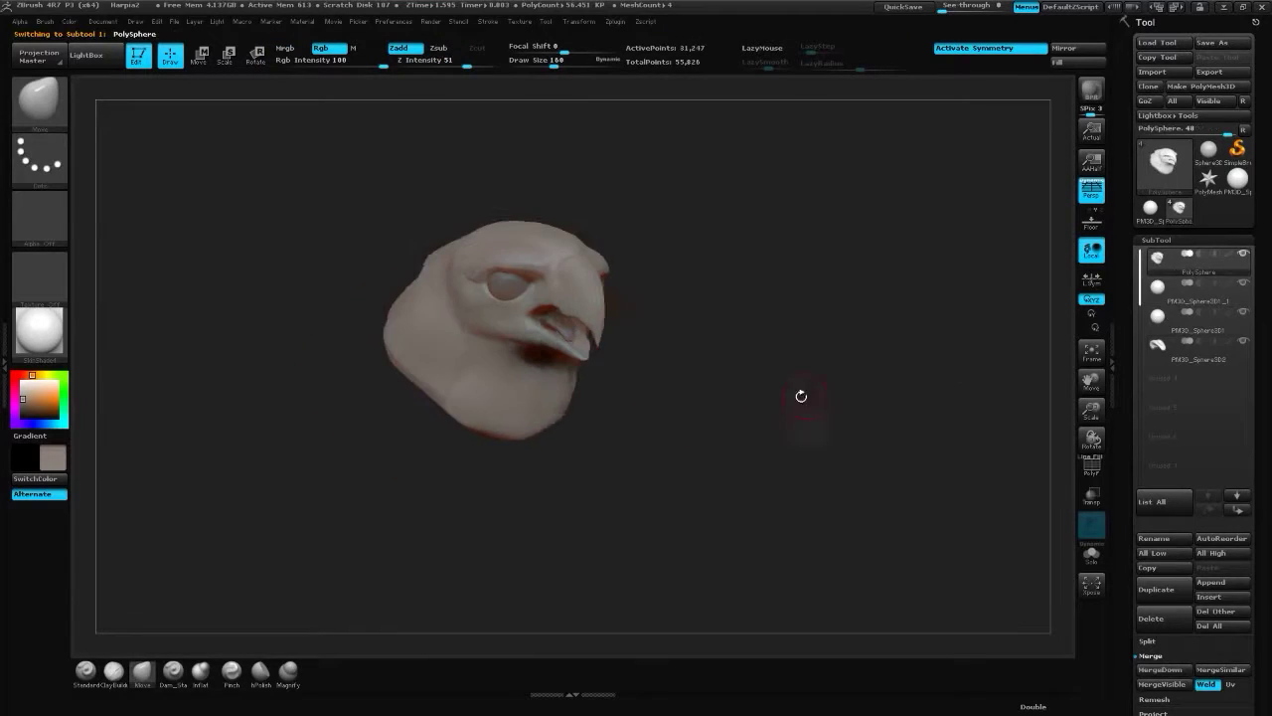
click(1162, 93)
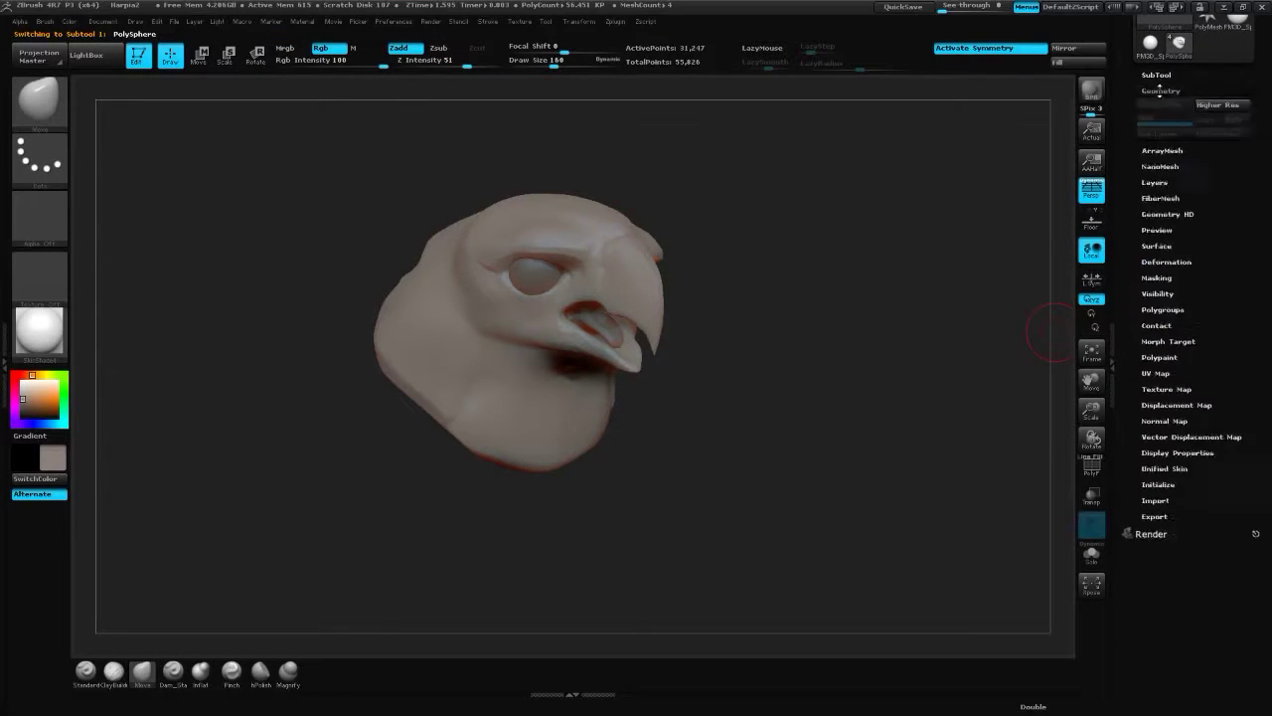
click(1156, 75)
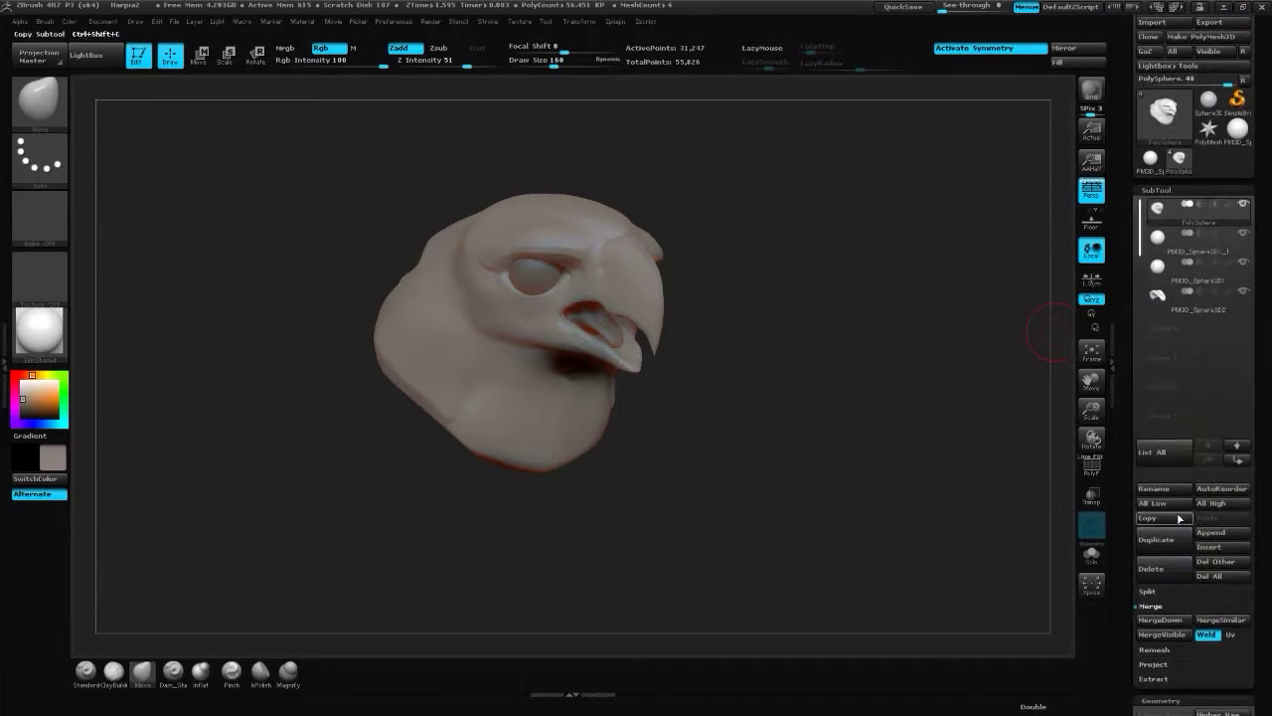
scroll(1181, 528, down, 5)
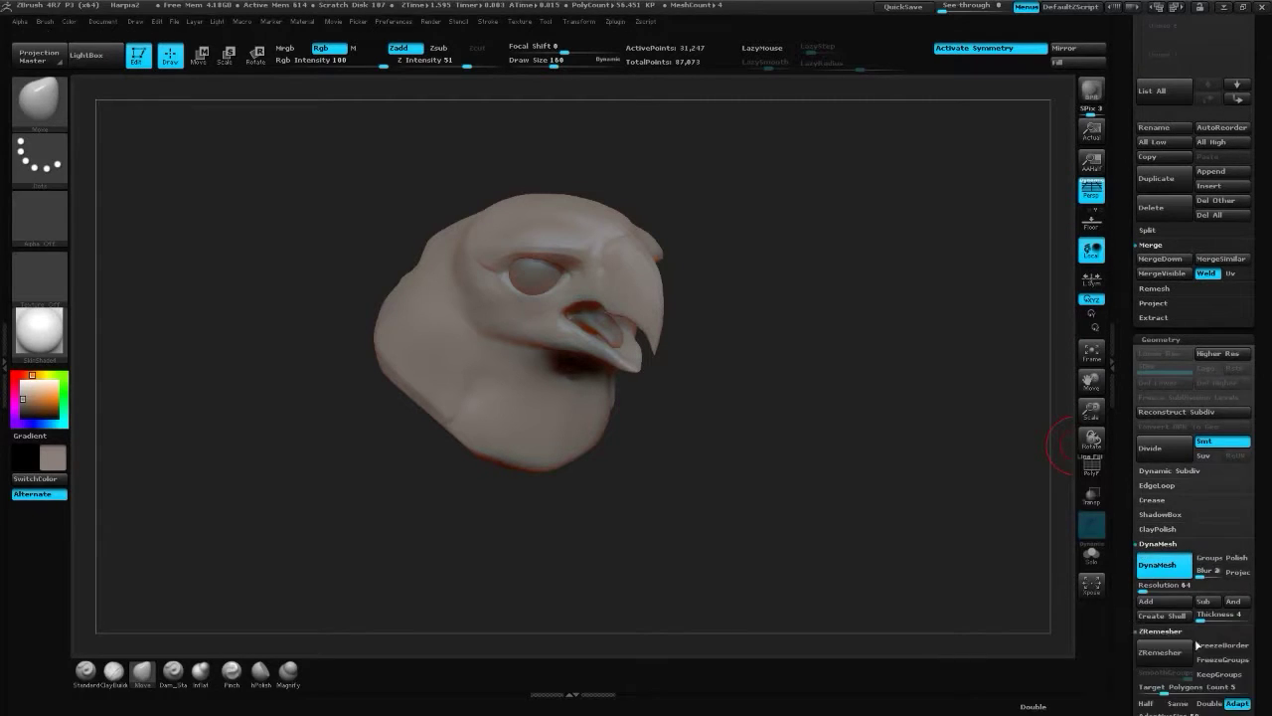
- Try to ZRemesh the head at a target polygon count of 9.788
click(1161, 630)
click(1164, 420)
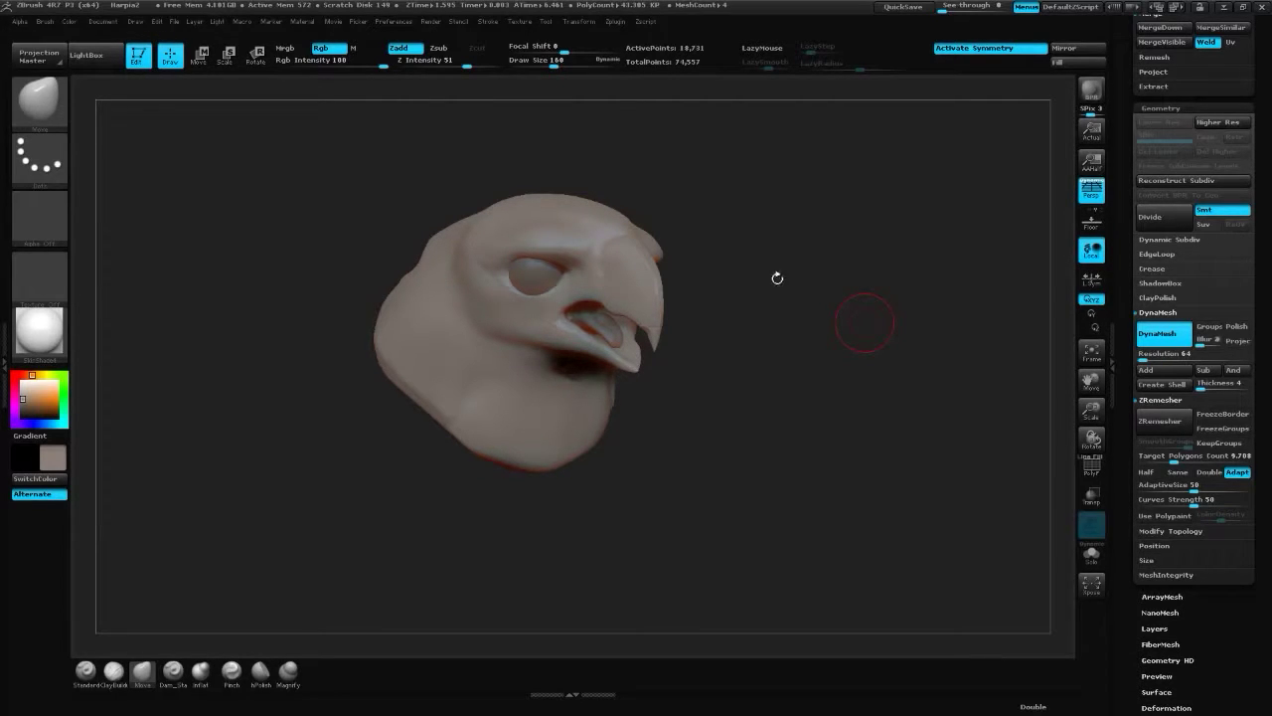
drag(743, 308, 798, 384)
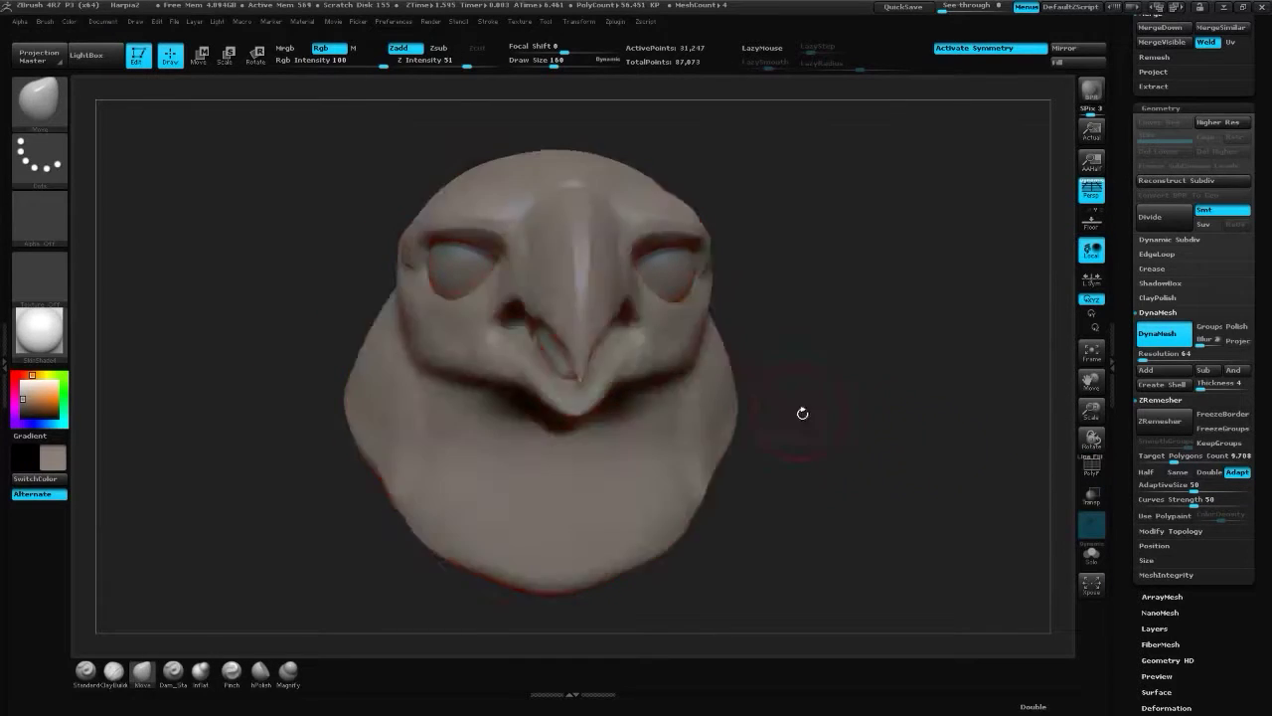
mouse_move(804, 415)
mouse_down()
mouse_move(756, 415)
mouse_move(795, 417)
mouse_up()
- ZRemesh the head at a target polygon count of 5 and check the polygon flow around the eye and beak
click(1163, 456)
key(Return)
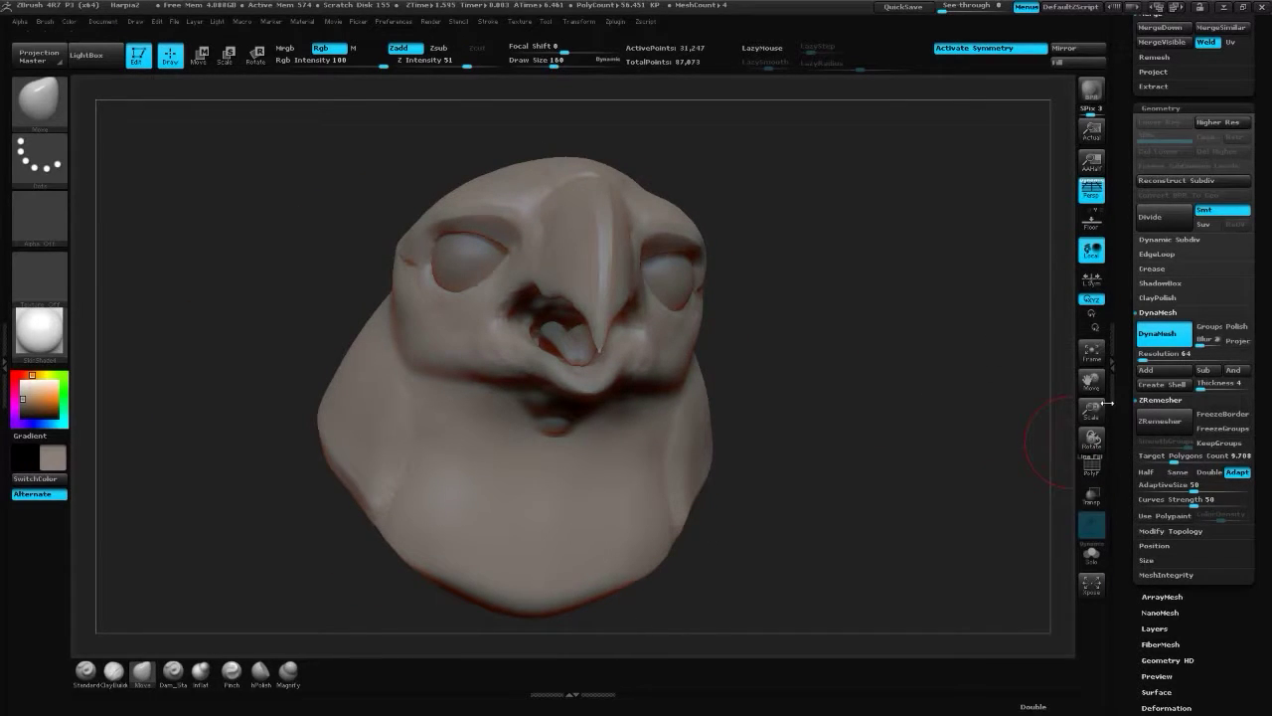
click(1163, 421)
key(shift+f)
drag(855, 406, 824, 292)
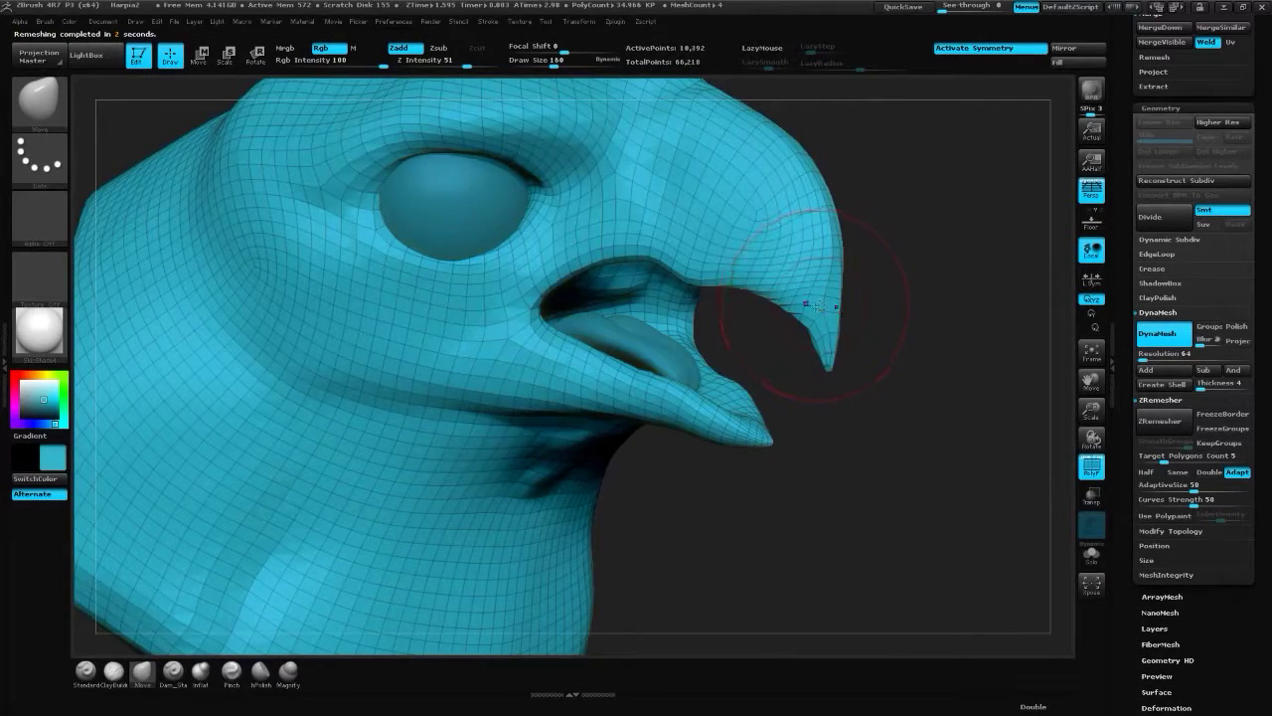
key(shift+f)
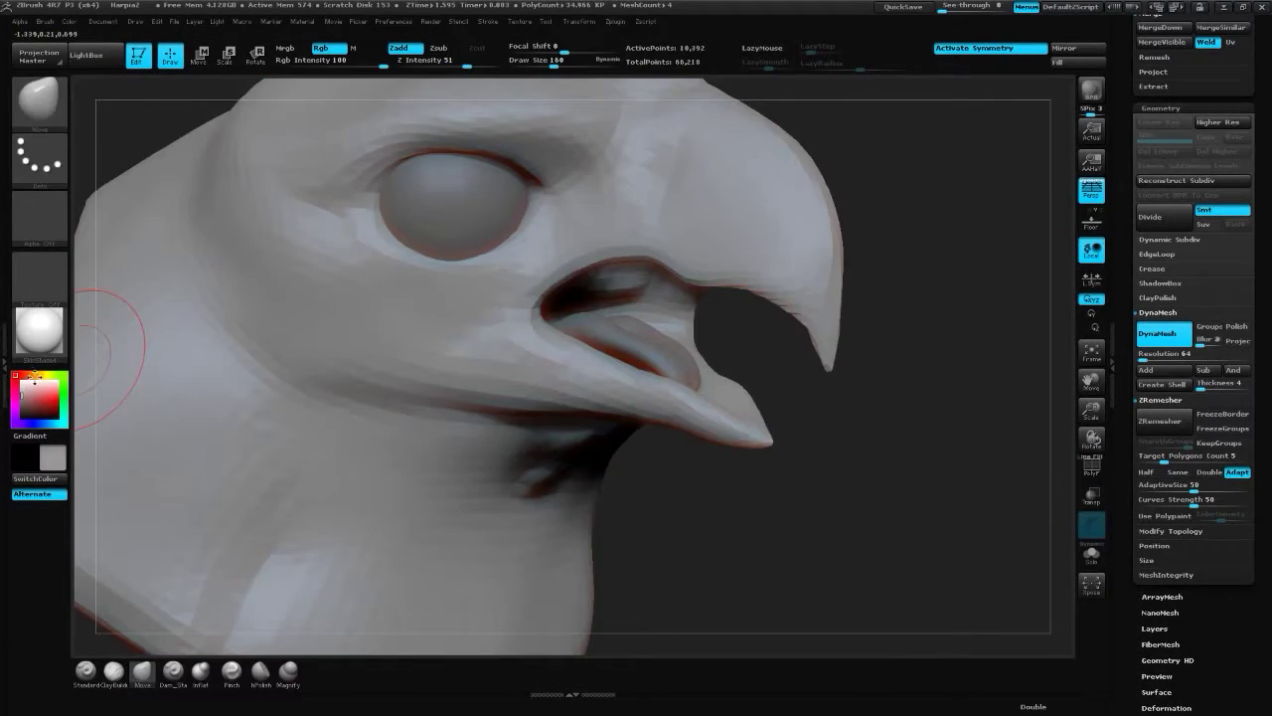
- Set the main colour to light grey and reselect the Move brush
click(20, 378)
key(b)
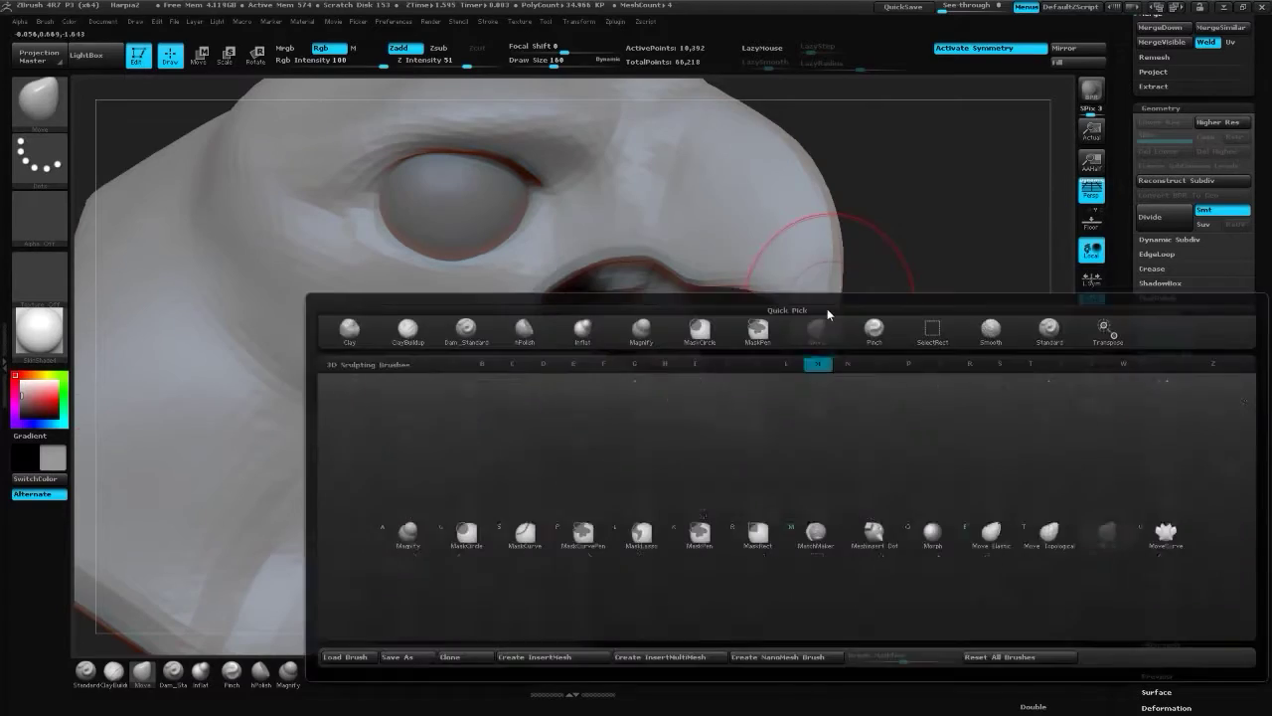
key(v)
key(shift+f)
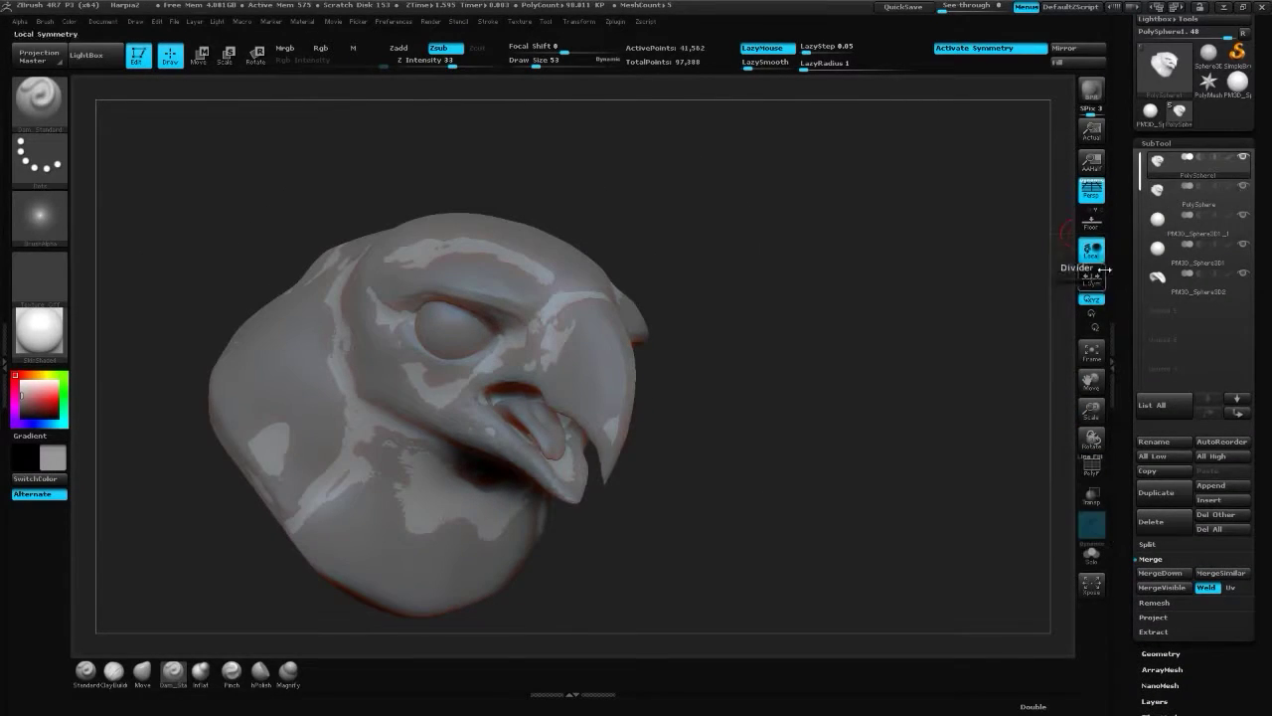
- Project the original head's detail onto the remeshed copy with ProjectAll at distance 0.02
scroll(1193, 397, down, 5)
click(1153, 442)
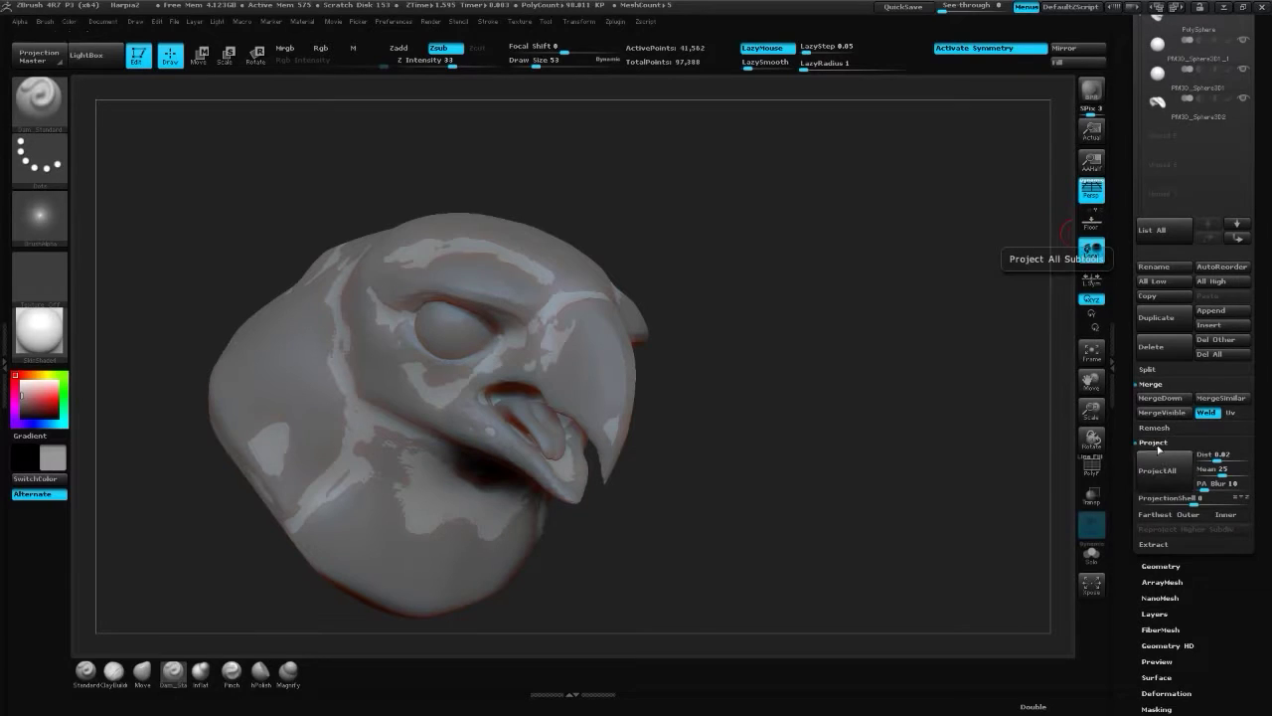
click(1167, 463)
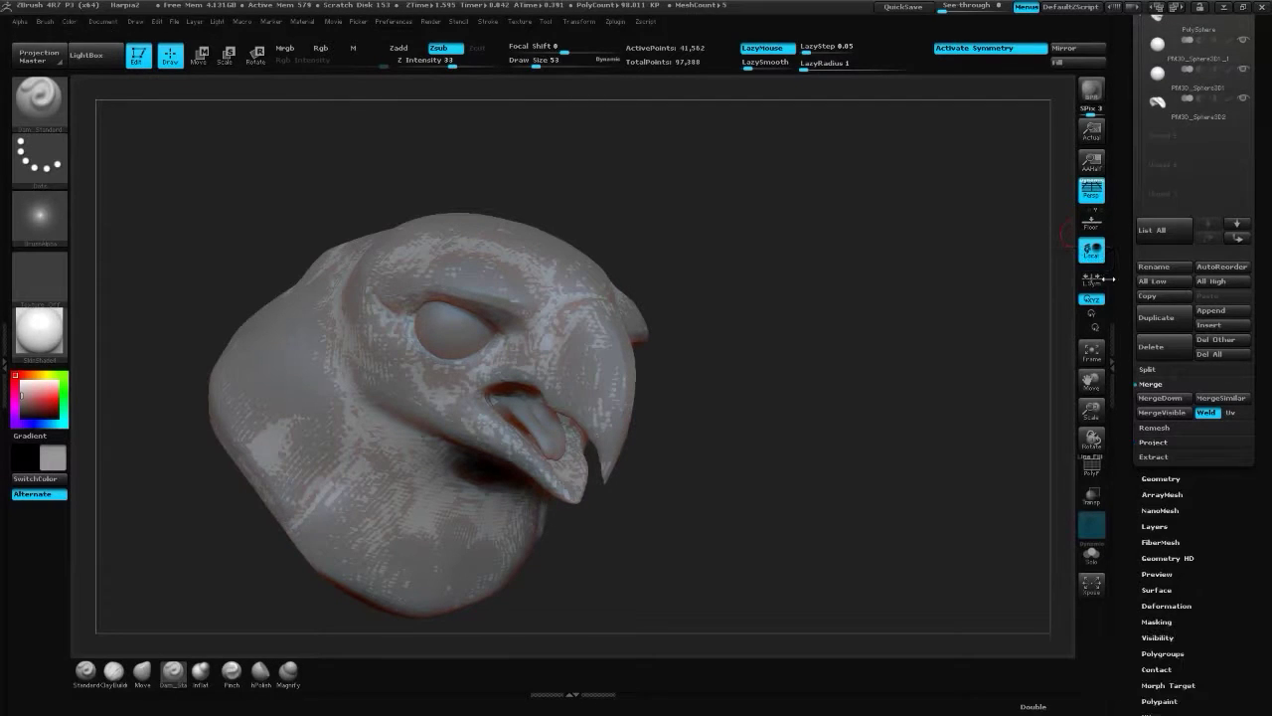
- Show only the remeshed head copy and smooth the surface below its eye socket
scroll(1129, 338, up, 3)
ctrl+shift+click(1242, 100)
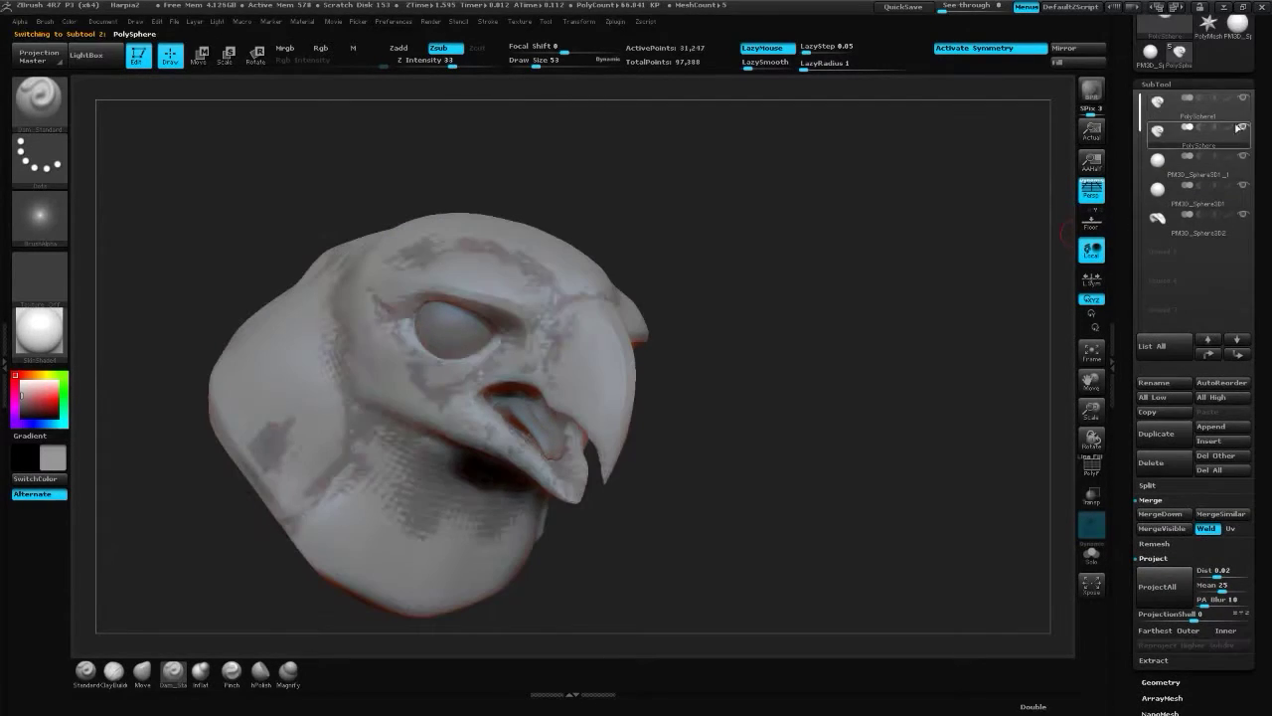
key(shift)
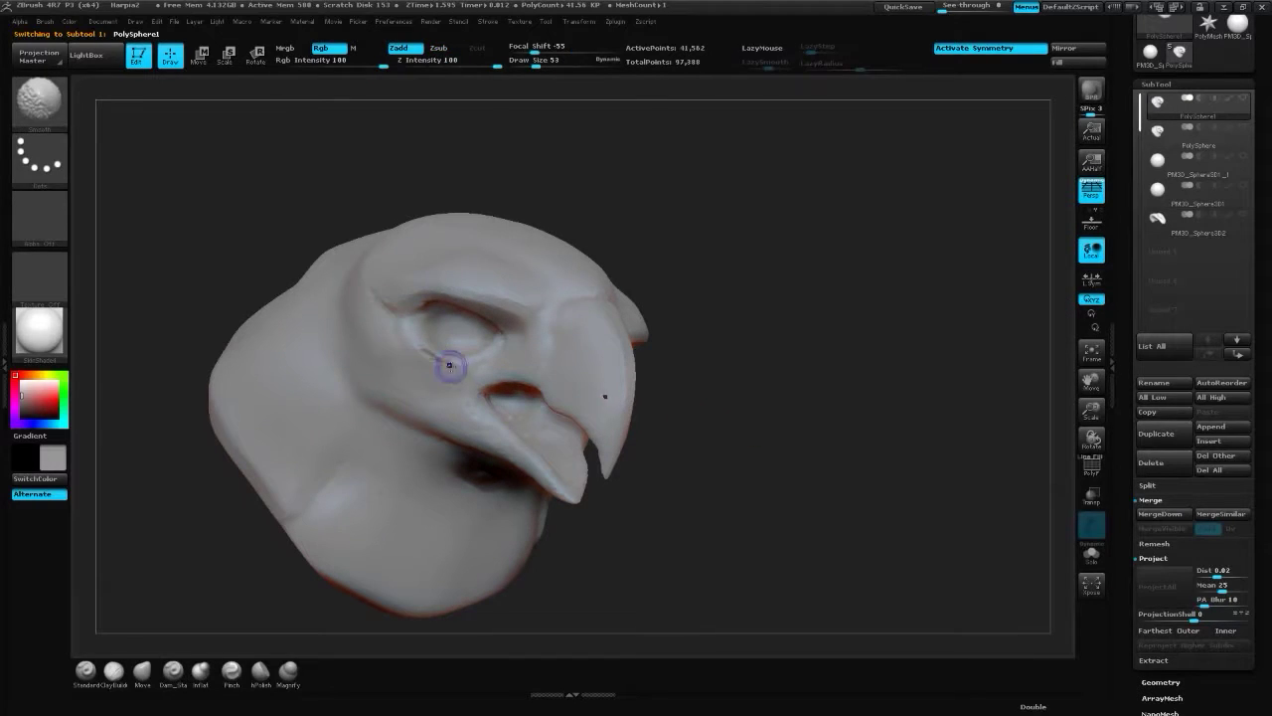
drag(696, 417, 758, 426)
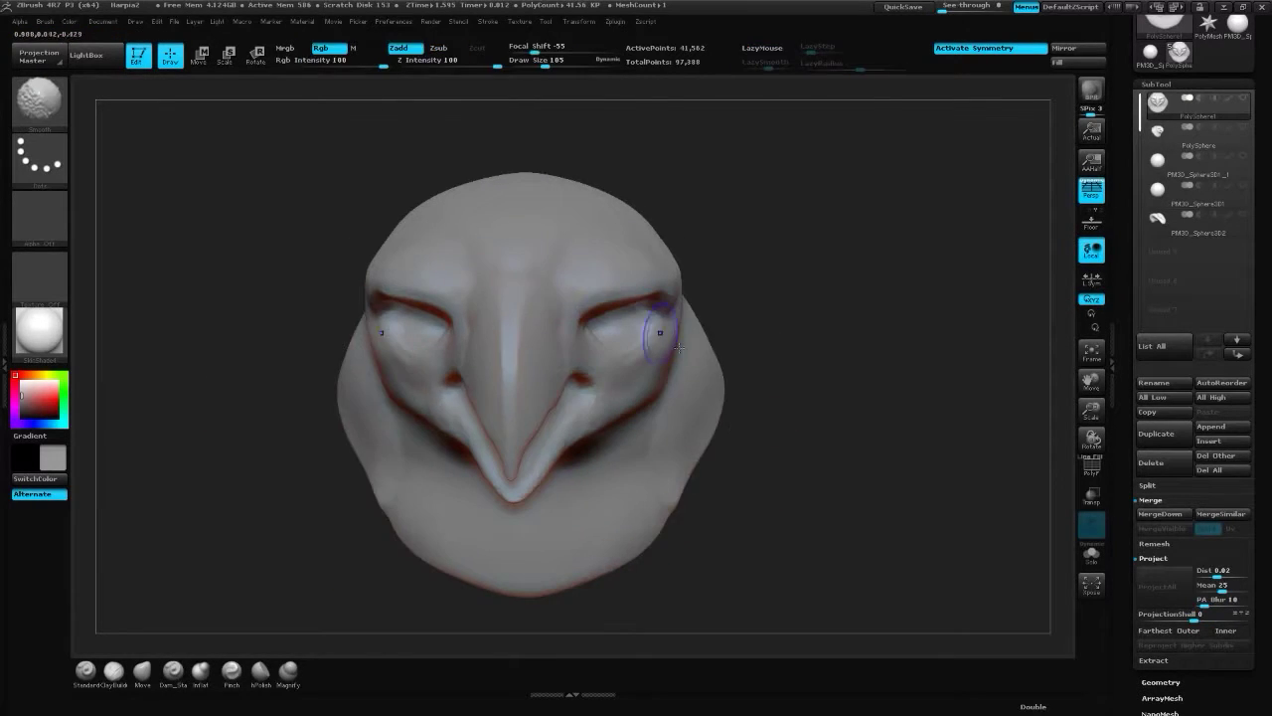
- Discard the remeshed copy, return to the original head with all parts shown and DynaMesh it at resolution 128
click(1181, 189)
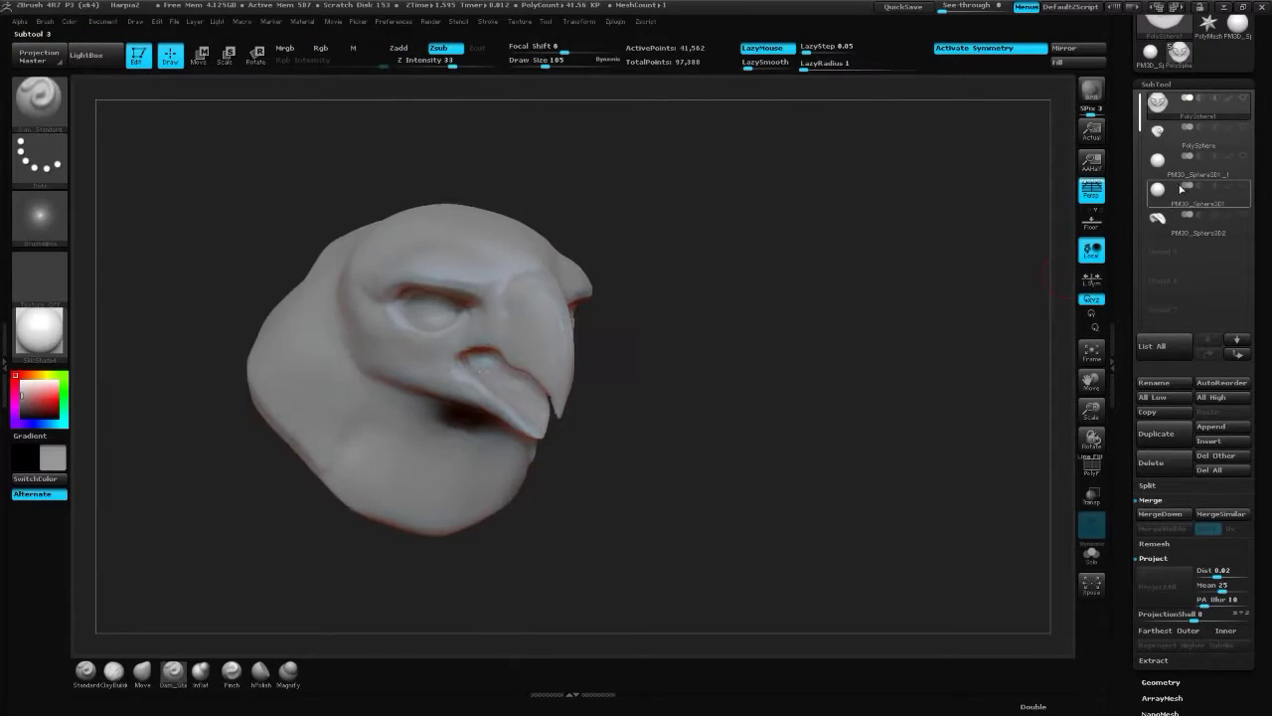
click(1245, 129)
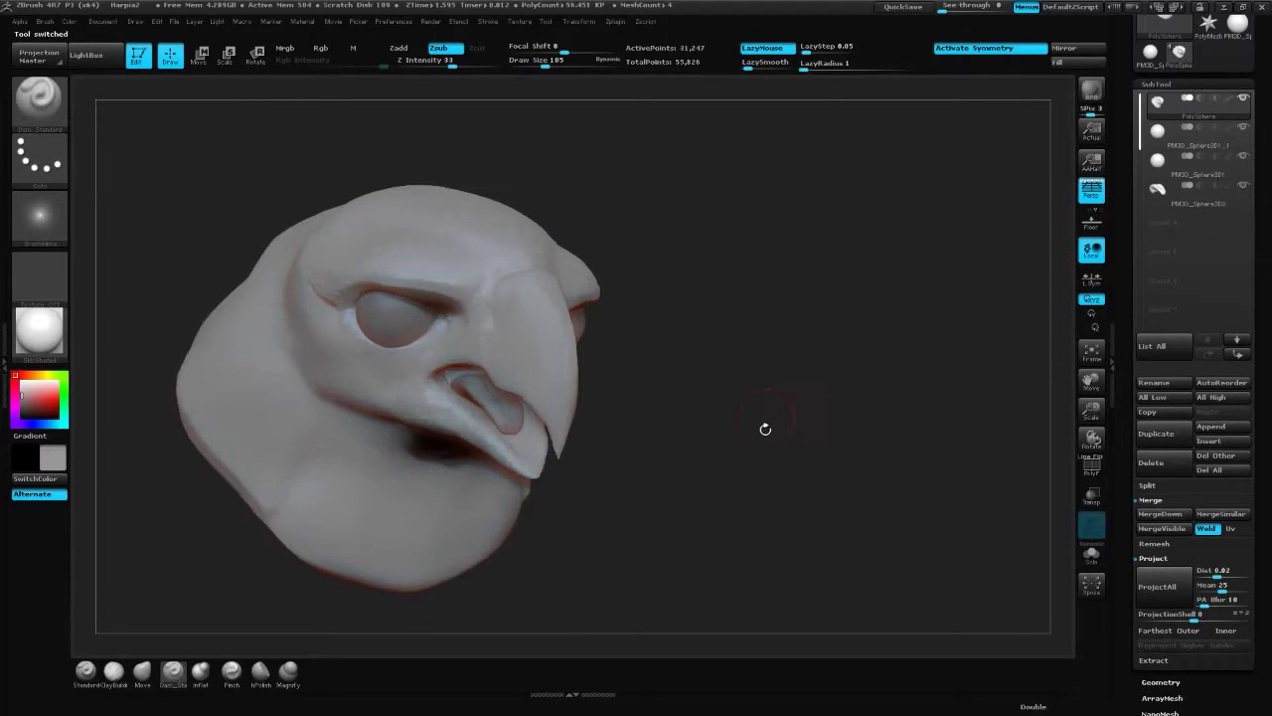
click(1161, 682)
mouse_move(868, 345)
mouse_down()
mouse_move(801, 366)
mouse_move(716, 352)
mouse_move(859, 458)
mouse_move(451, 291)
mouse_up()
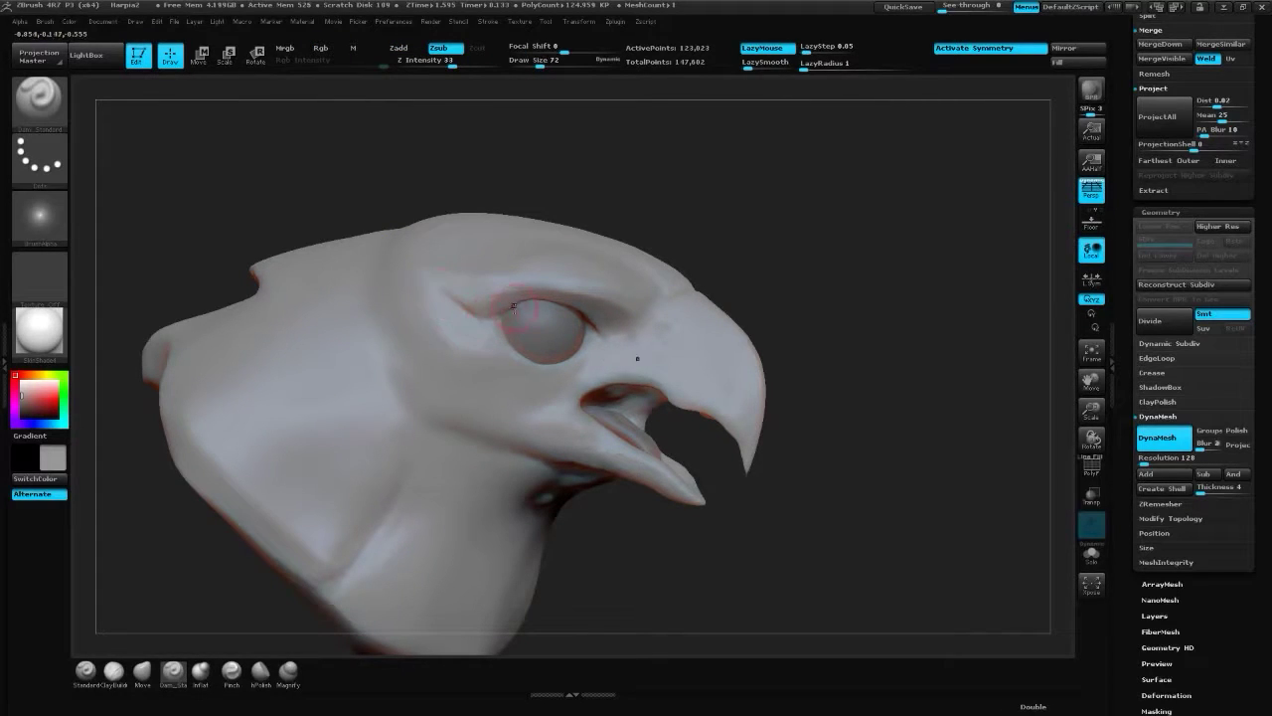
- Smooth, pinch and polish the crease behind the eye's outer corner at draw size 72
shift+drag(512, 309, 512, 316)
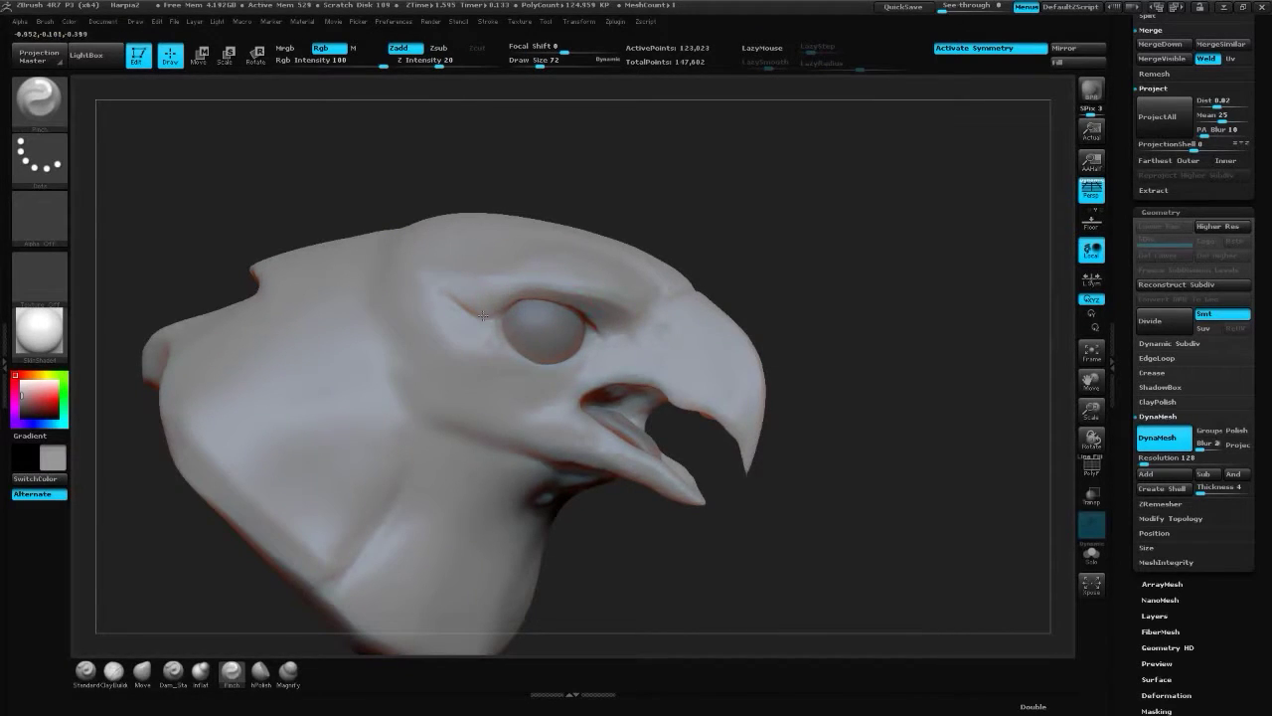
key(b)
key(h)
key(p)
key(b)
key(p)
key(o)
drag(431, 284, 465, 323)
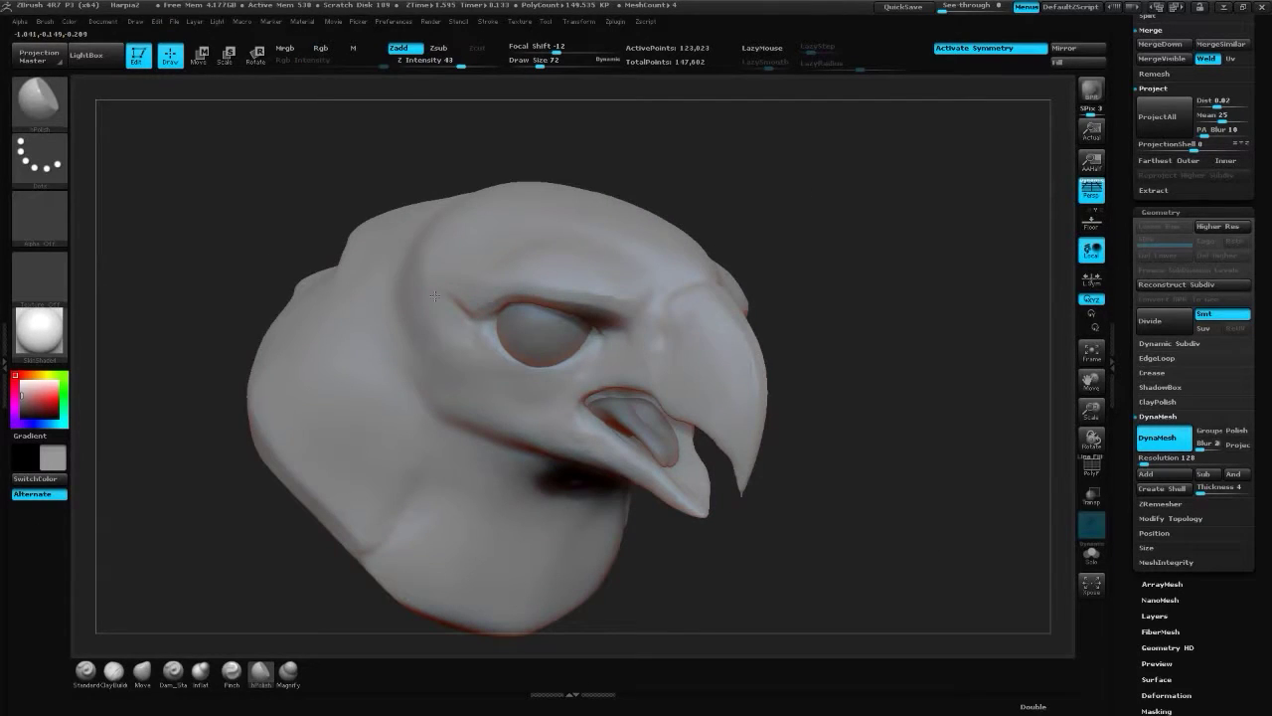
- Build up the rim of the lower eyelid with ClayBuildup at draw size 72
key(b)
key(c)
key(b)
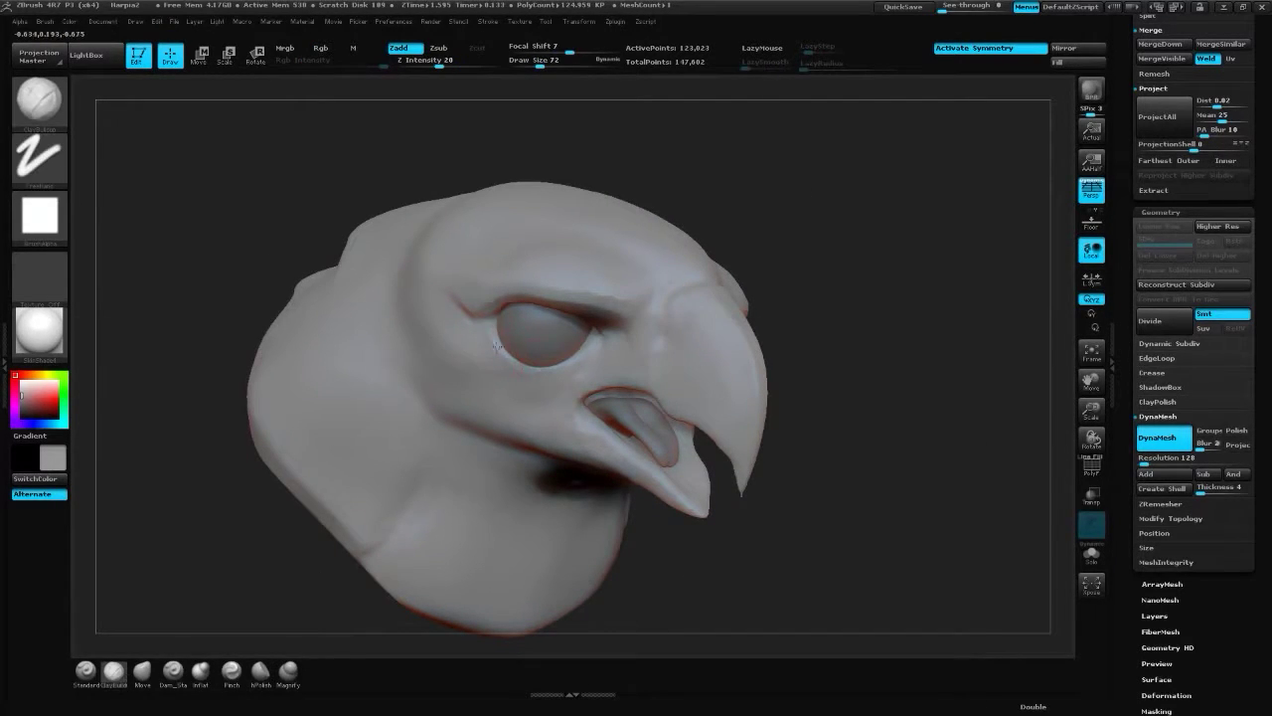
drag(877, 353, 827, 369)
- Adjust the head's shape with the Move brush and set the main colour to a lighter grey
key(b)
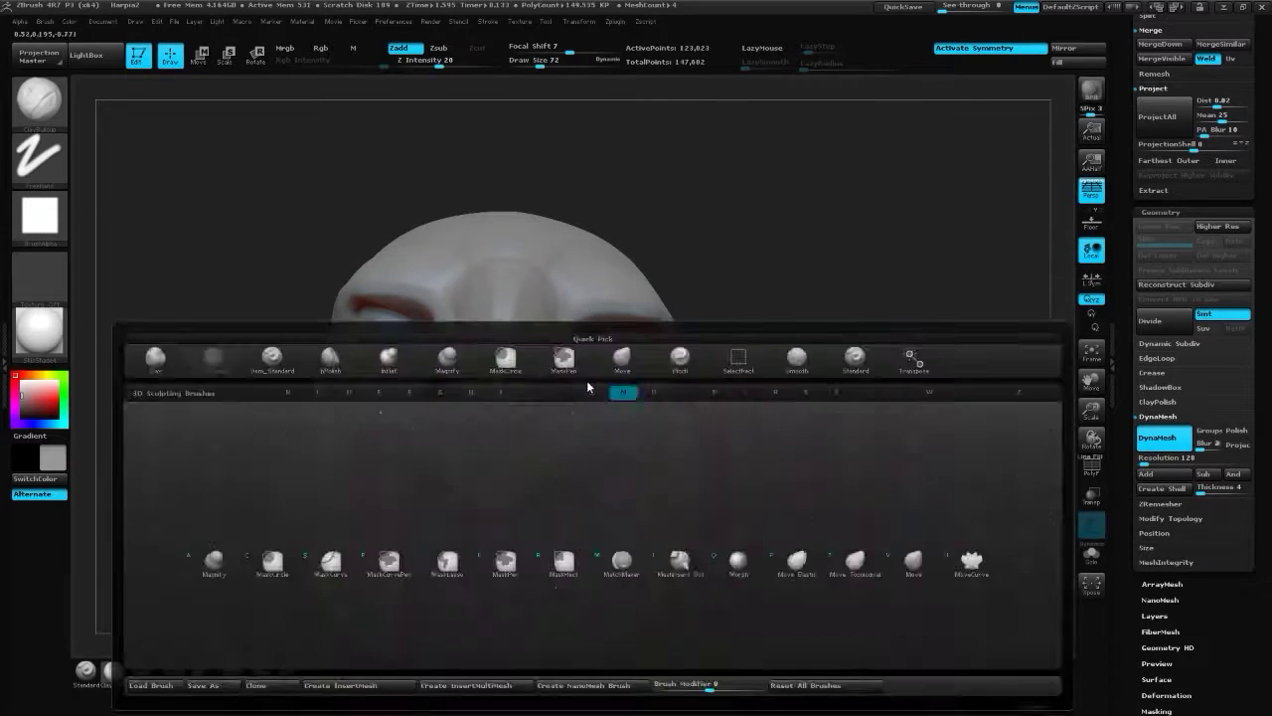
key(m)
key(v)
drag(585, 379, 702, 304)
click(40, 393)
drag(40, 393, 21, 393)
- Build up the upper eyelid beneath the brow with ClayBuildup and flatten it with the hPolish brush at draw size 72
key(b)
key(c)
key(b)
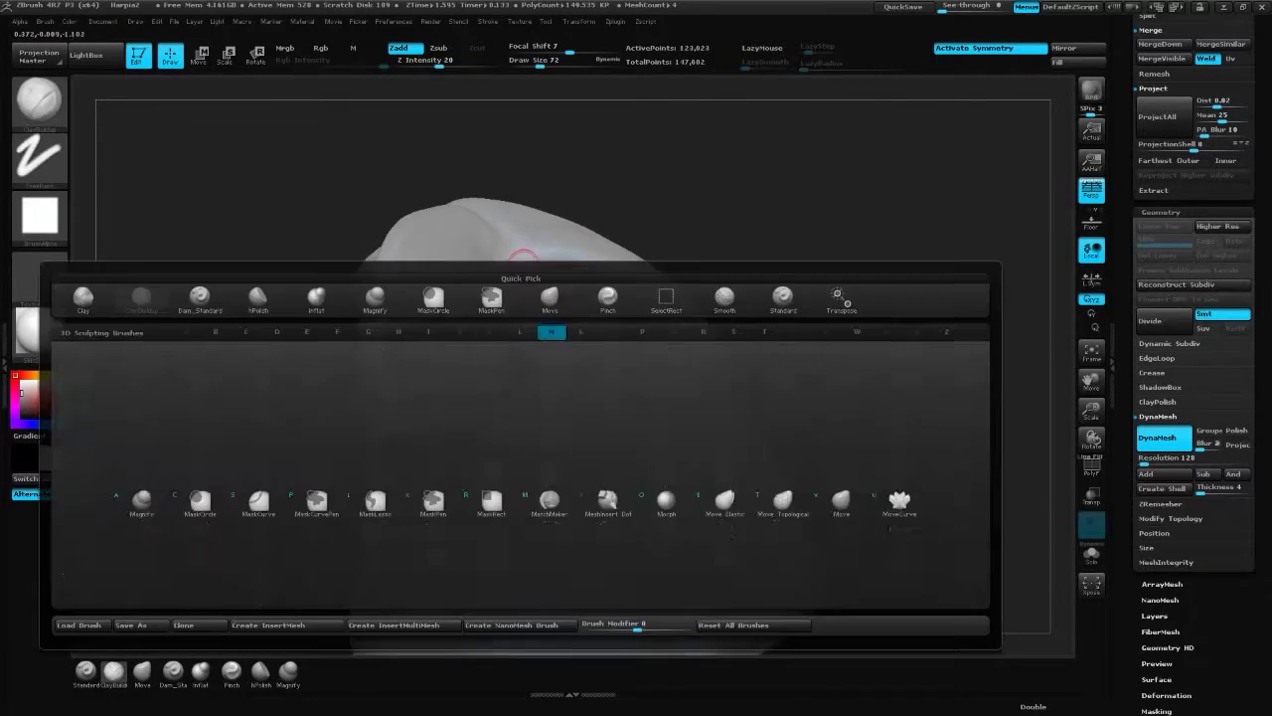
drag(577, 301, 588, 239)
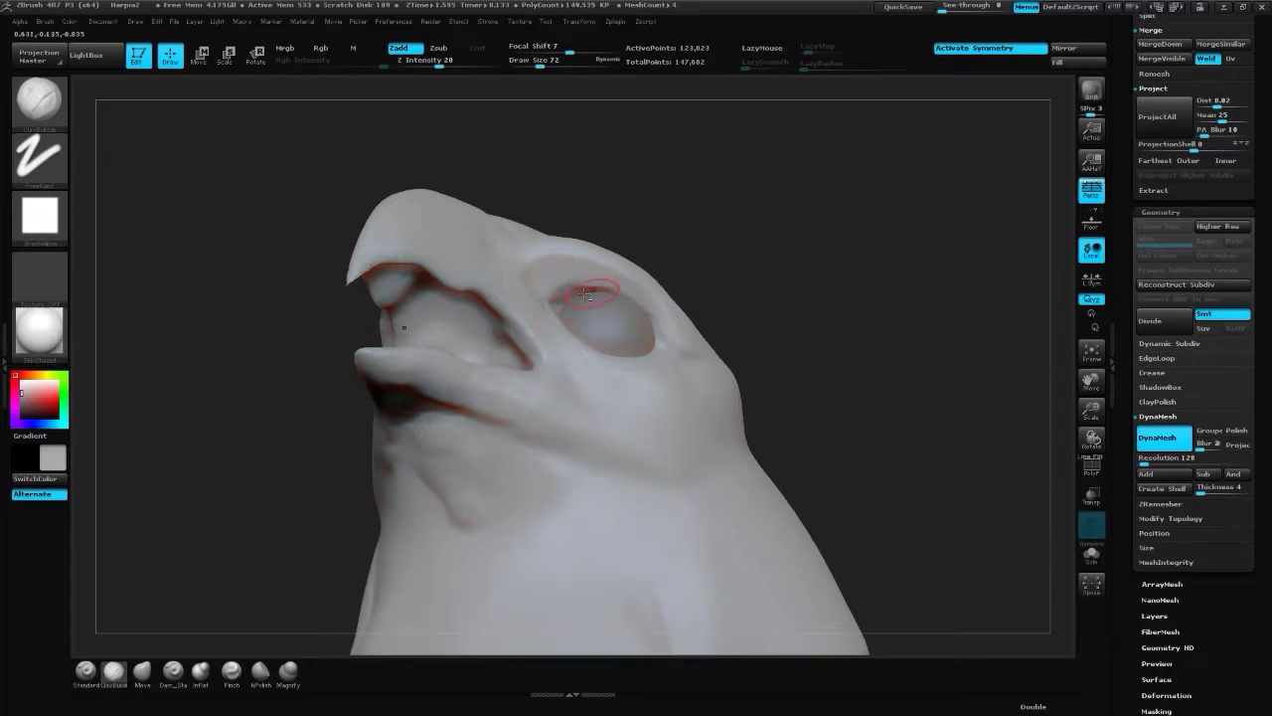
key(b)
key(h)
key(p)
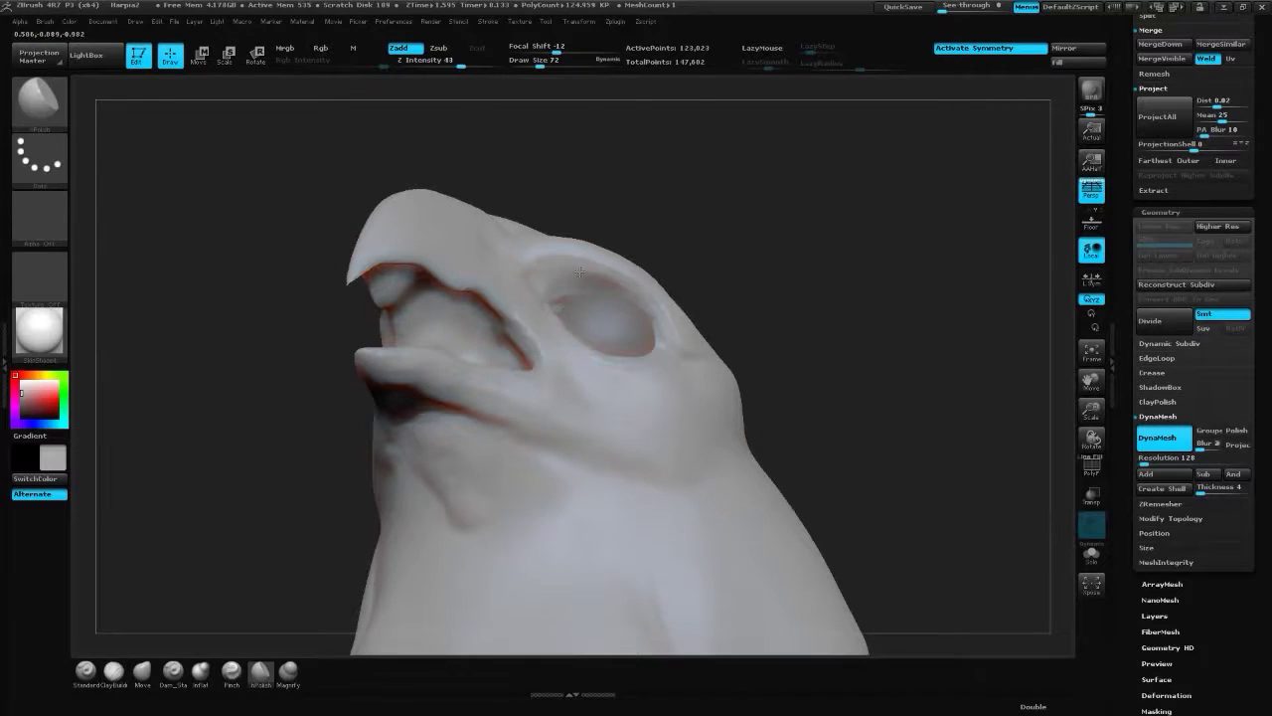
- Add volume at the eye's inner corner with ClayBuildup at draw size 56
key(b)
key(c)
key(b)
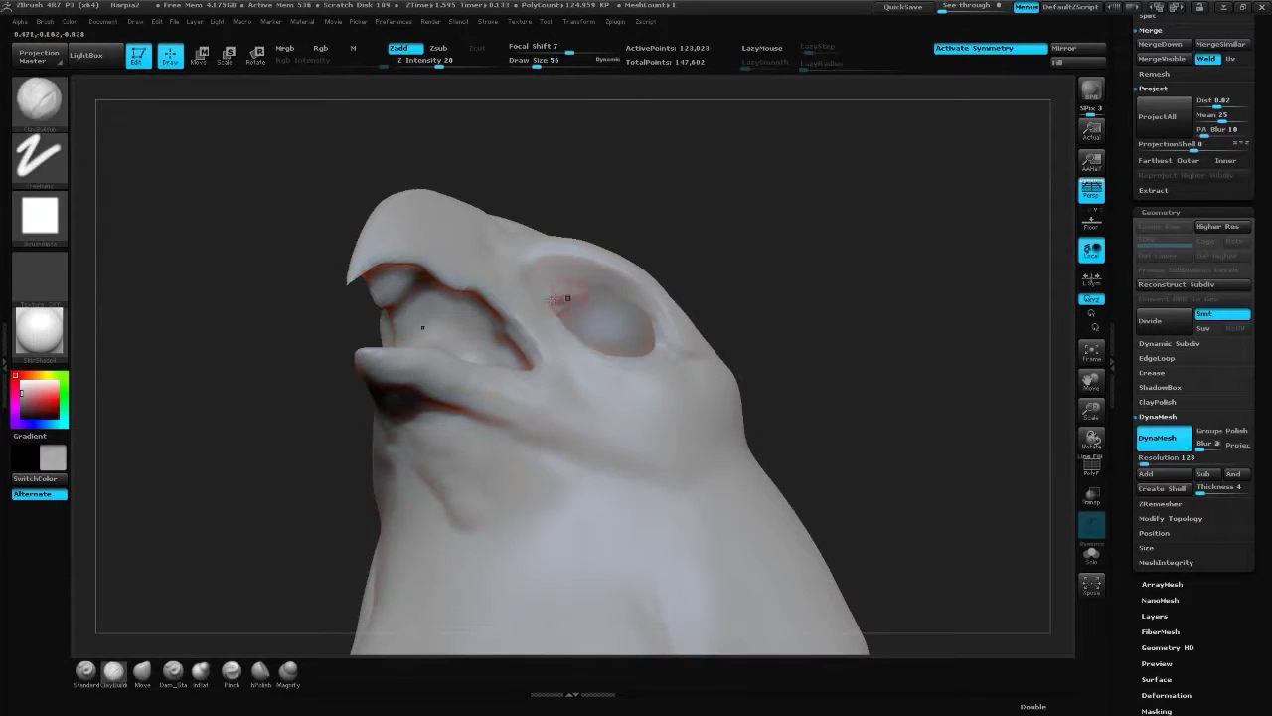
drag(646, 314, 563, 314)
- Carve the creases at the eye's inner corner and under the brow with Dam_Standard at draw size 56
key(b)
key(d)
key(s)
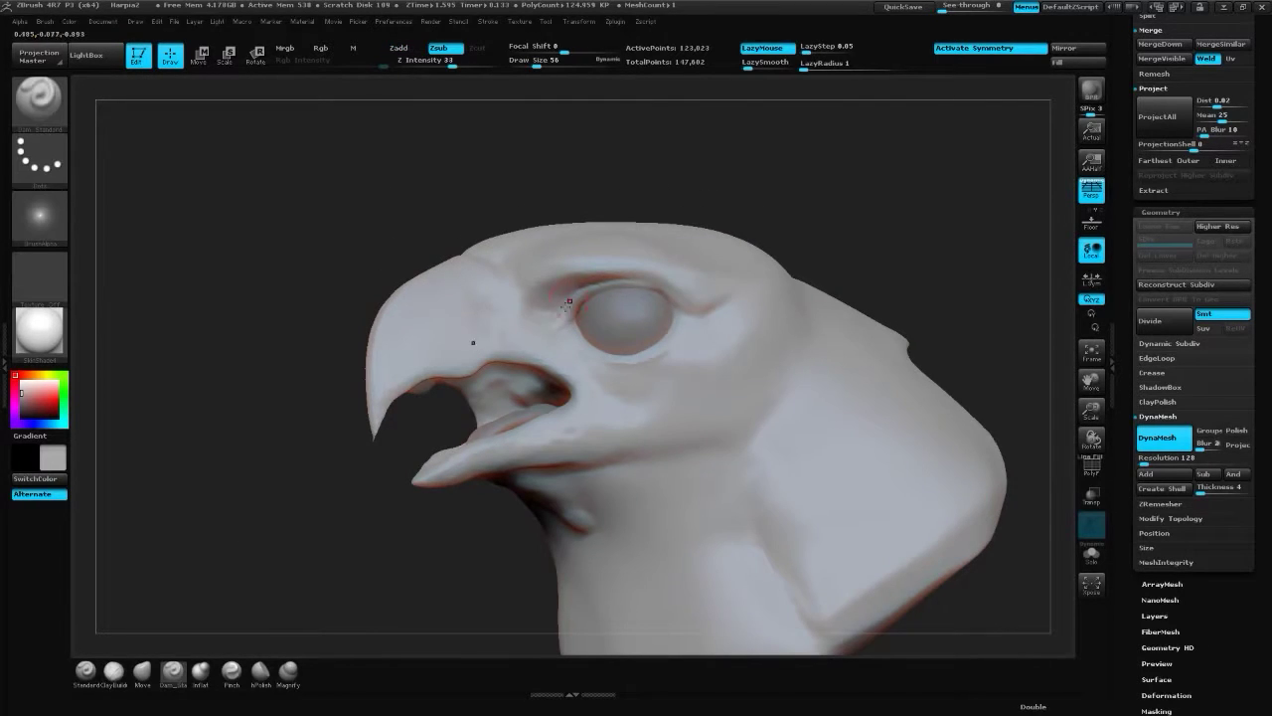
drag(691, 212, 587, 329)
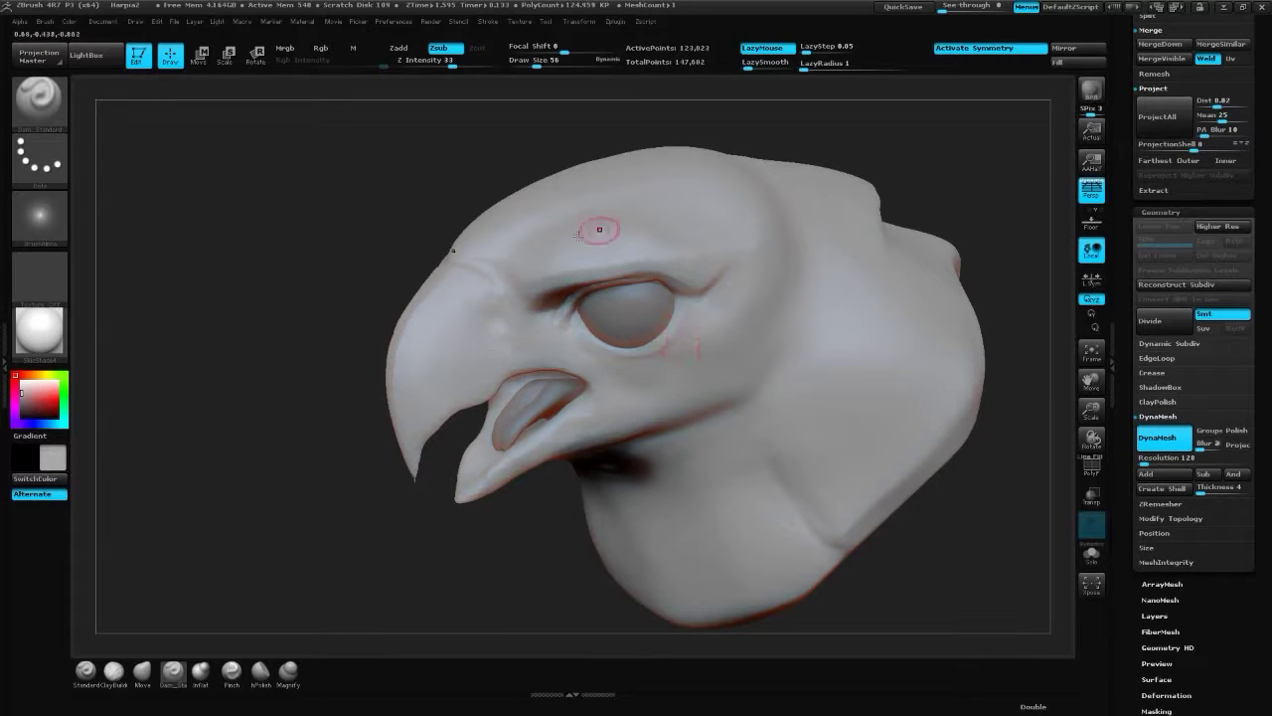
- Form a raised eyelid rim around the eyeball, alternating Dam_Standard with ClayBuildup at draw size 39
mouse_move(1025, 222)
mouse_down()
mouse_move(884, 190)
mouse_move(479, 325)
mouse_up()
key(b)
key(c)
key(b)
key(b)
key(d)
key(s)
key(b)
key(c)
key(b)
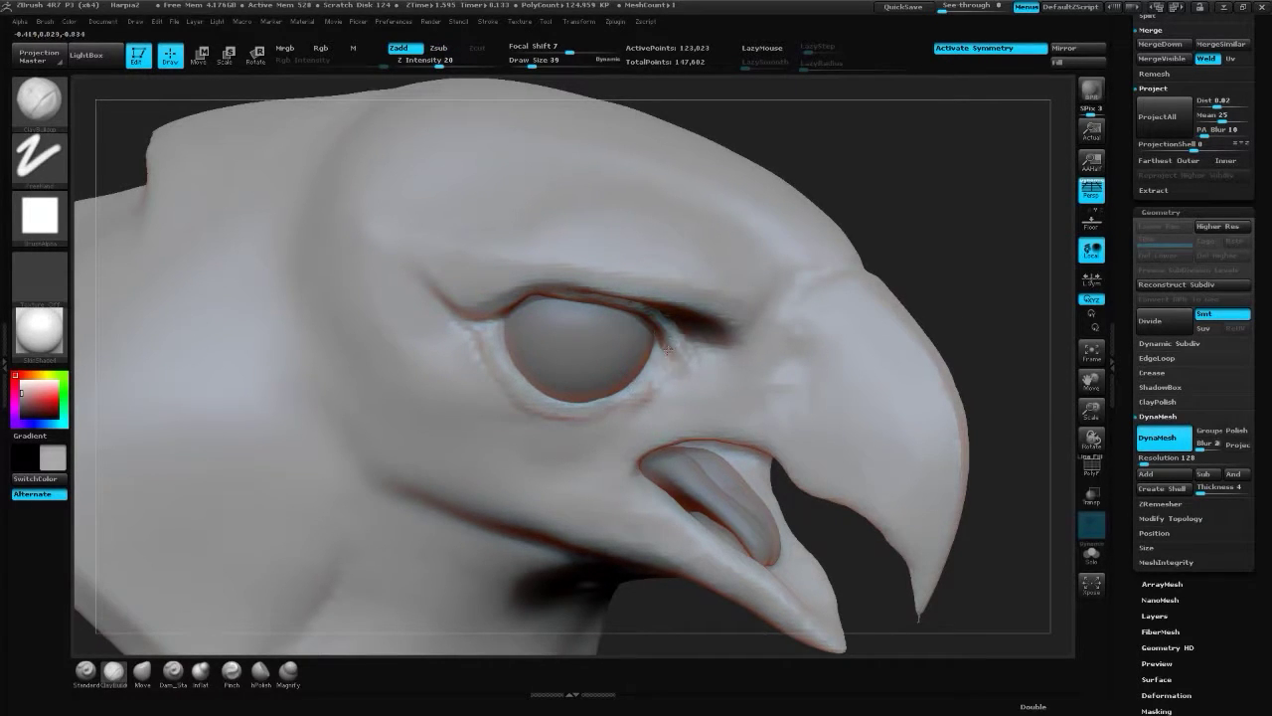
- Thicken the eyelid toward the inner corner with ClayBuildup and cut its edge with Dam_Standard
key(b)
key(d)
key(s)
key(b)
key(c)
key(b)
key(bracketright)
key(bracketleft)
key(bracketleft)
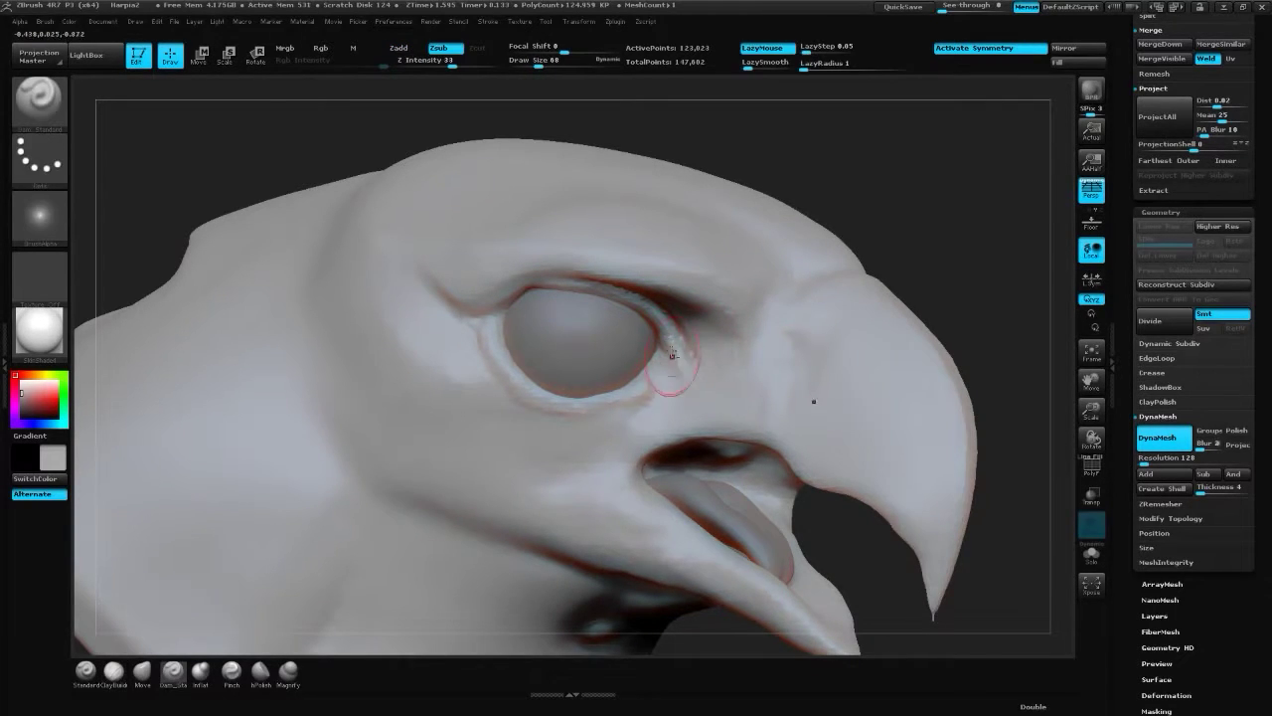
- Define the lid edges and the eye's outer corner with ClayBuildup and Dam_Standard at draw size 53
key(b)
key(d)
key(s)
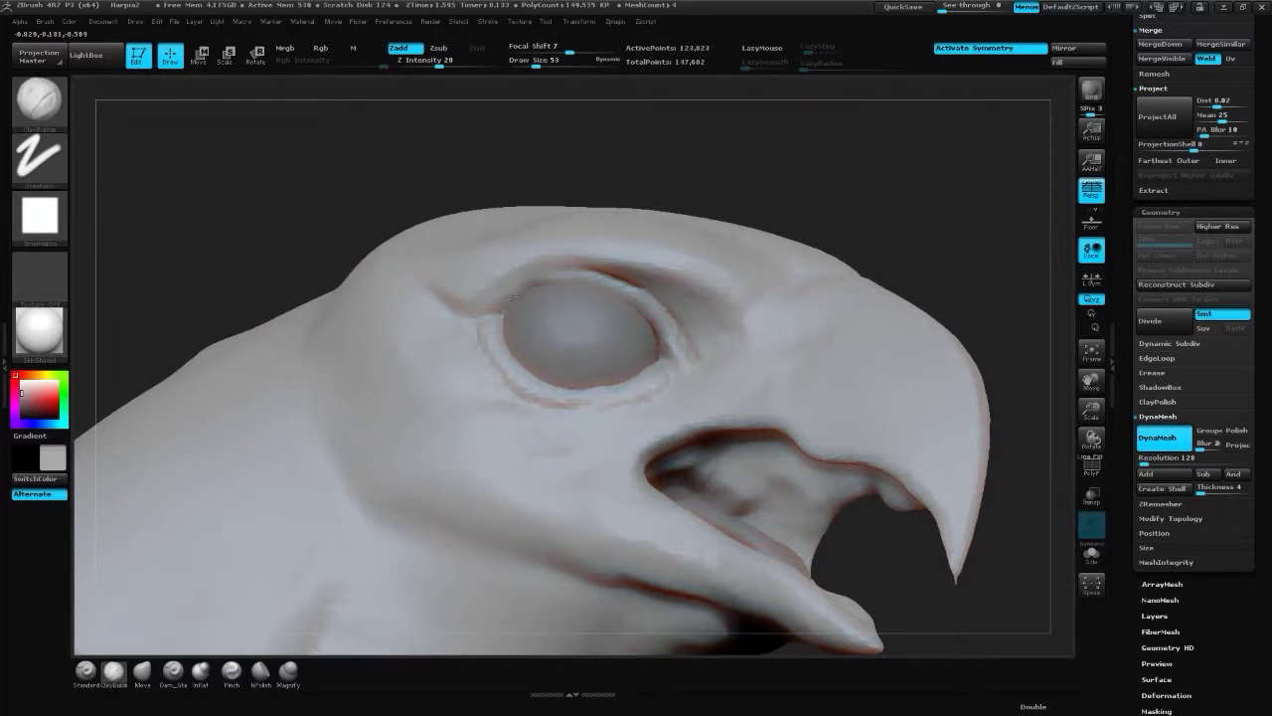
key(b)
key(d)
key(s)
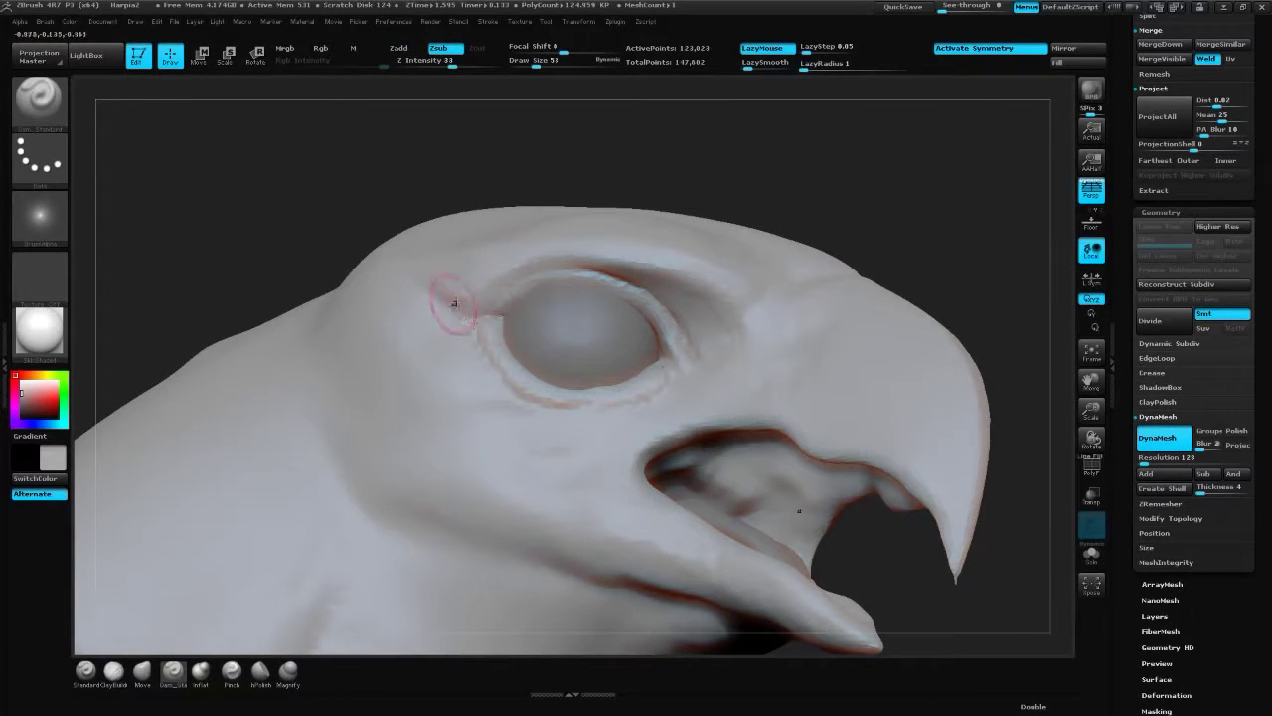
- Refine the upper eyelid rim and adjust the eye's outer corner with the Move brush at draw size 131
key(b)
key(s)
key(t)
drag(497, 303, 646, 294)
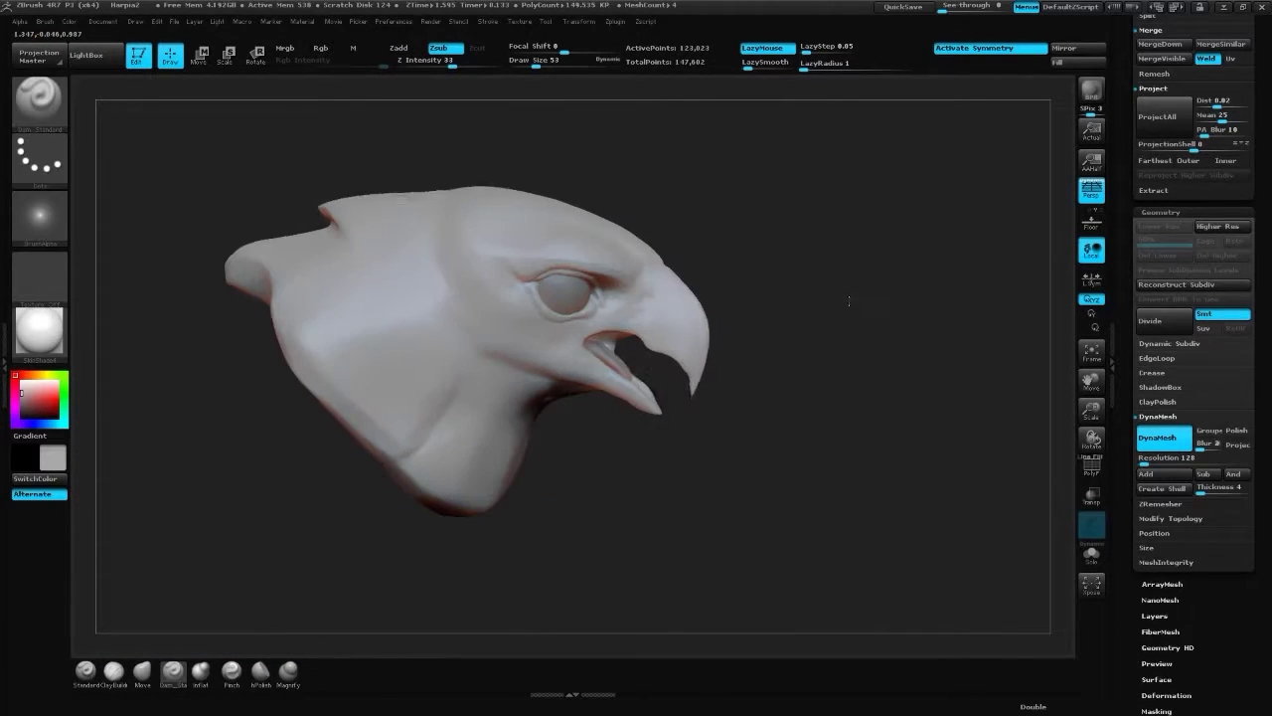
key(ctrl)
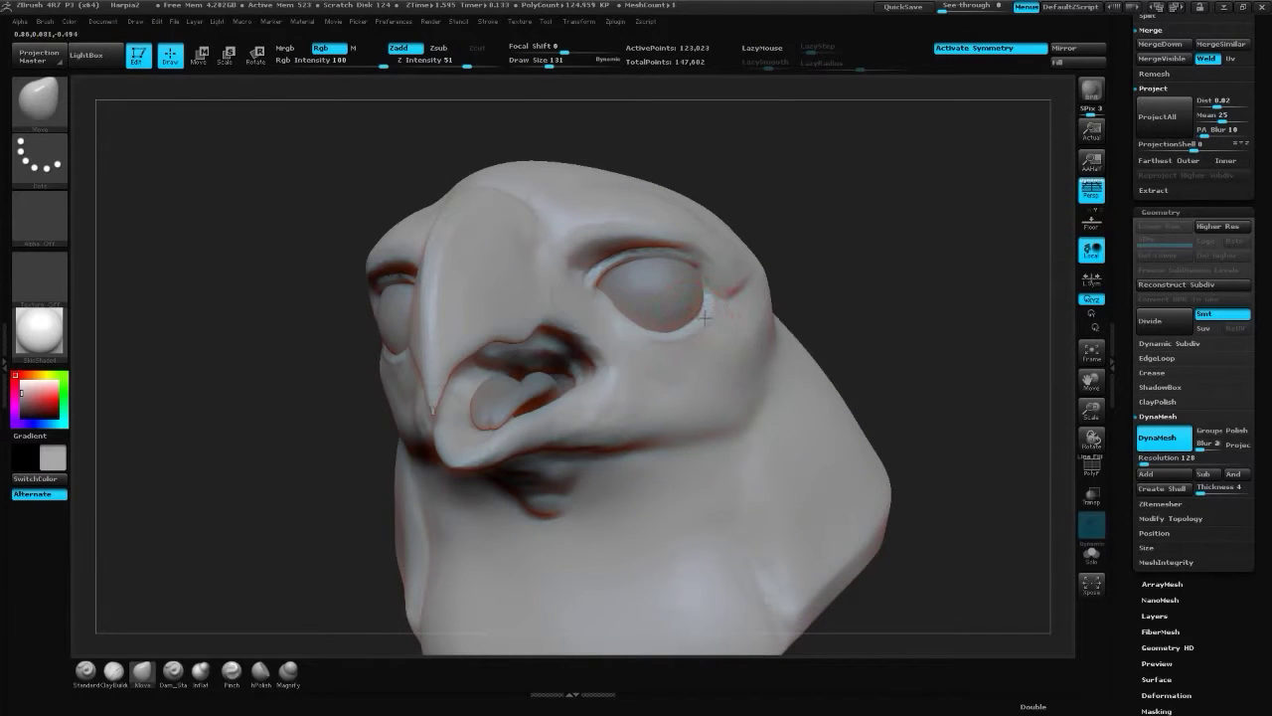
- Adjust the upper beak with the Move brush at draw size 232 and flatten its surface with hPolish
mouse_move(752, 162)
mouse_down()
mouse_move(647, 238)
mouse_move(636, 266)
mouse_up()
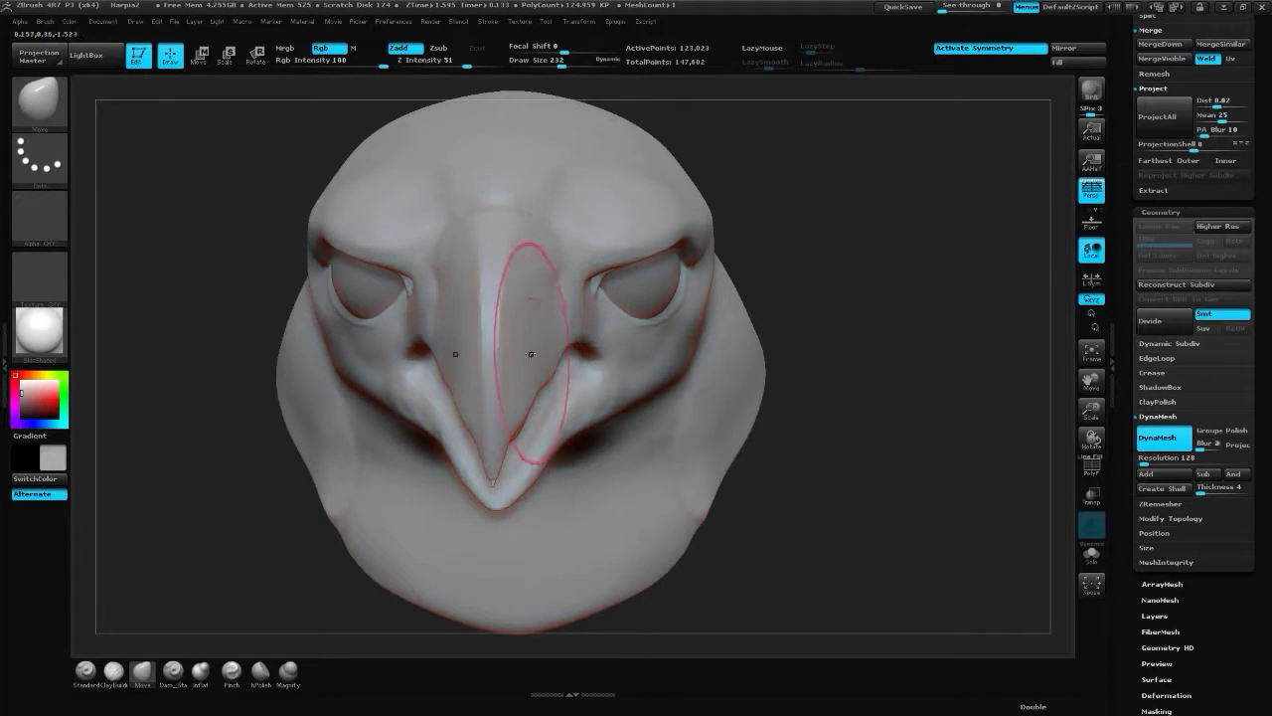
key(b)
key(h)
key(p)
mouse_move(880, 567)
mouse_down()
mouse_move(611, 342)
mouse_move(646, 373)
mouse_move(573, 442)
mouse_move(477, 392)
mouse_move(193, 165)
mouse_up()
key(ctrl)
key(b)
key(h)
key(p)
drag(680, 291, 539, 173)
- Refine the beak's ridge and edges, alternating the Standard, hPolish, Dam_Standard and Pinch brushes
key(b)
key(s)
key(t)
mouse_move(866, 252)
alt+mouse_down()
mouse_move(817, 194)
mouse_move(593, 347)
mouse_move(656, 328)
mouse_move(623, 370)
mouse_move(548, 337)
mouse_move(880, 281)
mouse_move(530, 341)
mouse_move(838, 421)
alt+mouse_up()
key(b)
key(h)
key(p)
key(b)
key(d)
key(s)
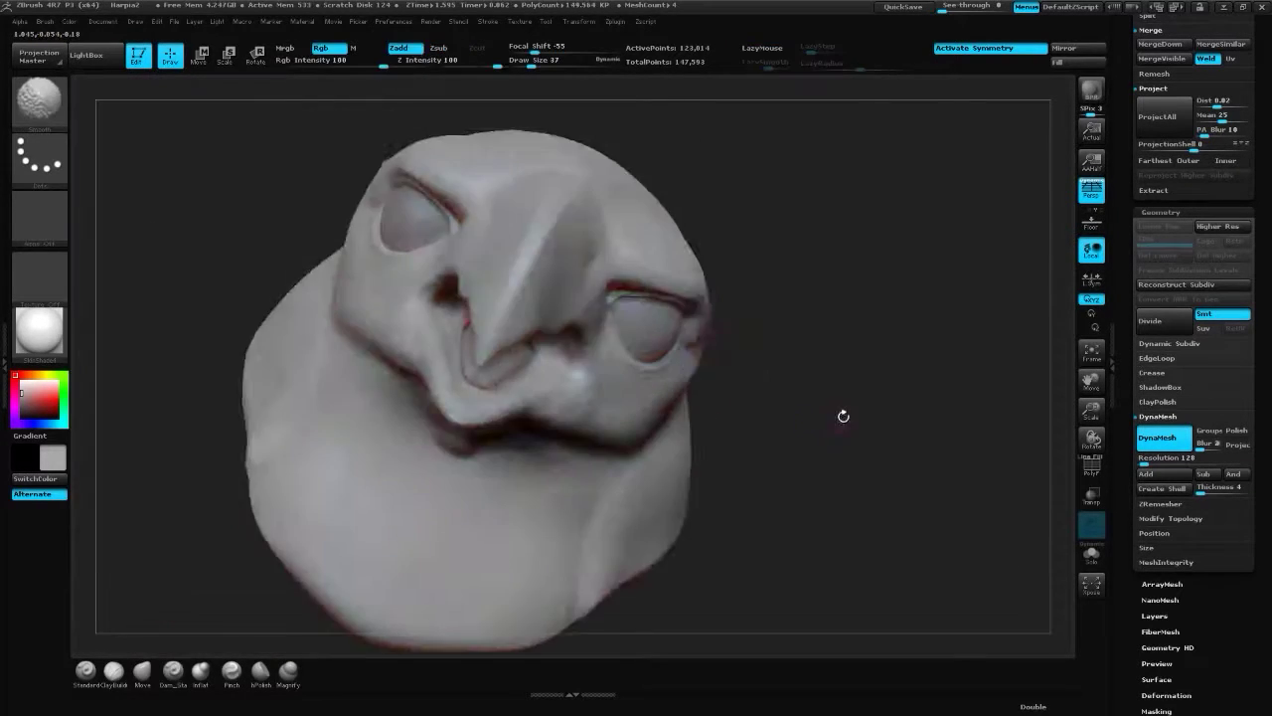
key(b)
key(p)
key(i)
drag(483, 234, 468, 321)
- Model a nostril on each side of the beak's base with ClayBuildup at draw size 65 and Dam_Standard at draw size 30
key(b)
key(c)
key(b)
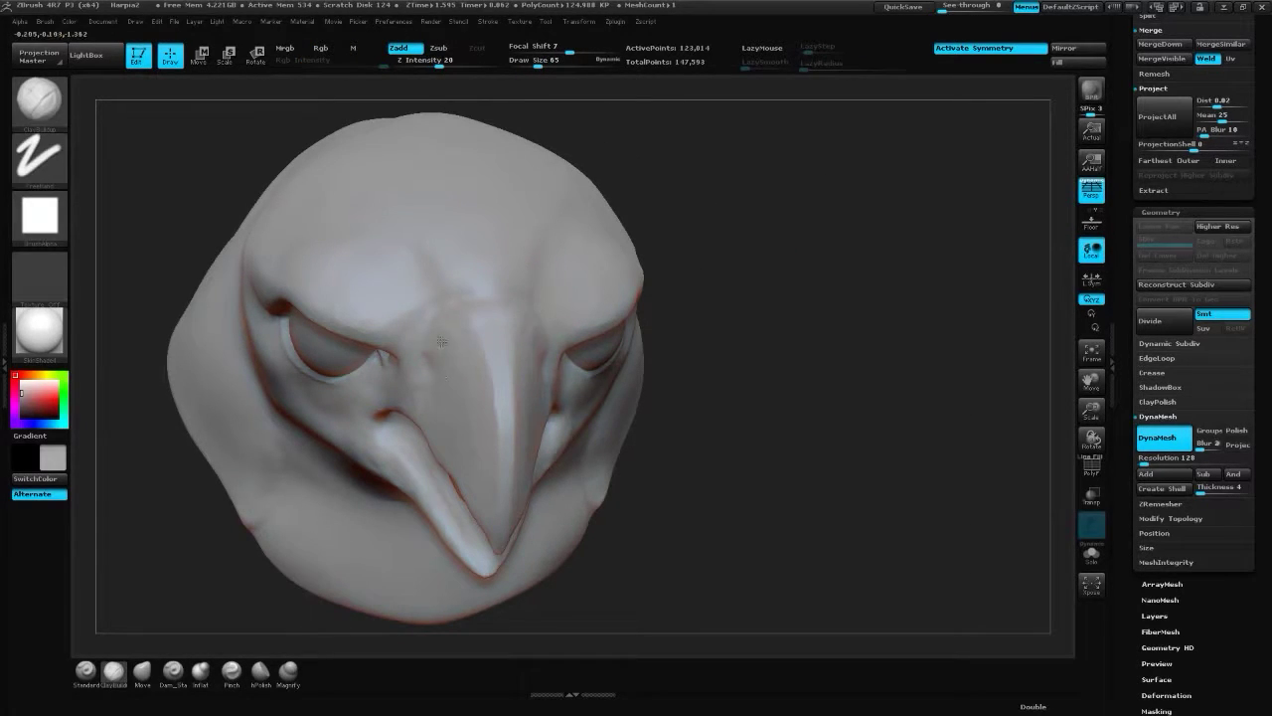
drag(696, 377, 795, 378)
key(b)
key(d)
key(s)
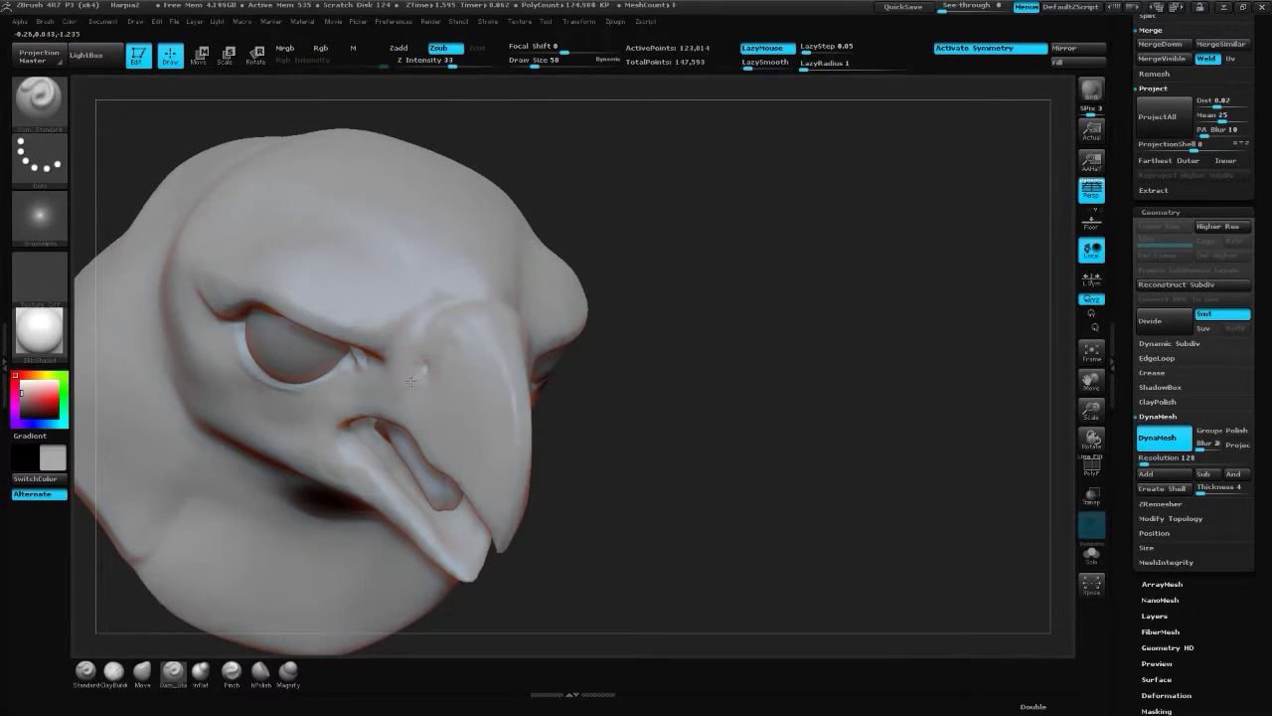
drag(616, 378, 585, 404)
key(b)
key(c)
key(b)
key(b)
key(d)
key(s)
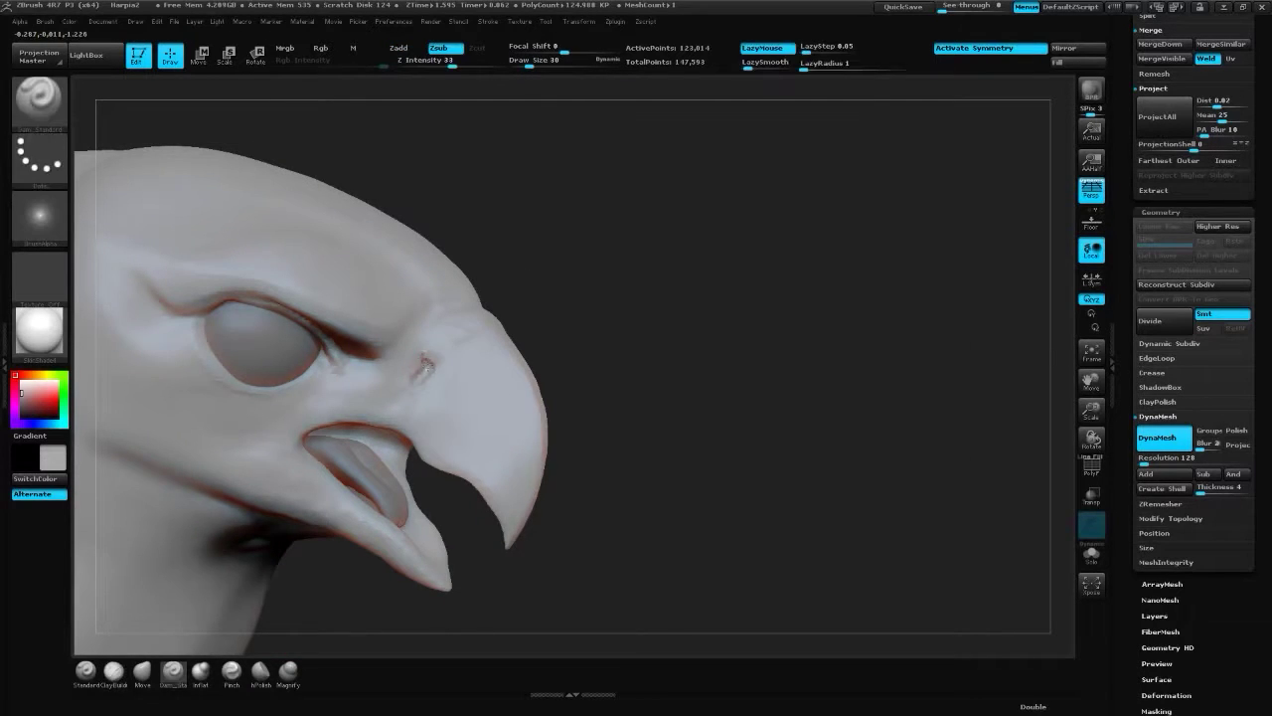
right_drag(426, 367, 432, 371)
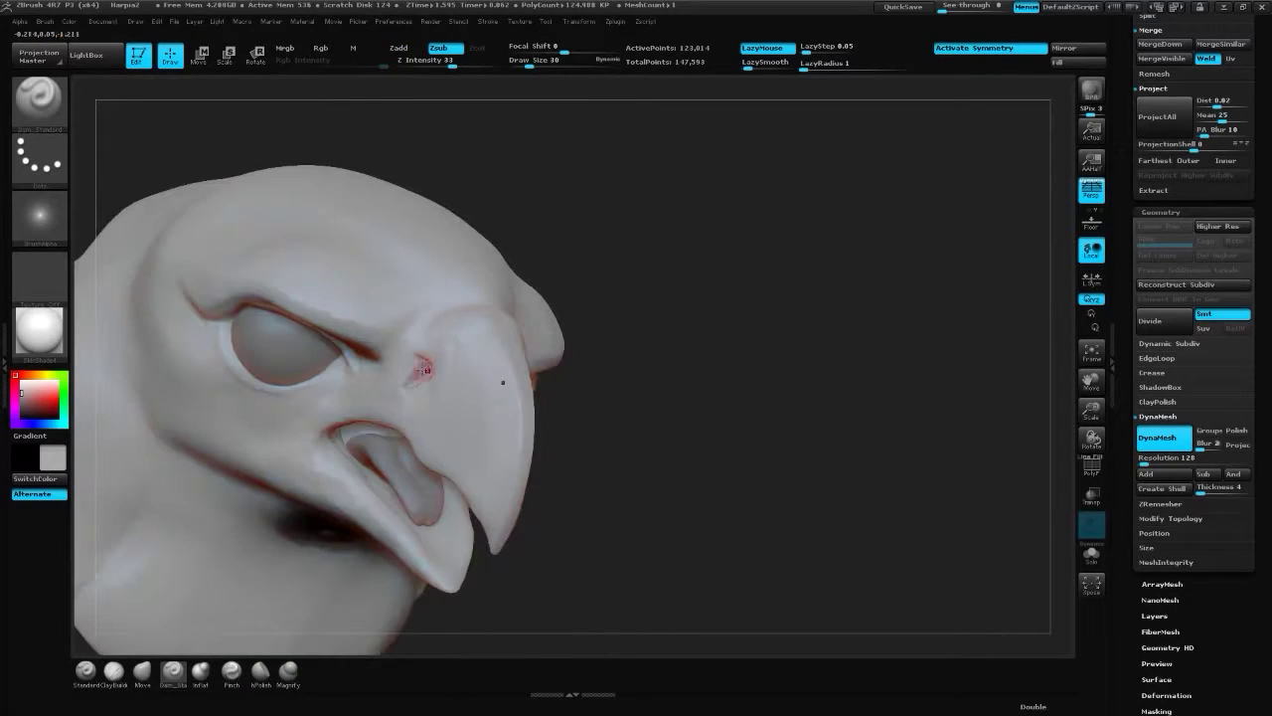
- Touch up the nostrils with ClayBuildup and flatten the surface around them with hPolish at draw size 47
key(b)
key(c)
key(b)
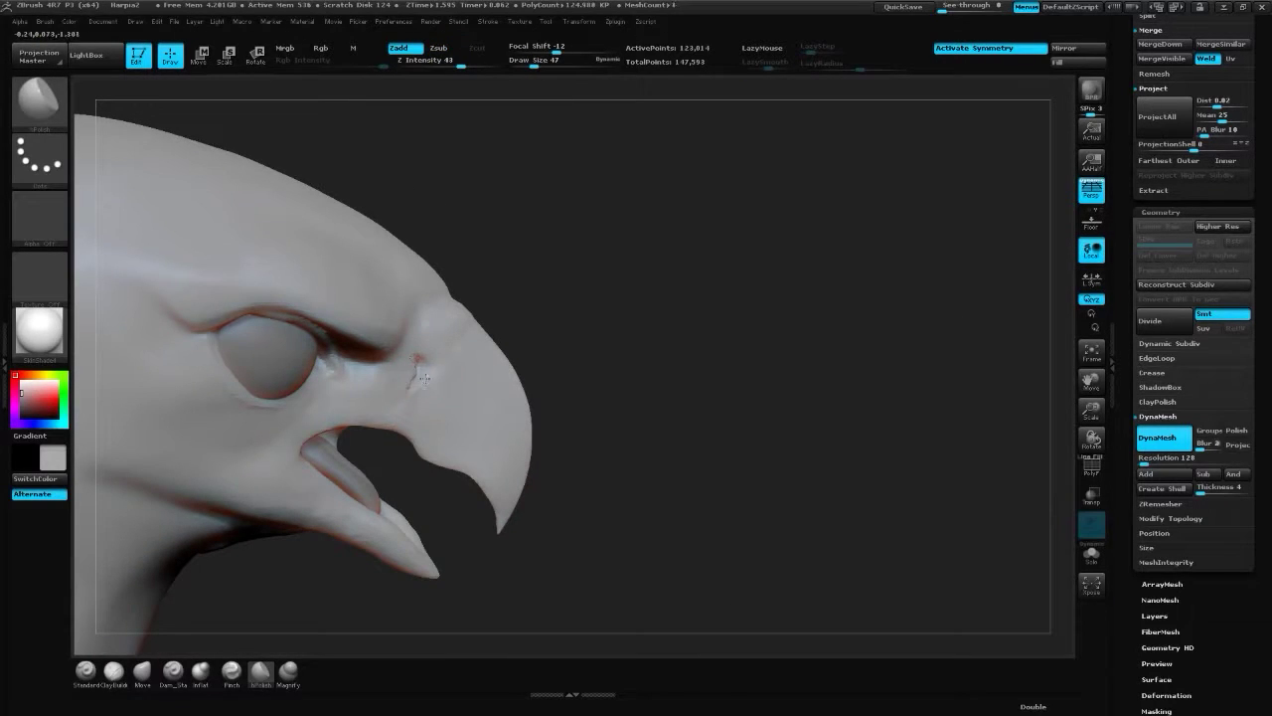
key(b)
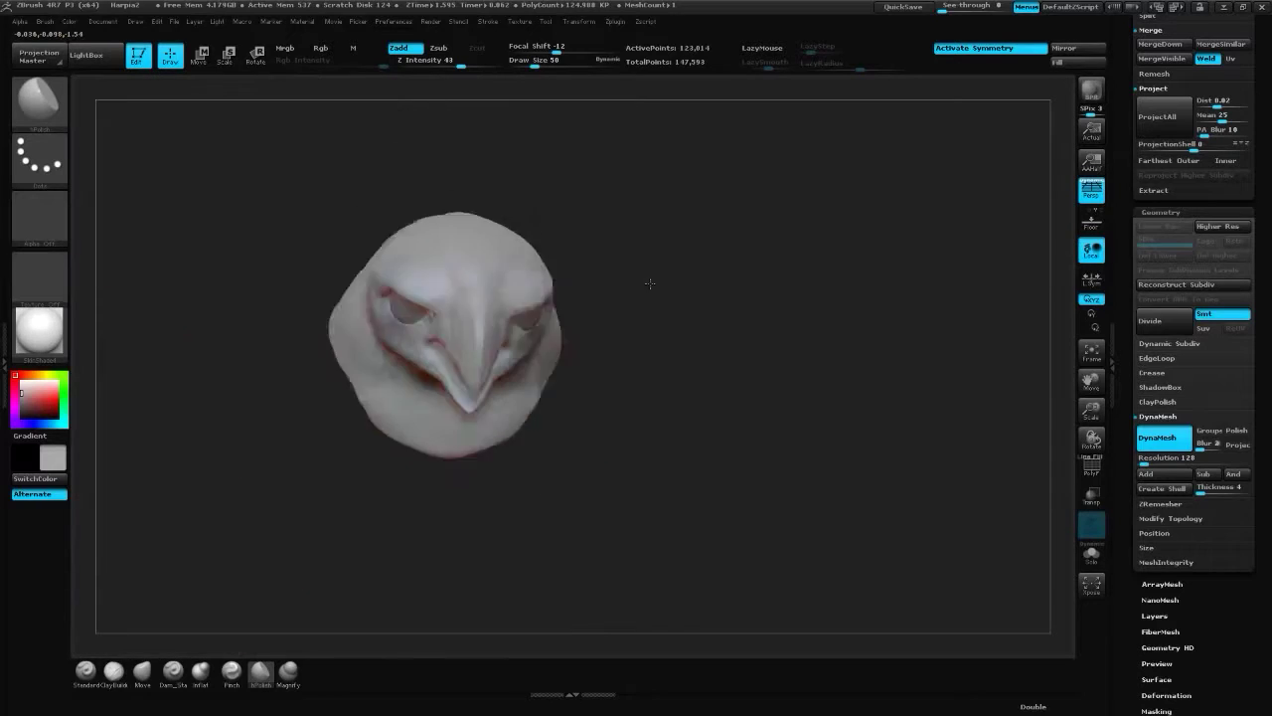
drag(647, 281, 775, 295)
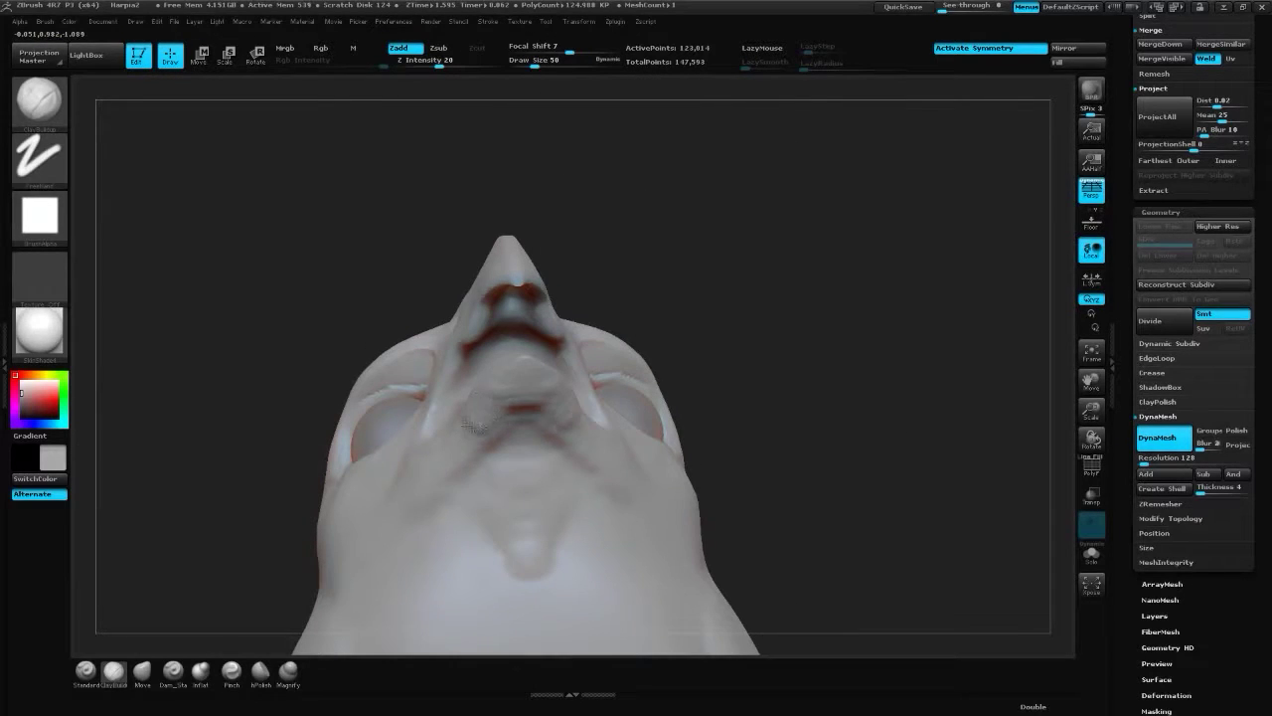
- Even out the throat with hPolish at draw size 72 and flatten the lower beak's tip at draw size 47
key(b)
key(Escape)
key(shift)
key(b)
key(h)
key(p)
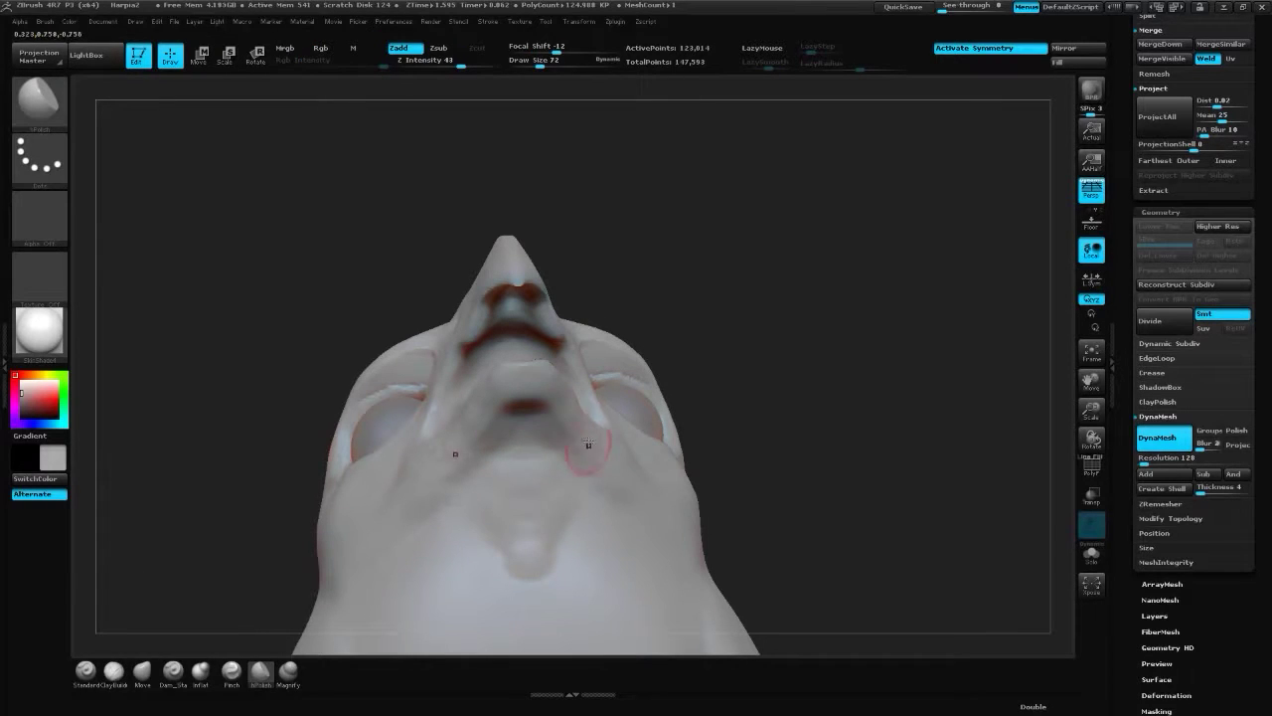
drag(771, 329, 685, 445)
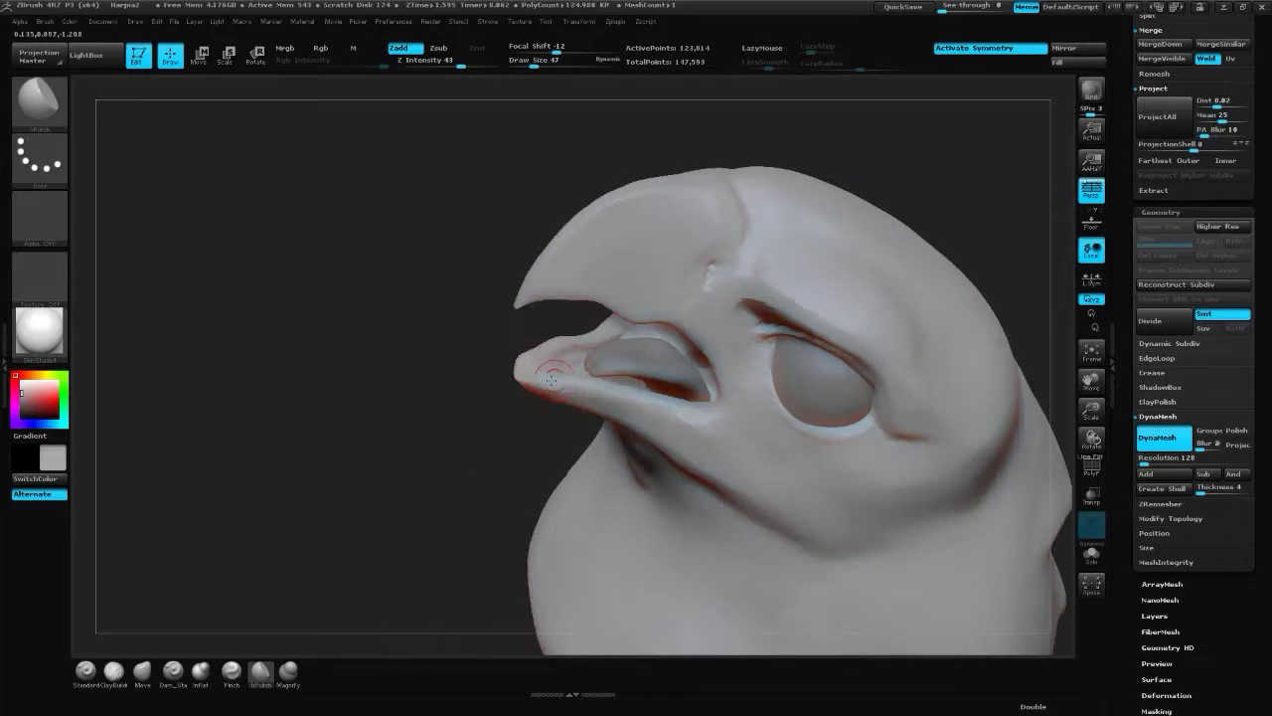
drag(637, 408, 584, 392)
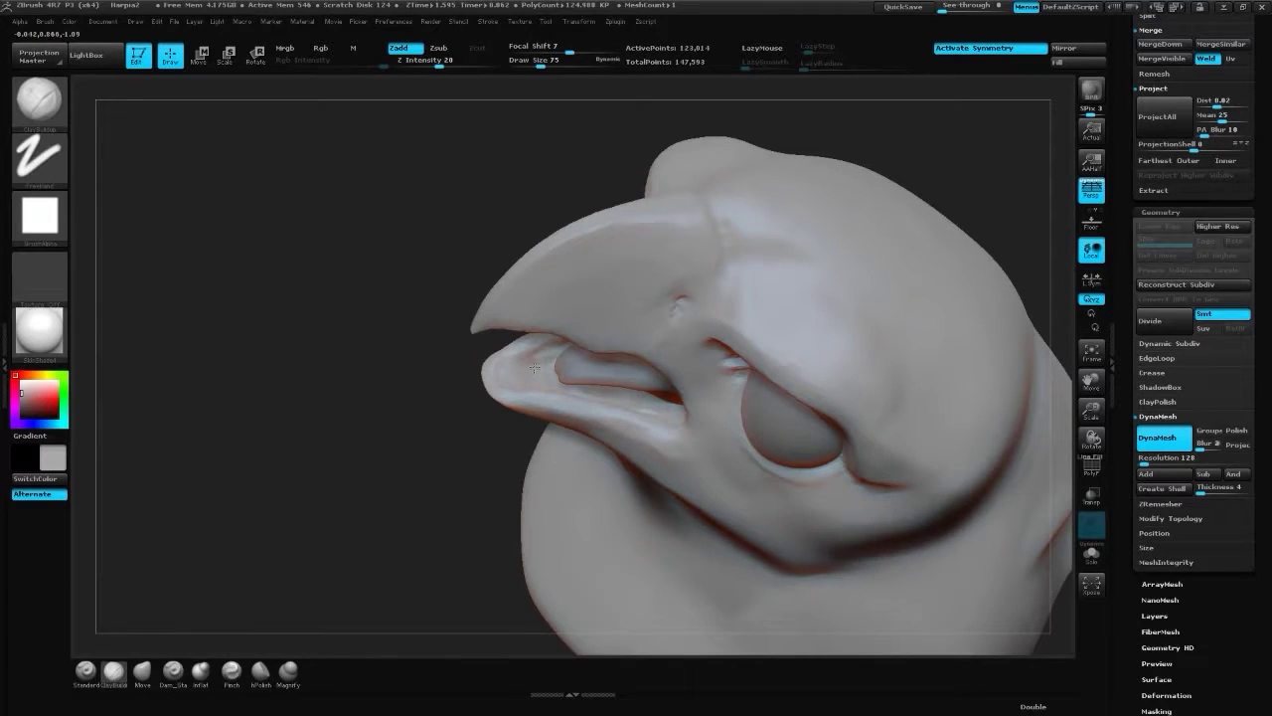
- Reshape the lower beak's tip and the upper beak's cutting edge with the Move brush at draw size 97
key(b)
key(m)
key(v)
key(])
drag(490, 381, 494, 395)
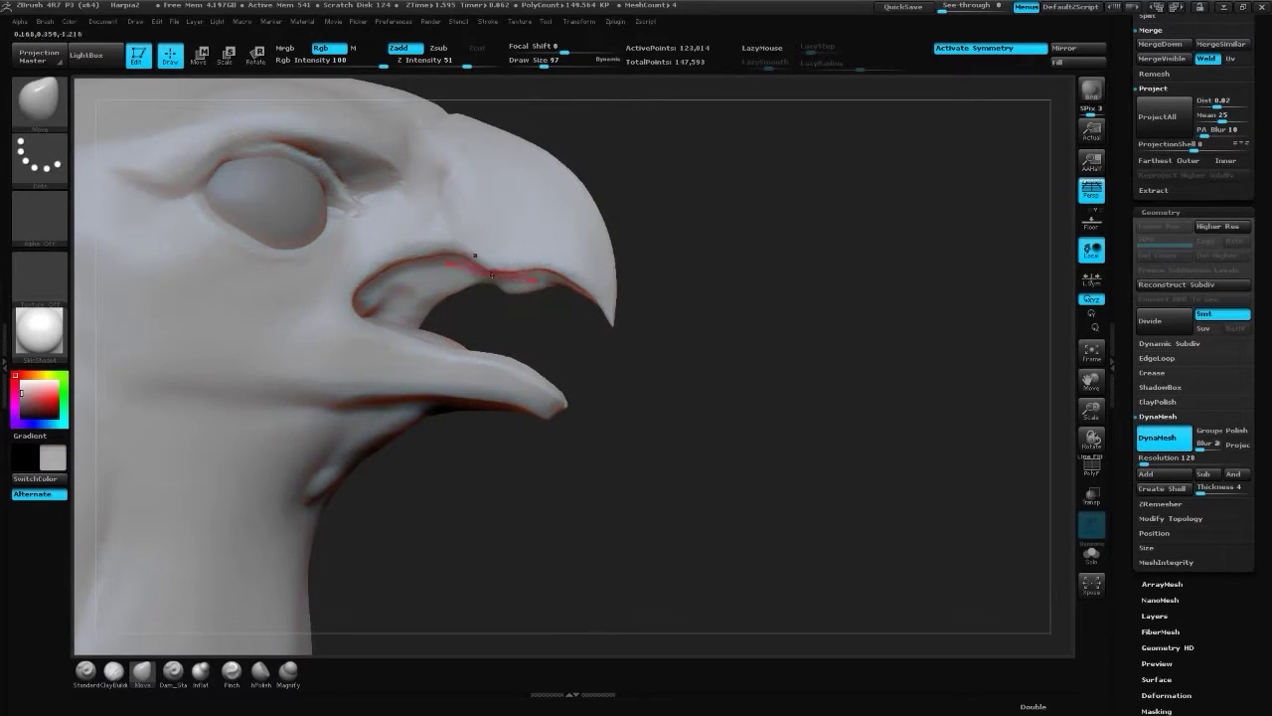
mouse_move(596, 368)
mouse_down()
mouse_move(512, 276)
mouse_move(408, 265)
mouse_up()
- Build up the inner lining of the mouth around the tongue with ClayBuildup at draw size 72
key(b)
key(f)
key(l)
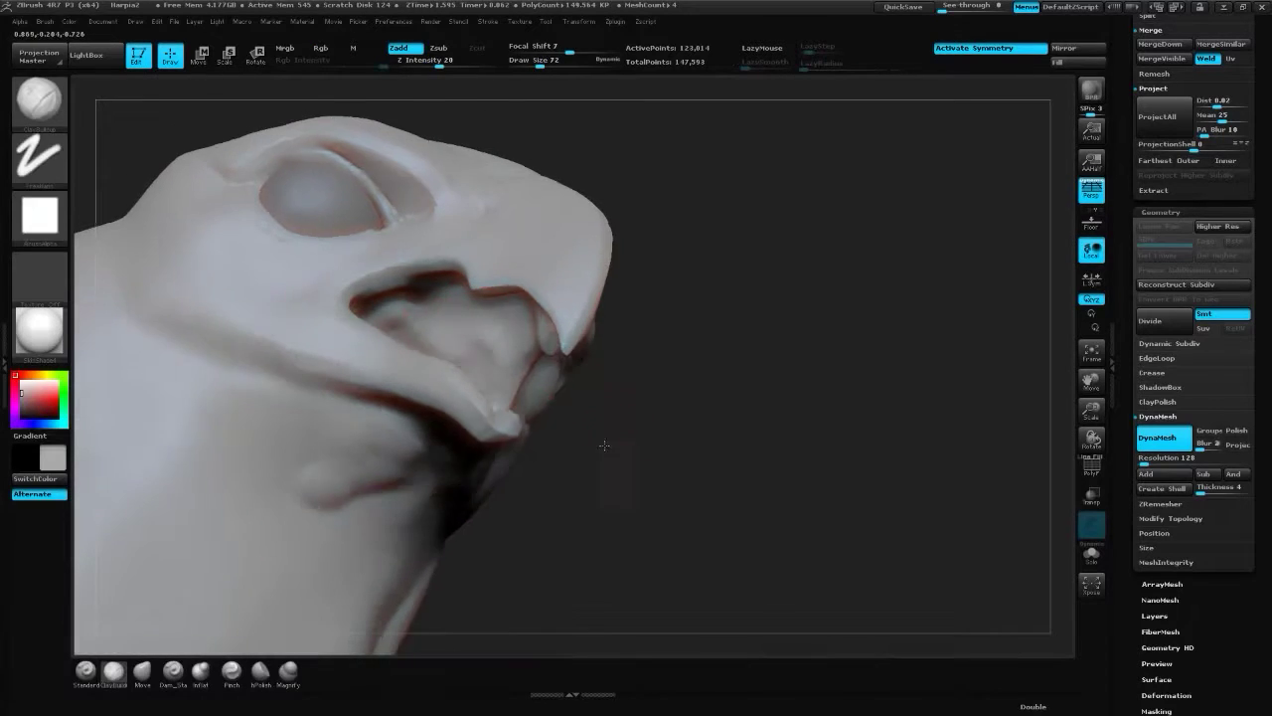
mouse_move(603, 445)
mouse_down()
mouse_move(425, 321)
mouse_move(403, 328)
mouse_up()
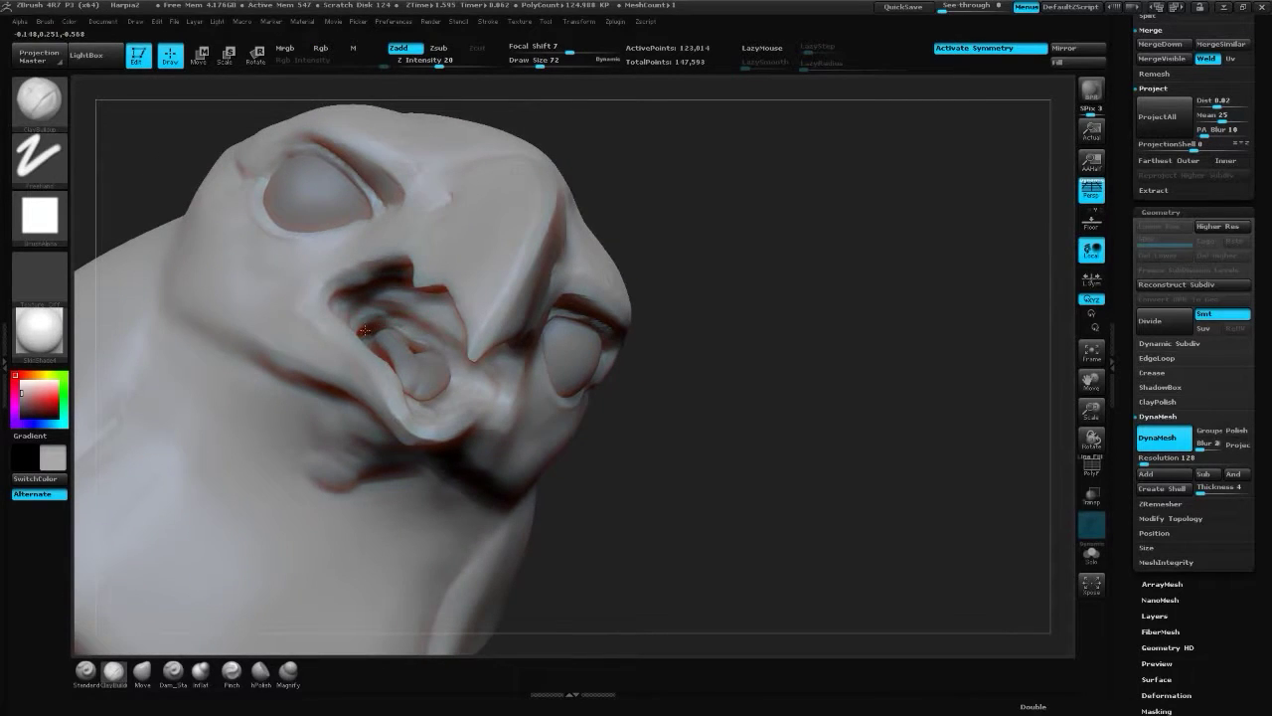
drag(363, 330, 410, 296)
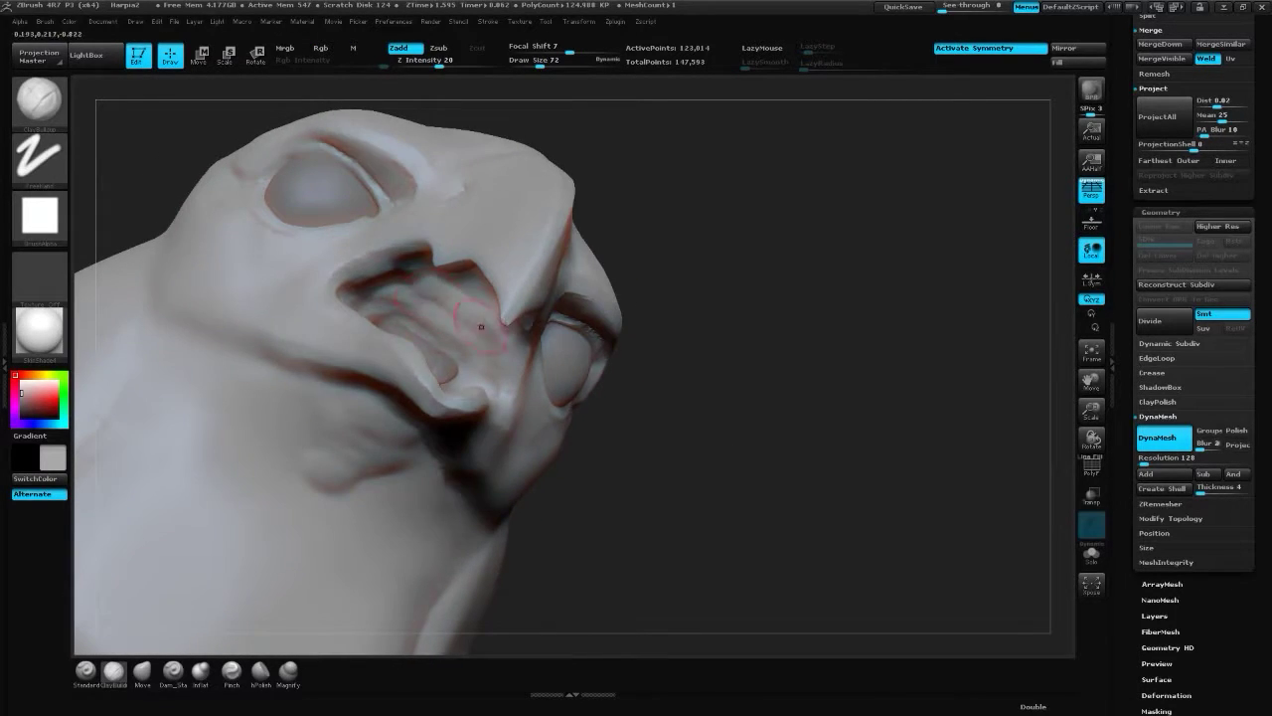
drag(481, 326, 490, 269)
- Cut folds into the mouth lining with Dam_Standard and shift them into place with the Move brush at draw size 62
key(b)
key(d)
key(s)
drag(695, 427, 477, 362)
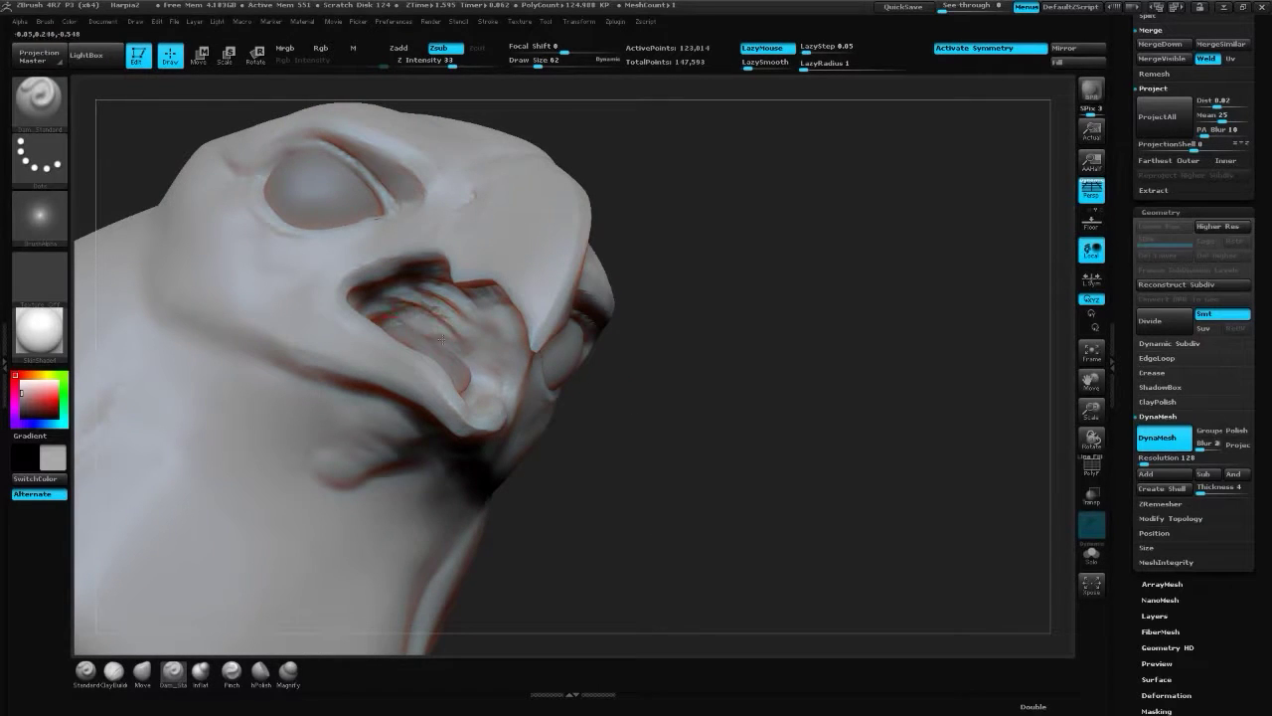
key(b)
key(m)
key(v)
drag(613, 435, 405, 341)
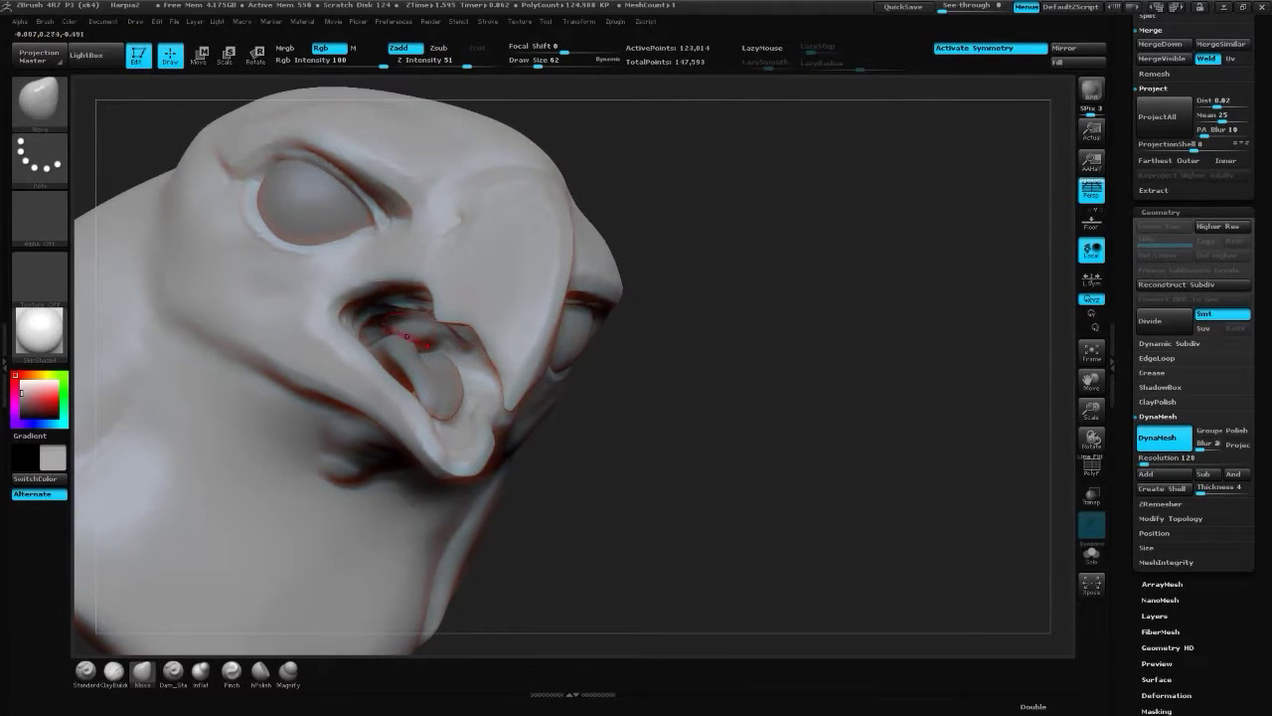
- Shape the tissue behind the tongue at the mouth corner with the Standard brush at draw size 42 and the Move brush
mouse_move(594, 442)
mouse_down()
mouse_move(662, 432)
mouse_move(656, 447)
mouse_move(674, 465)
mouse_move(642, 431)
mouse_move(389, 340)
mouse_up()
key(b)
key(s)
key(t)
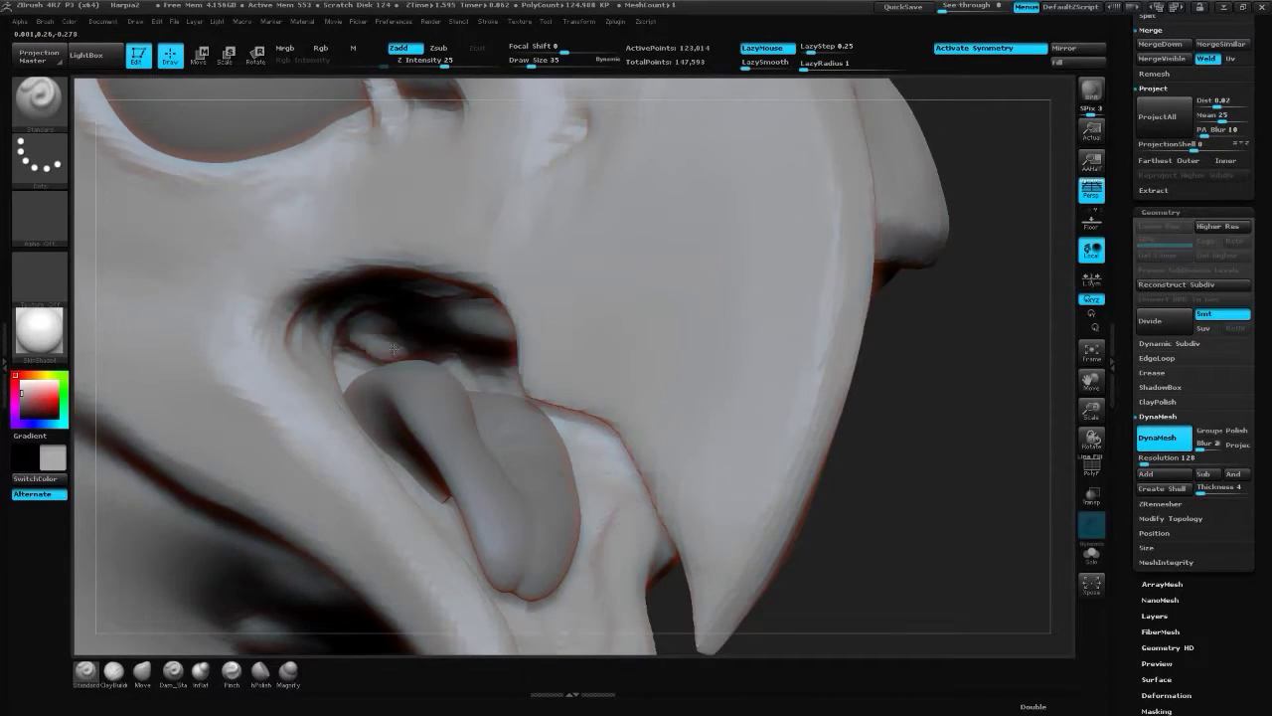
key(b)
key(m)
key(v)
mouse_move(406, 345)
mouse_down()
mouse_move(707, 441)
mouse_move(372, 347)
mouse_up()
key(b)
key(s)
key(t)
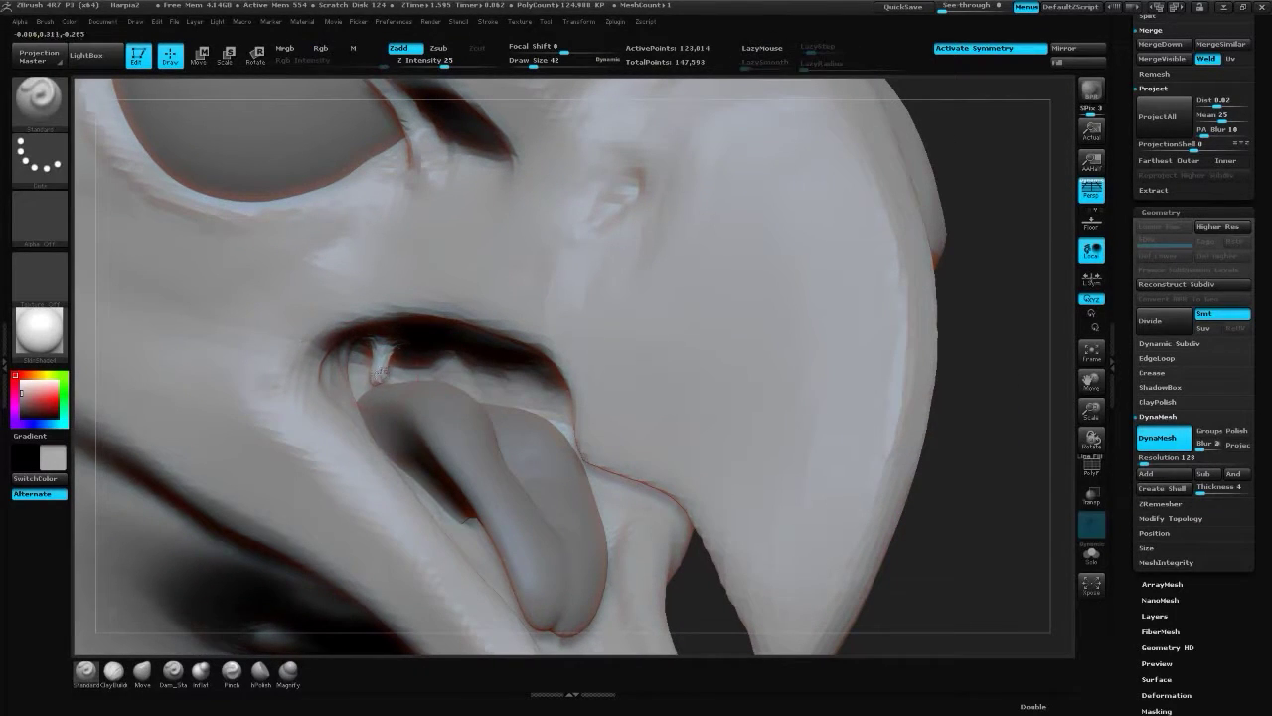
- Swell the inner mouth tissue with the Inflat brush and check the whole head
key(f)
mouse_move(875, 398)
mouse_down()
mouse_move(690, 392)
mouse_move(403, 335)
mouse_up()
key(b)
key(i)
key(n)
mouse_move(640, 427)
mouse_down()
mouse_move(721, 424)
mouse_move(682, 406)
mouse_up()
- Save the project as Harpia2, replacing the existing file
key(ctrl+s)
key(Return)
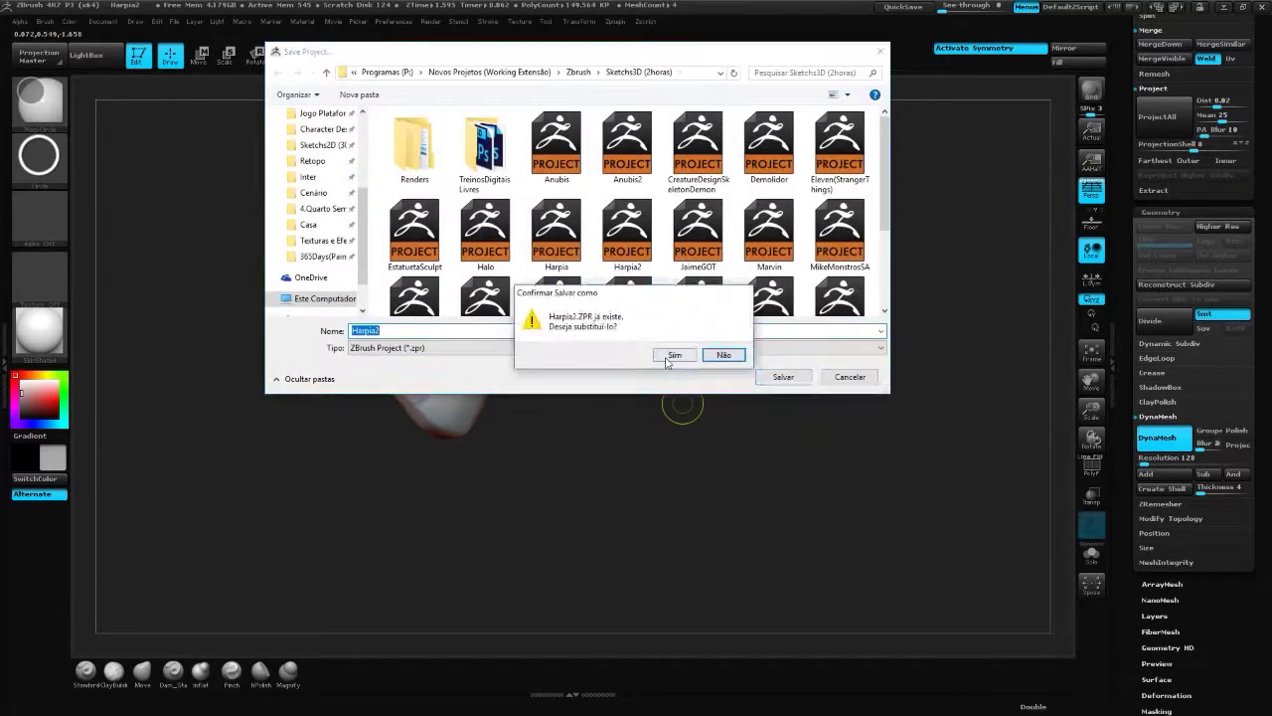
key(Return)
key(ctrl)
- Work the neck's sides with ClayBuildup at draw size 160 and reshape the neck and brow with the Move brush
key(b)
key(c)
key(b)
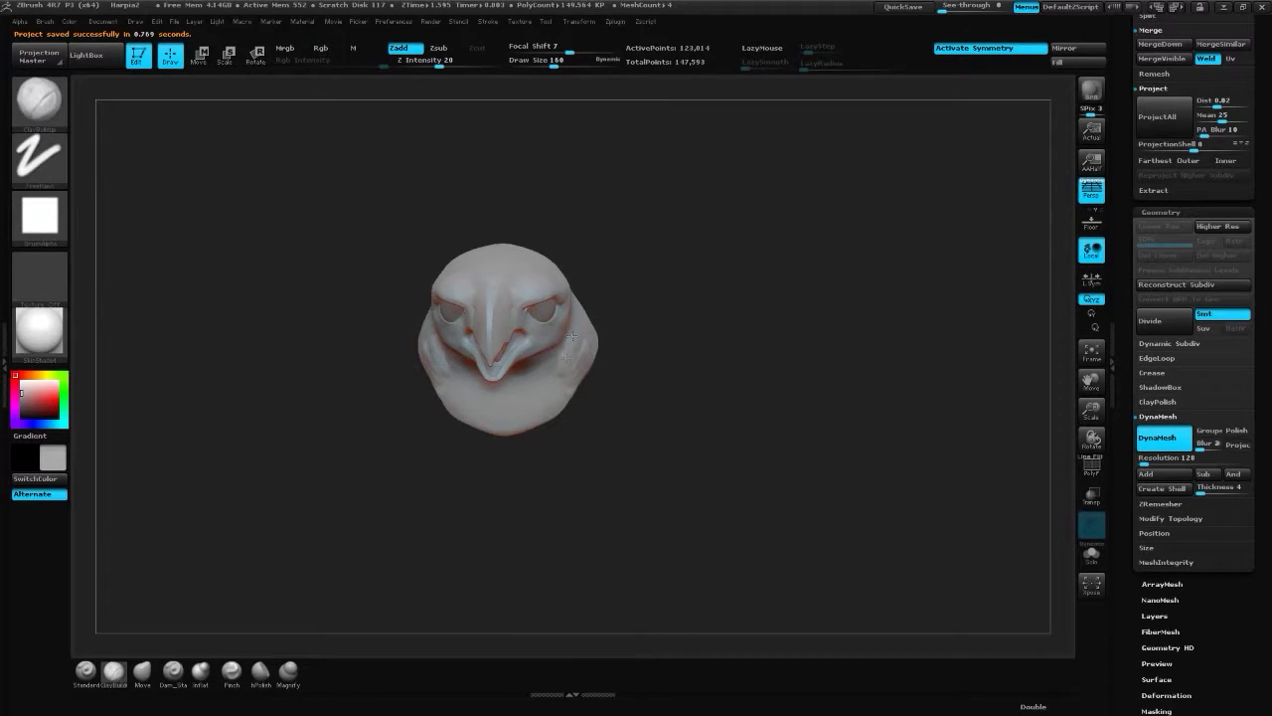
key(b)
key(m)
key(v)
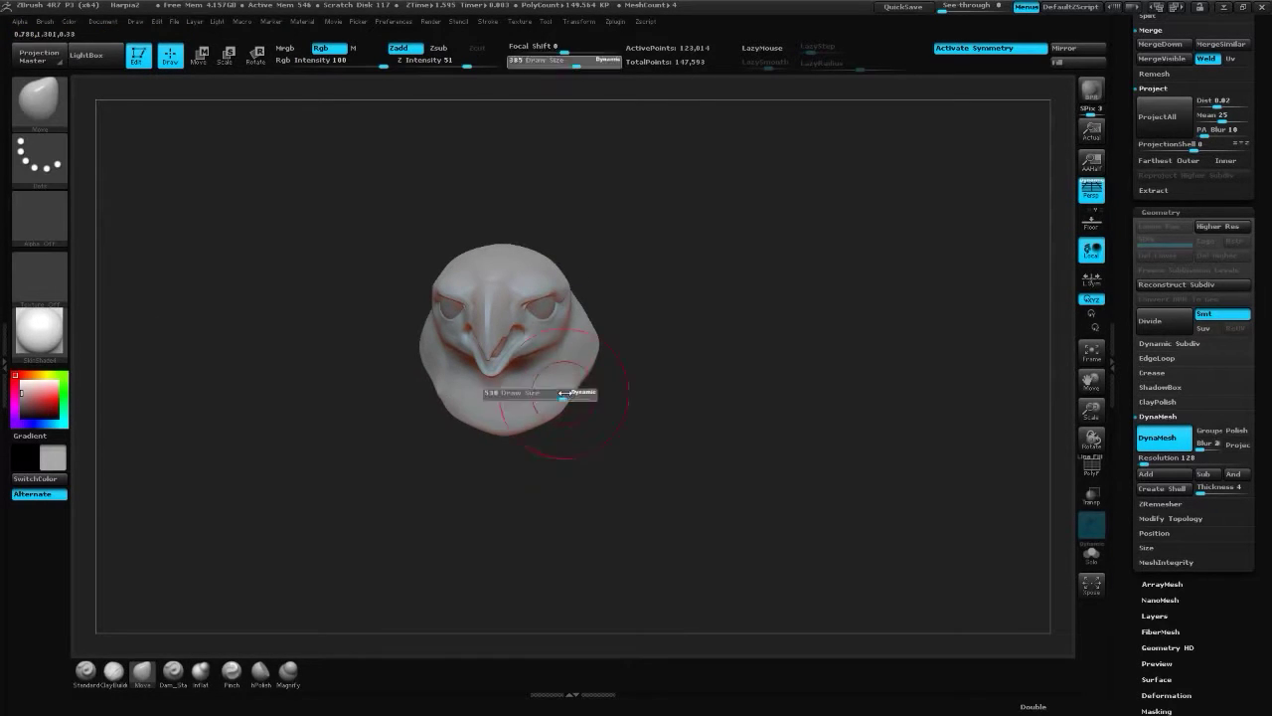
drag(567, 417, 568, 326)
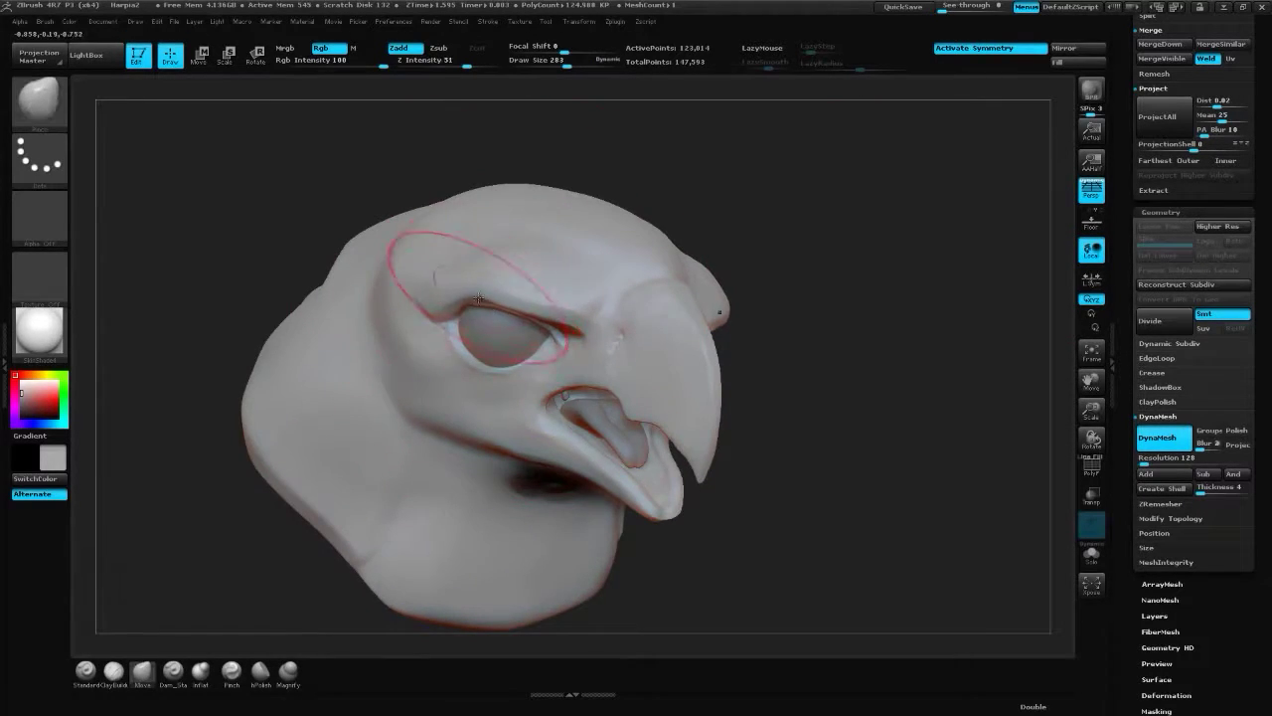
- Tighten the head's forms with Pinch at draw size 325 and adjust the proportions with the Move brush
key(b)
key(p)
key(i)
drag(755, 378, 657, 370)
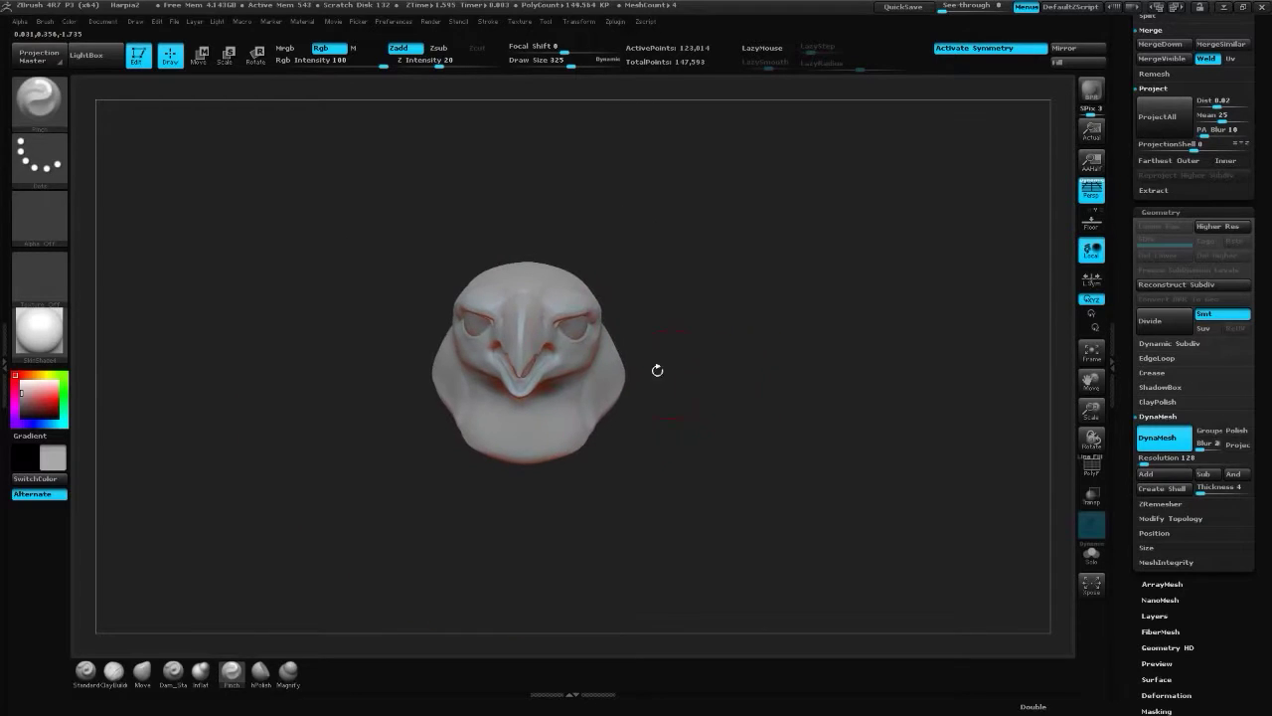
key(b)
key(m)
key(v)
mouse_move(594, 335)
mouse_down()
mouse_move(695, 338)
mouse_move(636, 333)
mouse_move(771, 316)
mouse_move(765, 258)
mouse_move(537, 361)
mouse_move(637, 328)
mouse_move(491, 335)
mouse_move(830, 471)
mouse_move(820, 465)
mouse_up()
- Fill the mouth corners with ClayBuildup at draw size 75 and flatten the lower beak with hPolish at draw size 62
key(b)
key(c)
key(b)
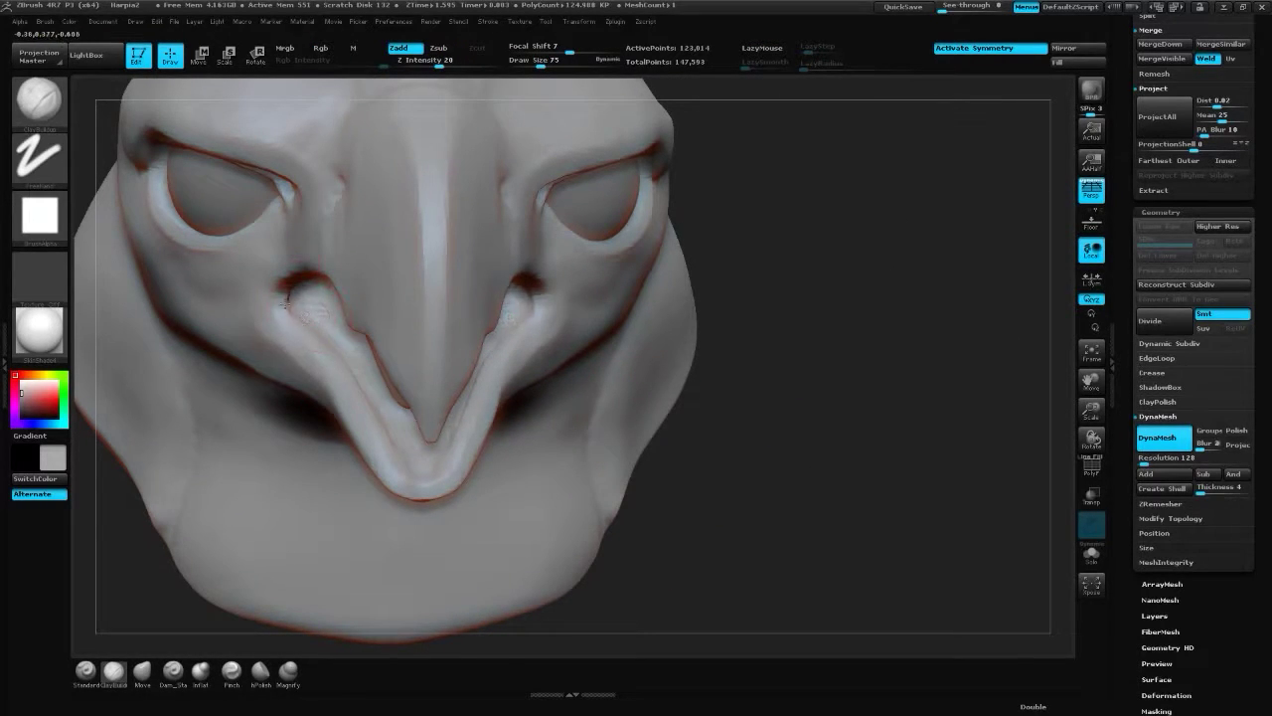
key(b)
key(h)
key(p)
drag(322, 344, 385, 408)
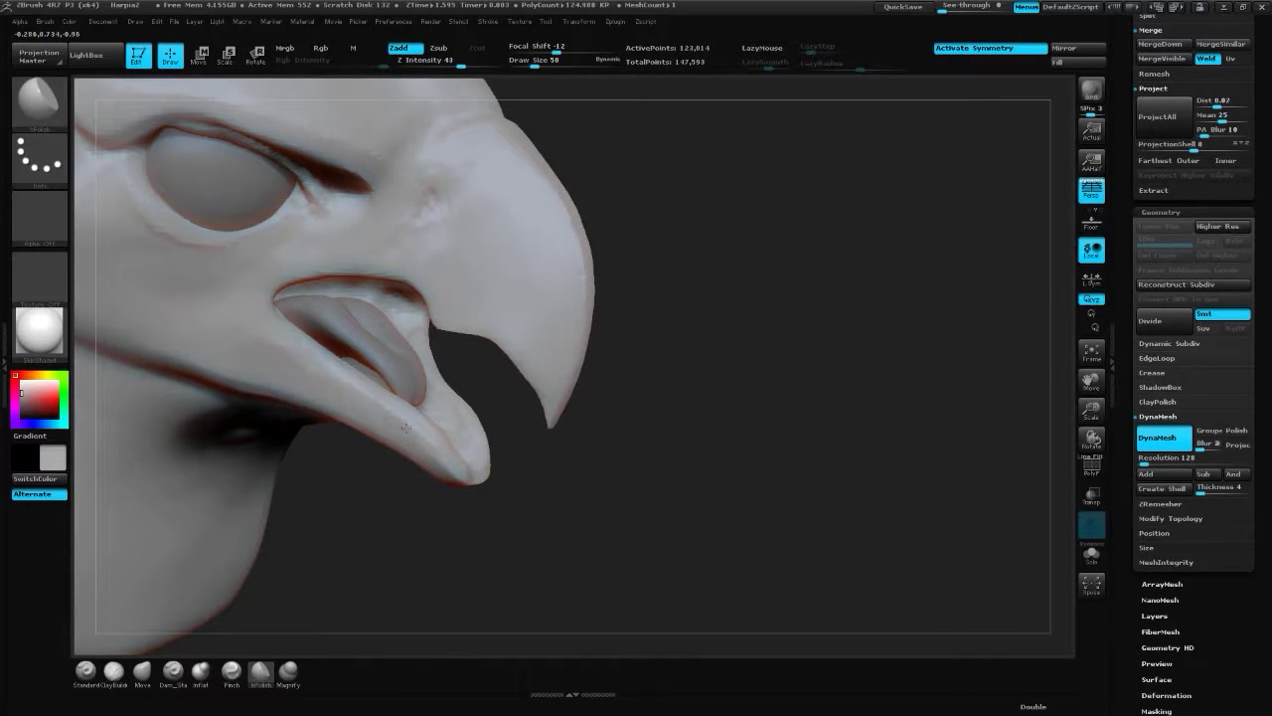
key(ctrl+z)
drag(445, 467, 497, 509)
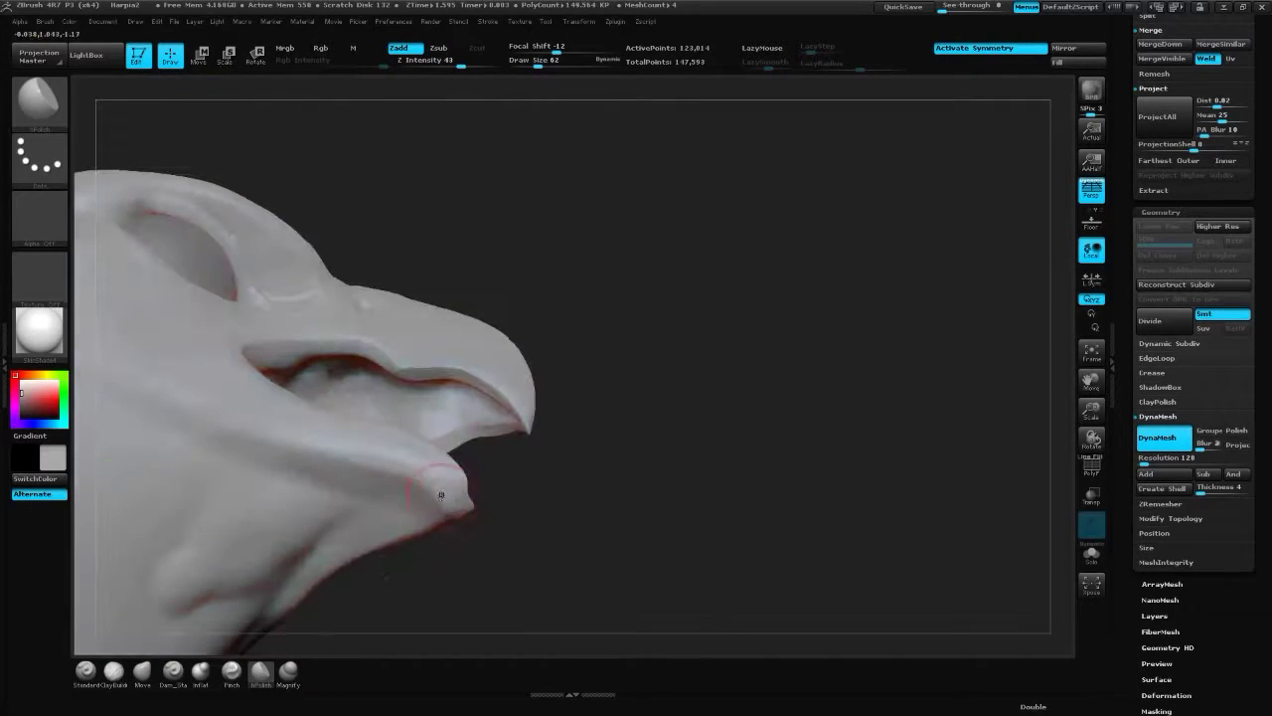
- Undo the last ClayBuildup strokes on the throat beneath the lower beak
mouse_move(435, 479)
mouse_down()
mouse_move(553, 582)
mouse_move(442, 348)
mouse_up()
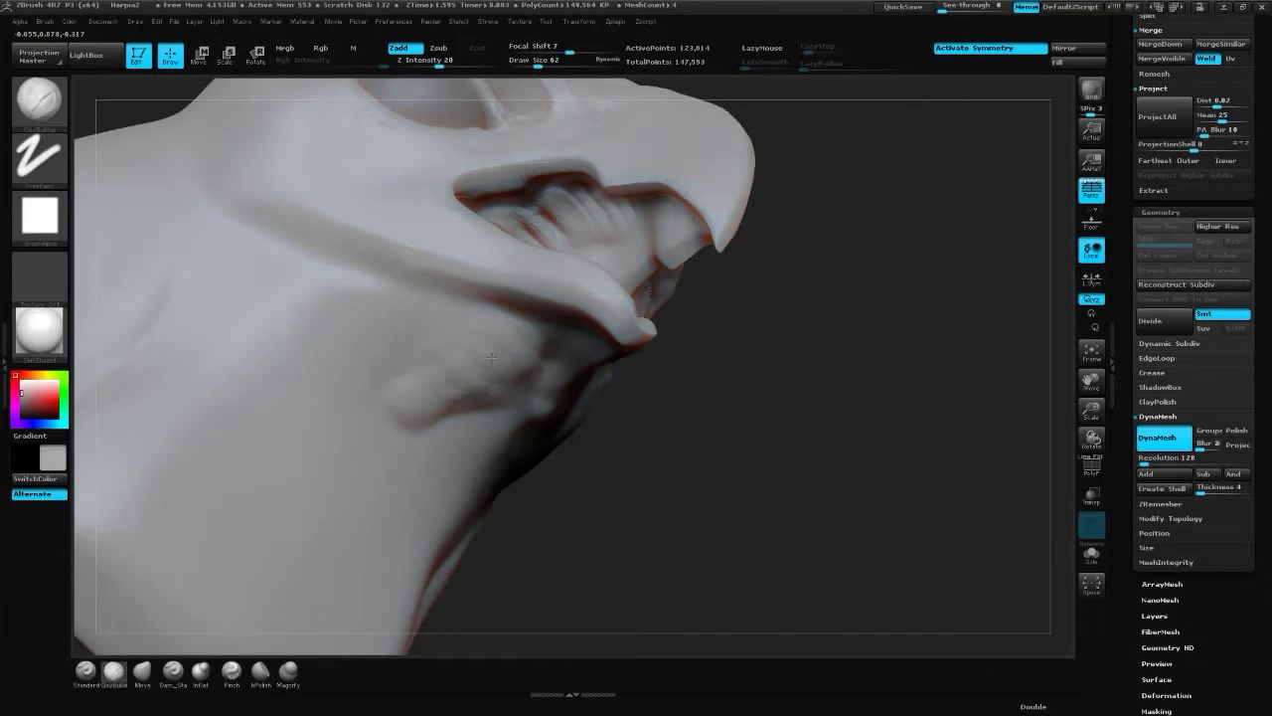
key(ctrl+z)
key(ctrl+z)
key(ctrl+z)
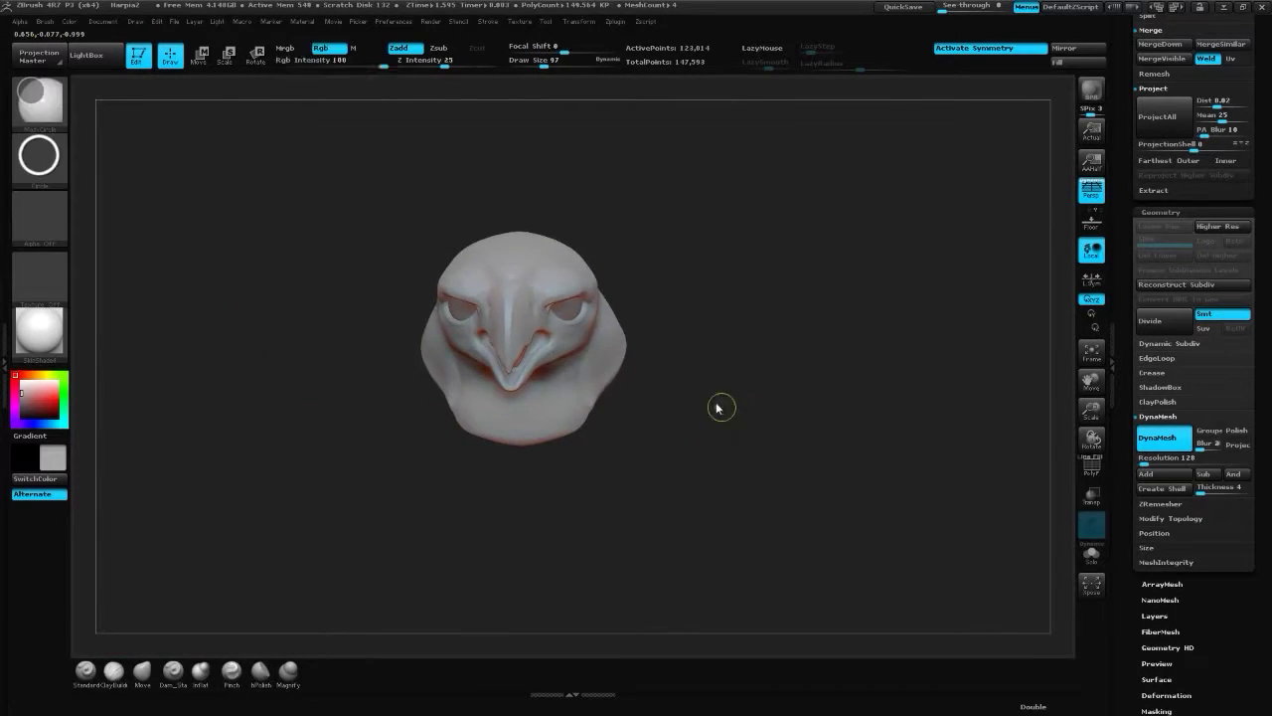
- Insert a Sphere3D subtool after the head and move it above the top of the skull
click(1160, 212)
scroll(1181, 378, up, 5)
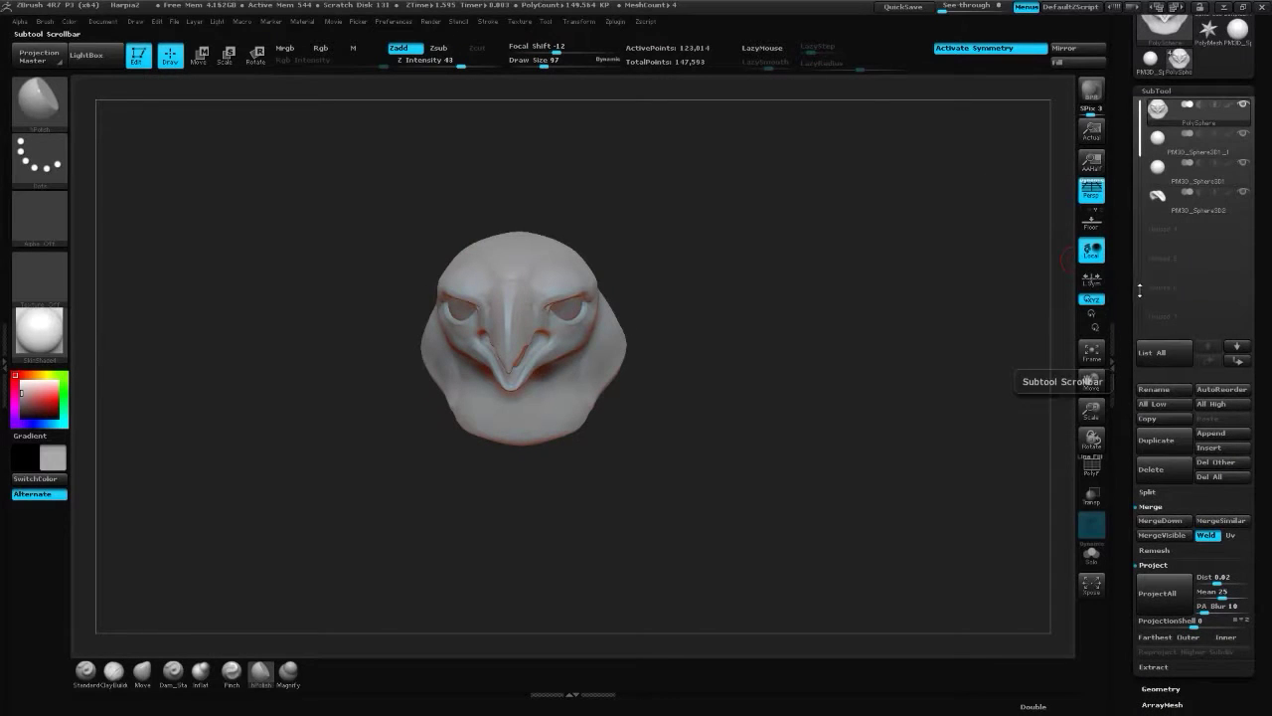
click(1208, 449)
click(854, 464)
key(w)
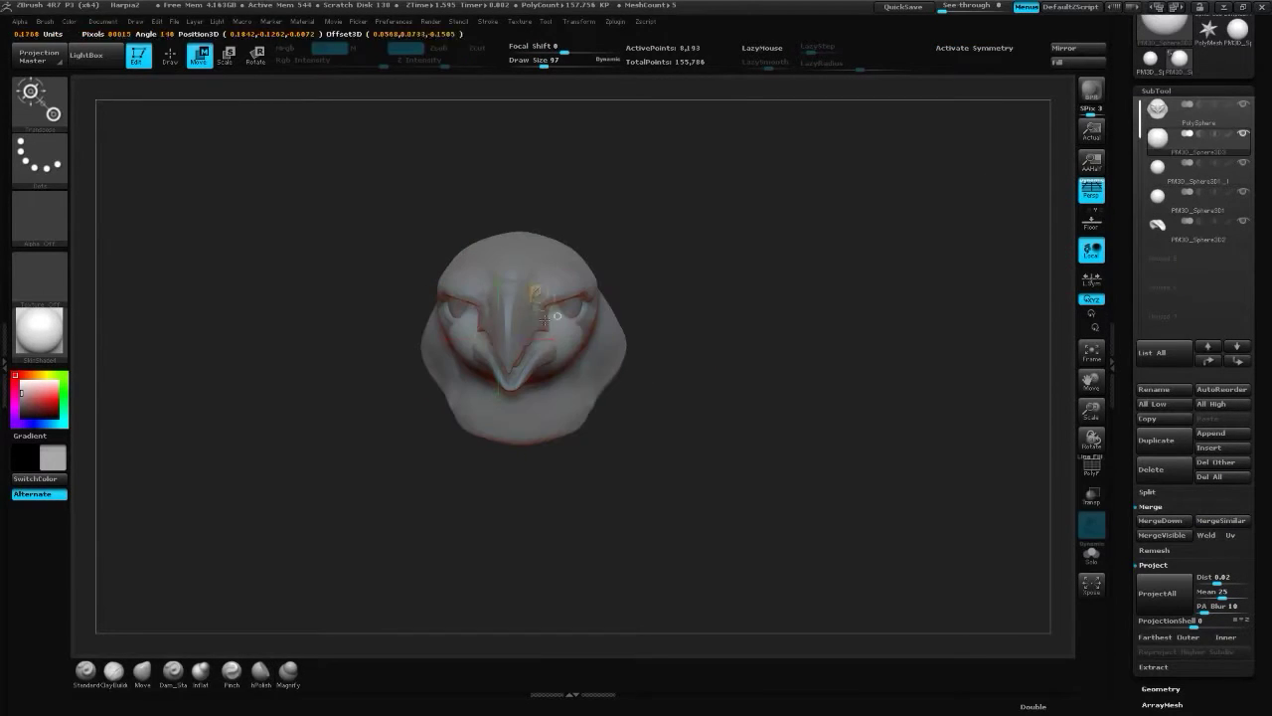
alt+drag(684, 354, 677, 404)
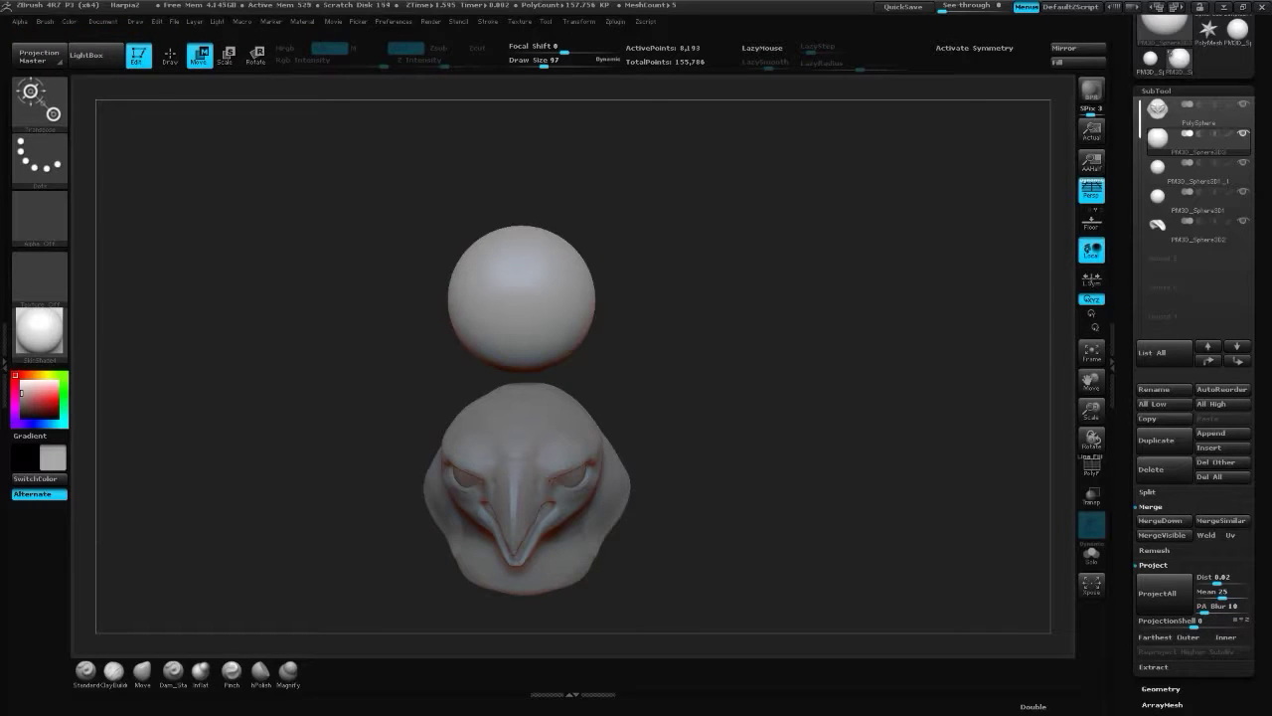
- Stretch the new sphere into a long, narrow feather-like oval with the Move brush
key(alt+Tab)
mouse_move(606, 557)
mouse_down()
mouse_move(562, 630)
mouse_move(587, 596)
mouse_up()
key(b)
key(v)
mouse_move(770, 384)
mouse_down()
mouse_move(602, 335)
mouse_move(540, 338)
mouse_move(705, 358)
mouse_move(645, 304)
mouse_up()
mouse_move(454, 211)
mouse_down()
mouse_move(448, 278)
mouse_move(563, 289)
mouse_up()
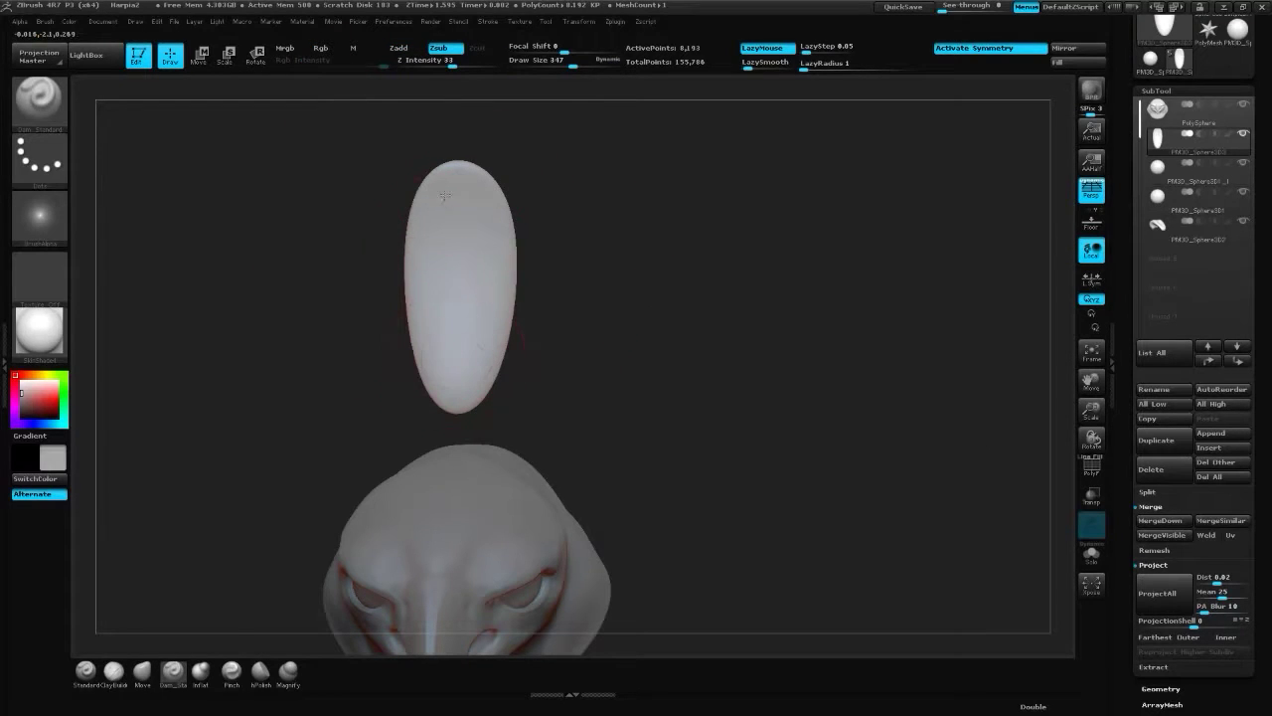
- Flatten the feather piece's front and back into a thin blade with the hPolish brush
key(b)
key(h)
key(p)
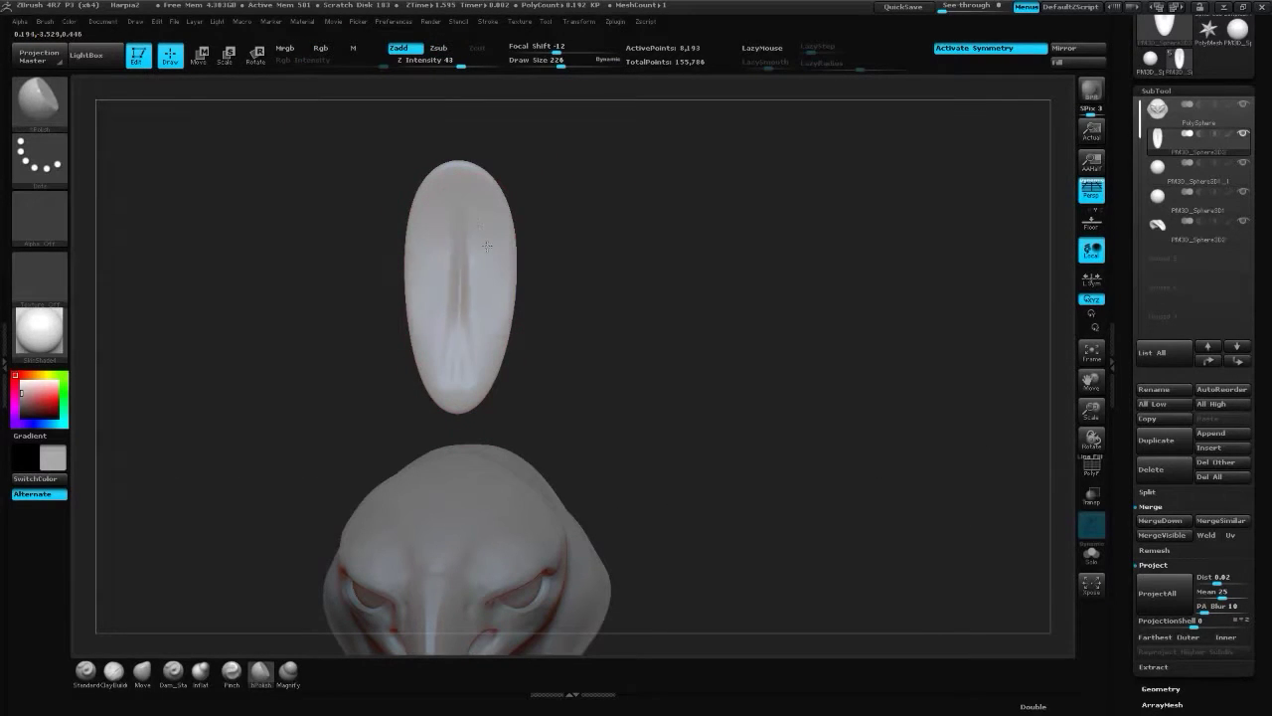
drag(556, 316, 513, 259)
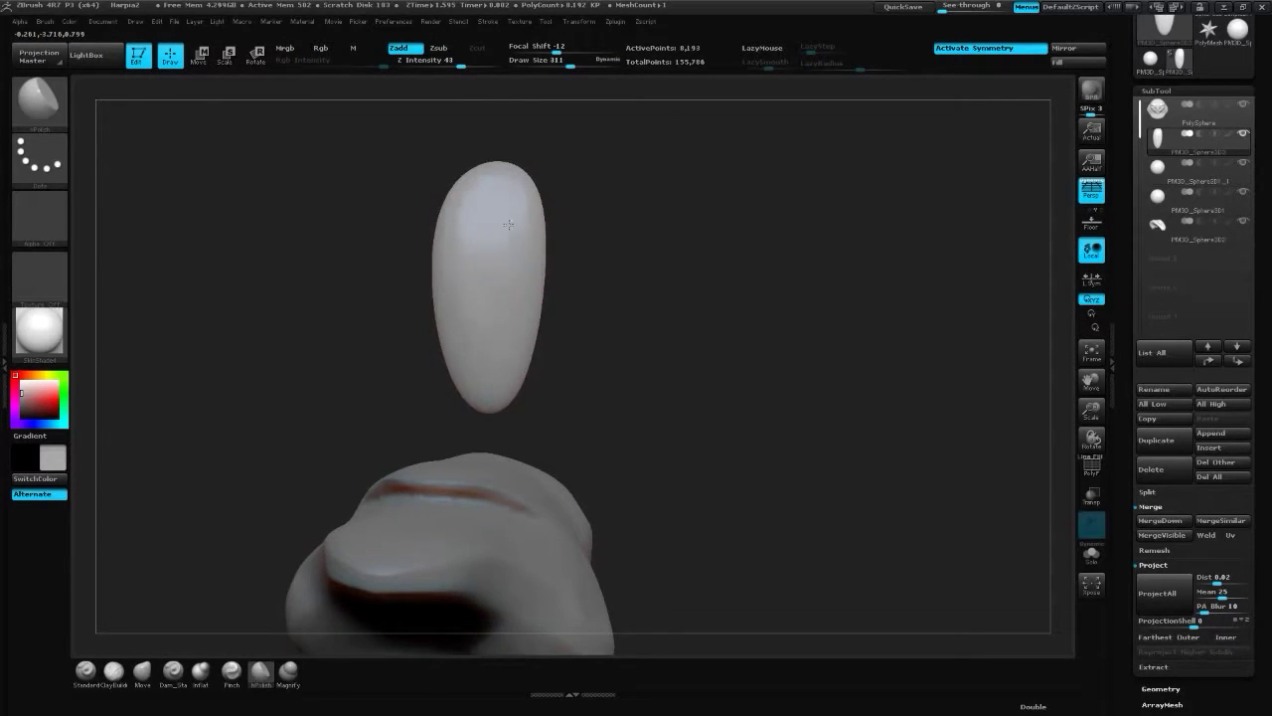
drag(614, 258, 497, 276)
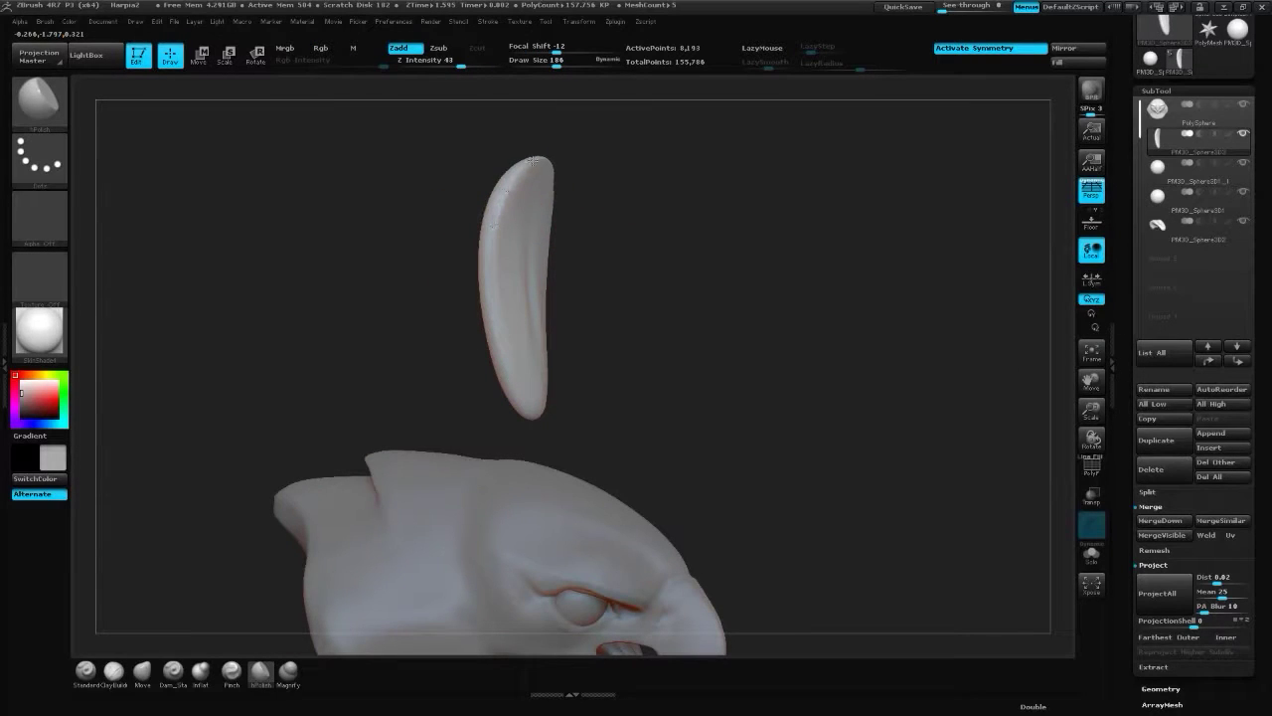
drag(532, 415, 640, 262)
- Sharpen the feather's thin edges with the Pinch brush at draw size 646
key(b)
key(p)
key(i)
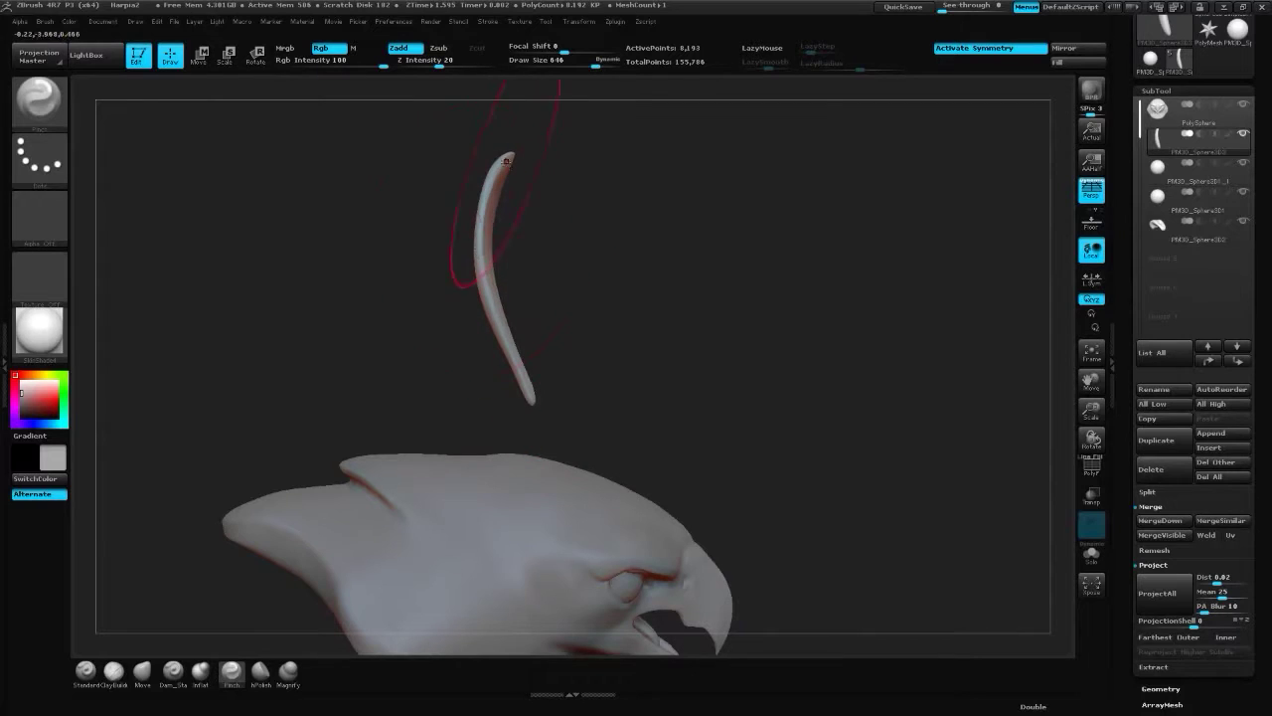
mouse_move(607, 200)
mouse_down()
mouse_move(605, 288)
mouse_move(732, 338)
mouse_move(722, 327)
mouse_move(736, 327)
mouse_move(696, 328)
mouse_up()
- Lengthen and slim the feather's oval outline with the Move brush
key(b)
key(m)
key(v)
click(438, 254)
click(407, 260)
drag(497, 298, 478, 354)
mouse_move(597, 358)
mouse_down()
mouse_move(530, 267)
mouse_move(614, 432)
mouse_move(477, 364)
mouse_move(478, 422)
mouse_up()
key(ctrl+z)
drag(597, 417, 682, 406)
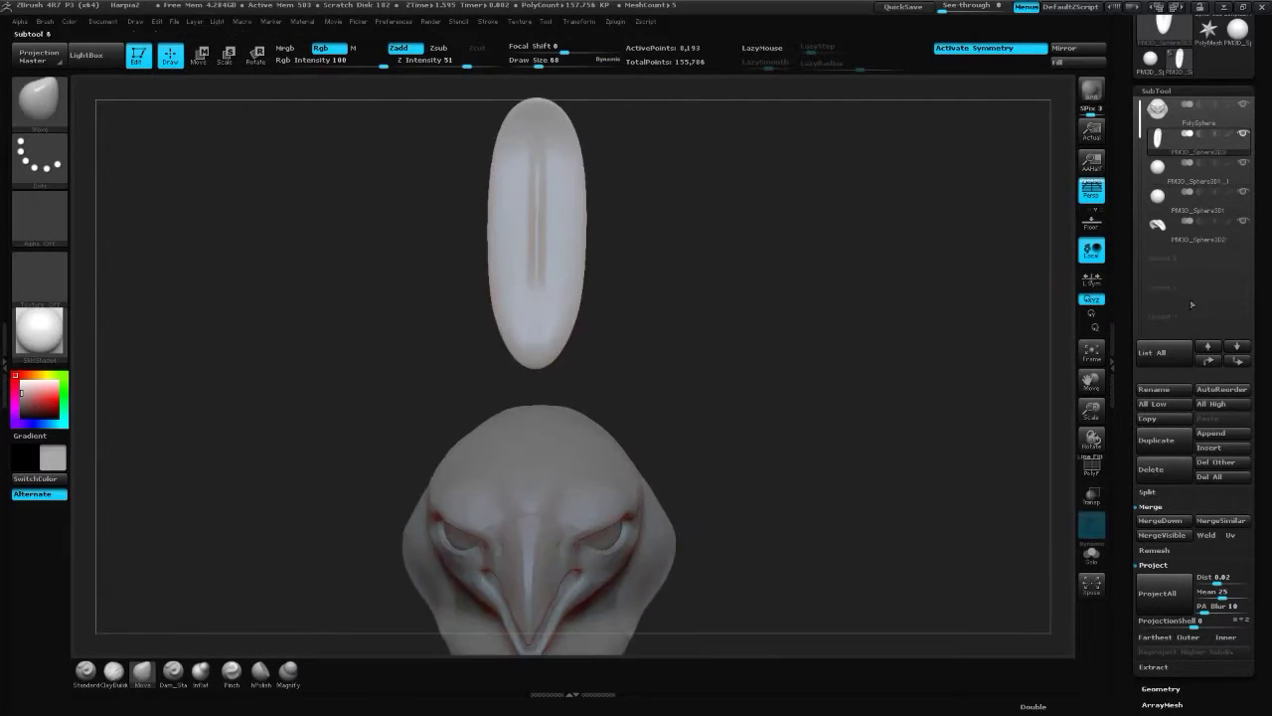
- Add a Cylinder3D subtool as the quill and fit it, scaled down, between the feather's base and the skull
click(1218, 450)
click(854, 464)
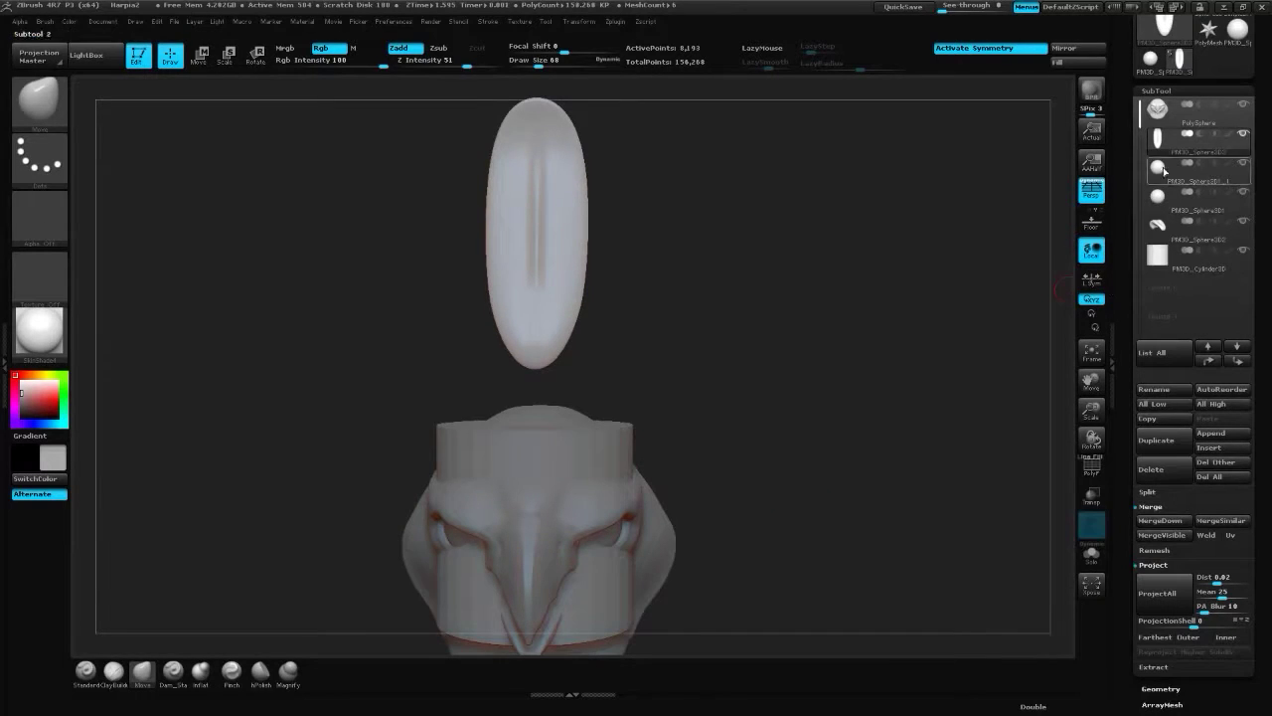
key(w)
drag(562, 548, 600, 400)
key(r)
scroll(1193, 398, down, 10)
click(1166, 211)
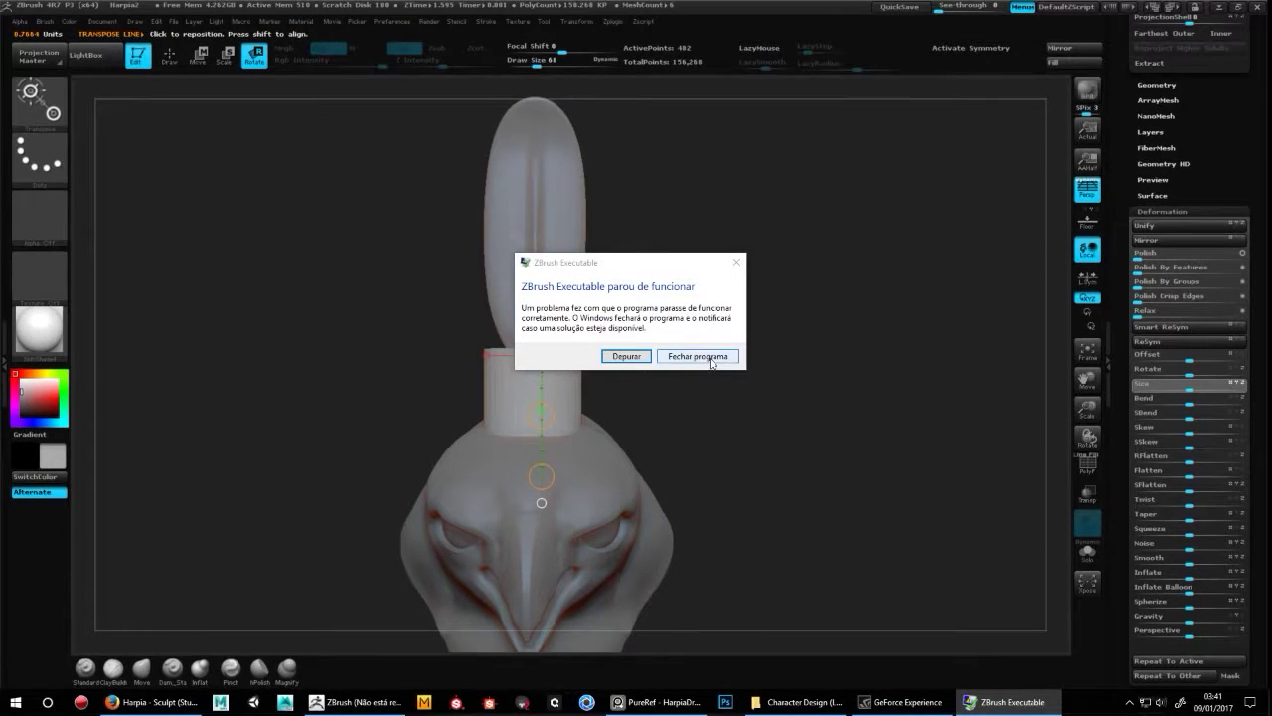
- Close the crashed program and reopen the Harpia2 project from the Sketchs3D (2horas) folder
click(712, 360)
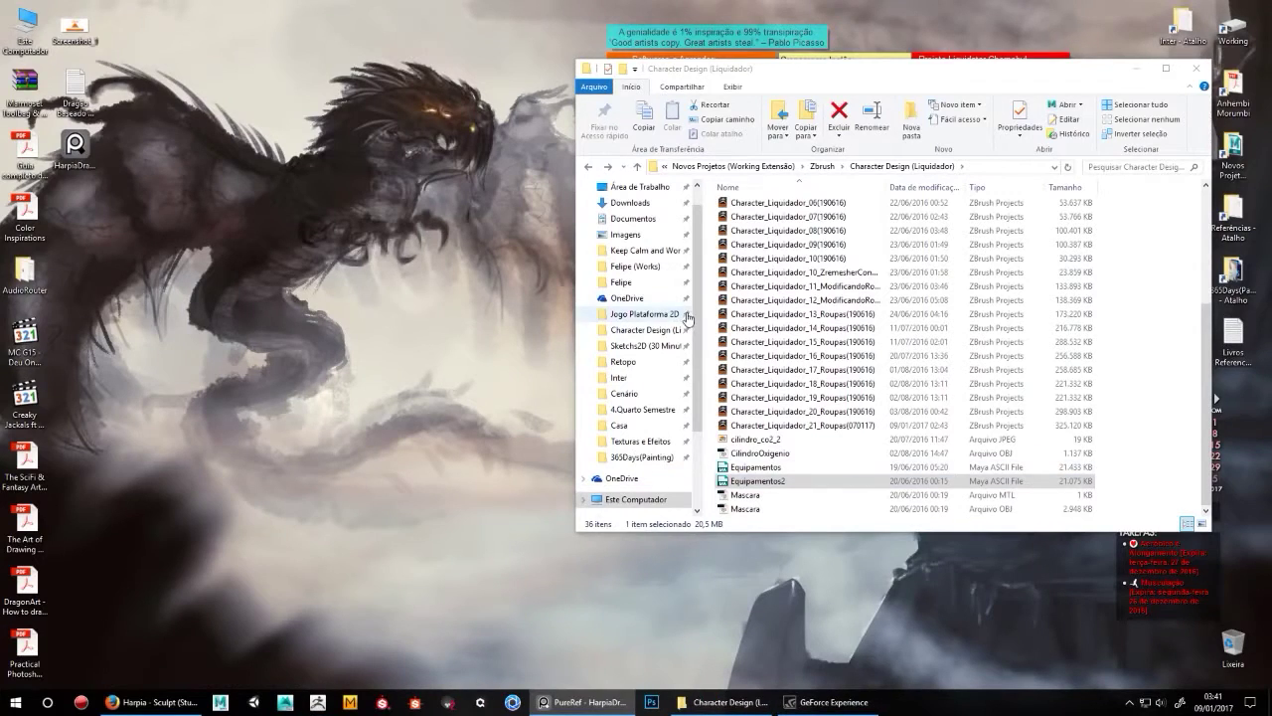
click(732, 166)
double_click(750, 305)
double_click(760, 258)
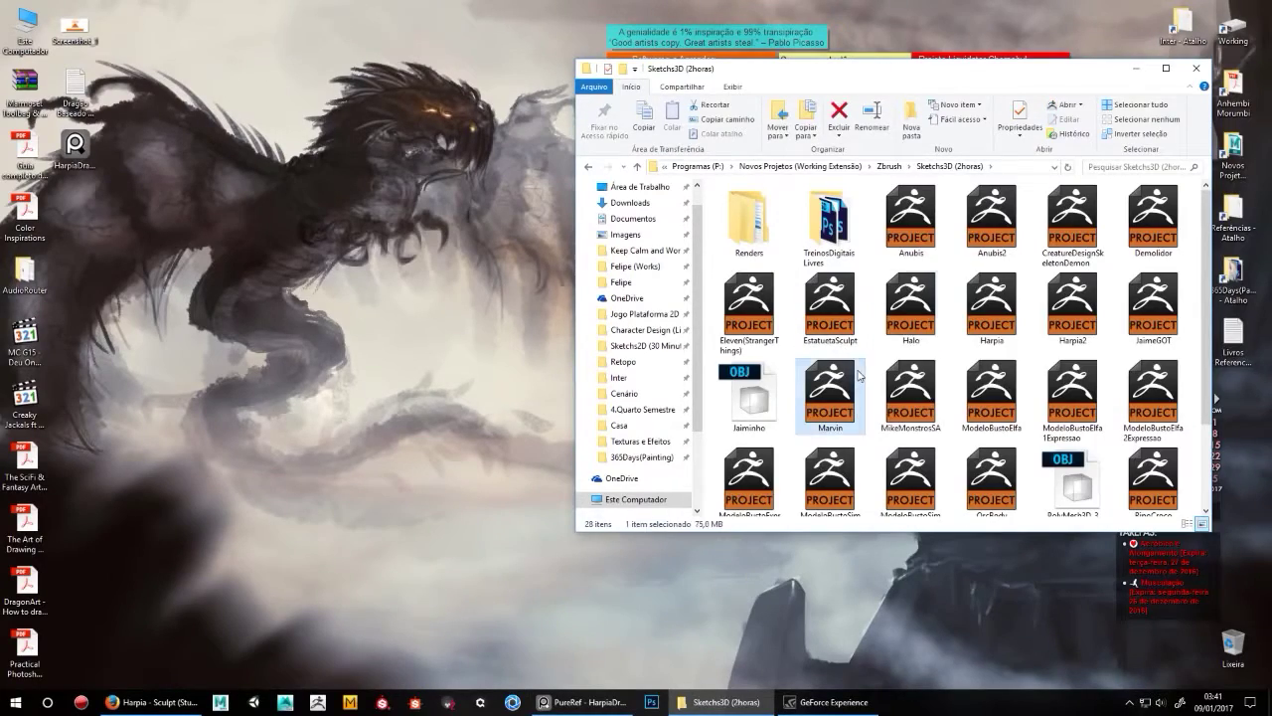
double_click(1072, 308)
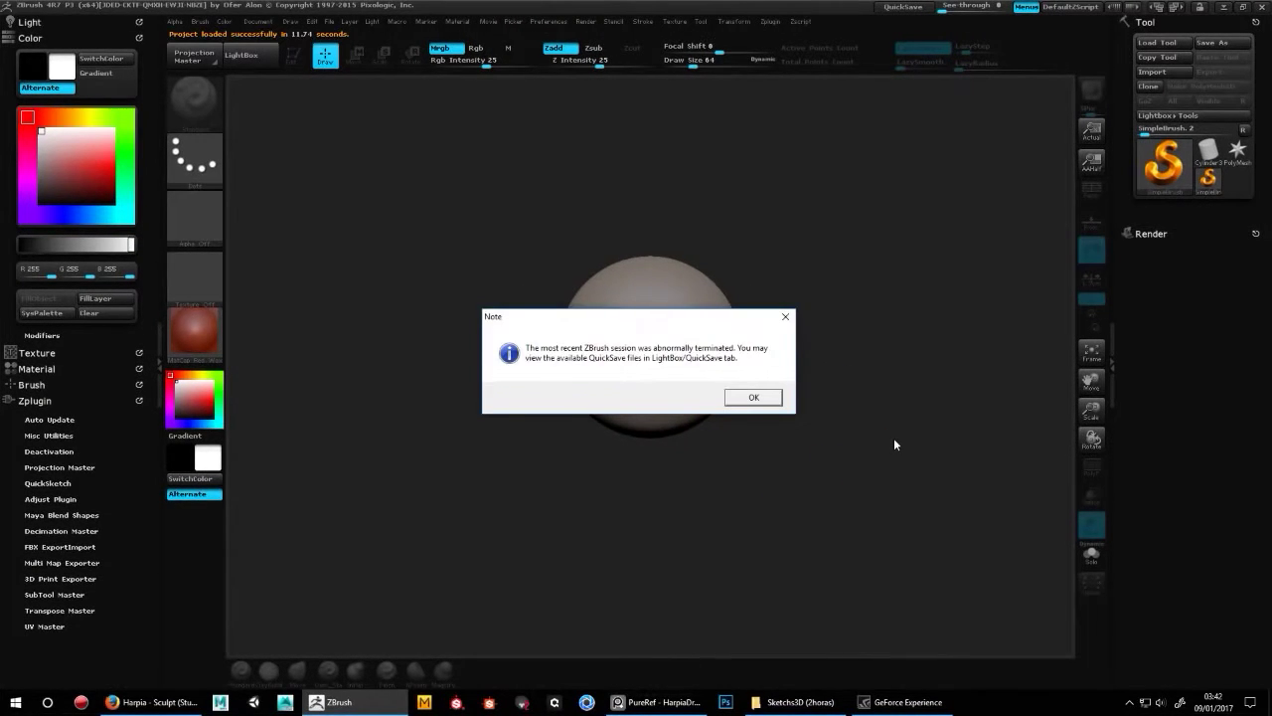
key(Return)
drag(891, 530, 583, 355)
- Adjust the cheeks below the eyes with the Move brush and save the project
key(b)
key(c)
key(b)
key(f)
key(b)
key(m)
key(v)
drag(894, 338, 831, 337)
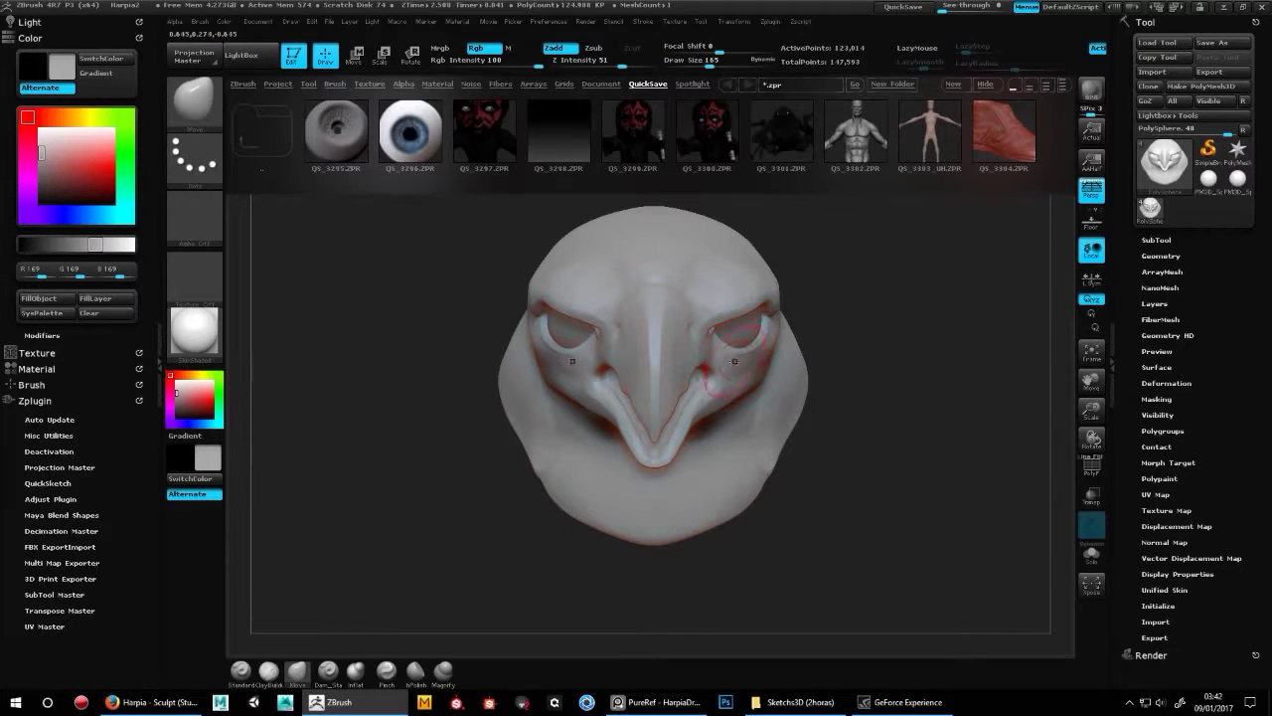
drag(765, 370, 795, 382)
key(ctrl+s)
click(795, 382)
click(673, 355)
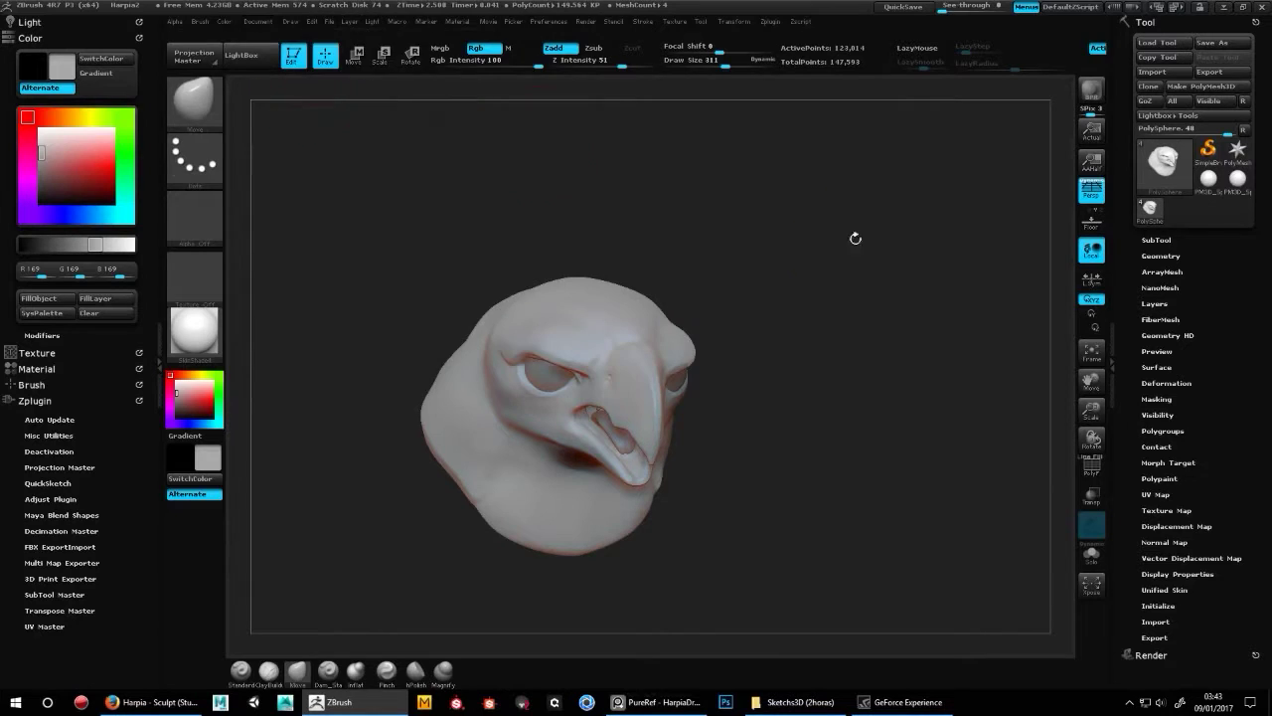
- Insert a new Sphere3D subtool after the head and move it above the top of the skull
click(1157, 240)
drag(974, 527, 935, 498)
click(1222, 596)
click(854, 464)
alt+drag(759, 487, 715, 517)
key(w)
mouse_move(612, 502)
mouse_down()
mouse_move(616, 230)
mouse_move(585, 289)
mouse_up()
- Stretch the sphere into a long blade tapering to a pointed base with the Move brush
key(q)
mouse_move(452, 297)
mouse_down()
mouse_move(651, 259)
mouse_move(738, 341)
mouse_move(491, 149)
mouse_move(492, 95)
mouse_move(509, 80)
mouse_move(597, 329)
mouse_move(583, 312)
mouse_up()
mouse_move(557, 378)
mouse_down()
mouse_move(554, 398)
mouse_move(578, 408)
mouse_move(559, 502)
mouse_move(582, 483)
mouse_move(587, 497)
mouse_up()
drag(656, 418, 557, 378)
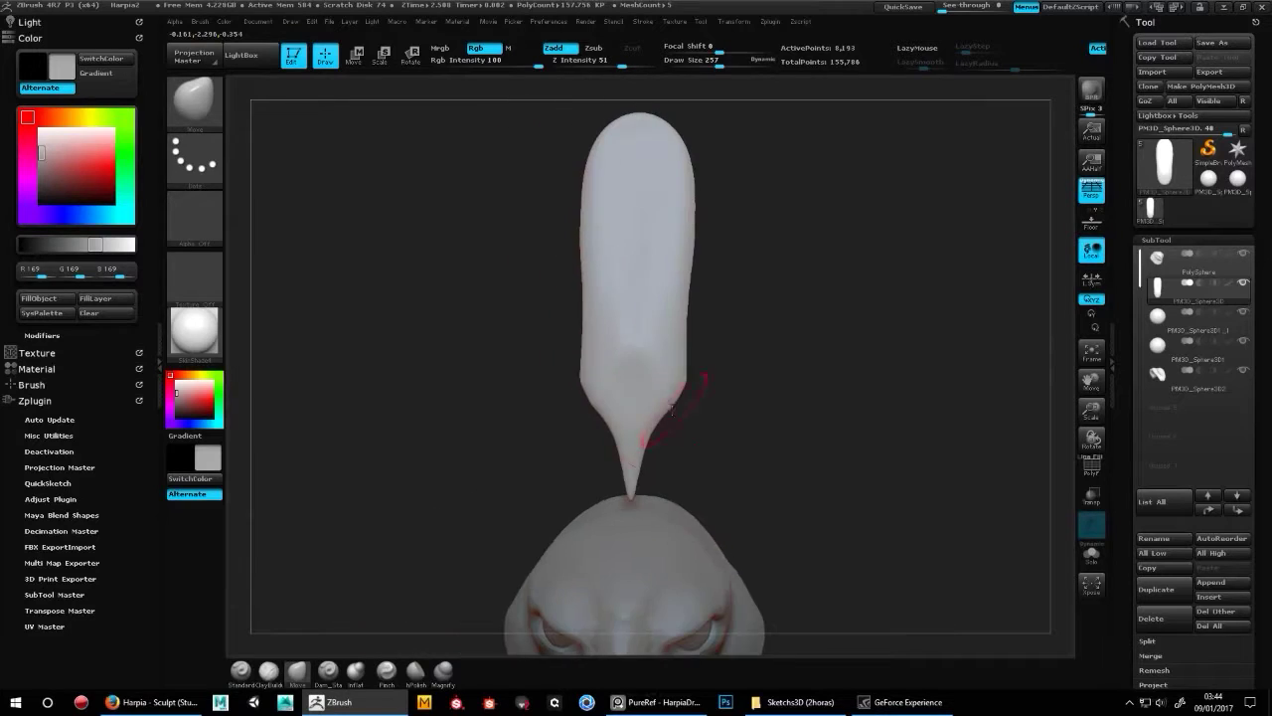
- Carve a central groove down the blade with Dam_Standard and flatten its surface with hPolish
key(b)
key(d)
key(s)
mouse_move(639, 132)
mouse_down()
mouse_move(636, 378)
mouse_move(623, 156)
mouse_up()
key(b)
key(h)
key(p)
- Adjust the blade's sides and its taper toward the base with the Move brush
key(b)
key(m)
key(v)
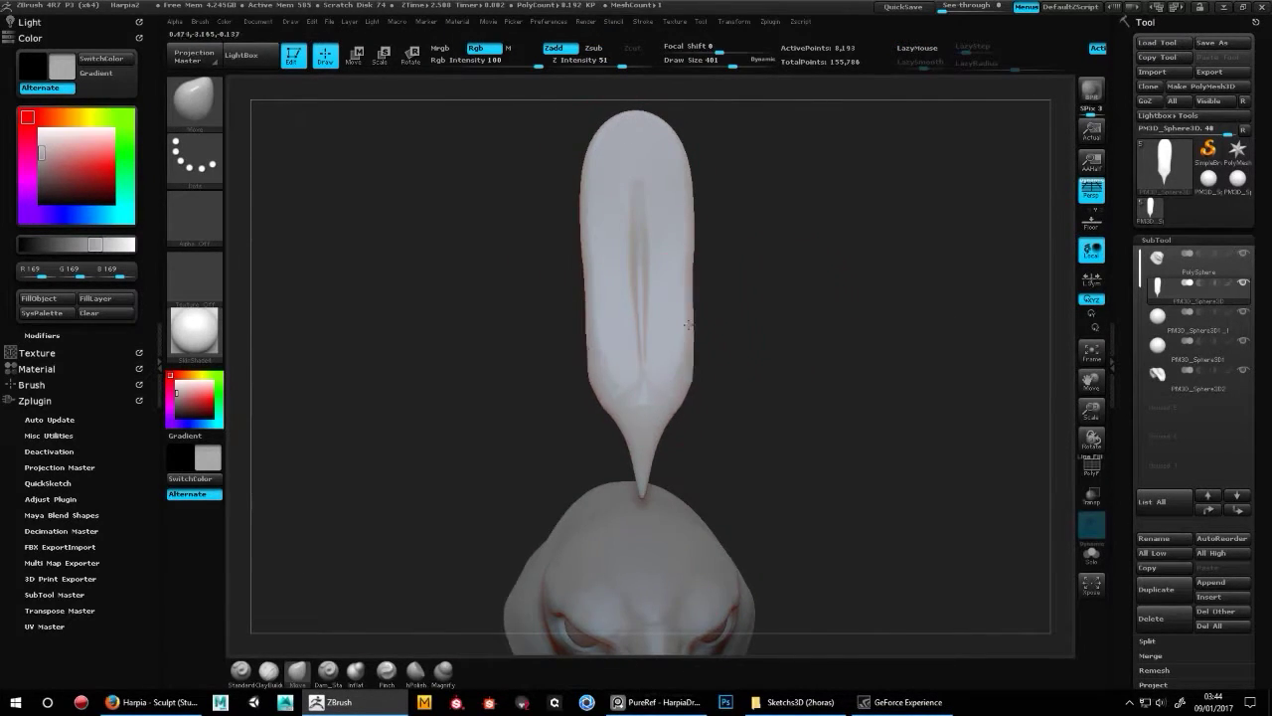
drag(682, 335, 647, 170)
mouse_move(689, 345)
mouse_down()
mouse_move(656, 467)
mouse_move(701, 451)
mouse_move(696, 427)
mouse_move(759, 355)
mouse_move(674, 392)
mouse_up()
key(b)
key(c)
key(b)
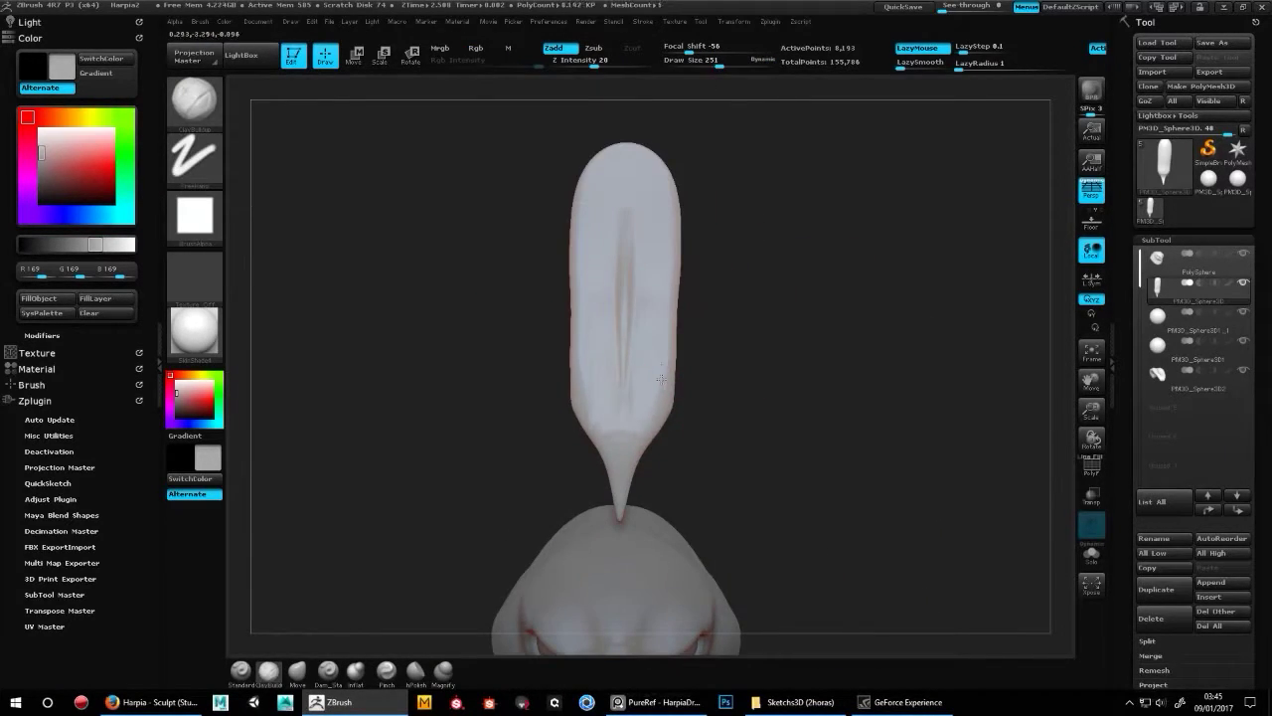
- Reshape the blade's outline with the Move brush and extend the central groove toward the base with Dam_Standard
key(b)
key(m)
key(v)
mouse_move(625, 218)
mouse_down()
mouse_move(804, 406)
mouse_move(582, 276)
mouse_up()
mouse_move(641, 400)
mouse_down()
mouse_move(606, 228)
mouse_move(733, 440)
mouse_move(615, 410)
mouse_up()
key(b)
key(d)
key(s)
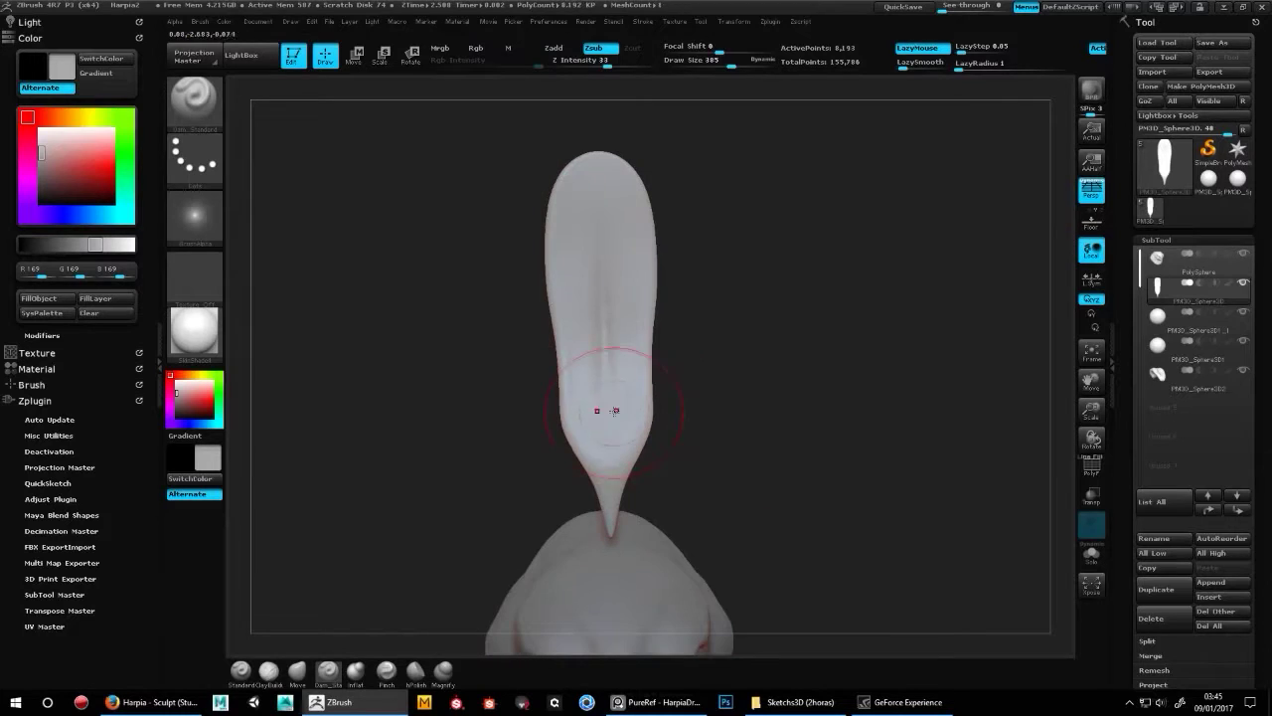
- Round the blade into a smooth leaf-like oval with the Move brush at draw size 530
key(b)
key(m)
key(v)
alt+drag(653, 369, 755, 230)
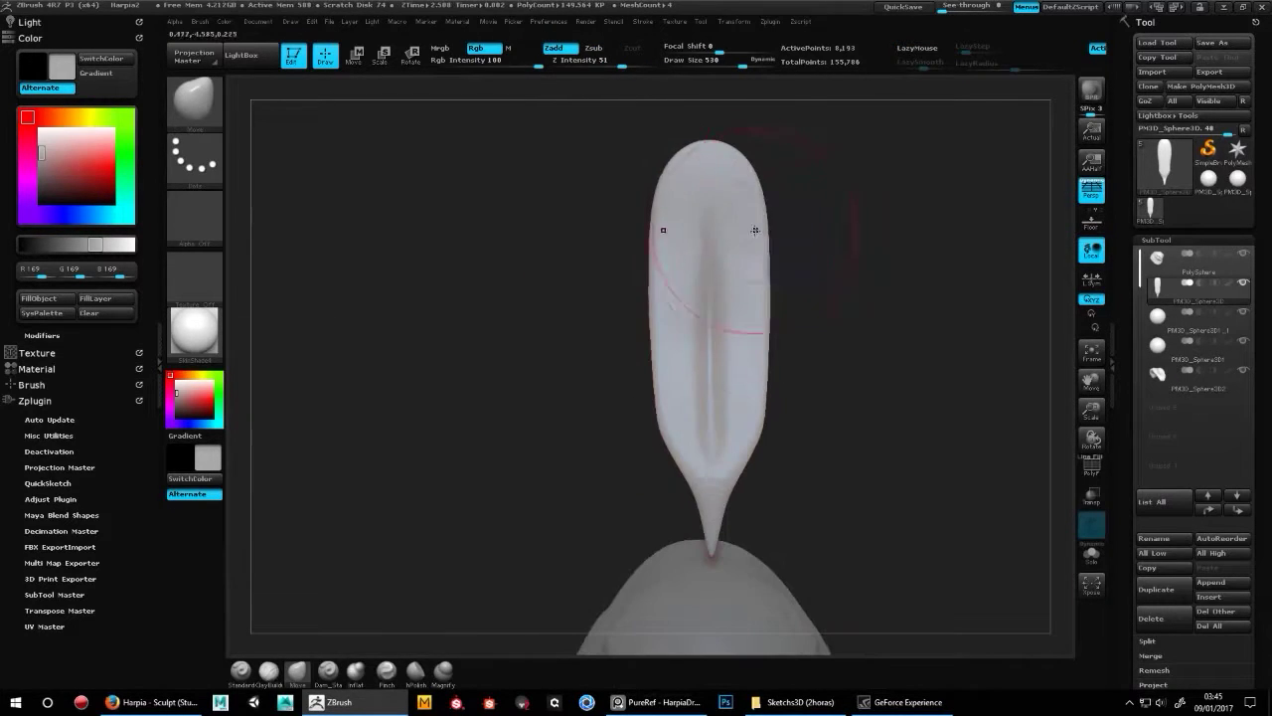
alt+drag(762, 161, 748, 235)
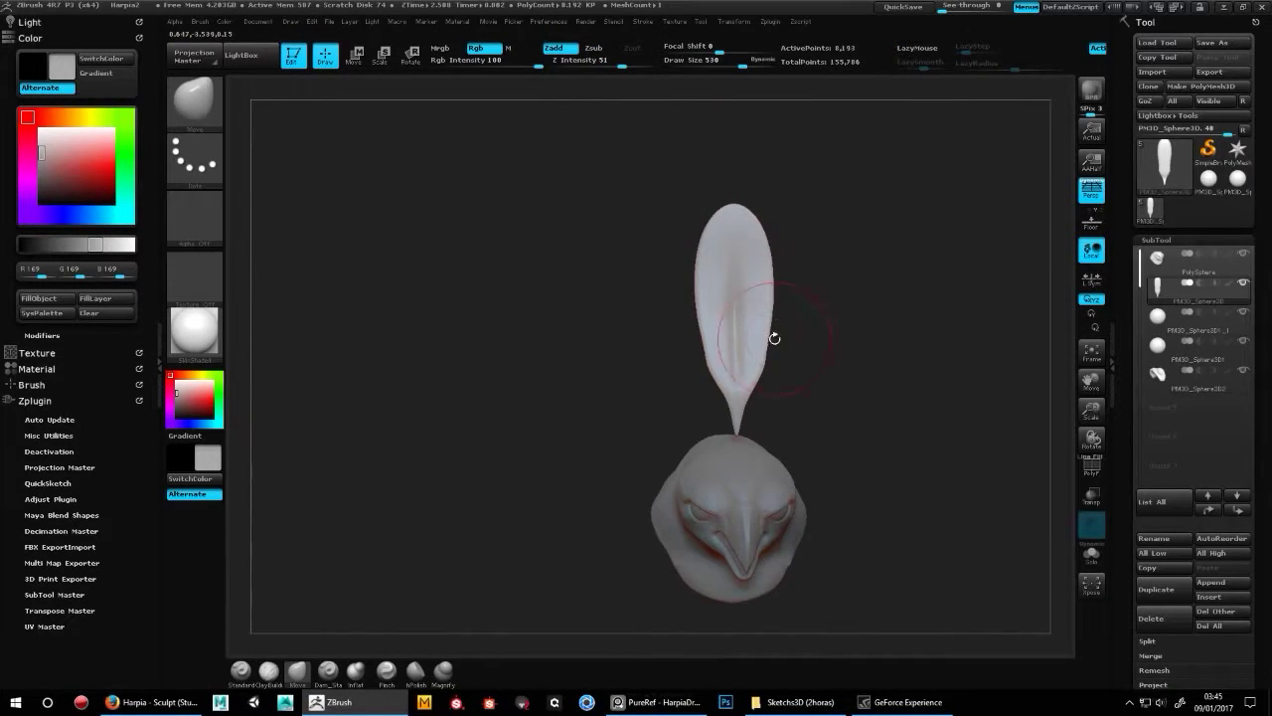
alt+drag(774, 339, 606, 279)
- Deepen the creases around the feather's central shaft and lower blade with Dam_Standard
key(b)
key(d)
key(s)
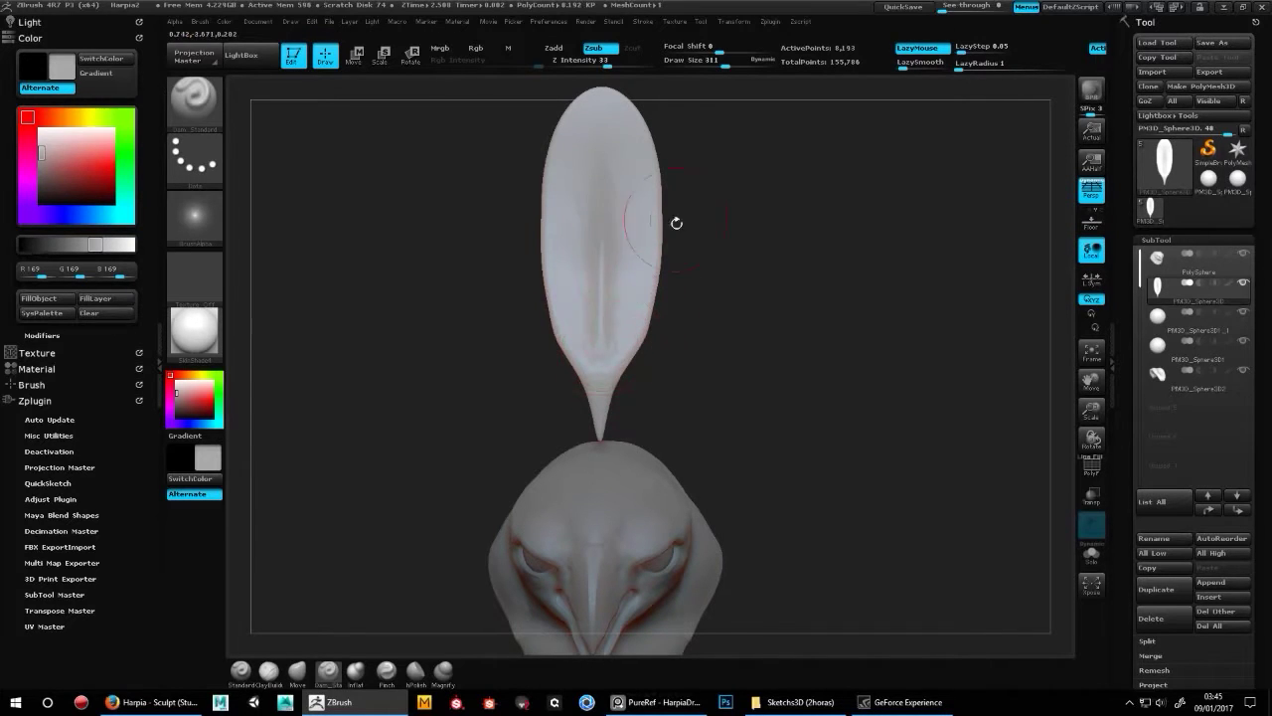
mouse_move(618, 383)
alt+mouse_down()
mouse_move(583, 378)
mouse_move(609, 445)
mouse_move(589, 530)
mouse_move(670, 460)
alt+mouse_up()
- Thicken the pointed base into a blunt quill with the Standard brush and flatten it with hPolish at draw size 186
key(b)
key(s)
key(t)
key(b)
key(Escape)
key(b)
key(h)
key(p)
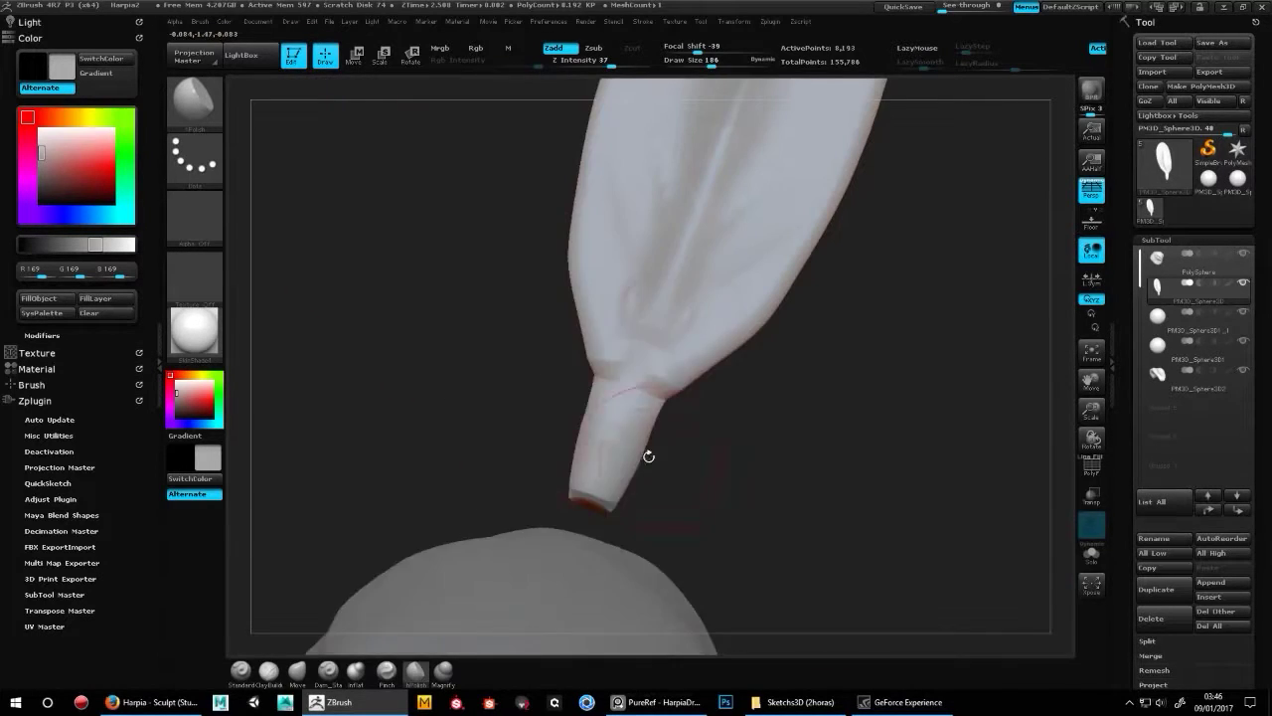
- Tighten the quill with the Pinch brush and round its volume with the Inflate brush
key(b)
key(p)
key(i)
key(s)
drag(622, 404, 705, 454)
key(b)
key(i)
key(n)
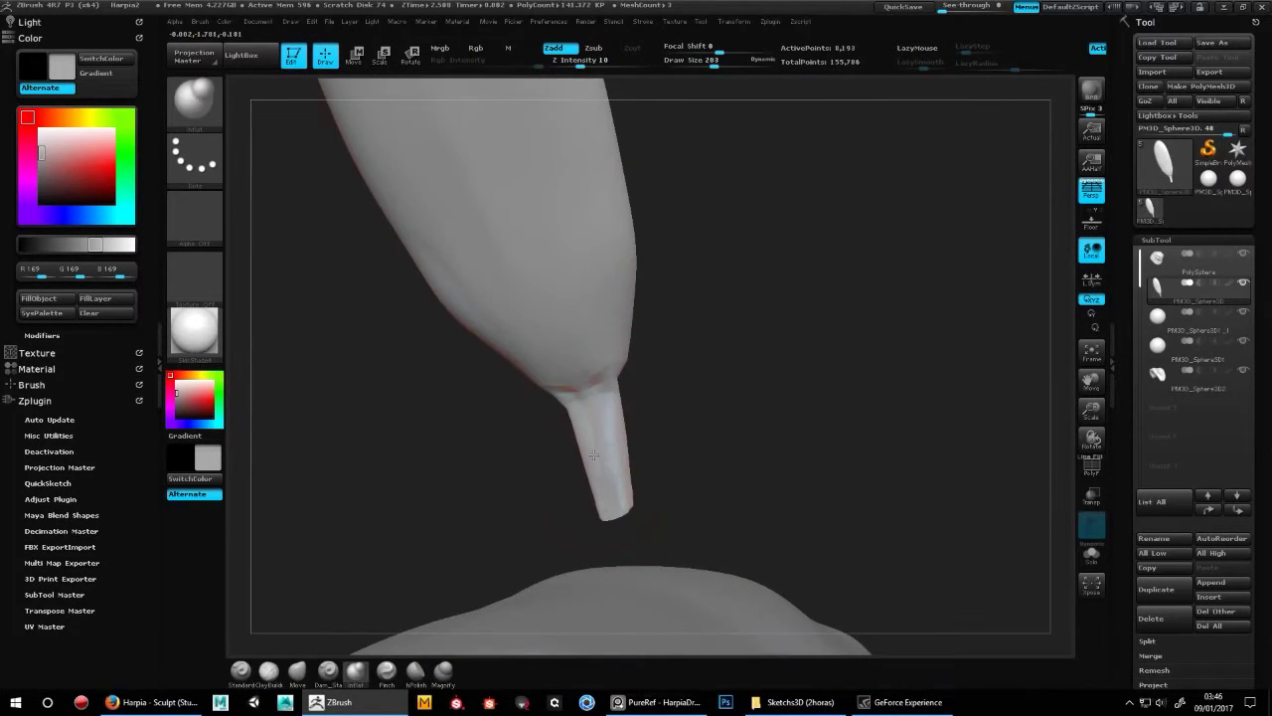
mouse_move(604, 450)
mouse_down()
mouse_move(659, 483)
mouse_move(651, 503)
mouse_move(609, 459)
mouse_move(625, 478)
mouse_move(610, 420)
mouse_move(709, 332)
mouse_move(974, 382)
mouse_up()
- Refine the quill into a slender stem below the blade with the Pinch and Move brushes
key(b)
key(p)
key(i)
key(b)
key(m)
key(v)
key(f)
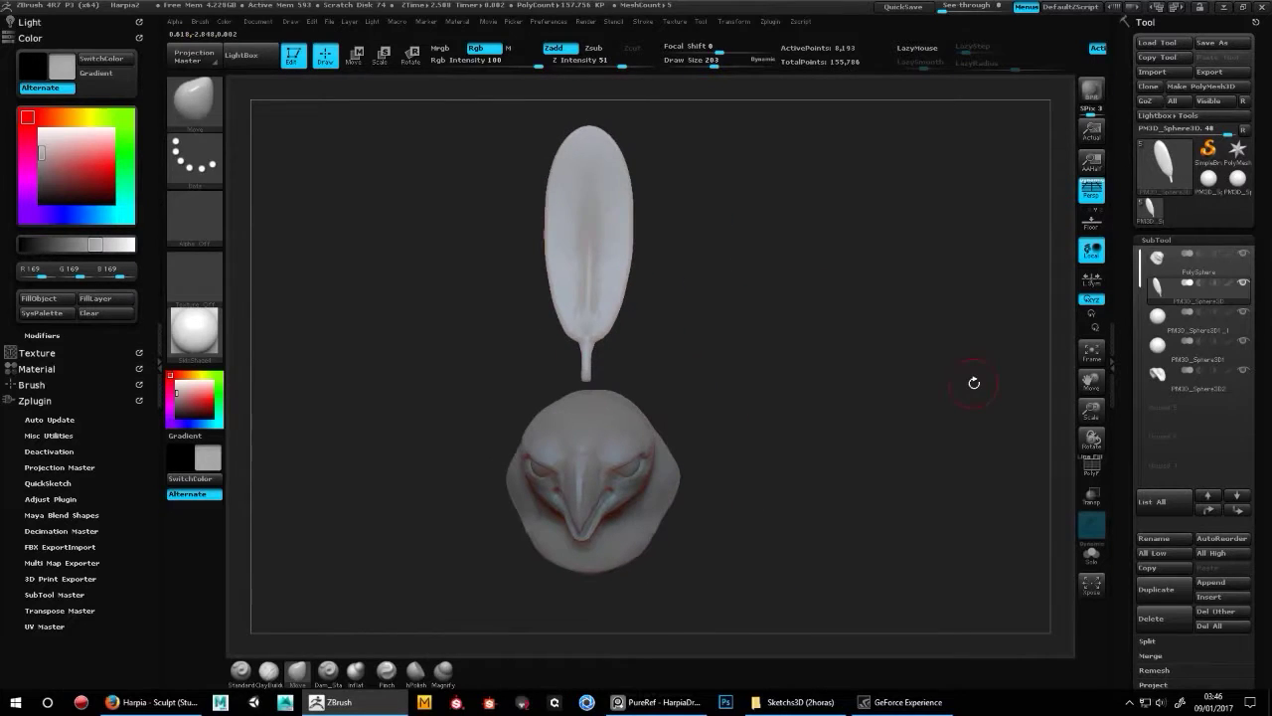
- Remesh the feather with ZRemesher and raise it to subdivision level 2
click(1163, 241)
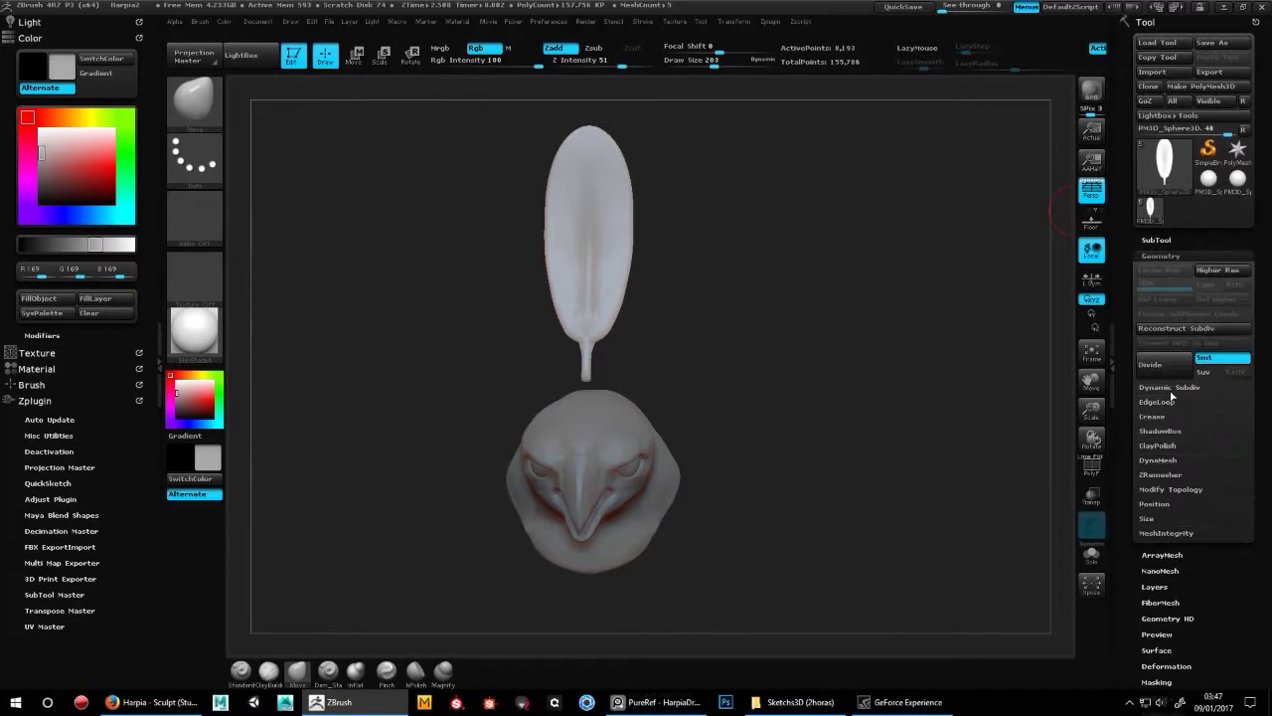
click(1158, 461)
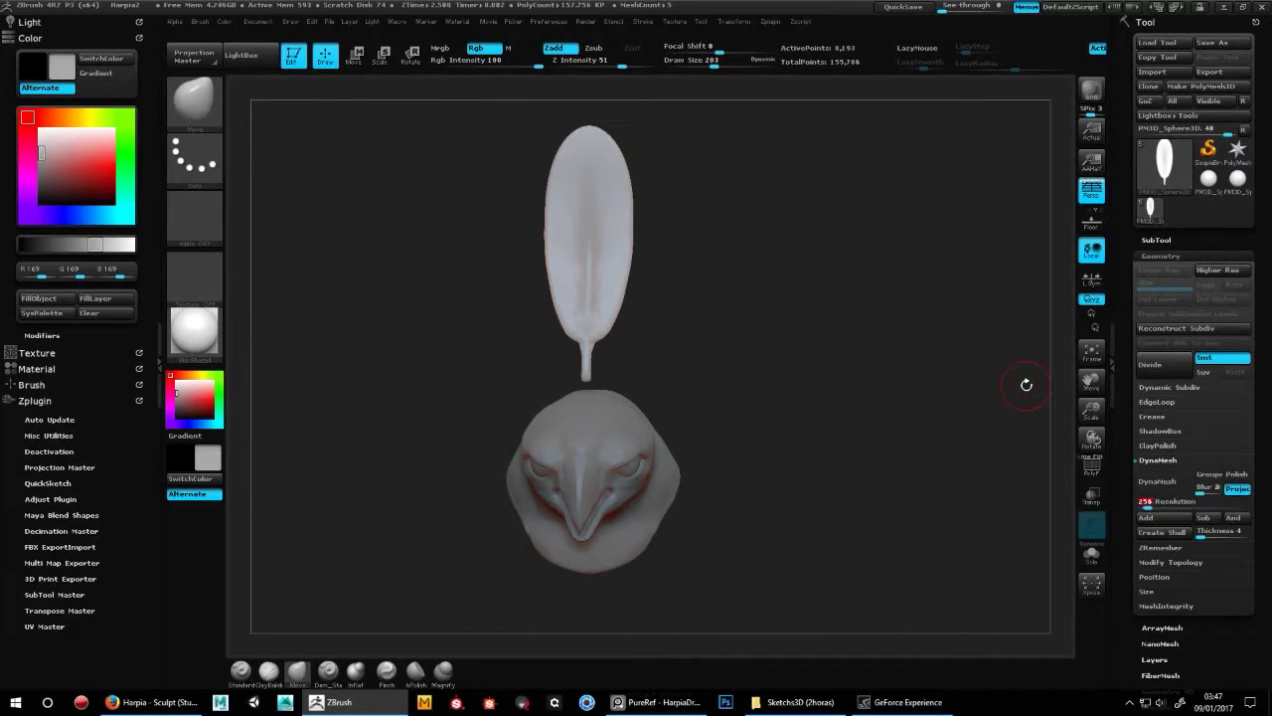
mouse_move(582, 270)
mouse_down()
mouse_move(747, 241)
mouse_move(774, 381)
mouse_up()
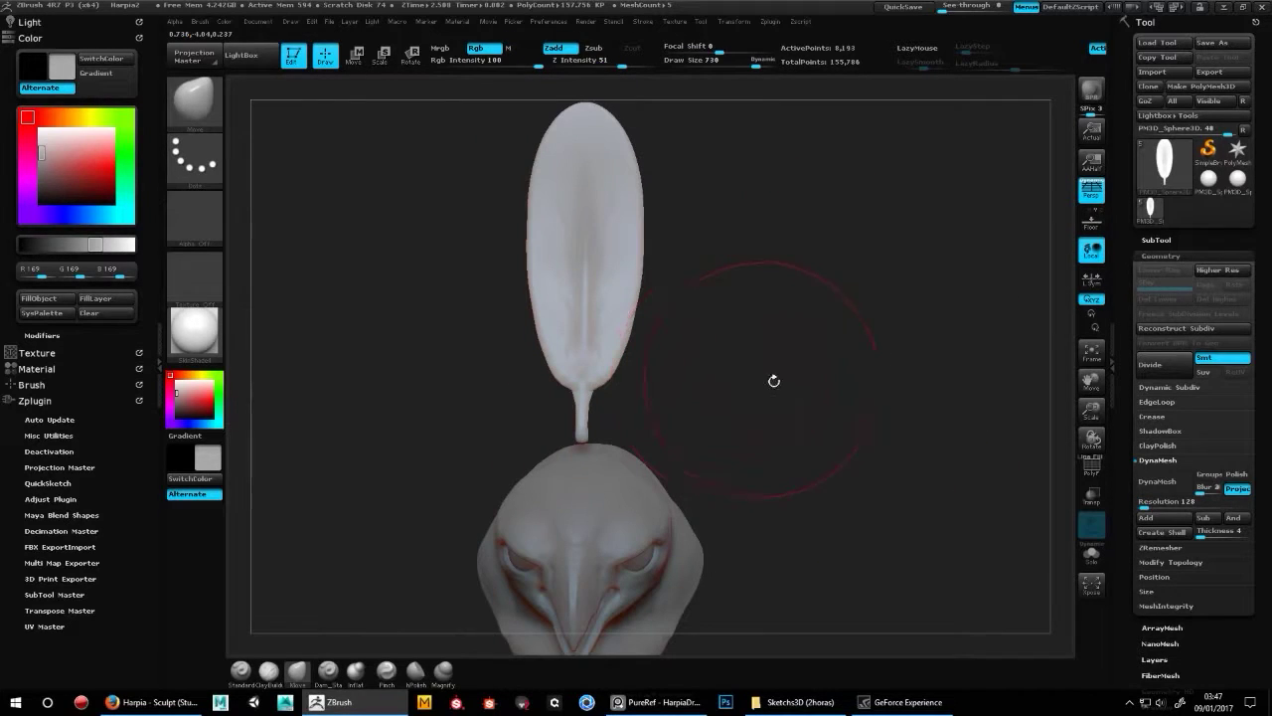
click(1165, 548)
key(shift+f)
drag(809, 423, 741, 341)
key(shift+f)
alt+click(634, 442)
mouse_move(818, 352)
mouse_down()
mouse_move(774, 368)
mouse_move(943, 378)
mouse_up()
key(Up)
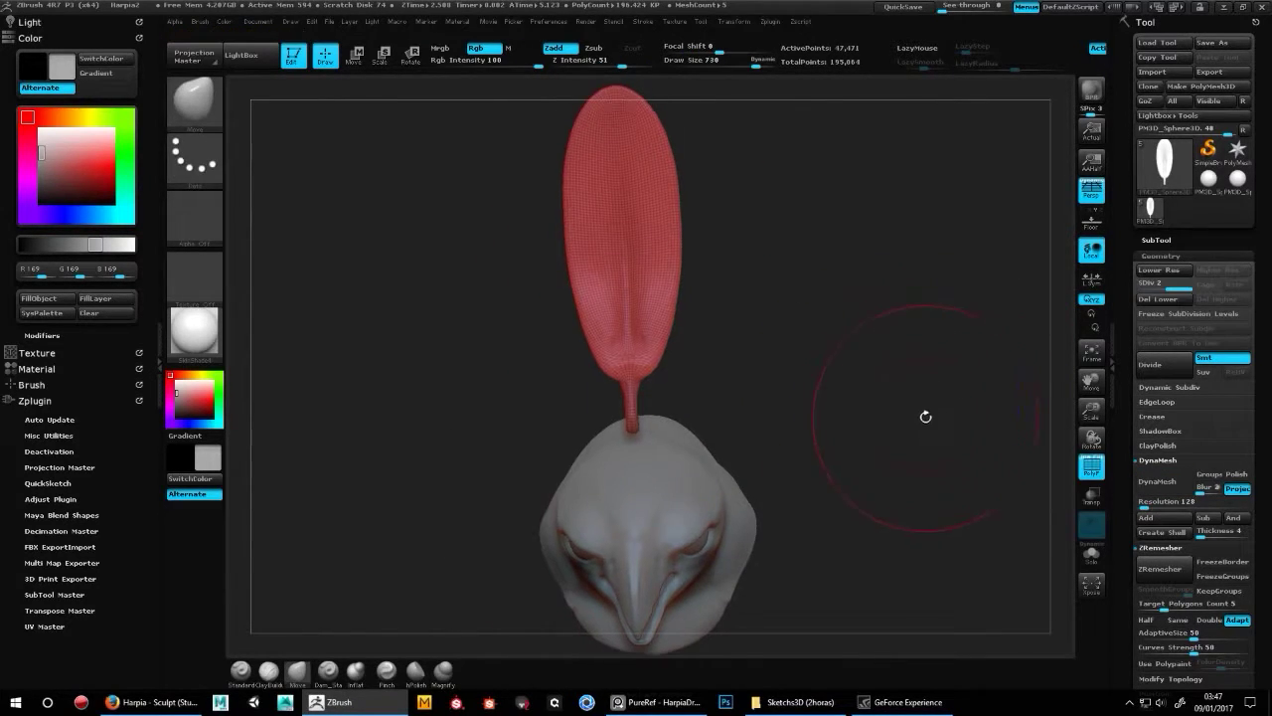
- Save the project with the remeshed feather
click(1161, 255)
drag(900, 505, 806, 285)
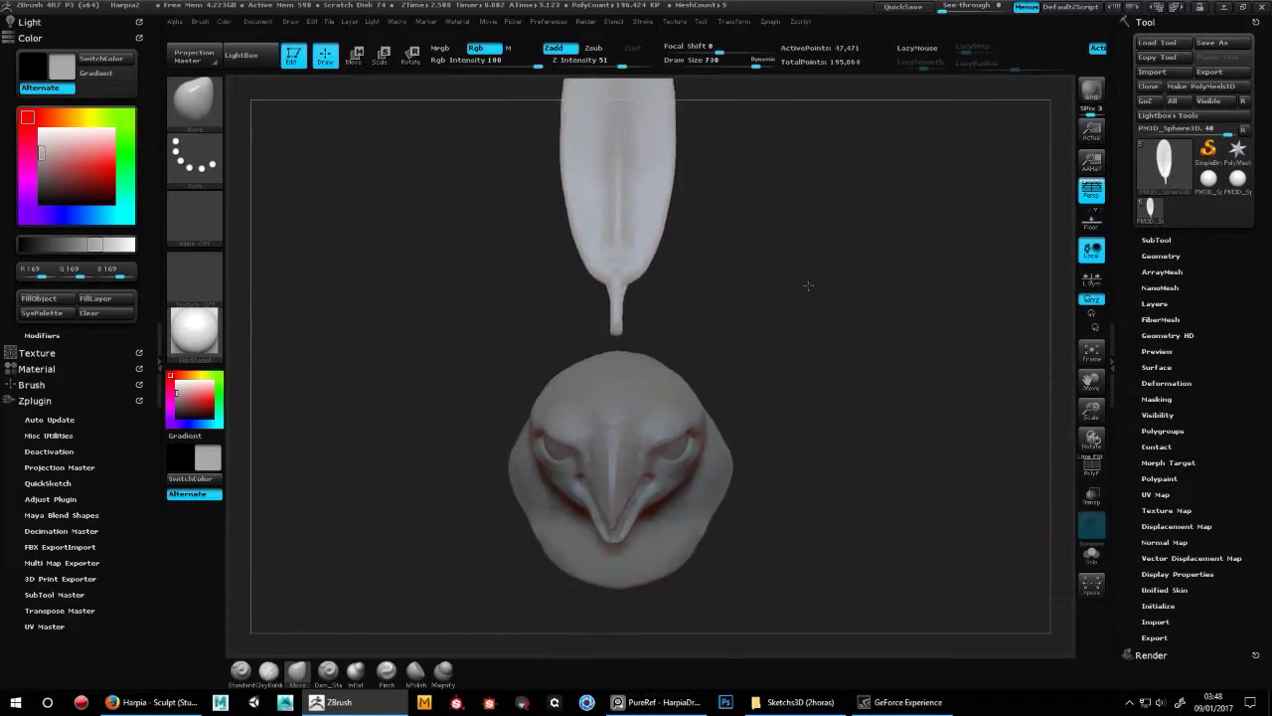
key(ctrl+s)
click(782, 376)
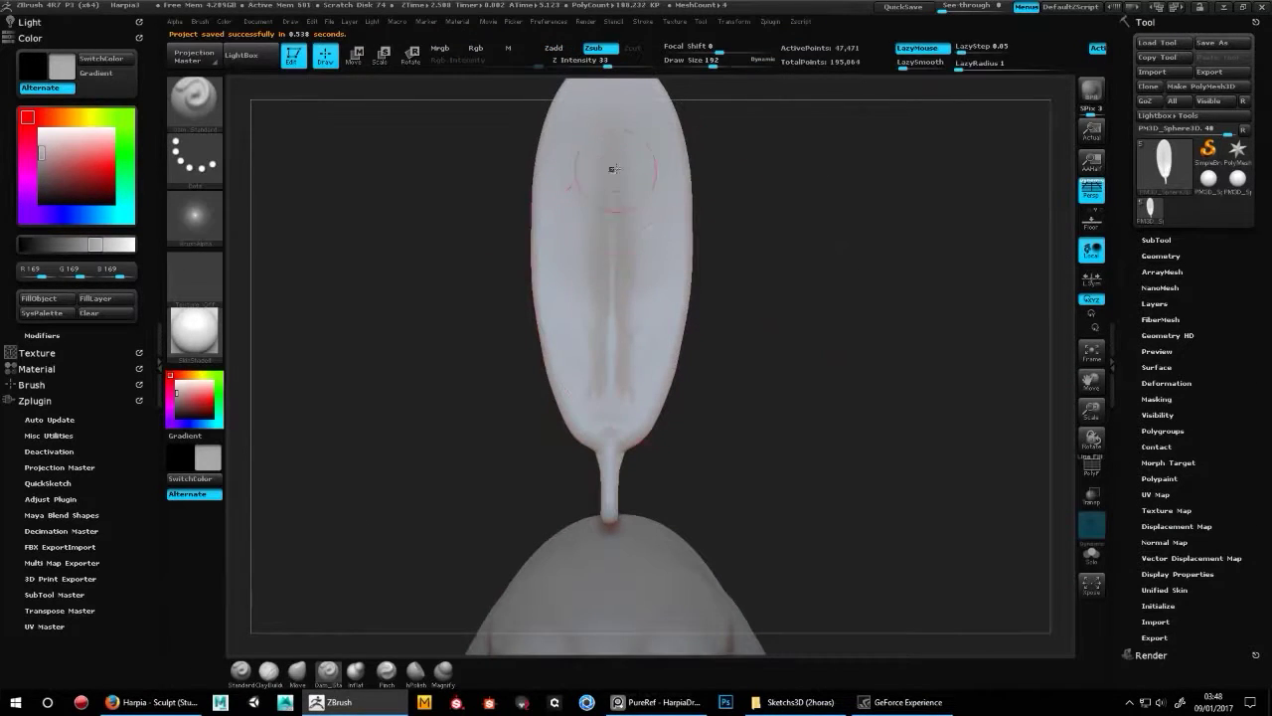
- Define the feather's central shaft with Dam_Standard and build up slanted barbs with ClayBuildup at draw size 192
mouse_move(619, 308)
mouse_down()
mouse_move(639, 339)
mouse_move(652, 289)
mouse_move(627, 379)
mouse_up()
key(b)
key(c)
key(b)
drag(706, 233, 727, 239)
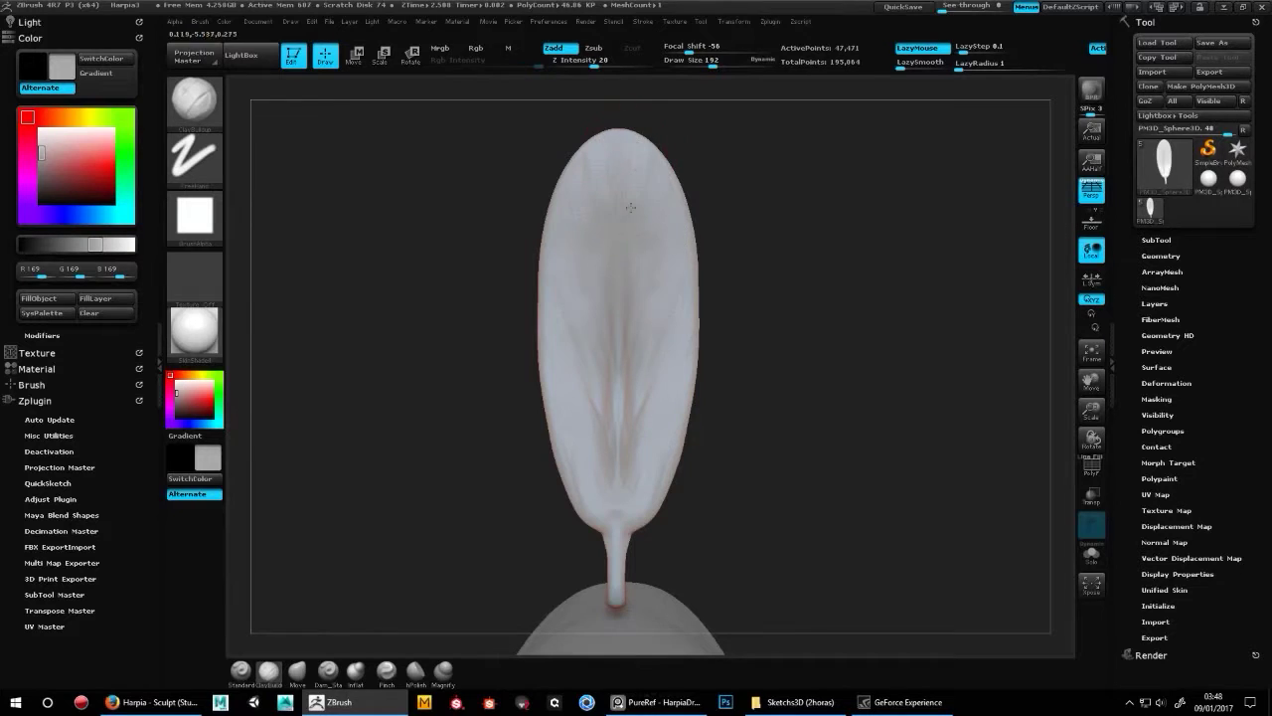
key(shift)
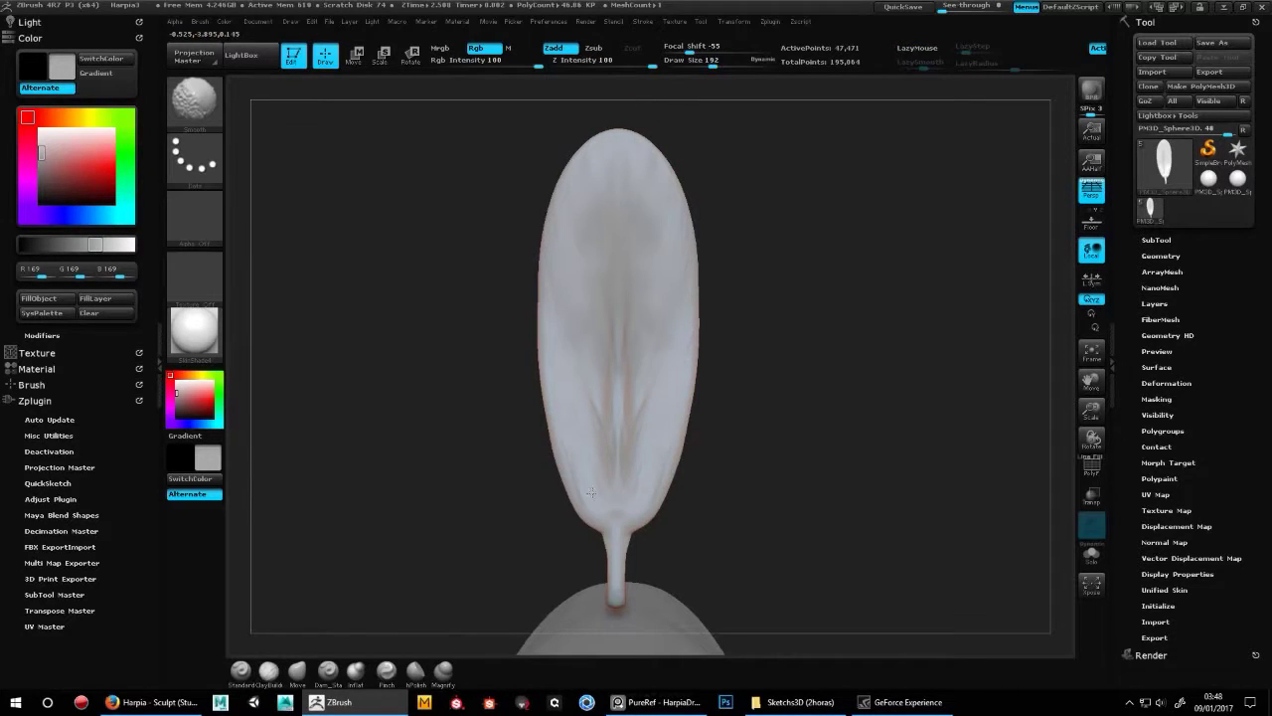
- Carve fine slanted barb lines beside the central shaft with Dam_Standard at draw size 126
key(b)
key(d)
key(s)
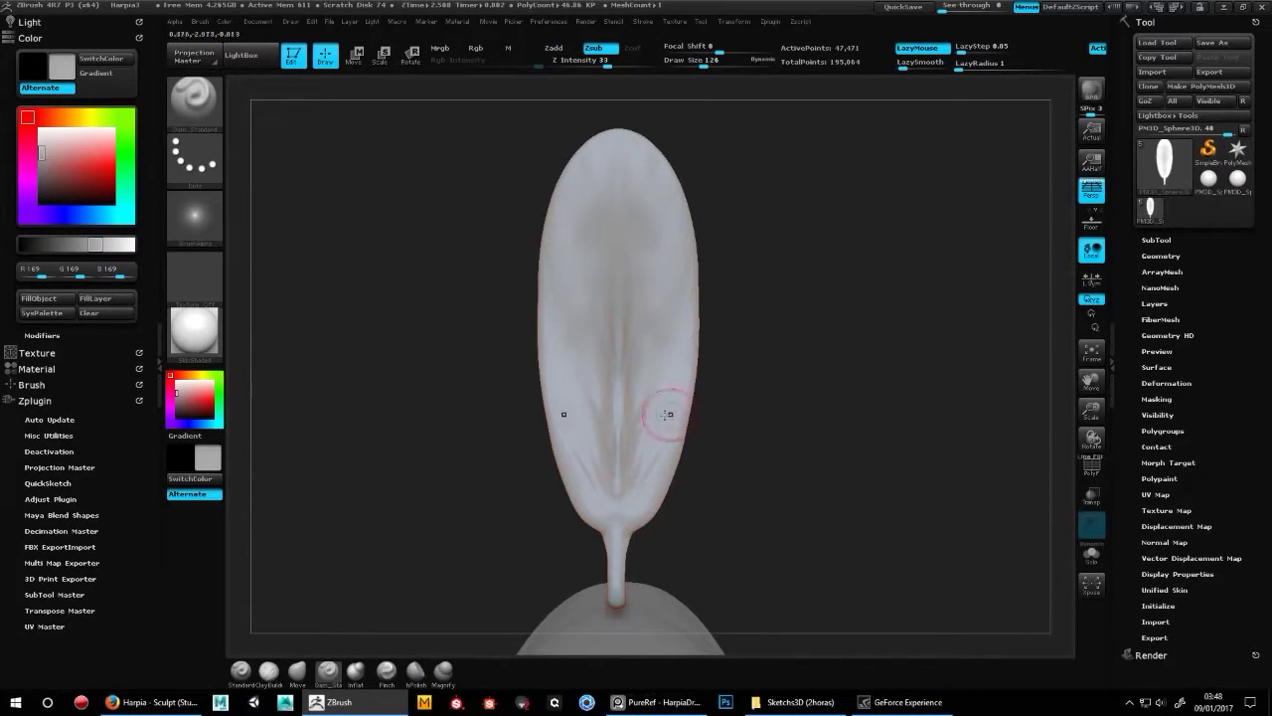
- Soften and flatten the barbs along the blade with hPolish at draw size 126
key(b)
key(h)
key(p)
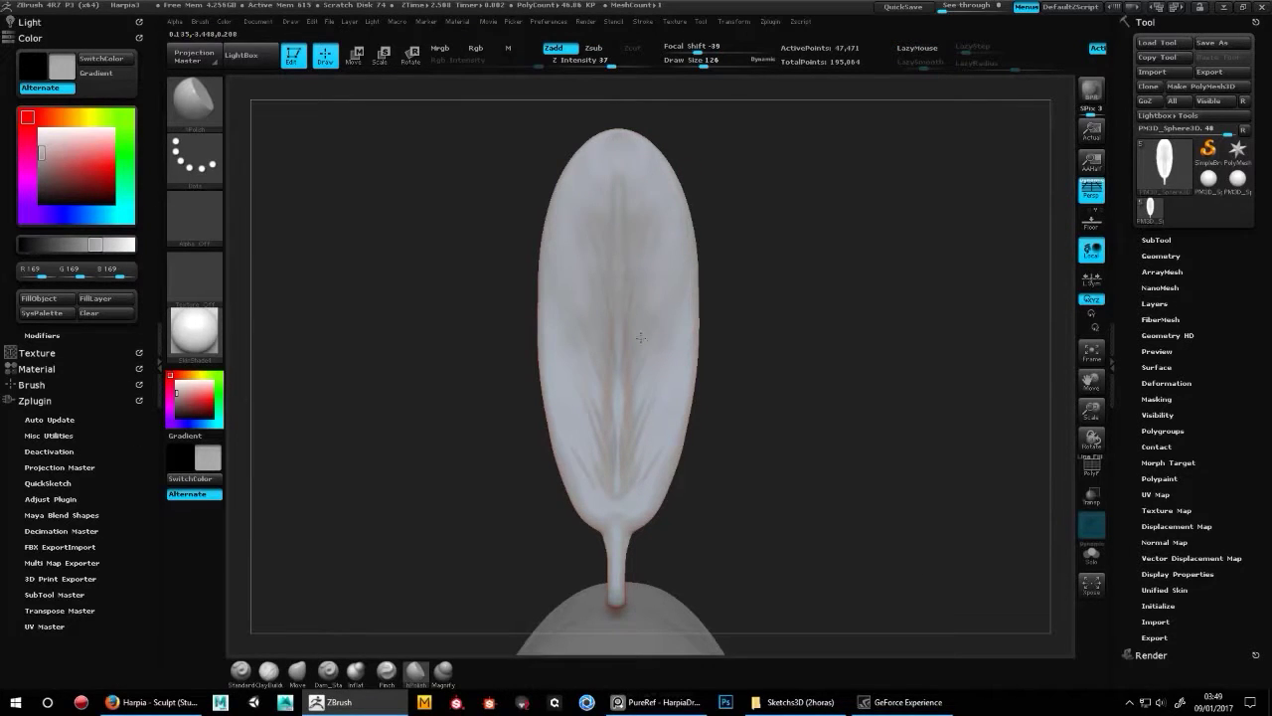
key(alt+Tab)
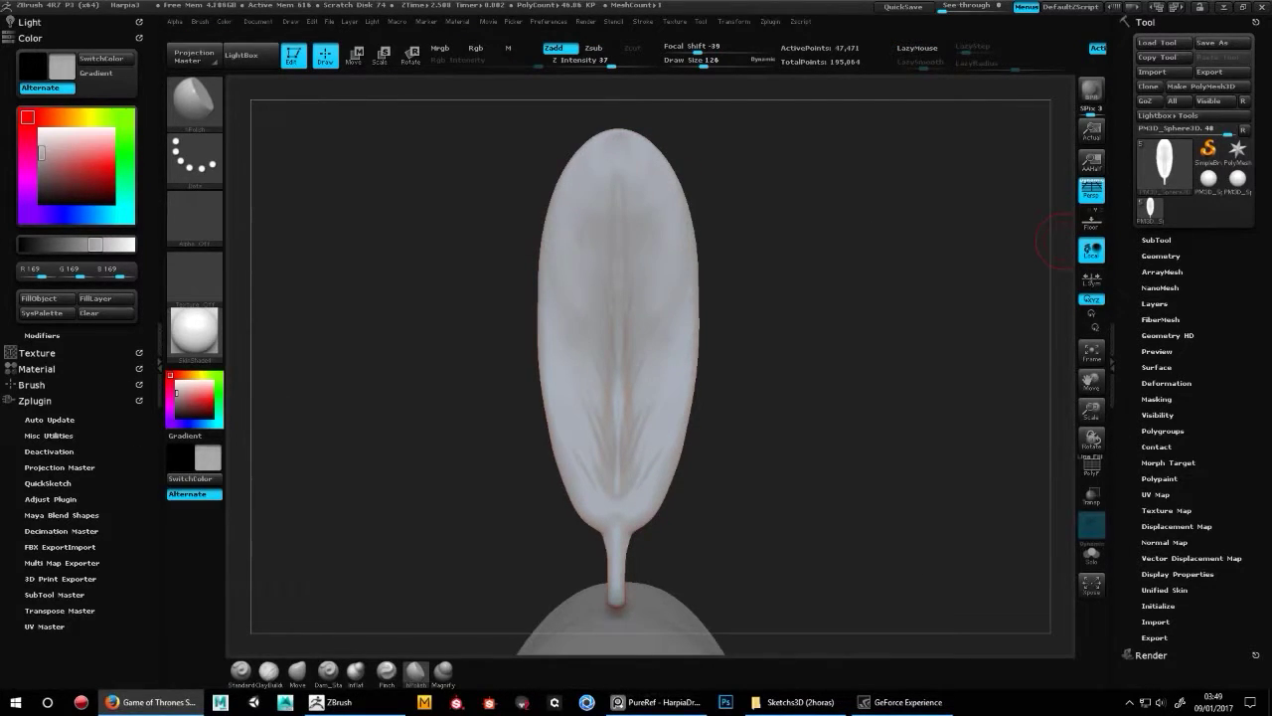
key(alt+Tab)
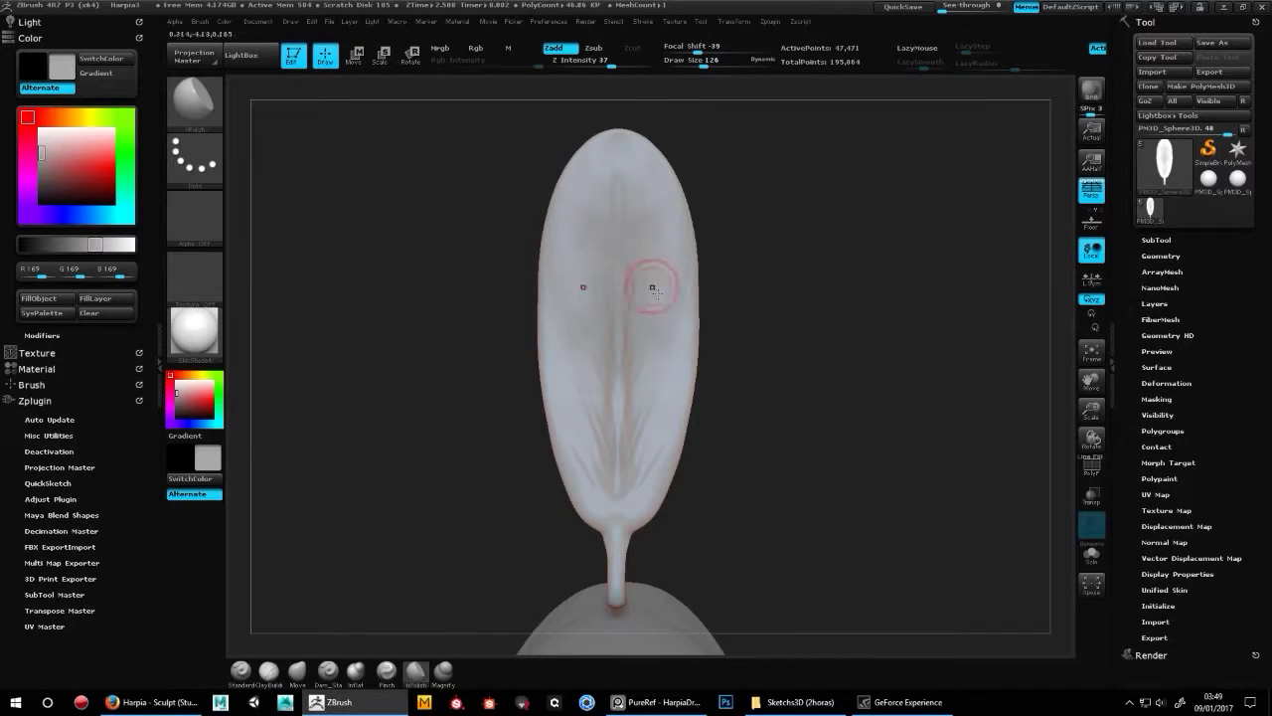
drag(653, 285, 598, 520)
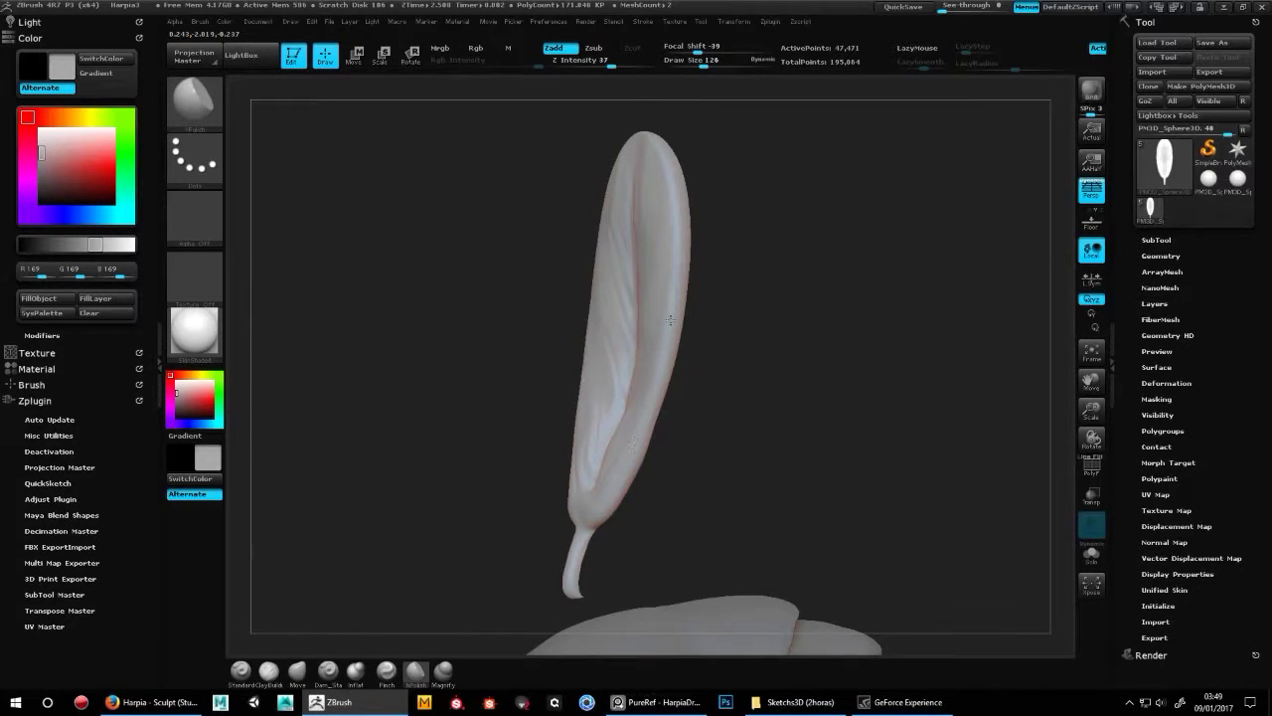
- Shape notched barb clumps along the feather blade's side edges with hPolish, reducing the draw size to 53
mouse_move(648, 138)
mouse_down()
mouse_move(730, 352)
mouse_move(618, 365)
mouse_up()
mouse_move(628, 317)
alt+mouse_down()
mouse_move(651, 269)
mouse_move(568, 316)
alt+mouse_up()
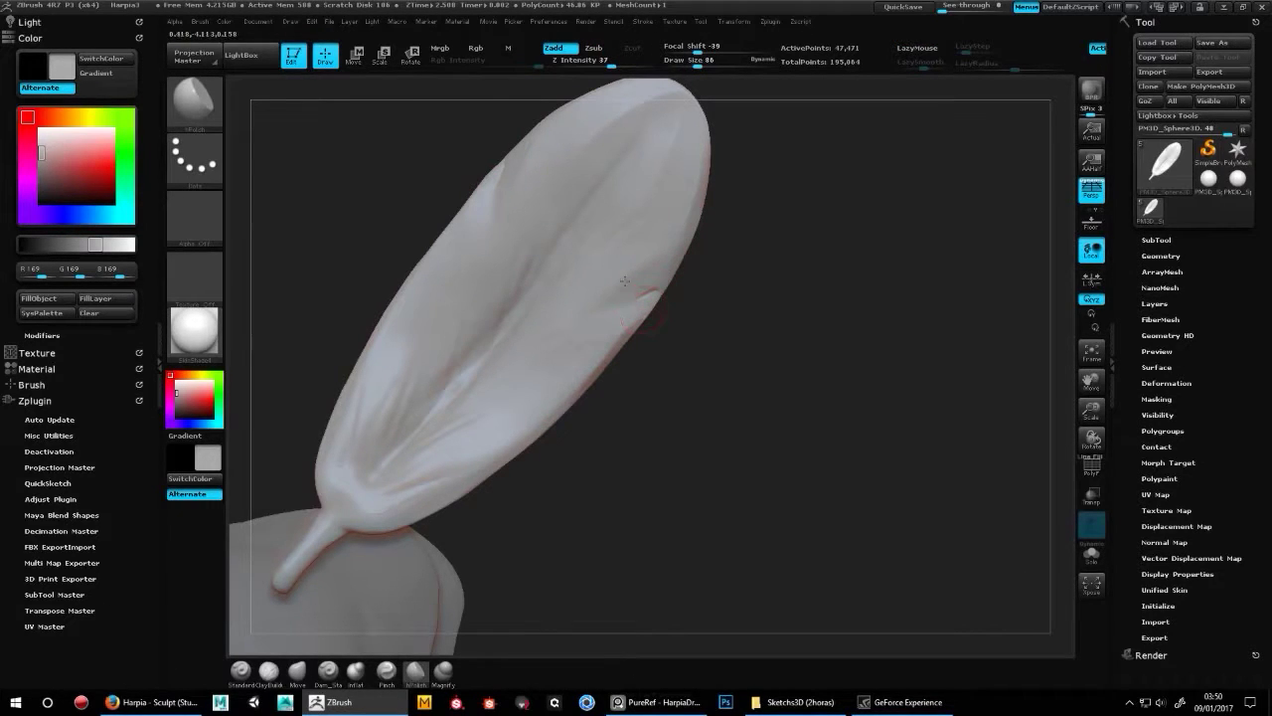
mouse_move(677, 243)
alt+mouse_down()
mouse_move(576, 321)
mouse_move(564, 312)
alt+mouse_up()
key(s)
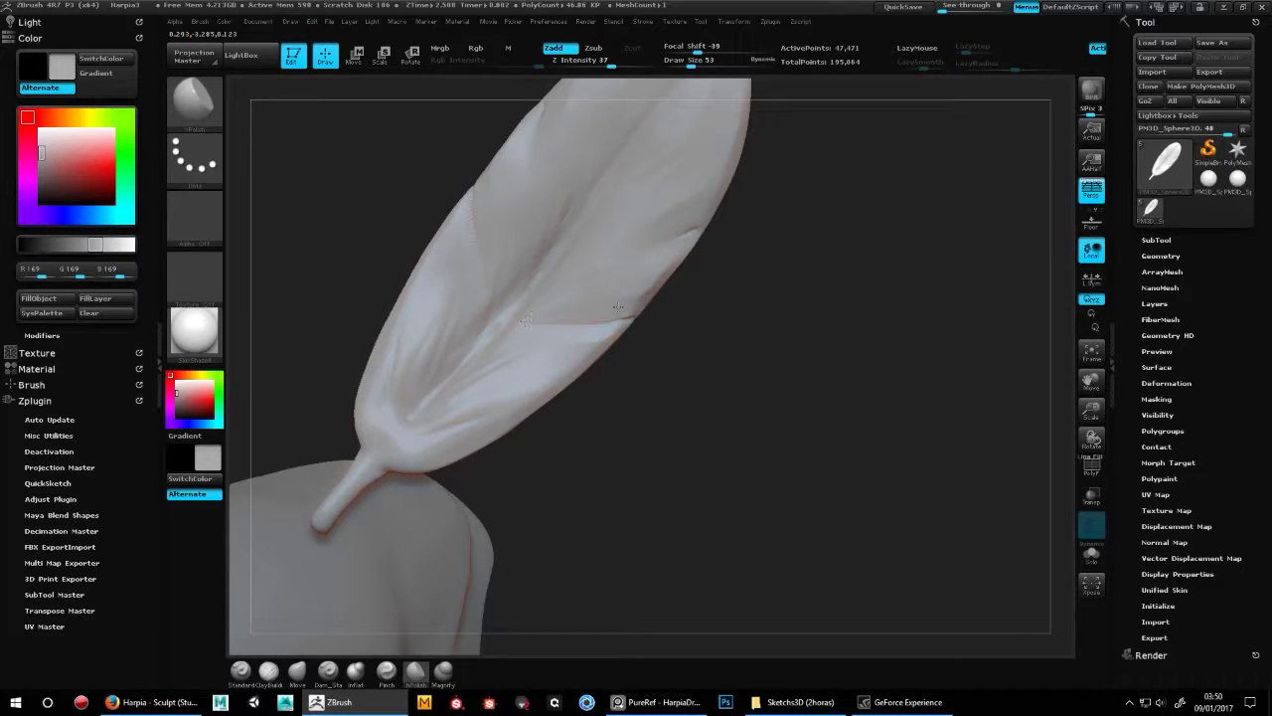
- Carve slanted splits in the barbs near the feather's base with Dam_Standard and flatten around them with hPolish at draw size 78
key(b)
key(d)
key(s)
drag(579, 361, 552, 378)
key(b)
key(h)
key(p)
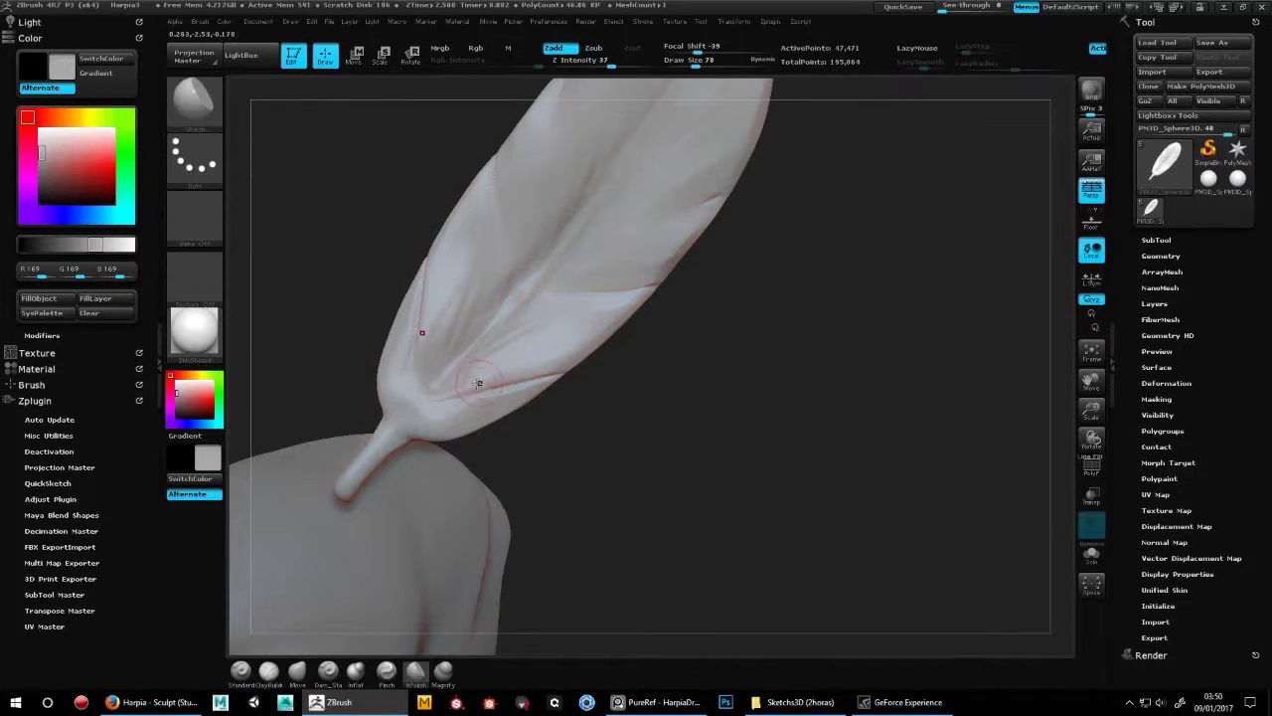
drag(482, 403, 494, 380)
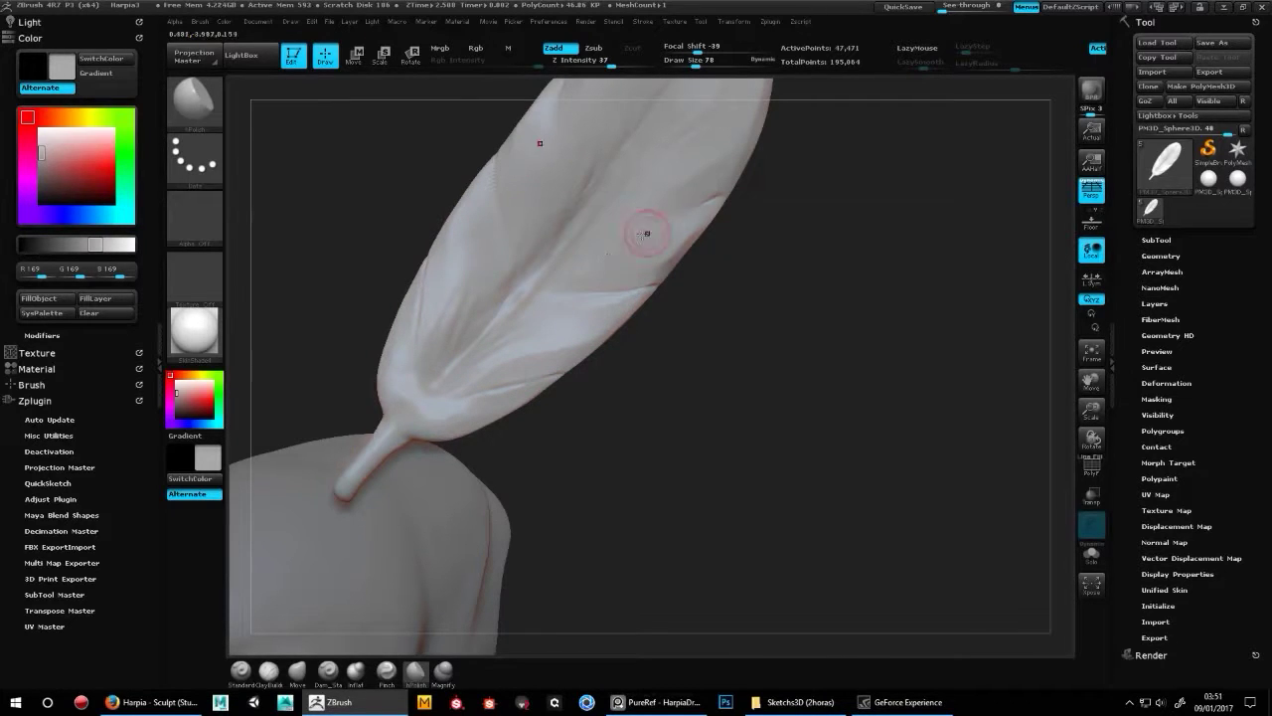
- Deepen the notches along the blade's upper side edges with Dam_Standard and flatten the rim beside them with hPolish at draw size 93
drag(734, 138, 661, 295)
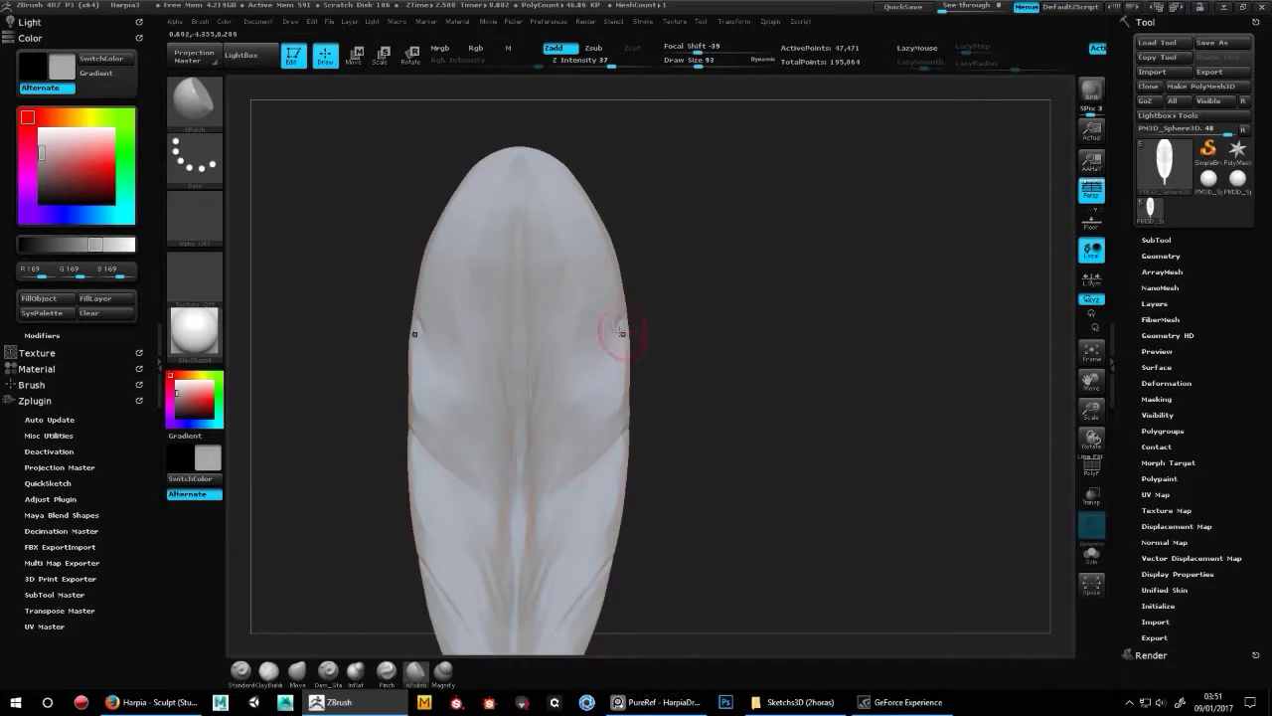
key(b)
key(d)
key(s)
drag(681, 363, 663, 257)
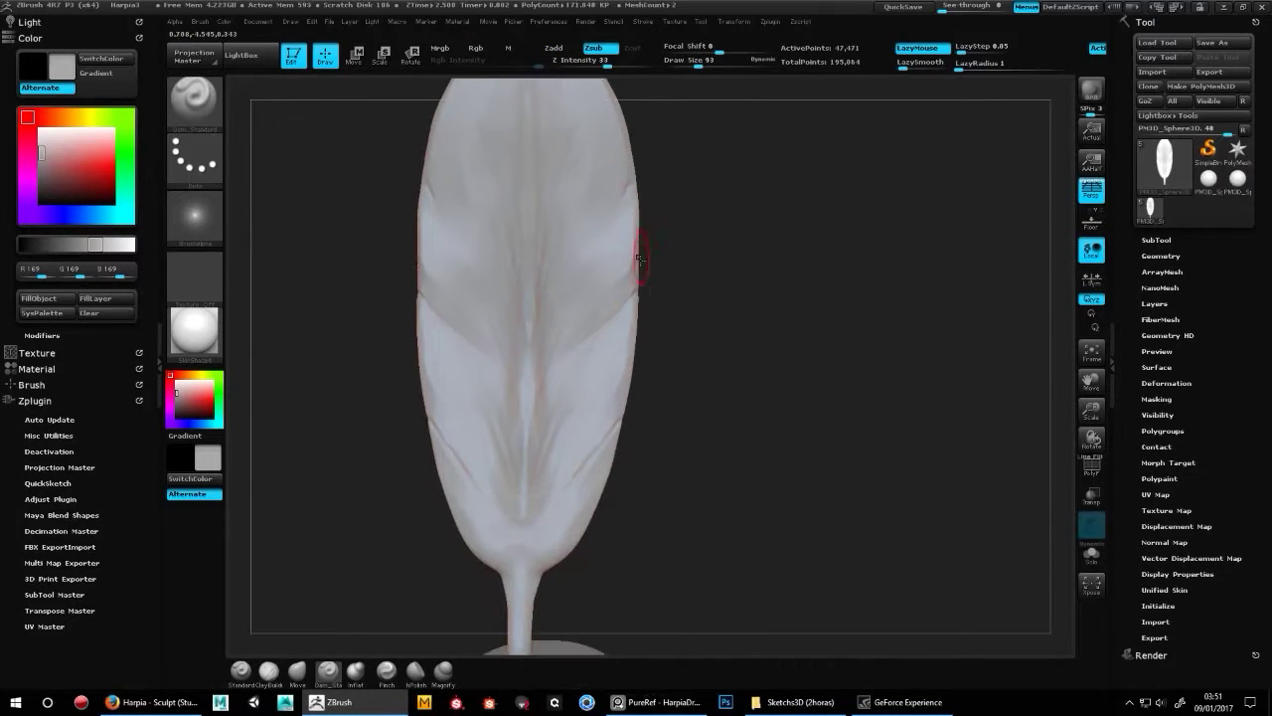
key(b)
key(h)
key(p)
drag(702, 300, 637, 295)
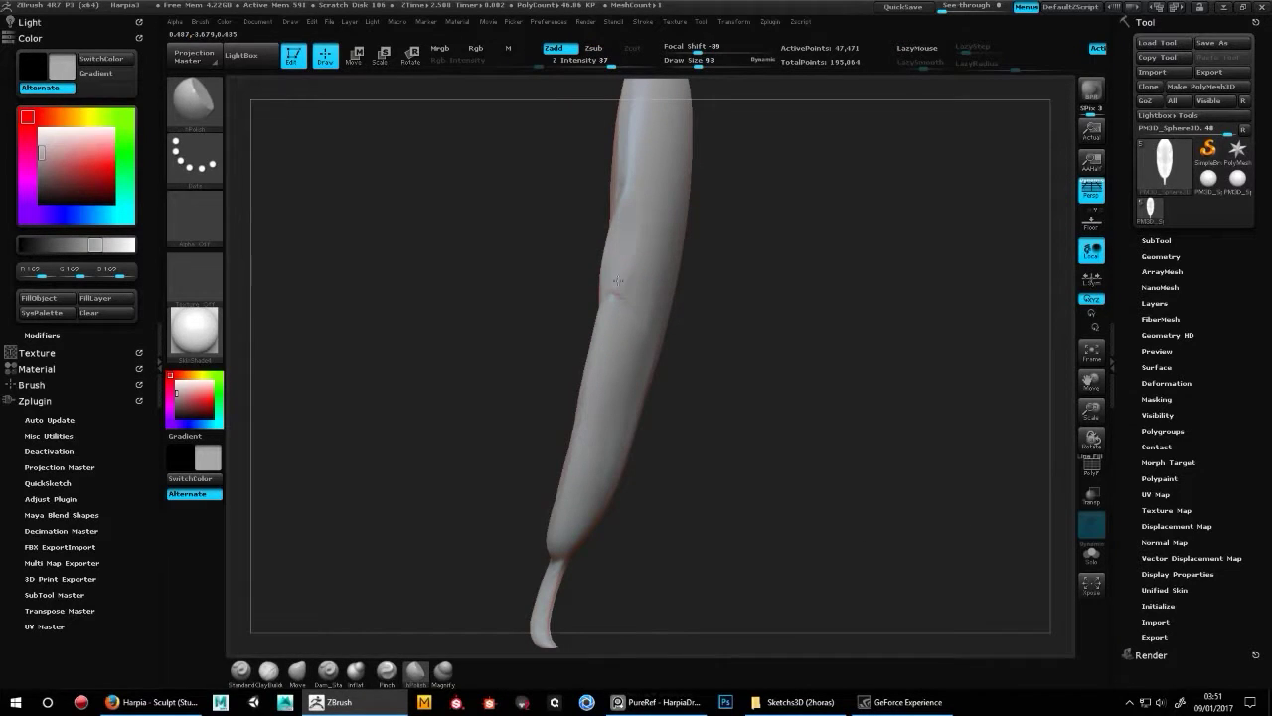
- Flatten the feather's curved side with hPolish and recut the barb grooves on its front with Dam Standard
drag(647, 270, 628, 255)
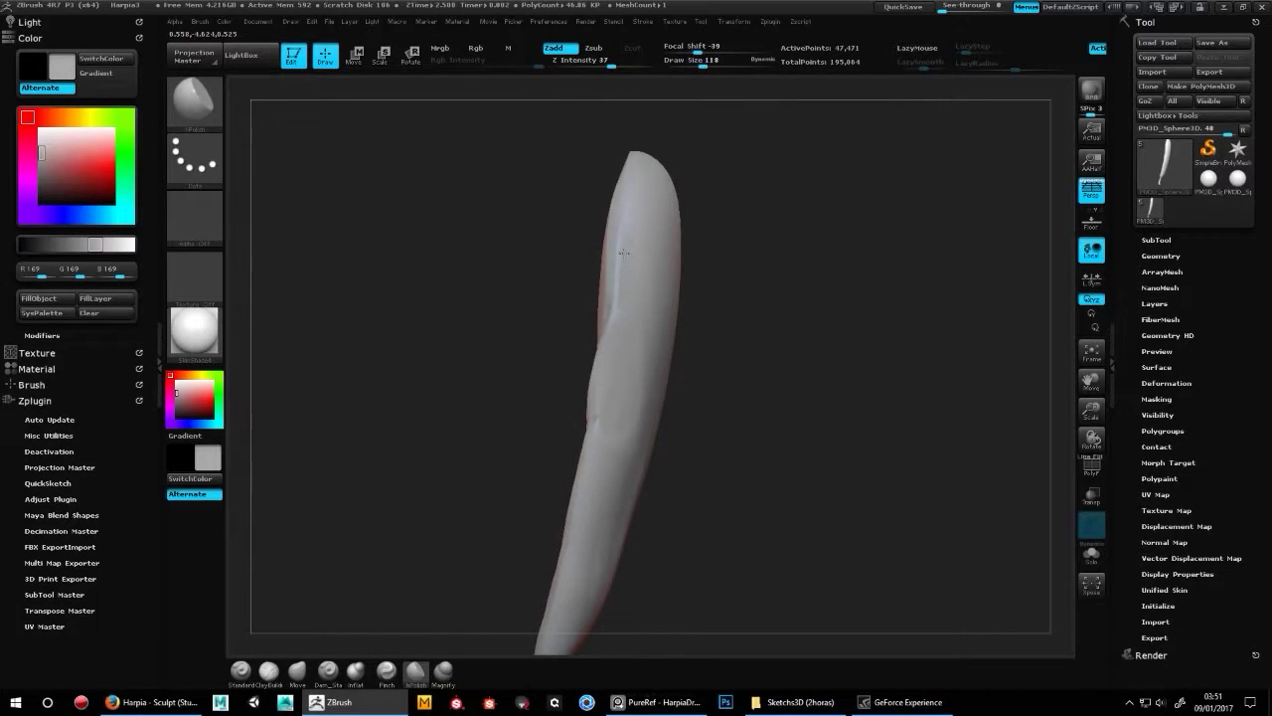
mouse_move(645, 176)
mouse_down()
mouse_move(582, 351)
mouse_move(755, 301)
mouse_up()
key(b)
key(d)
key(s)
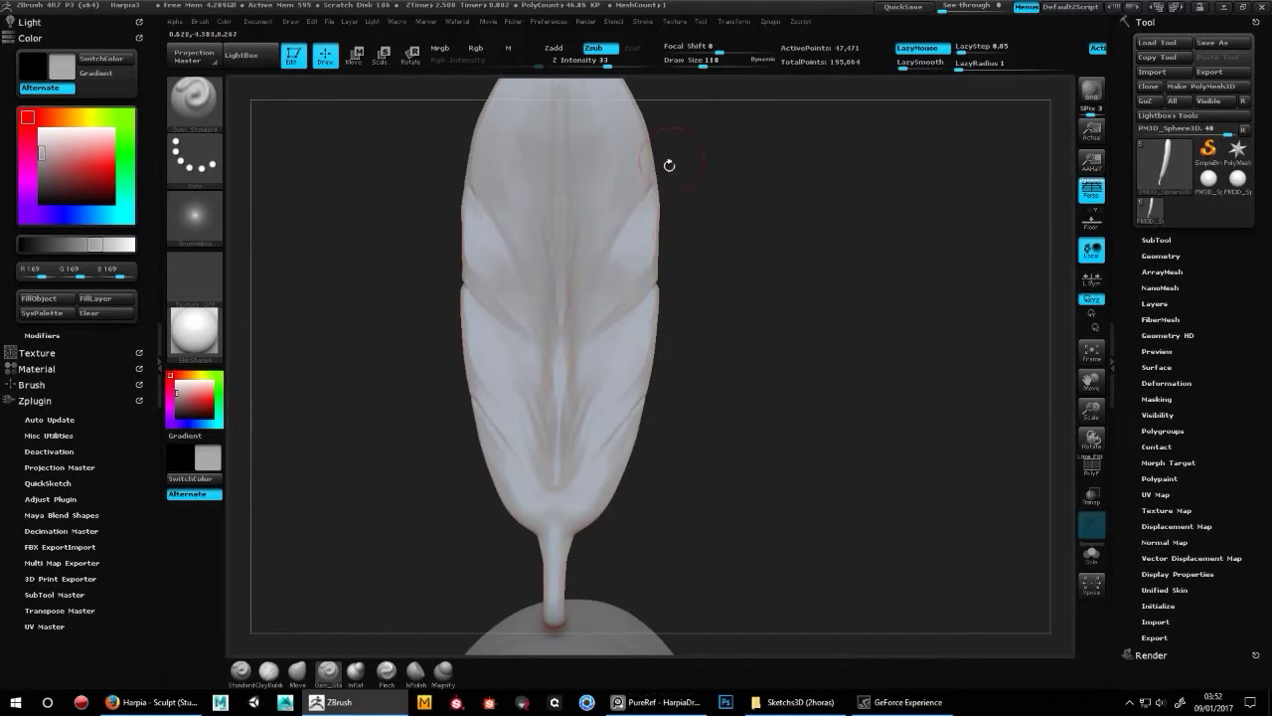
- Polish the barb surfaces on the upper and middle parts of the feather's front with hPolish
key(b)
key(h)
key(p)
drag(606, 223, 604, 193)
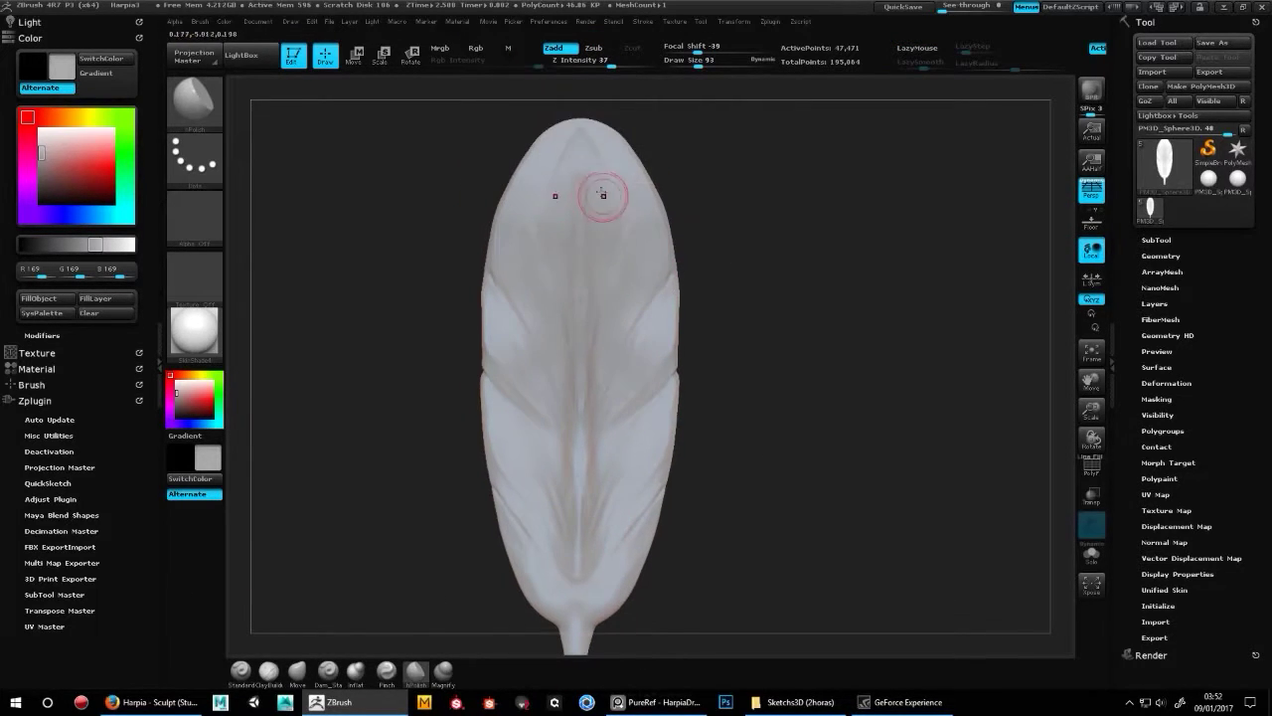
drag(624, 330, 637, 361)
mouse_move(754, 308)
mouse_down()
mouse_move(659, 289)
mouse_move(672, 289)
mouse_up()
- Carve diagonal barb grooves into the feather's upper half with Dam Standard and flatten the areas between them with hPolish
key(b)
key(d)
key(s)
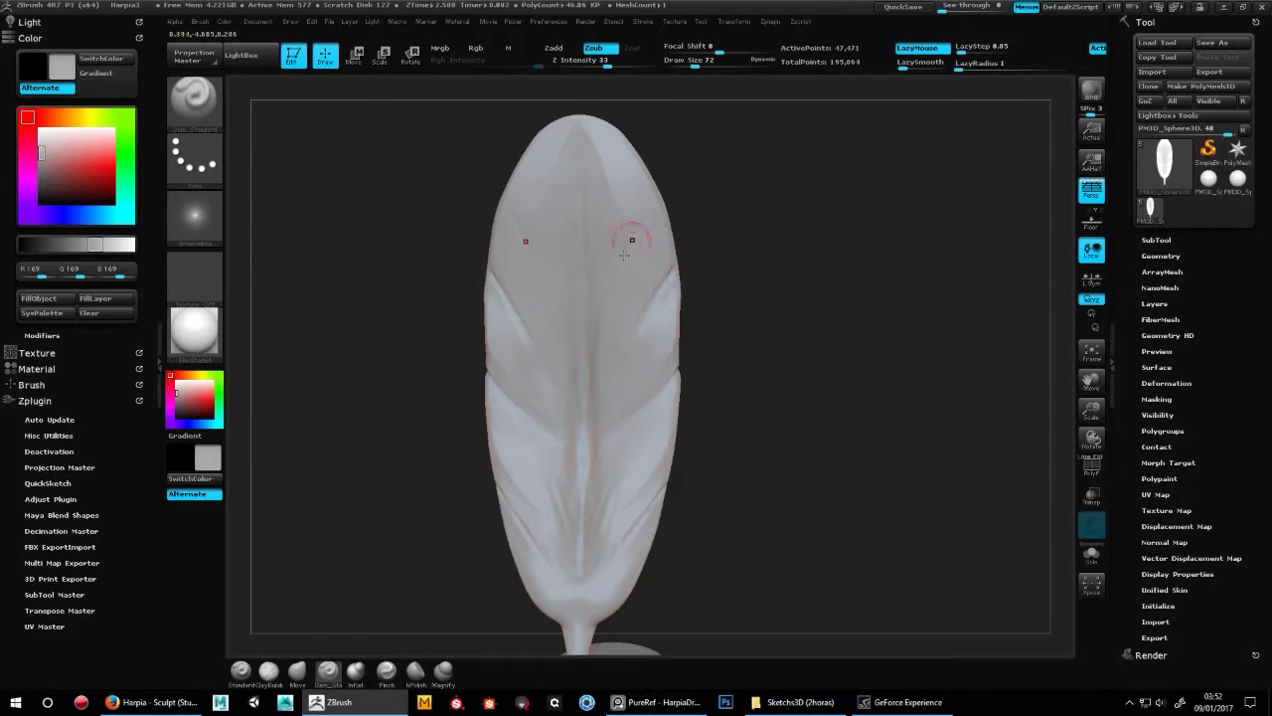
key(b)
key(h)
key(p)
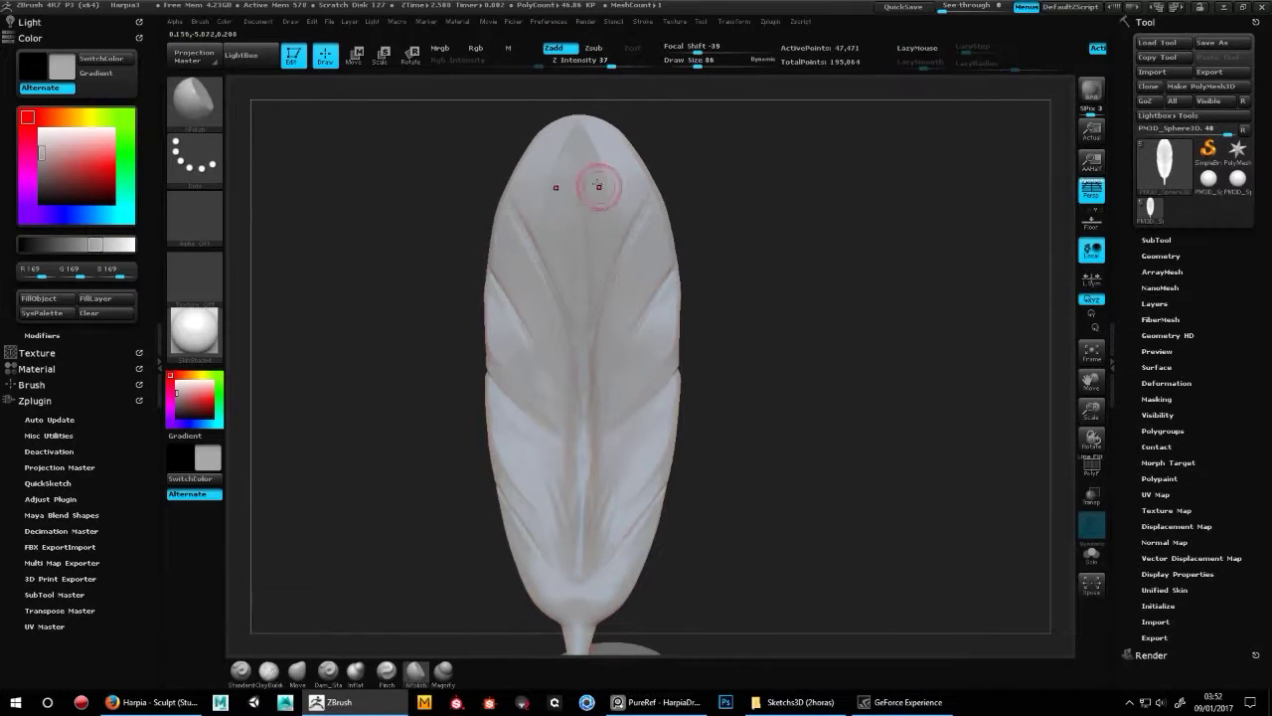
drag(629, 269, 702, 335)
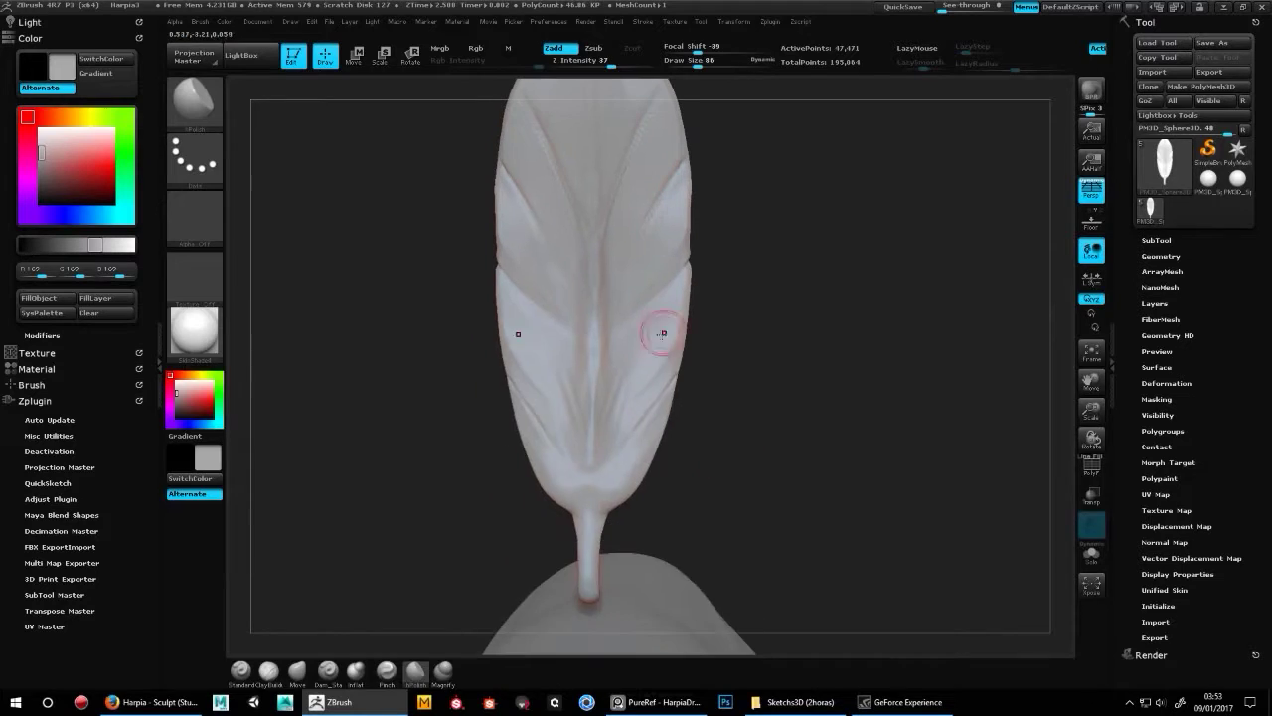
- Deepen the barb grooves on the feather's lower half with Dam Standard and polish the surface near its base
key(b)
key(d)
key(s)
key(b)
key(d)
key(s)
key(b)
key(h)
key(p)
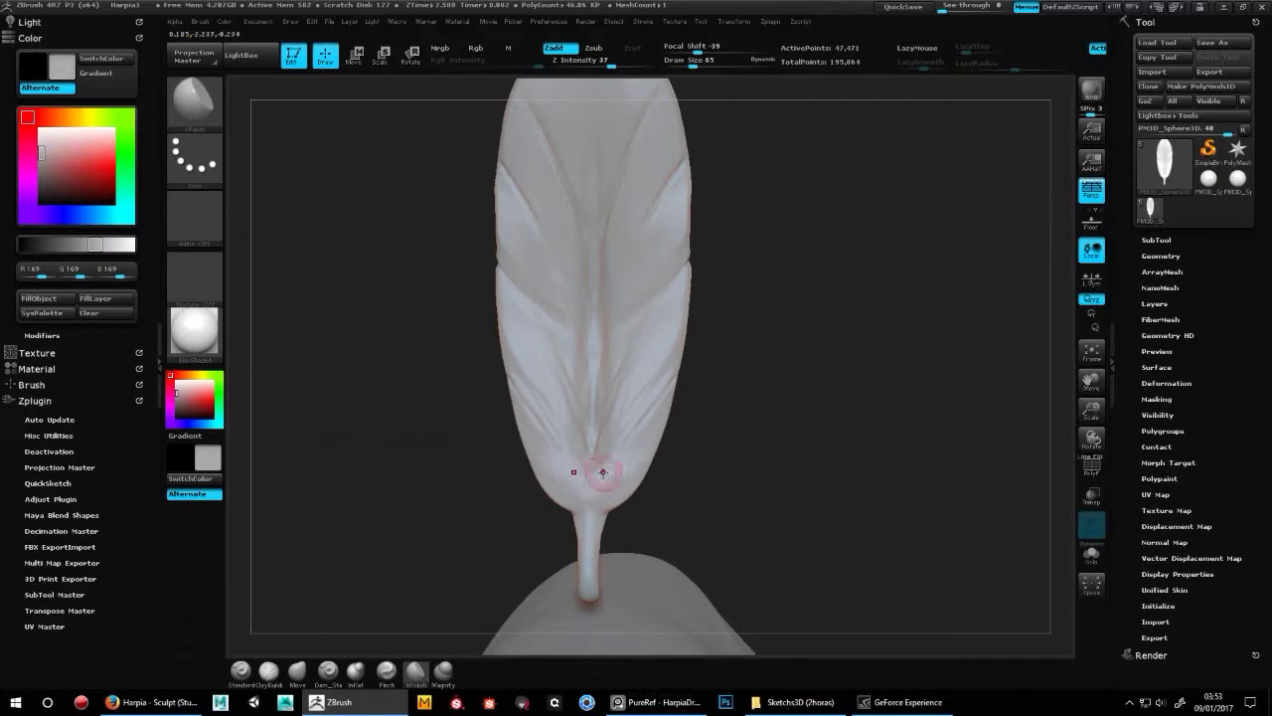
- Carve along the central shaft near the feather's base with Dam Standard and adjust the overall outline with the Move brush
key(b)
key(d)
key(s)
key(f)
alt+drag(743, 338, 743, 229)
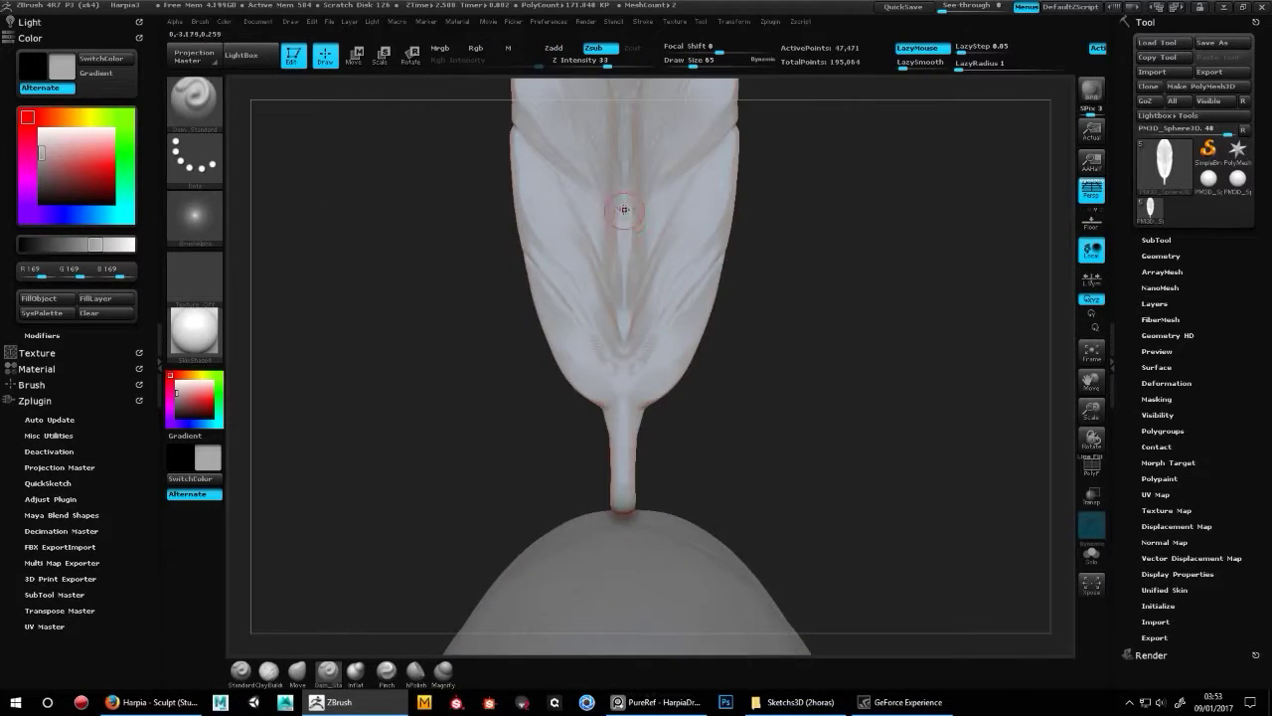
key(b)
key(m)
key(v)
mouse_move(766, 328)
alt+mouse_down()
mouse_move(769, 298)
mouse_move(638, 265)
mouse_move(724, 265)
mouse_move(755, 296)
alt+mouse_up()
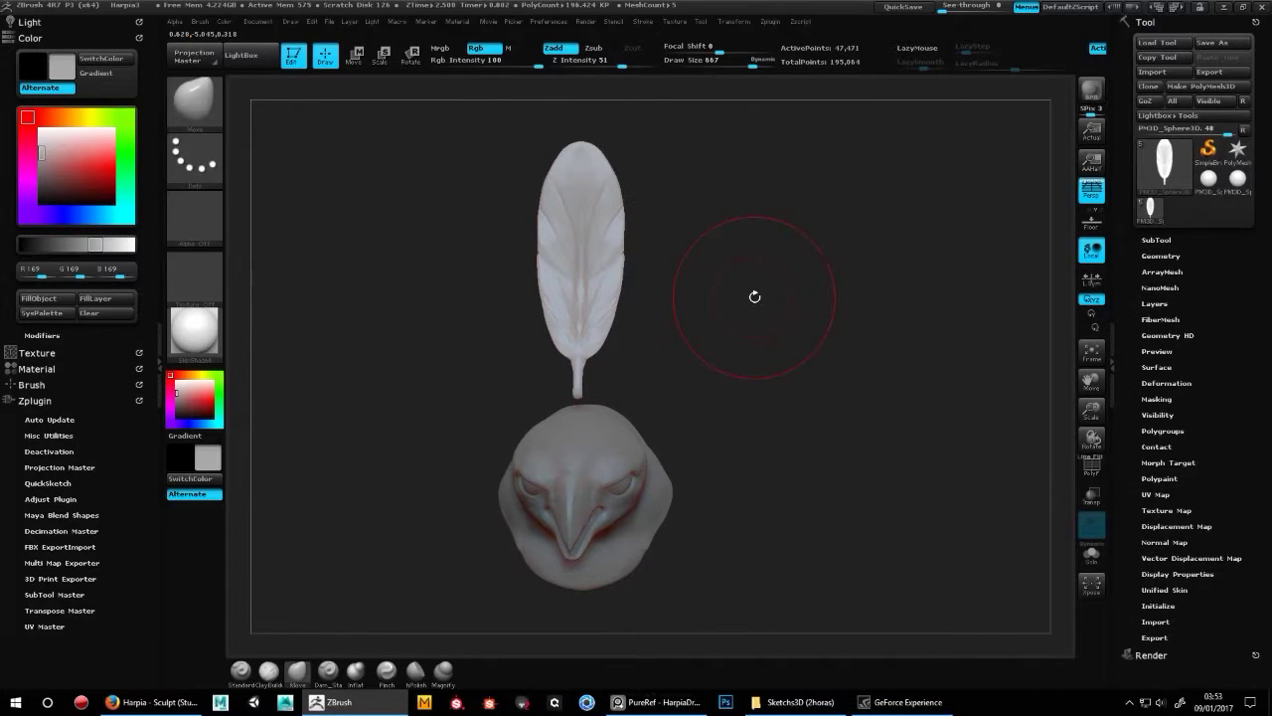
- Try to scale the feather down and lower it onto the top of the bird's head
ctrl+drag(740, 404, 426, 603)
key(e)
drag(584, 132, 584, 397)
key(w)
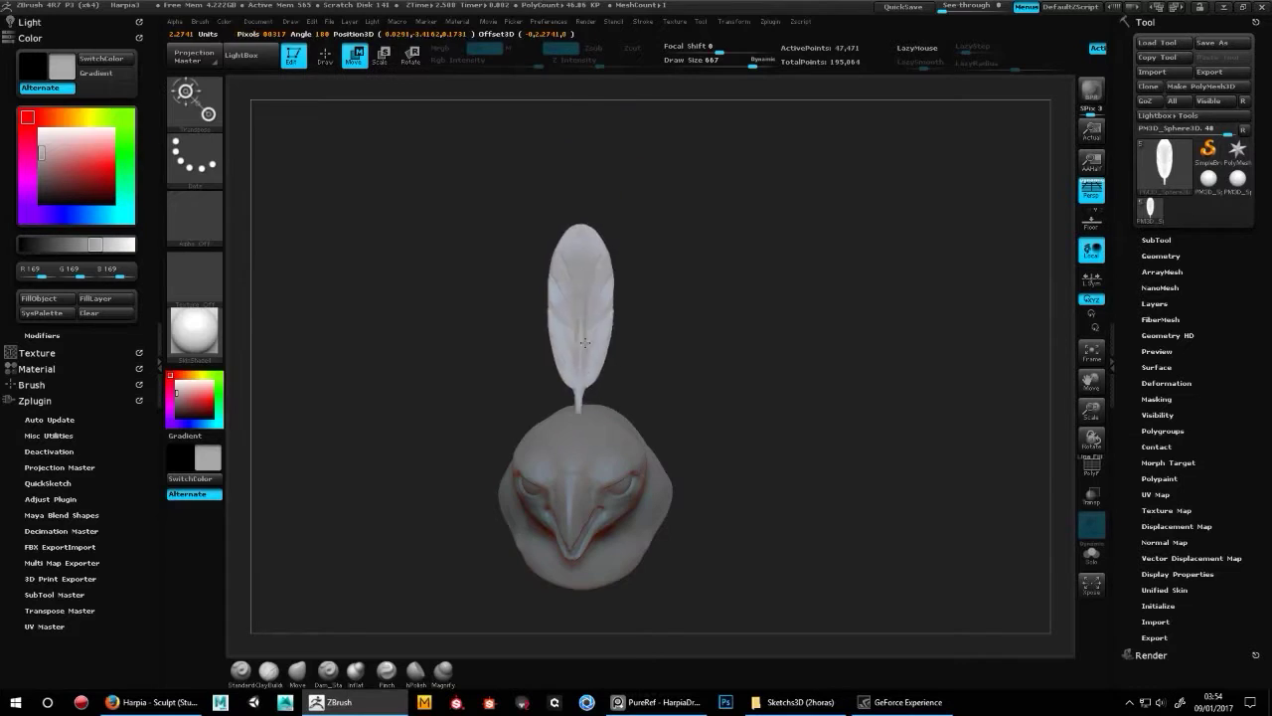
drag(755, 298, 710, 303)
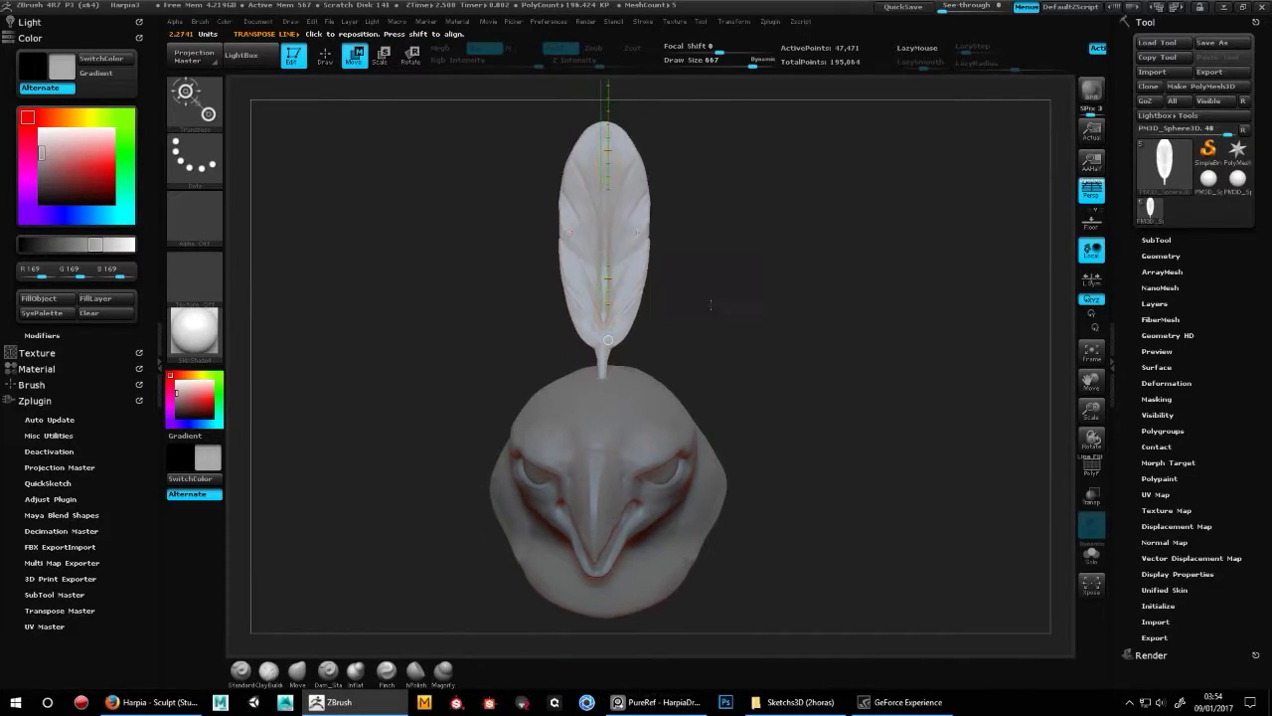
- Undo the feather's last move and scaling, and scale it down to a smaller size above the head
key(ctrl+z)
key(ctrl+z)
key(ctrl+z)
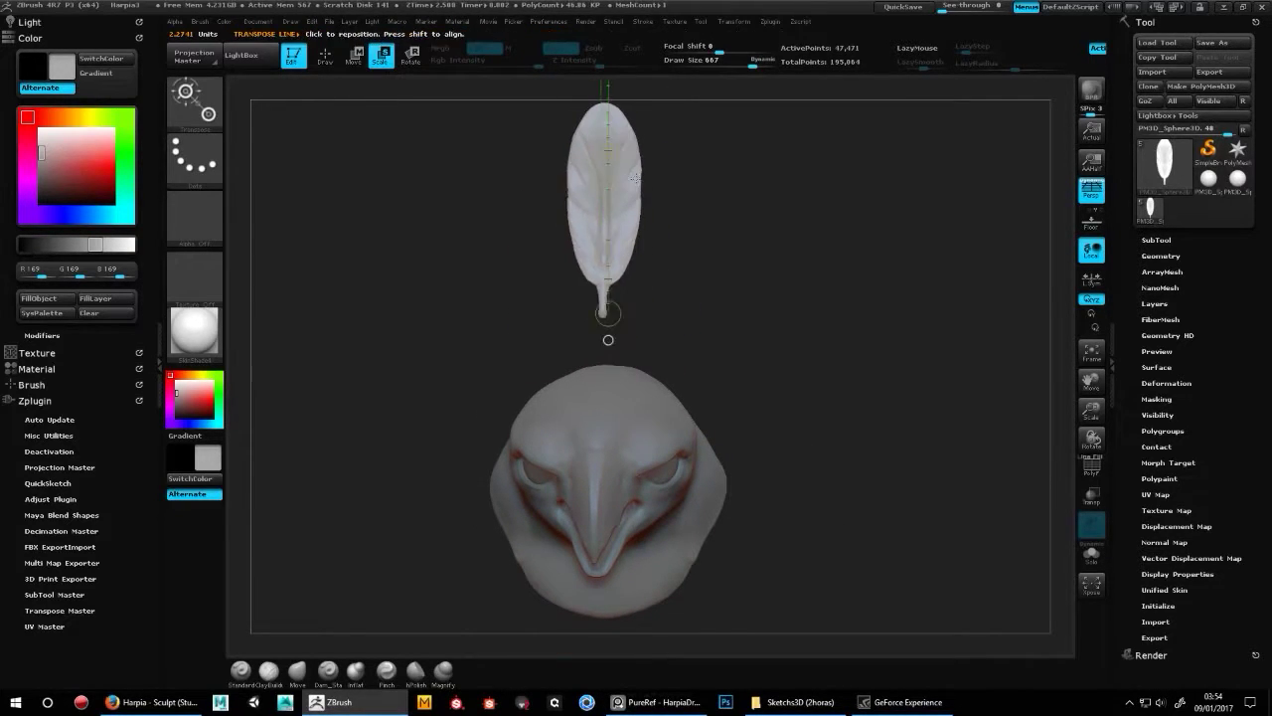
key(ctrl+z)
key(ctrl+z)
key(q)
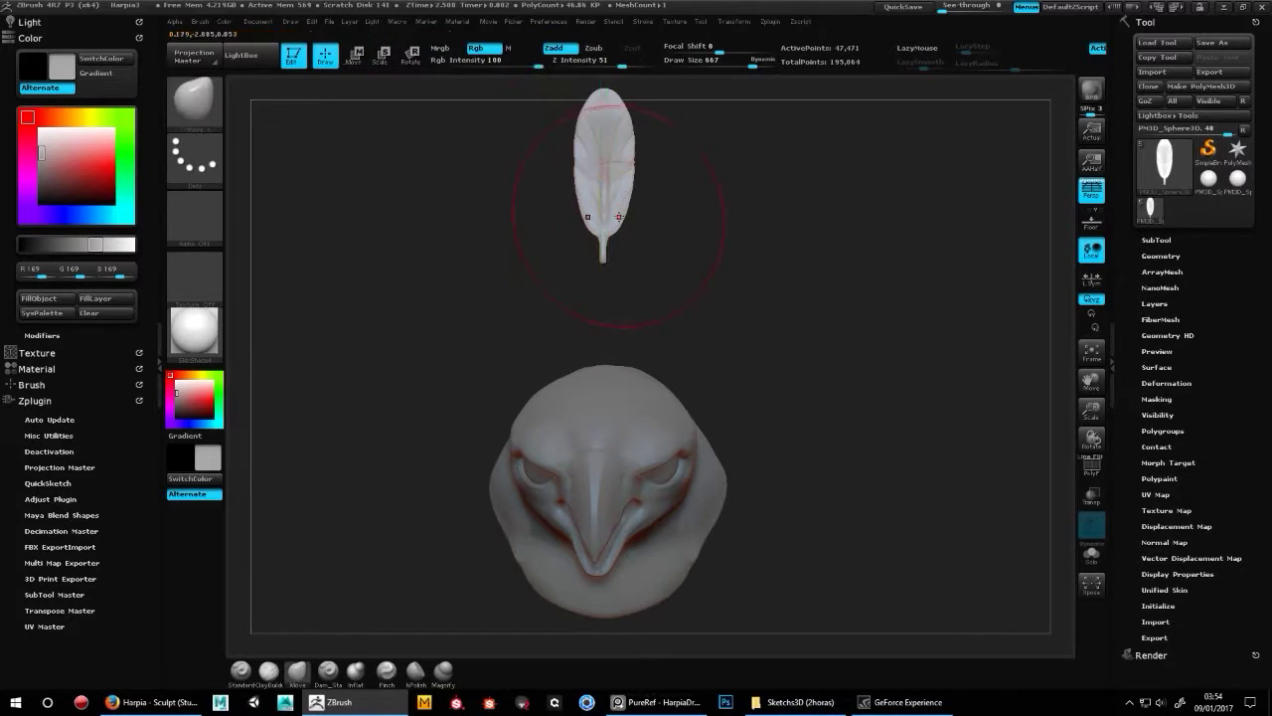
- Move the feather down to the crown in side view and rotate it to lean backward
key(w)
shift+drag(685, 298, 803, 307)
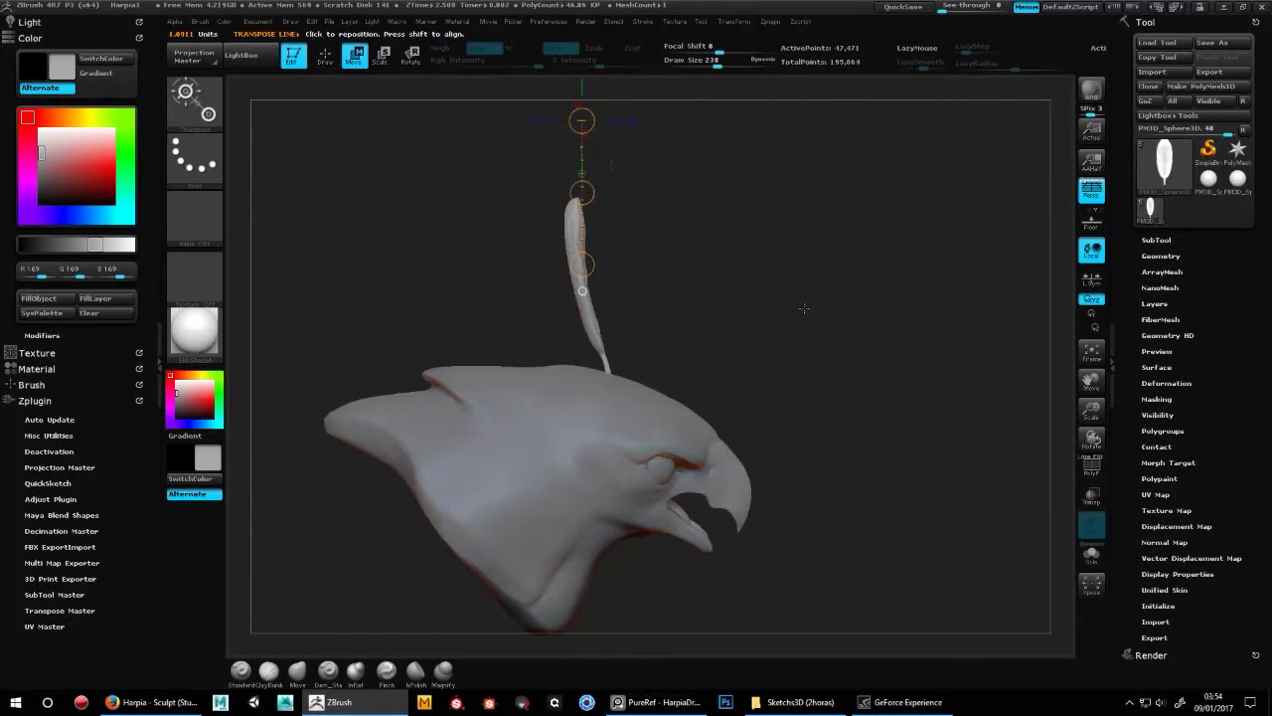
key(e)
key(r)
drag(579, 149, 477, 155)
shift+drag(582, 263, 582, 95)
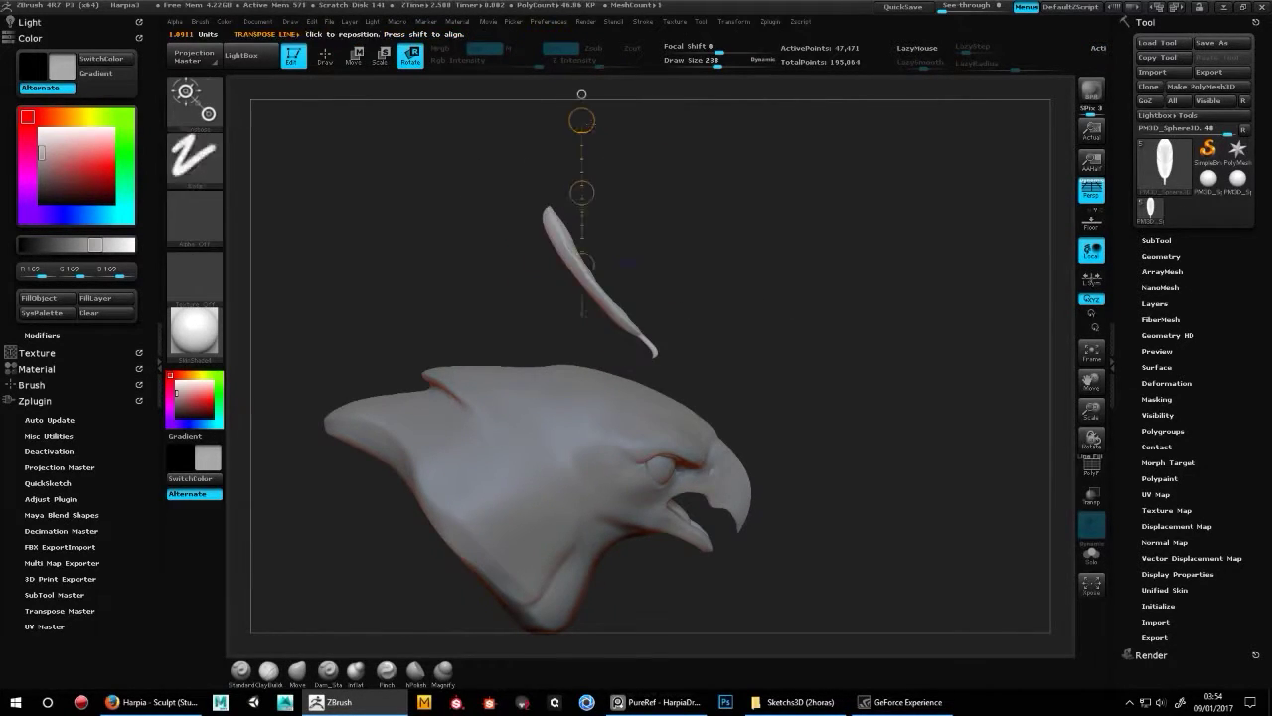
- Seat the tilted feather against the back of the crown and scale it down slightly
key(w)
drag(622, 235, 955, 298)
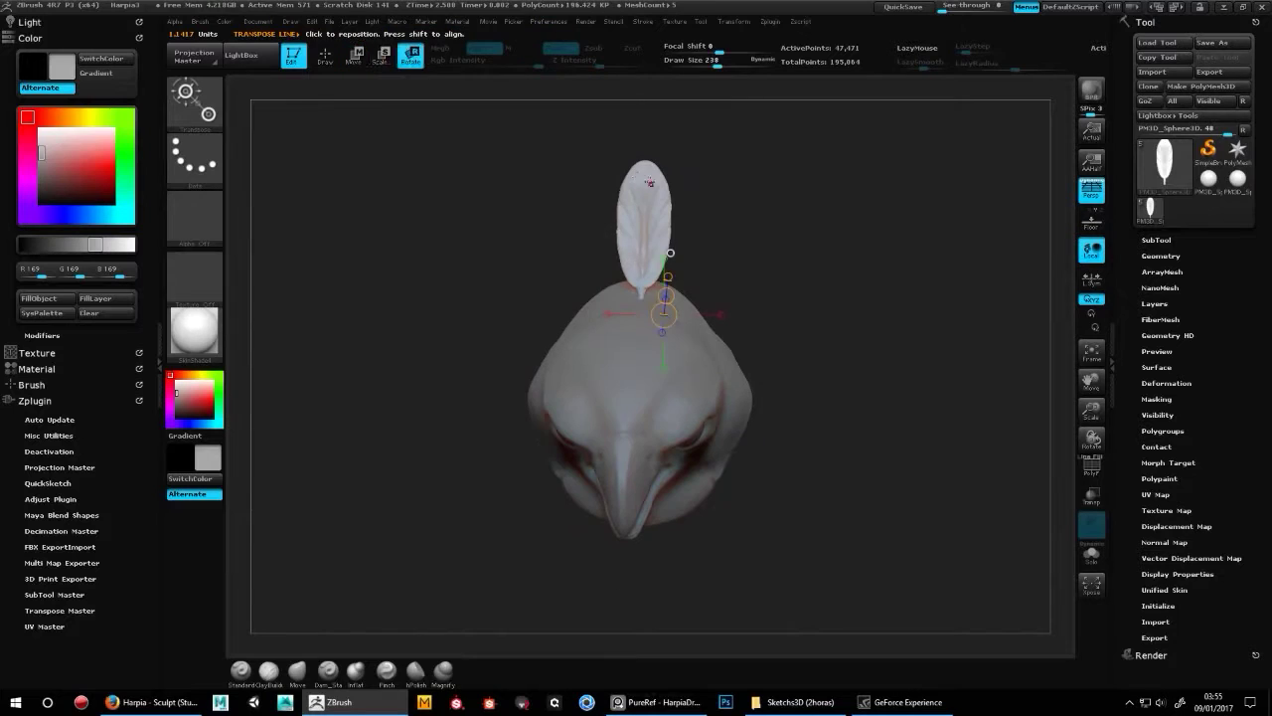
key(e)
drag(644, 319, 644, 257)
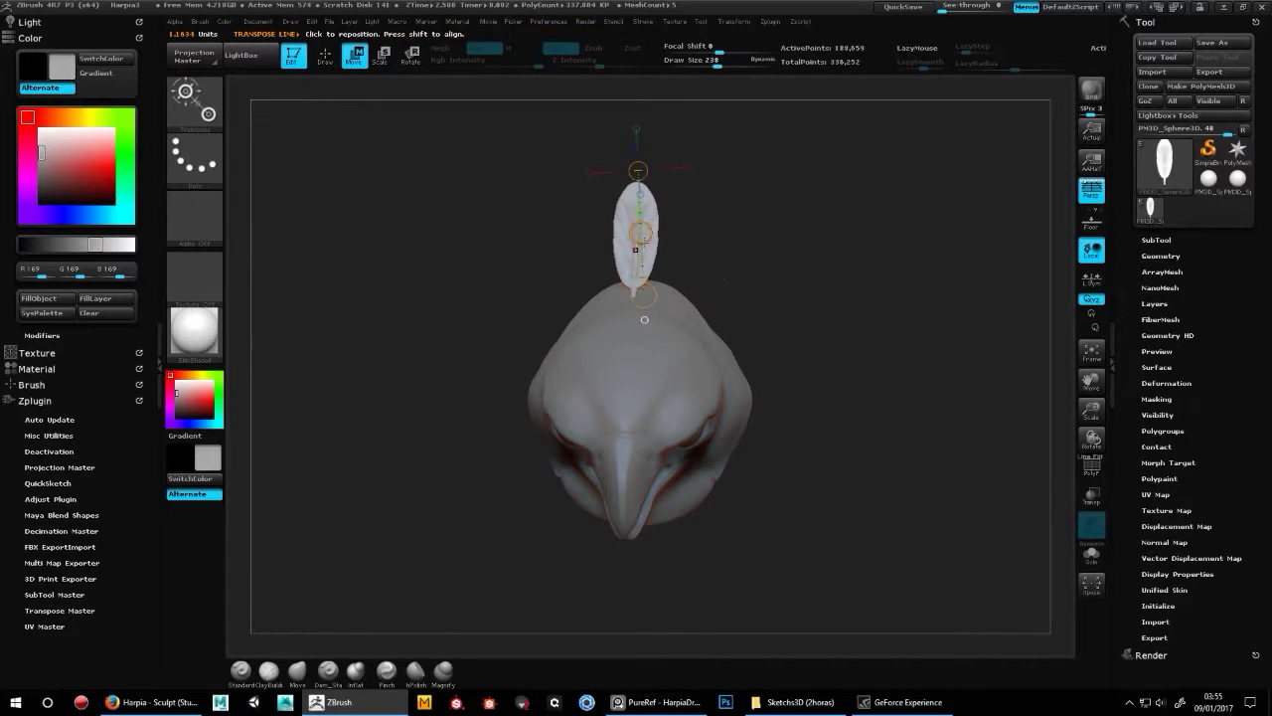
- Duplicate the central feather, shift one copy to the side of the crown and rotate it outward
click(1156, 240)
click(1156, 589)
drag(640, 232, 686, 231)
key(r)
mouse_move(676, 183)
mouse_down()
mouse_move(692, 172)
mouse_move(656, 148)
mouse_move(605, 156)
mouse_up()
- Adjust the feathers' shape with the Move brush and refit the central feather on the crown
key(b)
key(m)
key(v)
click(1156, 316)
key(w)
key(q)
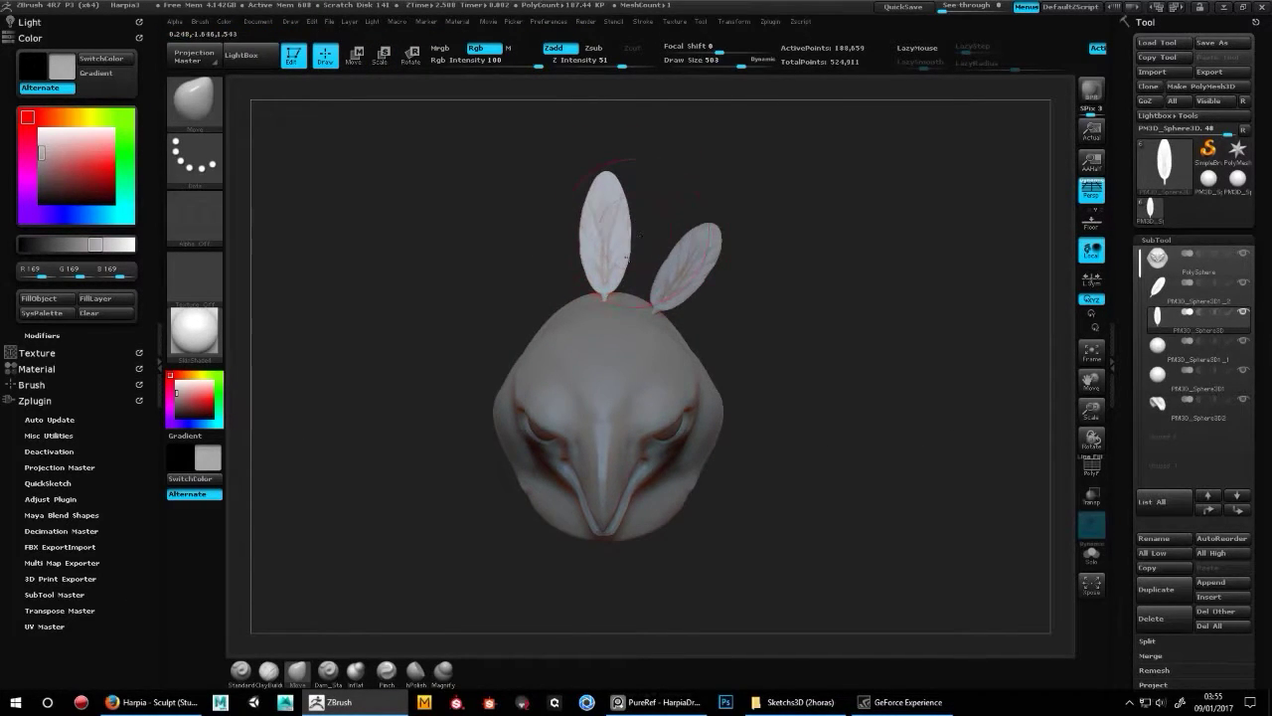
- Reposition the tilted side feather lower along the head and duplicate it to add a second side feather
alt+click(717, 248)
mouse_move(699, 261)
mouse_down()
mouse_move(714, 235)
mouse_move(686, 227)
mouse_up()
key(w)
mouse_move(625, 176)
mouse_down()
mouse_move(599, 131)
mouse_move(605, 150)
mouse_move(701, 167)
mouse_up()
mouse_move(599, 303)
mouse_down()
mouse_move(690, 185)
mouse_move(707, 223)
mouse_up()
key(ctrl+shift+d)
key(r)
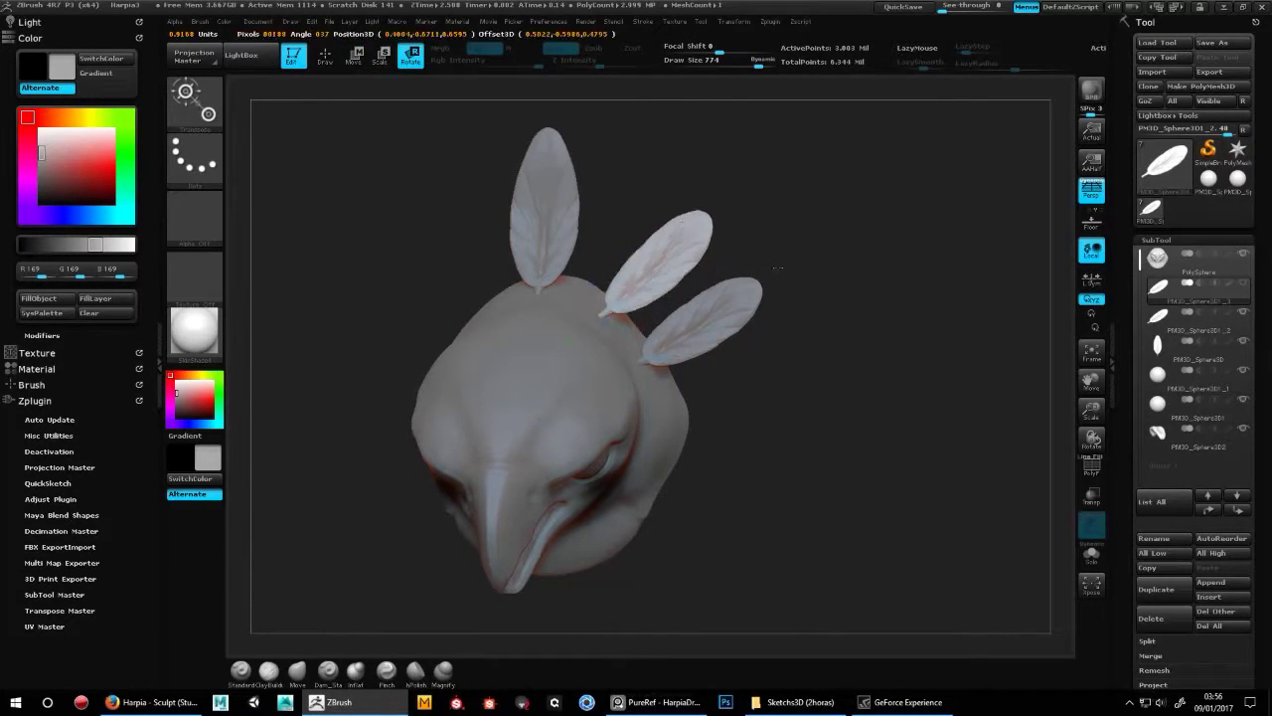
- Undo the last side feather transforms and reposition the upper side feather between the central and lower ones
key(ctrl+z)
key(ctrl+z)
key(ctrl+z)
drag(803, 302, 626, 250)
key(w)
shift+drag(673, 177, 741, 146)
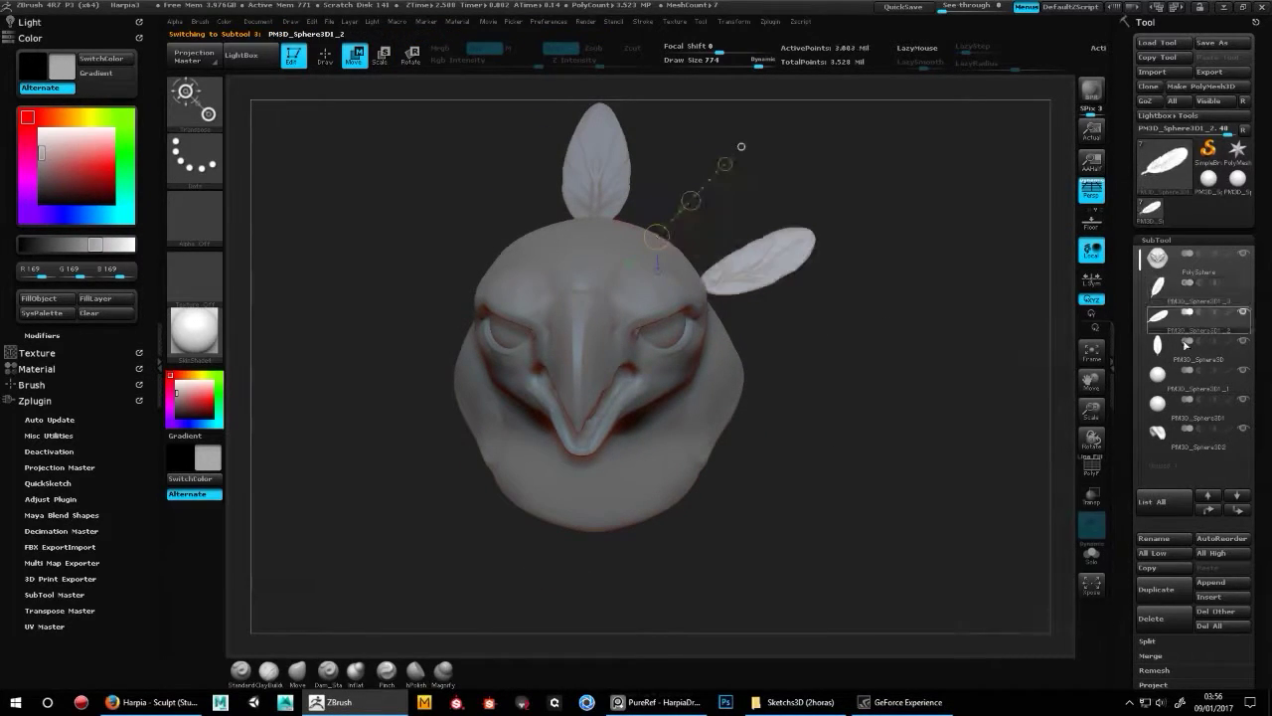
- Merge the two side feathers into one subtool and mirror a copy of them onto the opposite side of the head
click(1150, 655)
click(1160, 462)
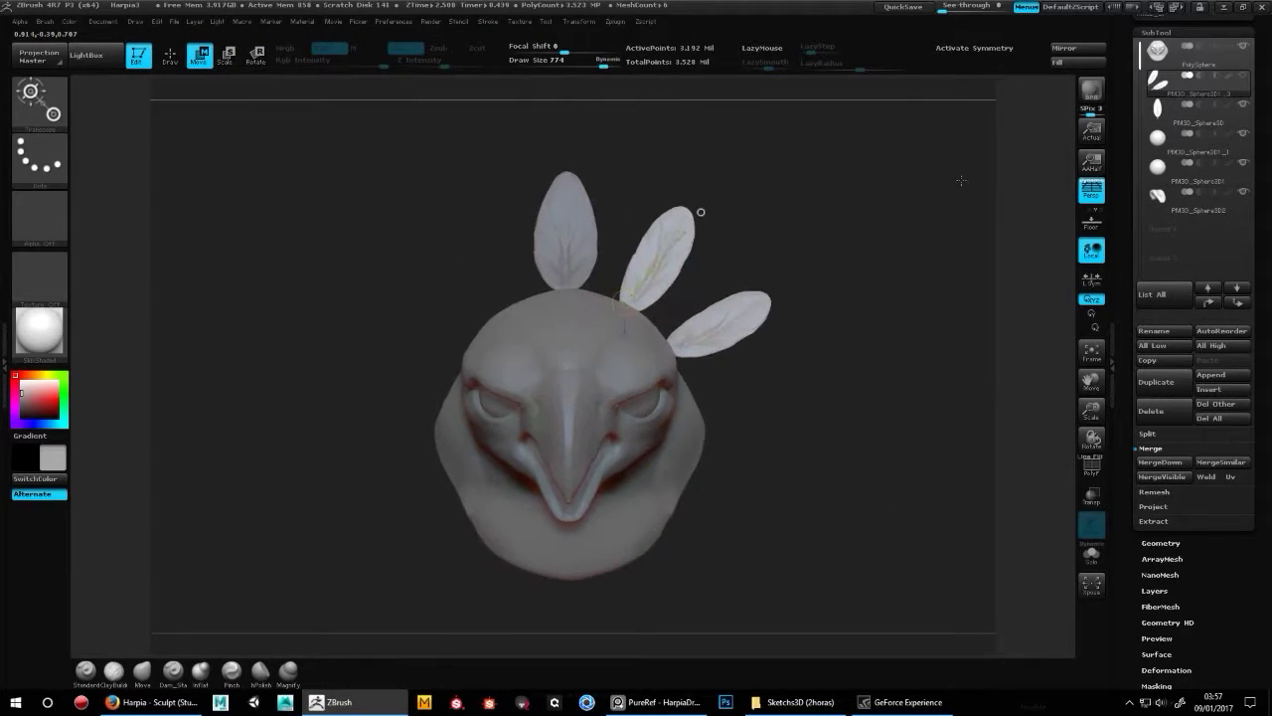
click(633, 356)
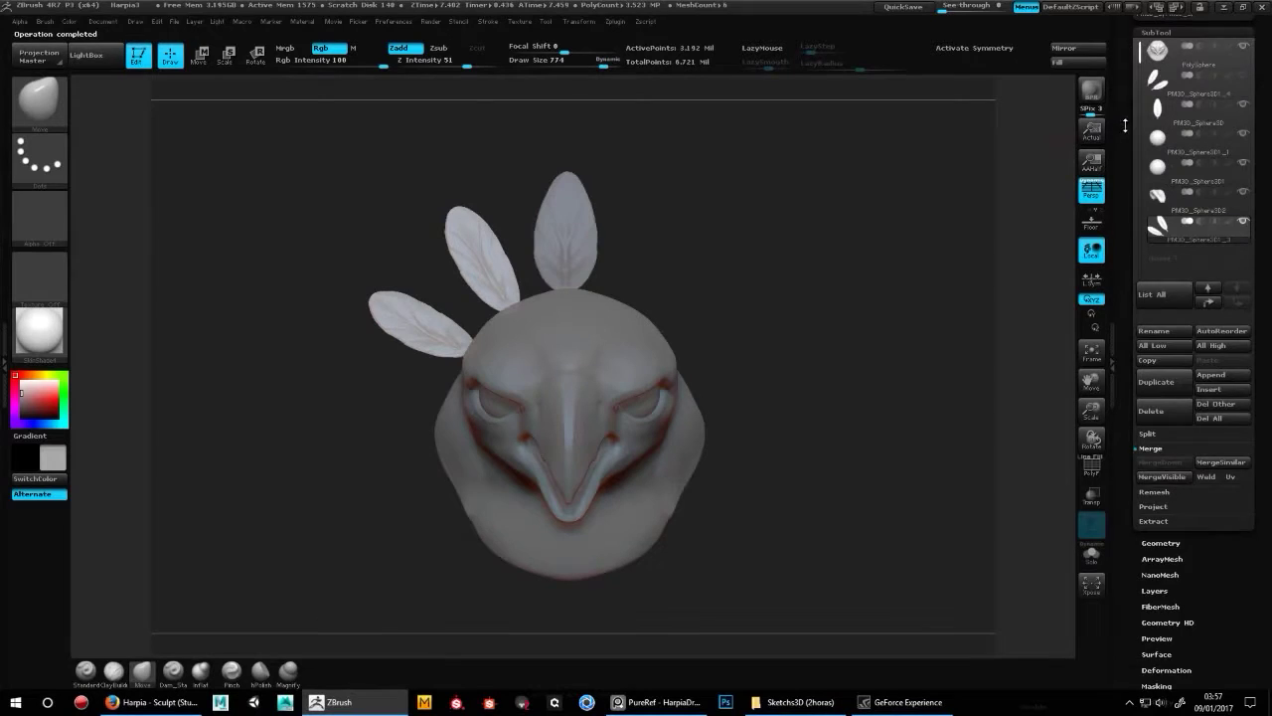
mouse_move(1023, 241)
mouse_down()
mouse_move(851, 340)
mouse_move(1183, 229)
mouse_up()
- Select the head mesh, activate symmetry and build up volume behind the crest feathers with ClayBuildup
key(b)
key(Escape)
mouse_move(740, 295)
mouse_down()
mouse_move(795, 249)
mouse_move(591, 275)
mouse_up()
key(x)
alt+click(591, 275)
key(b)
key(c)
key(b)
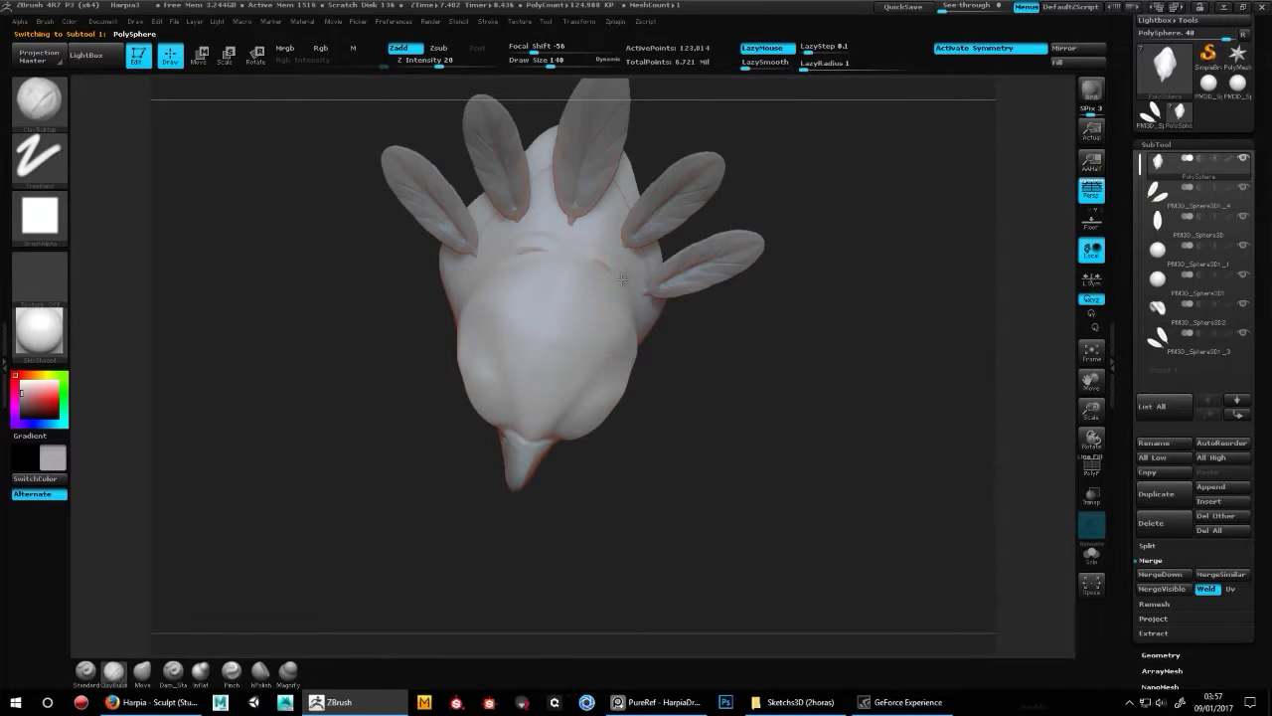
- Refine the back of the head below the feathers, alternating between hPolish and ClayBuildup
key(b)
key(h)
key(p)
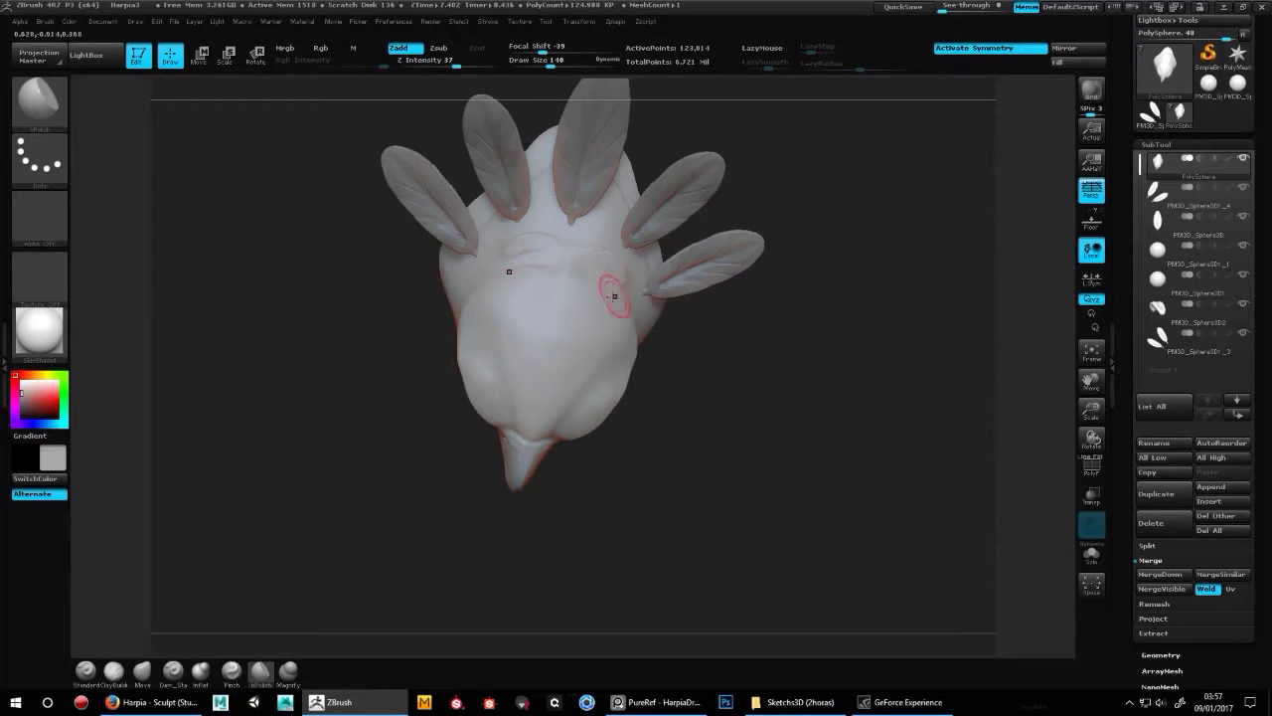
key(b)
key(c)
key(b)
key(b)
key(h)
key(p)
- Move the mirrored feather pair up beside the other feather subtools and merge all five feathers into one subtool
mouse_move(574, 351)
mouse_down()
mouse_move(625, 256)
mouse_move(805, 374)
mouse_move(785, 361)
mouse_move(870, 365)
mouse_up()
click(1193, 338)
click(1209, 414)
click(1209, 414)
click(1209, 415)
key(Up)
key(Up)
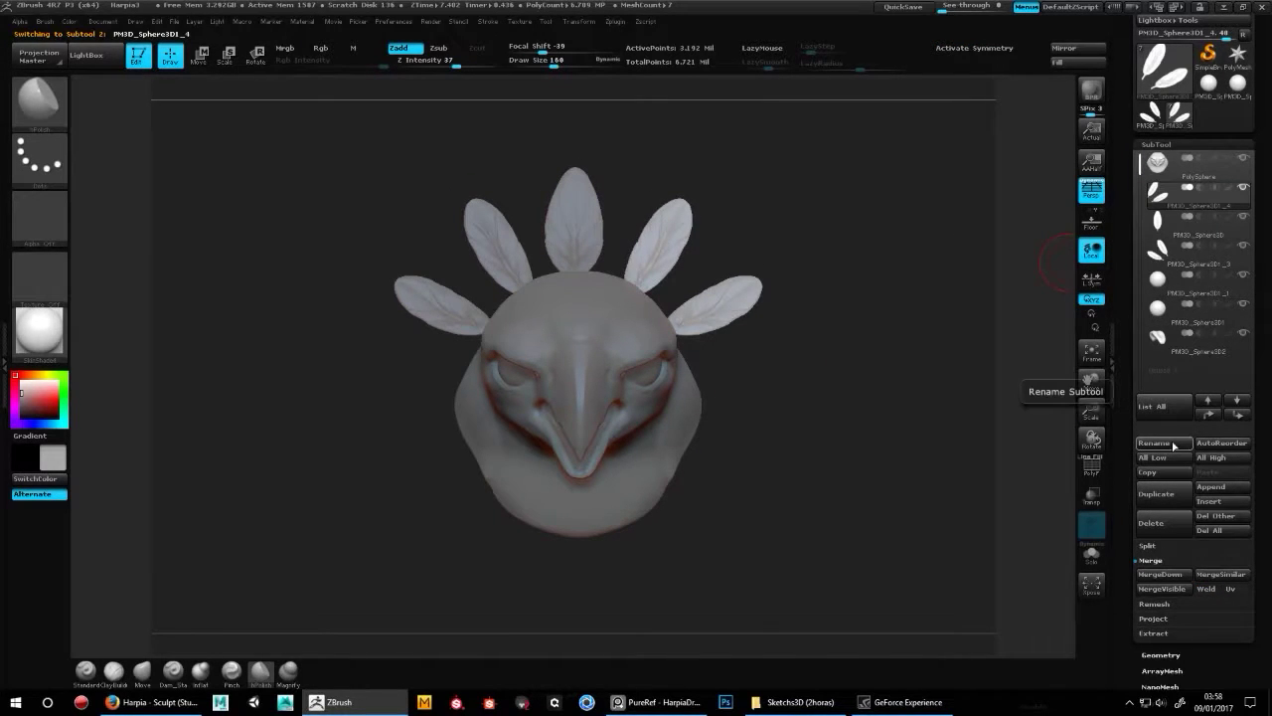
click(1165, 575)
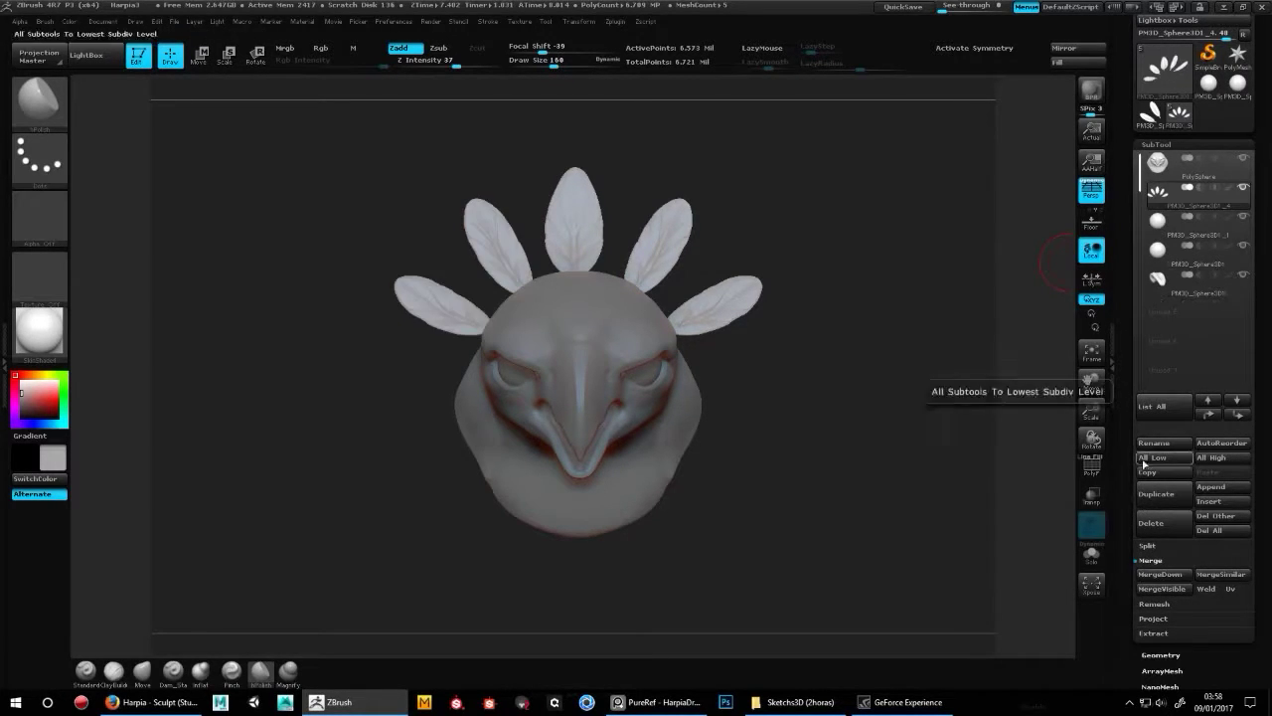
- Duplicate the five-feather row and offset the copy behind the first so its feathers fill the gaps
drag(846, 389, 715, 398)
key(w)
drag(654, 282, 743, 174)
drag(656, 179, 686, 195)
key(r)
key(w)
- Delete the higher subdivision levels of the duplicated feather row
key(alt+Tab)
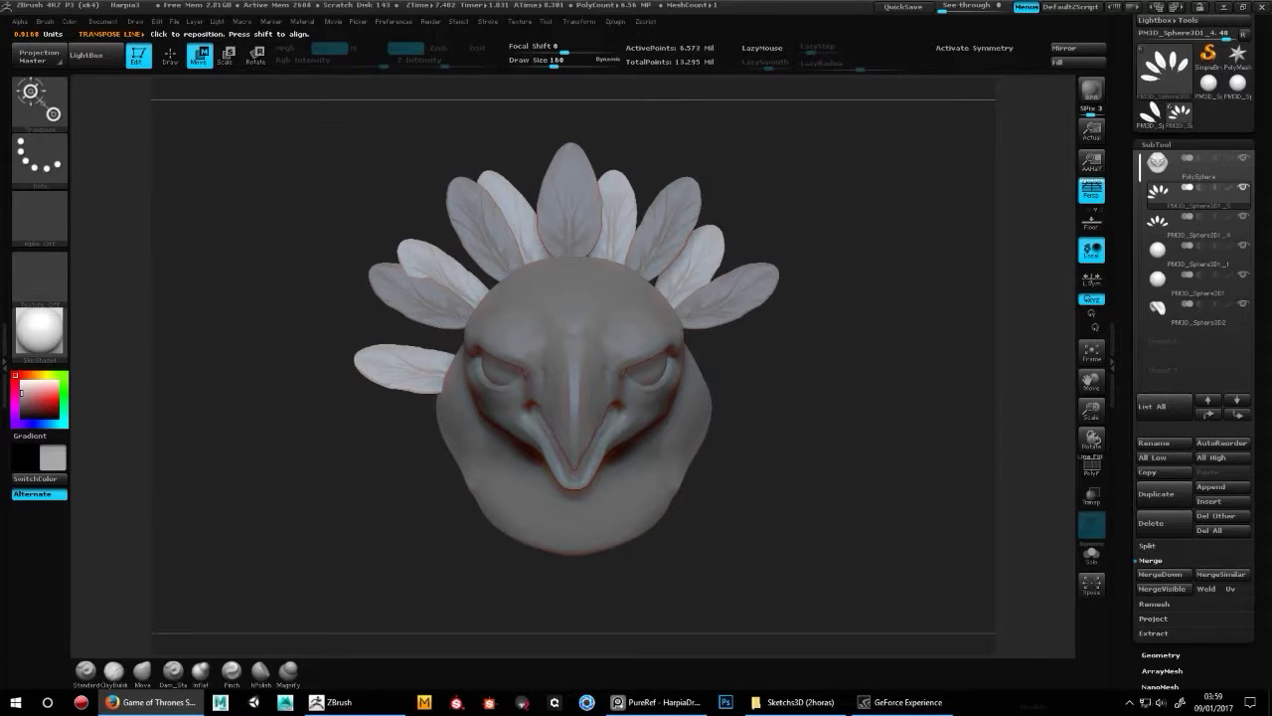
click(1161, 655)
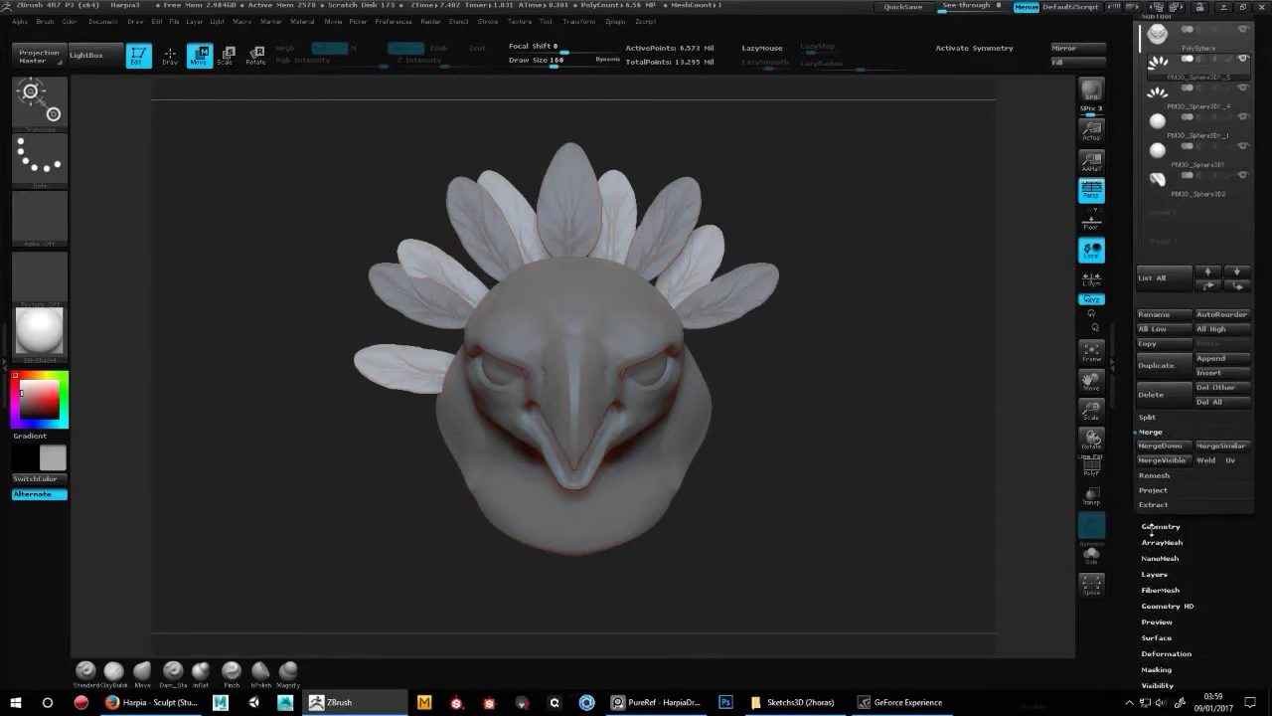
click(1221, 255)
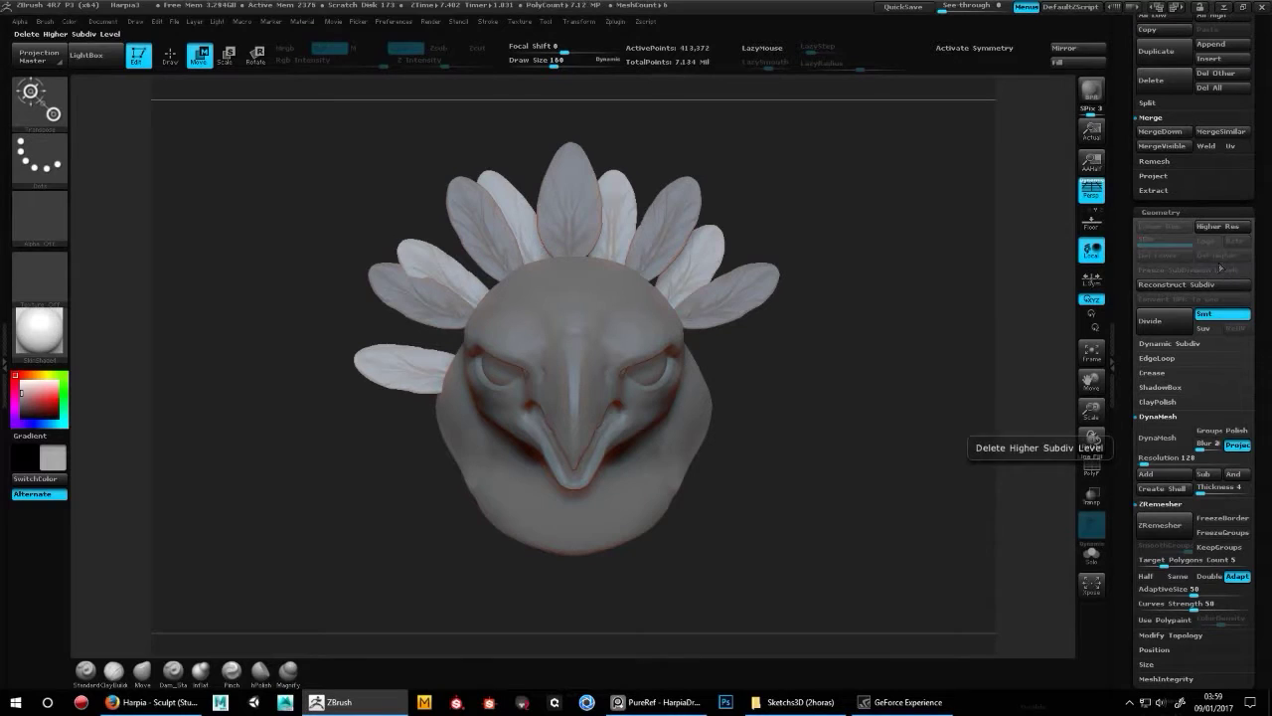
- Rotate and shift the second feather row so it fits against the back of the head
mouse_move(590, 188)
mouse_down()
mouse_move(609, 175)
mouse_move(637, 204)
mouse_move(651, 194)
mouse_move(611, 177)
mouse_up()
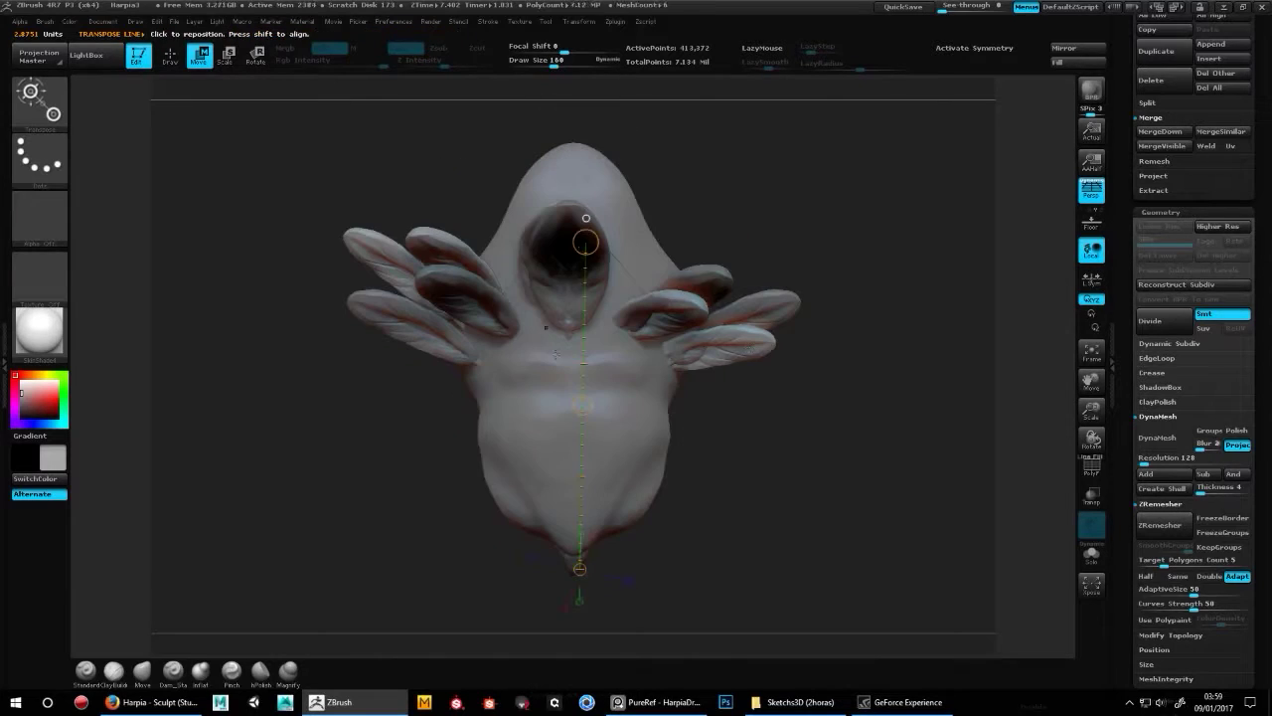
key(r)
mouse_move(579, 569)
mouse_down()
mouse_move(656, 528)
mouse_move(557, 298)
mouse_up()
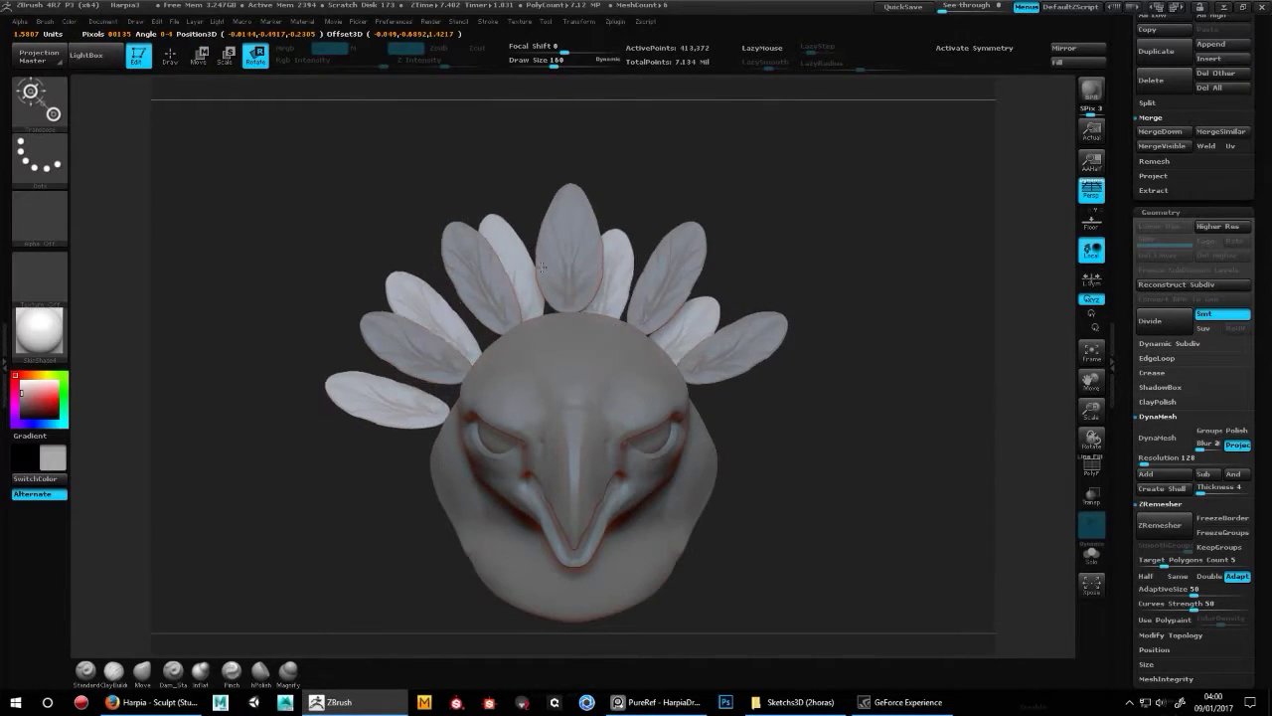
drag(567, 213, 556, 214)
mouse_move(568, 269)
mouse_down()
mouse_move(492, 136)
mouse_move(846, 219)
mouse_up()
- Step back through the second row's last rotations and duplicate the row as a third feather layer
key(ctrl+z)
key(ctrl+shift+z)
key(ctrl+z)
key(ctrl+z)
key(ctrl+shift+z)
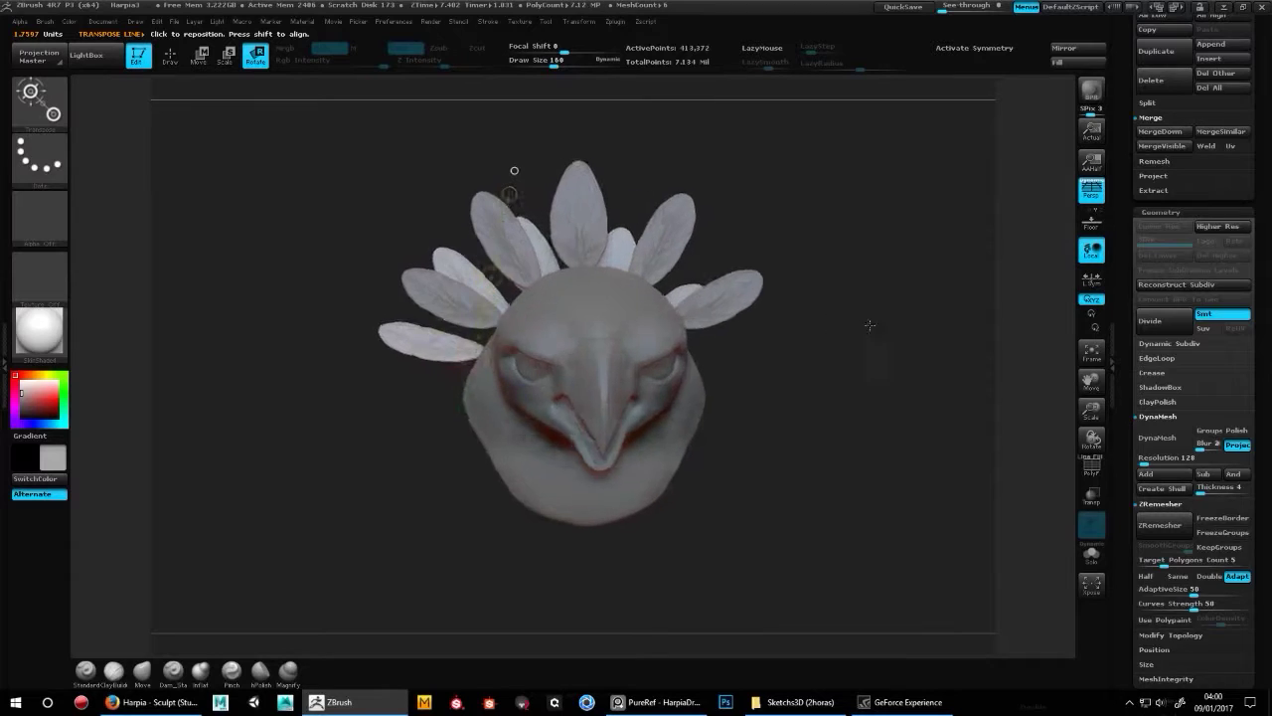
key(ctrl+z)
key(ctrl+z)
key(ctrl+z)
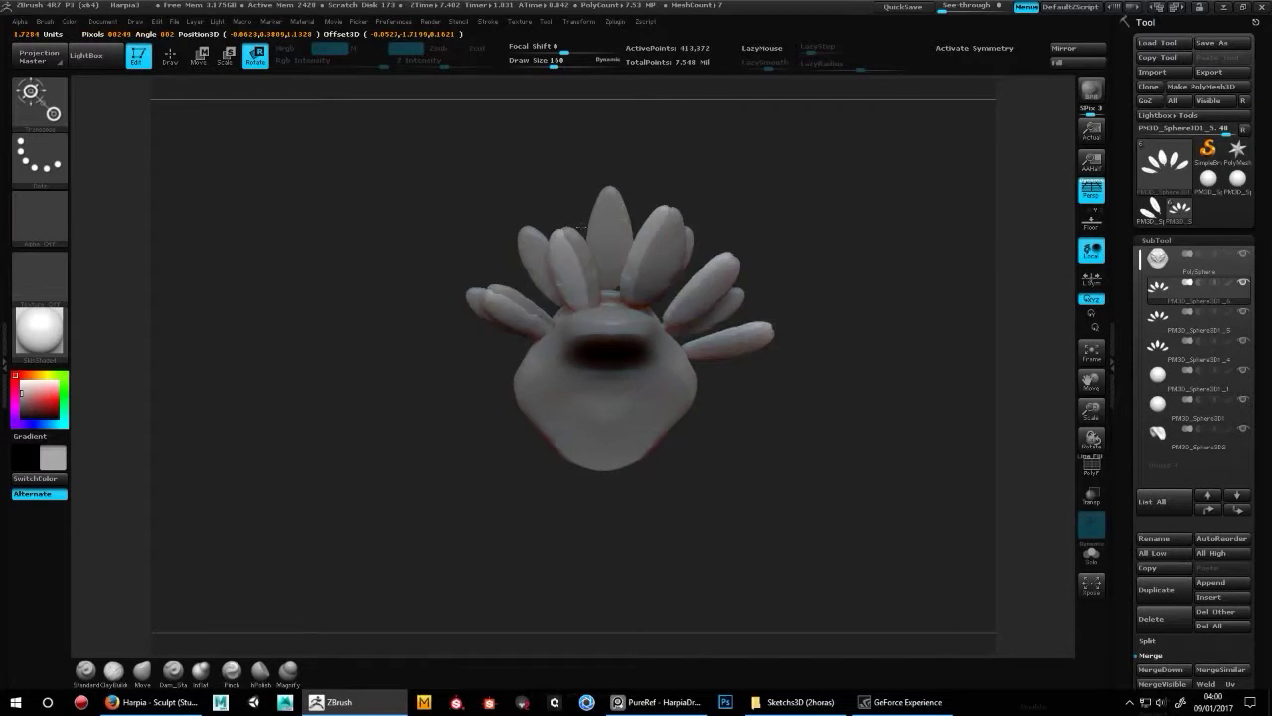
- Step back and forward through the third feather row's transforms and settle its offset so its feathers fill the crest gaps
key(ctrl+z)
key(w)
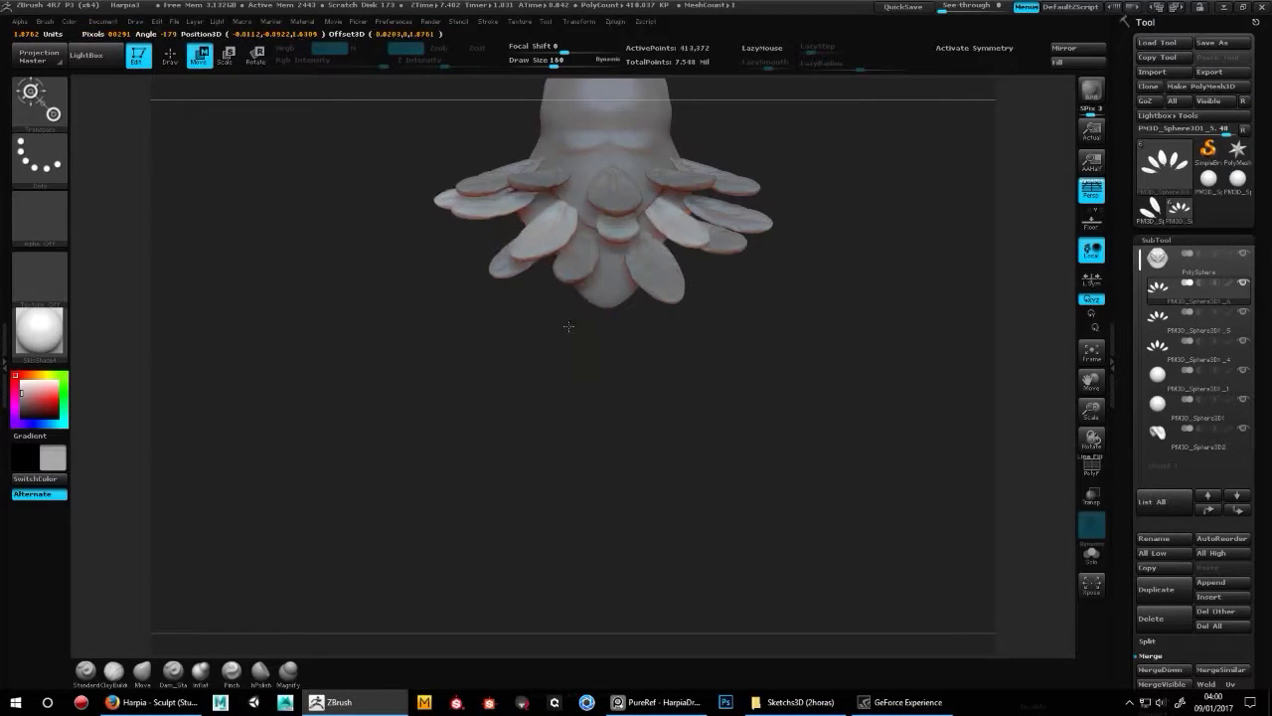
key(ctrl+shift+z)
key(ctrl+shift+z)
key(ctrl+z)
key(ctrl+z)
key(ctrl+z)
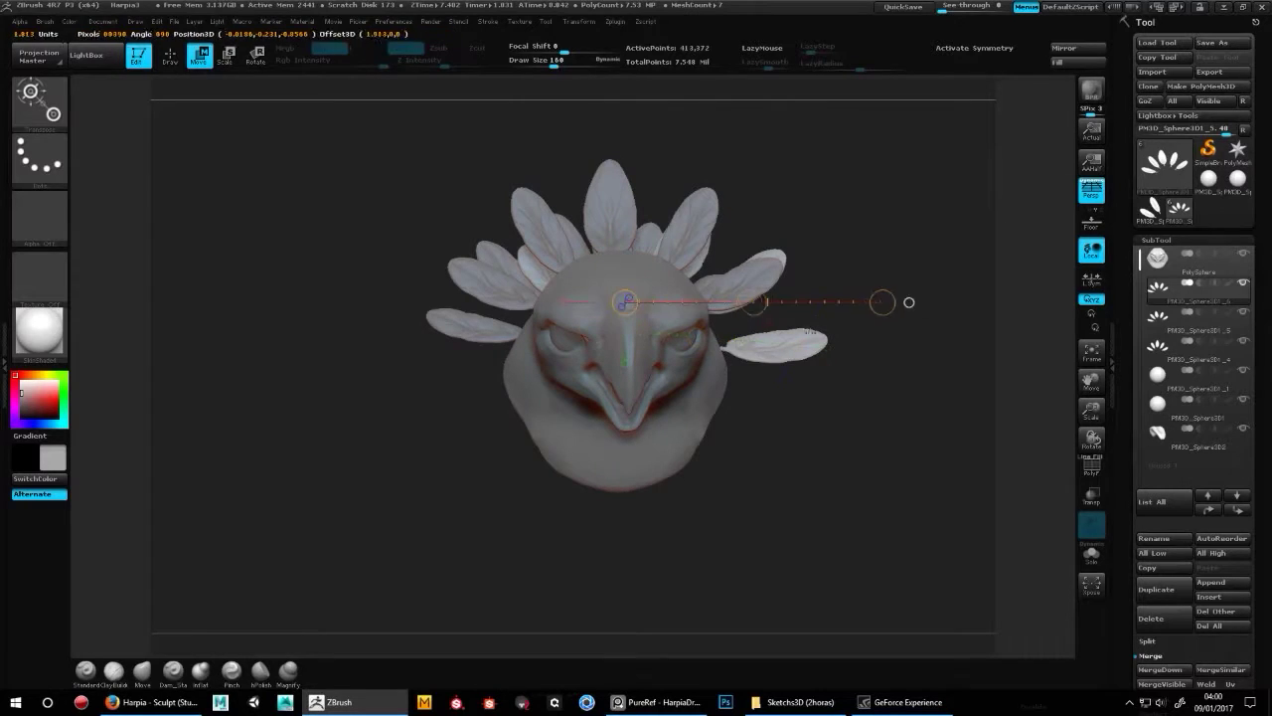
key(ctrl+shift+z)
key(ctrl+shift+z)
key(ctrl+shift+z)
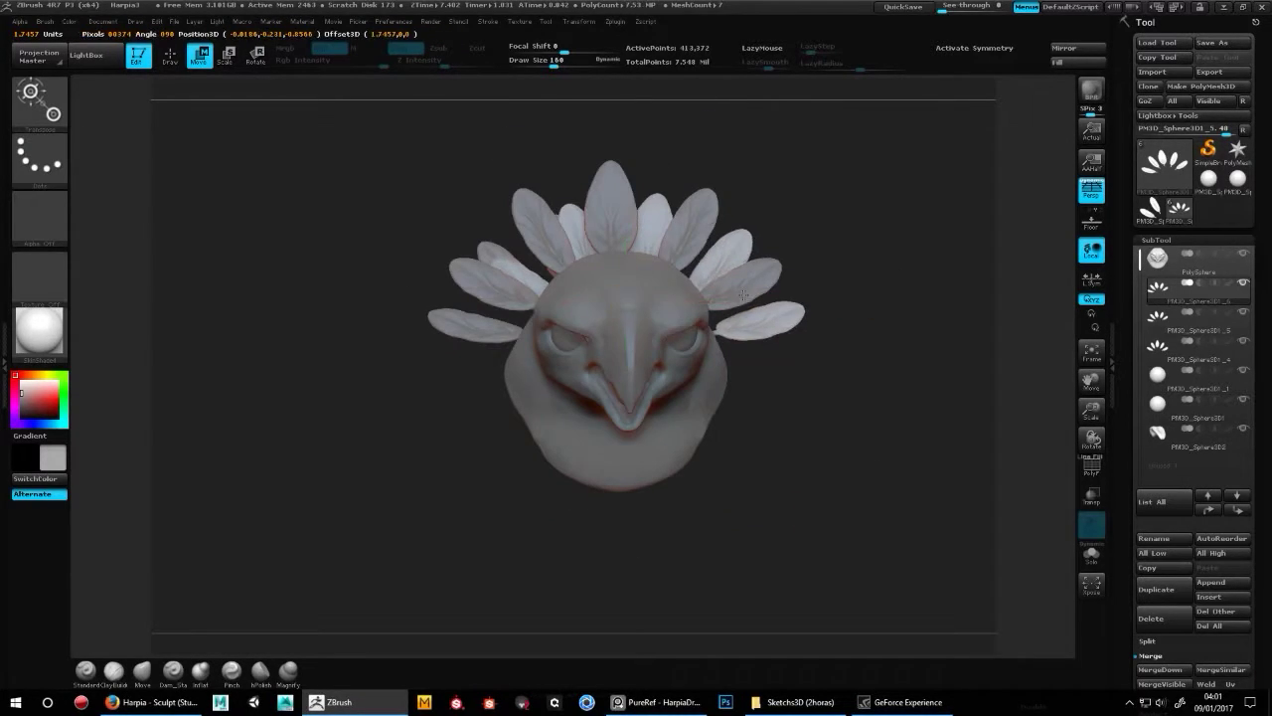
key(ctrl+shift+z)
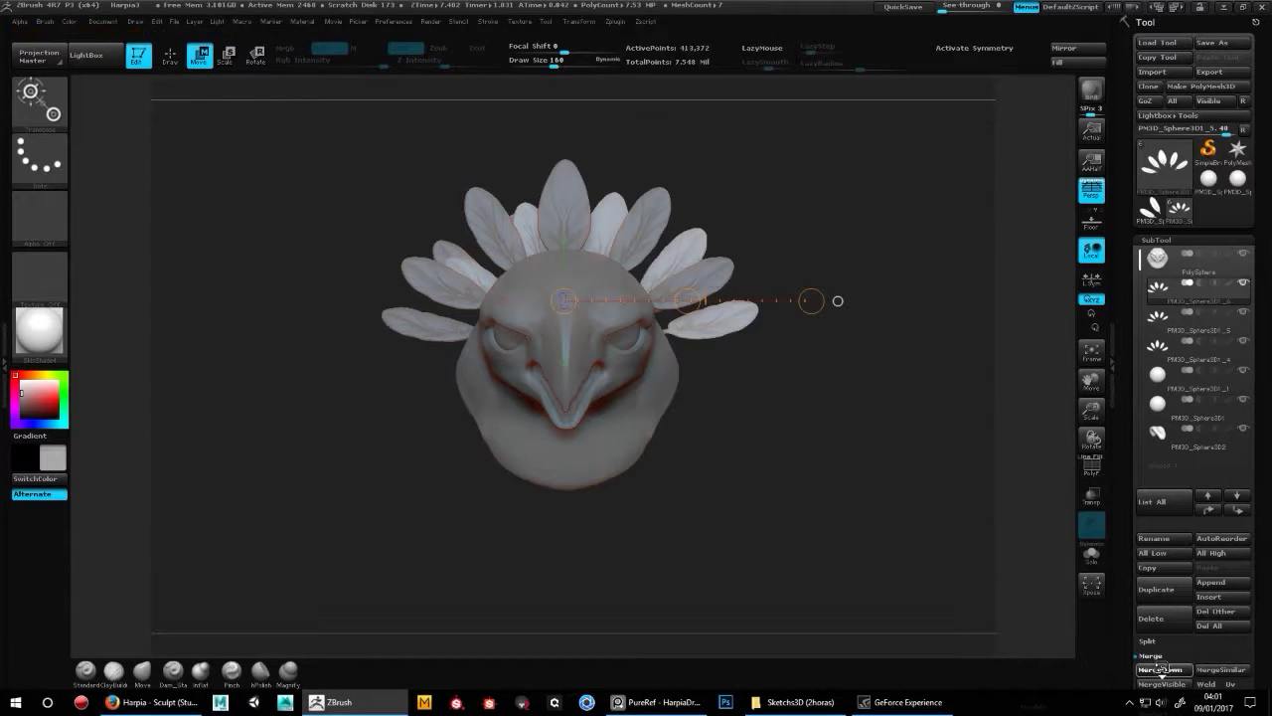
key(ctrl+shift+z)
- Try a mirrored copy of the merged feather rows, moved beneath the head to surround the neck
click(1078, 47)
click(560, 338)
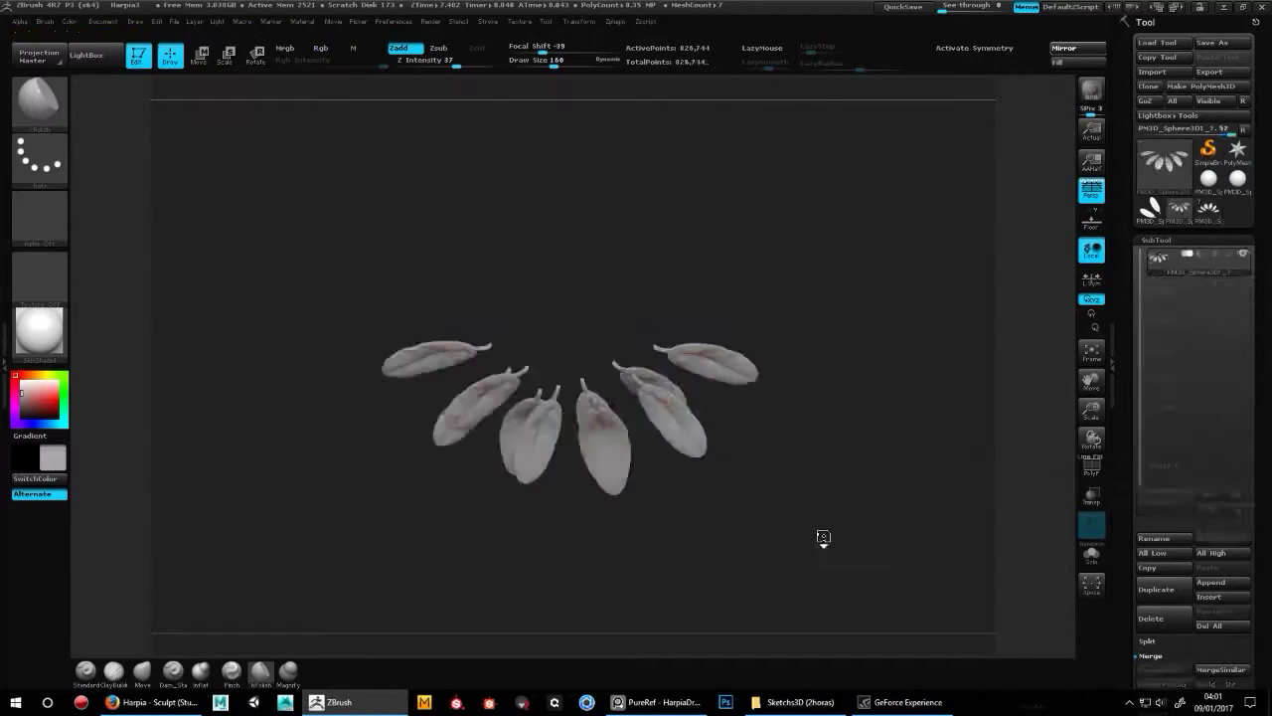
click(1153, 617)
click(1021, 646)
drag(905, 460, 809, 469)
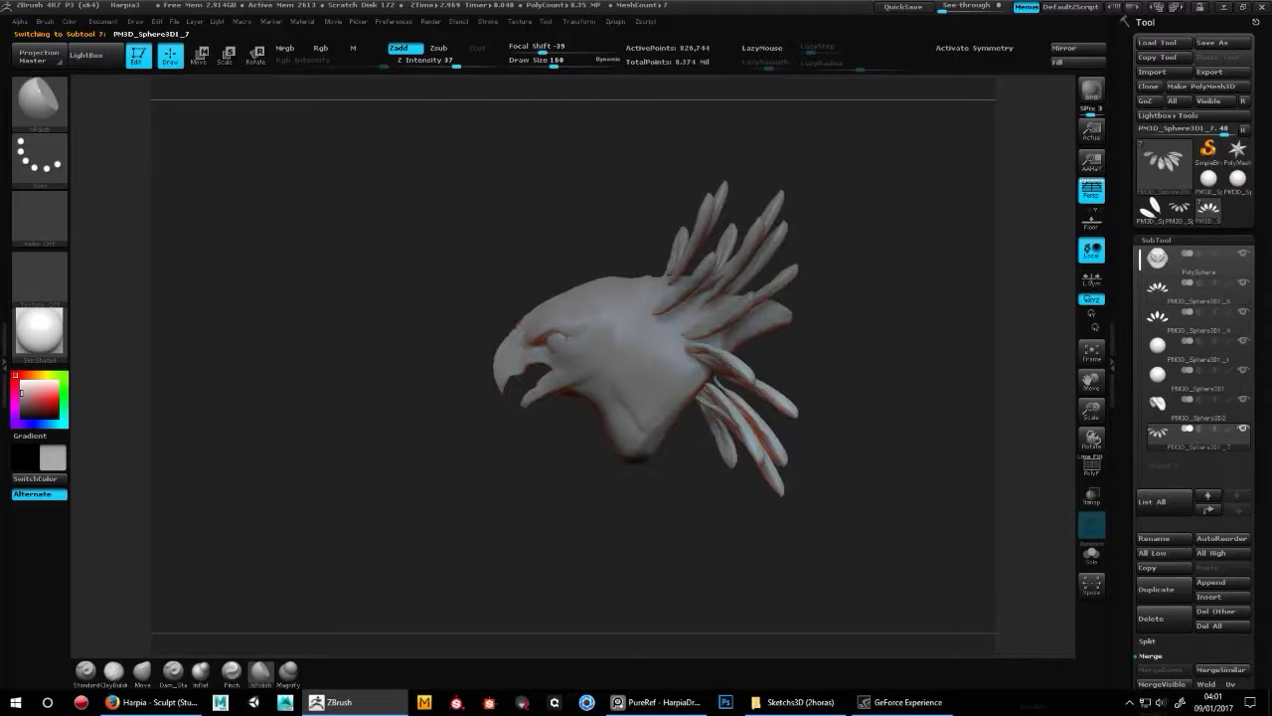
key(w)
drag(734, 385, 783, 450)
drag(748, 396, 696, 388)
key(f)
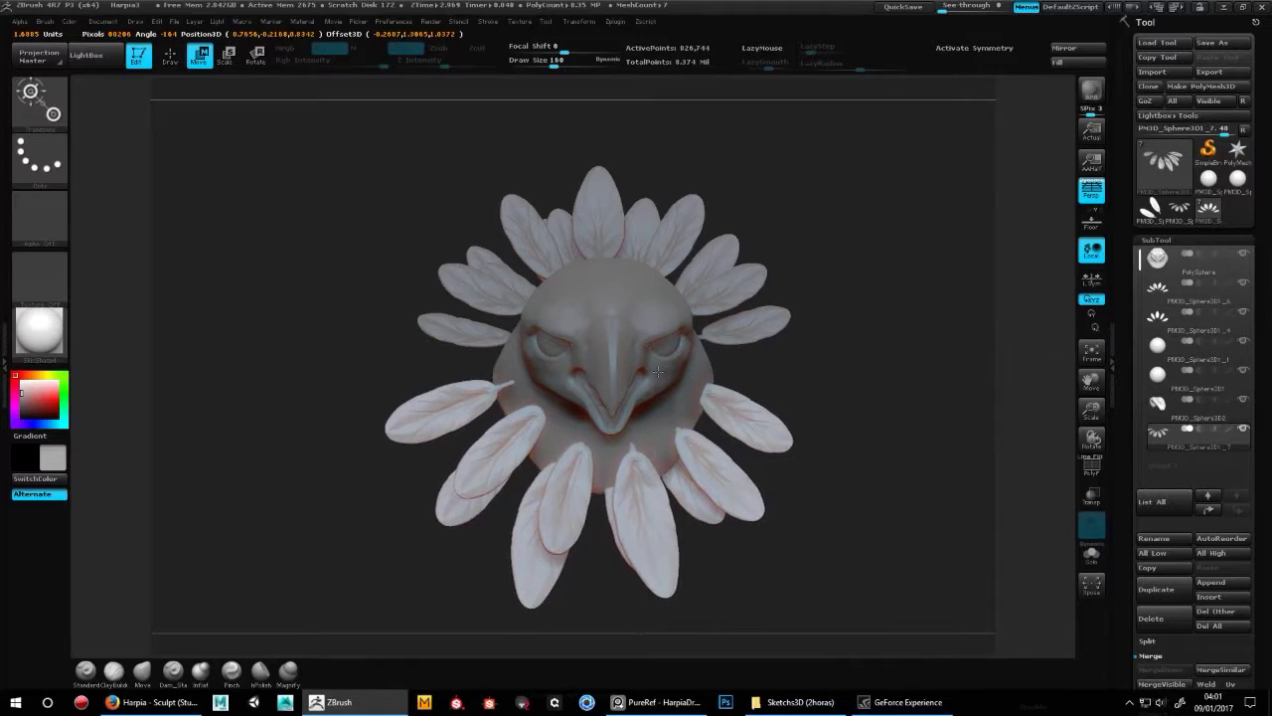
- Try rotating the lower feather copy around the side of the neck and delete that subtool
alt+click(658, 371)
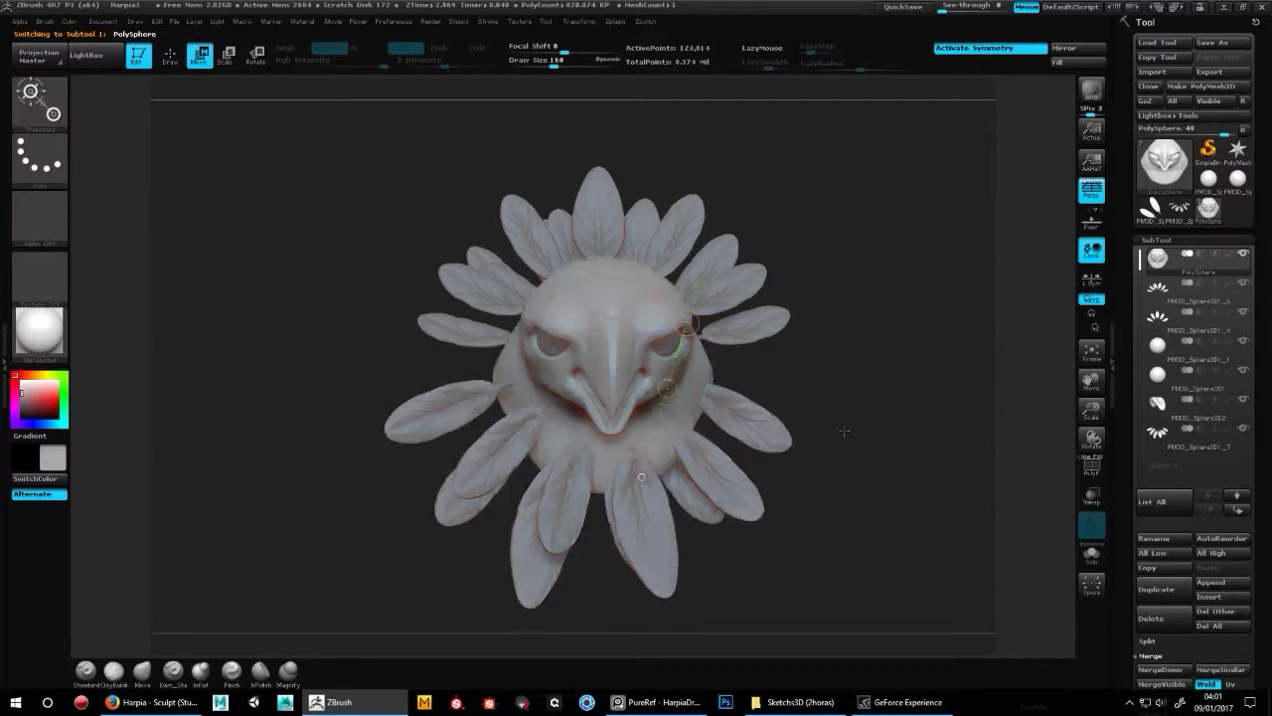
click(1158, 432)
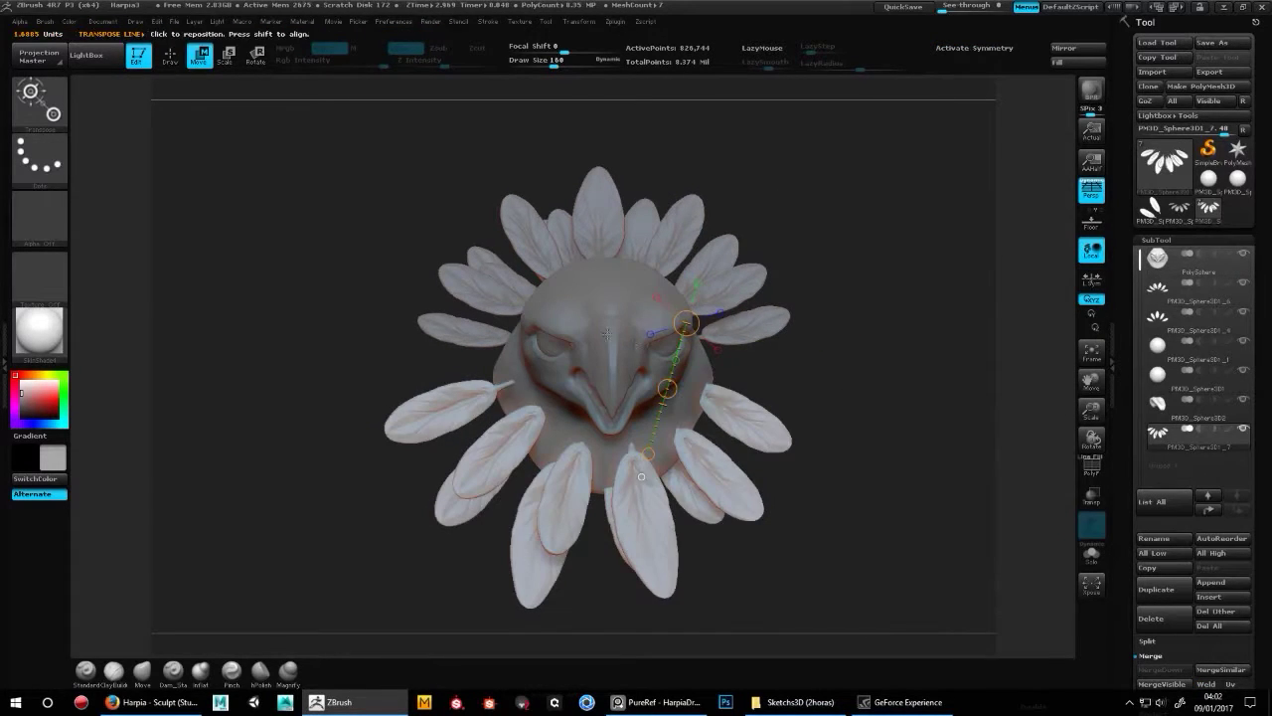
key(r)
drag(755, 468, 868, 494)
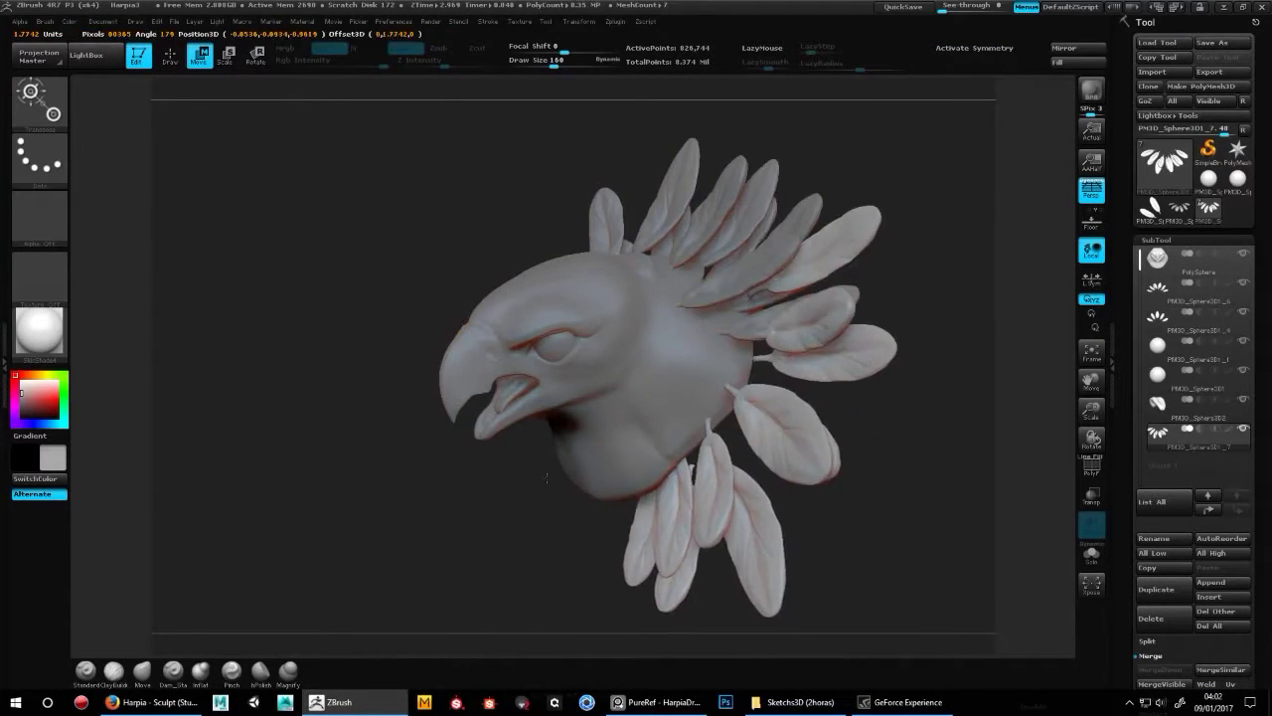
key(w)
drag(604, 328, 605, 577)
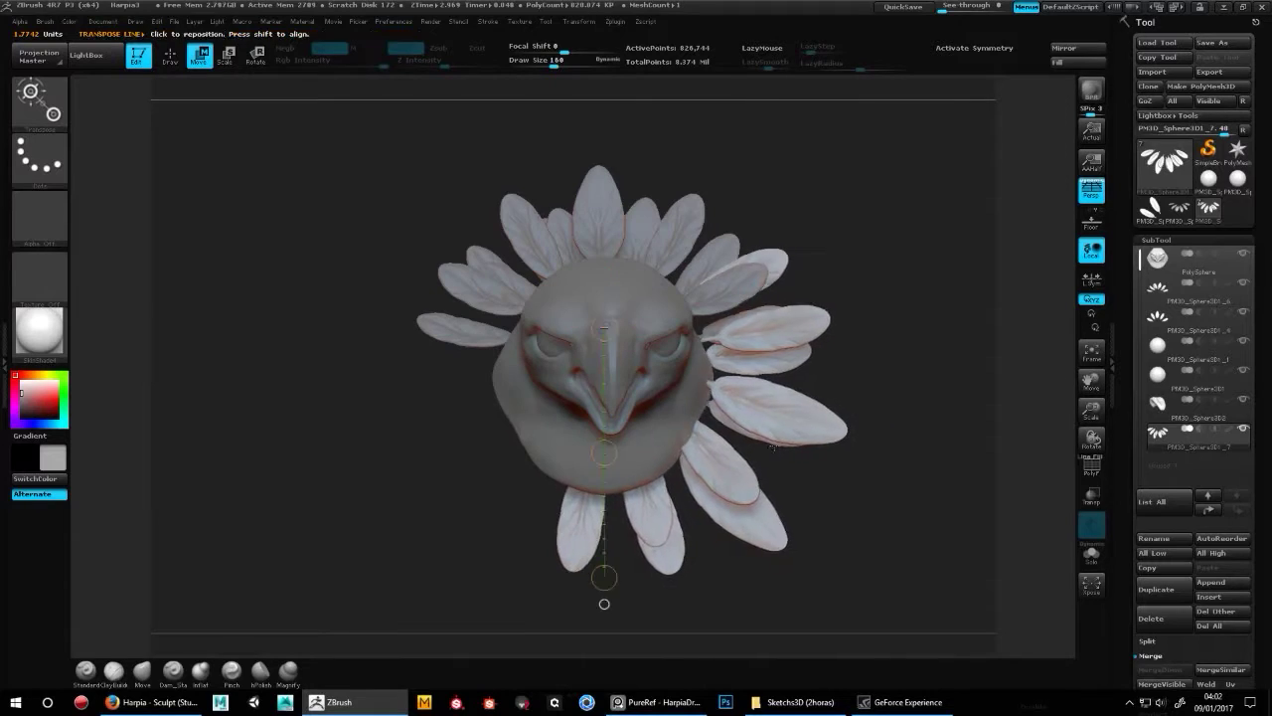
click(1164, 619)
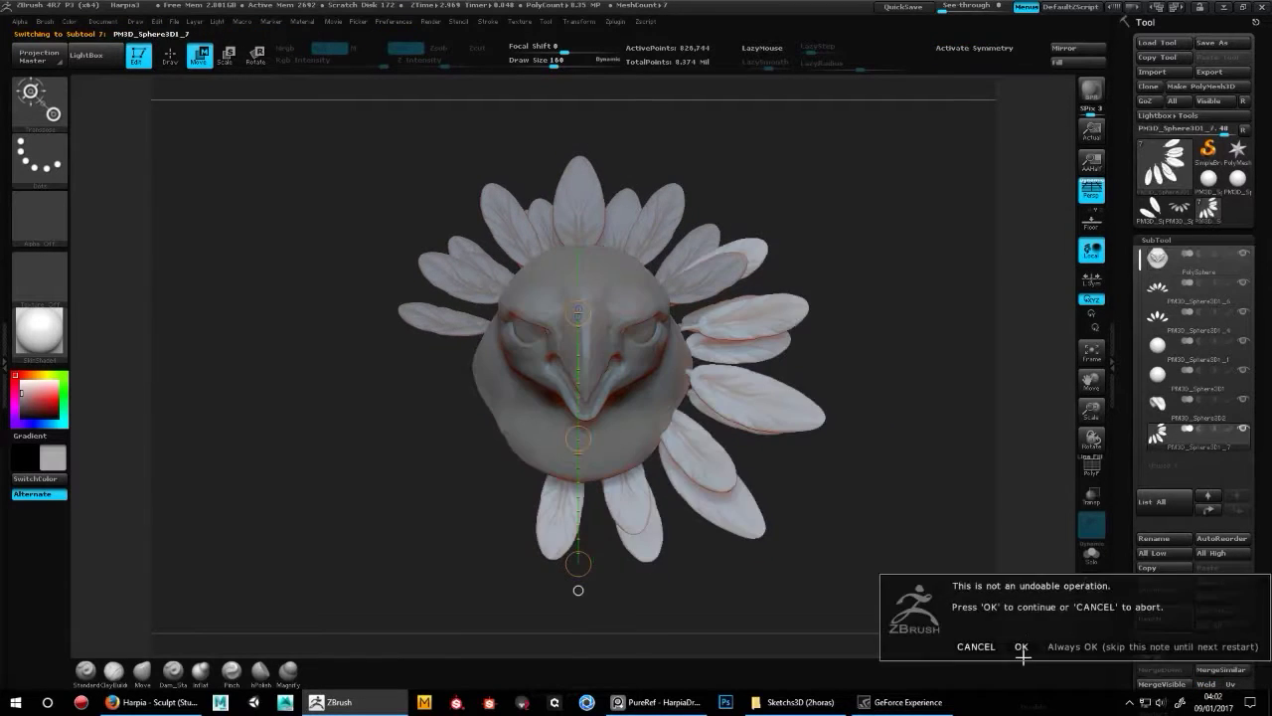
key(Return)
- Select the upper feather row and adjust its placement on the back of the head
drag(894, 398, 1057, 395)
click(1158, 288)
key(w)
mouse_move(845, 597)
mouse_down()
mouse_move(558, 610)
mouse_move(786, 548)
mouse_up()
mouse_move(782, 272)
mouse_down()
mouse_move(844, 272)
mouse_move(875, 429)
mouse_up()
mouse_move(517, 239)
mouse_down()
mouse_move(801, 238)
mouse_move(867, 365)
mouse_move(850, 425)
mouse_move(960, 420)
mouse_up()
- Make the head subtool active for brush sculpting with symmetry turned on
click(1158, 258)
key(q)
key(x)
key(alt+Tab)
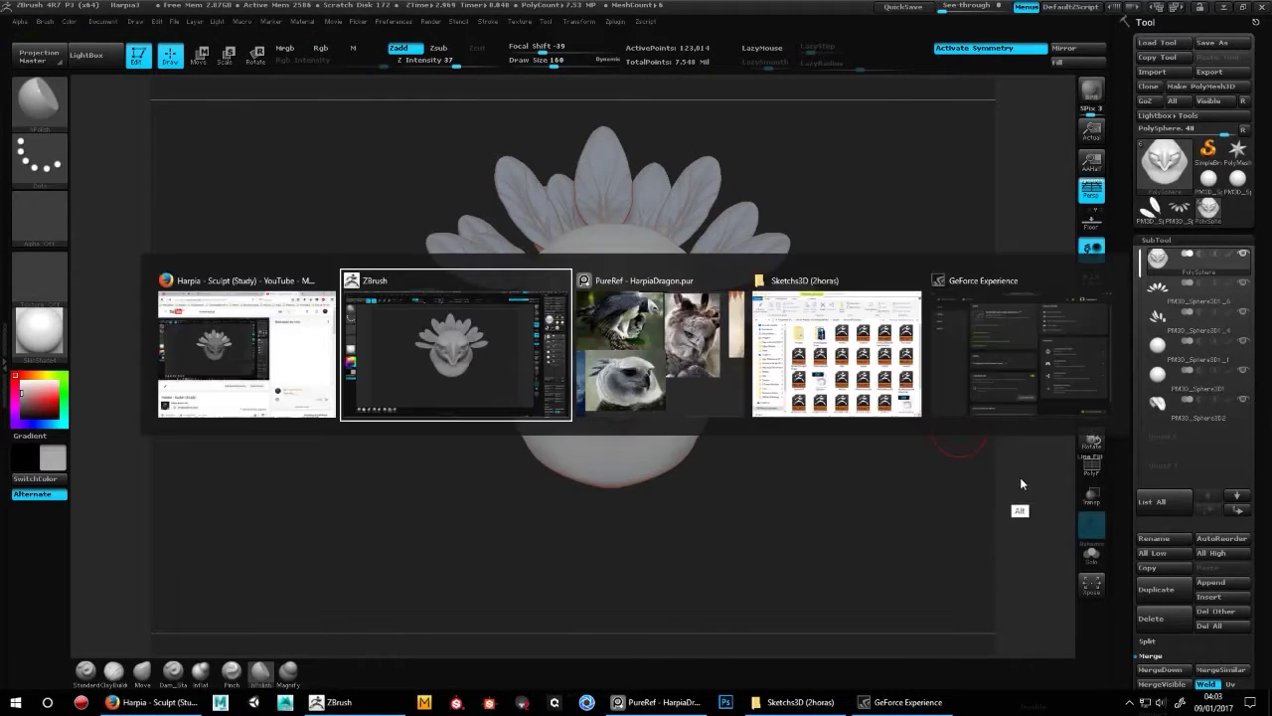
- Build up feather-like clumps behind the brow and cheek with ClayBuildup and flatten them with hPolish
mouse_move(1014, 475)
mouse_down()
mouse_move(818, 392)
mouse_move(709, 301)
mouse_up()
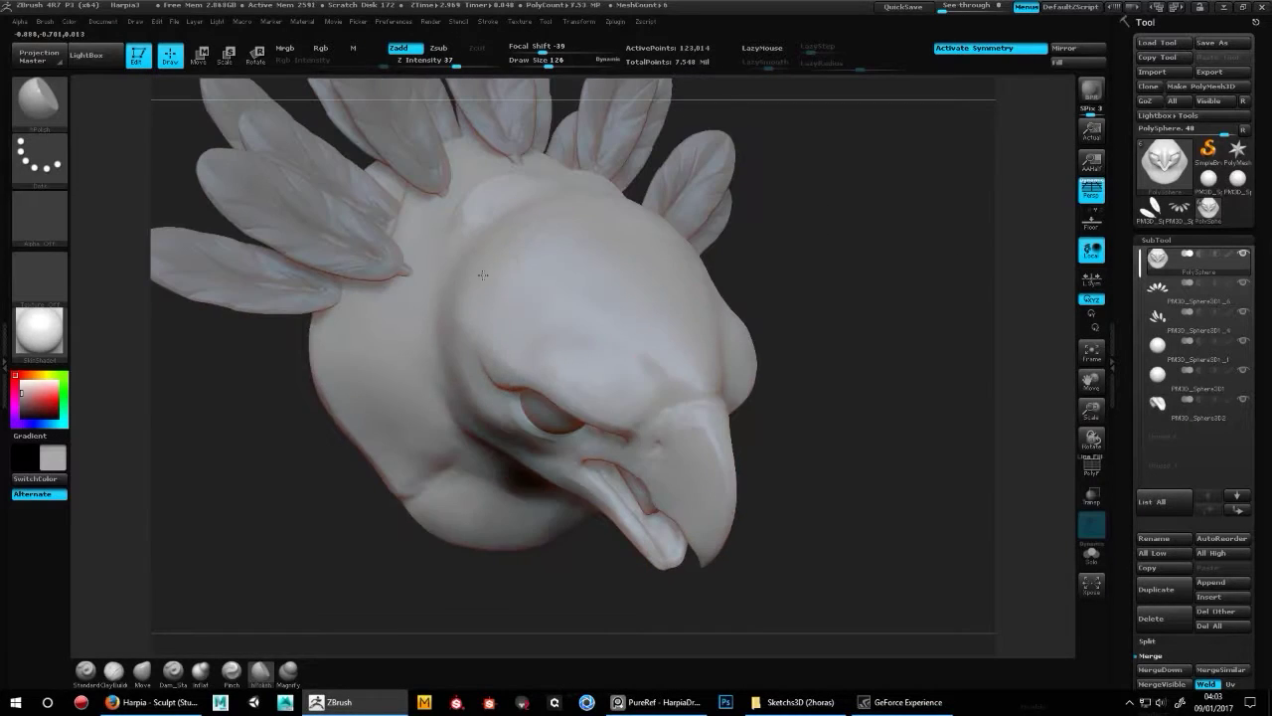
key(b)
key(c)
key(b)
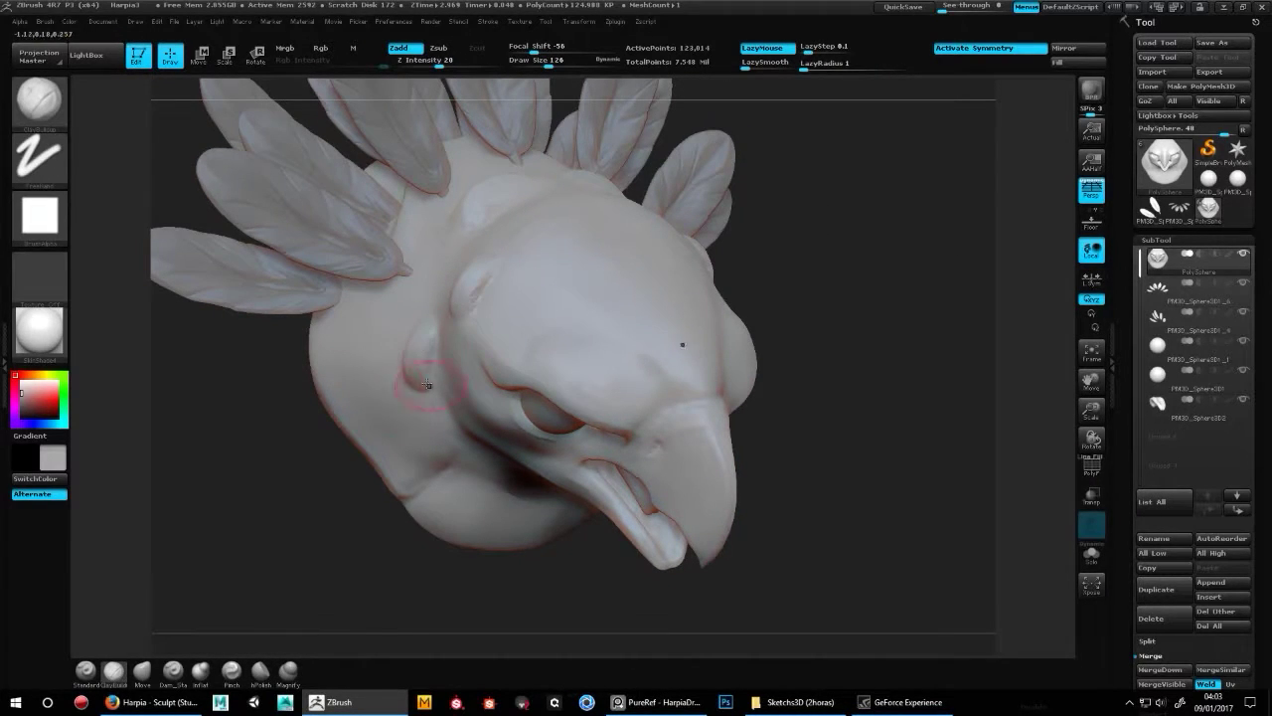
key(b)
key(h)
key(p)
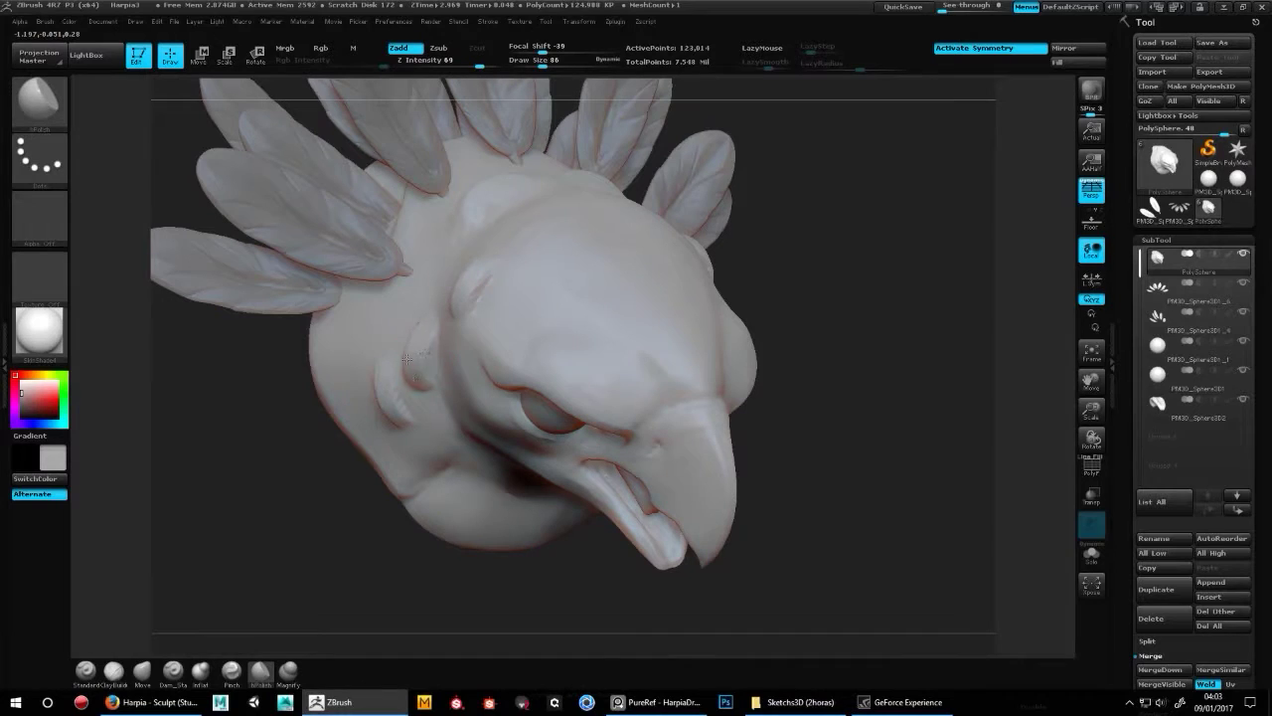
drag(459, 304, 485, 280)
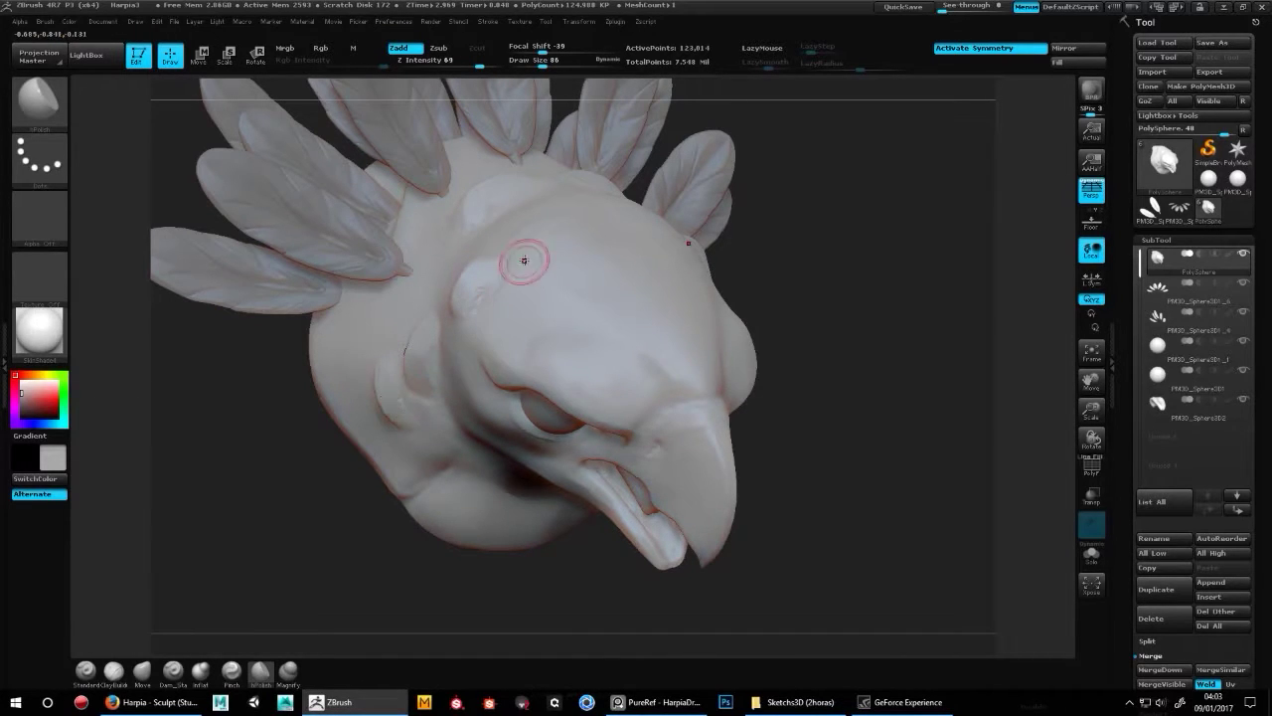
- Add clay clumps from the temple up over the brow and polish their surfaces with hPolish
key(b)
key(c)
key(b)
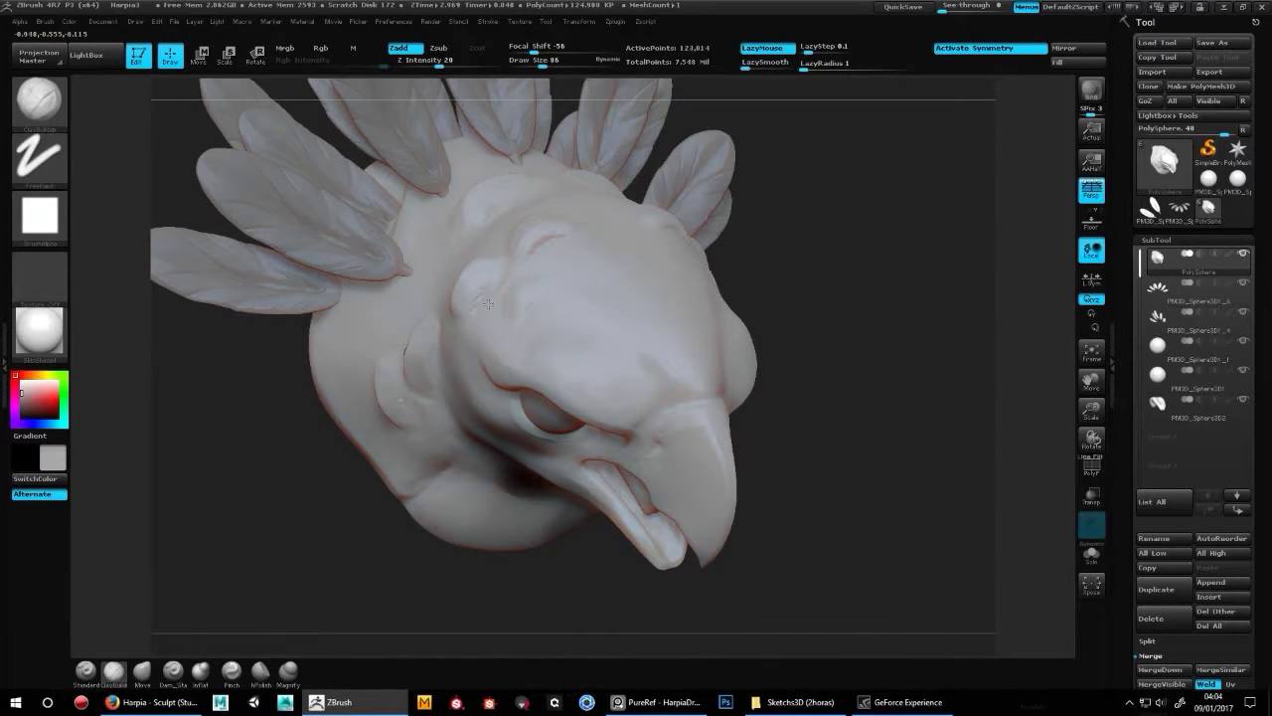
key(b)
key(h)
key(p)
shift+drag(519, 294, 546, 302)
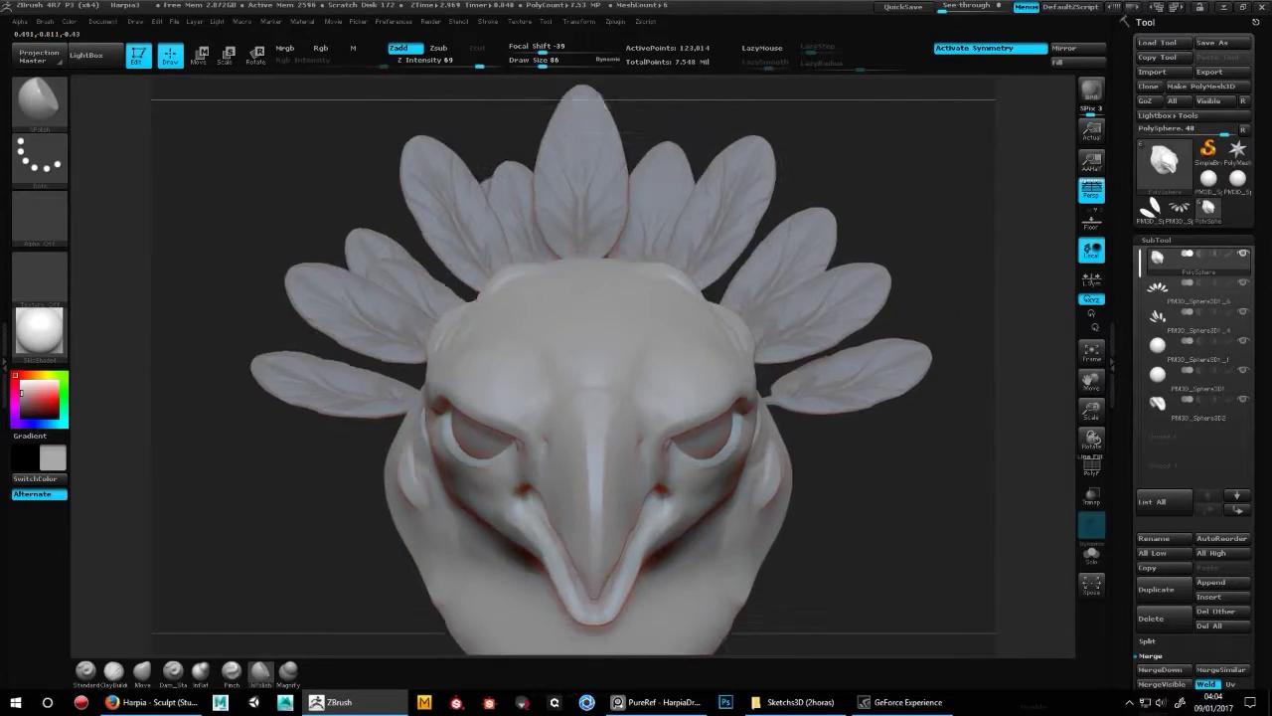
- Build up and polish small feather clumps across the top of the forehead below the crest
key(b)
key(c)
key(b)
key(b)
key(h)
key(p)
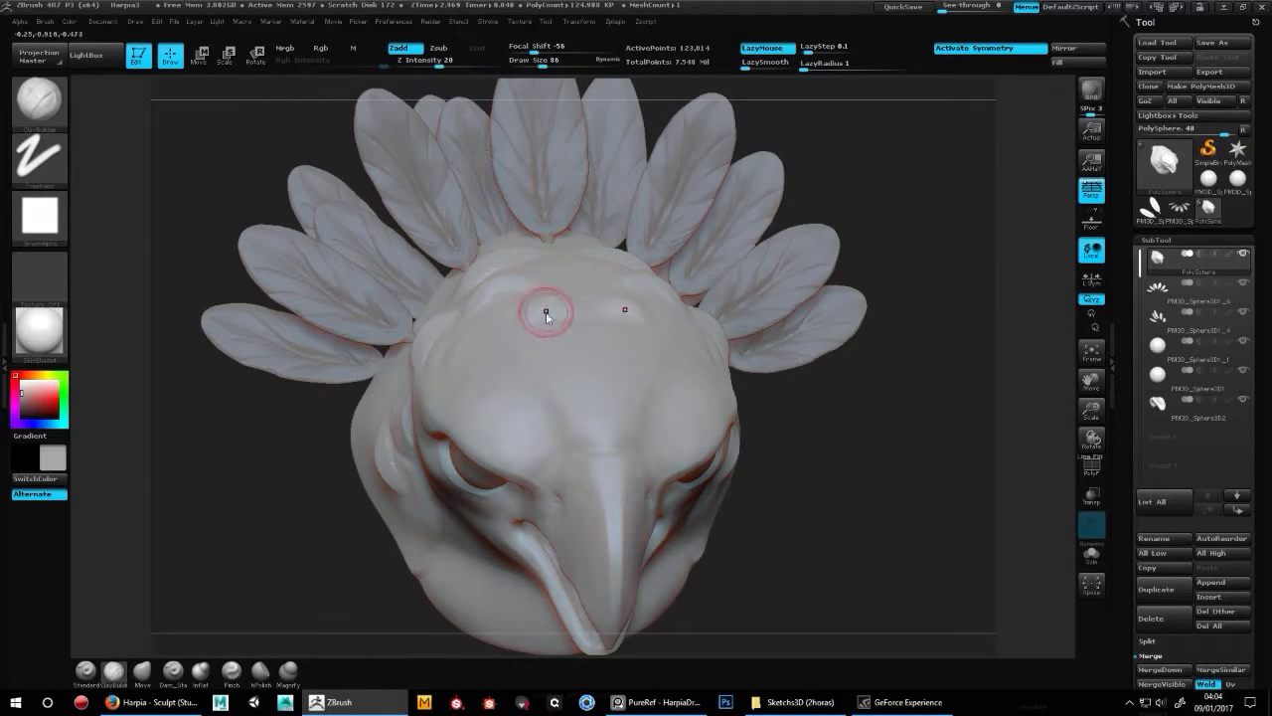
- Turn off symmetry and shape irregular clumps over the crown with a larger ClayBuildup brush and hPolish
key(x)
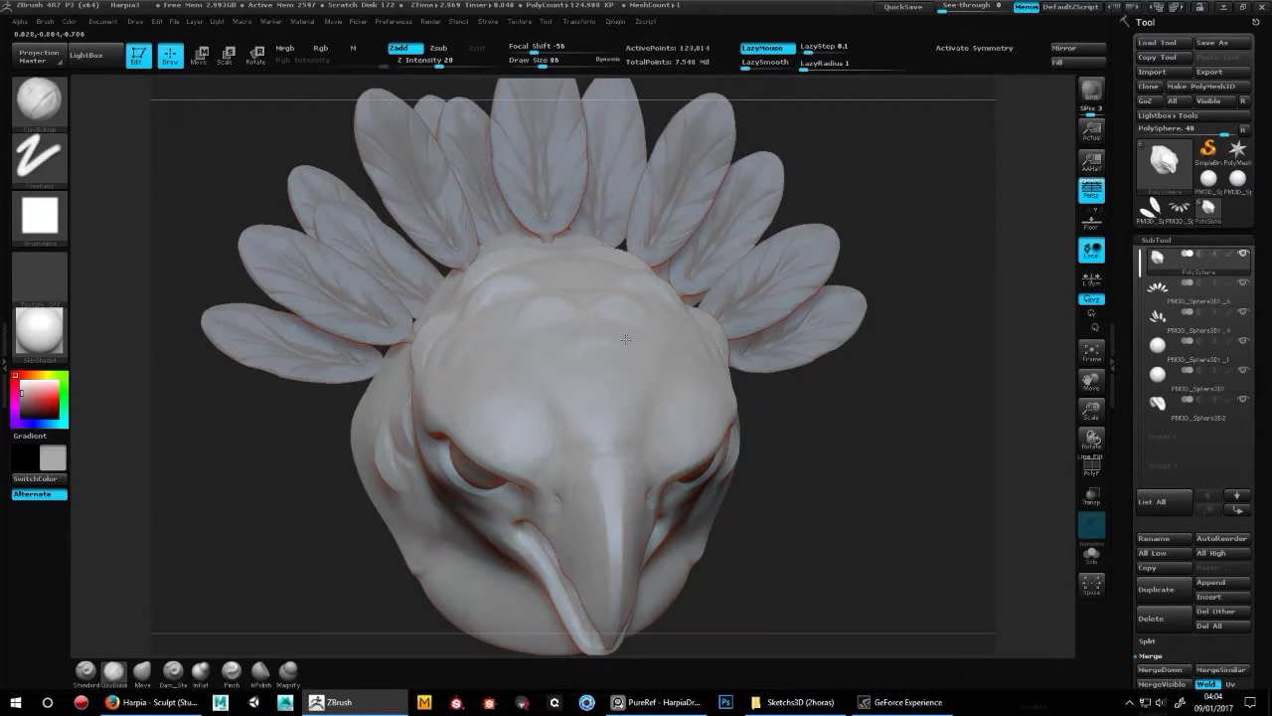
key(b)
key(c)
key(b)
key(bracketright)
key(bracketright)
key(bracketright)
key(b)
key(h)
key(p)
mouse_move(795, 397)
alt+mouse_down()
mouse_move(795, 457)
mouse_move(696, 438)
mouse_move(794, 417)
mouse_move(670, 372)
alt+mouse_up()
- Turn symmetry back on and cover the neck sides and throat with ClayBuildup feather clumps
key(b)
key(c)
key(b)
key(s)
drag(756, 408, 813, 404)
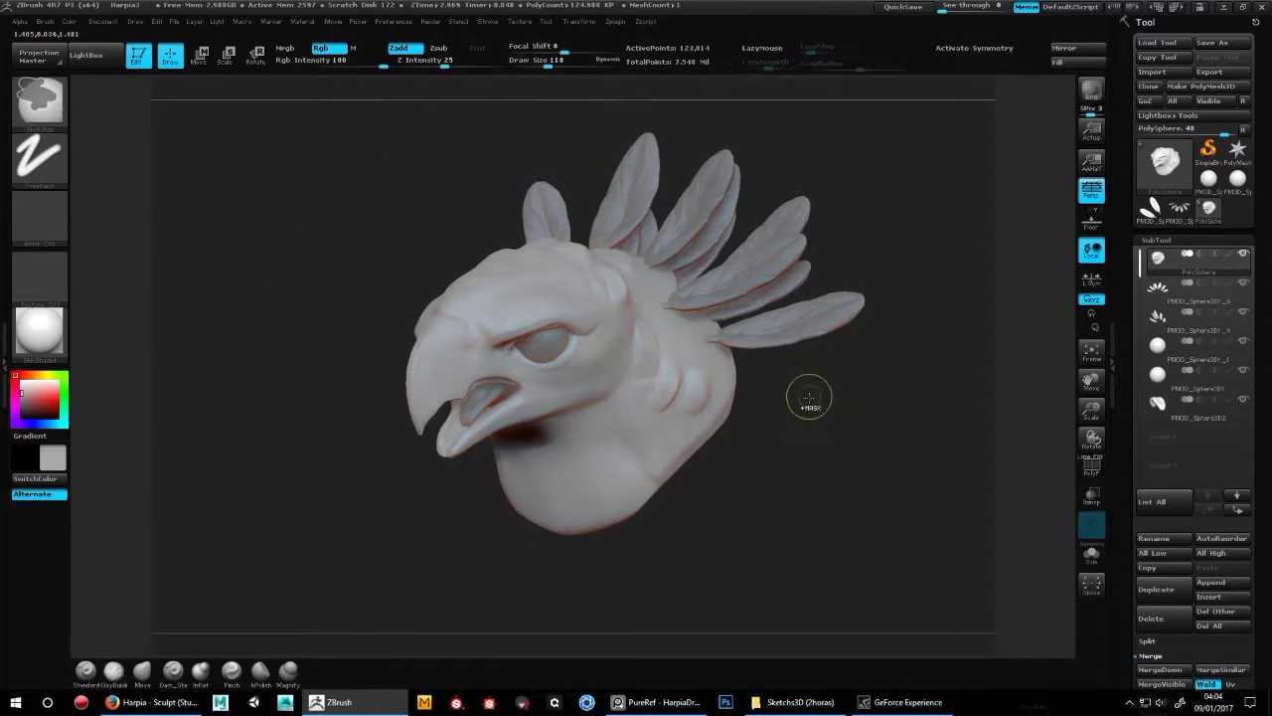
key(x)
key(])
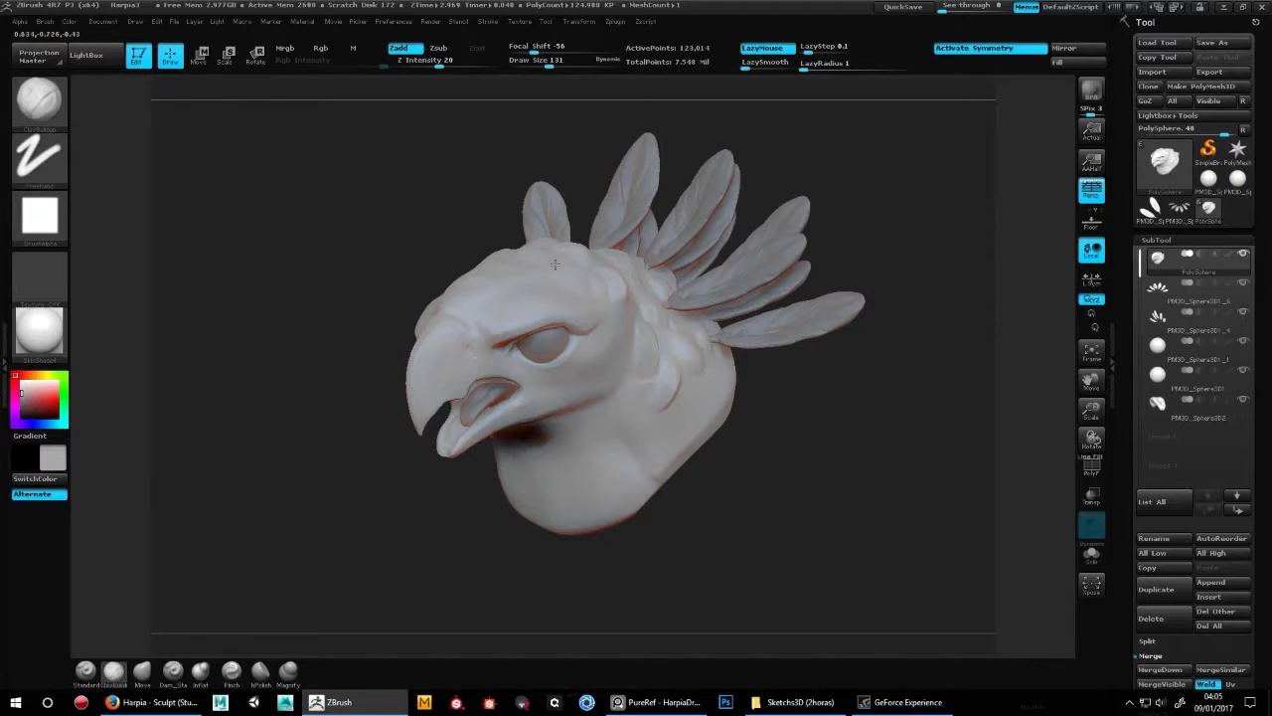
mouse_move(621, 289)
mouse_down()
mouse_move(532, 255)
mouse_move(517, 189)
mouse_move(846, 150)
mouse_move(517, 216)
mouse_move(818, 292)
mouse_move(755, 318)
mouse_up()
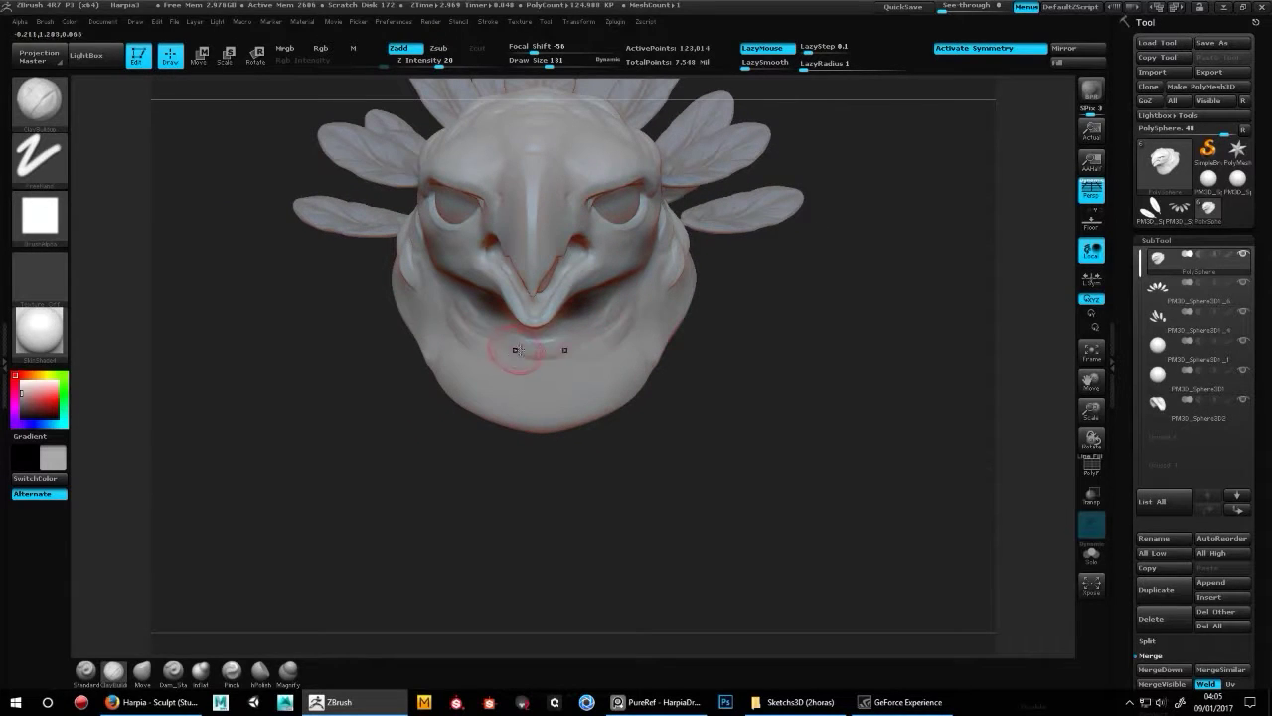
mouse_move(662, 255)
mouse_down()
mouse_move(680, 294)
mouse_move(526, 249)
mouse_up()
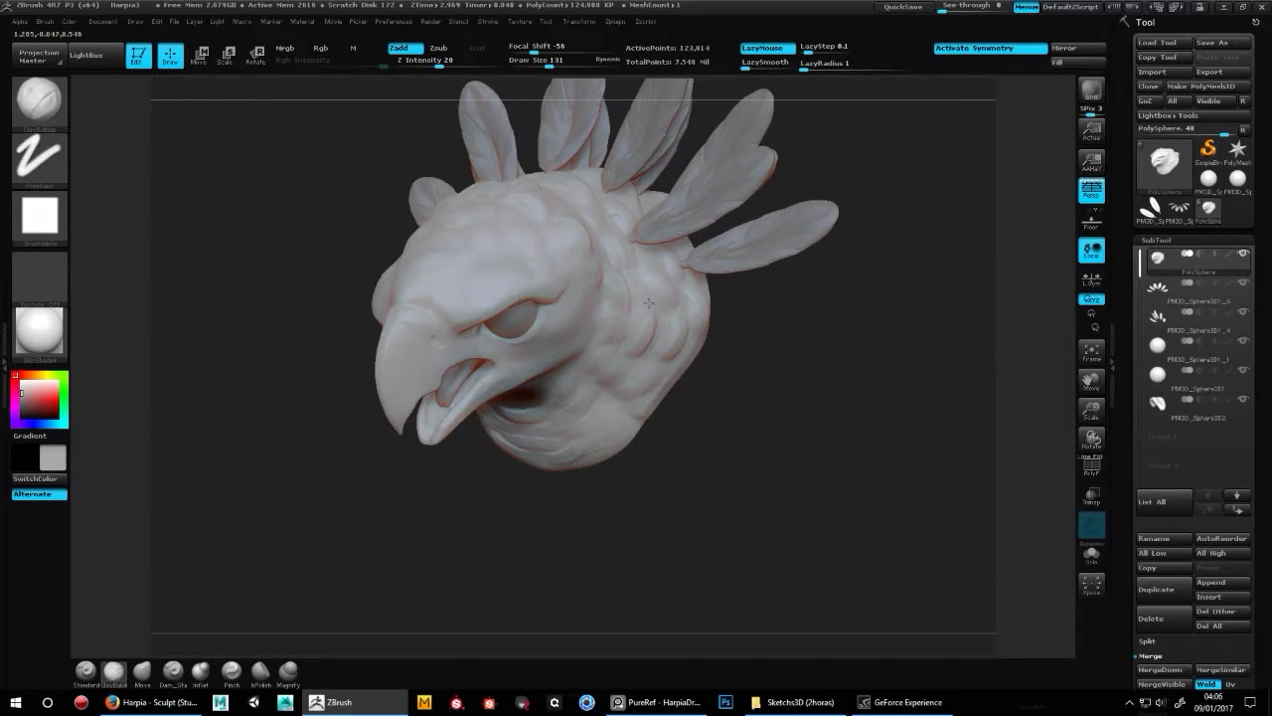
- Choose an alpha for the Standard brush and try it on the head
drag(792, 409, 785, 517)
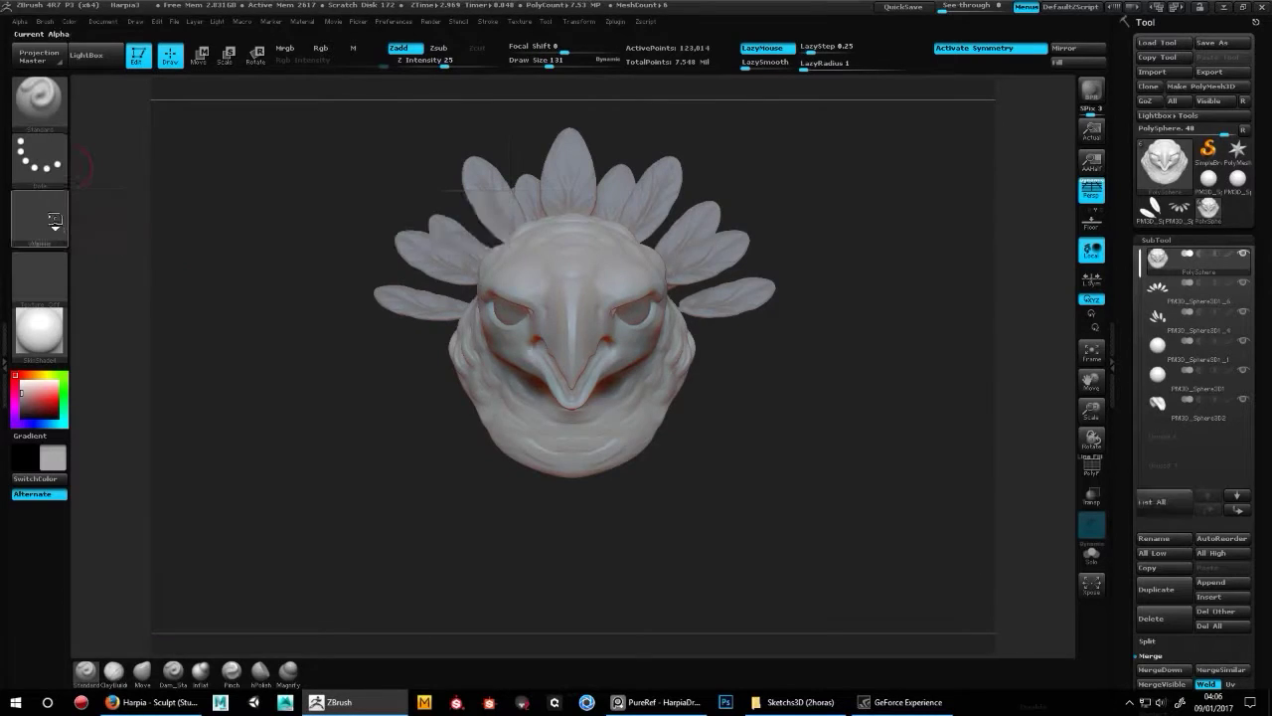
click(50, 221)
click(304, 423)
mouse_move(796, 298)
mouse_down()
mouse_move(799, 343)
mouse_move(604, 284)
mouse_move(653, 497)
mouse_move(907, 471)
mouse_move(813, 475)
mouse_up()
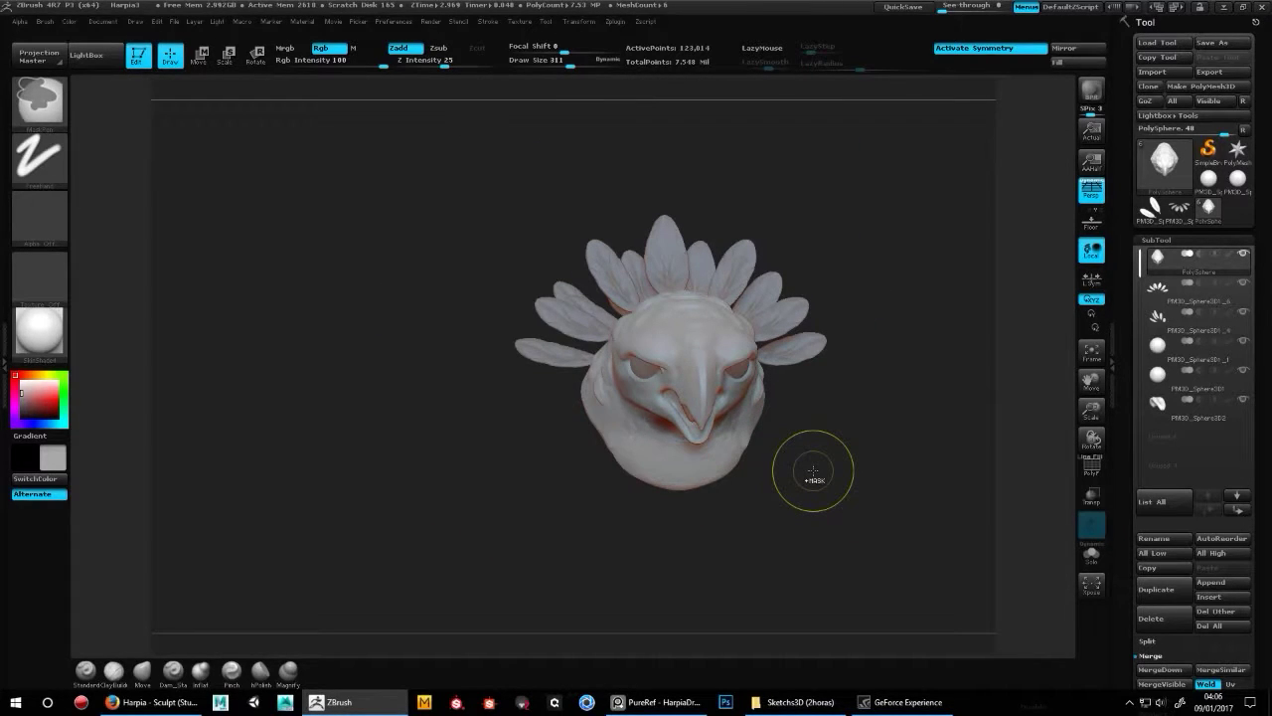
- Flatten the brow plane above the eye with the hPolish brush
mouse_move(813, 469)
mouse_down()
mouse_move(785, 554)
mouse_move(778, 491)
mouse_move(895, 494)
mouse_move(730, 447)
mouse_move(852, 275)
mouse_move(770, 91)
mouse_up()
key(b)
key(h)
key(p)
alt+drag(566, 149, 507, 251)
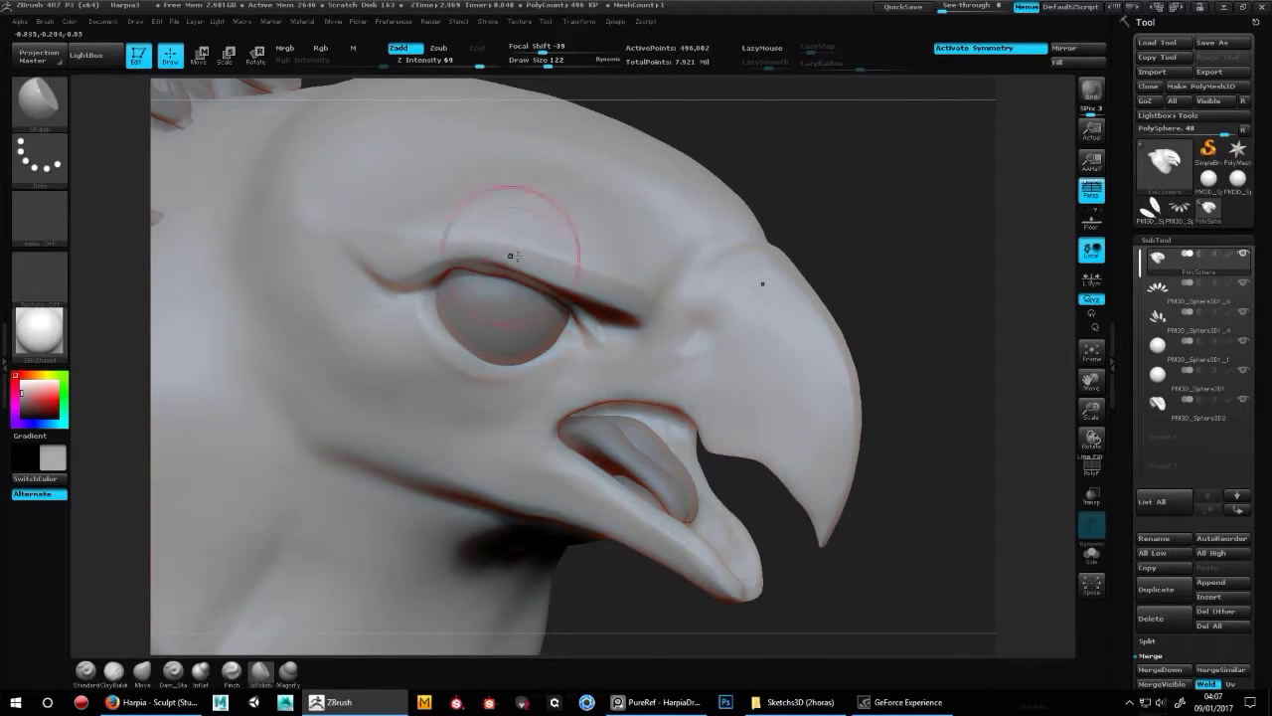
- Sharpen the brow edge and the eyelid fold above the eye with the Pinch brush
key(b)
key(p)
key(i)
mouse_move(606, 286)
mouse_down()
mouse_move(535, 261)
mouse_move(643, 323)
mouse_up()
drag(518, 298, 540, 269)
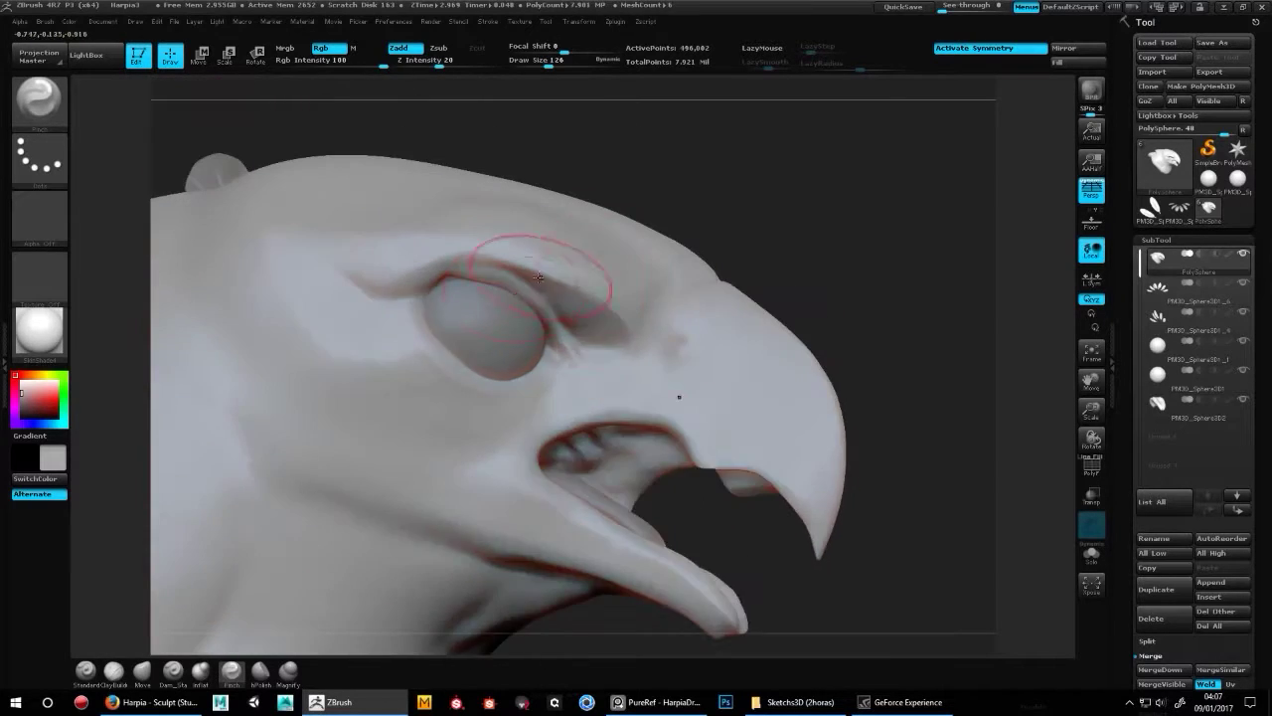
- Build up the upper eyelid along the eye's rim with a small ClayBuildup brush
key(b)
key(c)
key(b)
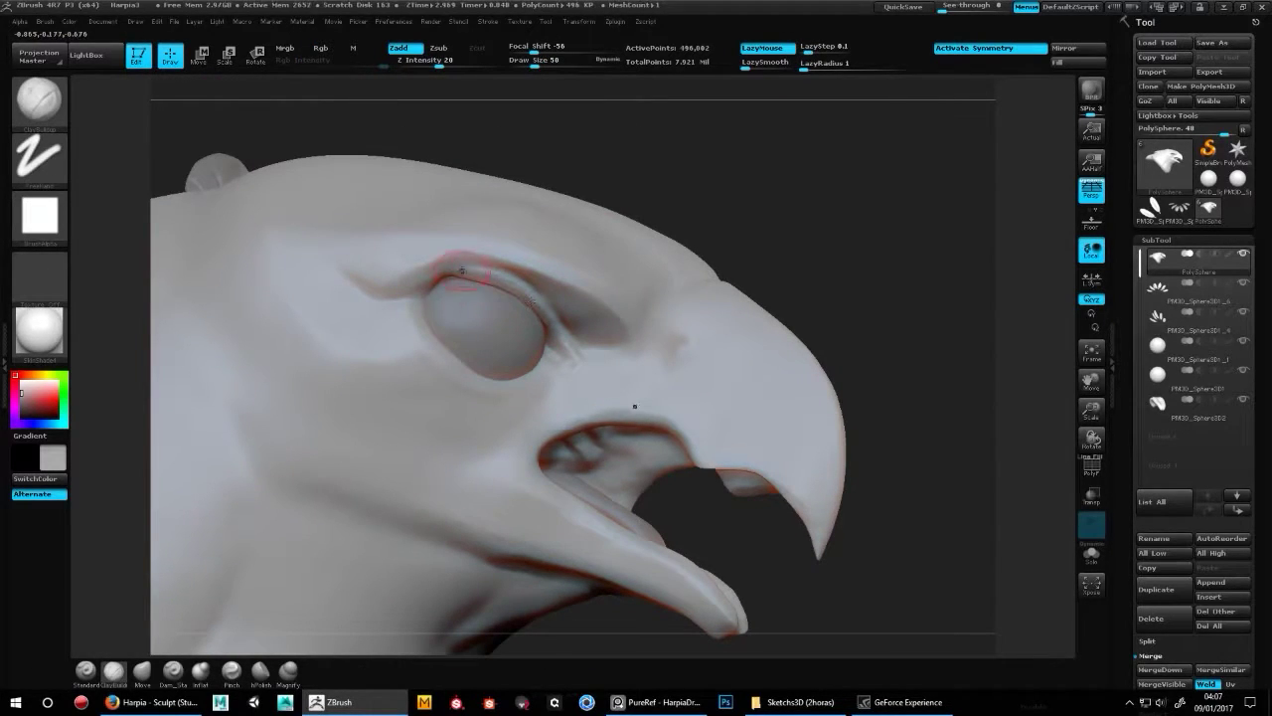
drag(431, 285, 421, 285)
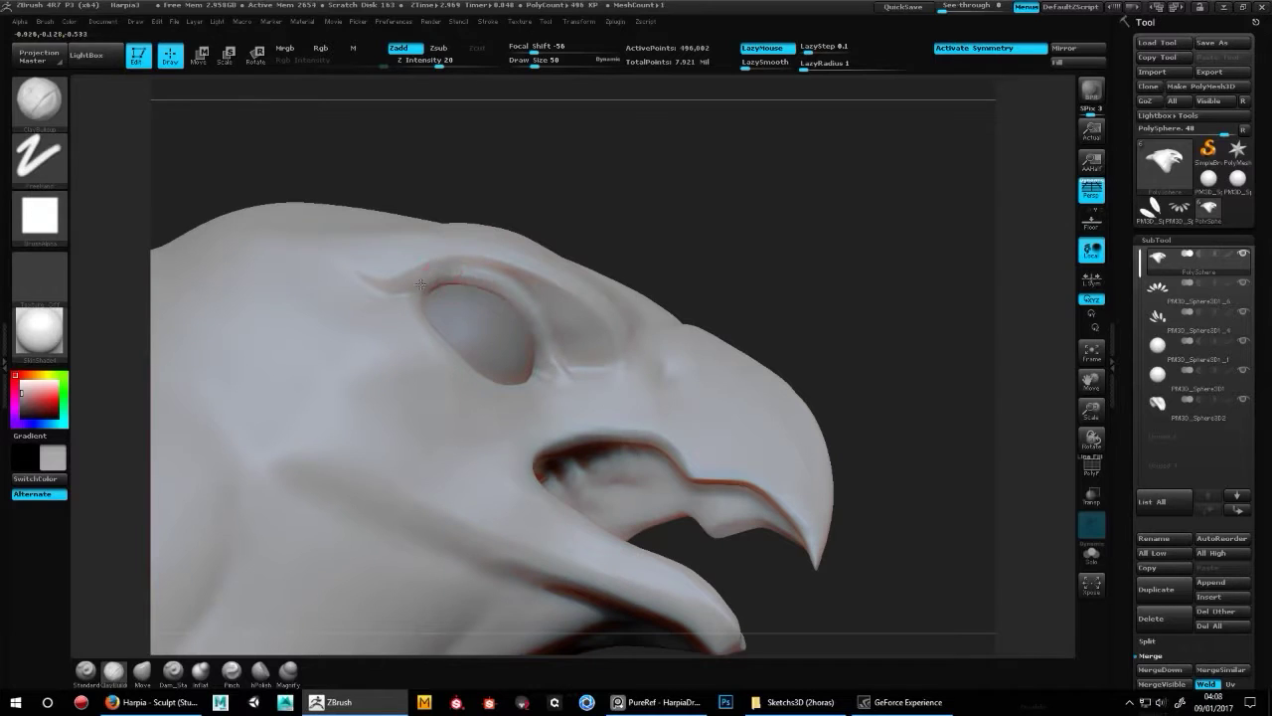
mouse_move(447, 283)
mouse_down()
mouse_move(472, 299)
mouse_move(495, 292)
mouse_up()
- Polish the upper eyelid with hPolish and tighten its edge with the Pinch brush
key(b)
key(h)
key(p)
key(b)
key(p)
key(i)
- Carve the crease between the brow and upper eyelid with Dam_Standard and smooth its surface with hPolish
key(b)
key(d)
key(s)
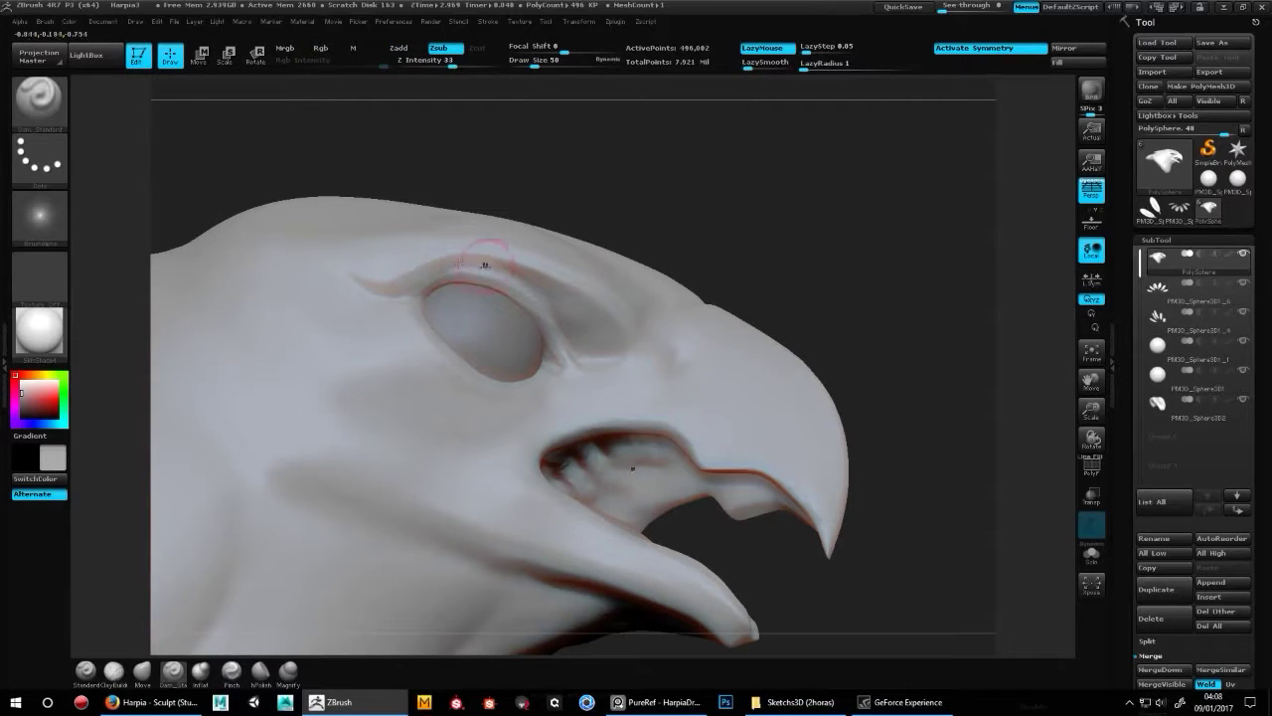
key(b)
key(h)
key(p)
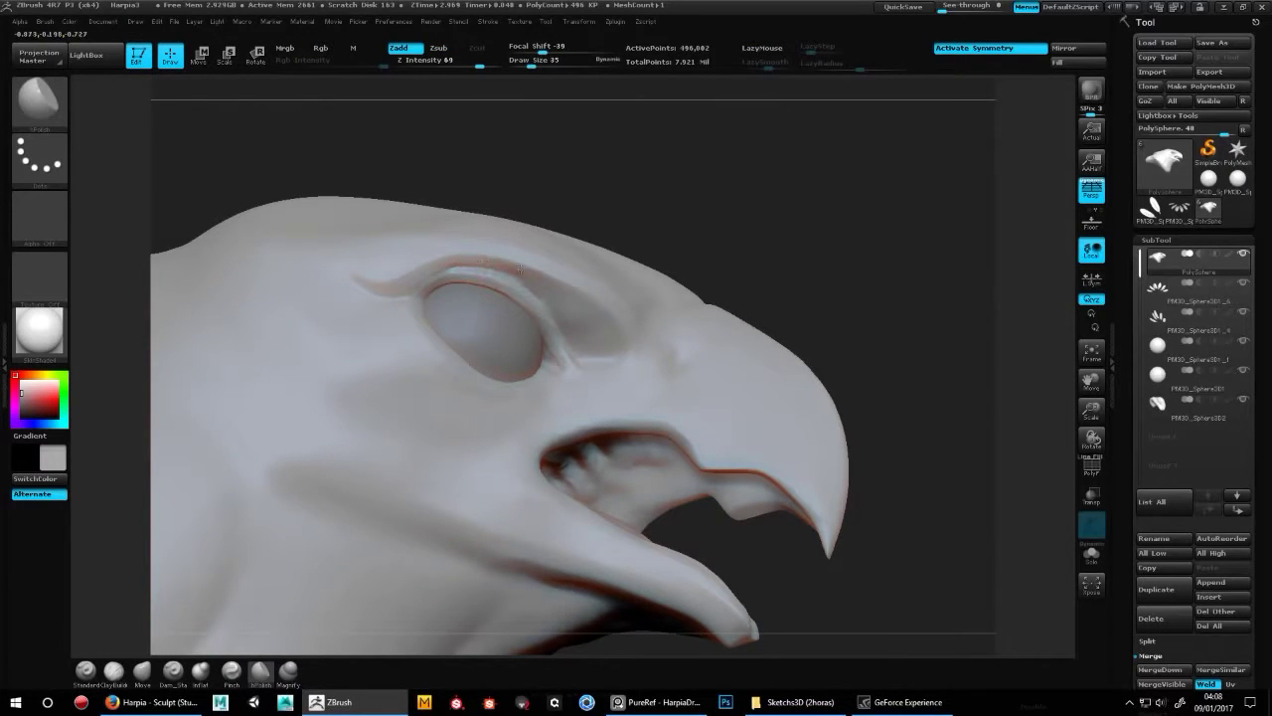
drag(434, 263, 453, 275)
- Sharpen the eye's outer-corner crease with Dam_Standard, and rework the upper eyelid with ClayBuildup and hPolish
key(b)
key(d)
key(s)
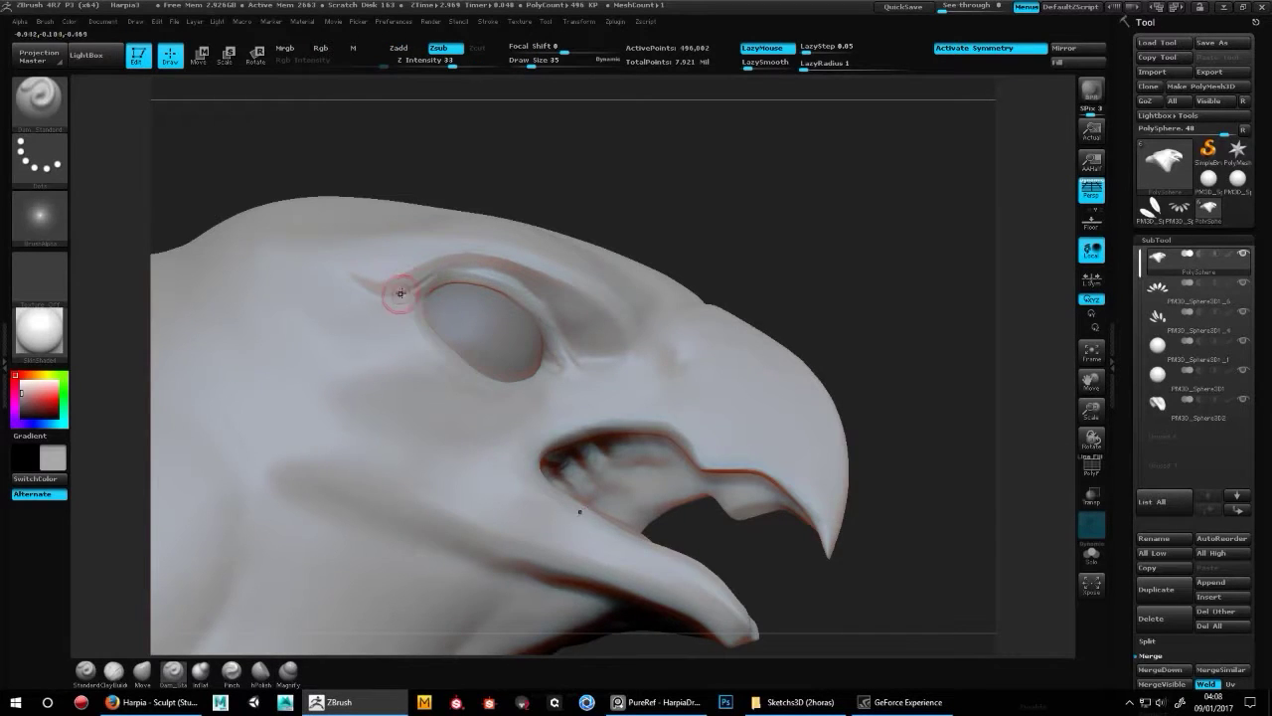
key(b)
key(c)
key(b)
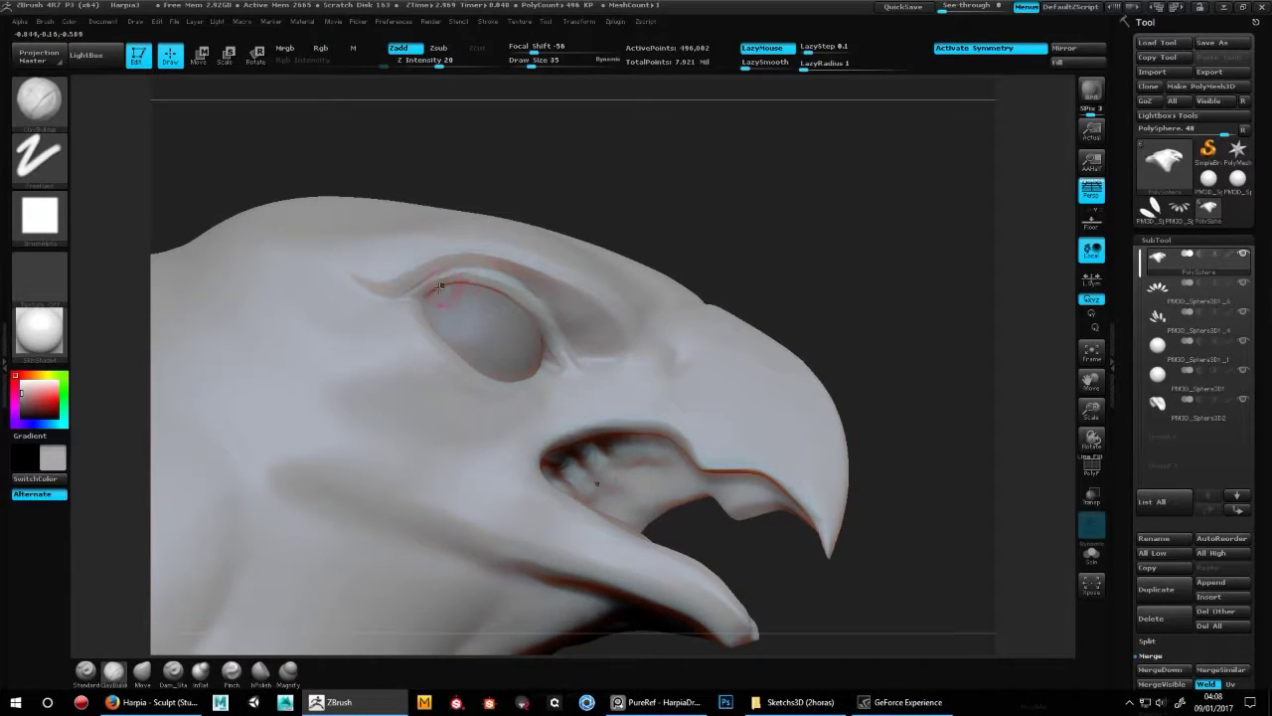
key(b)
key(h)
key(p)
mouse_move(1024, 248)
mouse_down()
mouse_move(762, 159)
mouse_move(497, 275)
mouse_up()
- Build up the upper eyelid's ridge along the eye opening with ClayBuildup, alternating with hPolish
key(b)
key(c)
key(b)
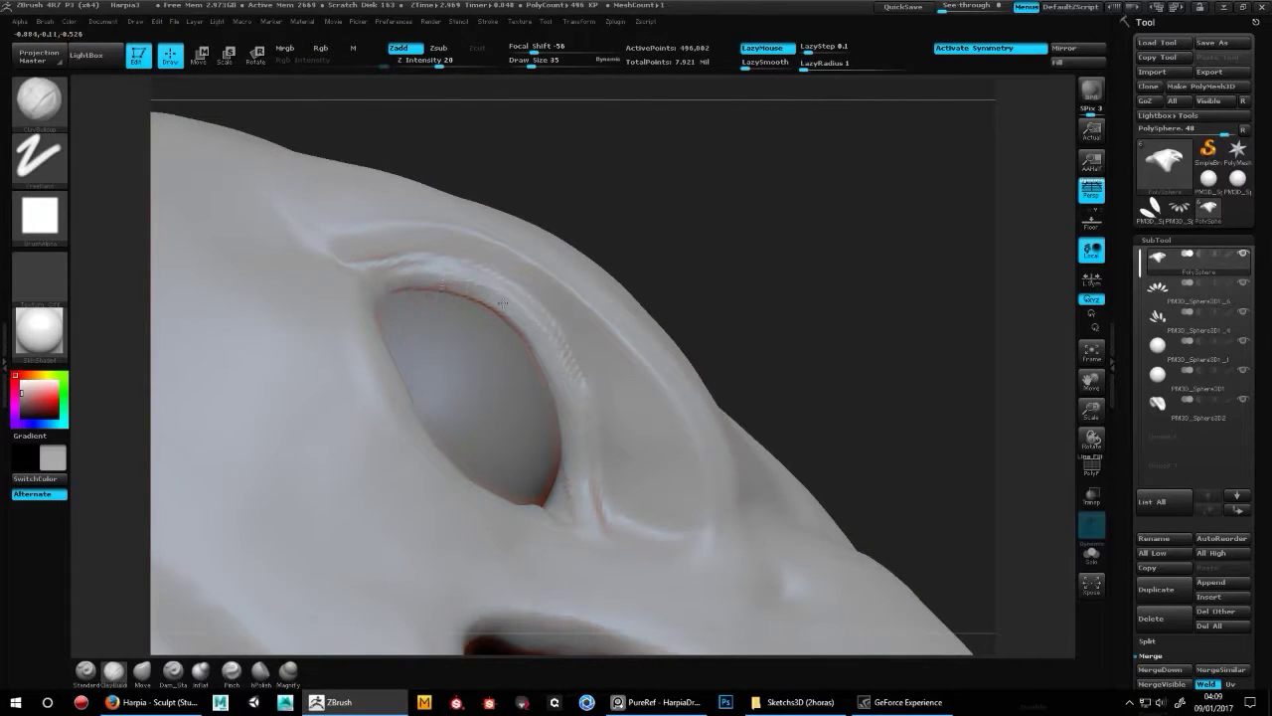
key(b)
key(h)
key(p)
key(b)
key(c)
key(b)
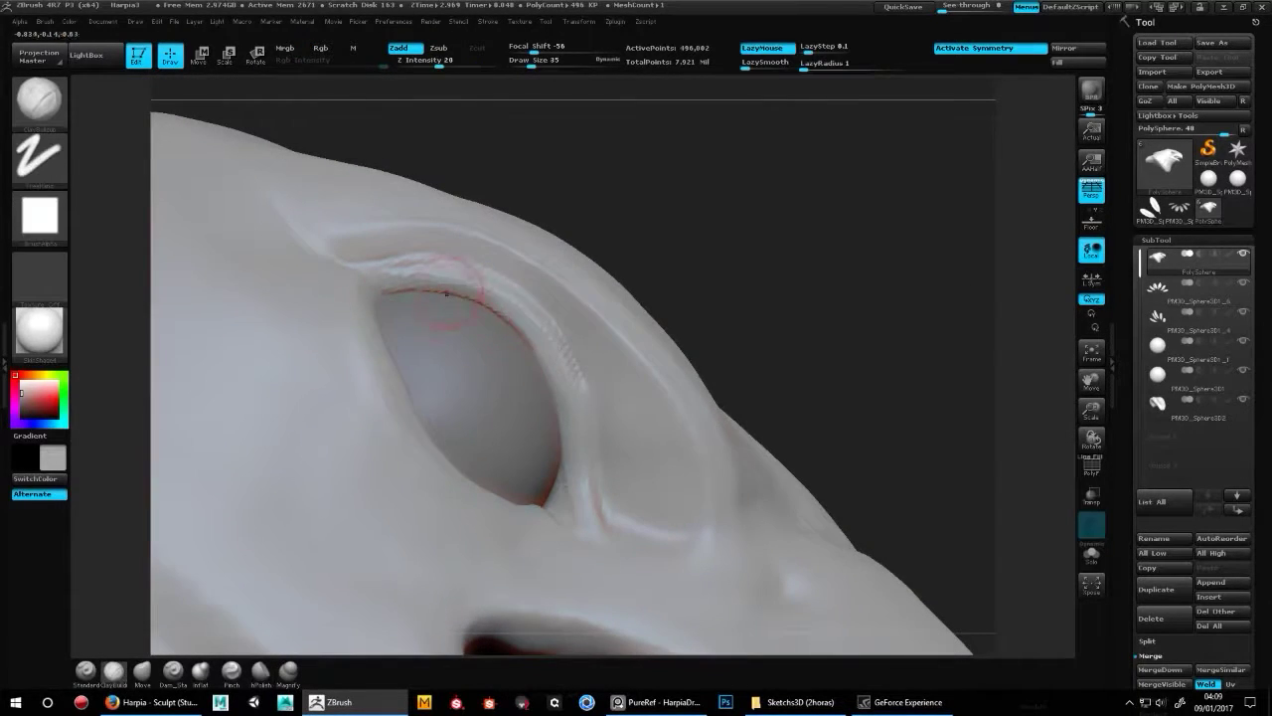
- Flatten the clay strokes on the upper eyelid with hPolish, adding small ClayBuildup touches along the rim
key(b)
key(h)
key(p)
key(b)
key(c)
key(b)
key(b)
key(h)
key(p)
drag(426, 314, 449, 310)
key(bracketleft)
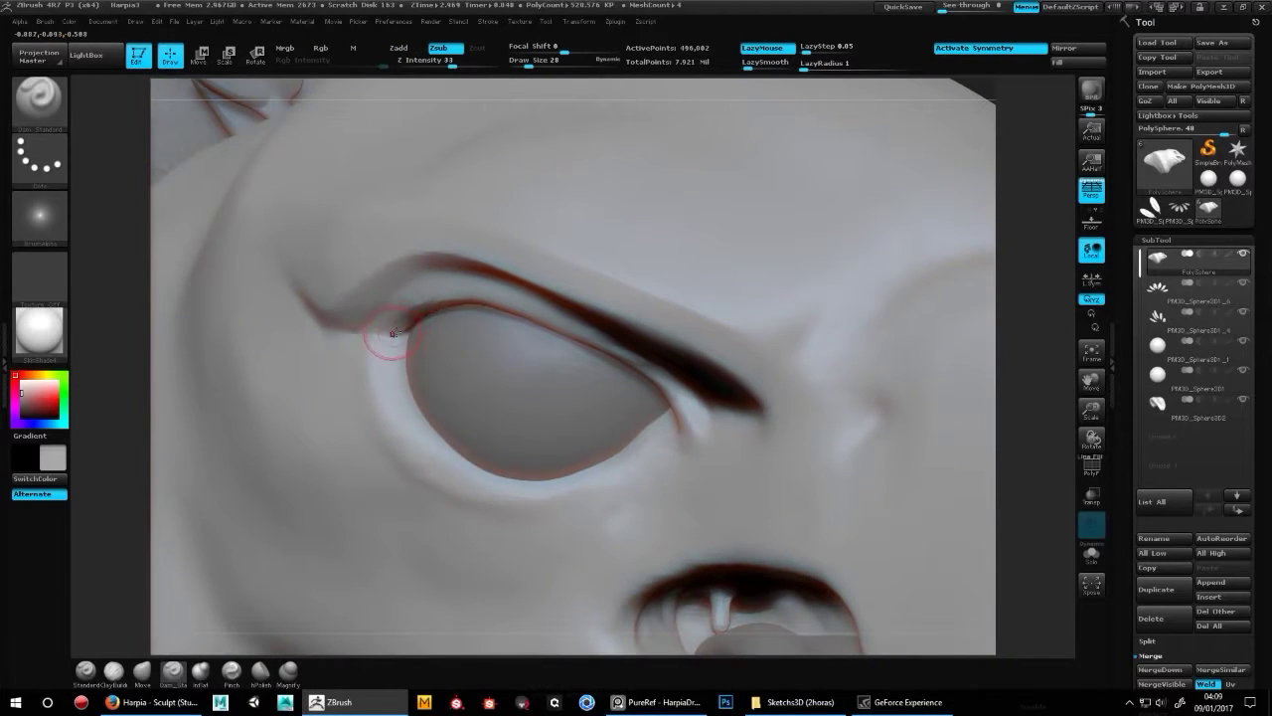
- Extend the upper eyelid's crease past the eye's outer corner with Dam_Standard at draw size 28
mouse_move(386, 341)
mouse_down()
mouse_move(341, 333)
mouse_move(326, 306)
mouse_up()
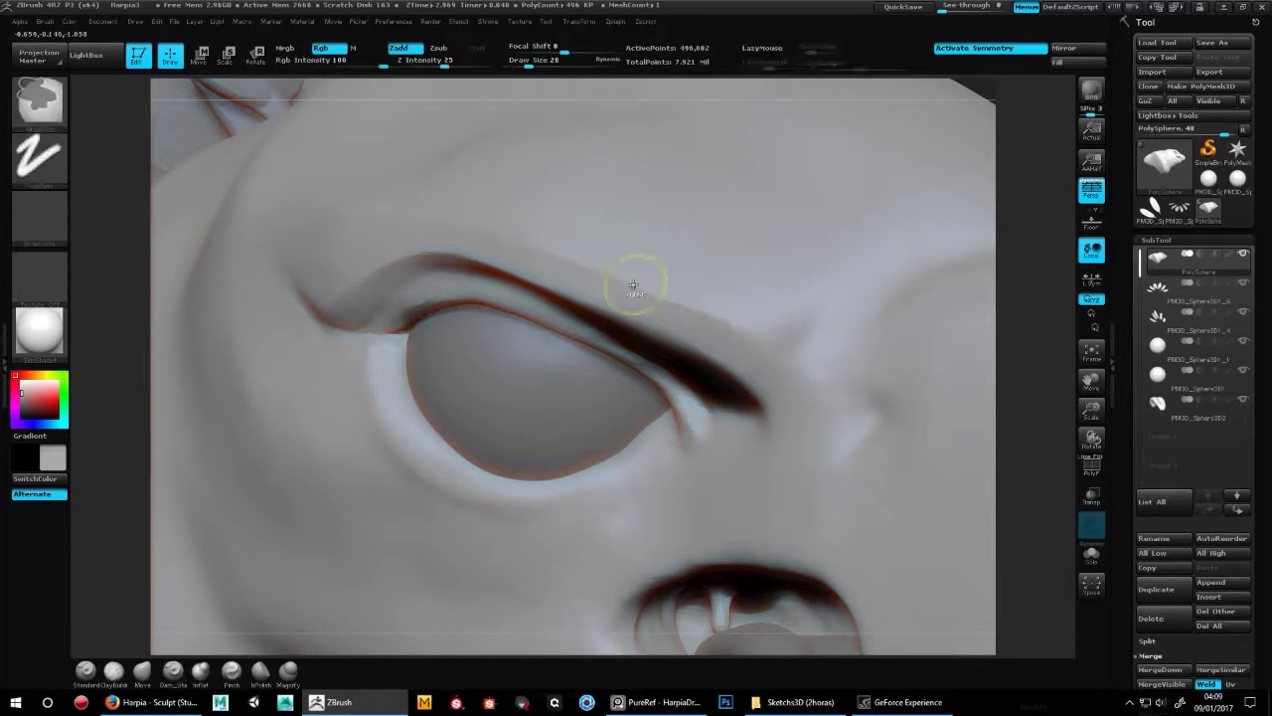
key(f)
drag(767, 454, 891, 252)
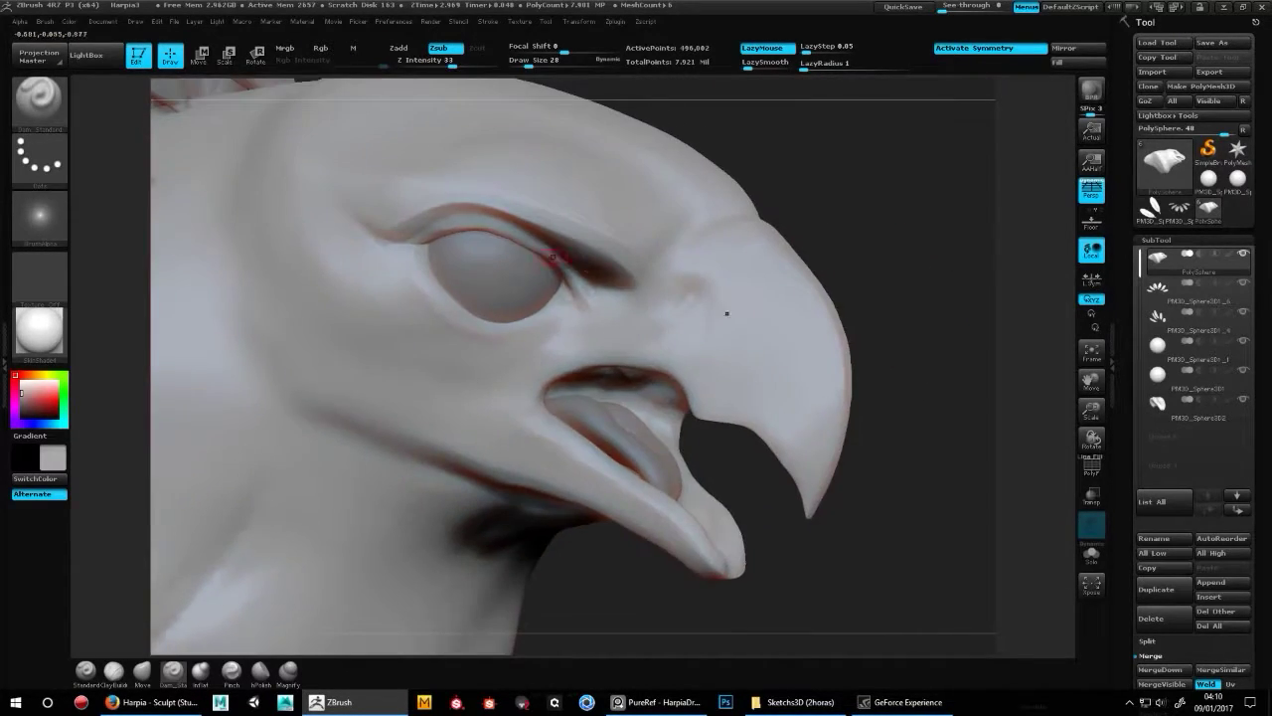
- Adjust the eye's outer corner with the Move brush and thicken the lower eyelid with ClayBuildup
key(b)
key(m)
key(v)
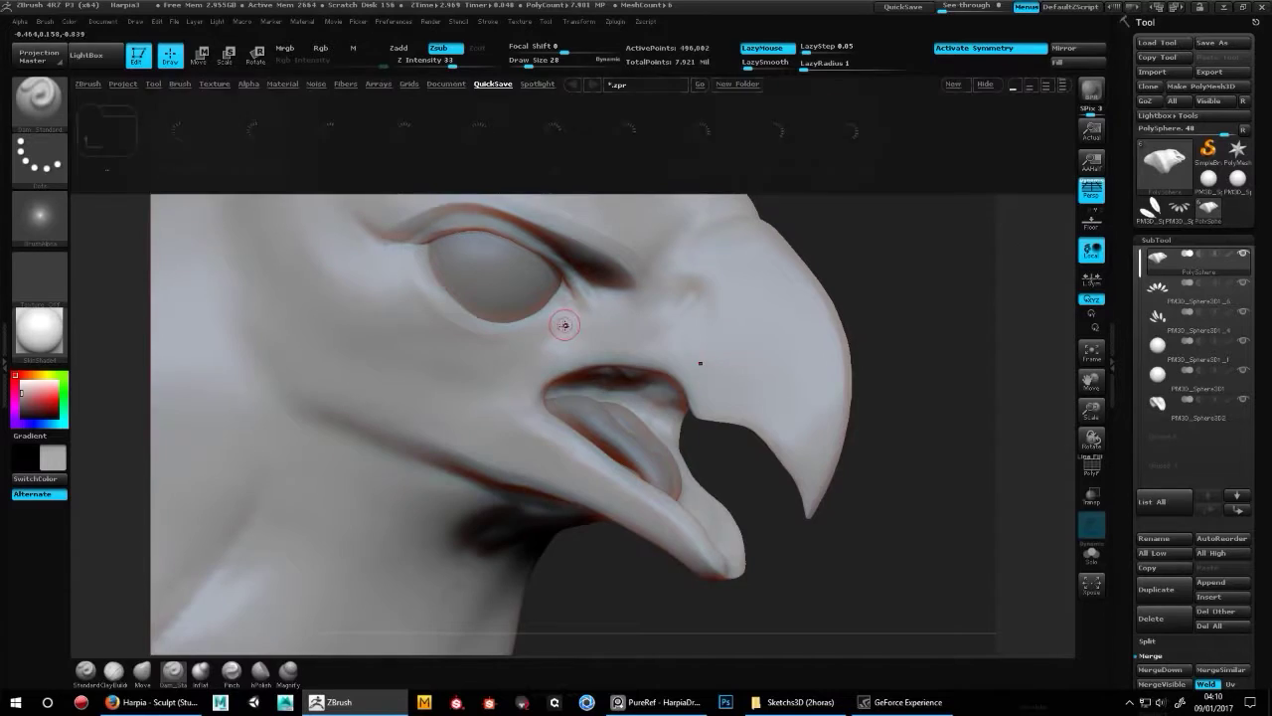
key(b)
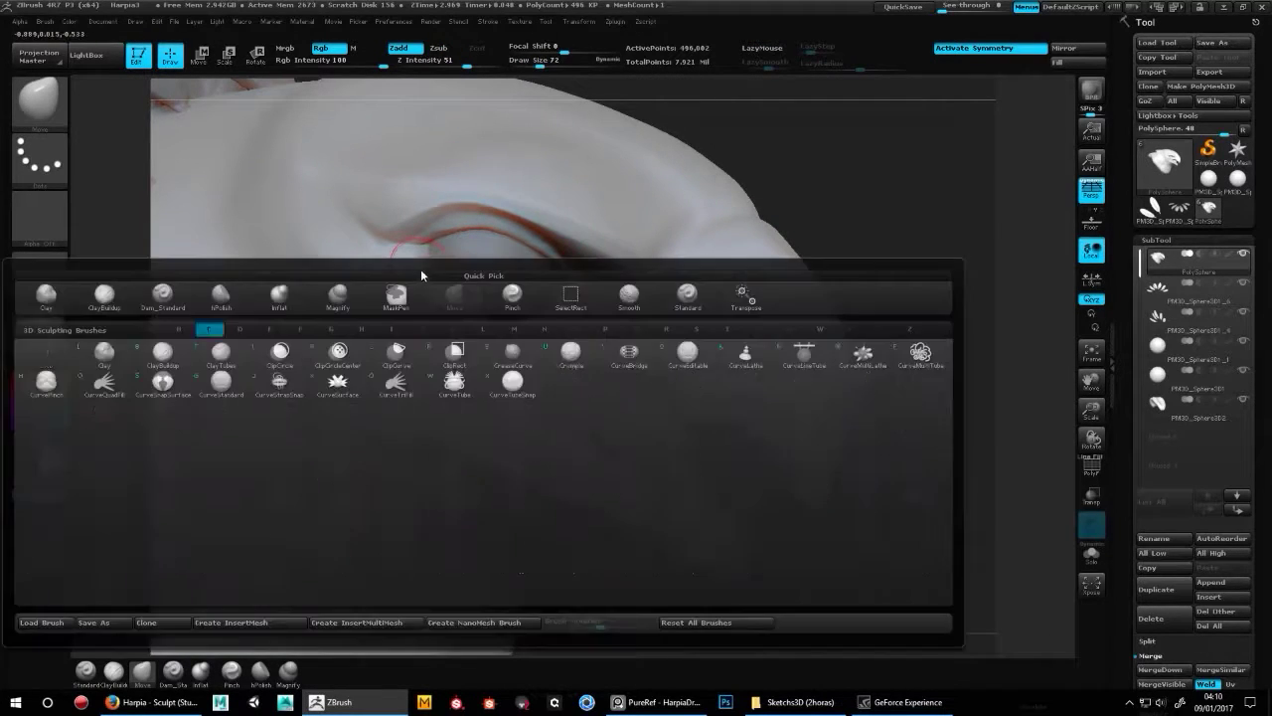
key(c)
key(b)
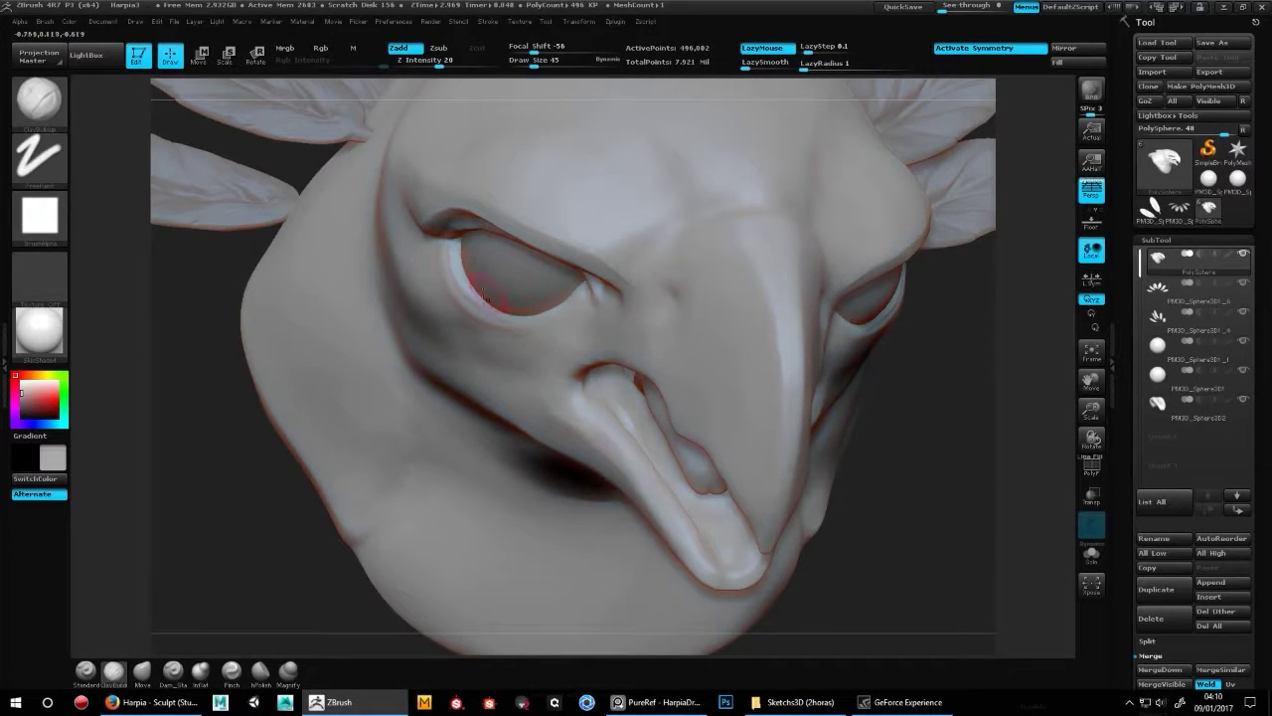
drag(482, 294, 499, 313)
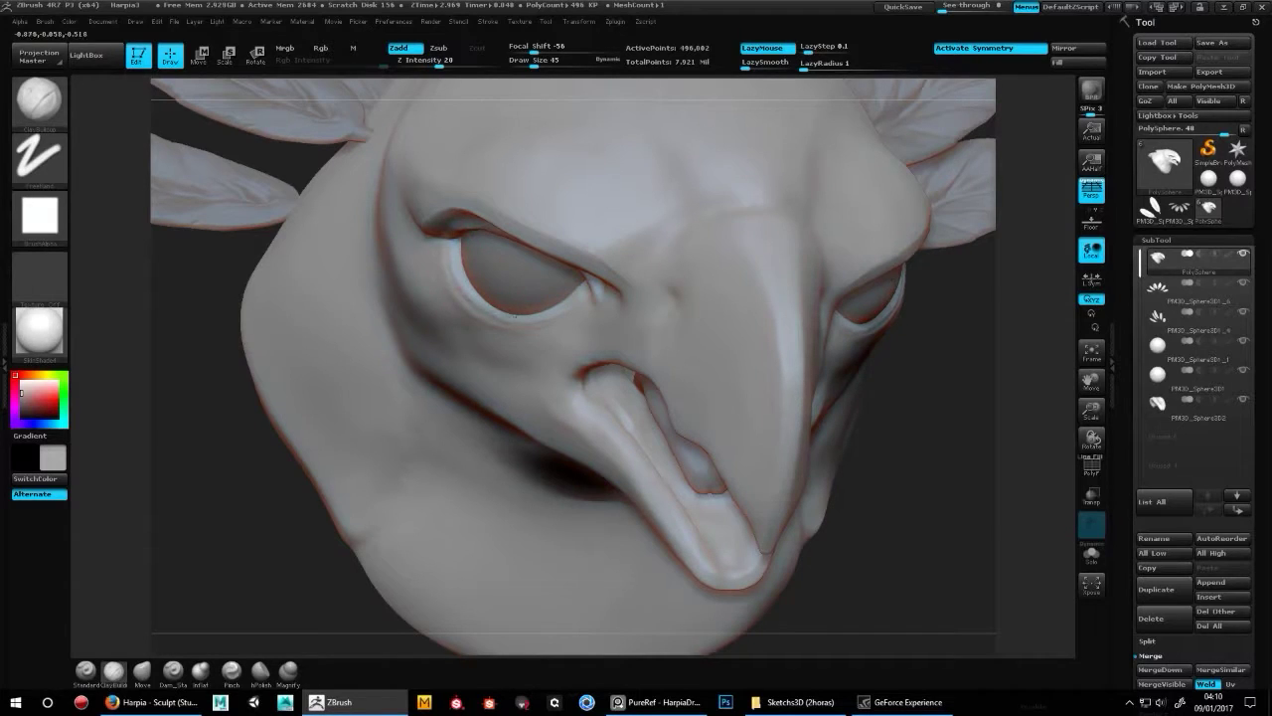
- Polish the lower eyelid's rim with hPolish at draw size 45
key(b)
key(h)
key(p)
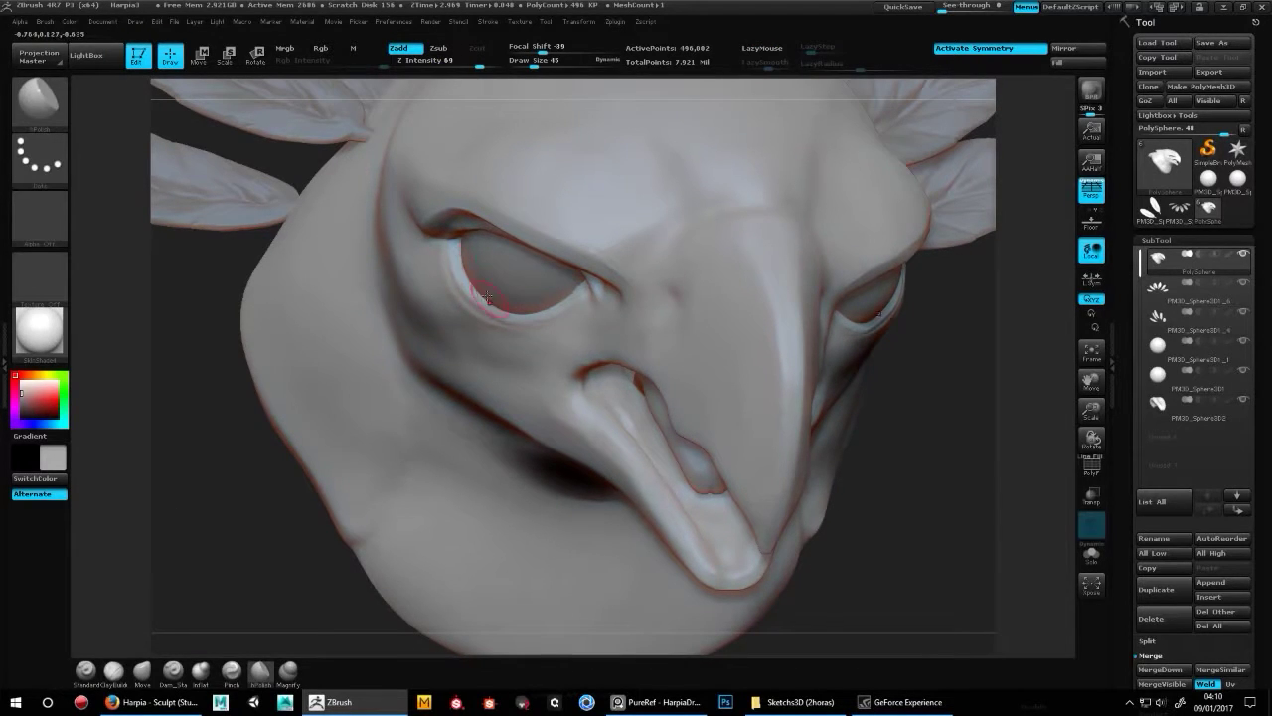
mouse_move(954, 437)
mouse_down()
mouse_move(965, 468)
mouse_move(600, 329)
mouse_move(418, 304)
mouse_move(279, 577)
mouse_move(568, 255)
mouse_up()
- Carve the crease at the eye's inner corner with Dam_Standard and add clay beside it with ClayBuildup
key(b)
key(d)
key(s)
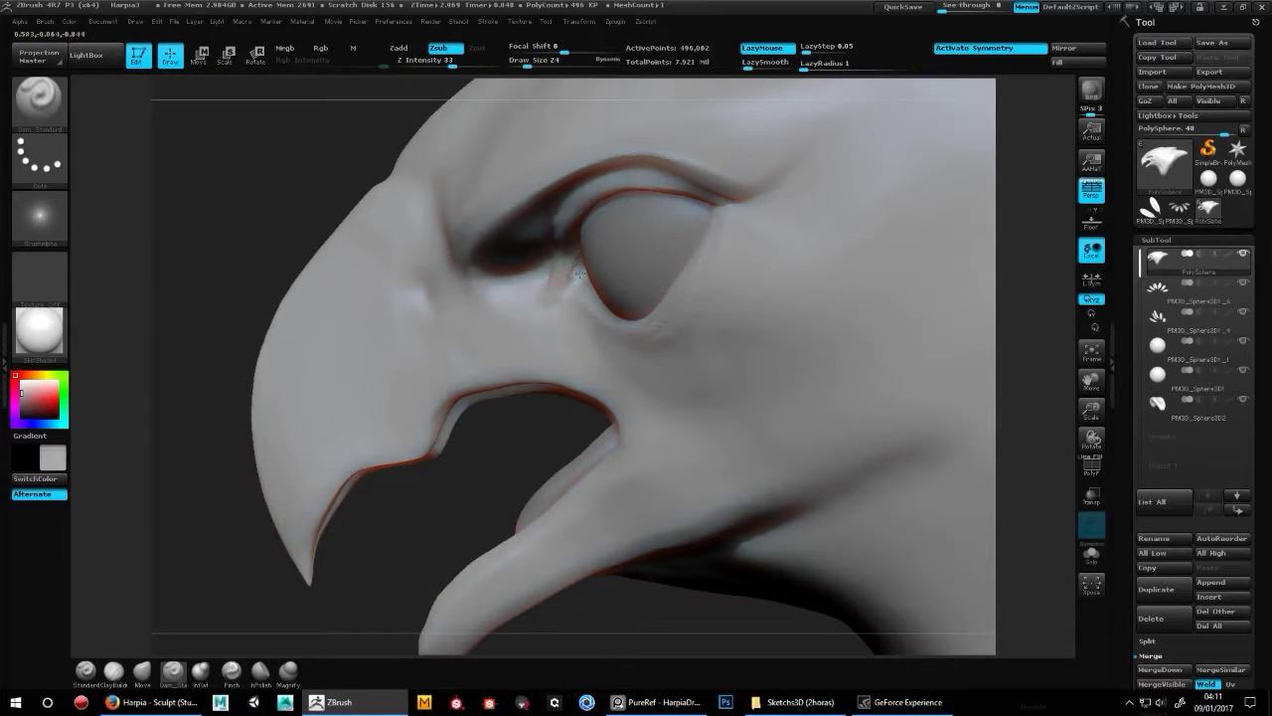
drag(418, 274, 592, 274)
key(b)
key(c)
key(b)
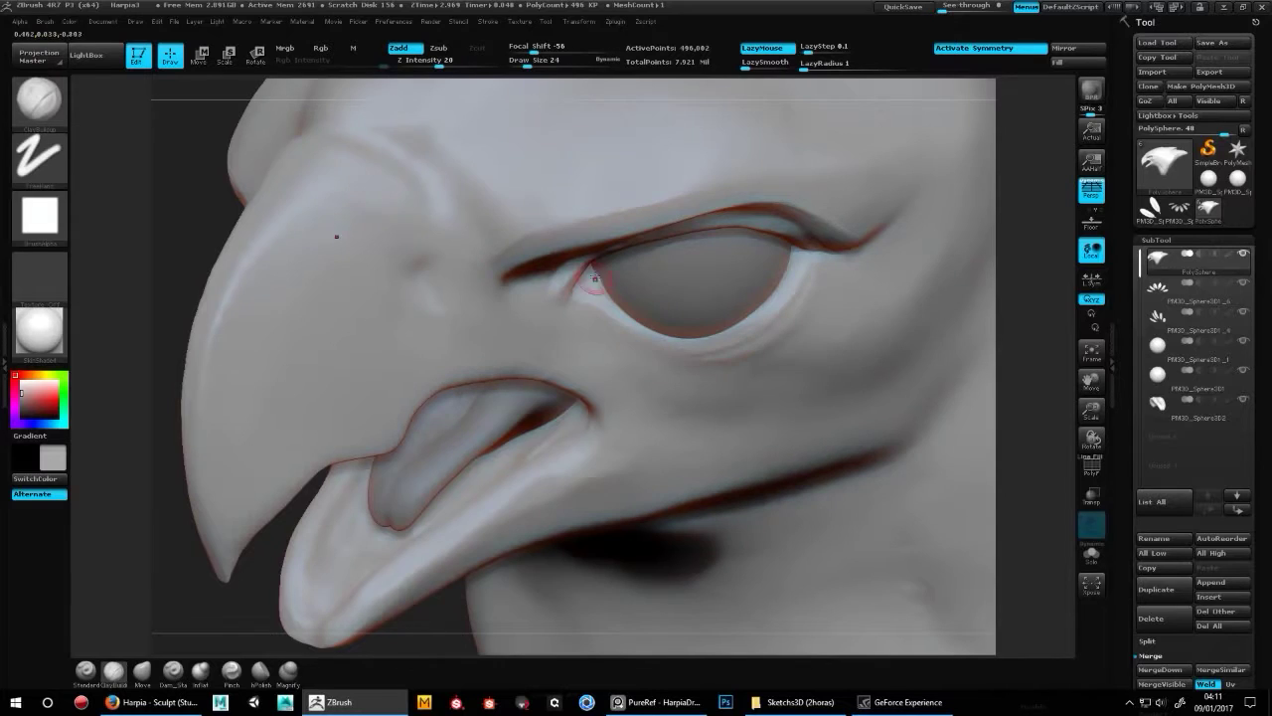
- Deepen the inner eye corner with Dam_Standard and form its small fleshy fold with ClayBuildup
drag(437, 625, 328, 624)
key(b)
key(d)
key(s)
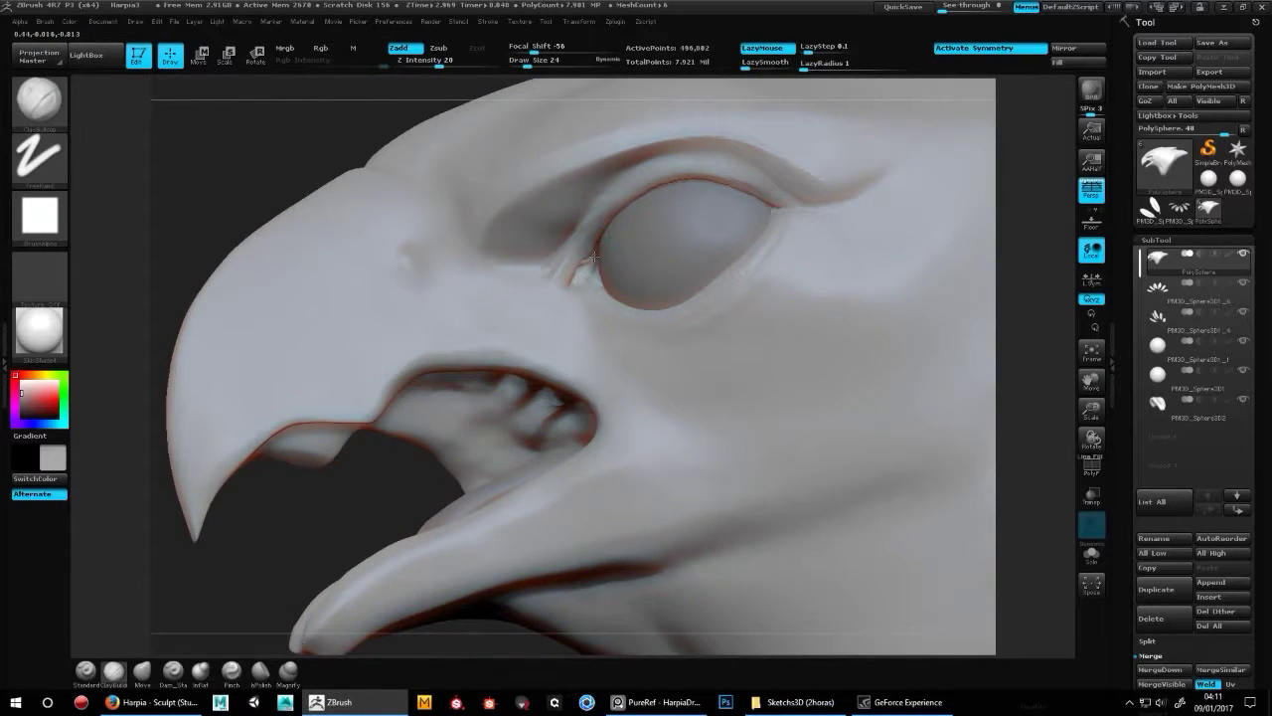
key(b)
key(c)
key(b)
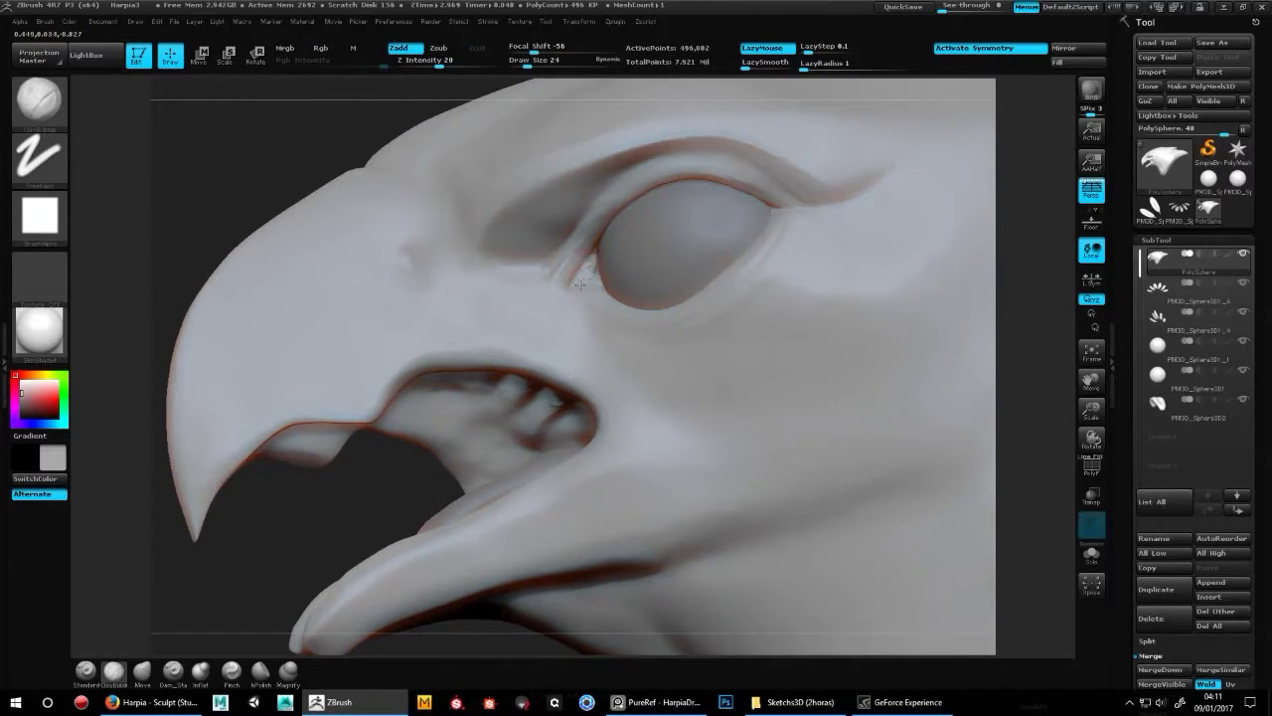
- Shape the tear duct at the inner eye corner using the Standard brush with LazyMouse off and draw size 35
key(b)
key(s)
key(t)
drag(602, 243, 600, 276)
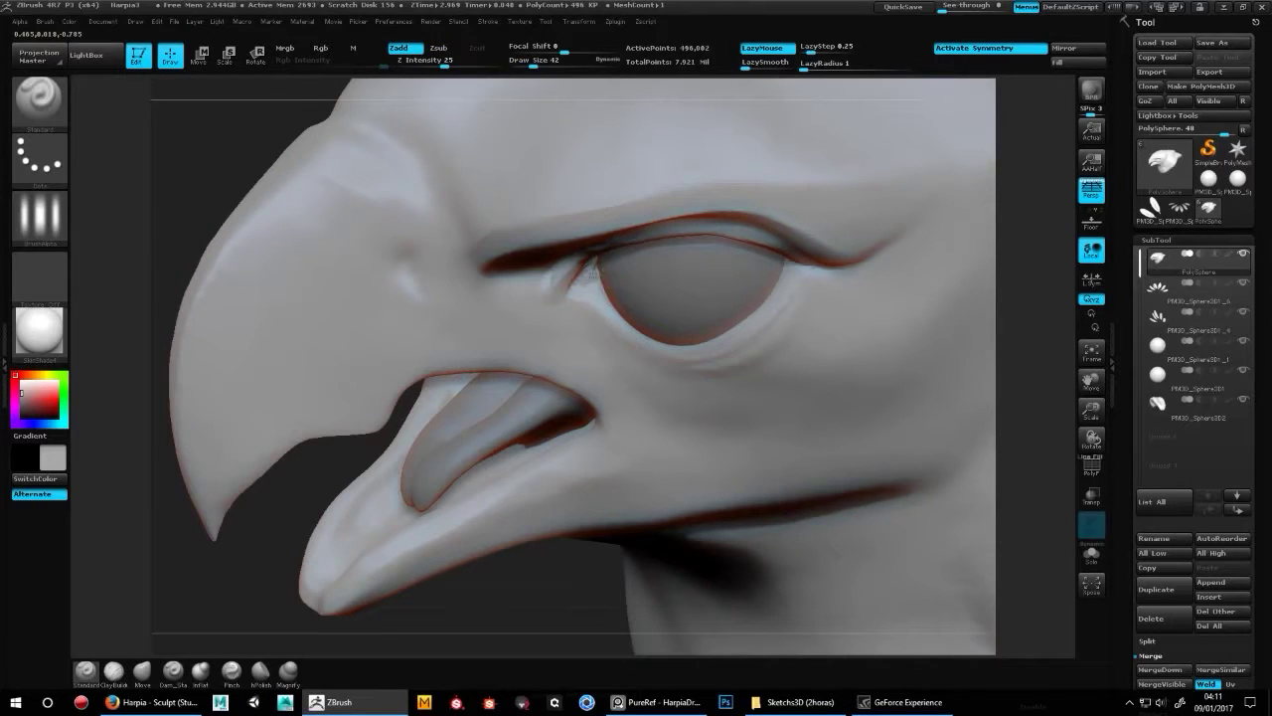
key(l)
key([)
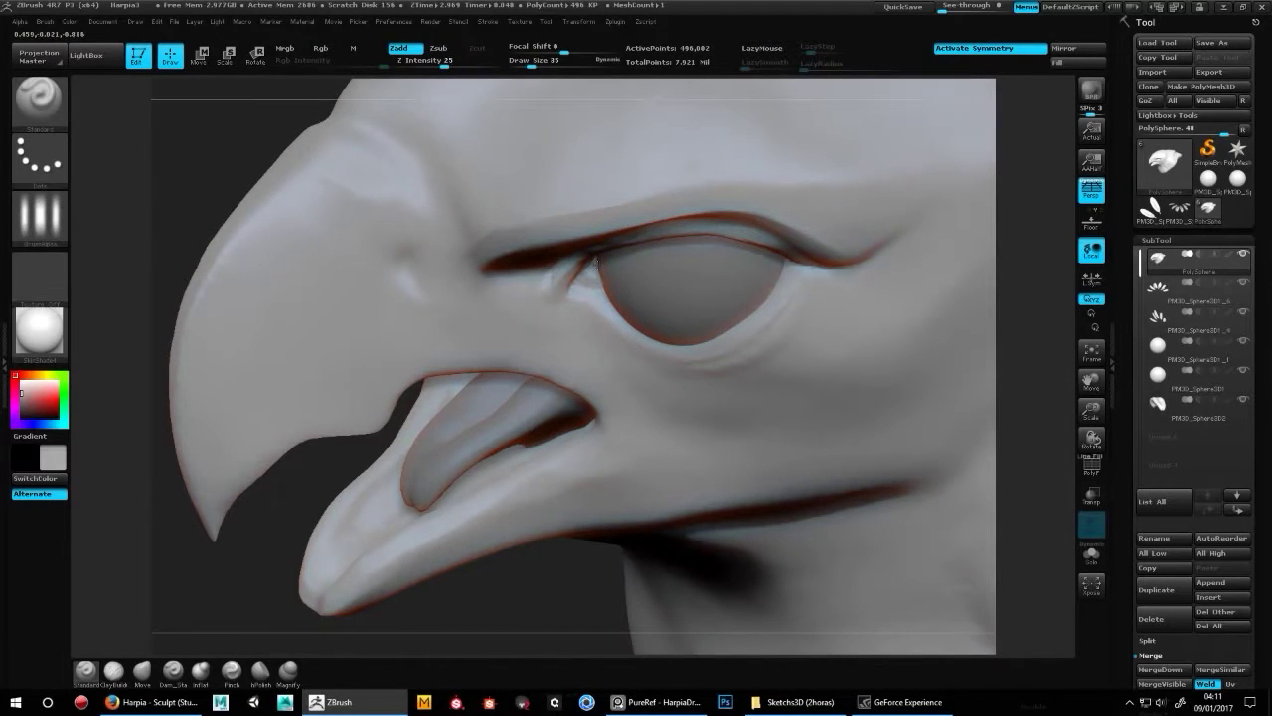
drag(593, 277, 607, 261)
- Hide the eyeball and build up the inner eye corner inside the socket with ClayBuildup at draw size 35
key(b)
key(c)
key(b)
click(1242, 343)
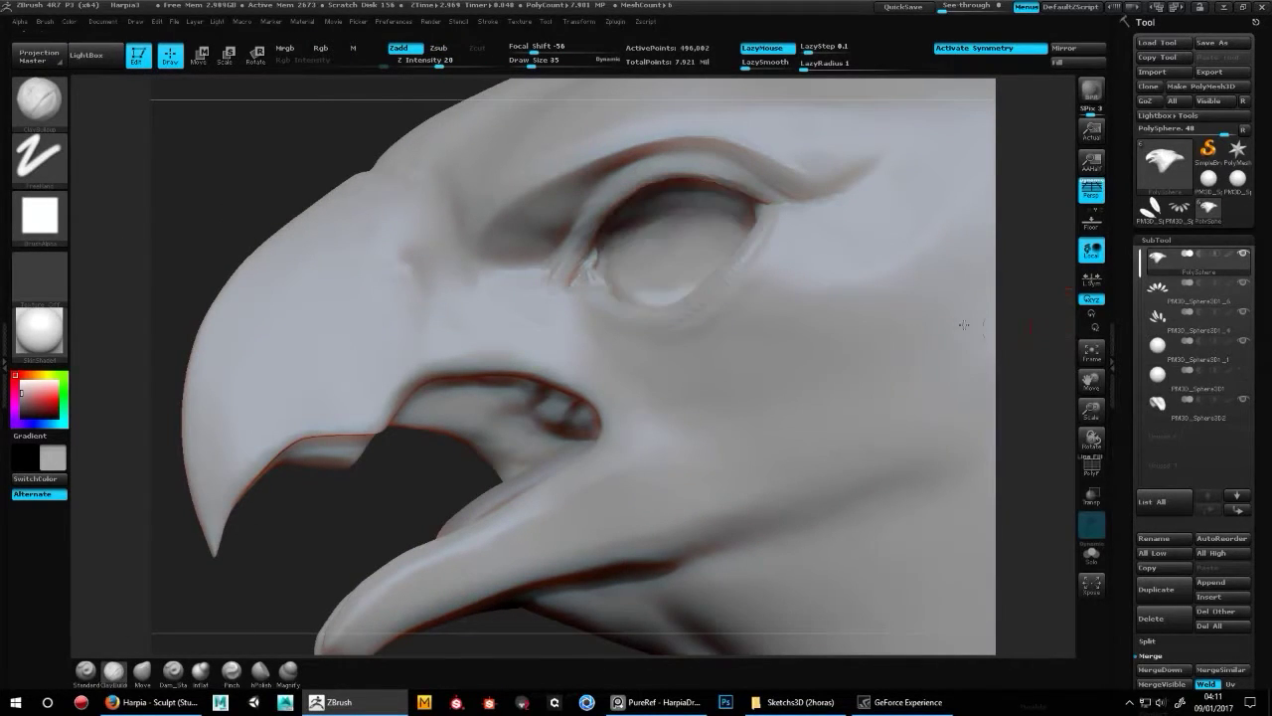
right_drag(559, 278, 634, 338)
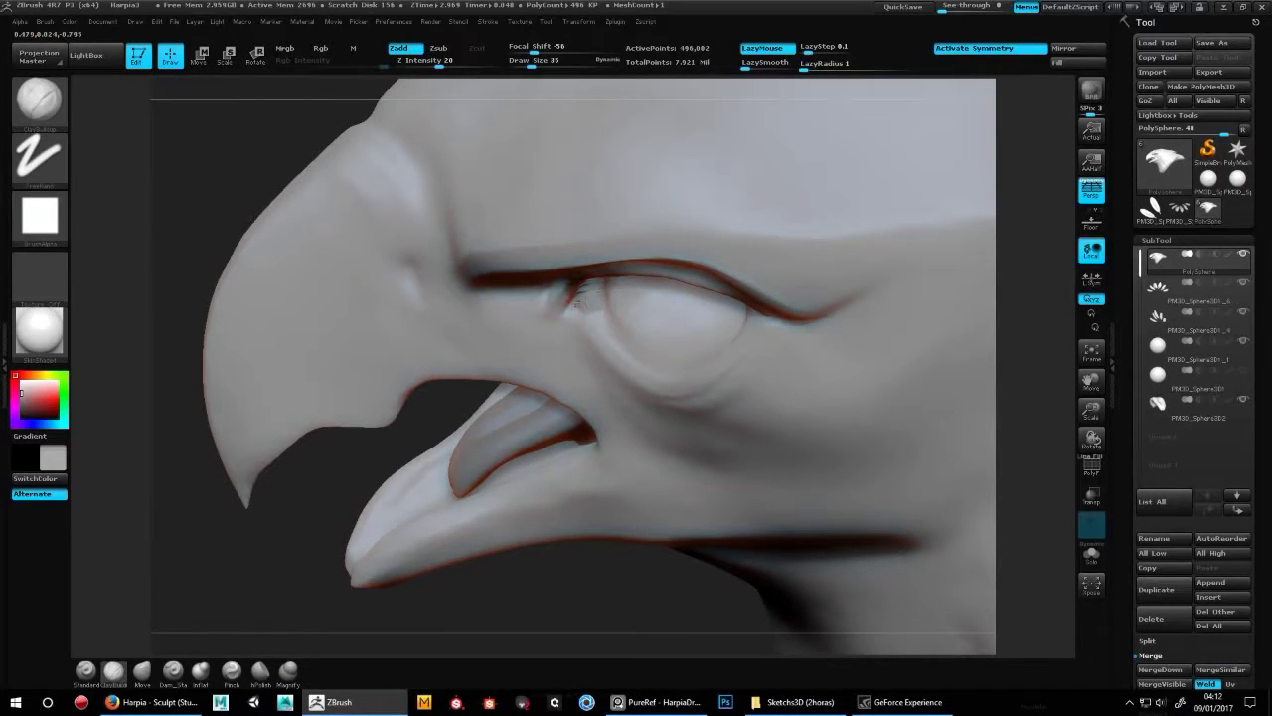
- Define the inner eye corner with Dam_Standard and carve a crease from the mouth towards the nostril
key(b)
key(d)
key(s)
mouse_move(604, 294)
right_down()
mouse_move(875, 444)
mouse_move(860, 364)
mouse_move(589, 394)
right_up()
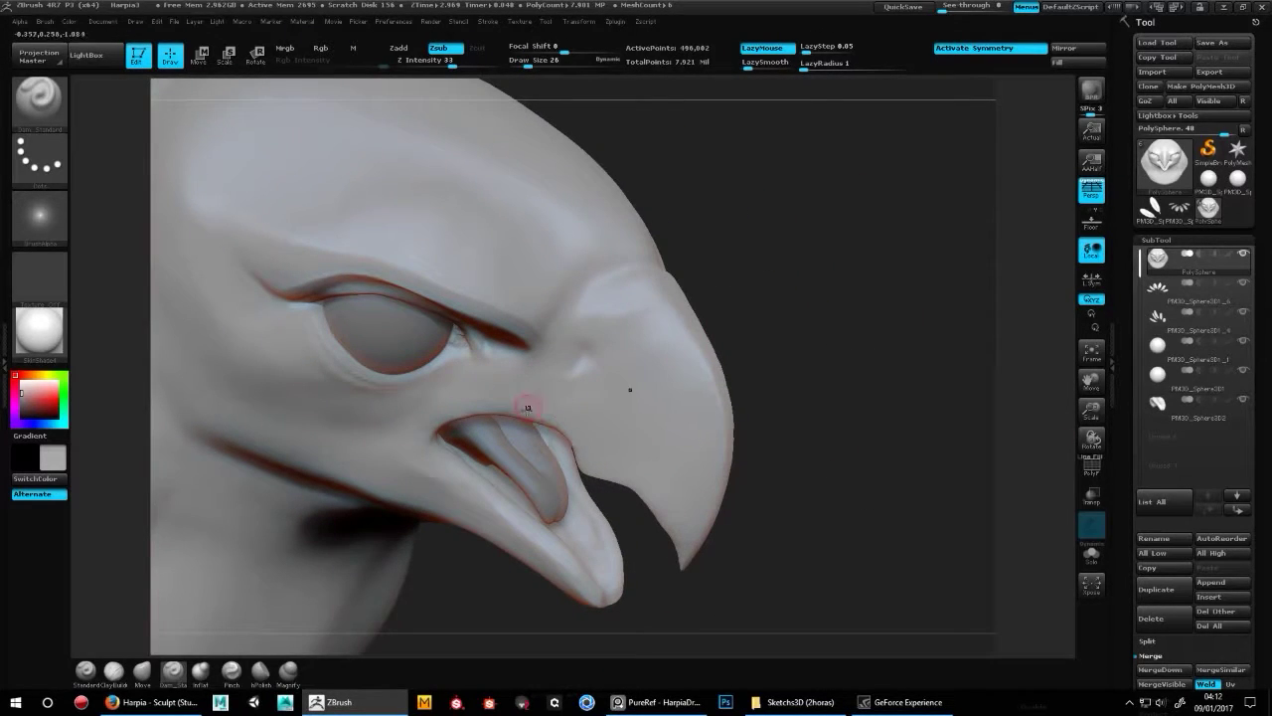
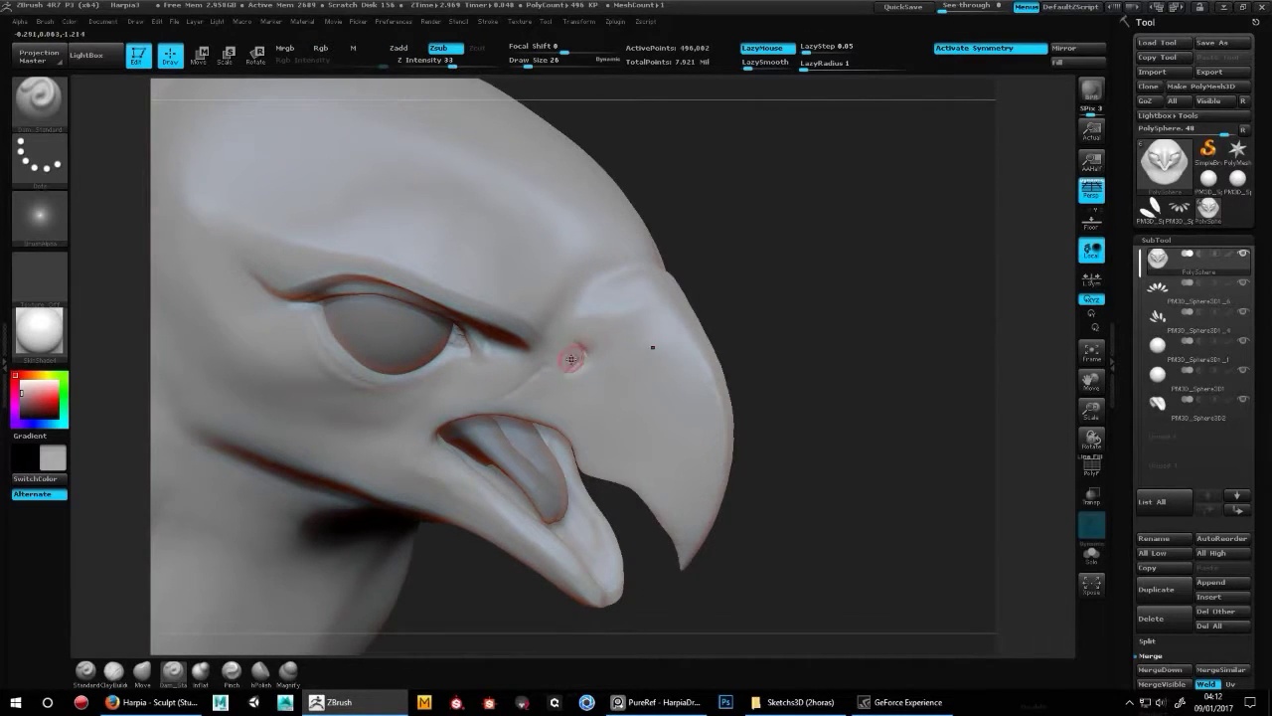
- Build up the nostril's inner form with a small ClayBuildup brush and flatten it with hPolish
key(b)
key(c)
key(b)
scroll(587, 358, up, 3)
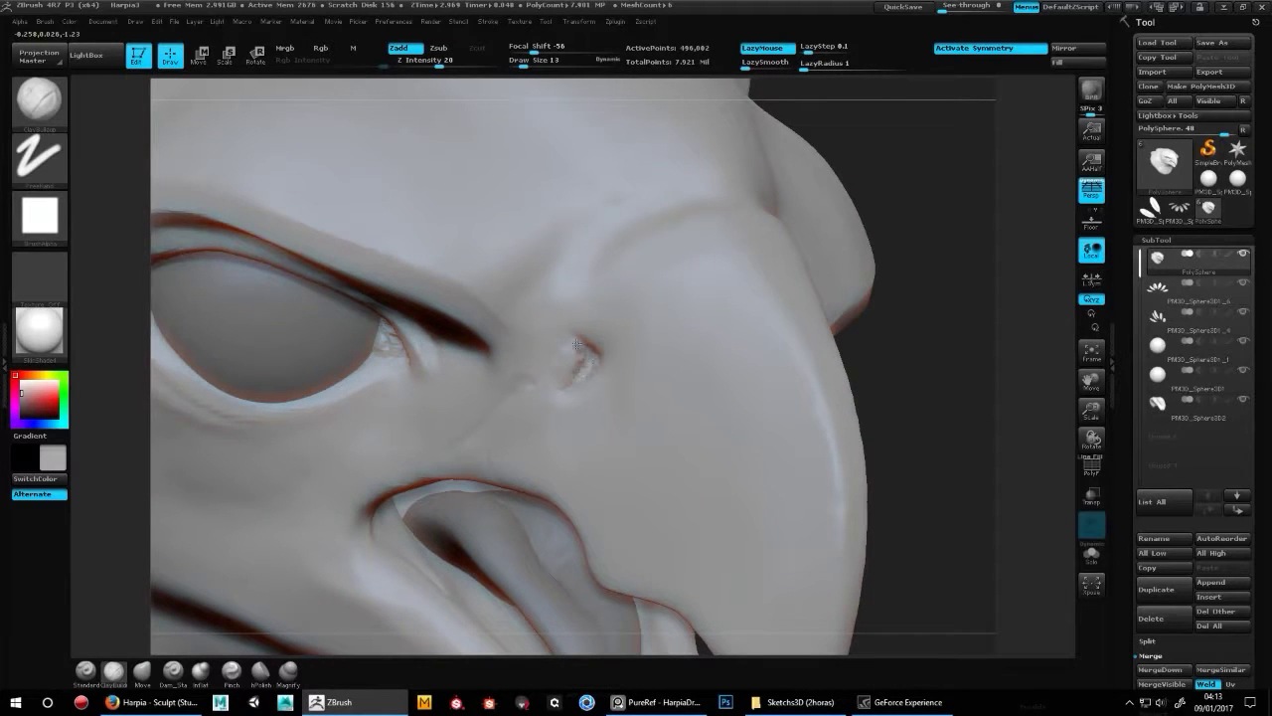
key(b)
key(h)
key(p)
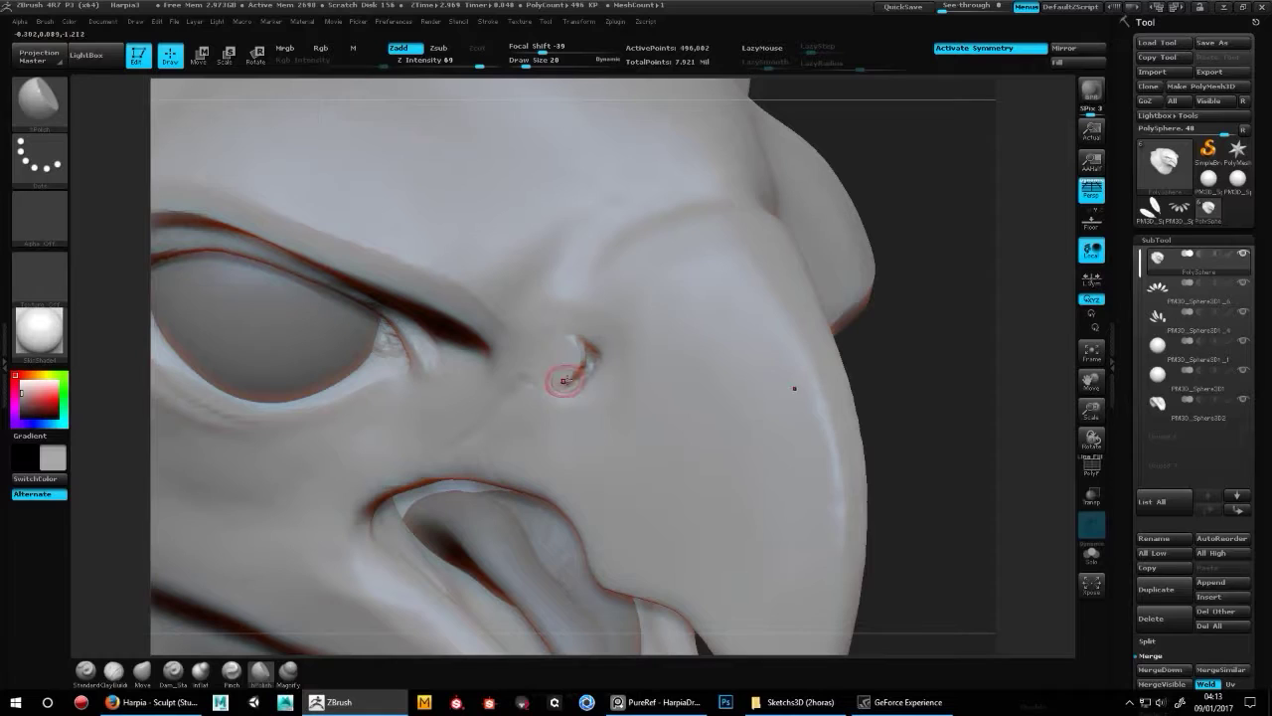
- Deepen the nostril opening with Dam_Standard and form a raised rim around it
key(b)
key(d)
key(s)
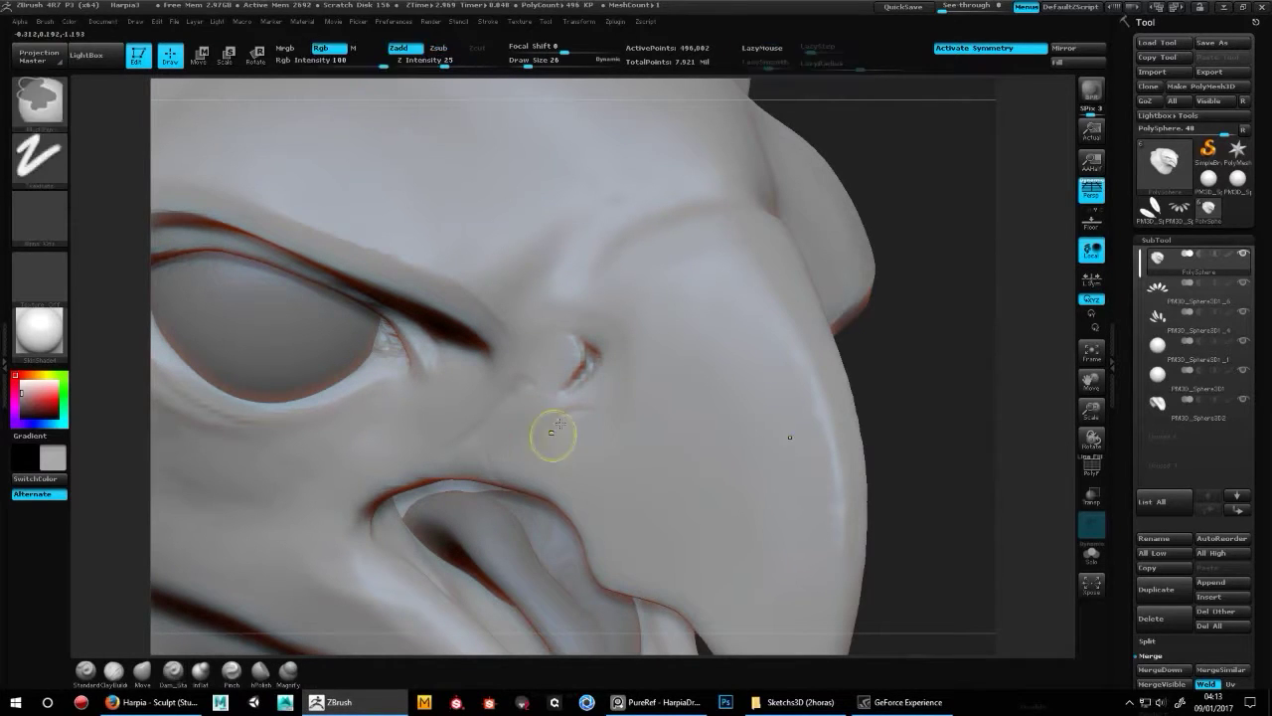
mouse_move(625, 393)
mouse_down()
mouse_move(588, 385)
mouse_move(596, 347)
mouse_up()
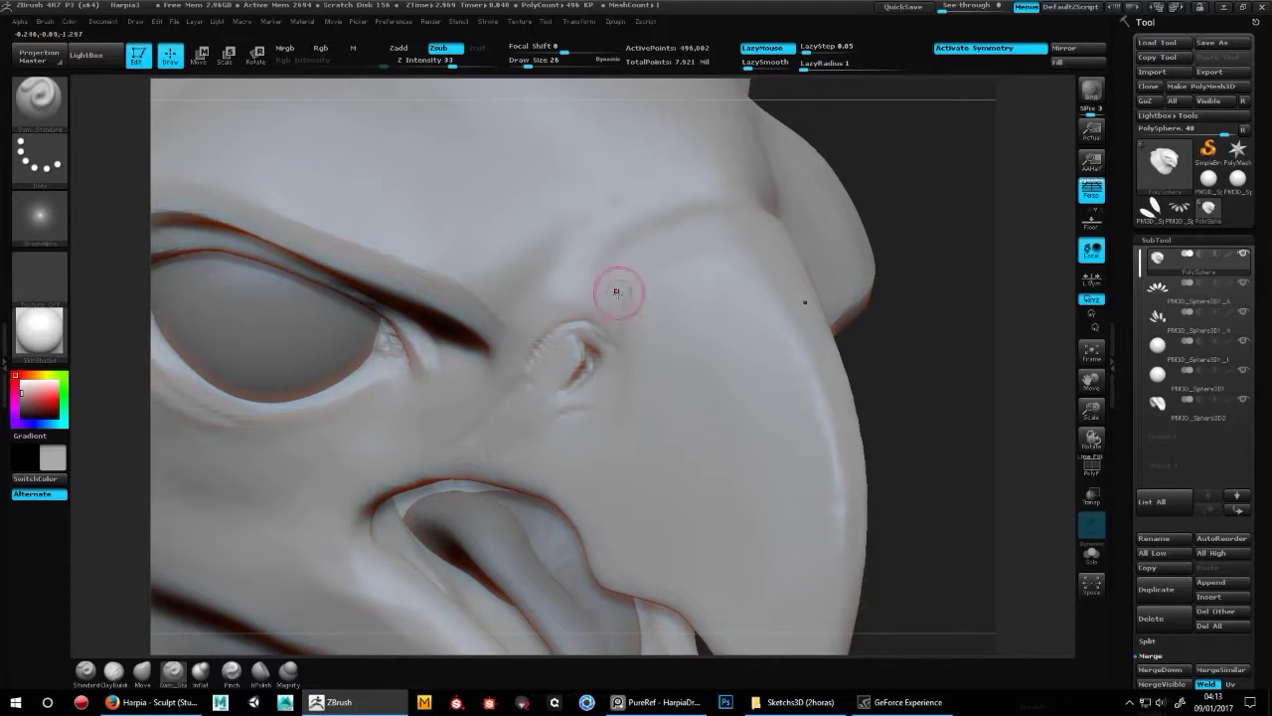
- Carve the cere's front edge across the top of the beak with Dam_Standard and thicken the cere with ClayBuildup
mouse_move(943, 324)
mouse_down()
mouse_move(882, 456)
mouse_move(588, 287)
mouse_up()
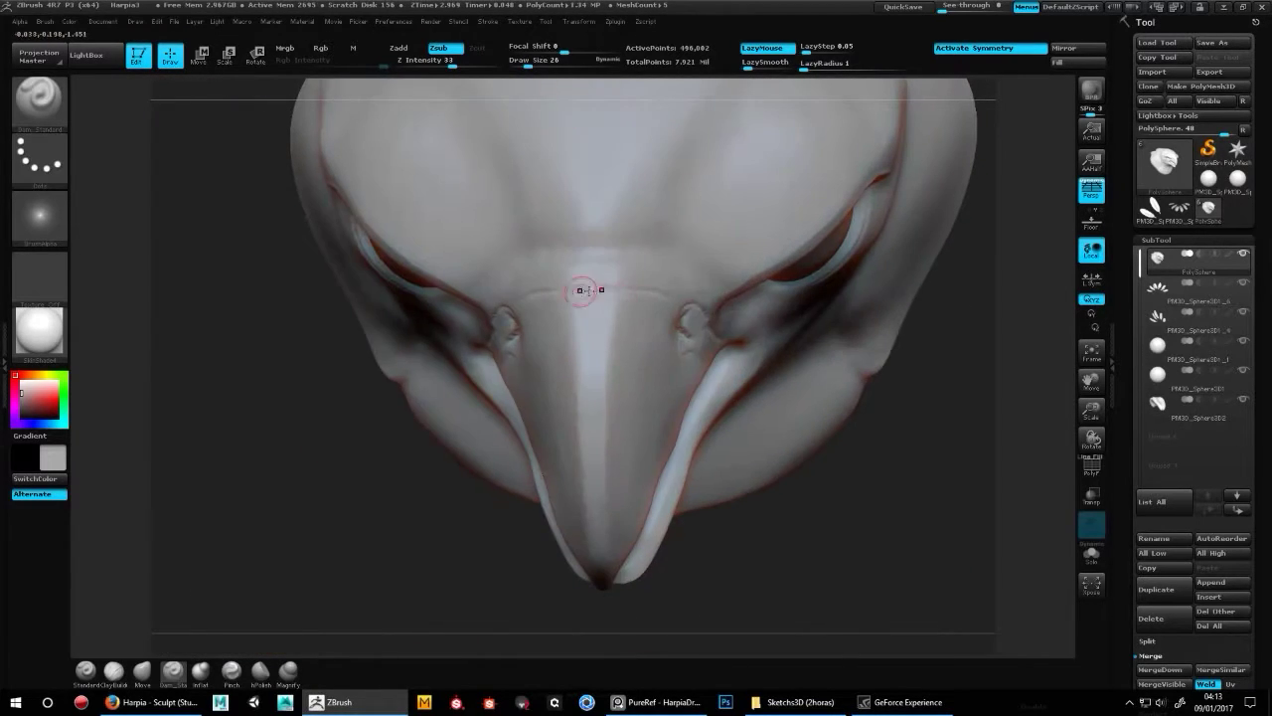
key(b)
key(c)
key(b)
drag(606, 230, 648, 267)
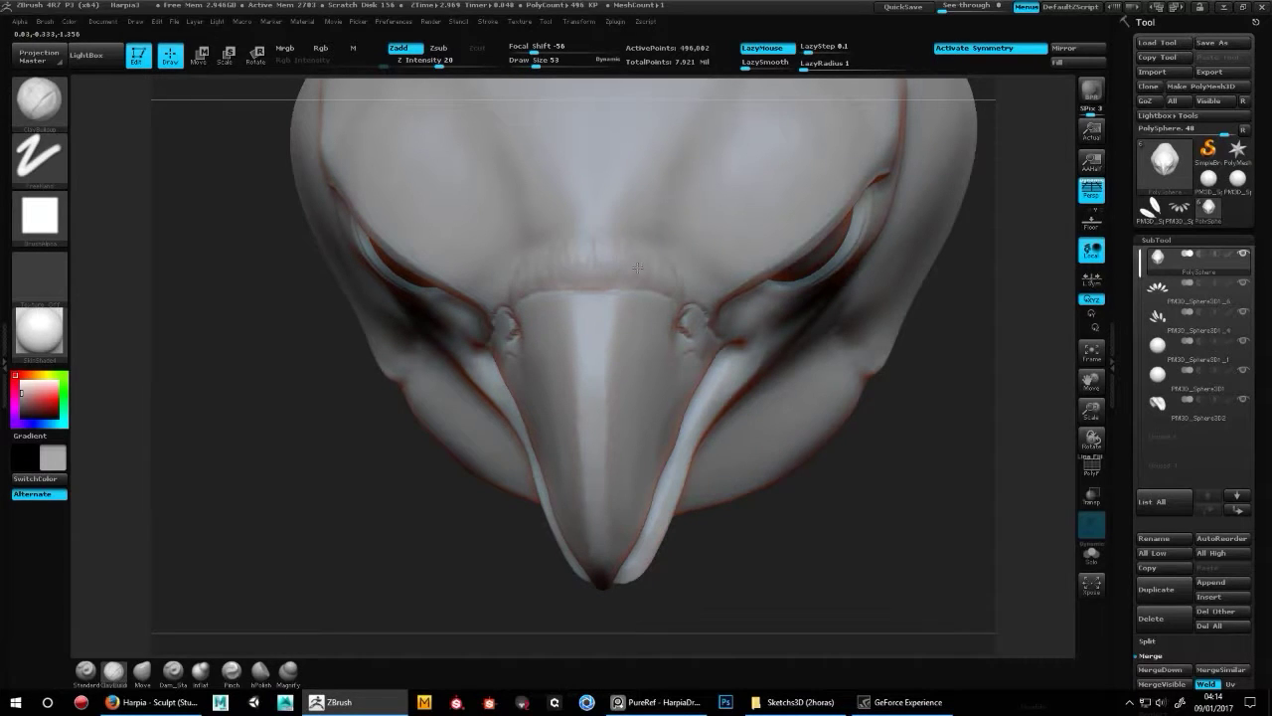
- Carve the cere's upper boundary against the forehead with Dam_Standard and add volume above it with ClayBuildup
key(b)
key(d)
key(s)
drag(628, 236, 725, 235)
key(b)
key(c)
key(b)
drag(596, 227, 600, 244)
- Cut a short central groove above the cere with Dam_Standard and build up the forehead around it with ClayBuildup
key(b)
key(d)
key(s)
key(b)
key(c)
key(b)
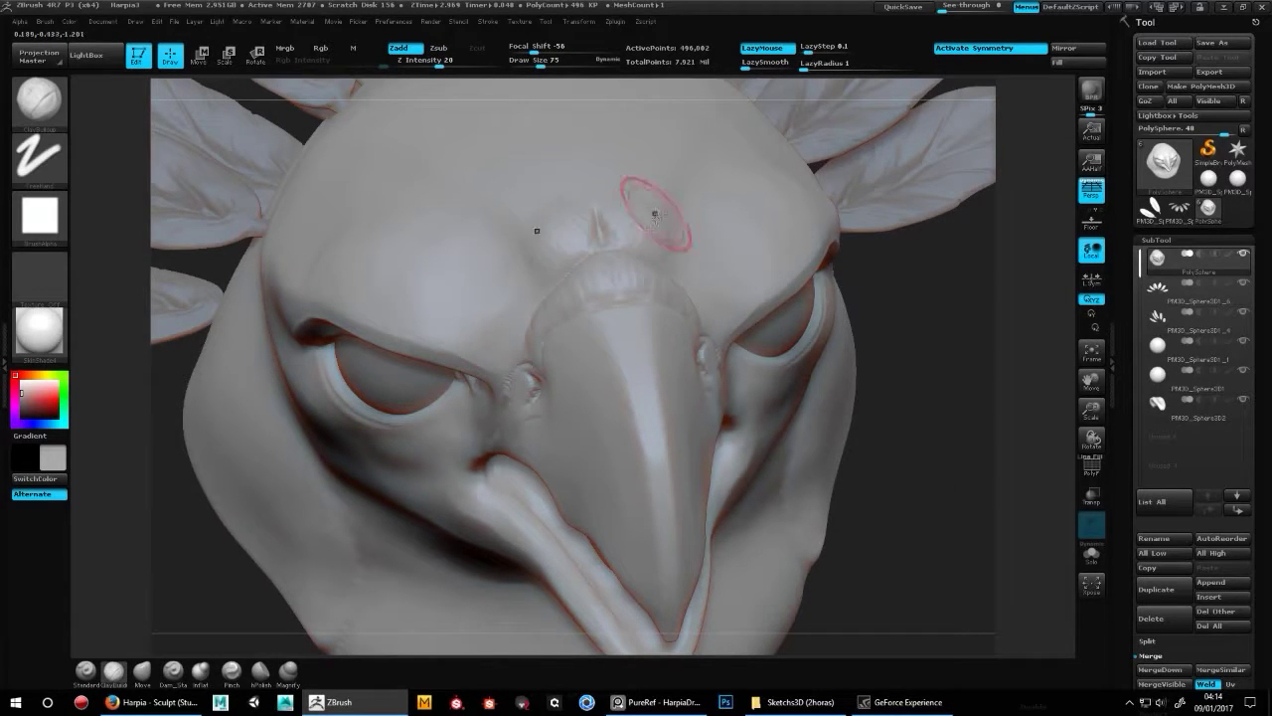
- Define the creases between the cere and forehead with Dam_Standard and smooth the cere with hPolish
key(b)
key(d)
key(s)
key(b)
key(h)
key(p)
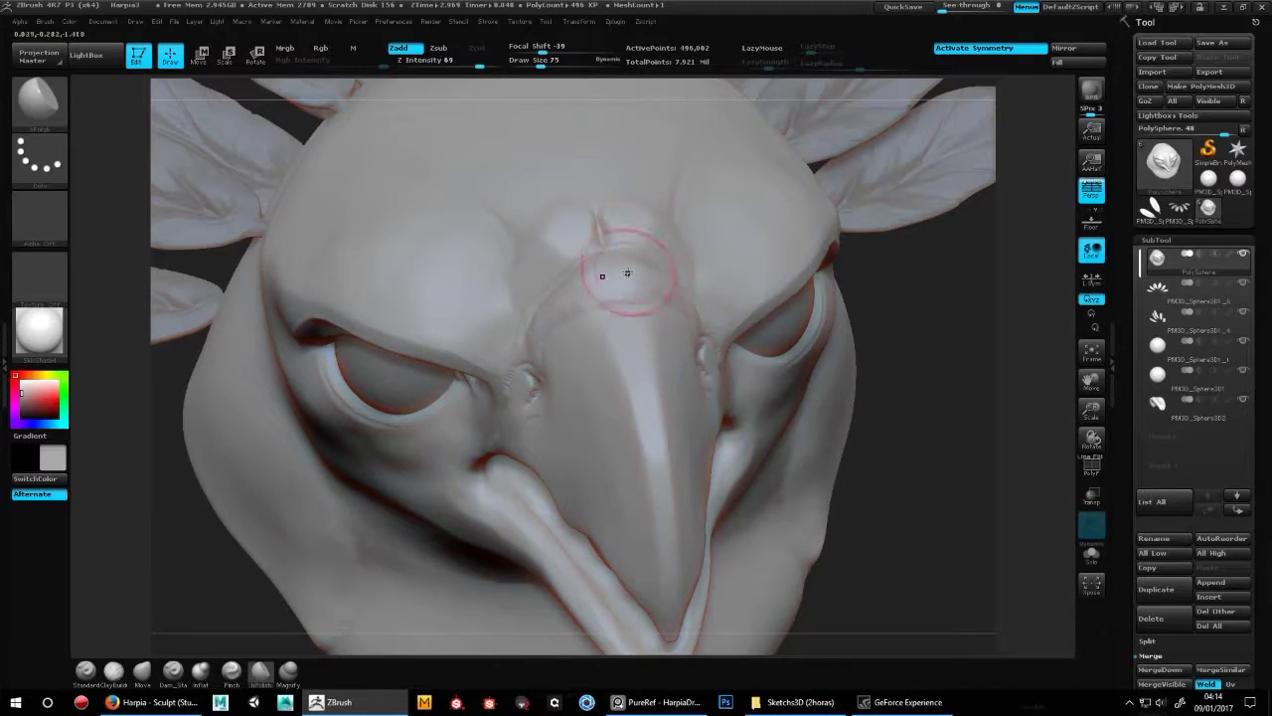
- Save the project as Harpia4 in the Sketchs3D (2horas) folder
key(ctrl+s)
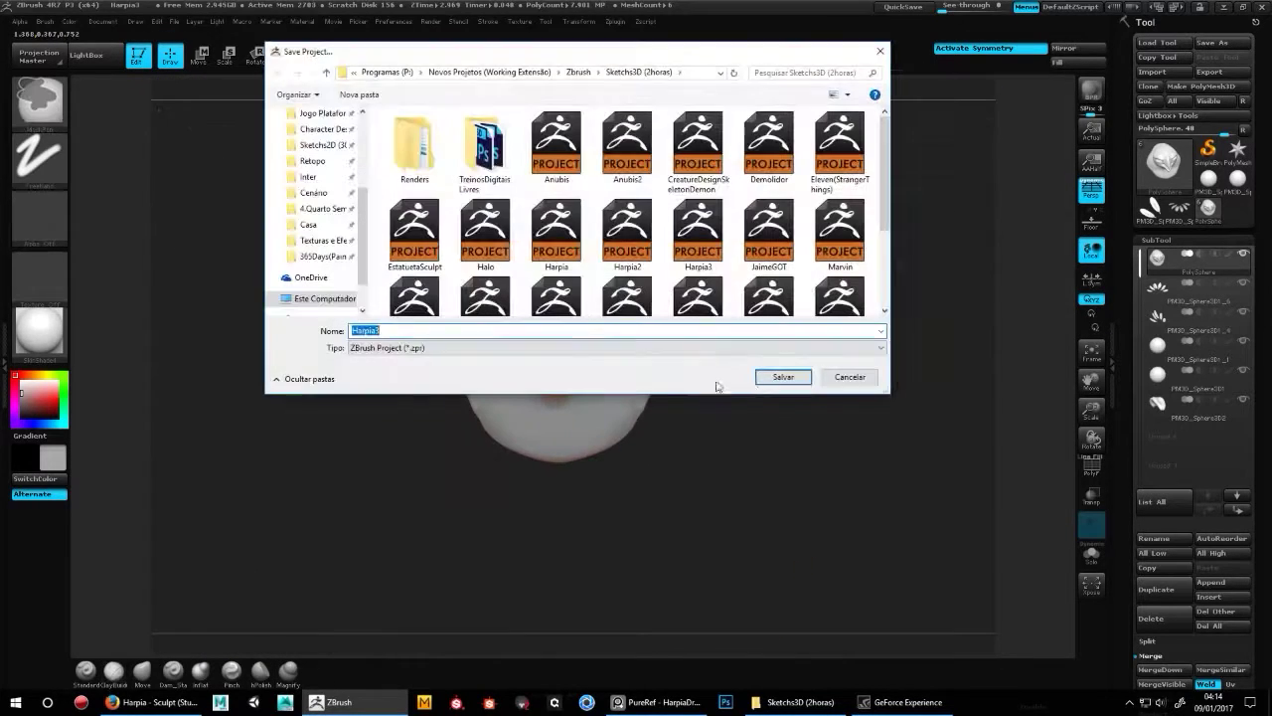
click(771, 376)
- Adjust the overall proportions of the brow, head and face with a large Move brush
mouse_move(794, 450)
mouse_down()
mouse_move(741, 426)
mouse_move(827, 483)
mouse_move(714, 450)
mouse_up()
key(b)
key(m)
key(v)
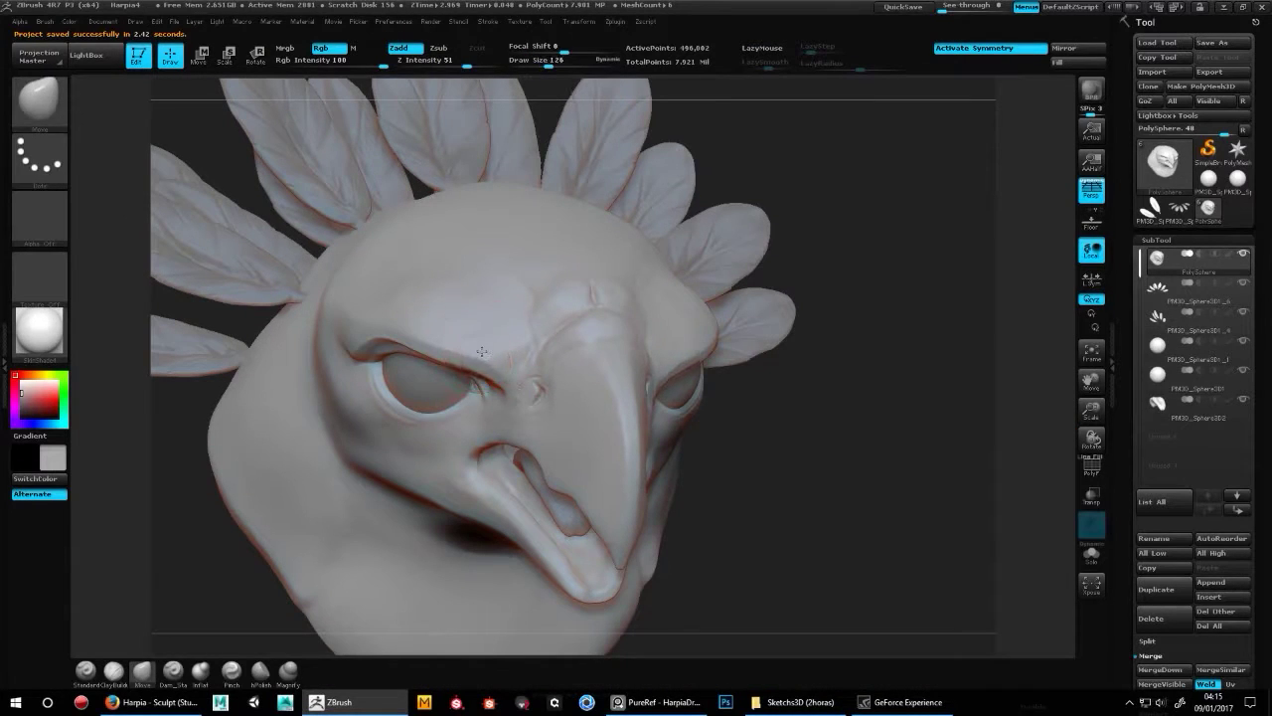
shift+drag(487, 383, 724, 321)
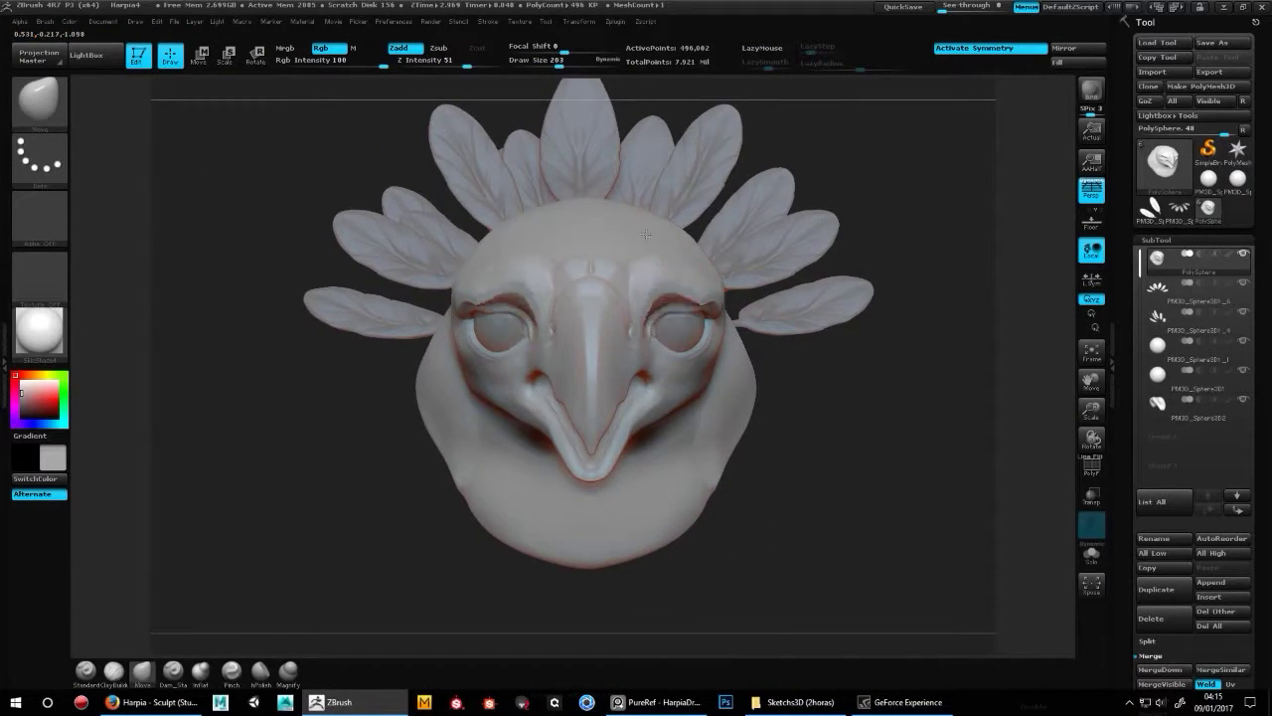
drag(827, 370, 899, 450)
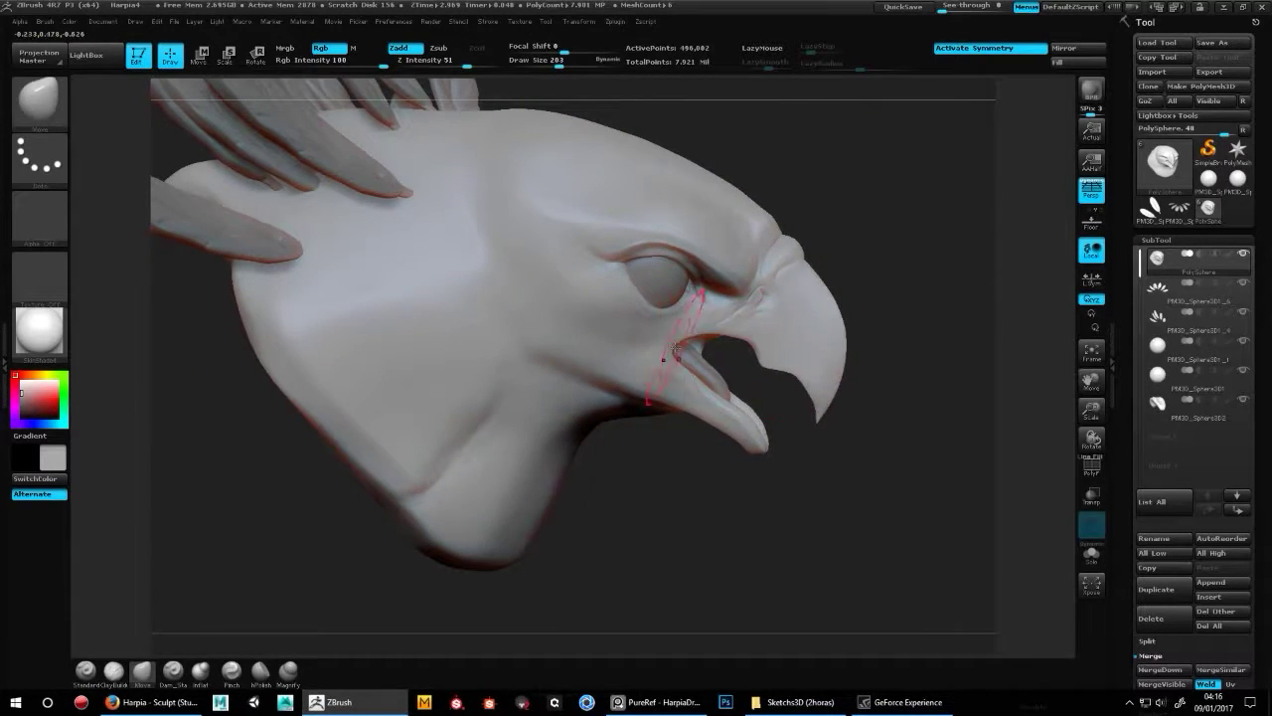
- Polish the mouth corner and the lower beak's edges with hPolish
key(b)
key(h)
key(p)
mouse_move(687, 334)
mouse_down()
mouse_move(671, 361)
mouse_move(817, 475)
mouse_move(799, 461)
mouse_move(880, 500)
mouse_move(849, 512)
mouse_move(582, 375)
mouse_up()
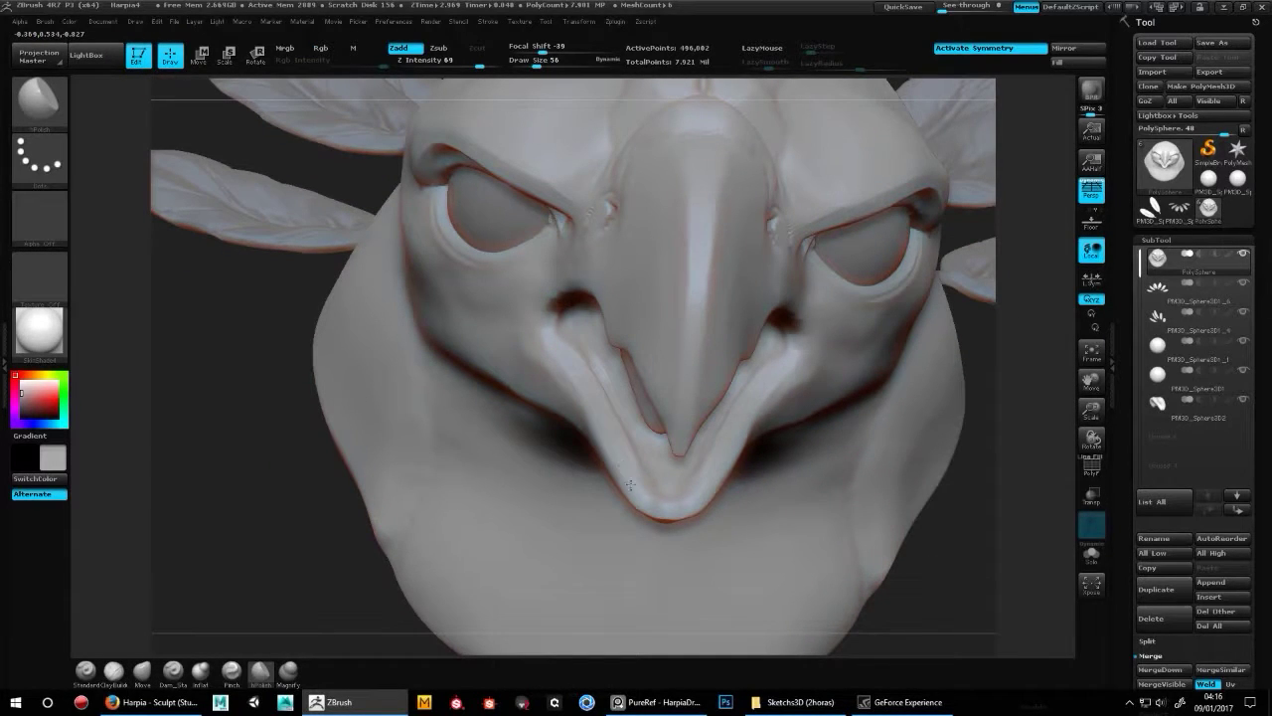
- Carve the inside of the lower beak with Dam_Standard and build up its front rim with ClayBuildup
key(b)
key(d)
key(s)
drag(668, 485, 663, 514)
key(b)
key(c)
key(b)
key(])
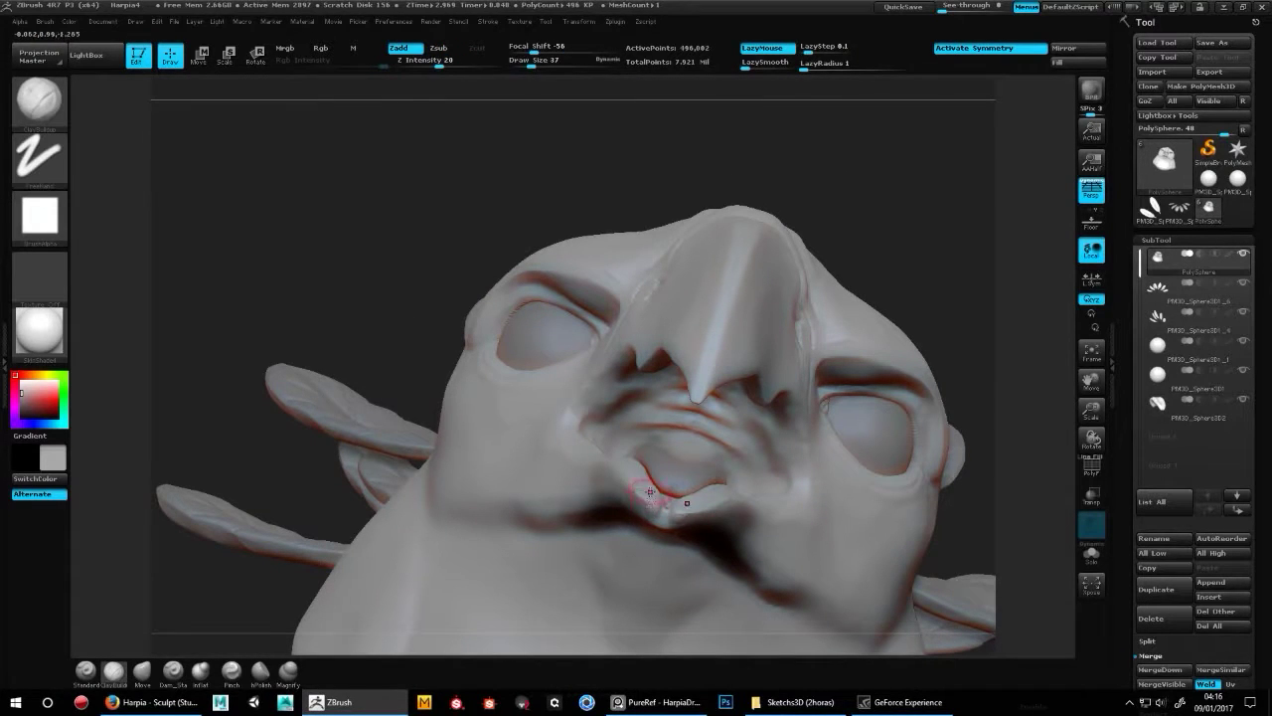
- Polish the lower beak with hPolish and thicken the underside edges of the mouth with ClayBuildup
mouse_move(895, 278)
mouse_down()
mouse_move(626, 391)
mouse_move(686, 383)
mouse_move(636, 318)
mouse_move(647, 355)
mouse_move(775, 294)
mouse_move(725, 318)
mouse_move(712, 296)
mouse_up()
key(b)
key(h)
key(p)
key([)
key(b)
key(c)
key(b)
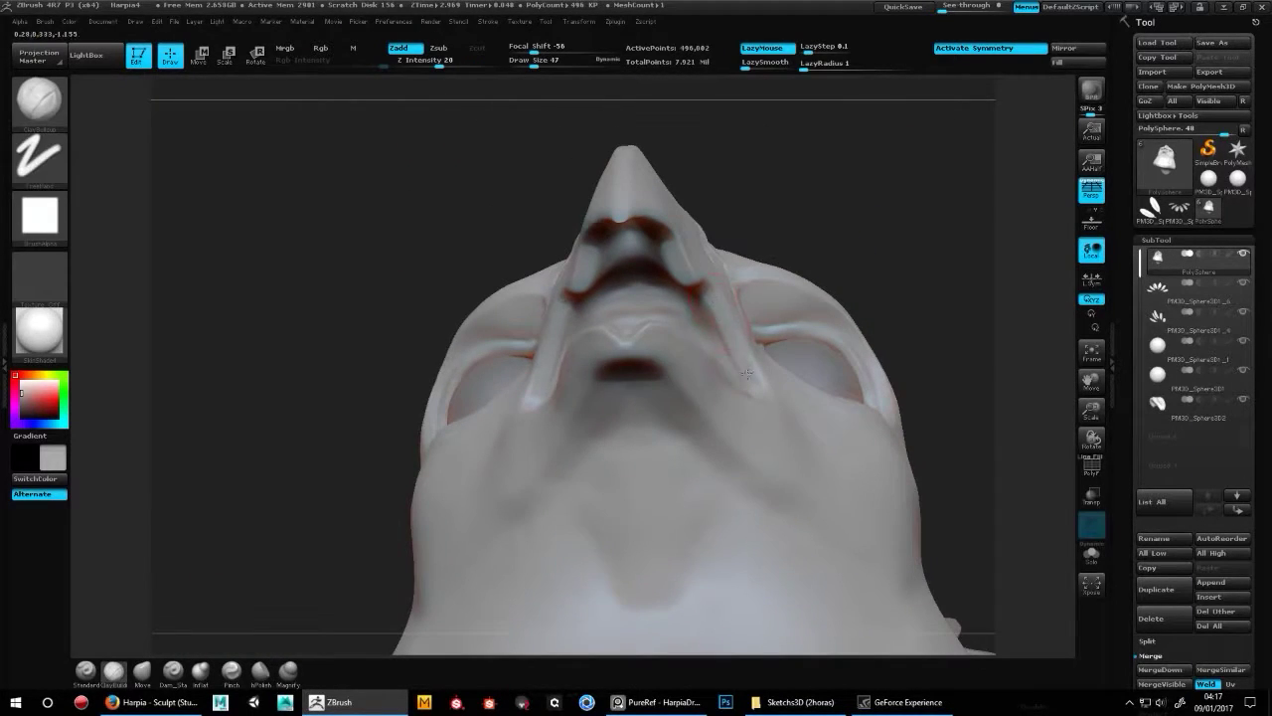
drag(746, 373, 699, 290)
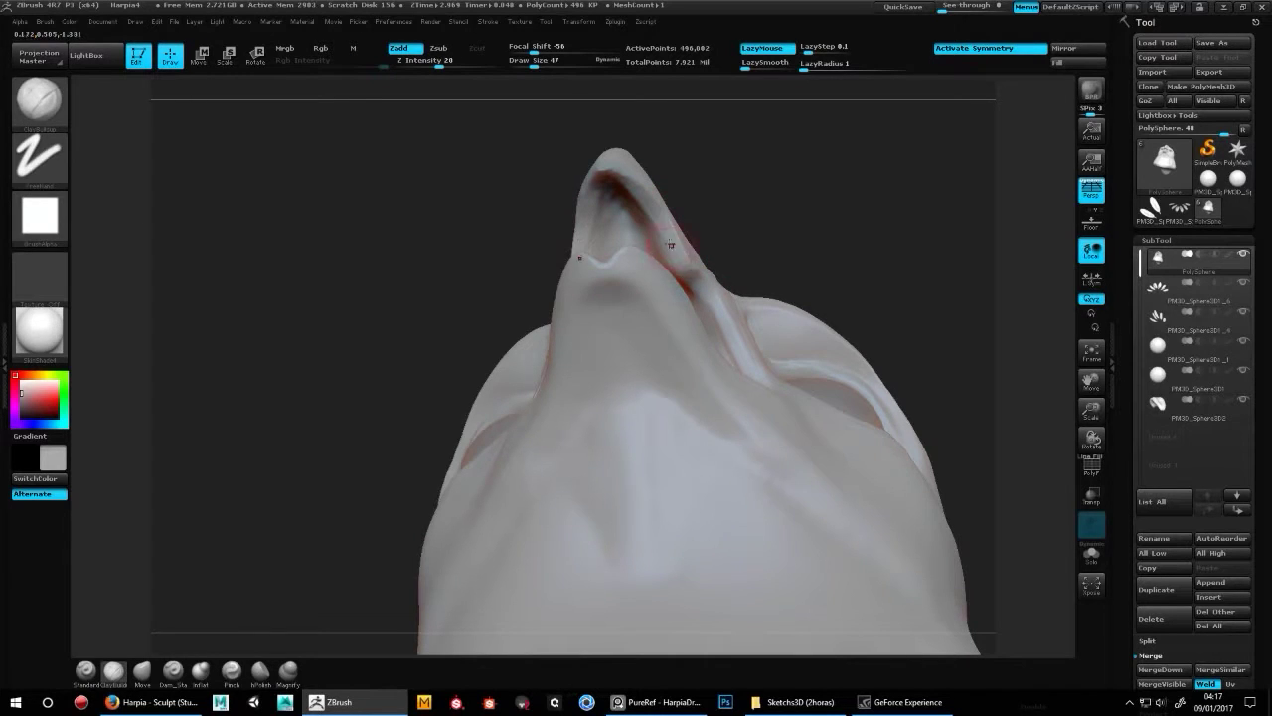
- Flatten the lower rim of the upper beak back to the mouth corner with hPolish
key(b)
key(h)
key(p)
mouse_move(631, 187)
mouse_down()
mouse_move(709, 268)
mouse_move(902, 188)
mouse_move(617, 286)
mouse_up()
drag(861, 218, 712, 261)
drag(896, 182, 533, 71)
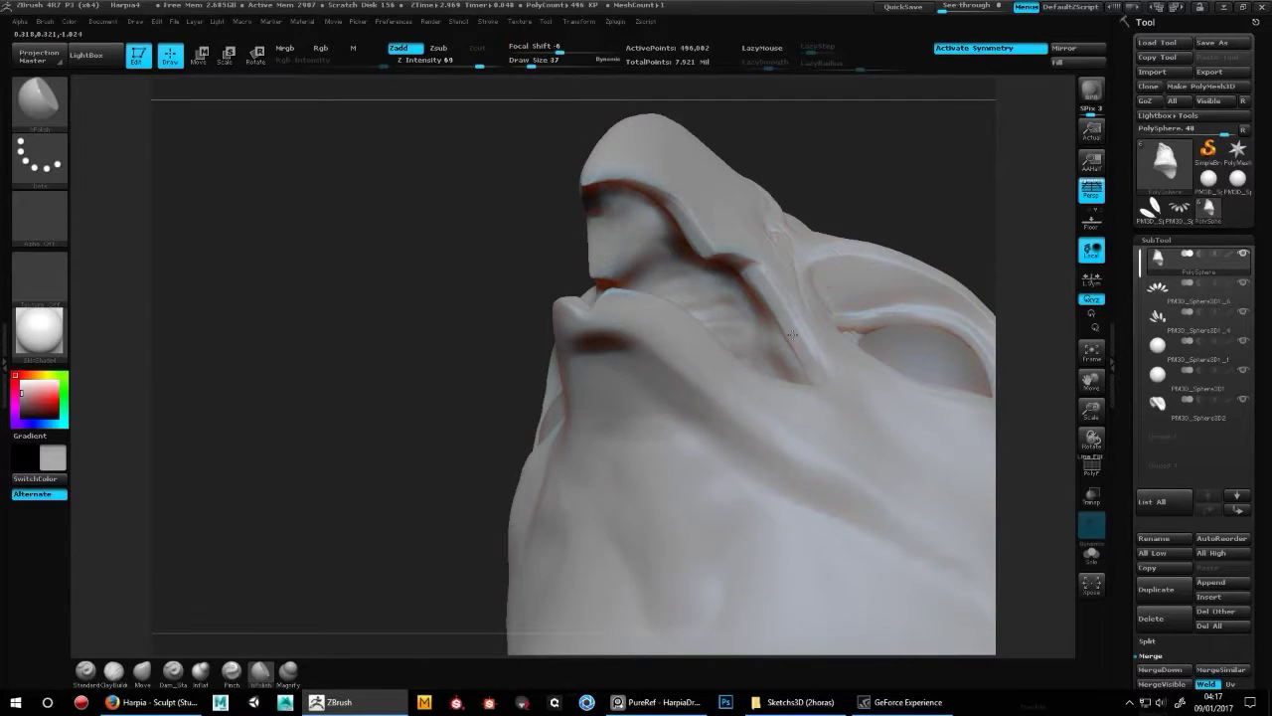
drag(873, 212, 807, 340)
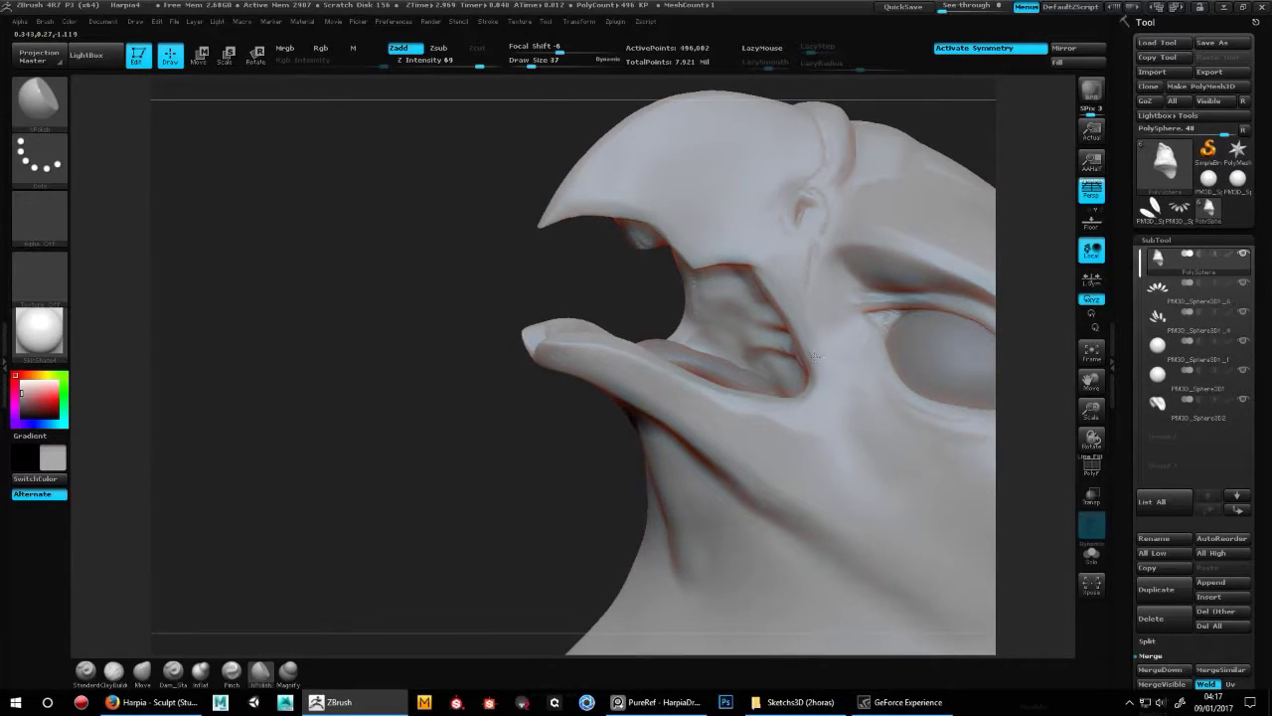
- Polish the sides and central ridge of the upper beak with hPolish
drag(635, 201, 580, 204)
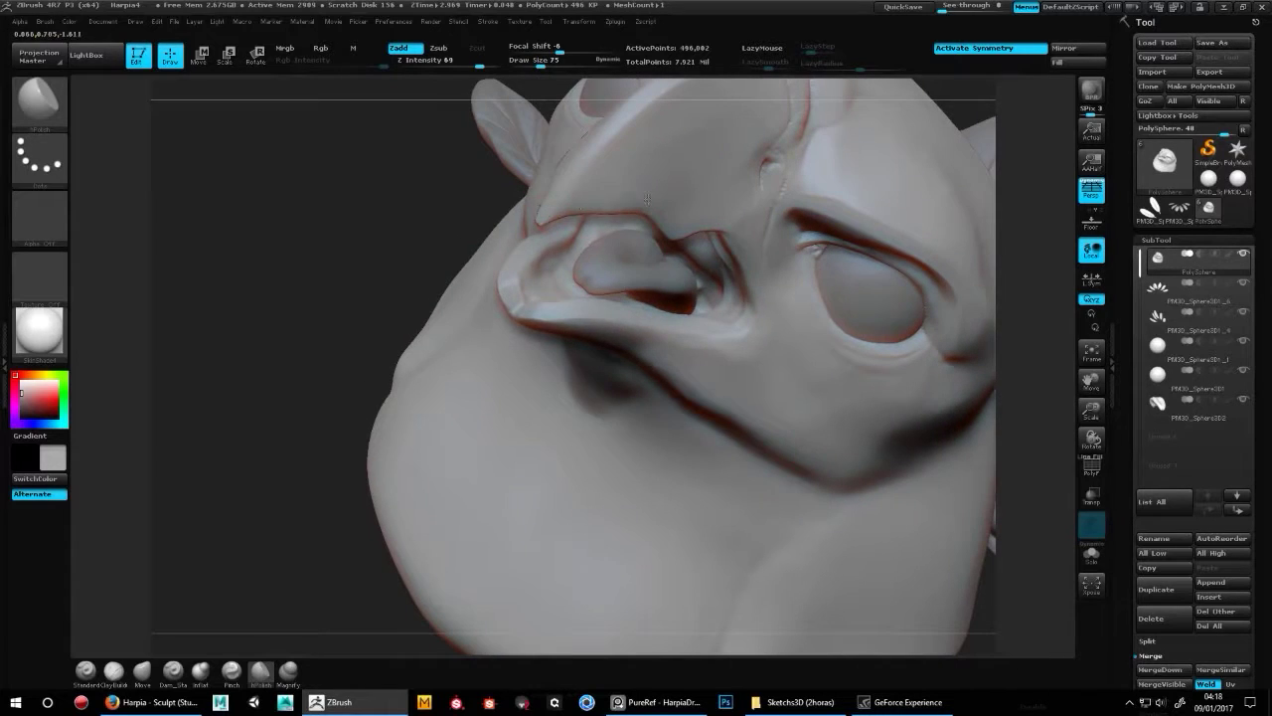
mouse_move(656, 187)
mouse_down()
mouse_move(841, 296)
mouse_move(829, 321)
mouse_move(490, 249)
mouse_up()
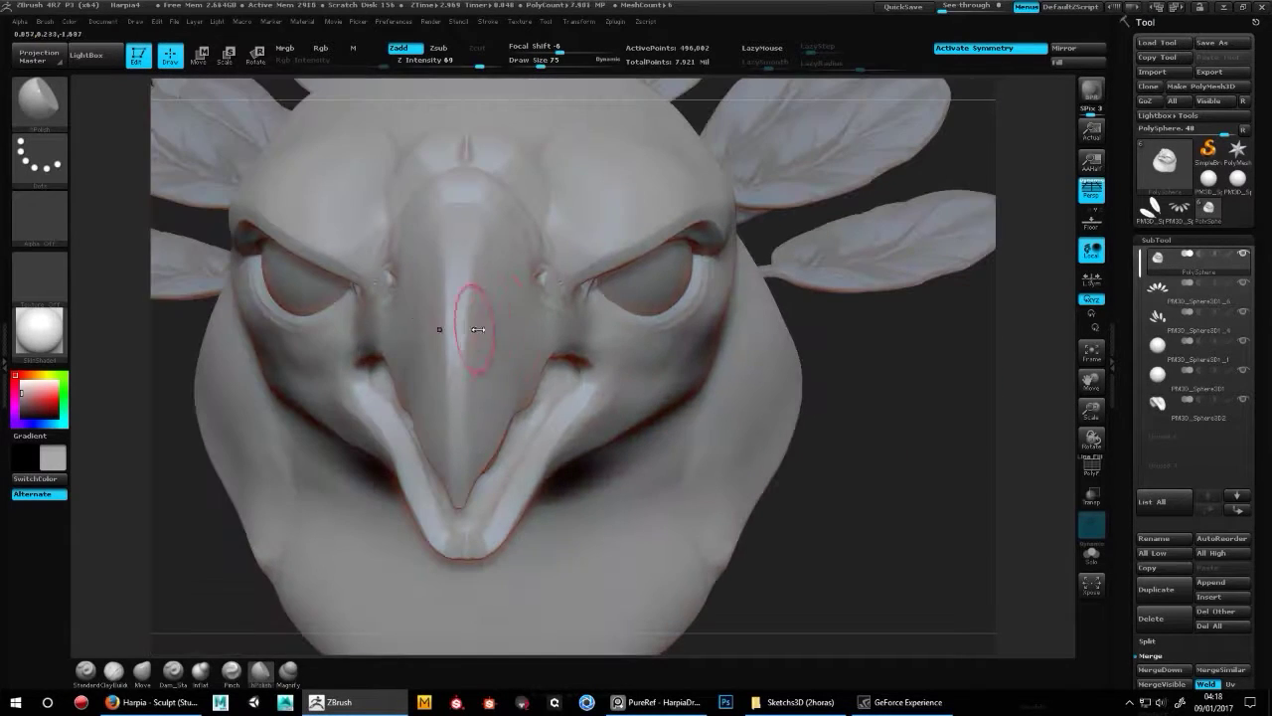
drag(457, 464, 466, 430)
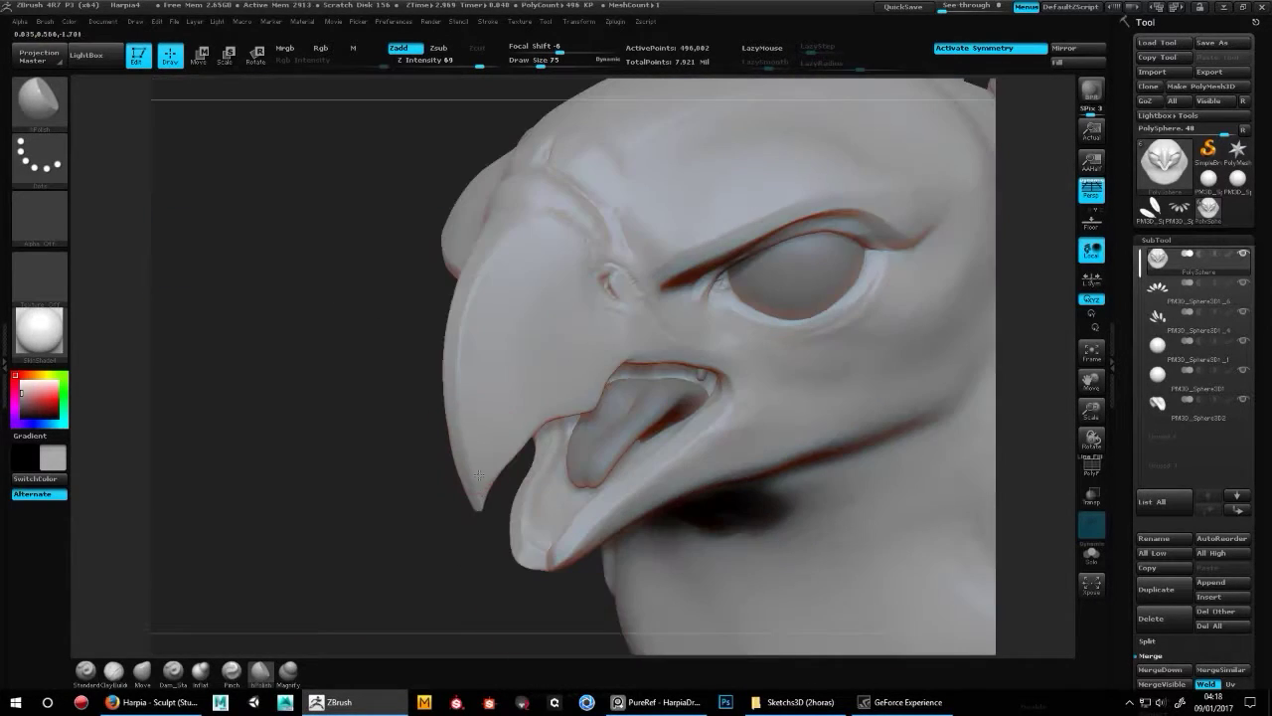
drag(589, 402, 558, 347)
key(s)
drag(525, 230, 507, 229)
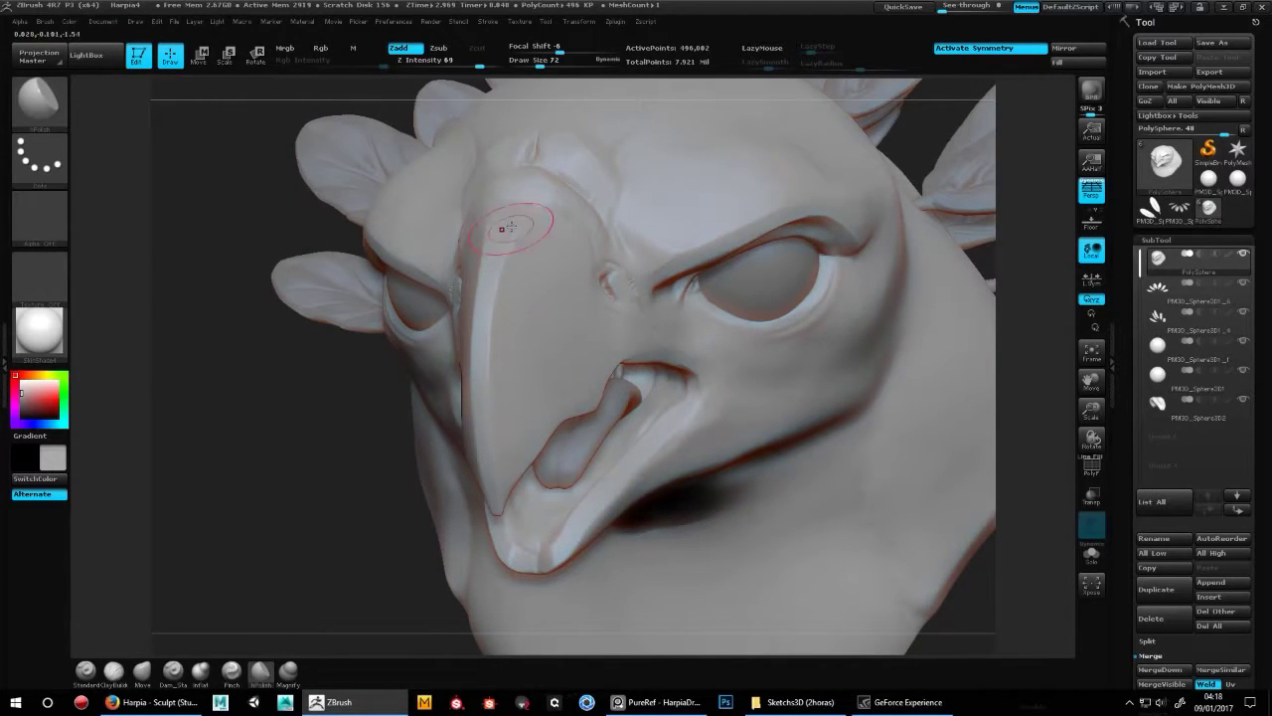
- Build up the underside of the upper beak's hooked tip with ClayBuildup and smooth it with hPolish
drag(388, 504, 328, 467)
mouse_move(222, 488)
mouse_down()
mouse_move(448, 397)
mouse_move(691, 336)
mouse_up()
key(b)
key(h)
key(p)
mouse_move(646, 299)
mouse_down()
mouse_move(500, 404)
mouse_move(614, 425)
mouse_move(349, 393)
mouse_up()
key(b)
key(c)
key(b)
key(b)
key(h)
key(p)
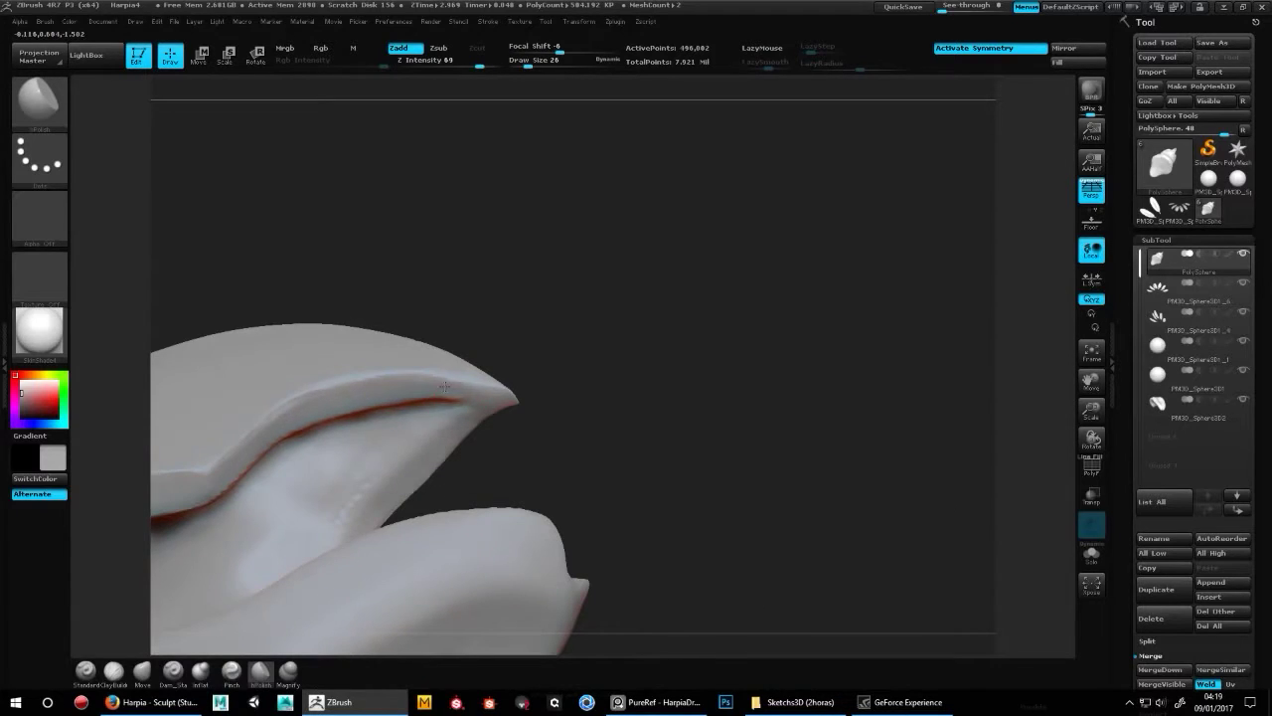
- Sharpen the crease along the upper beak's inner edge with Dam_Standard and flatten the rim with hPolish
key(b)
key(d)
key(s)
key(b)
key(h)
key(p)
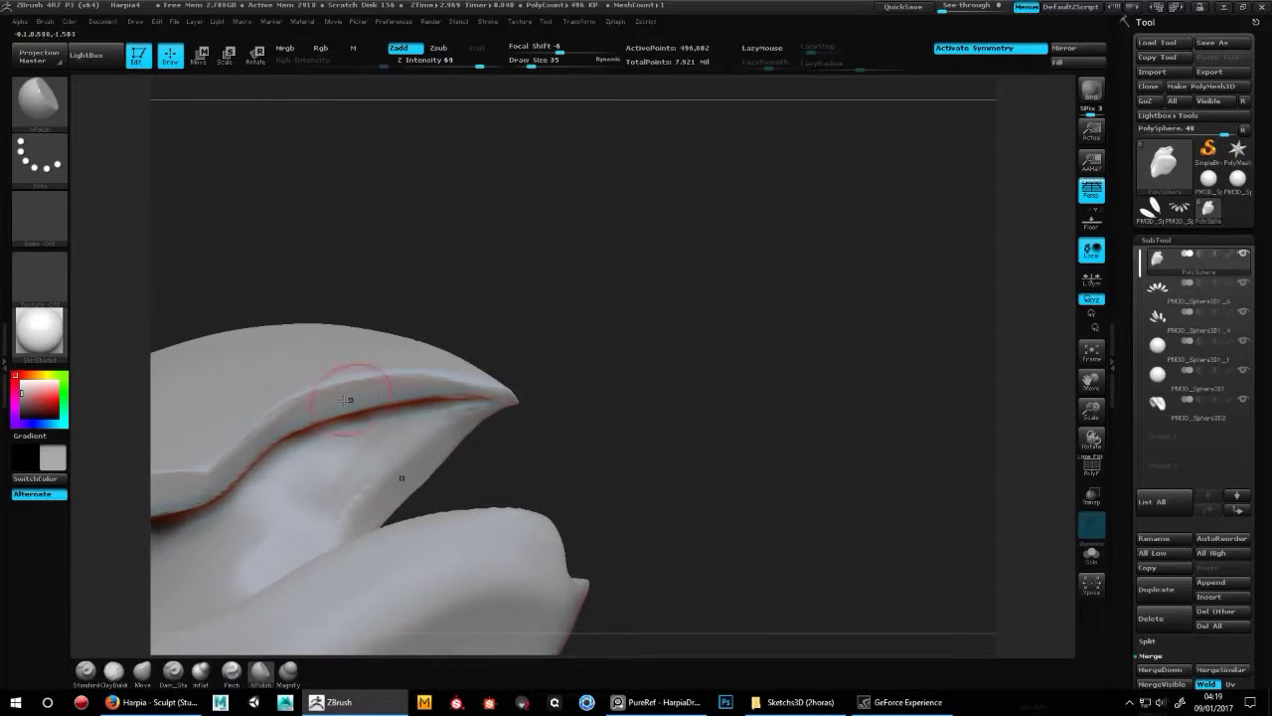
drag(346, 399, 349, 372)
drag(255, 441, 323, 432)
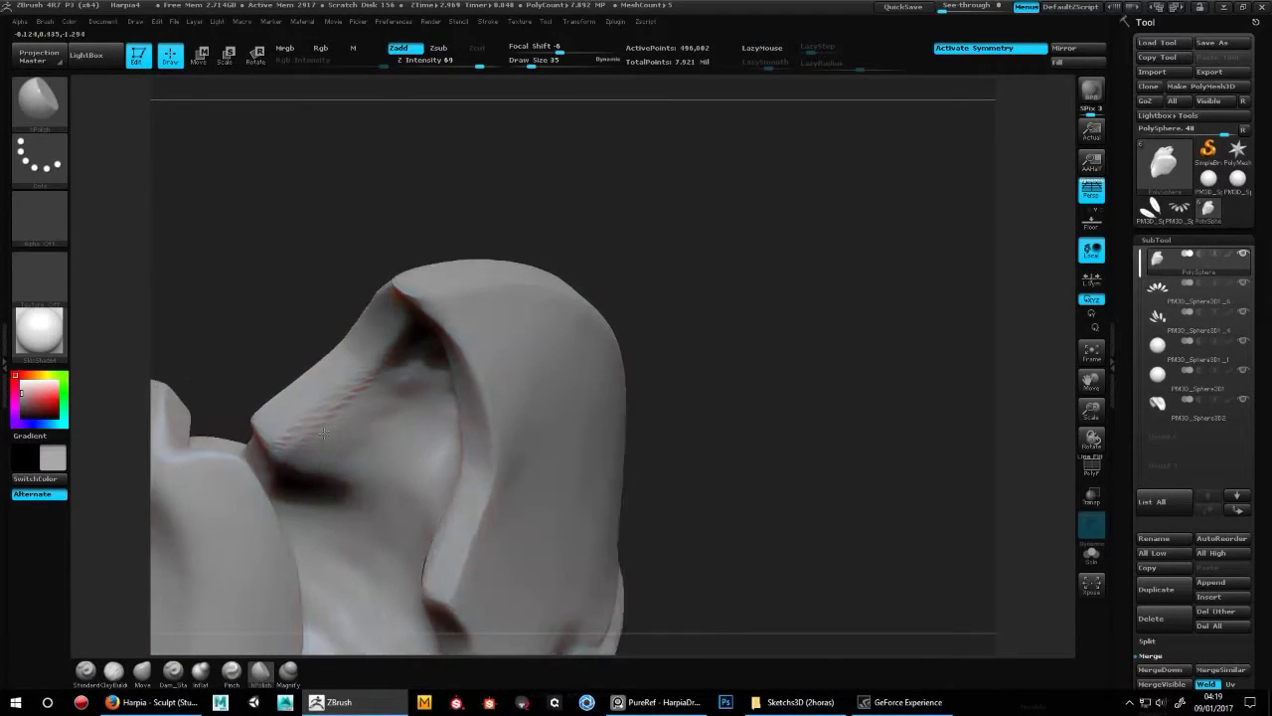
- Sculpt curved ridges across the palate inside the beak with Dam_Standard and ClayBuildup
key(b)
key(d)
key(s)
mouse_move(696, 437)
mouse_down()
mouse_move(729, 417)
mouse_move(616, 373)
mouse_up()
key(b)
key(c)
key(b)
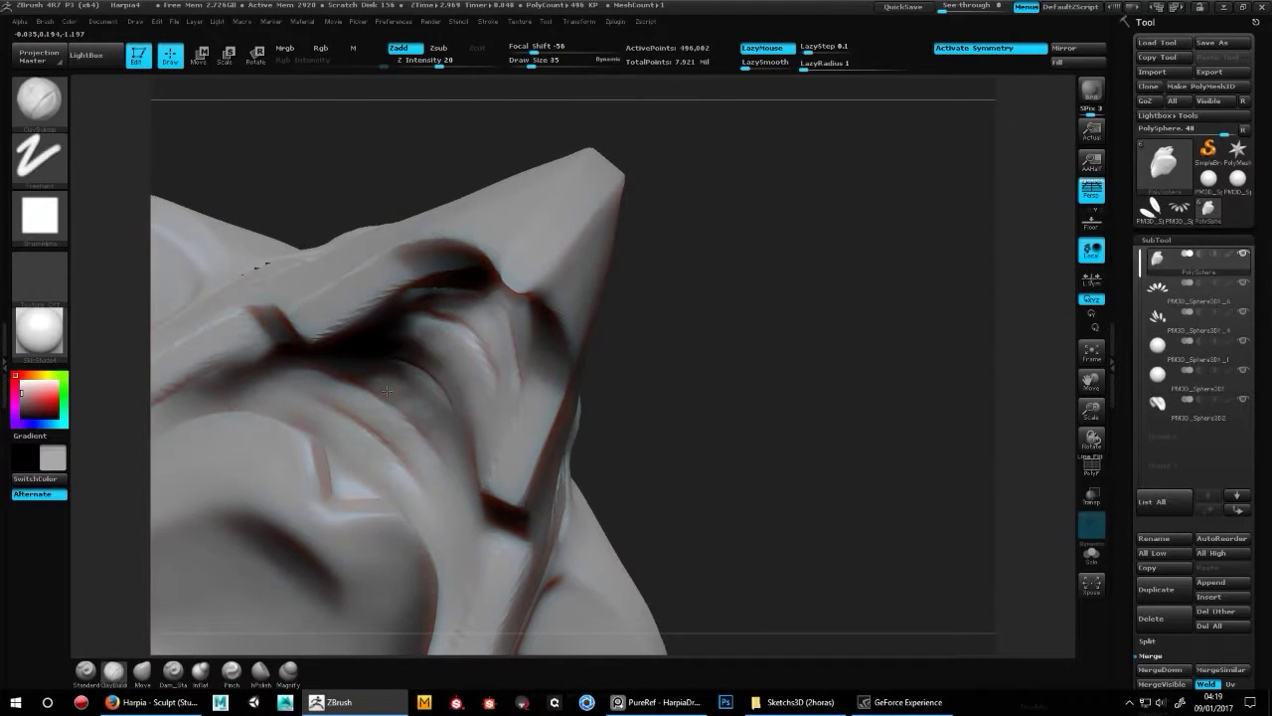
drag(617, 298, 247, 328)
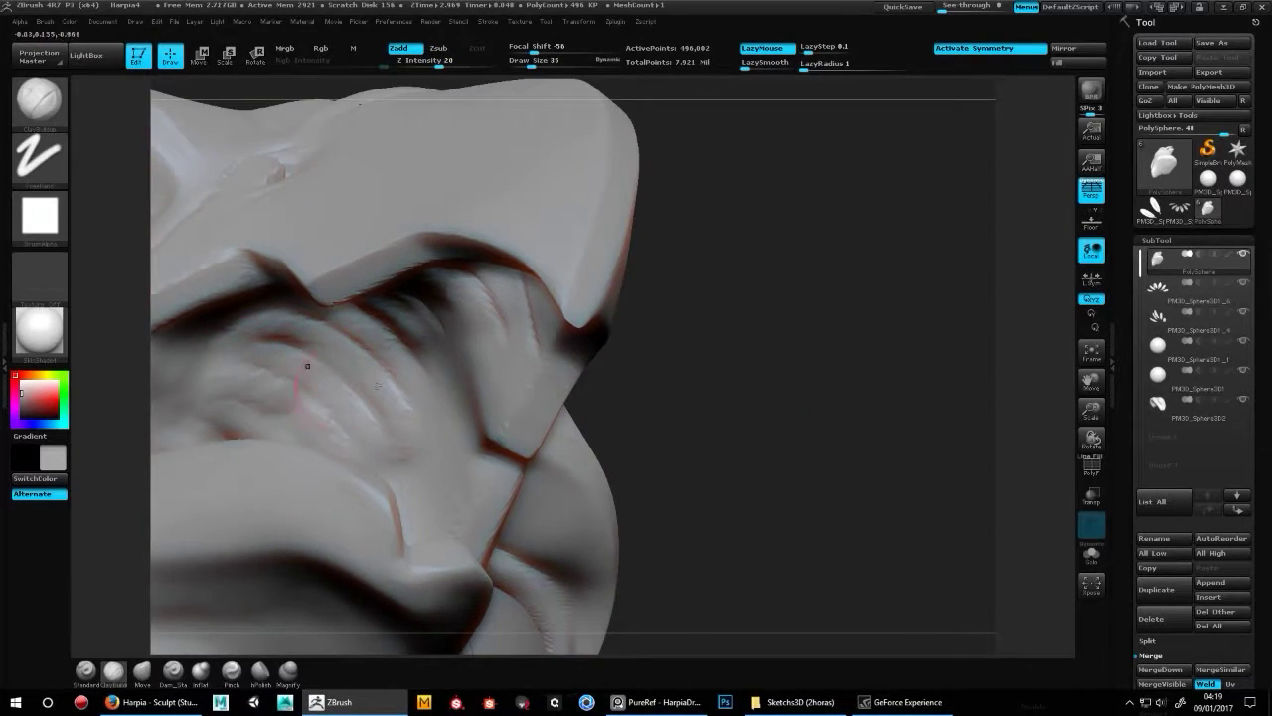
drag(676, 387, 309, 326)
drag(220, 336, 329, 303)
drag(208, 280, 338, 328)
- Refine the fleshy folds above the tongue near the mouth corner, alternating Dam_Standard and ClayBuildup
key(b)
key(d)
key(s)
key(b)
key(c)
key(b)
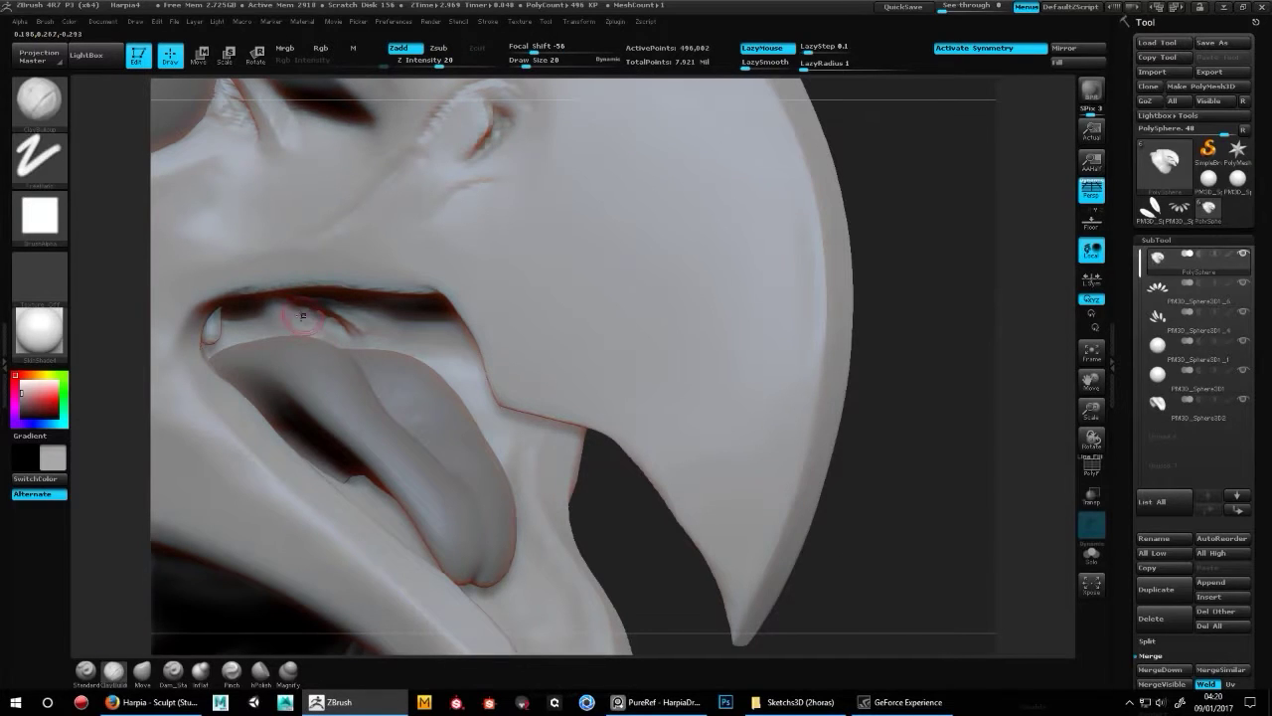
key(b)
key(d)
key(s)
mouse_move(540, 335)
mouse_down()
mouse_move(234, 356)
mouse_move(676, 400)
mouse_move(371, 378)
mouse_up()
key(b)
key(c)
key(b)
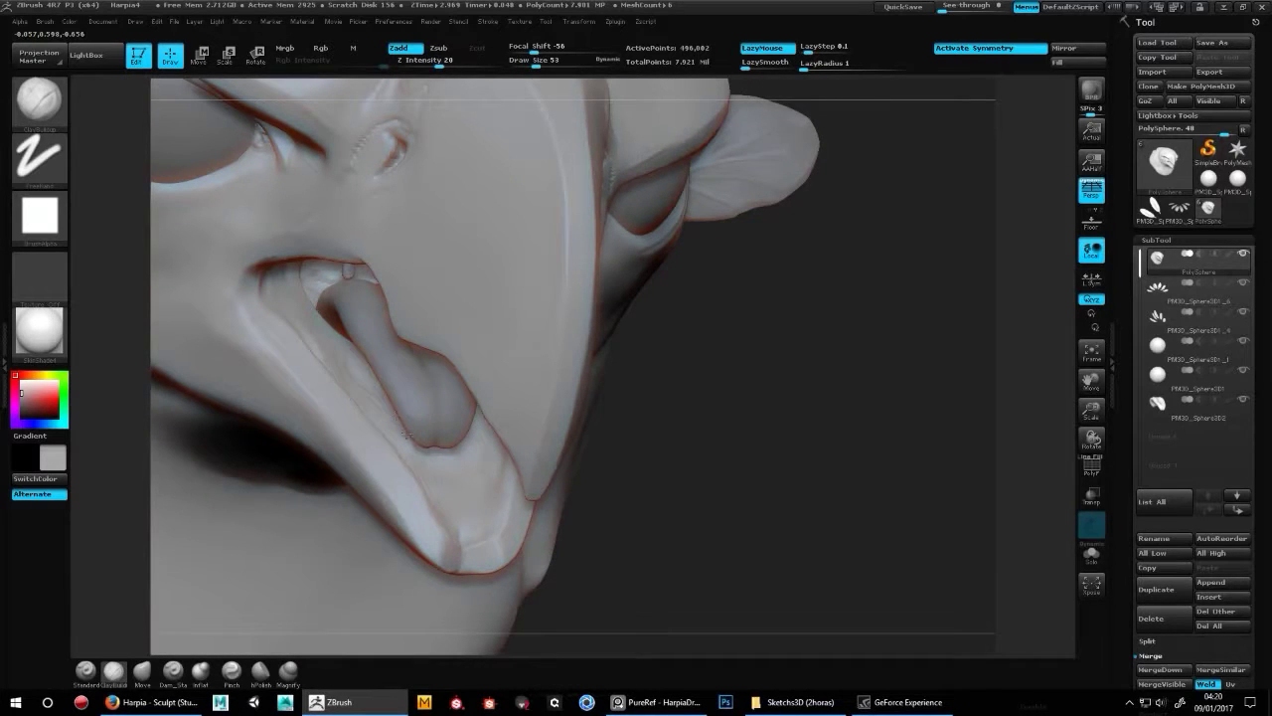
- Build up the lower beak's inner wall with ClayBuildup and polish its outer side with hPolish
mouse_move(423, 455)
mouse_down()
mouse_move(810, 420)
mouse_move(286, 305)
mouse_up()
key(b)
key(h)
key(p)
mouse_move(585, 386)
mouse_down()
mouse_move(561, 421)
mouse_move(457, 393)
mouse_move(447, 376)
mouse_up()
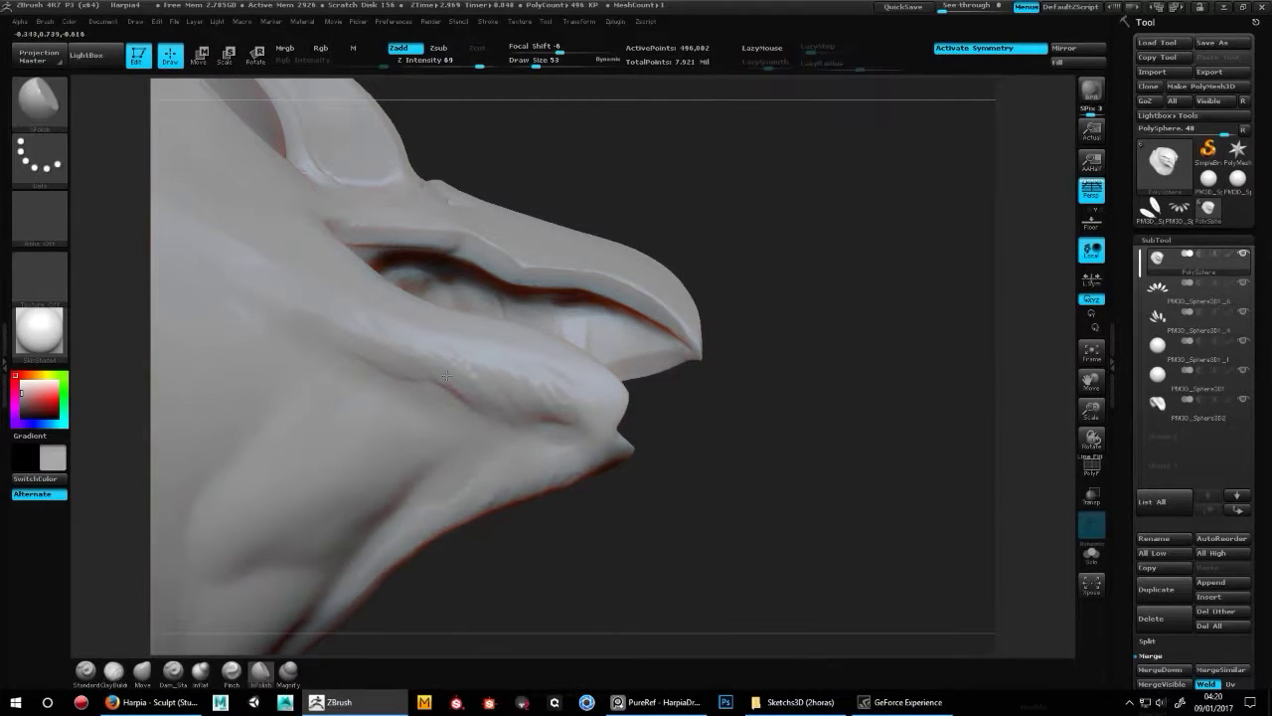
- Tighten the lower beak with a large Pinch brush and adjust the head's proportions with Move
key(b)
key(Escape)
drag(659, 435, 616, 418)
key(s)
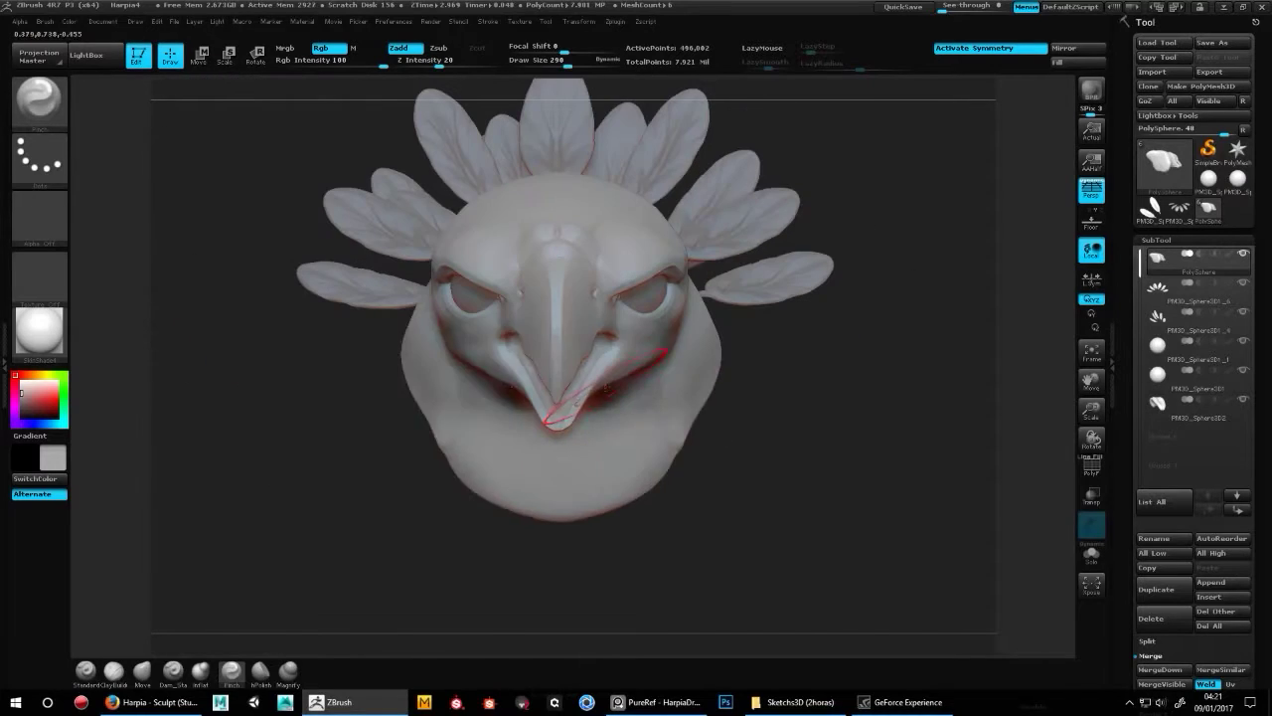
key(b)
key(m)
key(v)
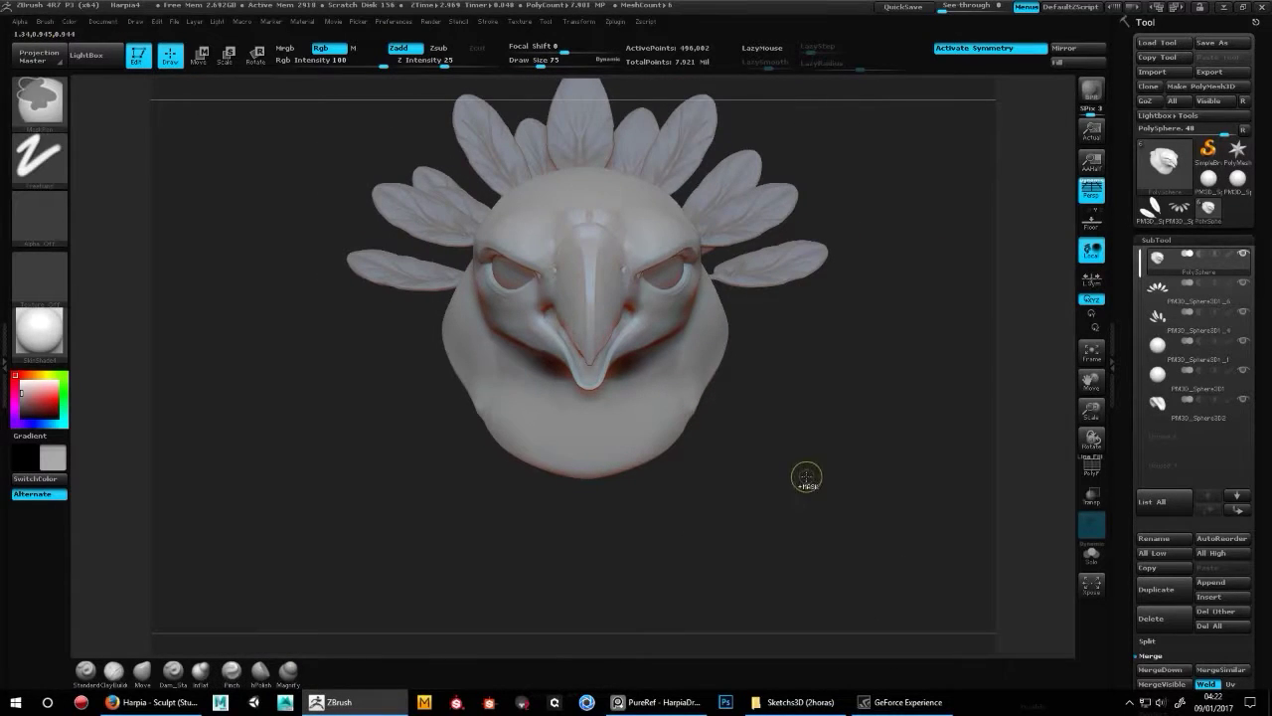
- Save the project as Harpia4, replacing the existing file
key(ctrl+shift)
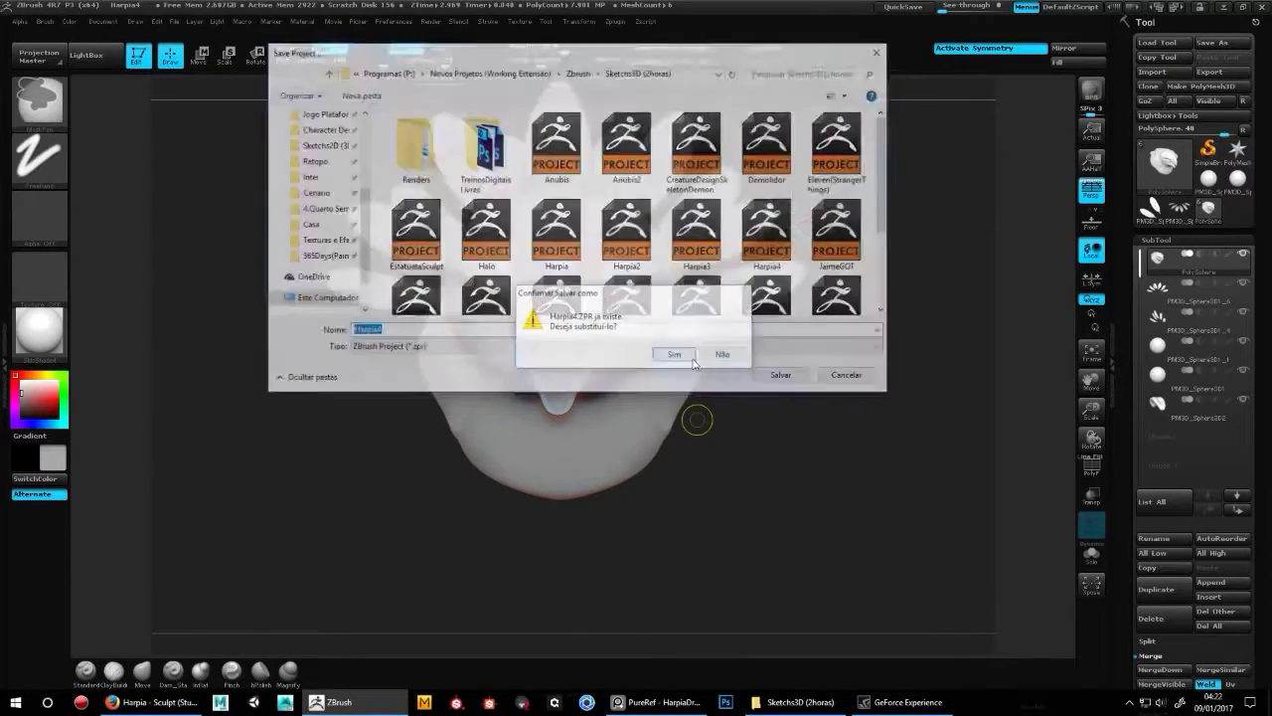
key(Return)
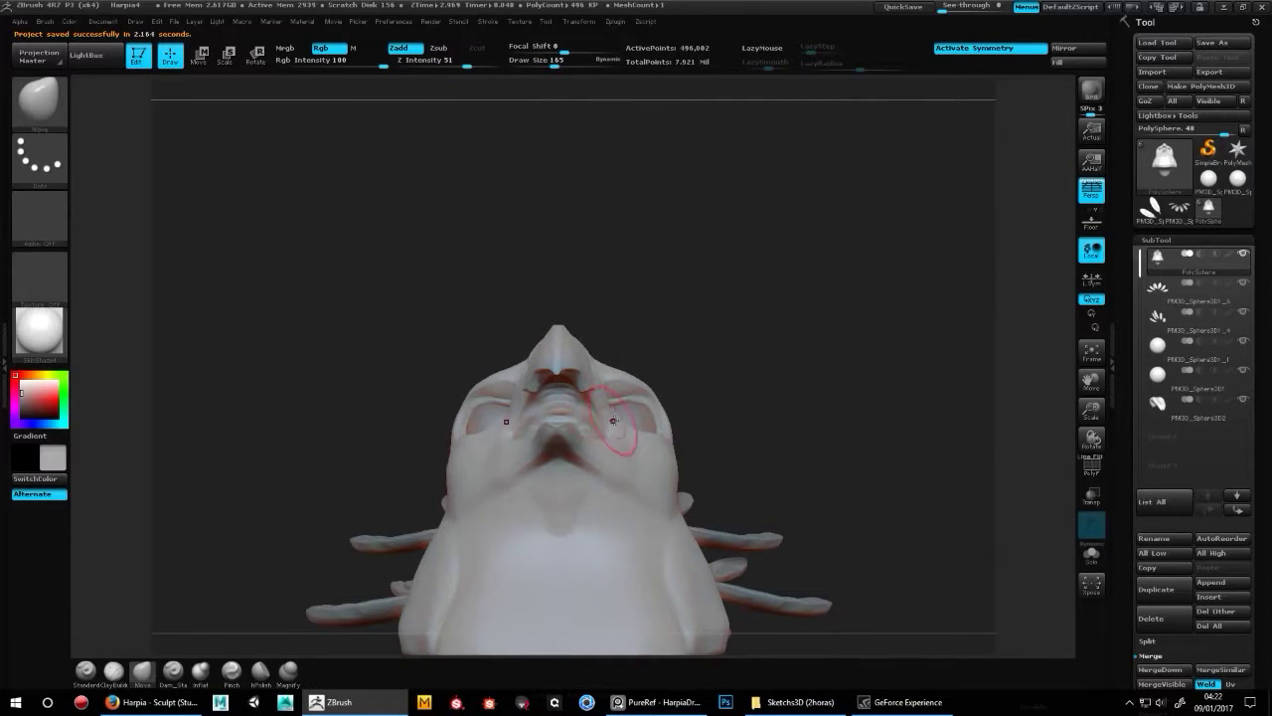
- Carve creases in the neck beneath the jaw with Dam_Standard and soften them with hPolish
drag(615, 421, 710, 413)
key(b)
key(d)
key(s)
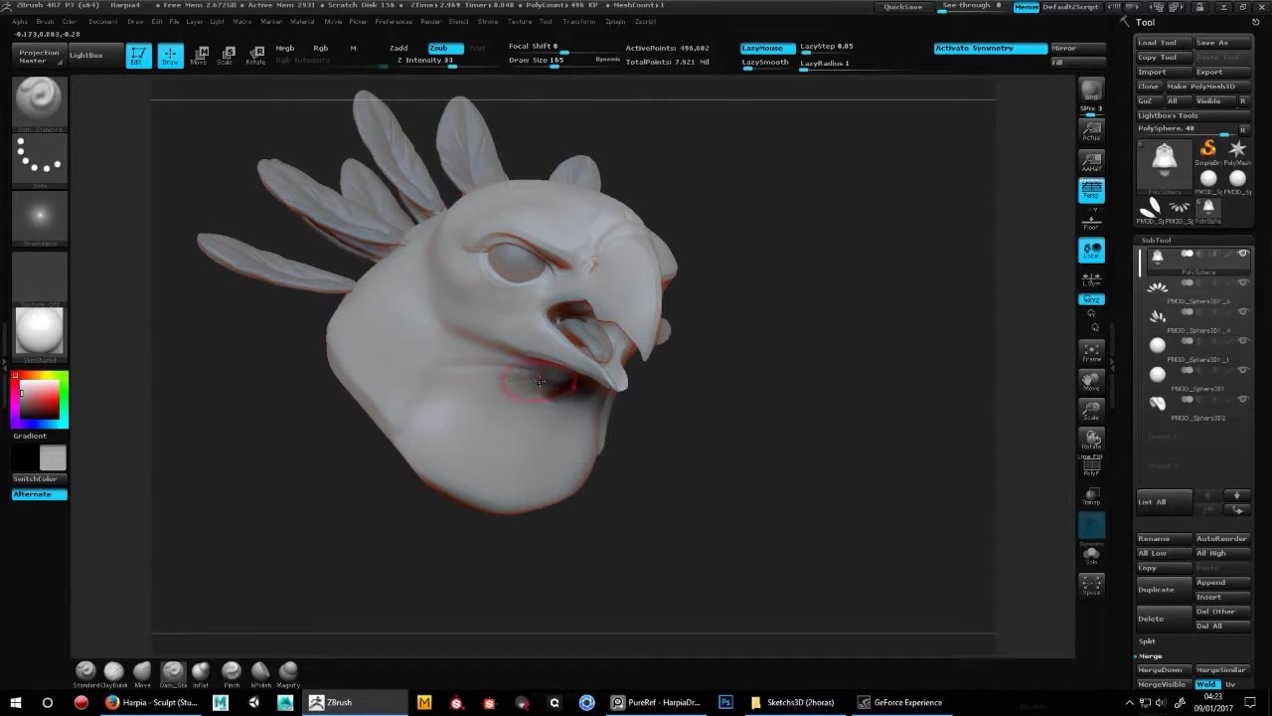
key(b)
key(h)
key(p)
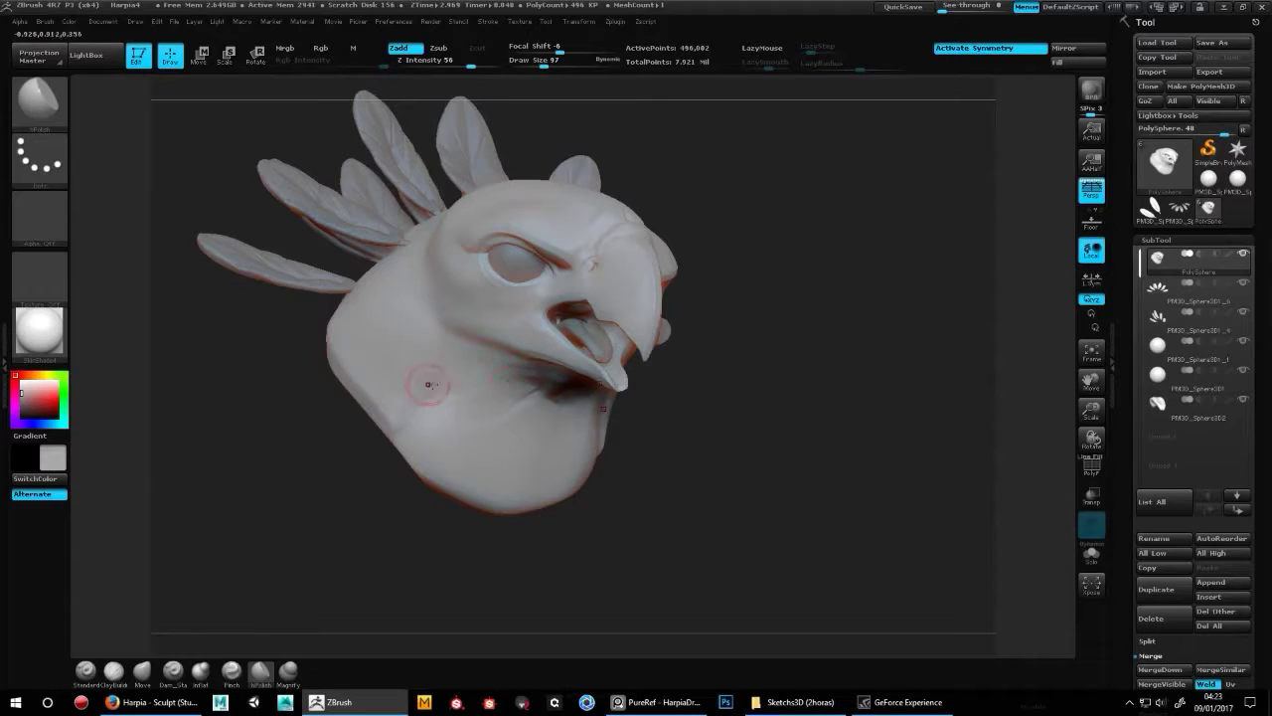
- Build up skin folds on the throat below the jaw with ClayBuildup and flatten them with hPolish
key(b)
key(c)
key(b)
key(s)
drag(515, 379, 470, 418)
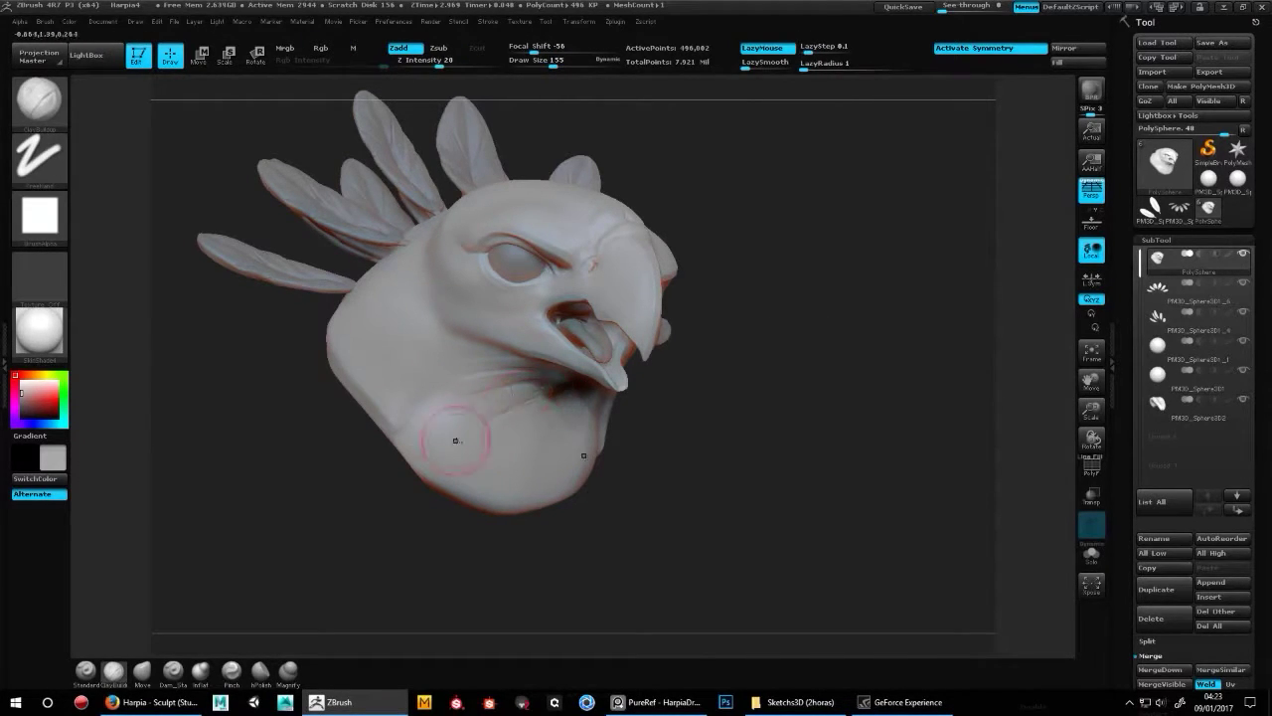
key(b)
key(h)
key(p)
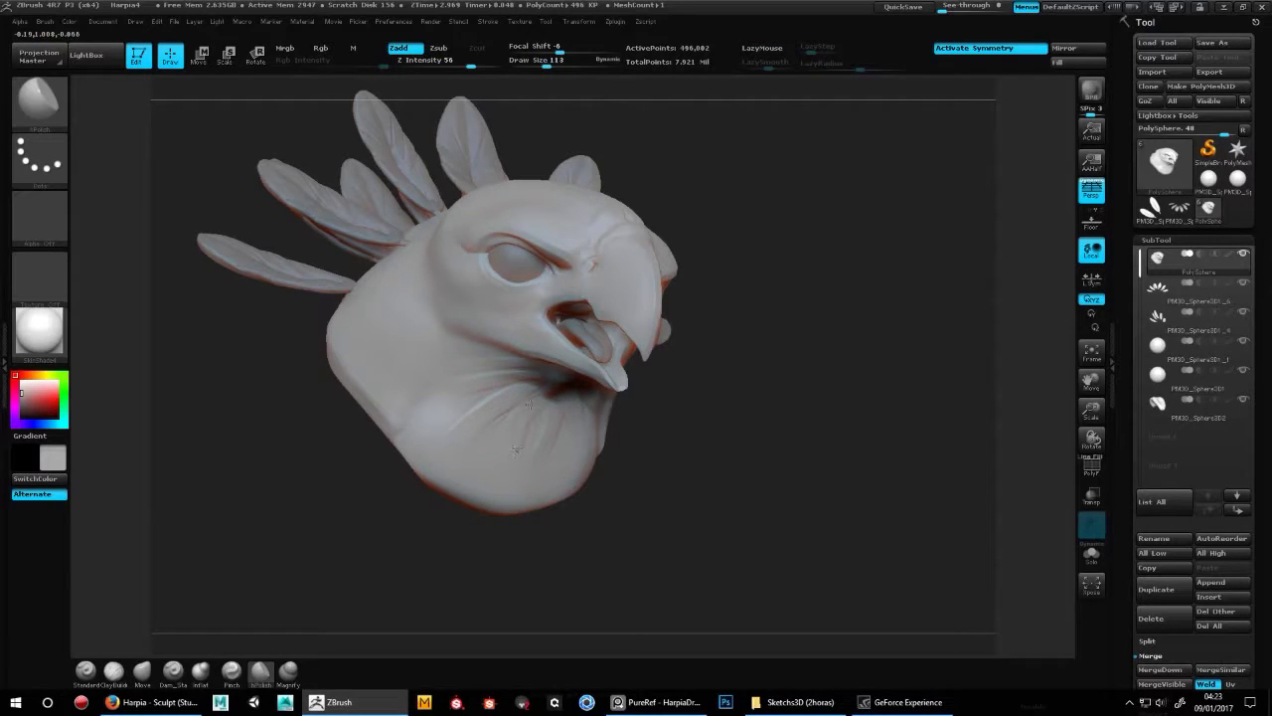
- Cut radiating wrinkles down the throat with Dam_Standard and polish around them with hPolish
key(b)
key(d)
key(s)
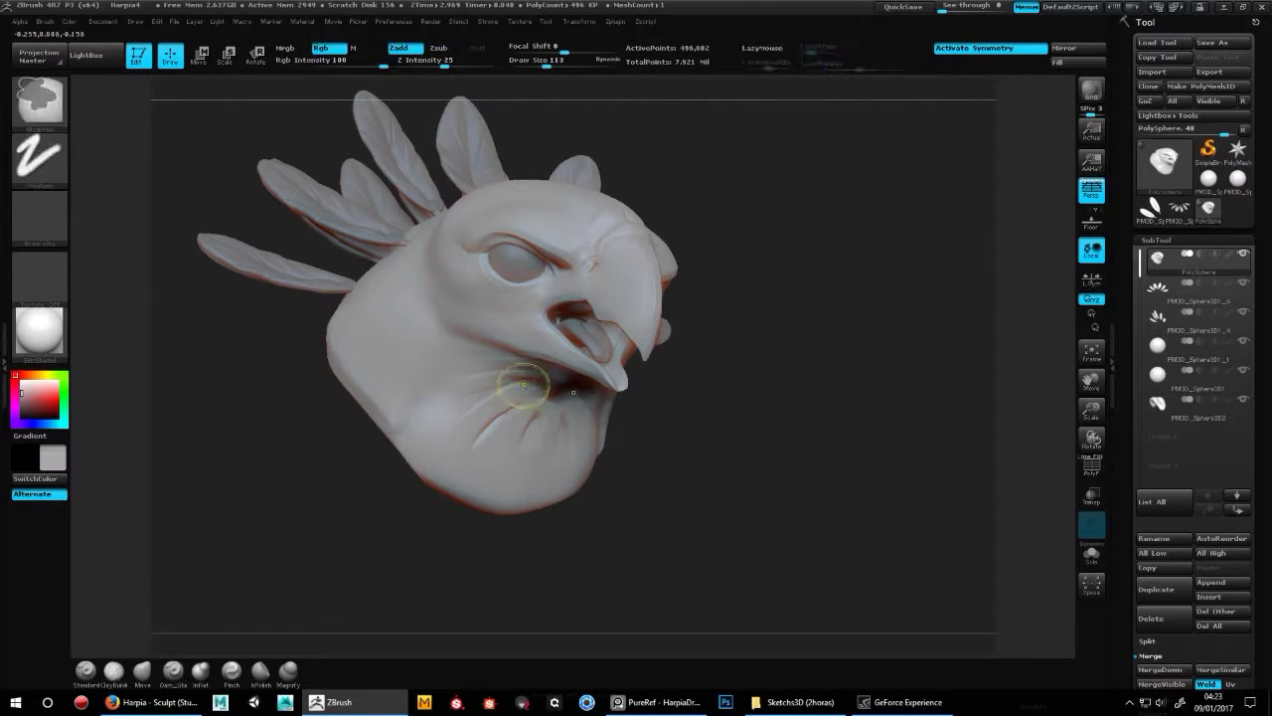
key(b)
key(h)
key(p)
drag(715, 417, 570, 375)
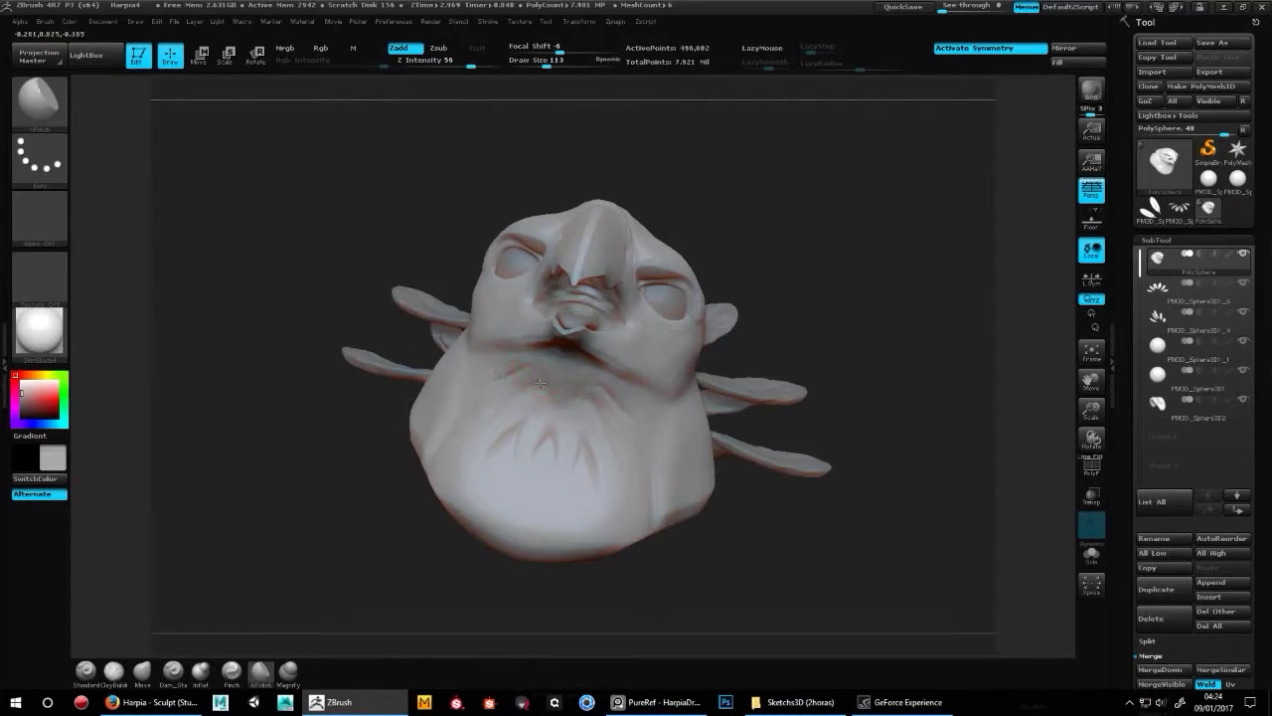
- Define a V-shaped fold at the centre of the throat with Dam_Standard and soften it with hPolish
key(b)
key(d)
key(s)
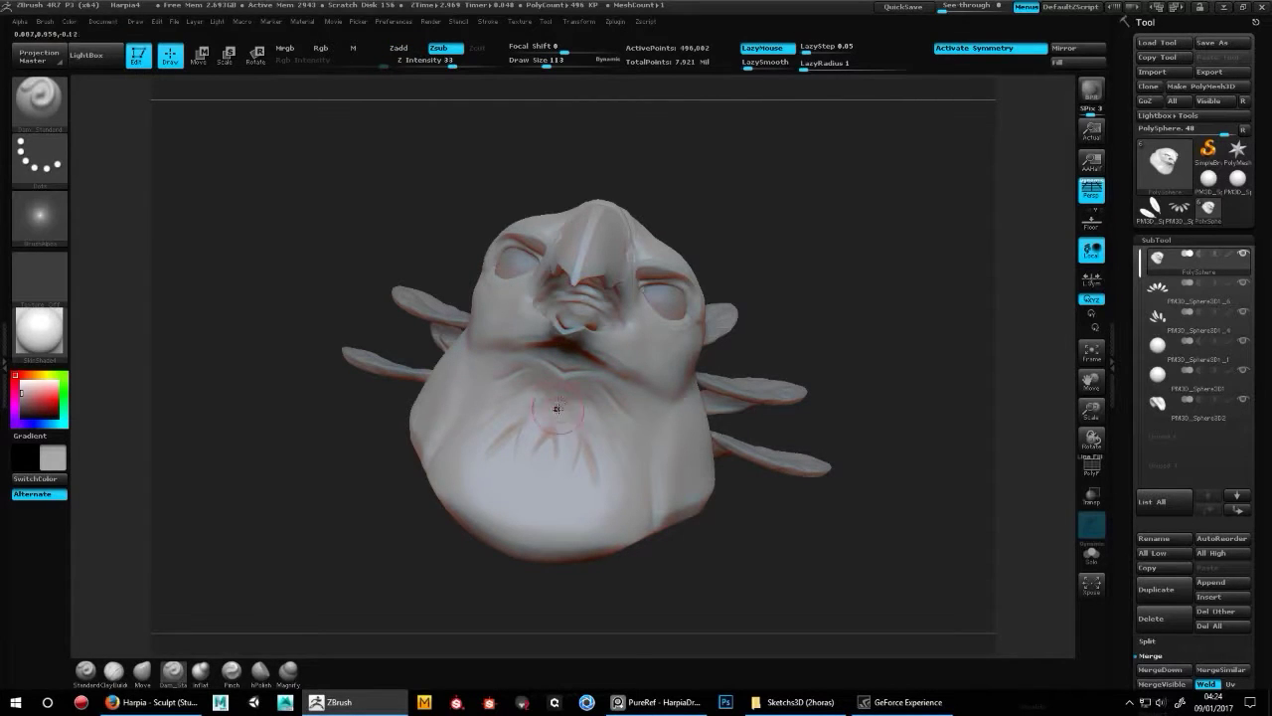
key(b)
key(h)
key(p)
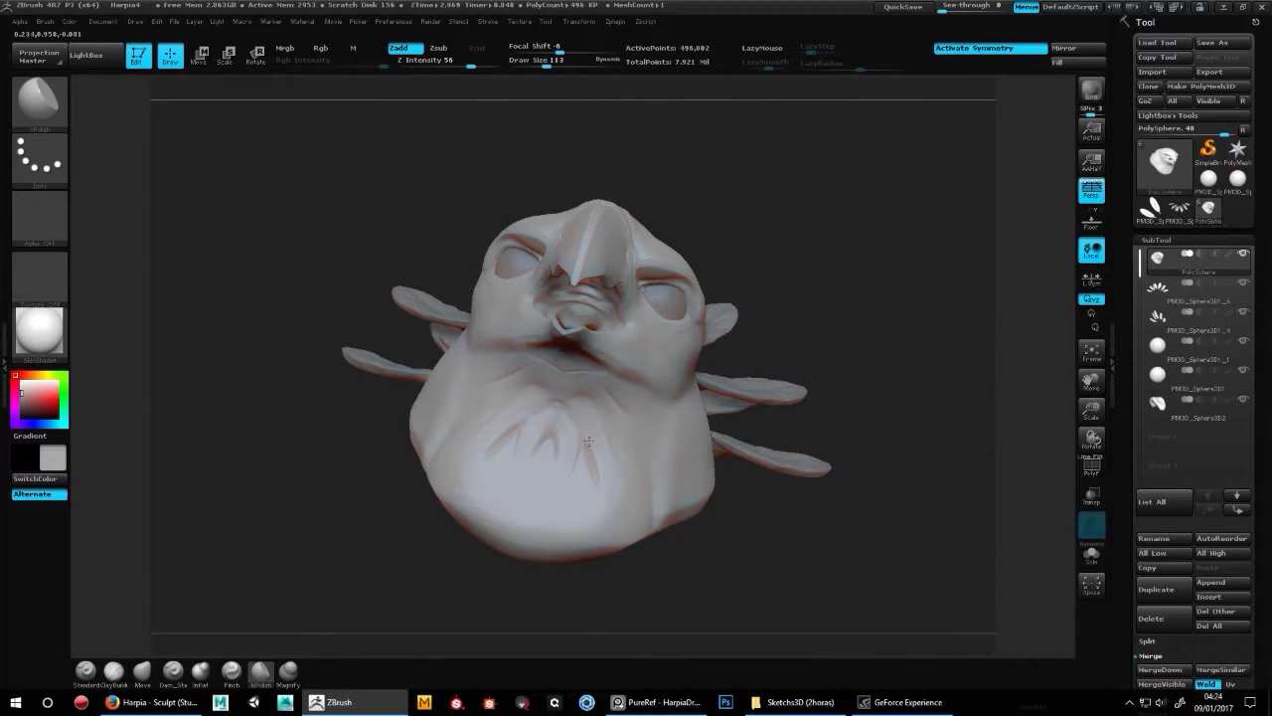
- Deepen the throat wrinkles beneath the beak with Dam_Standard
key(b)
key(d)
key(s)
mouse_move(755, 557)
mouse_down()
mouse_move(821, 515)
mouse_move(518, 363)
mouse_up()
mouse_move(636, 457)
mouse_down()
mouse_move(793, 425)
mouse_move(773, 474)
mouse_move(682, 321)
mouse_up()
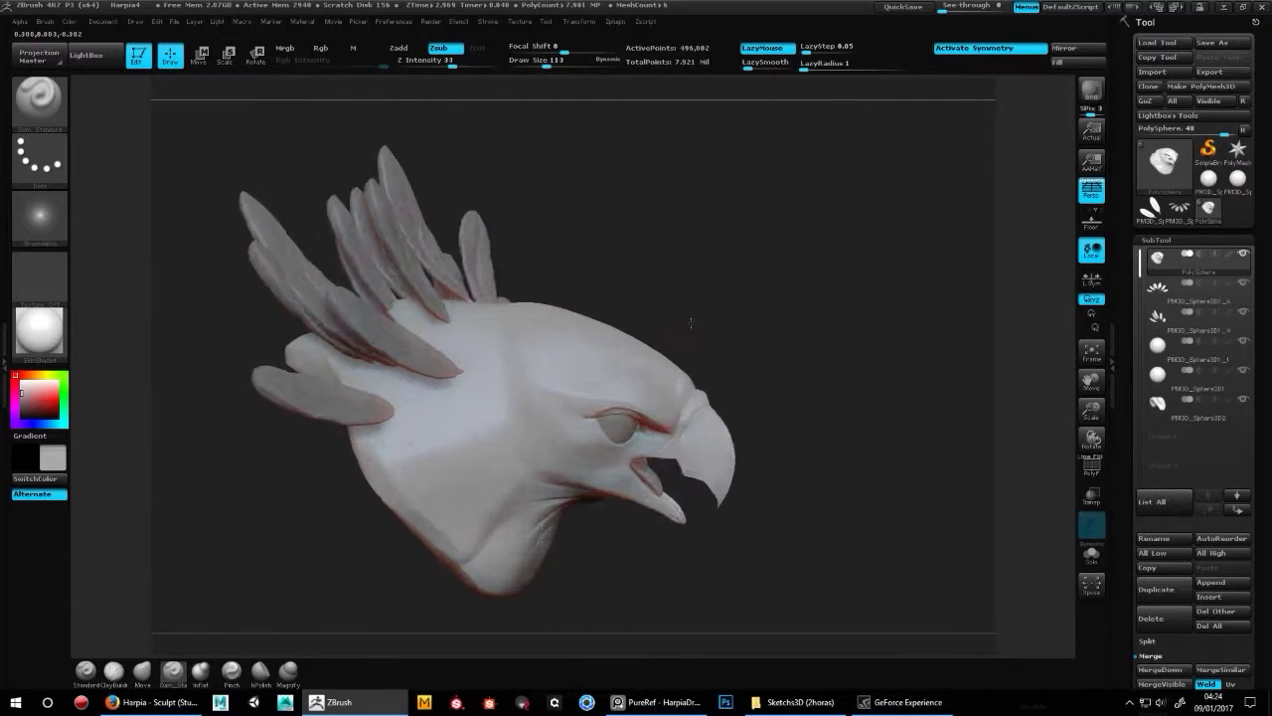
- Try to raise the crown of the head into a peak with a large Move brush
key(b)
key(m)
key(v)
drag(471, 248, 563, 261)
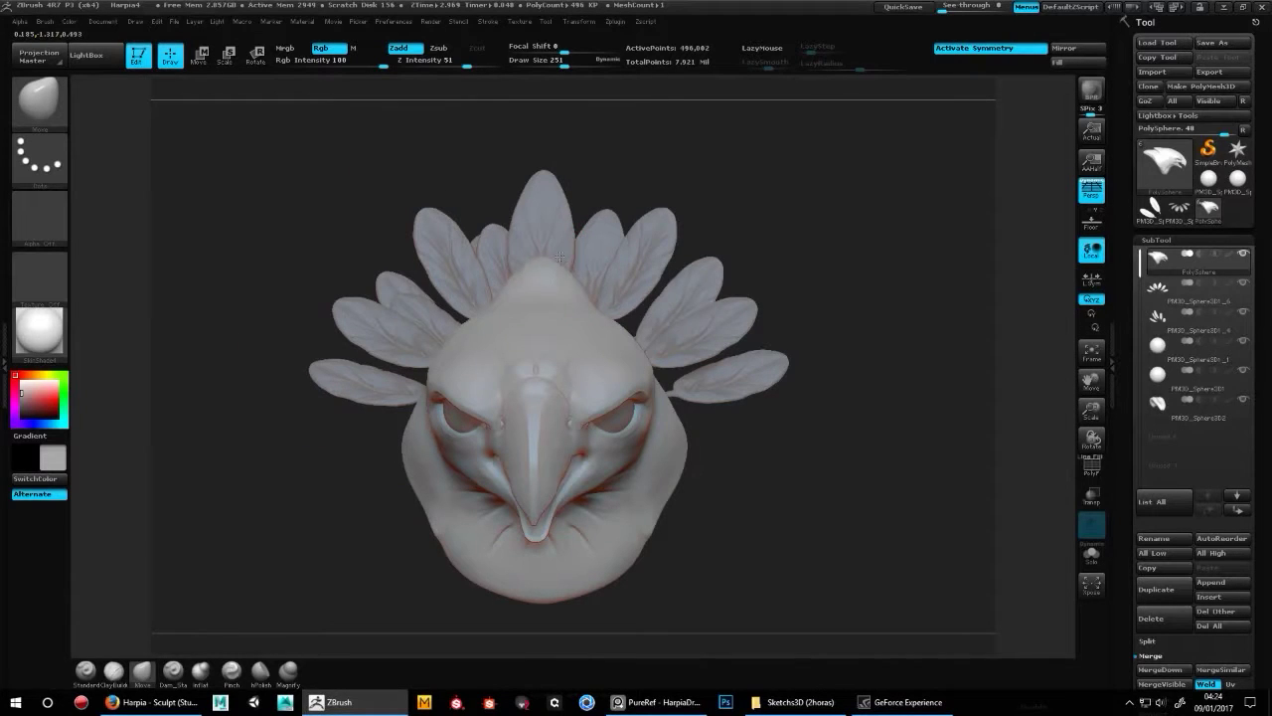
drag(654, 208, 542, 303)
key(b)
key(p)
key(i)
key(b)
key(m)
key(v)
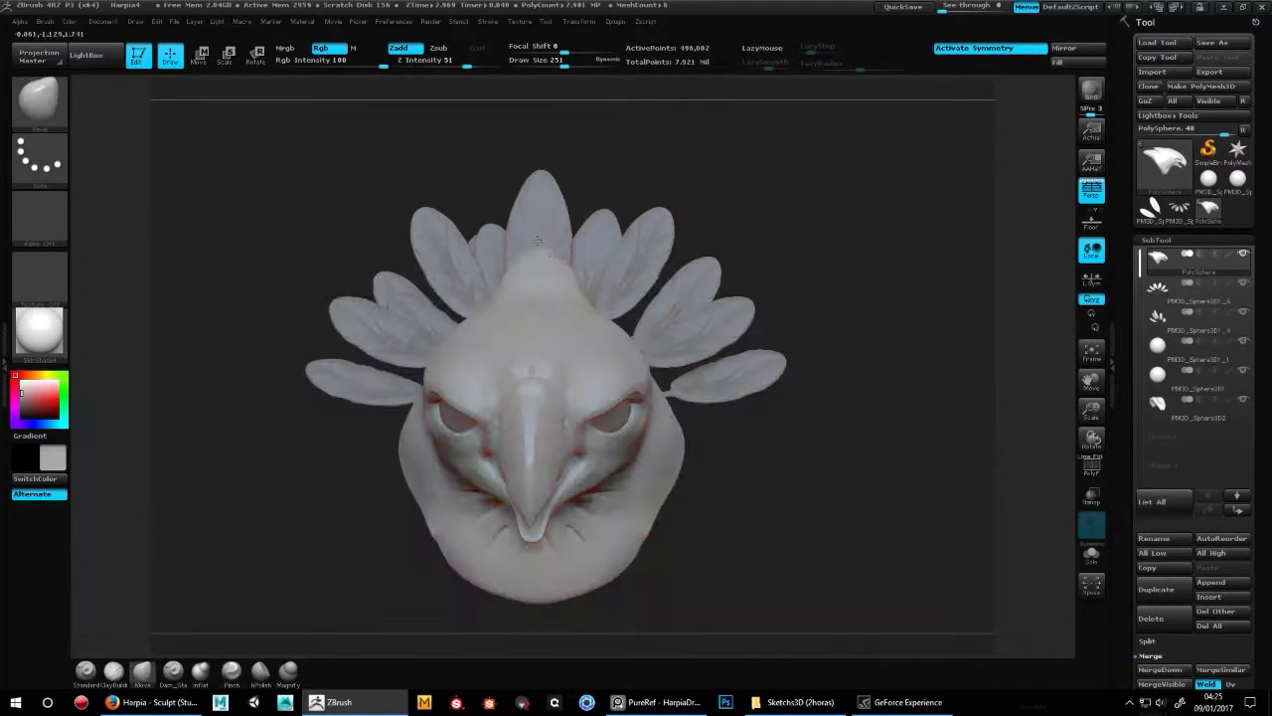
key(ctrl)
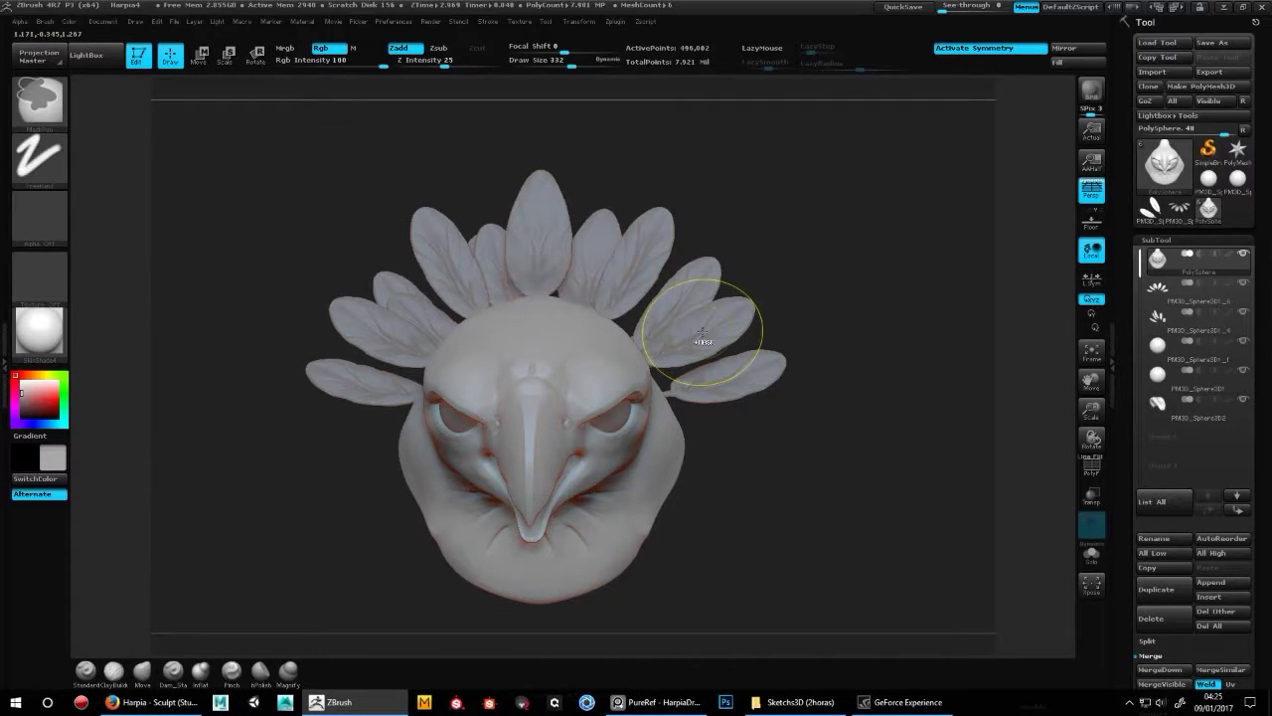
- Polish the cheek and jaw surface below the eye with hPolish
drag(894, 441, 696, 398)
key(b)
key(h)
key(p)
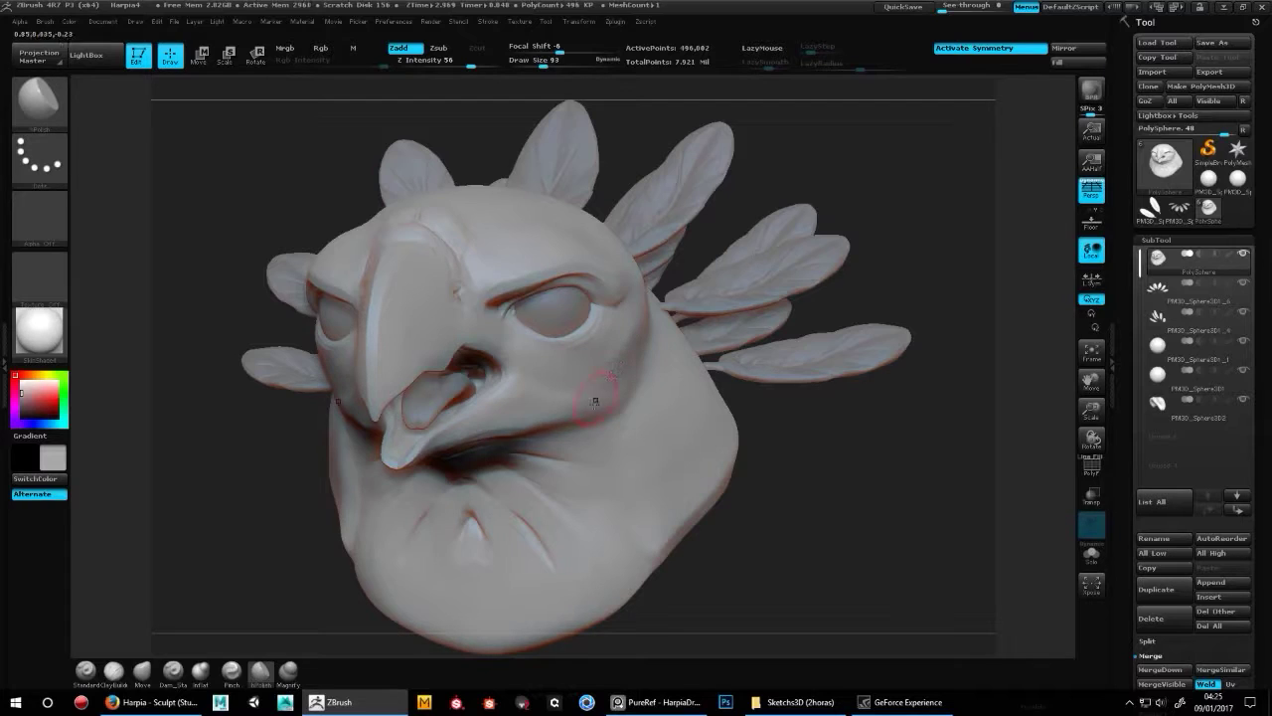
drag(888, 457, 944, 453)
key(ctrl)
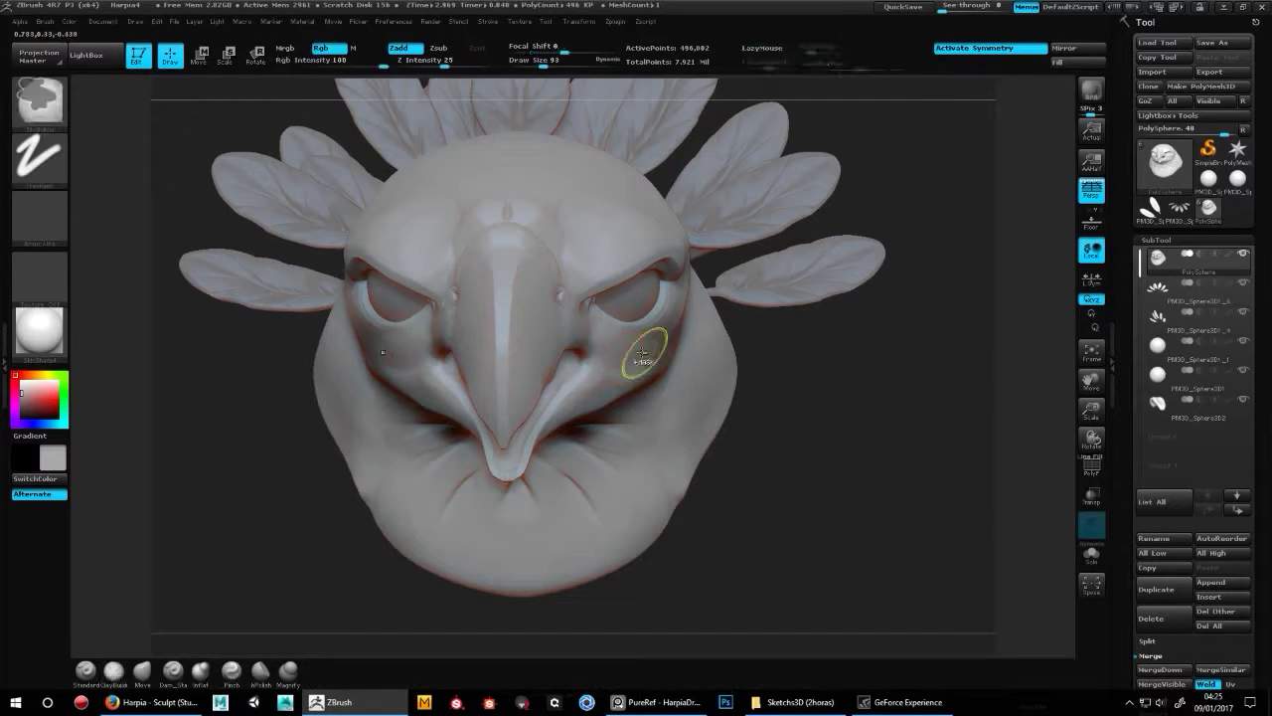
- Build up folds on the cheek beneath the eyes with ClayBuildup and flatten them with hPolish
key(b)
key(c)
key(b)
key(b)
key(h)
key(p)
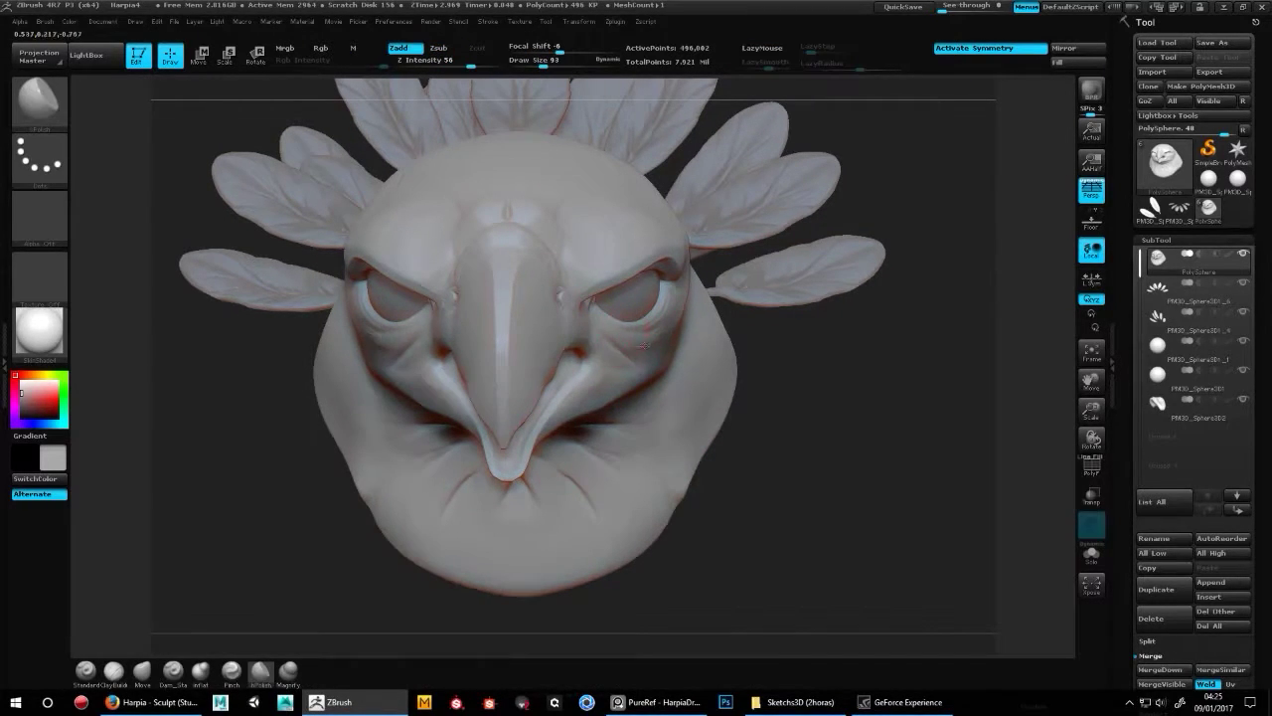
drag(650, 365, 686, 299)
- Shape the area behind the eye and along the cheek with ClayBuildup and hPolish
drag(756, 437, 895, 437)
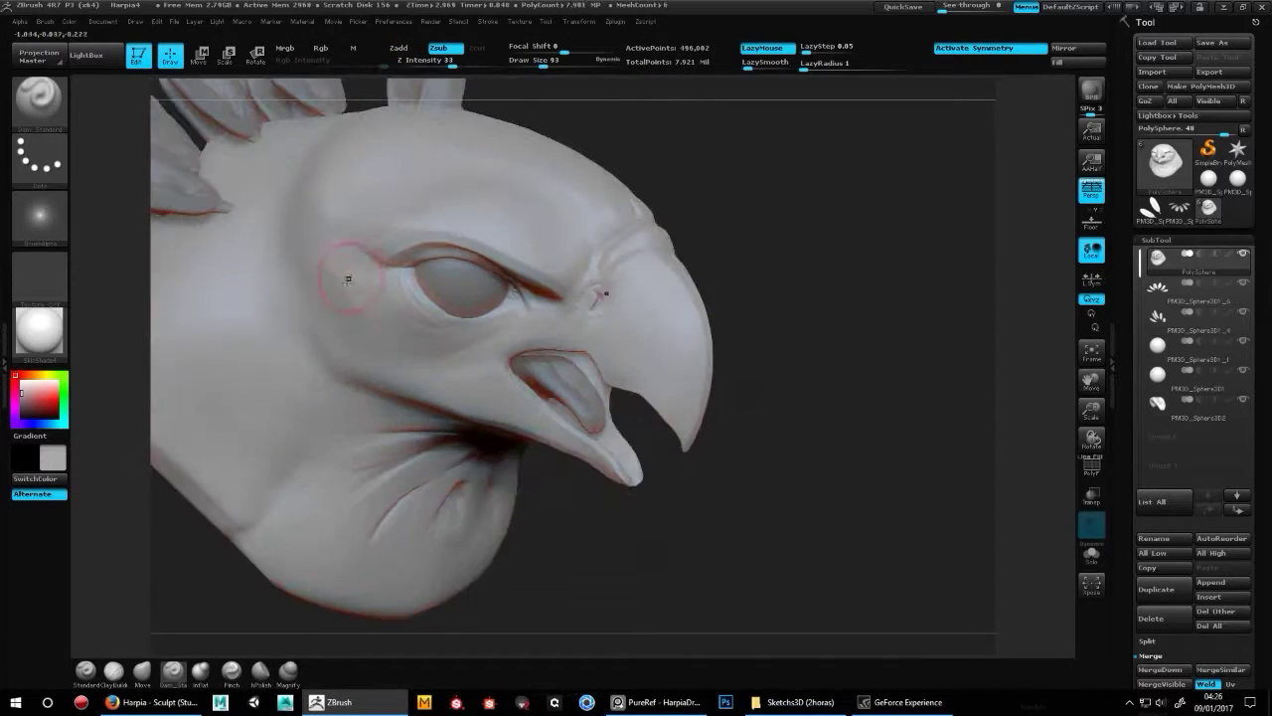
key(b)
key(c)
key(b)
key(b)
key(h)
key(p)
drag(347, 279, 355, 310)
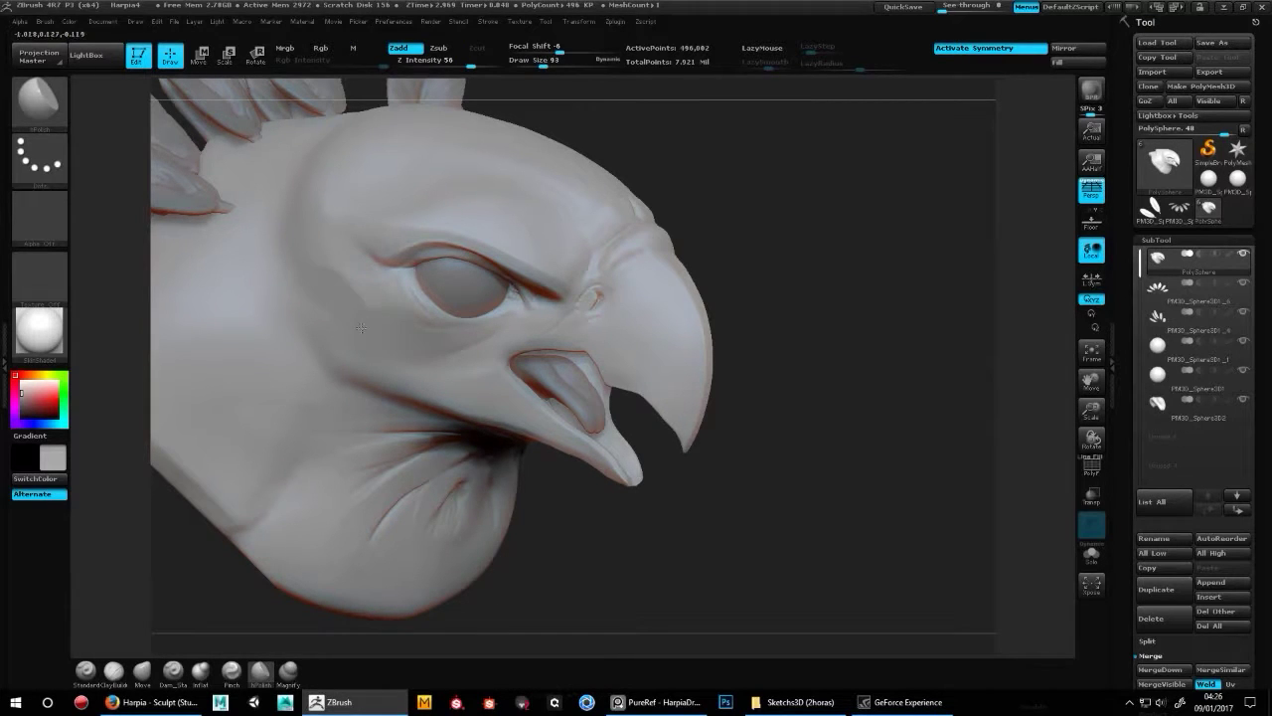
drag(395, 388, 341, 378)
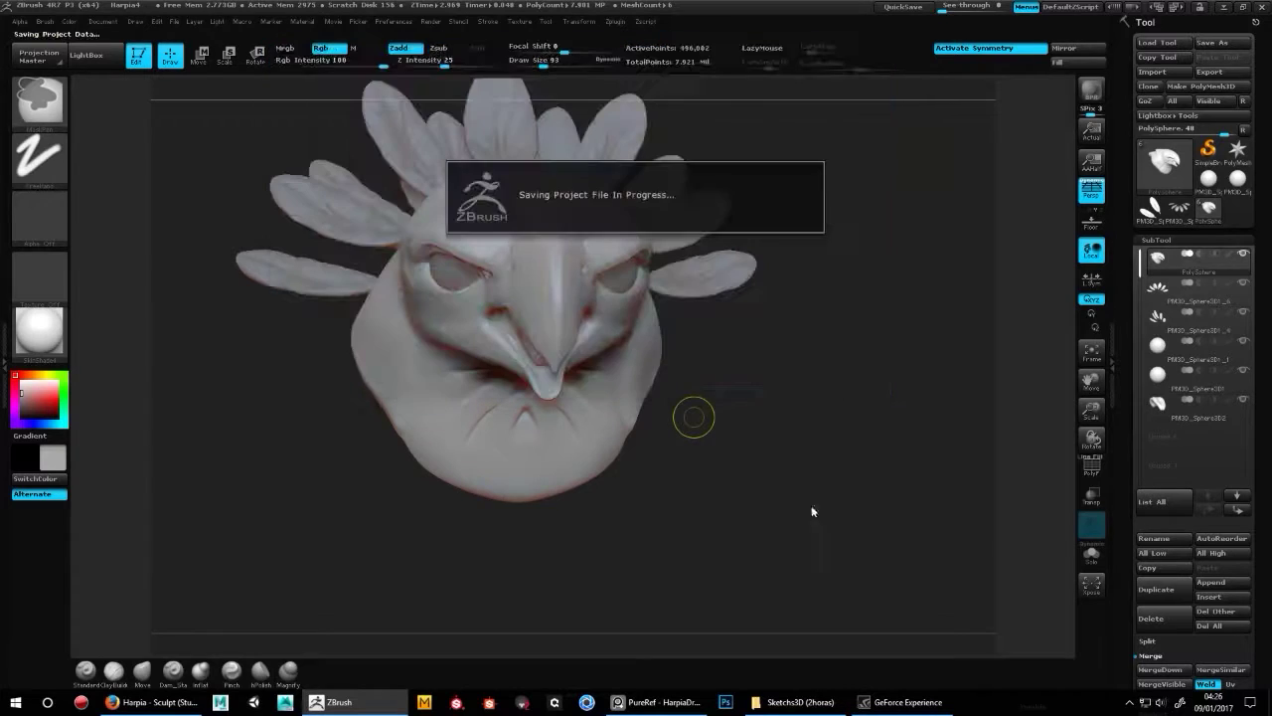
- Carve a second V-shaped fold low on the throat with Dam_Standard and soften the surrounding surface with hPolish
key(b)
key(d)
key(s)
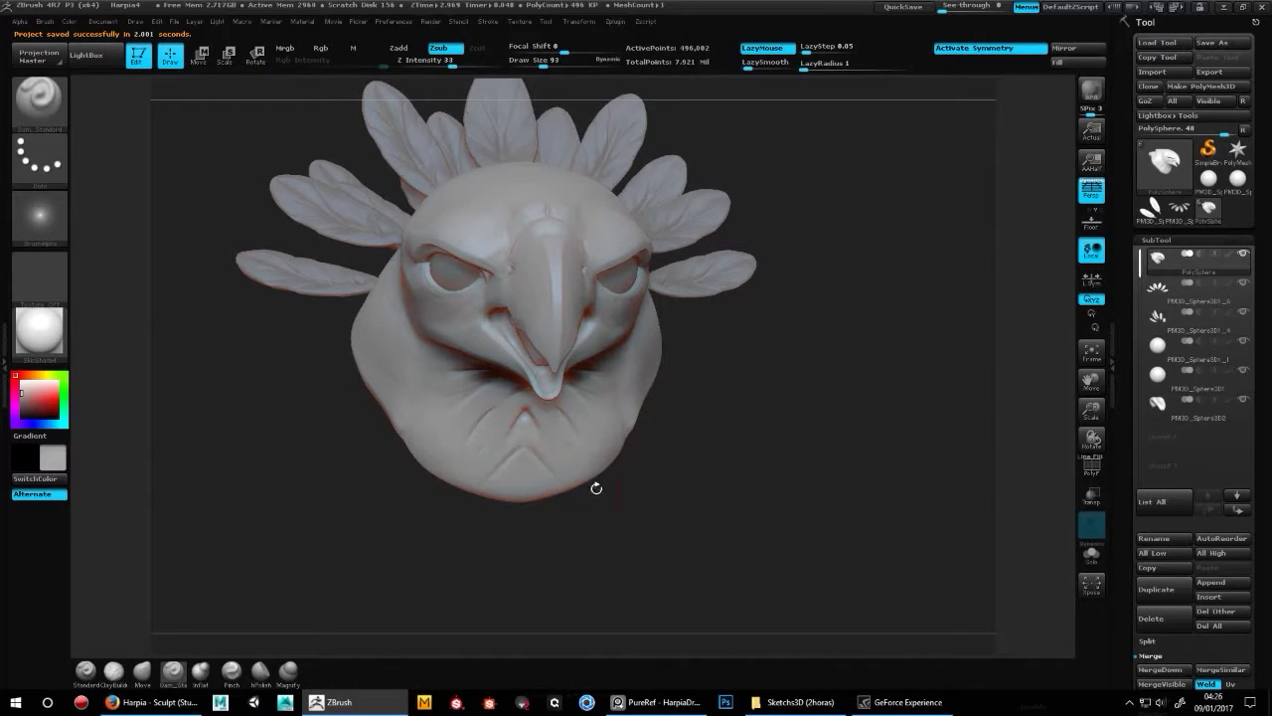
key(])
key(b)
key(h)
key(p)
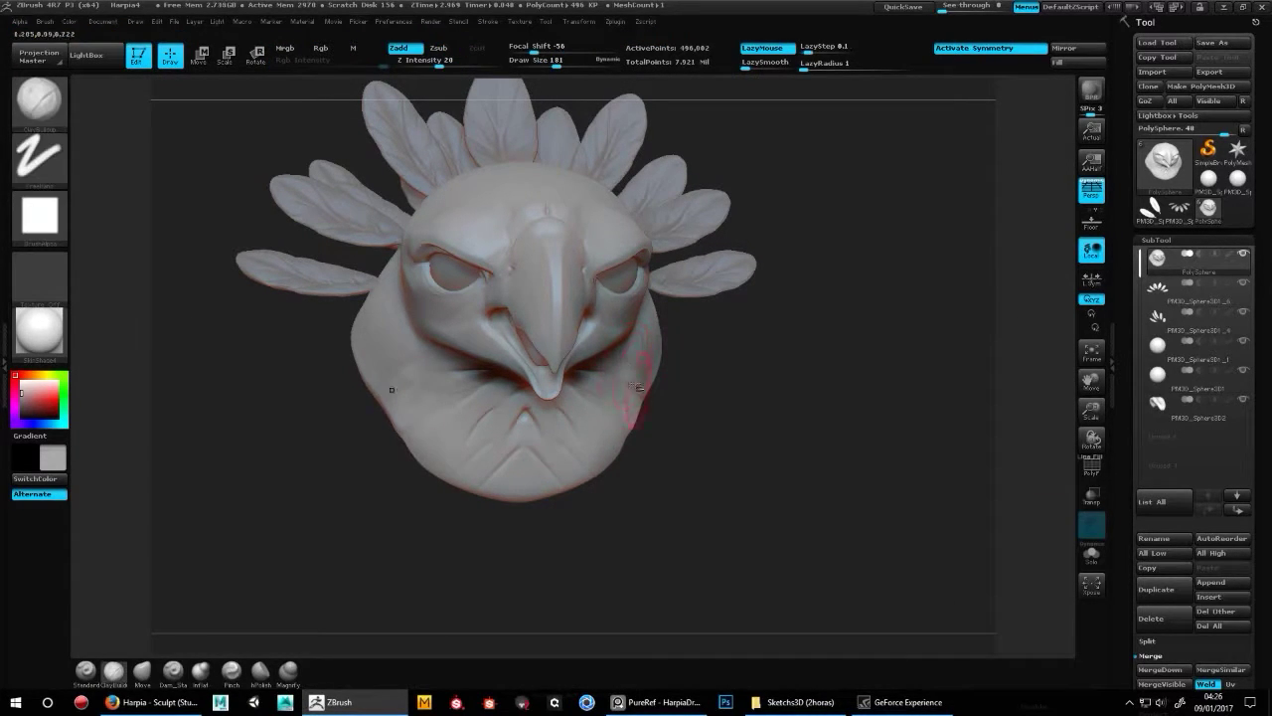
drag(686, 437, 651, 382)
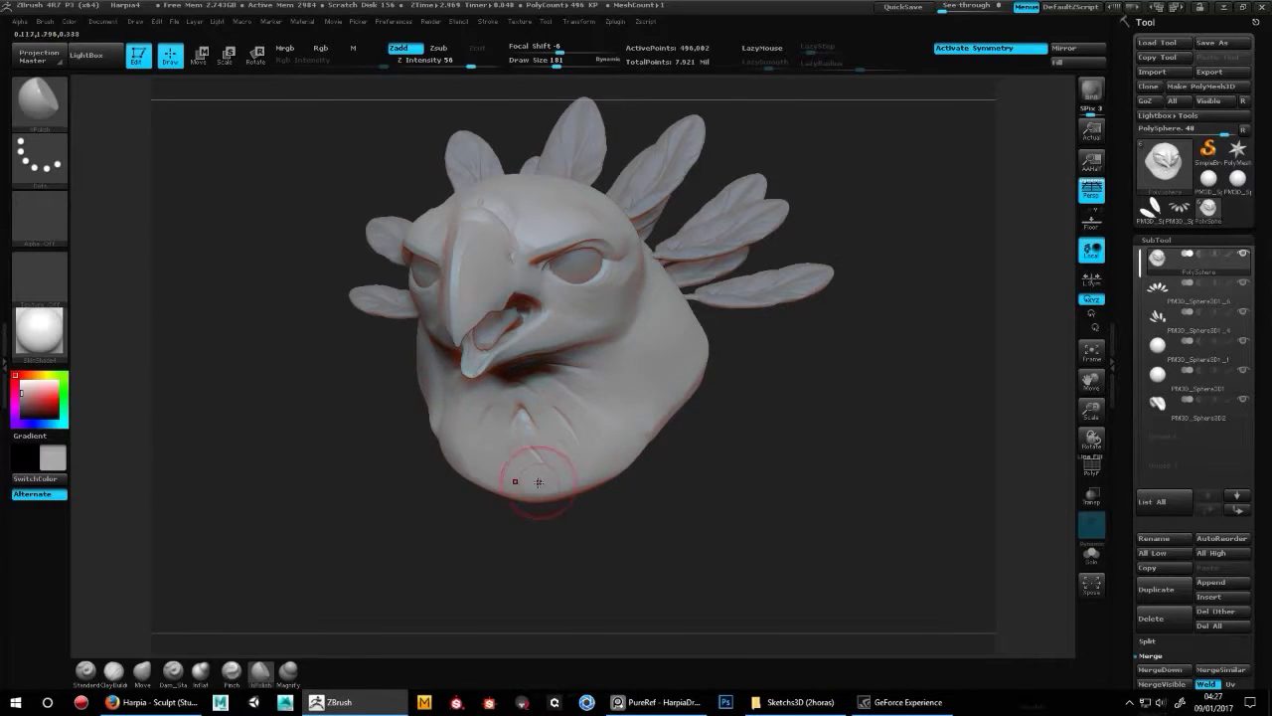
drag(606, 382, 517, 347)
- Build up the throat surface beneath the lower beak with ClayBuildup
key(b)
key(c)
key(b)
mouse_move(417, 343)
mouse_down()
mouse_move(495, 343)
mouse_move(512, 328)
mouse_up()
drag(635, 348, 535, 321)
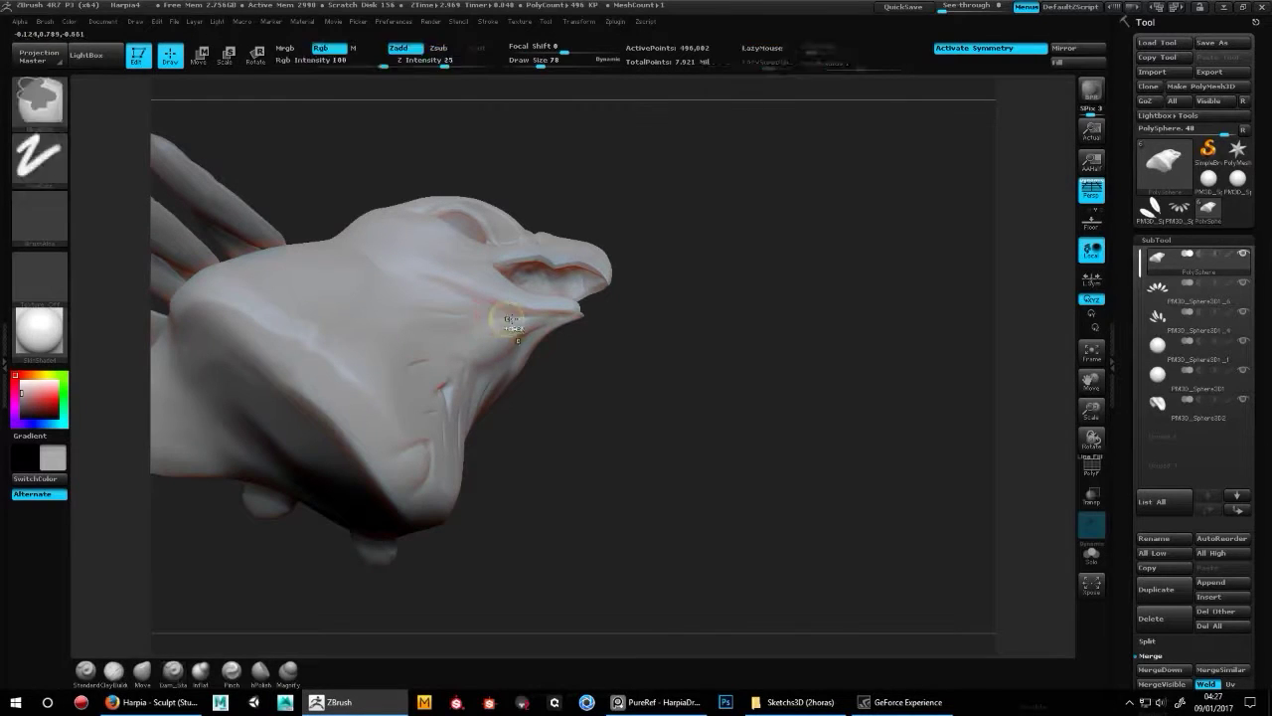
mouse_move(696, 358)
mouse_down()
mouse_move(741, 392)
mouse_move(473, 357)
mouse_move(866, 265)
mouse_move(796, 245)
mouse_move(785, 368)
mouse_move(792, 443)
mouse_move(860, 443)
mouse_move(824, 443)
mouse_move(795, 398)
mouse_move(647, 273)
mouse_move(598, 284)
mouse_up()
- Save the project
key(ctrl+s)
key(Return)
key(Return)
- Subdivide the eyeball mesh for sculpting with a smaller Move brush
key(b)
key(m)
key(v)
key([)
key(ctrl+d)
drag(1024, 457, 902, 459)
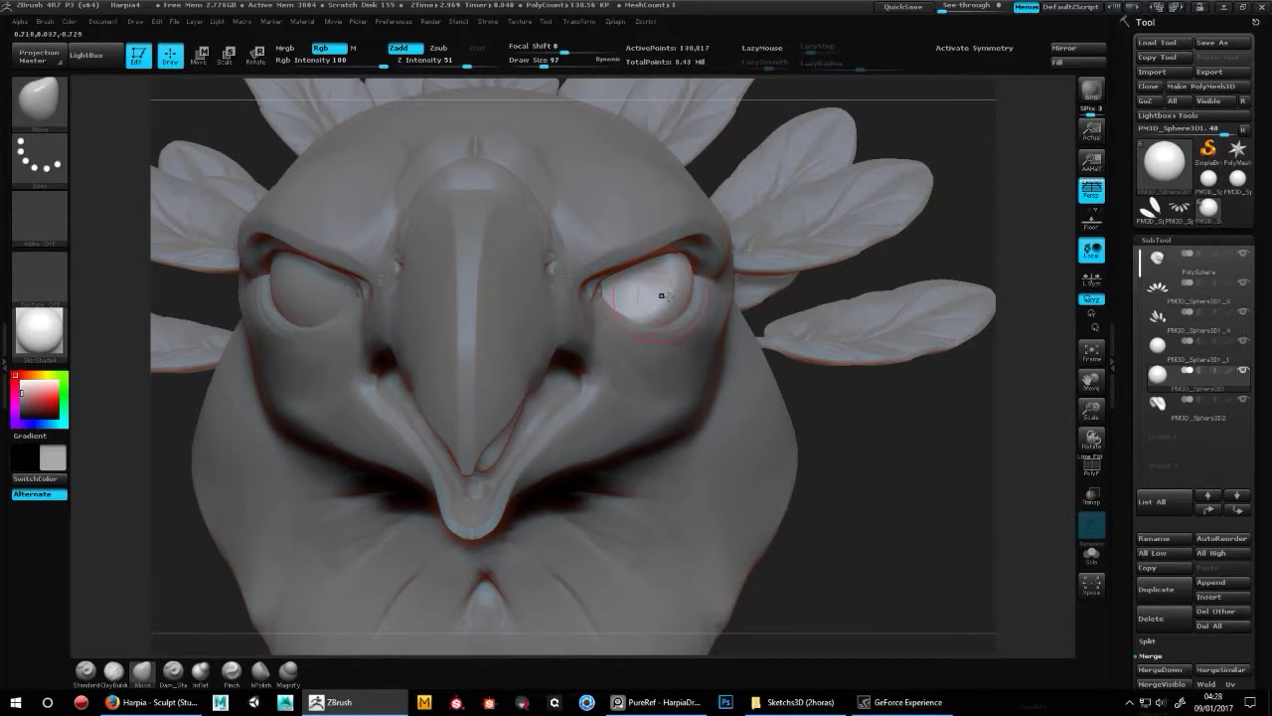
- Try to sculpt a recessed iris into the front of the eyeball with the Standard and Move brushes
mouse_move(661, 296)
mouse_down()
mouse_move(628, 284)
mouse_move(641, 288)
mouse_up()
key(b)
key(c)
key(b)
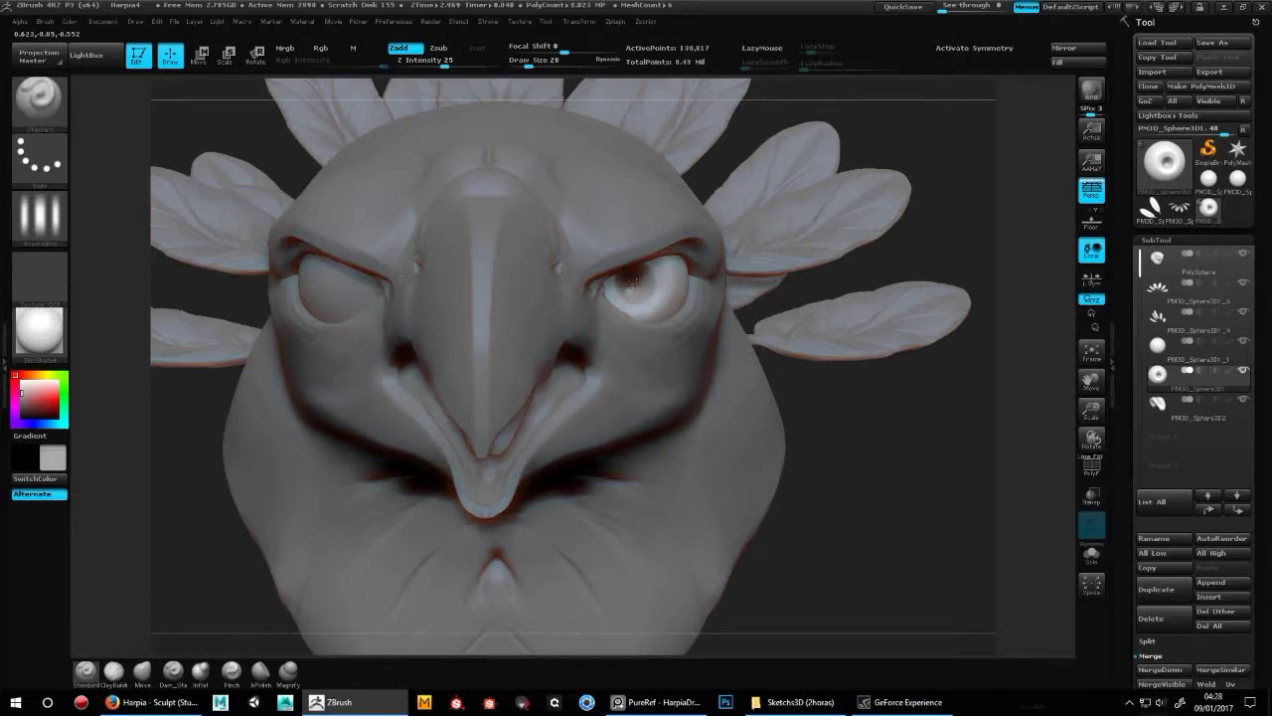
key(b)
key(m)
key(v)
mouse_move(636, 283)
mouse_down()
mouse_move(576, 290)
mouse_move(625, 294)
mouse_move(592, 294)
mouse_move(568, 282)
mouse_up()
key(s)
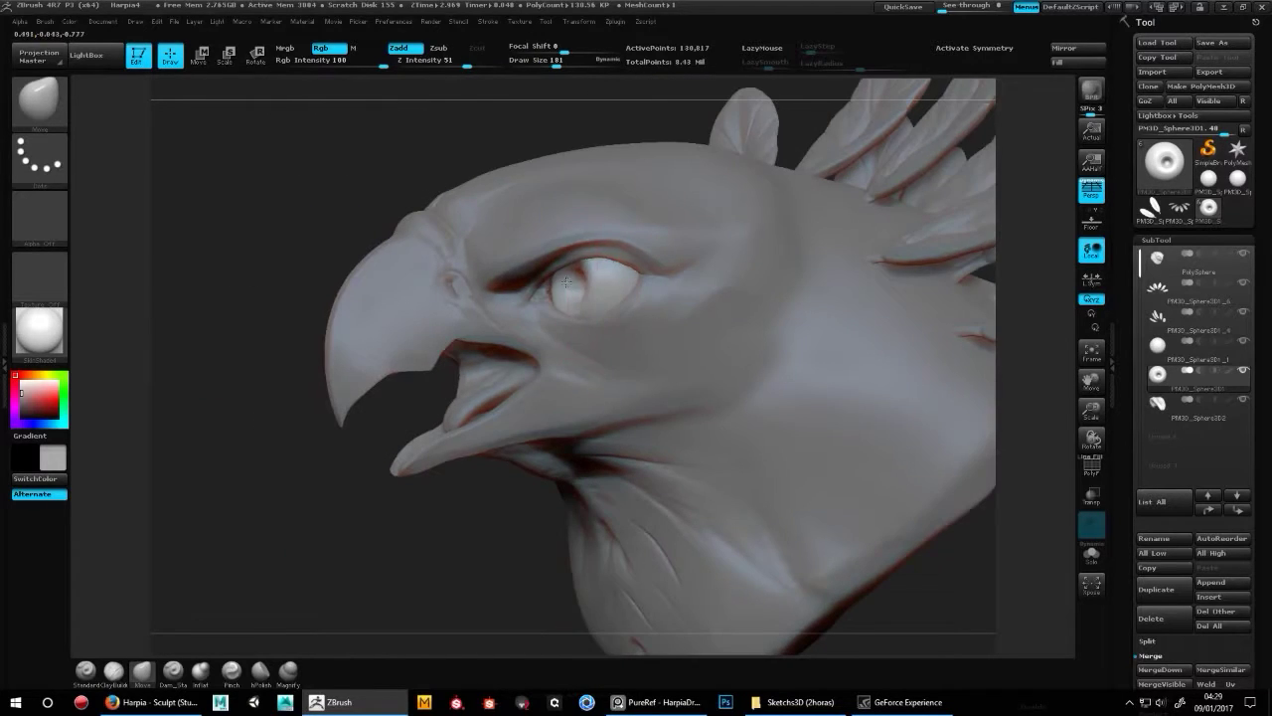
drag(533, 502, 758, 500)
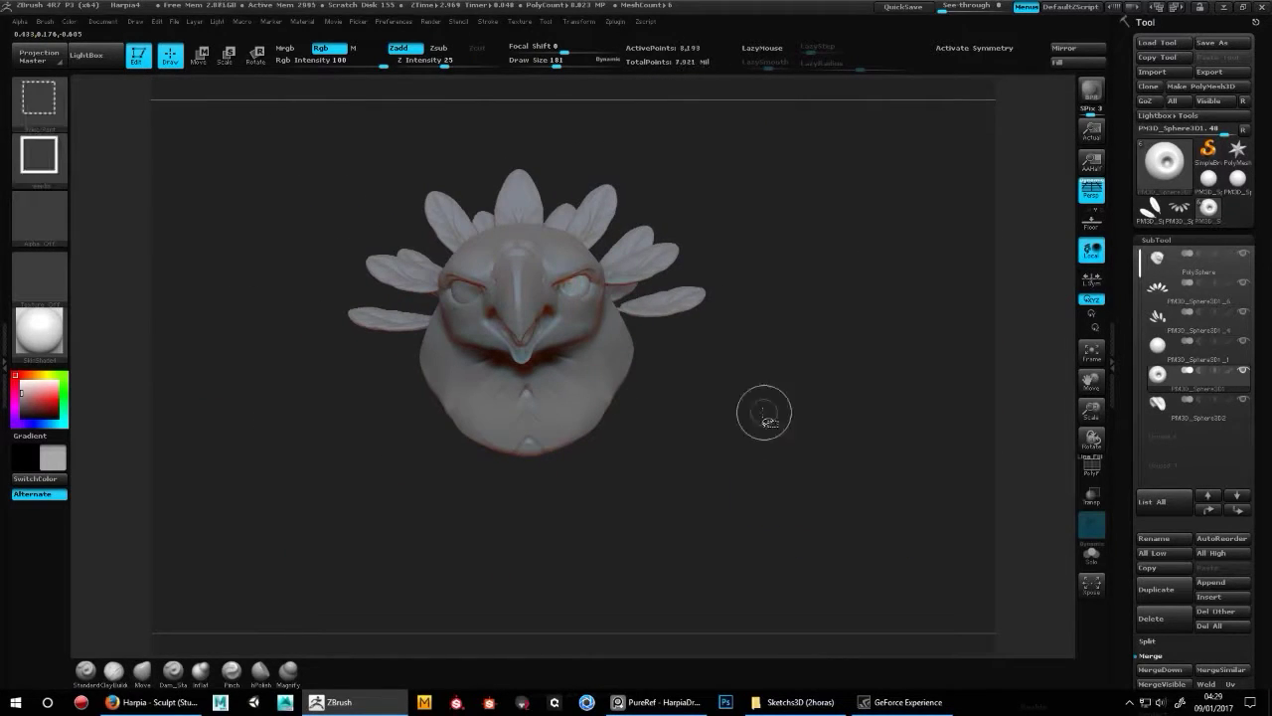
drag(720, 427, 824, 448)
drag(994, 427, 825, 418)
- Save the project as Harpia5 and show the colour palette
click(8, 296)
key(ctrl+s)
text(Harpia5)
key(Return)
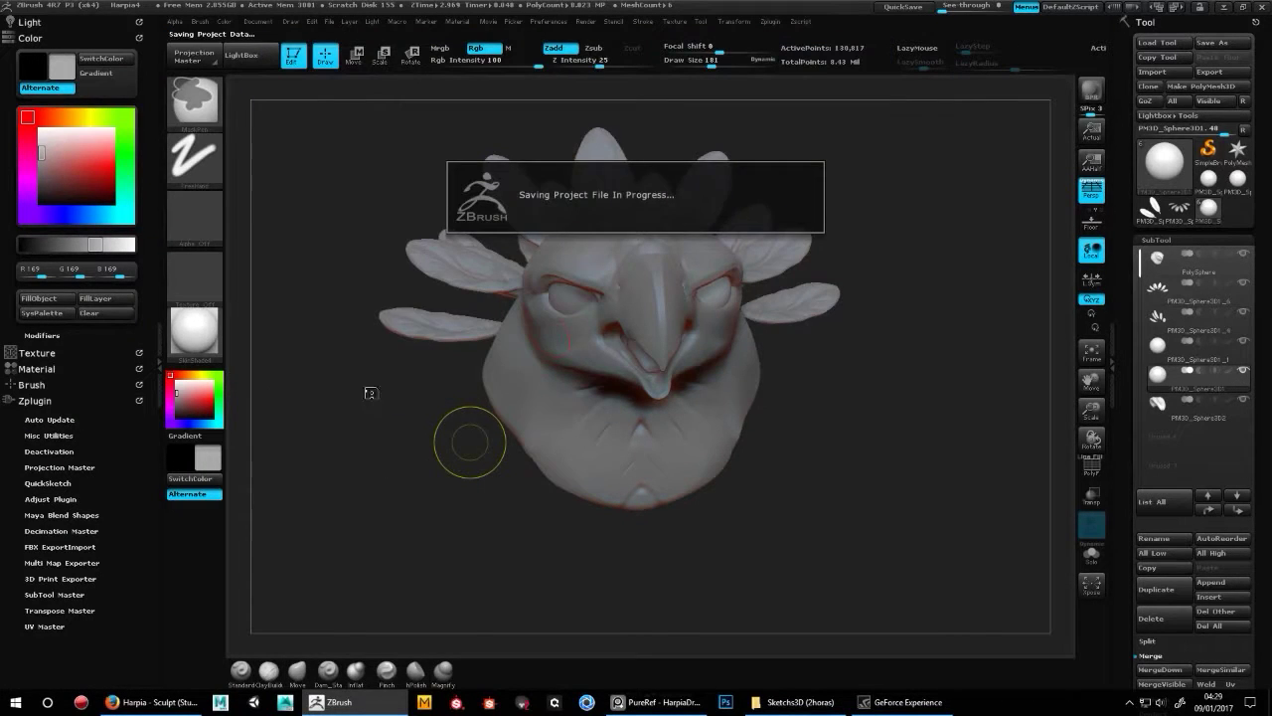
- Fill the eyeballs with a near-black colour, RGB 14, and the glossy Chrome2 material
mouse_move(207, 345)
click(28, 244)
click(38, 299)
click(439, 48)
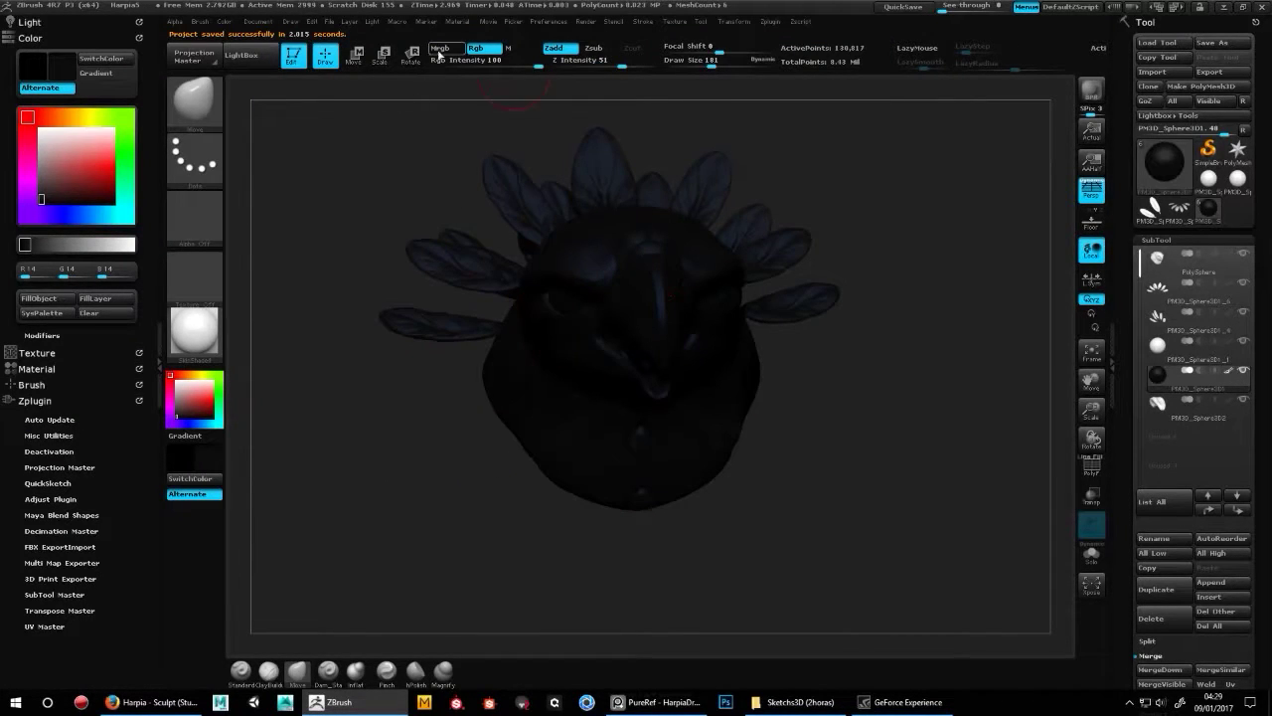
click(195, 328)
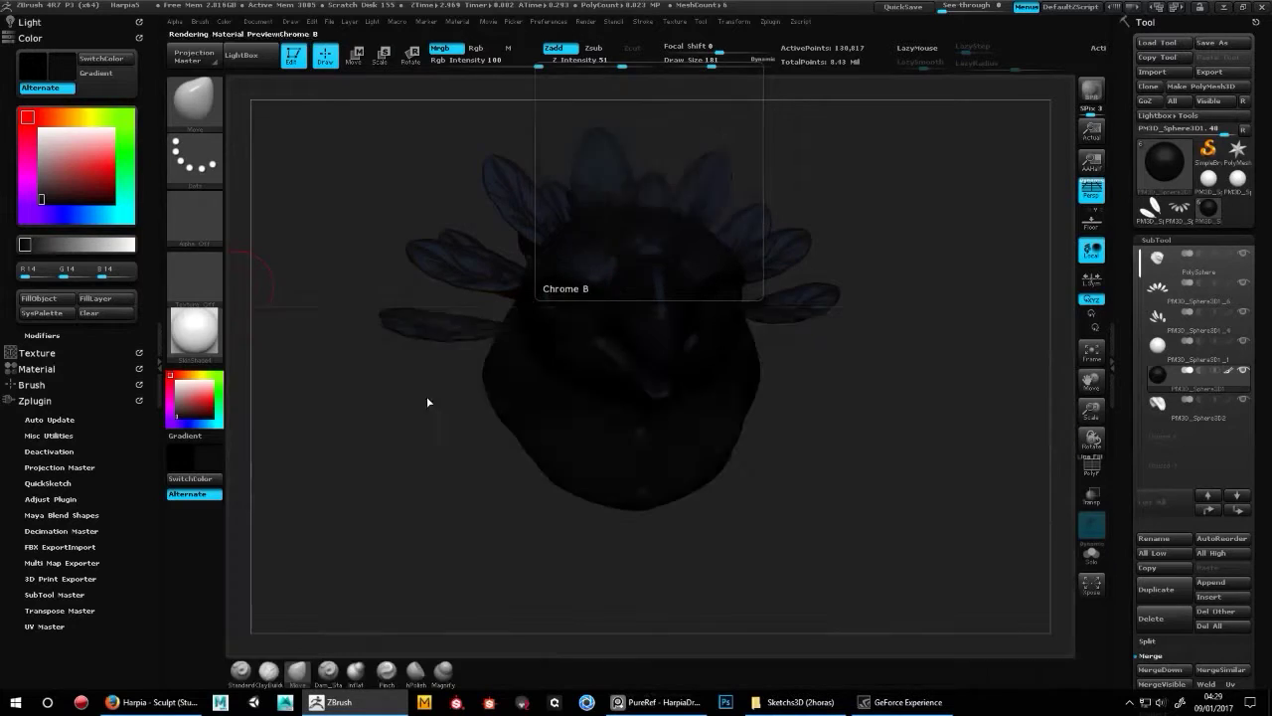
click(177, 357)
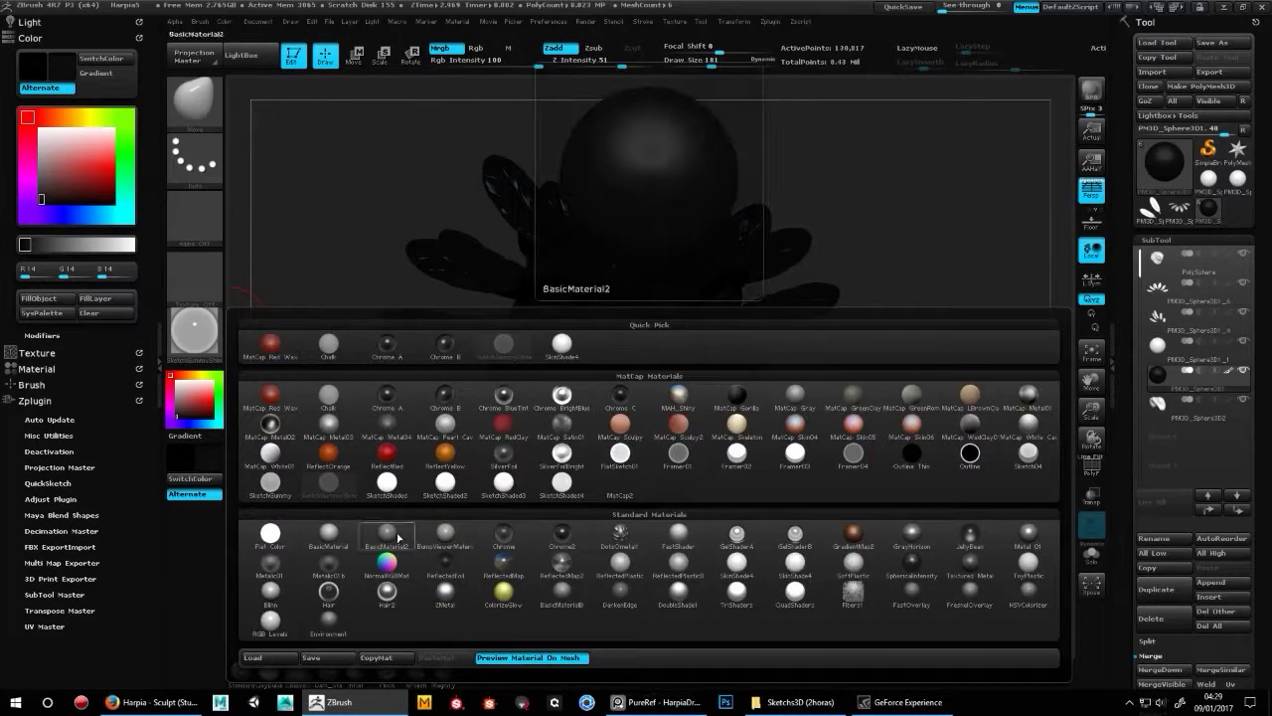
click(387, 533)
- Show the head and eyes in the MatCap LBrownClay material with a light grey colour, RGB 207
click(1183, 261)
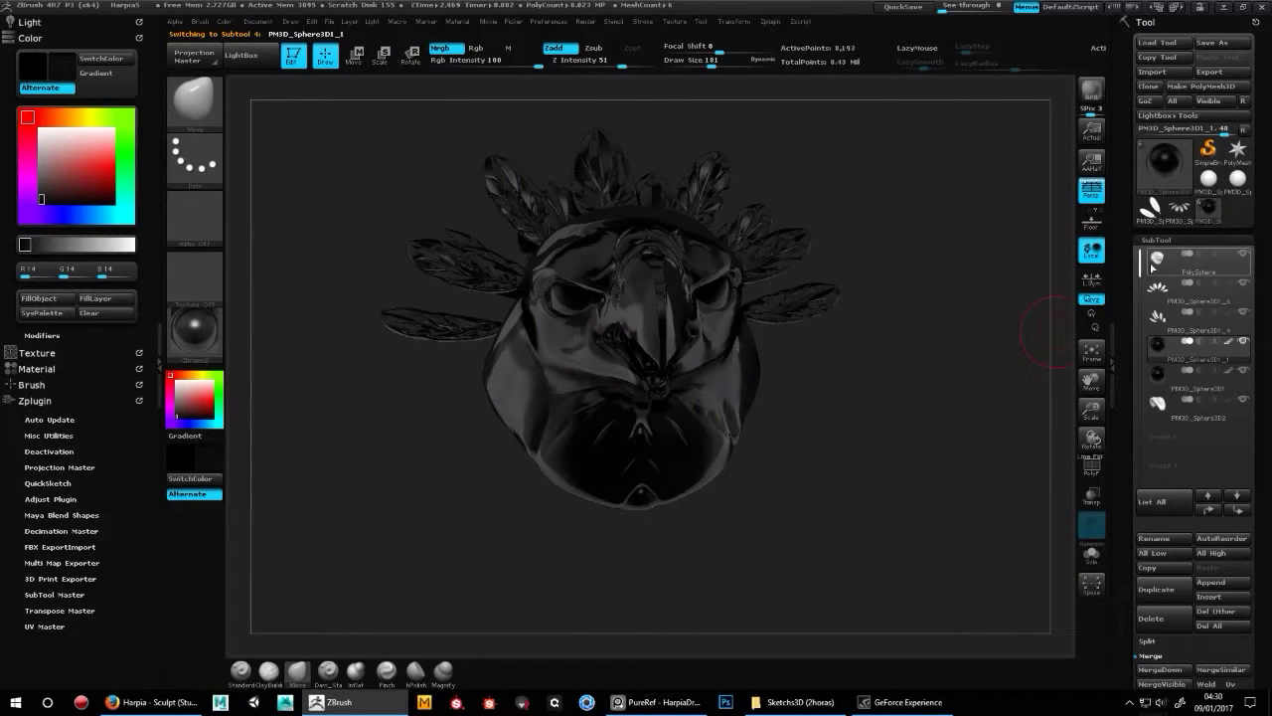
click(195, 328)
click(560, 341)
click(194, 328)
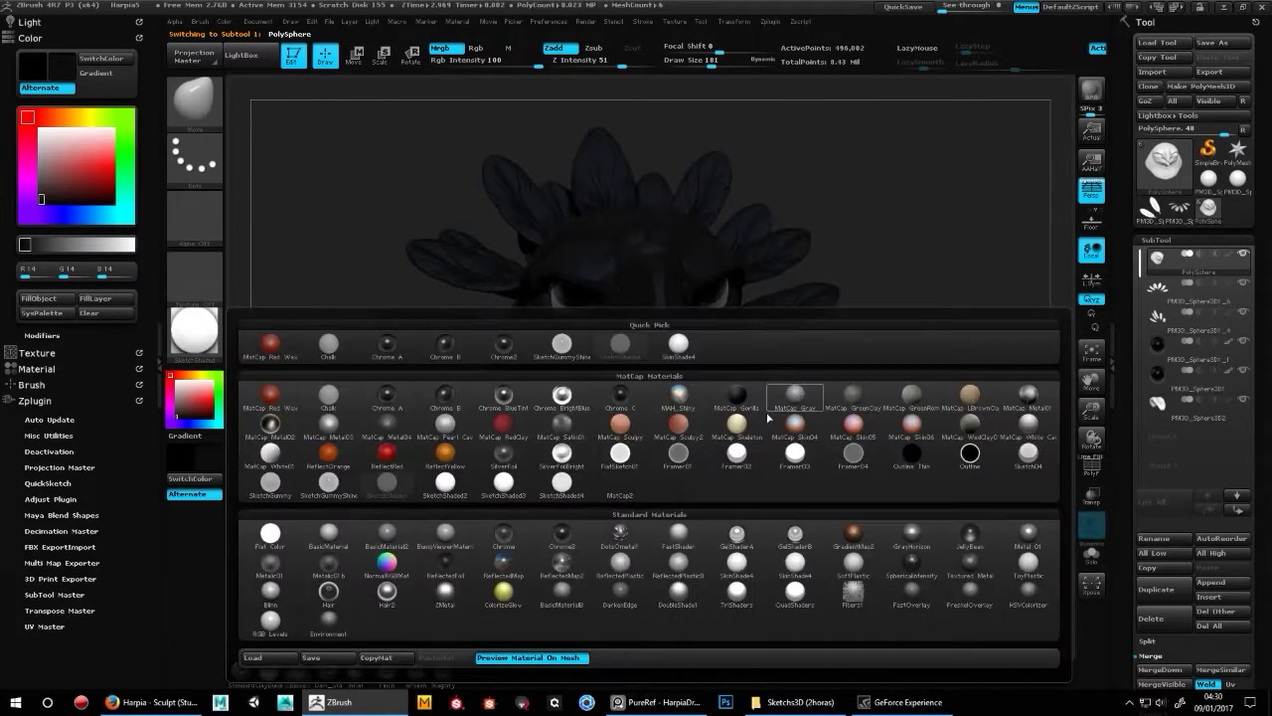
click(504, 343)
click(180, 388)
click(195, 329)
click(969, 395)
drag(248, 357, 274, 363)
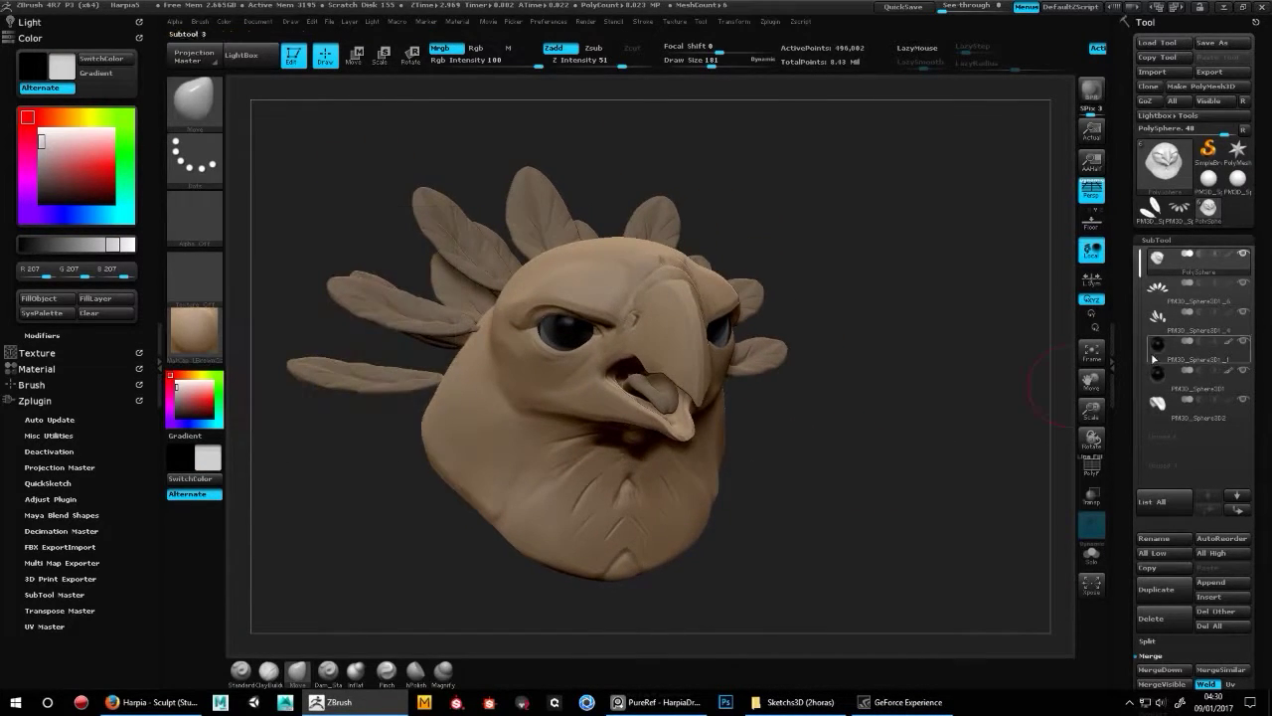
alt+click(718, 330)
mouse_move(861, 485)
mouse_down()
mouse_move(889, 483)
mouse_move(895, 500)
mouse_move(935, 429)
mouse_move(1151, 360)
mouse_up()
- Refine the rim and inner surface of the lower beak with Dam_Standard and ClayBuildup
key(b)
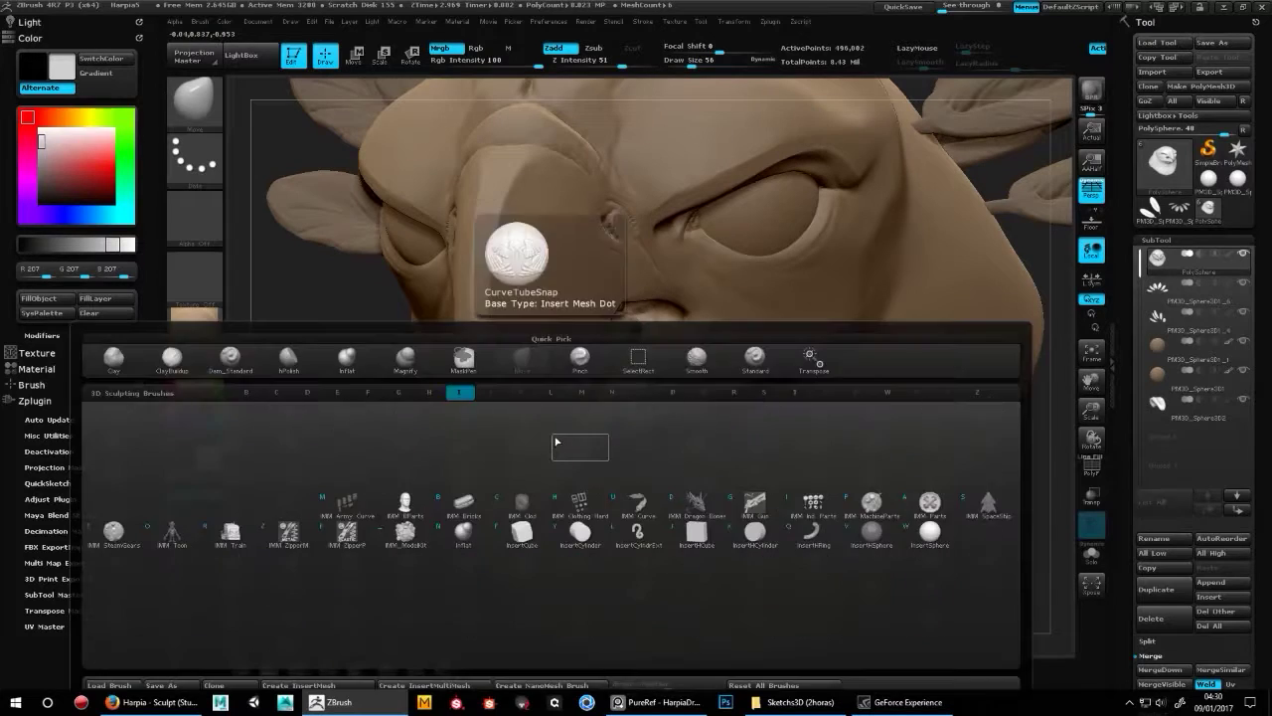
key(d)
key(s)
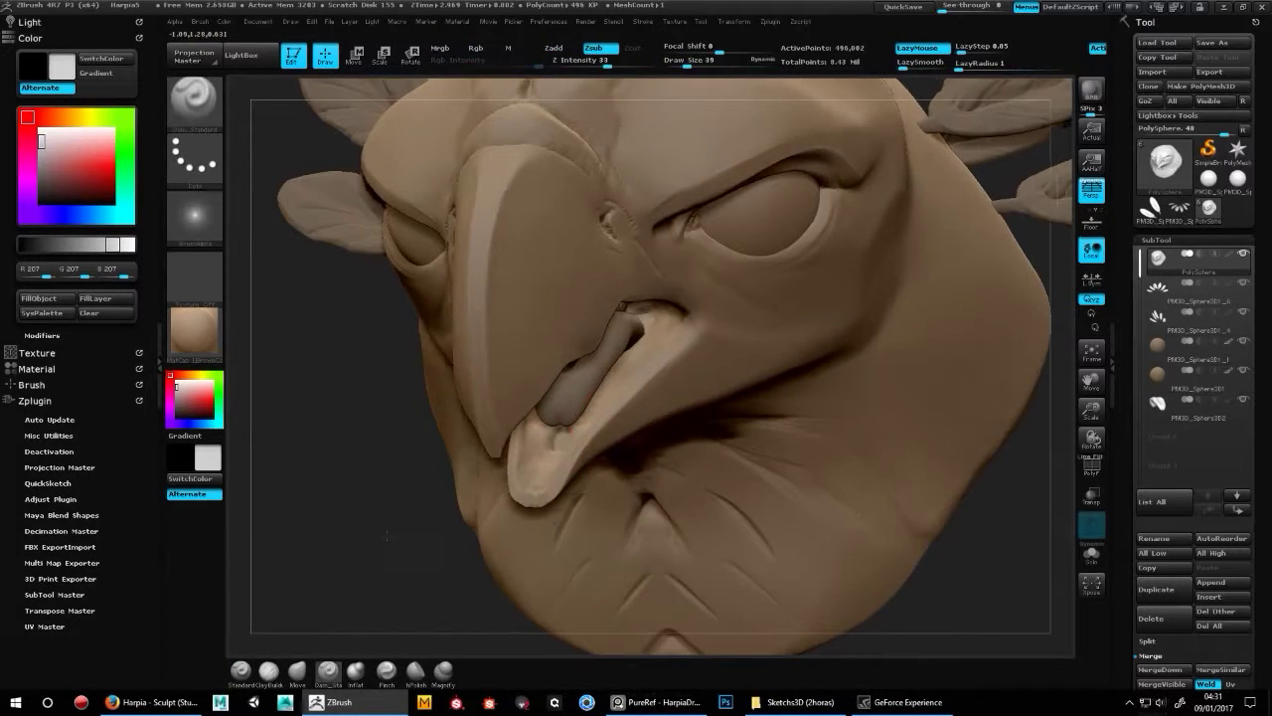
drag(249, 437, 545, 416)
drag(639, 463, 548, 425)
key(b)
key(c)
key(b)
key(b)
key(d)
key(s)
drag(716, 328, 434, 323)
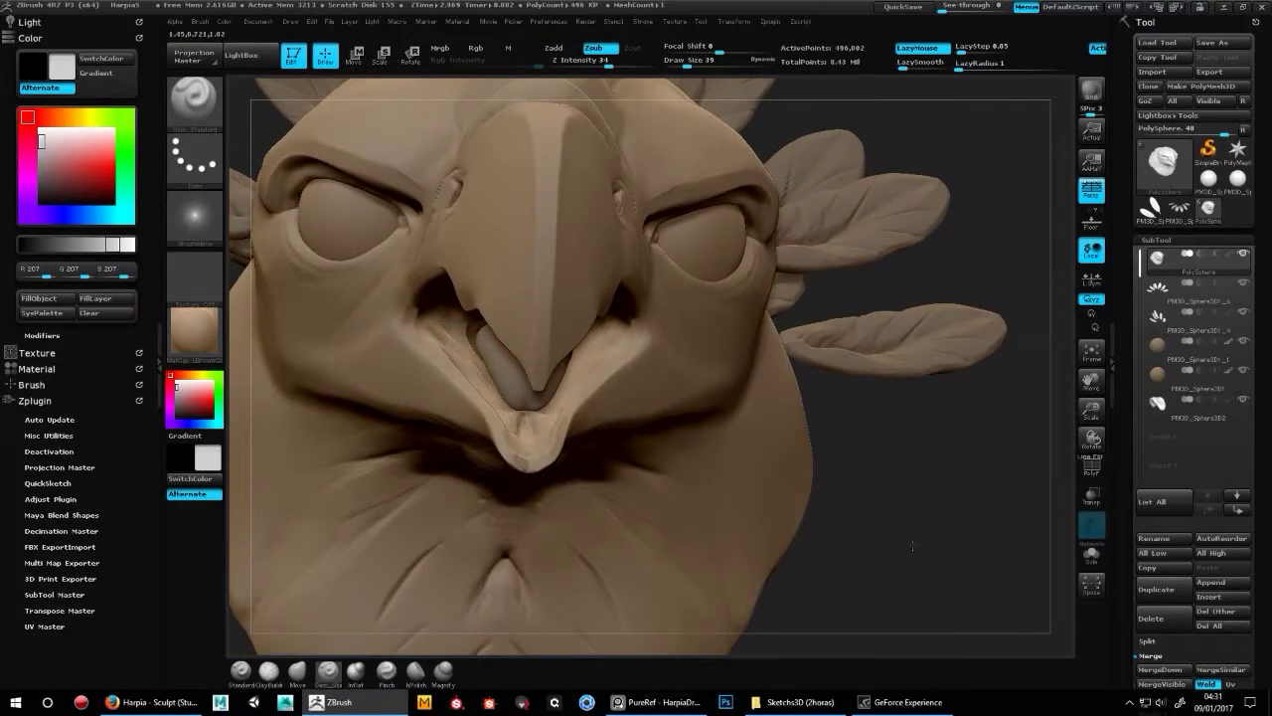
- Build up the skin between the underside of the lower beak and the throat with ClayBuildup
drag(894, 548, 1034, 546)
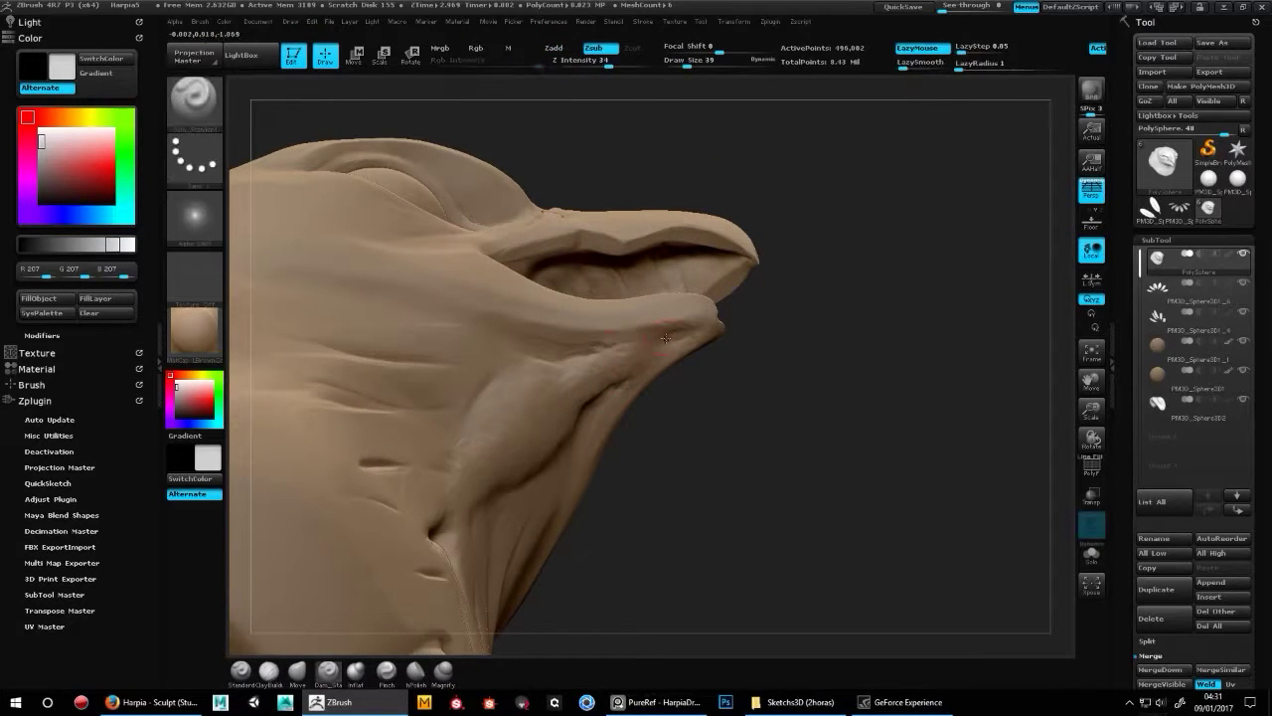
key(b)
key(c)
key(b)
drag(646, 354, 616, 417)
key(f)
mouse_move(678, 472)
mouse_down()
mouse_move(719, 472)
mouse_move(551, 410)
mouse_up()
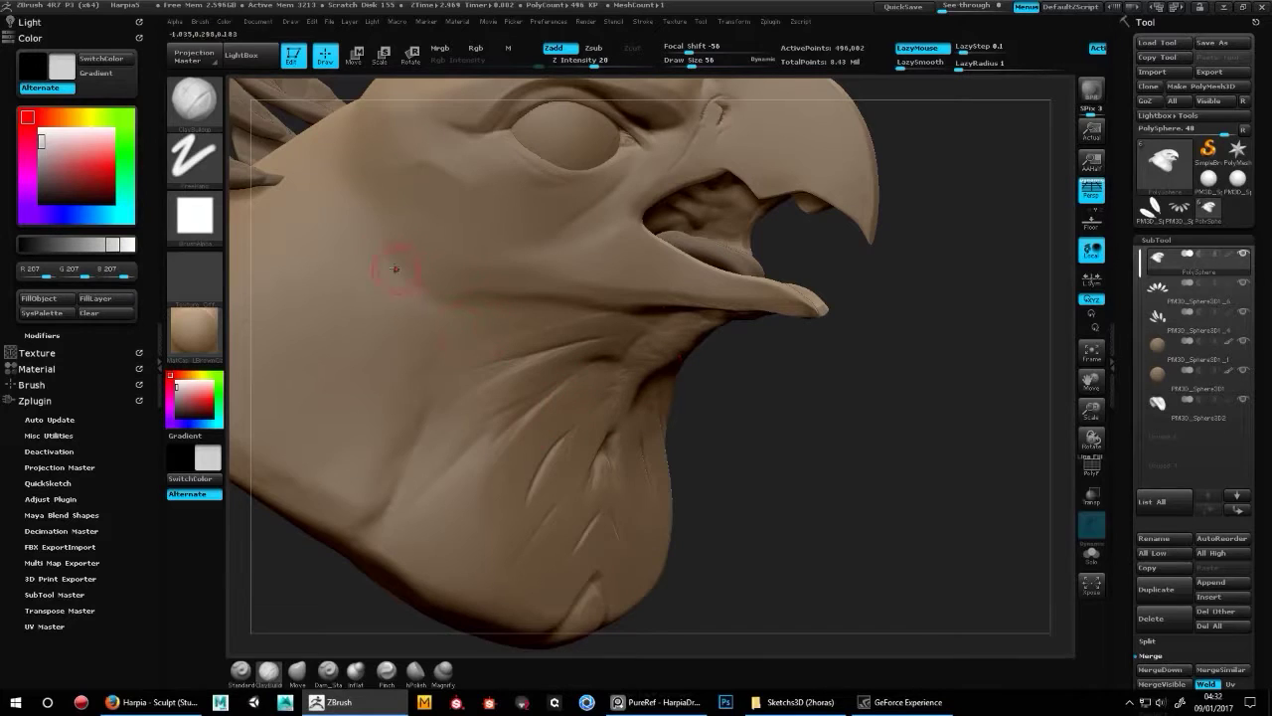
- Add skin folds to the side of the neck, behind the eye and on the brow with ClayBuildup
drag(934, 463, 429, 293)
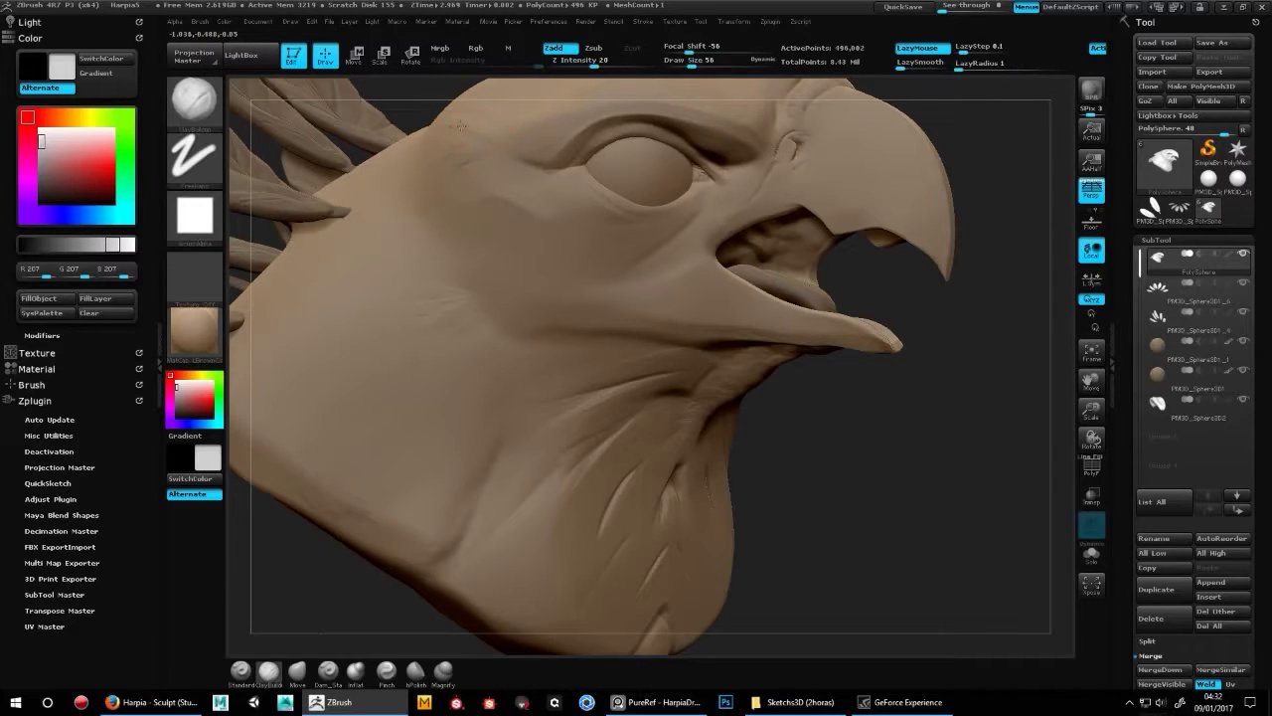
drag(760, 424, 655, 266)
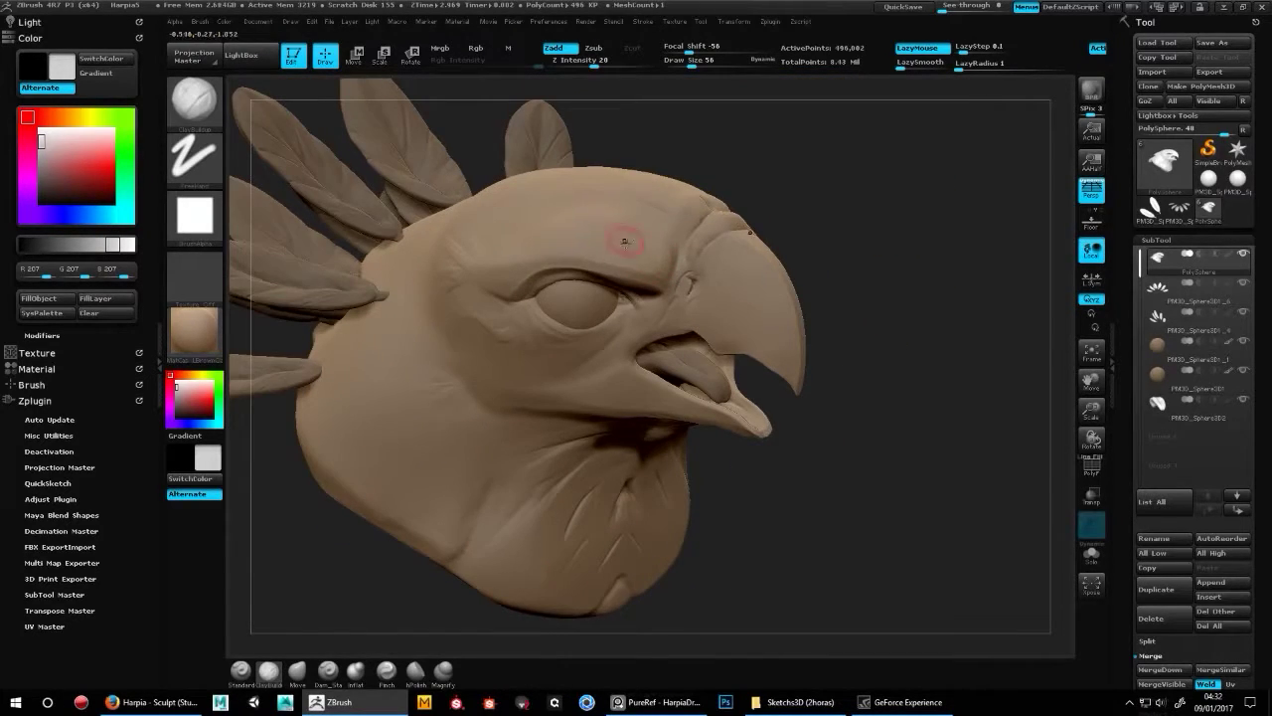
key(b)
key(s)
key(t)
mouse_move(895, 328)
mouse_down()
mouse_move(855, 358)
mouse_move(932, 350)
mouse_move(896, 424)
mouse_up()
key(b)
key(c)
key(b)
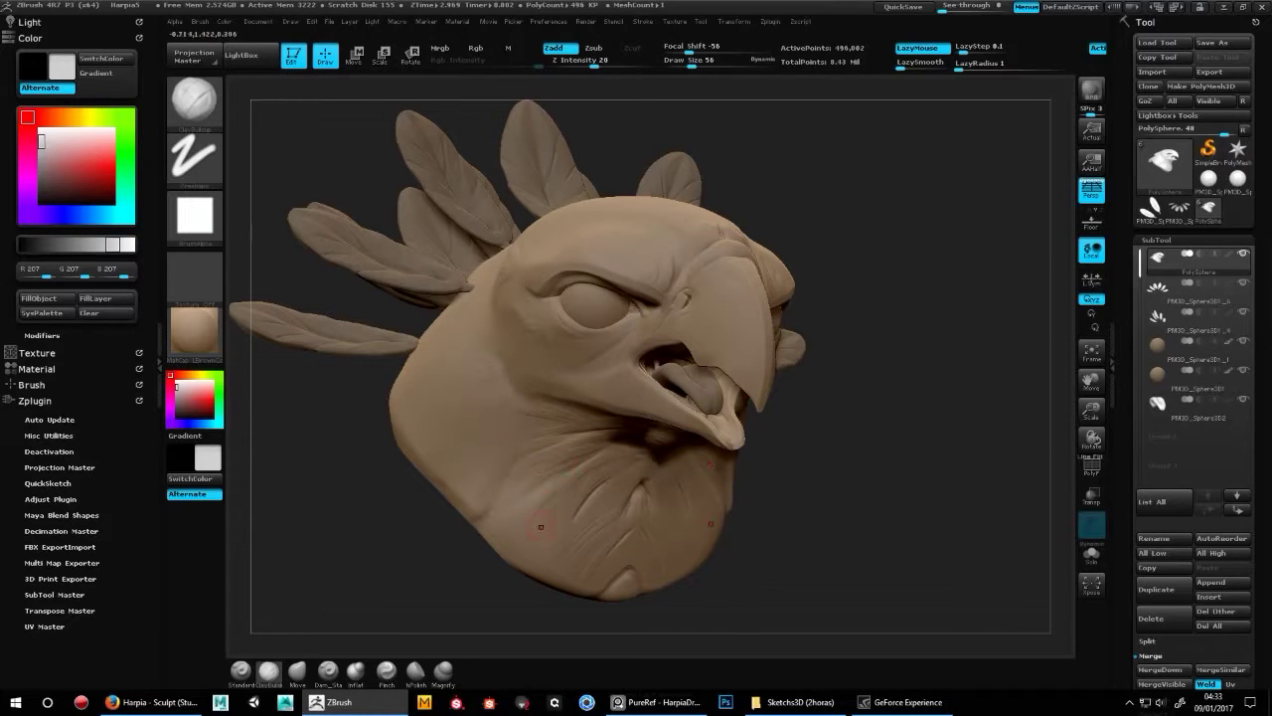
- Rework the nostril with a small ClayBuildup brush and Dam_Standard, and clean its edge with hPolish
mouse_move(900, 453)
mouse_down()
mouse_move(874, 453)
mouse_move(954, 449)
mouse_move(869, 448)
mouse_move(769, 361)
mouse_up()
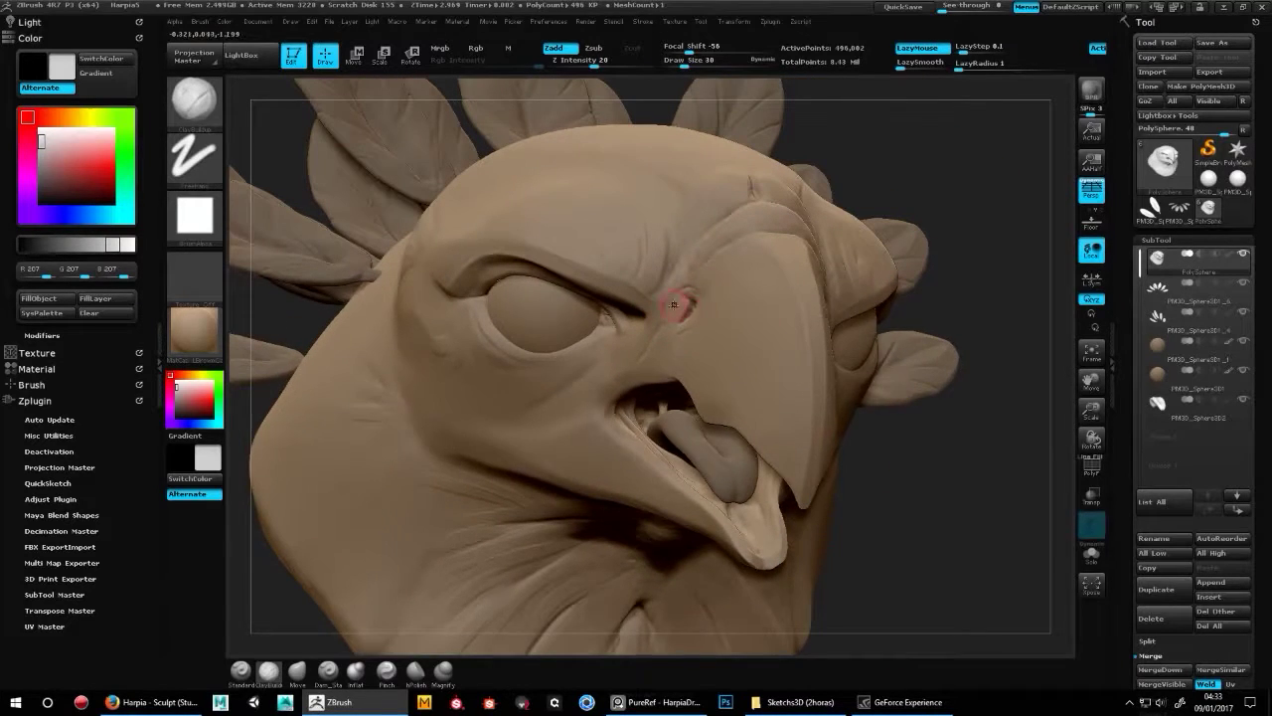
key(b)
key(d)
key(s)
key(b)
key(h)
key(p)
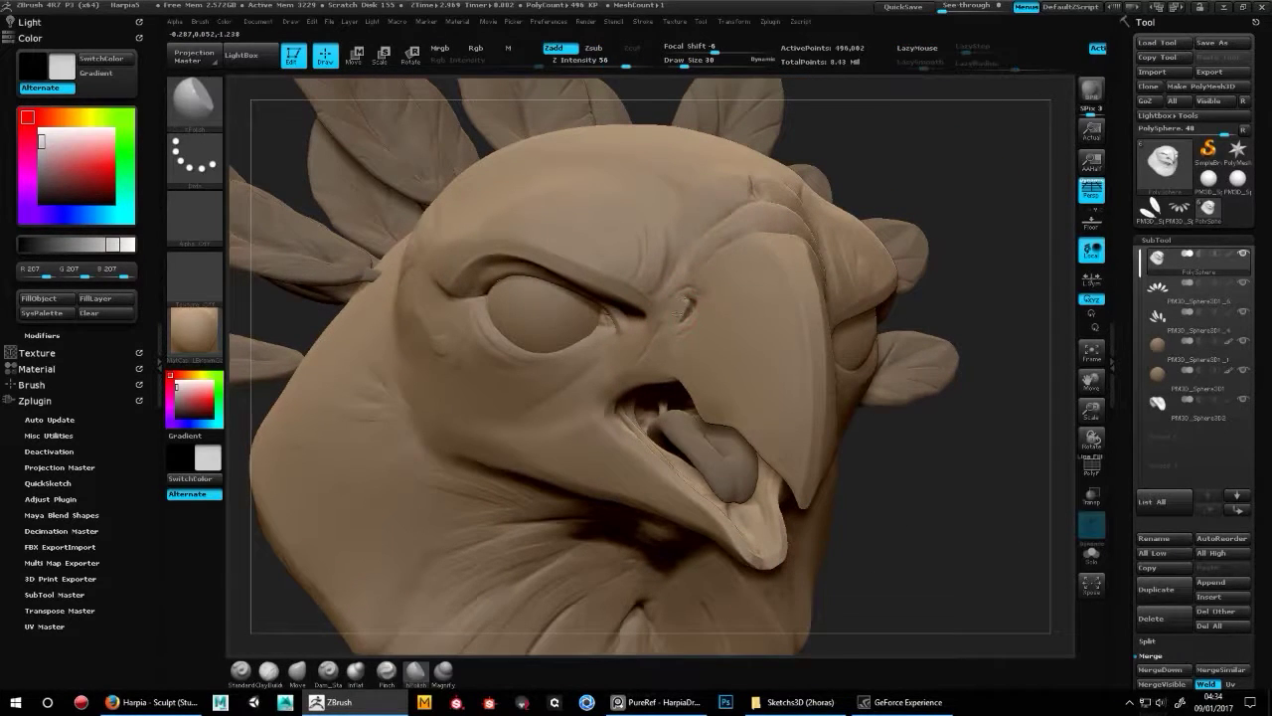
- Define the nostril opening and the surface toward the inner eye corner with ClayBuildup and Dam_Standard
key(b)
key(c)
key(b)
key(b)
key(d)
key(s)
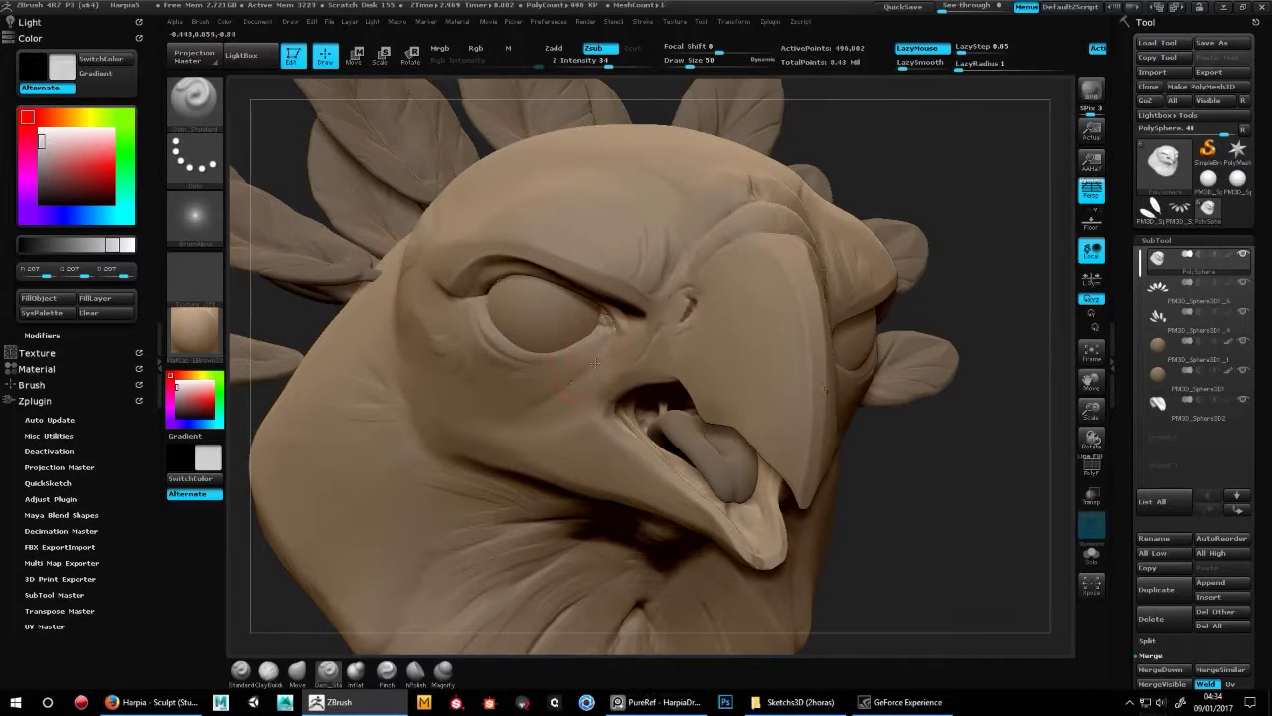
- Sharpen the eyelid creases at the corners of the eye with Dam_Standard
key(b)
key(m)
key(p)
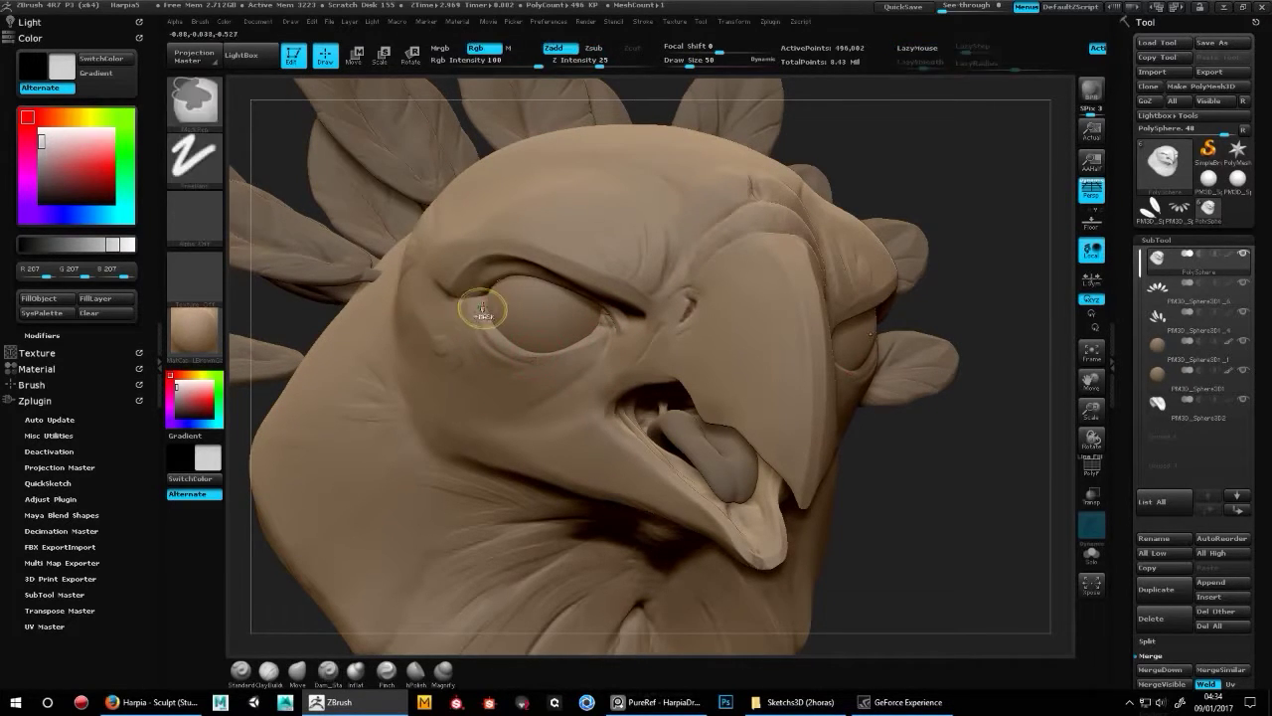
key(b)
key(d)
key(s)
drag(467, 283, 491, 275)
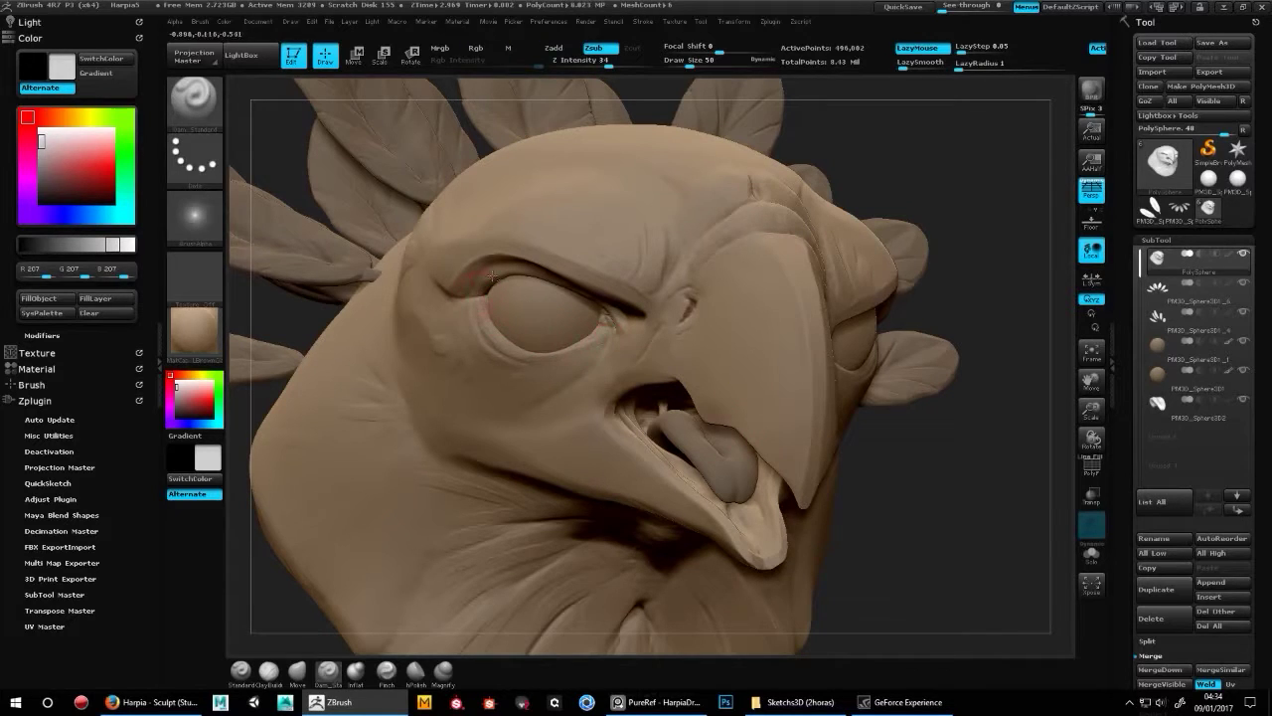
drag(1014, 510, 485, 263)
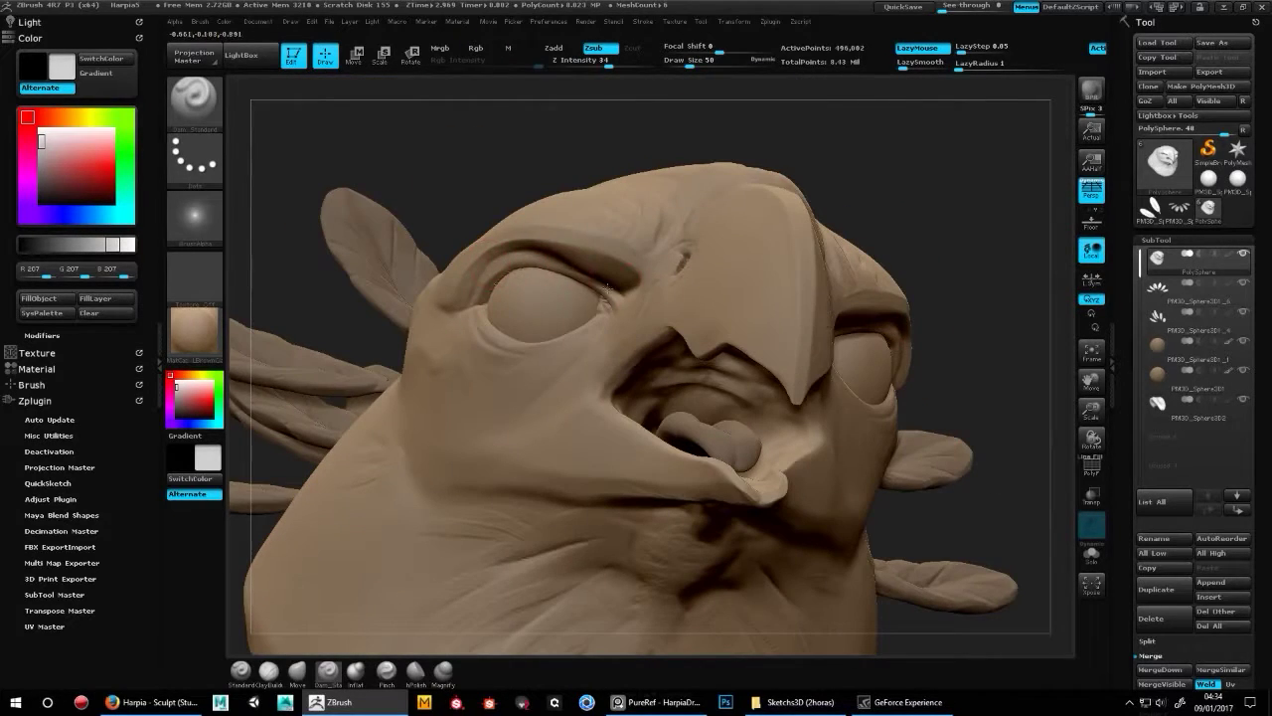
- Tint the sculpt a muted pinkish colour, RGB 195, 176, 176
drag(238, 626, 456, 574)
drag(931, 213, 962, 457)
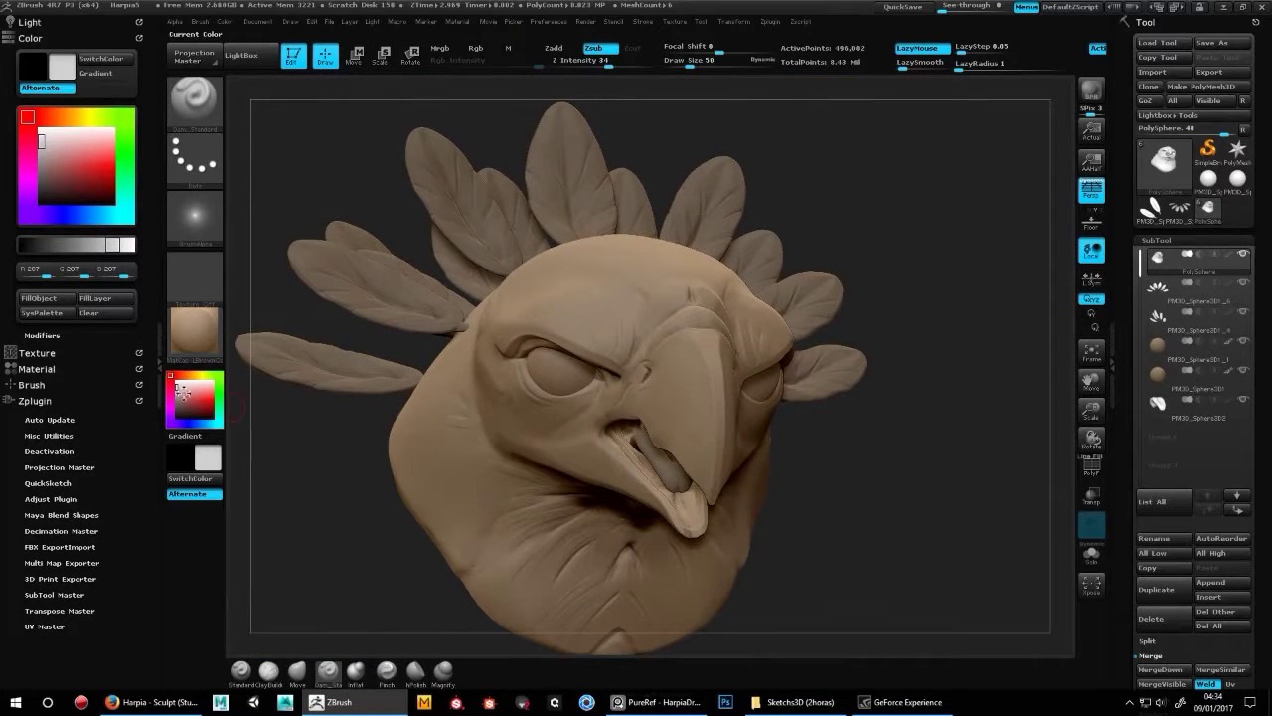
click(182, 390)
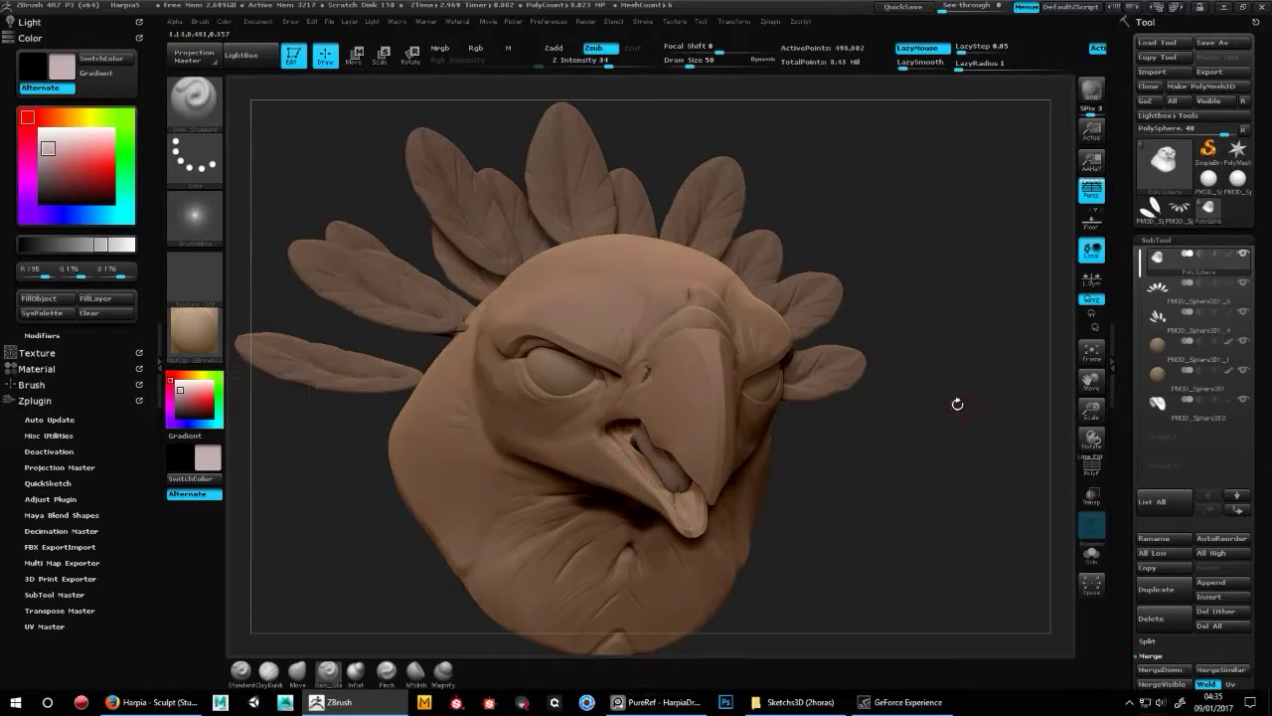
- Save the project over its existing file
drag(957, 404, 930, 457)
key(ctrl+s)
key(Return)
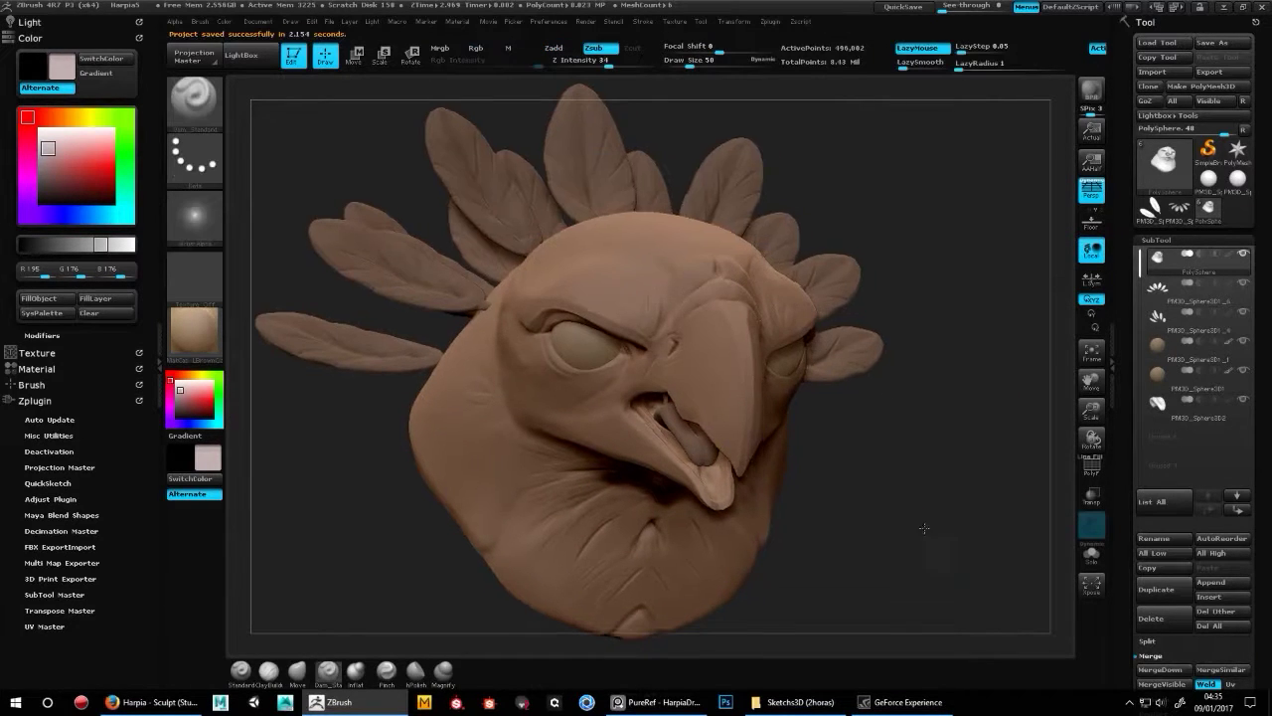
- Try to merge the head subtool with the two crest feather subtools below it
click(1161, 669)
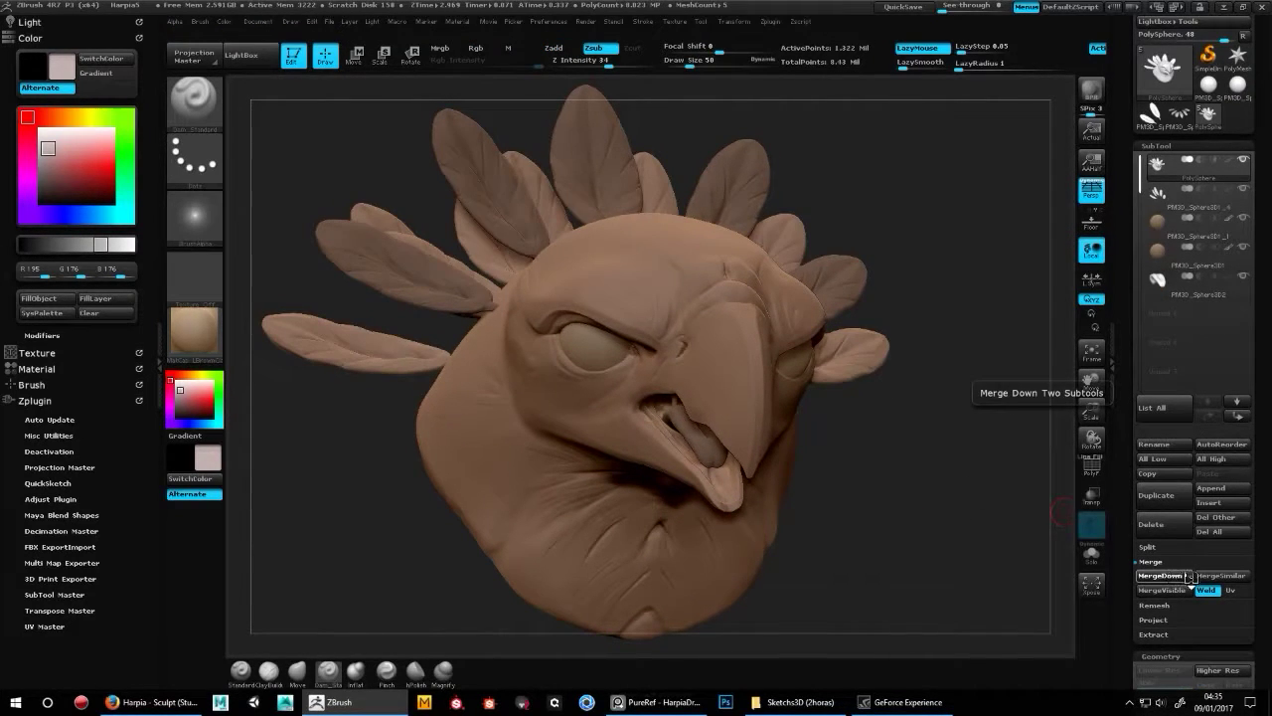
click(1163, 576)
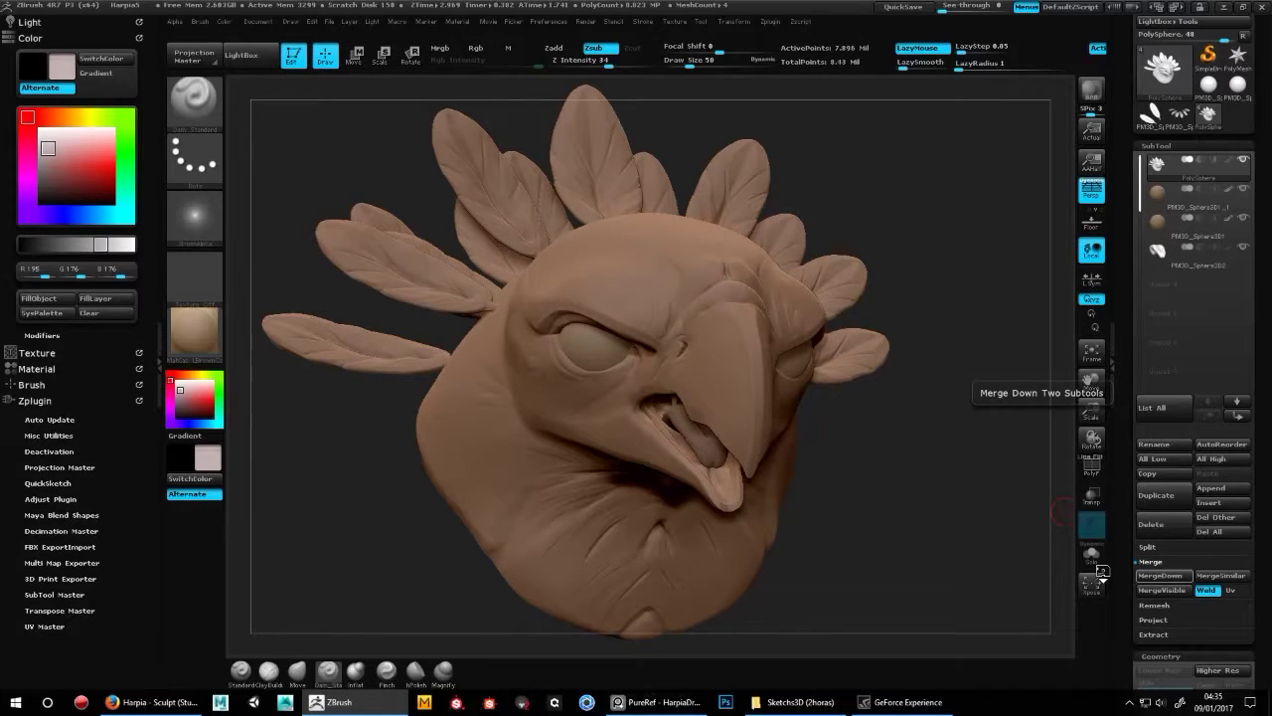
- Adjust the beak and surrounding face forms with the Move and Standard brushes
mouse_move(1059, 588)
mouse_down()
mouse_move(991, 507)
mouse_move(915, 483)
mouse_up()
key(b)
key(m)
key(v)
mouse_move(755, 467)
mouse_down()
mouse_move(824, 464)
mouse_move(951, 404)
mouse_move(935, 394)
mouse_move(844, 478)
mouse_move(883, 431)
mouse_move(835, 429)
mouse_move(804, 642)
mouse_up()
key(b)
key(s)
key(t)
key(b)
key(m)
key(v)
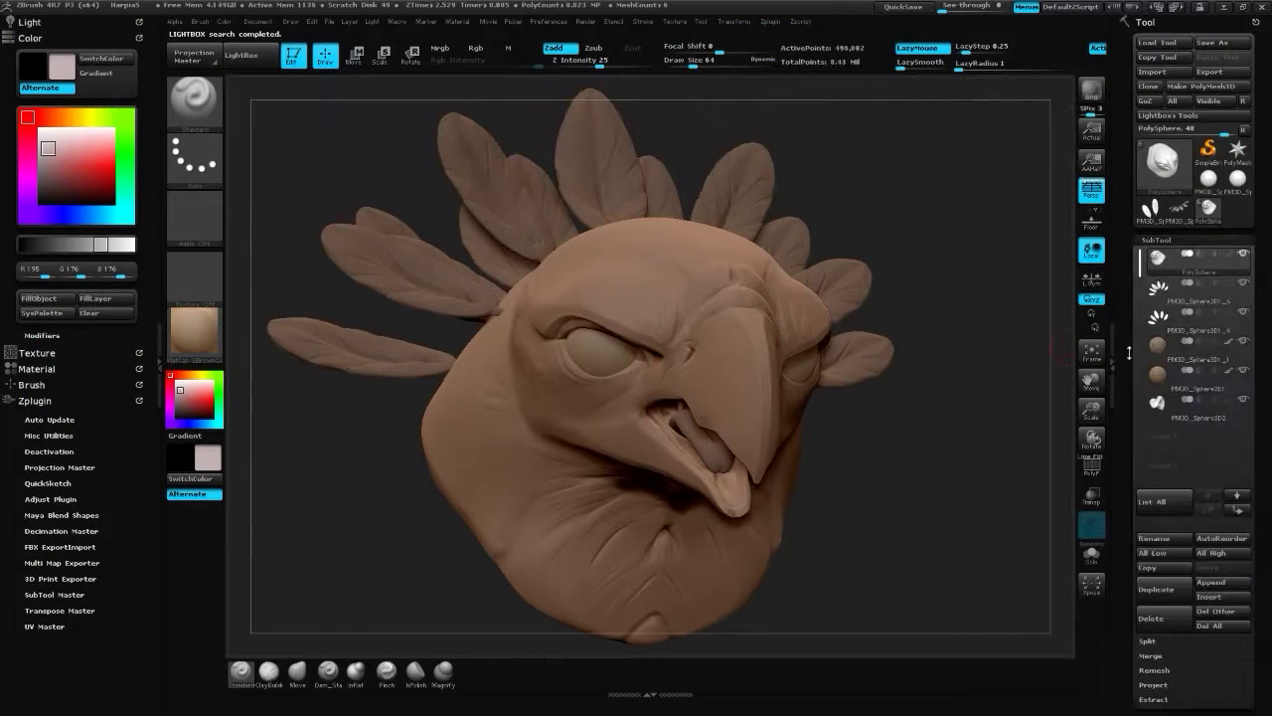
- Merge the head, feather, tongue and eye subtools down into a single subtool
click(1158, 402)
shift+click(1238, 495)
click(1150, 655)
click(1158, 683)
click(1036, 698)
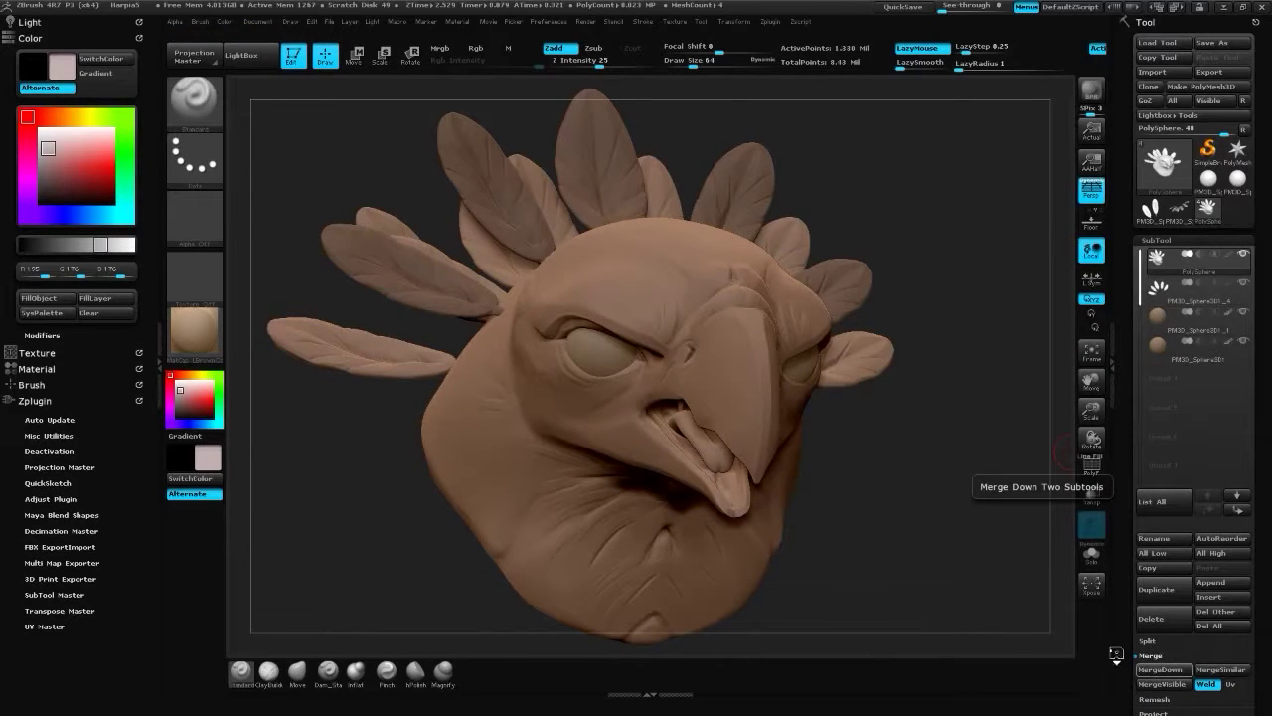
click(1158, 669)
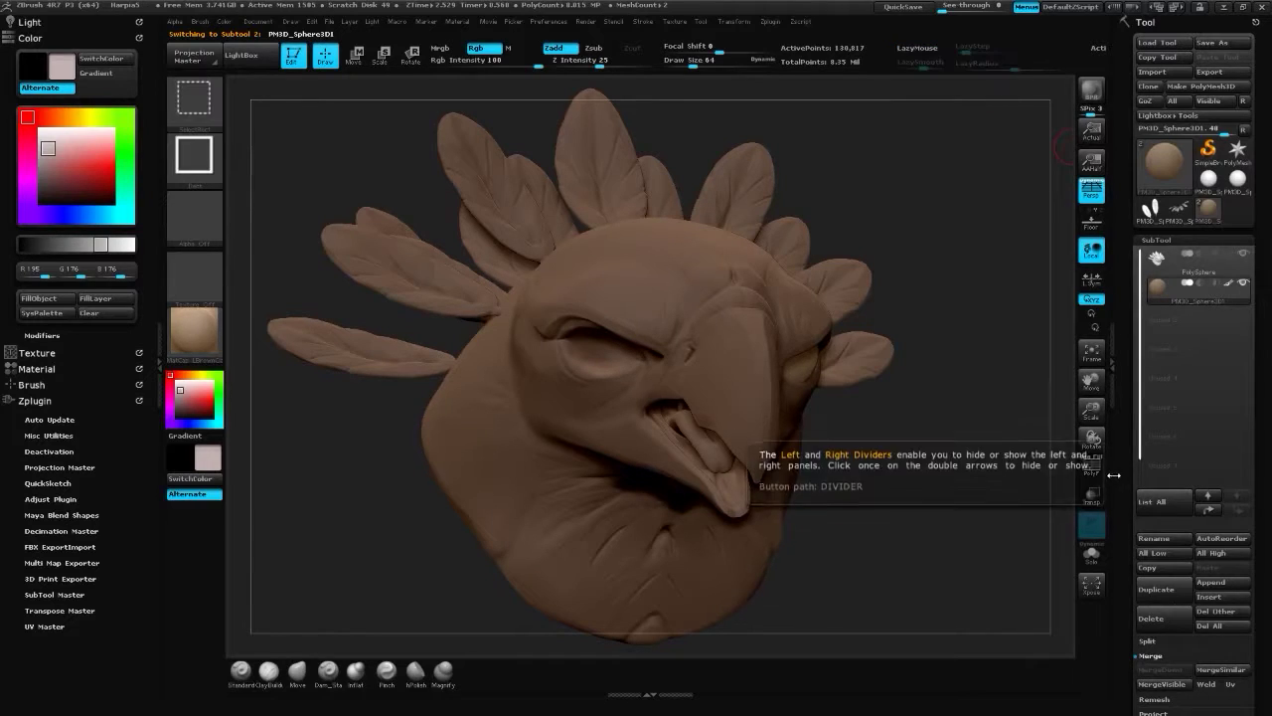
click(576, 337)
click(576, 337)
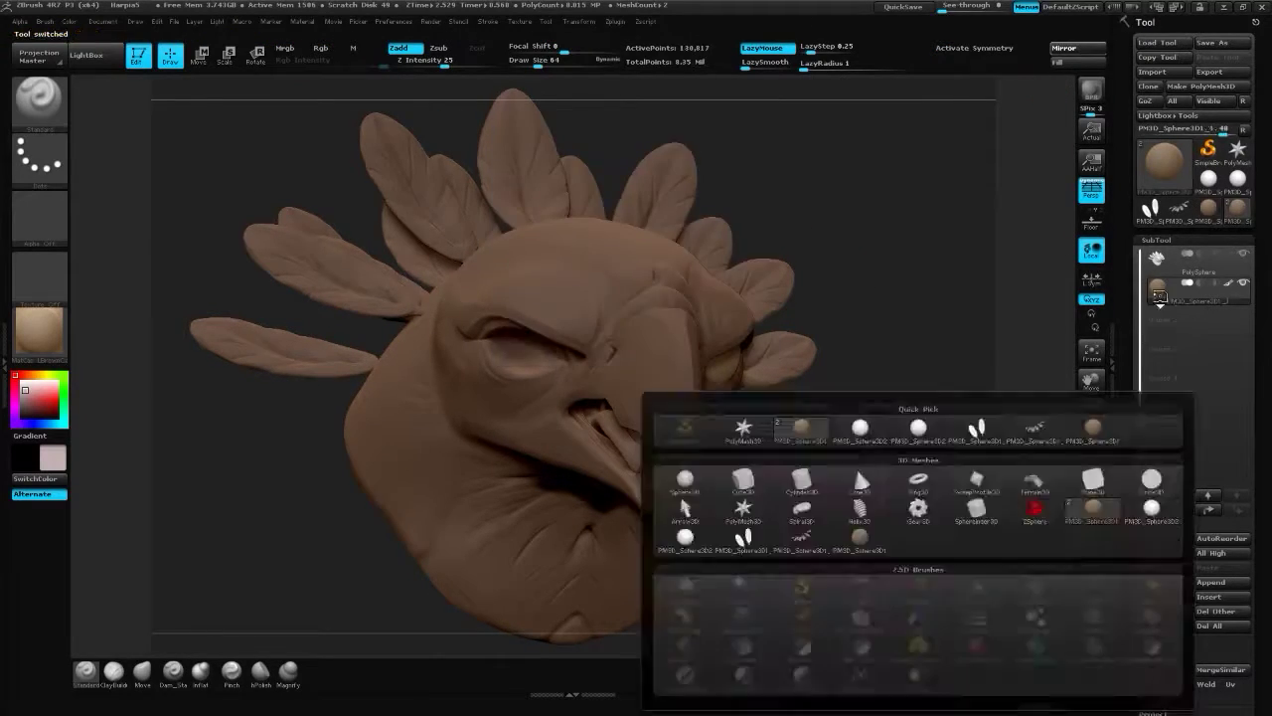
click(1162, 669)
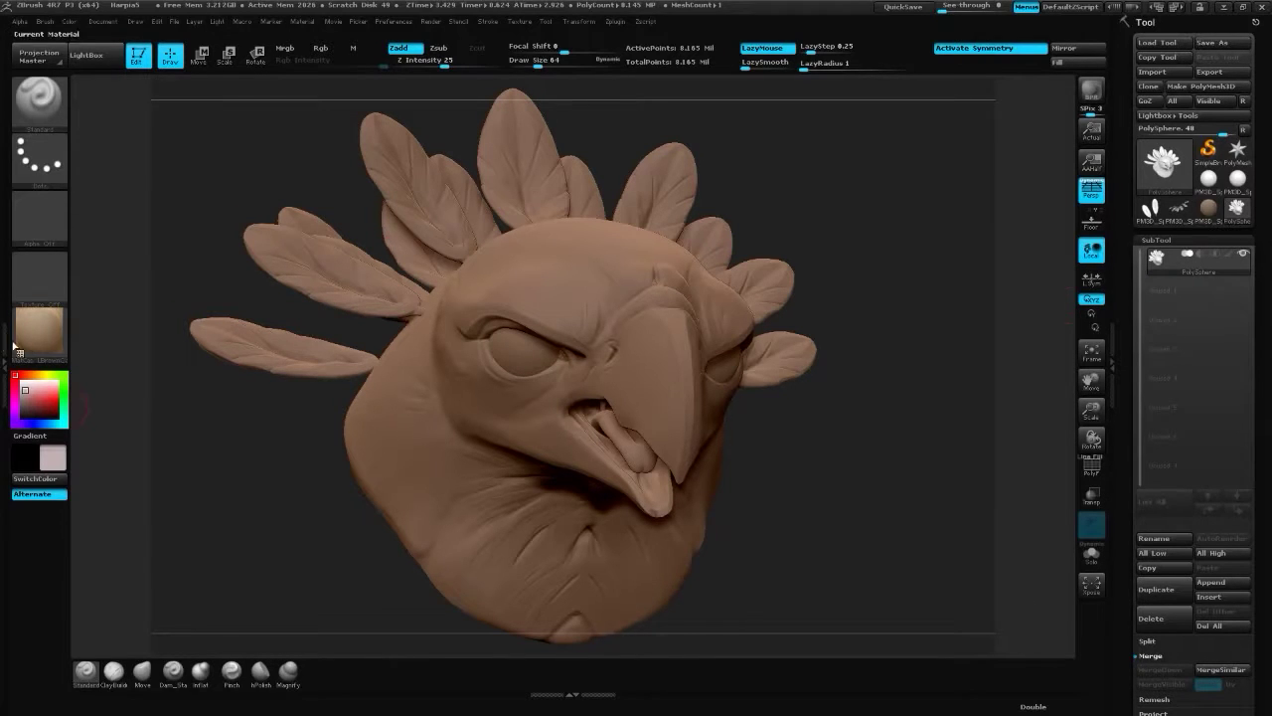
- Mask the face with a soft edge and pose the head against the neck with Transpose Rotate
click(4, 357)
mouse_move(949, 503)
mouse_down()
mouse_move(931, 475)
mouse_move(620, 328)
mouse_up()
key(r)
key(w)
key(r)
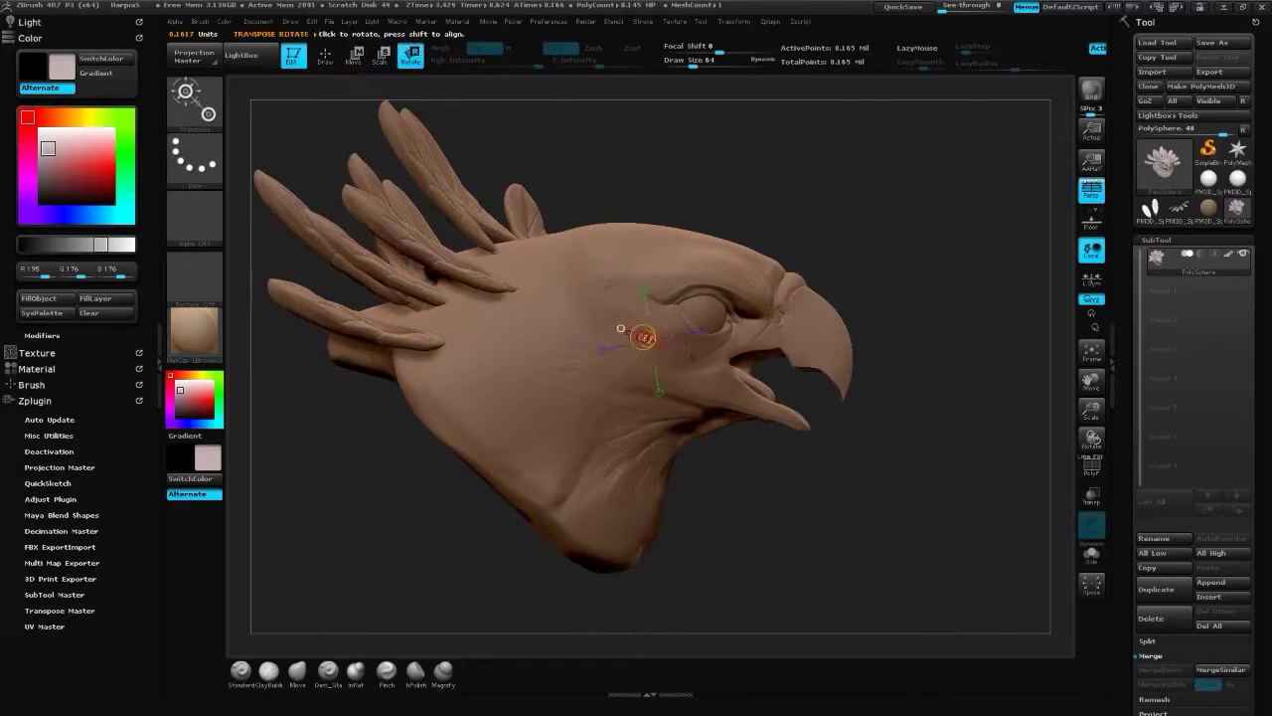
key(q)
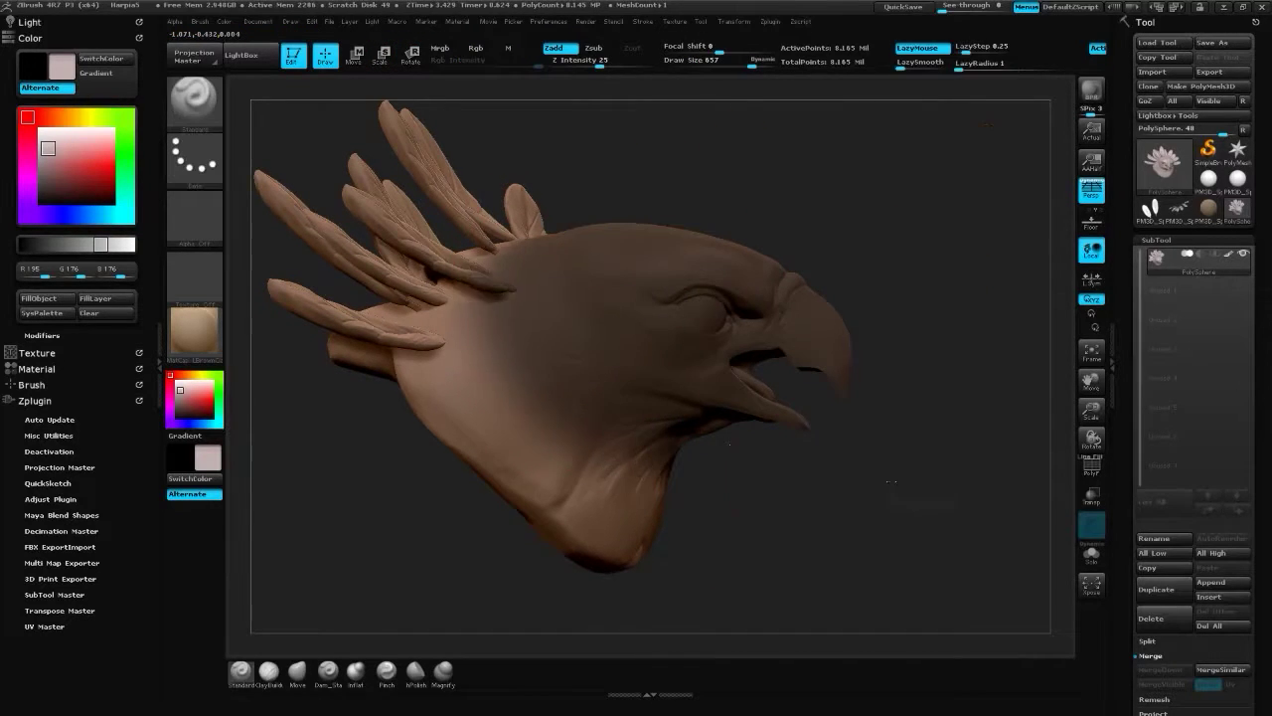
drag(889, 477, 658, 312)
key(r)
mouse_move(605, 256)
mouse_down()
mouse_move(841, 434)
mouse_move(835, 414)
mouse_up()
ctrl+drag(988, 428, 984, 430)
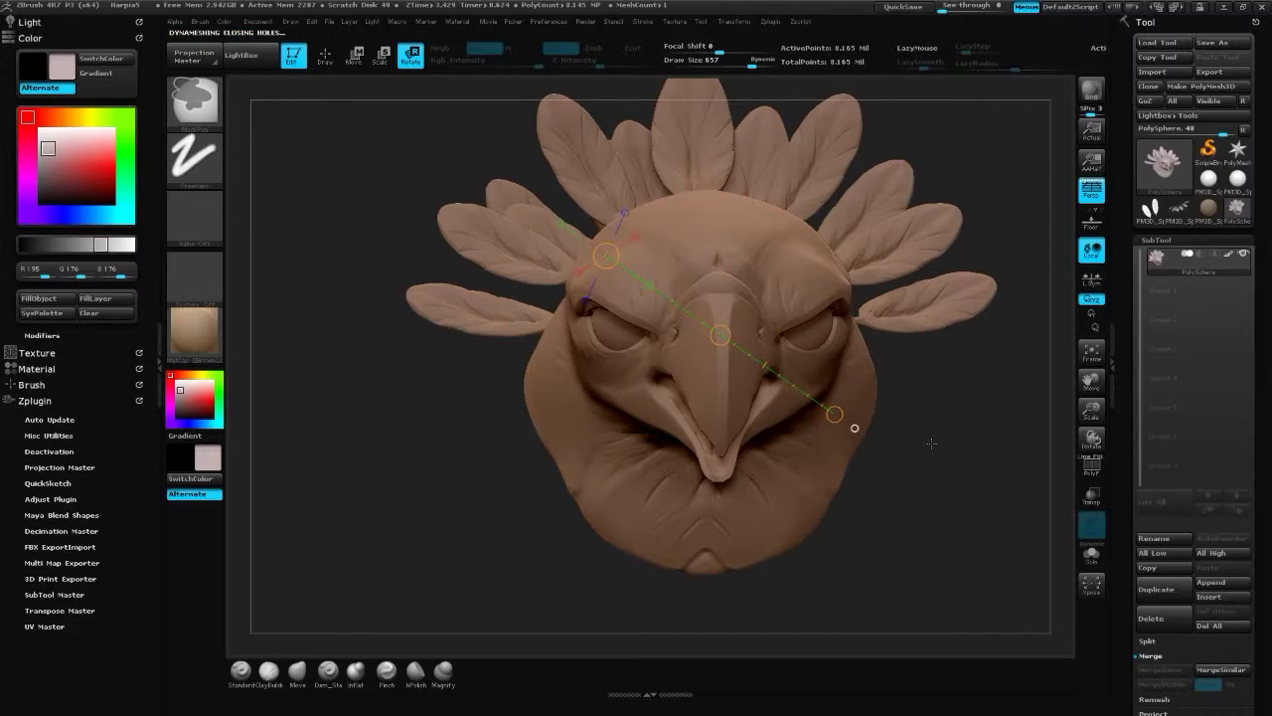
- Turn and shift the face with Transpose Rotate and Move while the crest and neck are masked
drag(929, 446, 845, 482)
drag(686, 433, 748, 409)
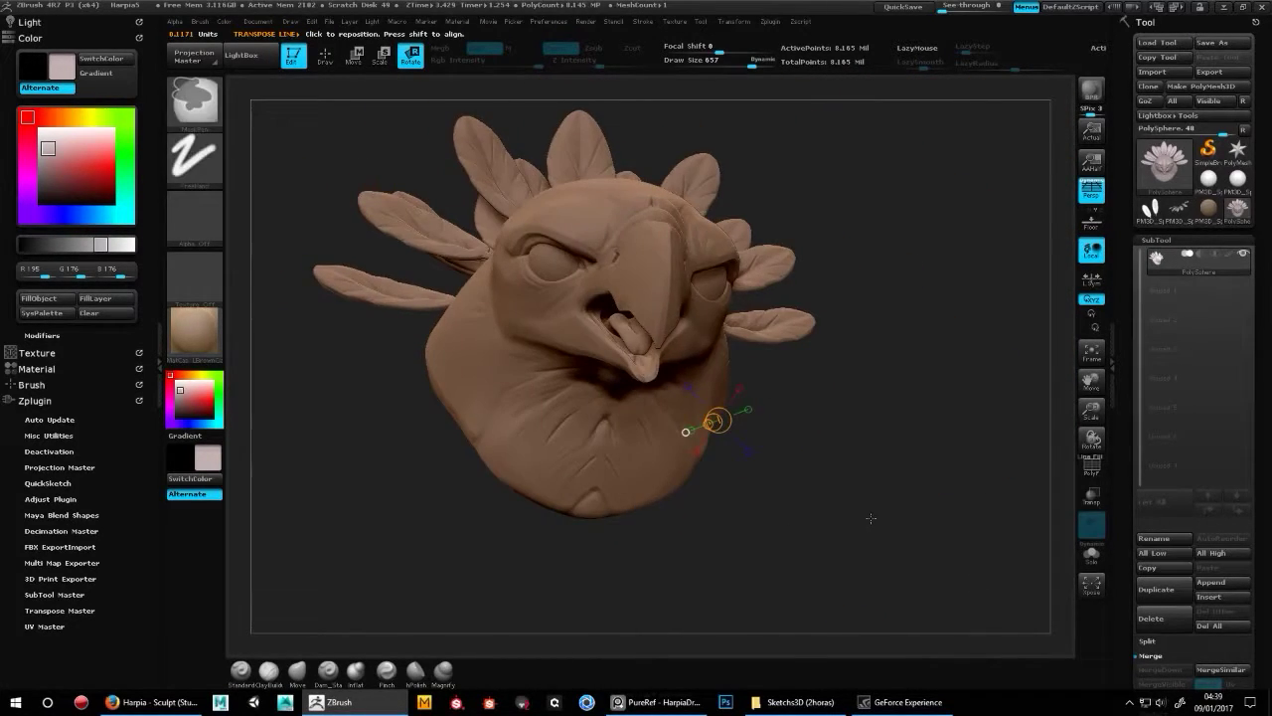
mouse_move(825, 478)
mouse_down()
mouse_move(852, 417)
mouse_move(888, 401)
mouse_move(875, 467)
mouse_up()
key(q)
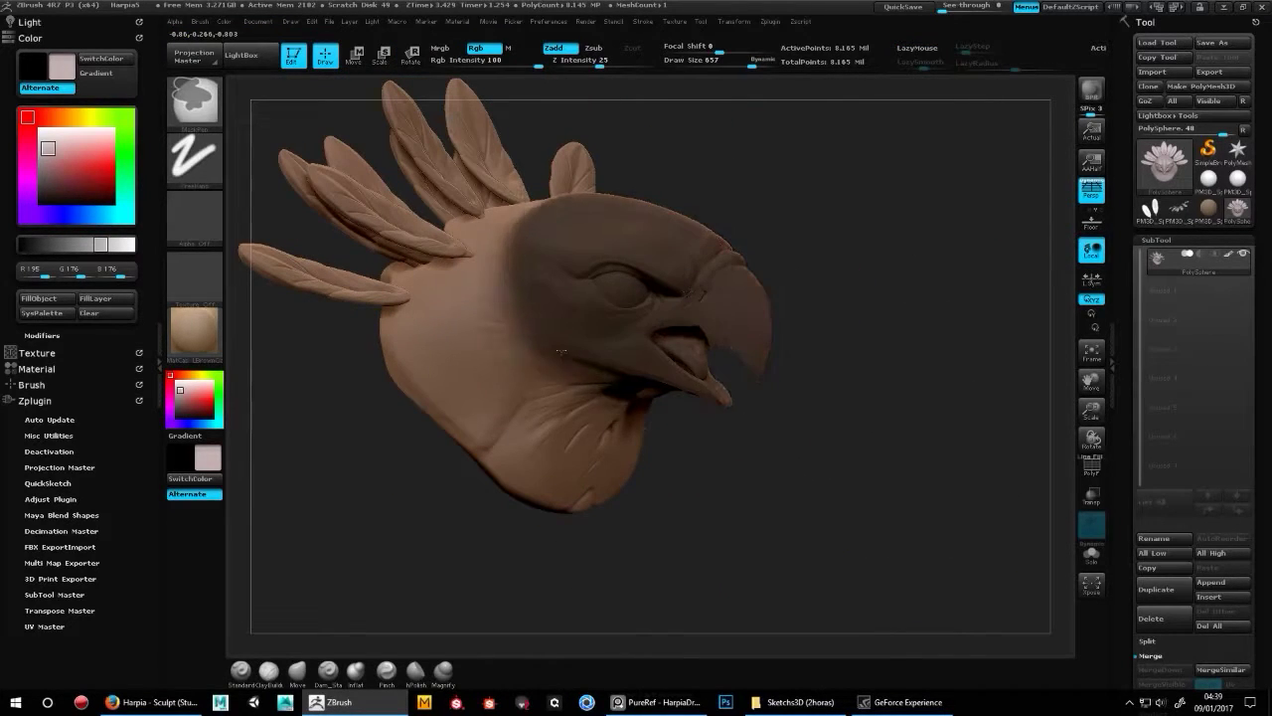
alt+drag(672, 301, 636, 228)
key(r)
mouse_move(696, 298)
mouse_down()
mouse_move(735, 378)
mouse_move(770, 411)
mouse_move(755, 398)
mouse_up()
key(w)
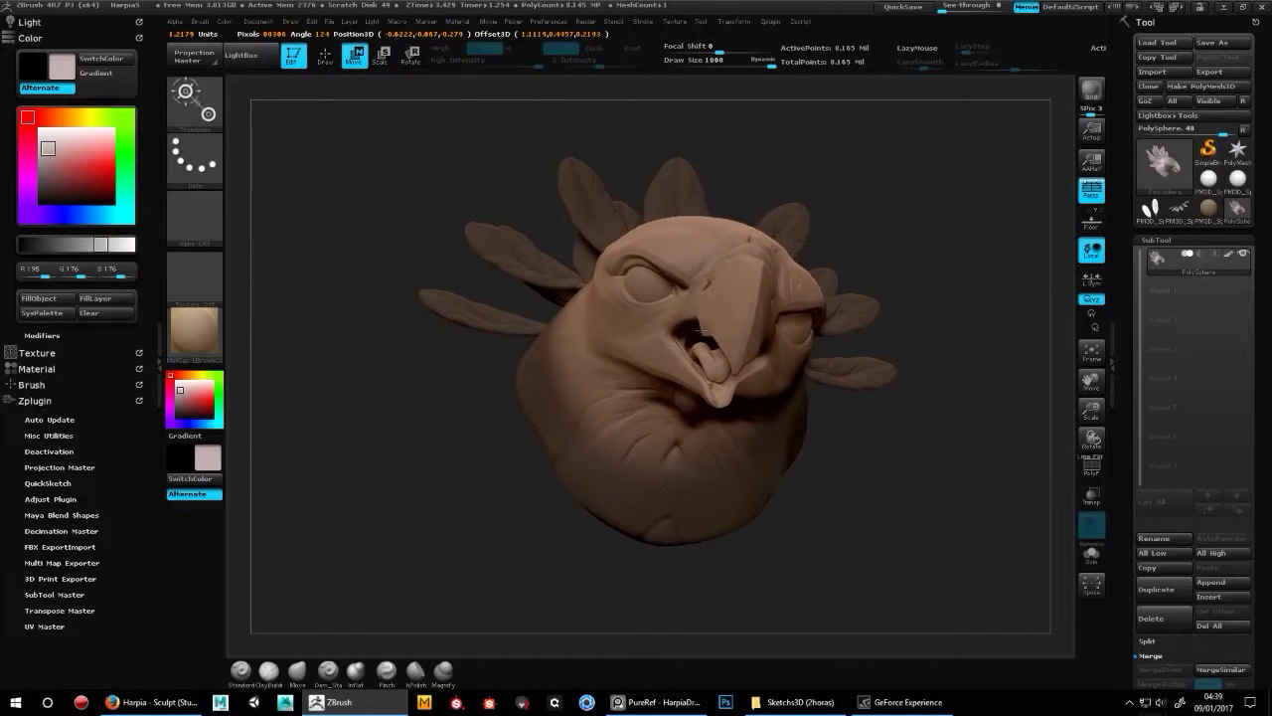
drag(516, 276, 686, 389)
mouse_move(865, 288)
mouse_down()
mouse_move(880, 248)
mouse_move(940, 300)
mouse_move(907, 444)
mouse_up()
- Reduce the brush size to 150 and save the posed sculpt
key(q)
key(bracketleft)
key(bracketleft)
key(bracketleft)
key(bracketleft)
drag(892, 469, 915, 460)
key(ctrl+s)
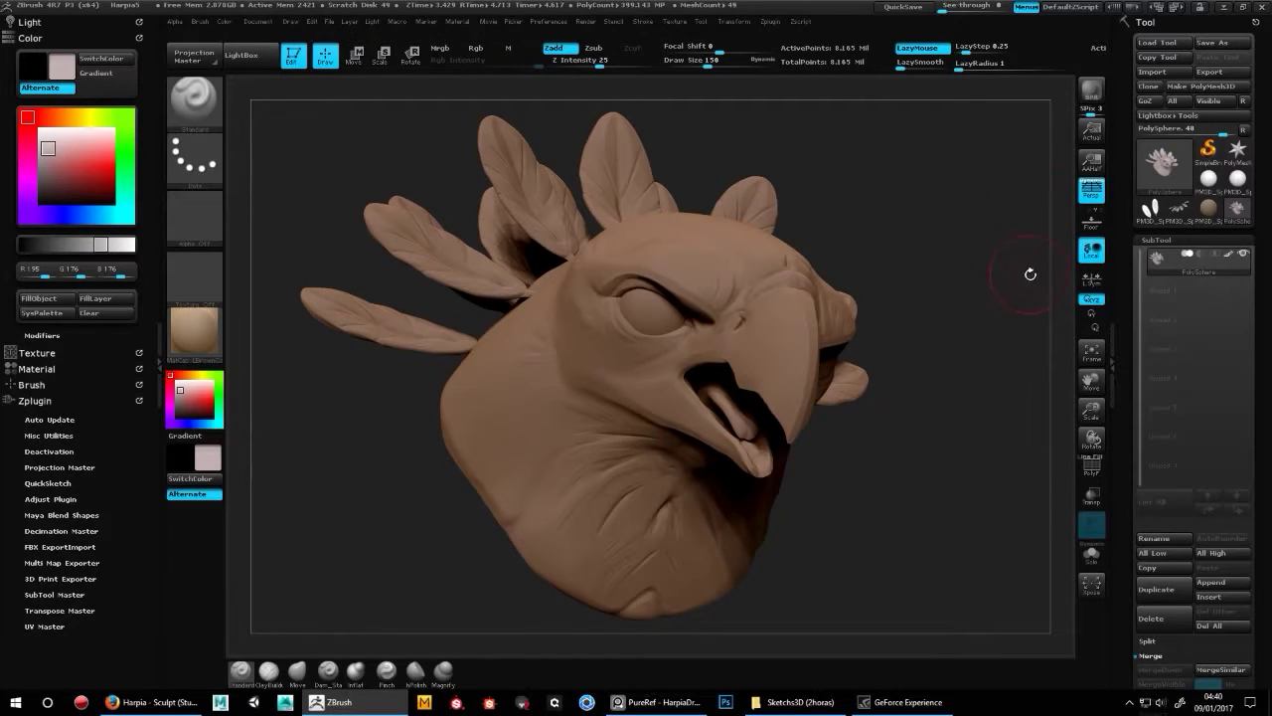
- Lower the first light's intensity, switch on a second light, and test the lighting with BPR renders
click(30, 22)
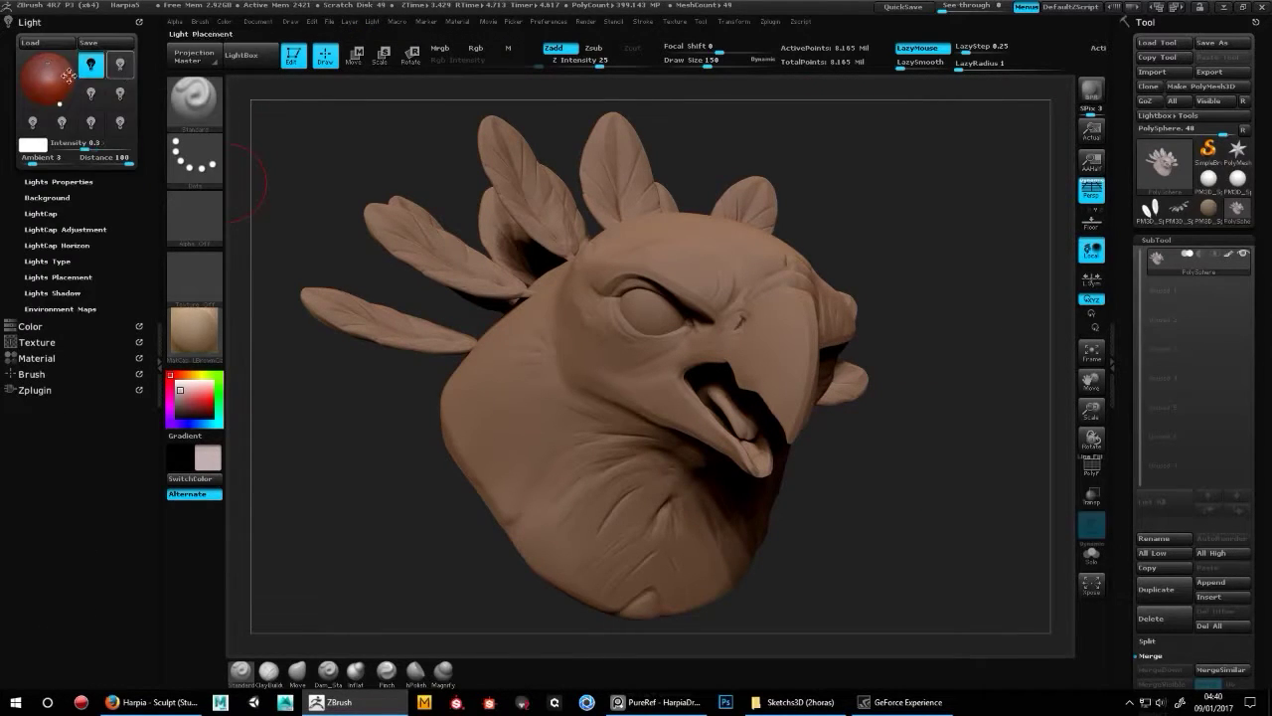
drag(88, 149, 52, 150)
click(1092, 87)
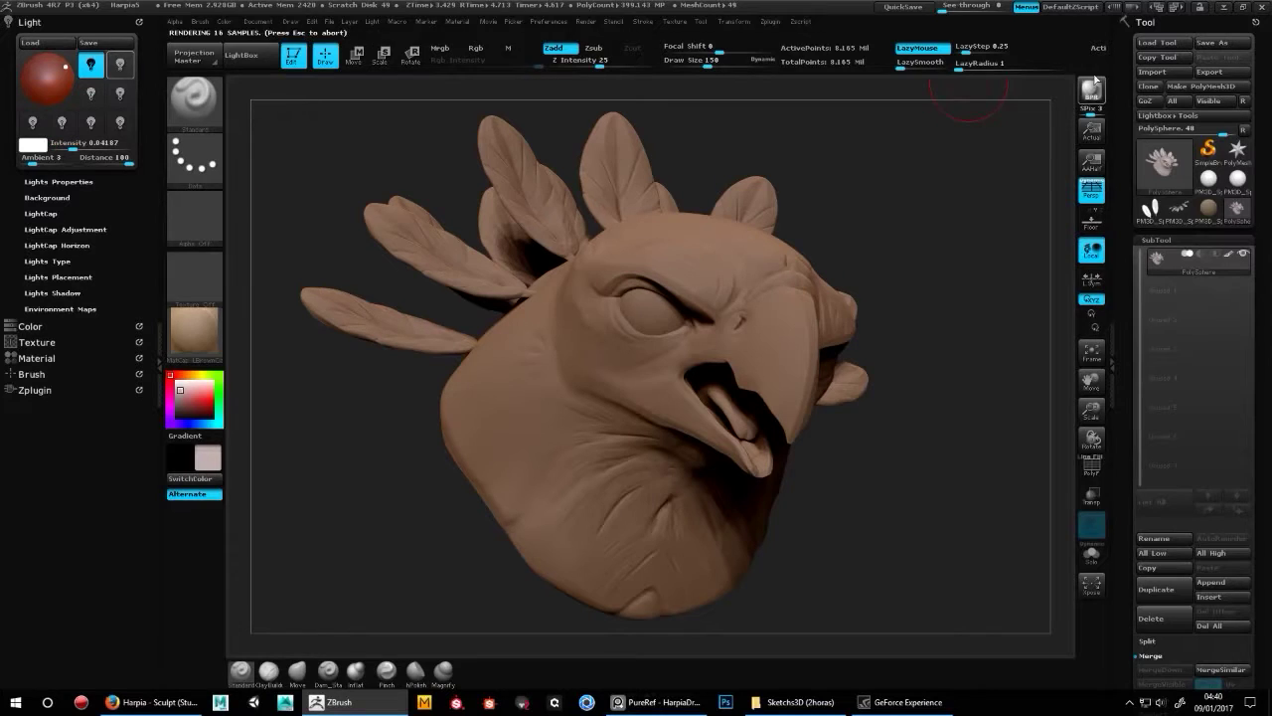
click(122, 66)
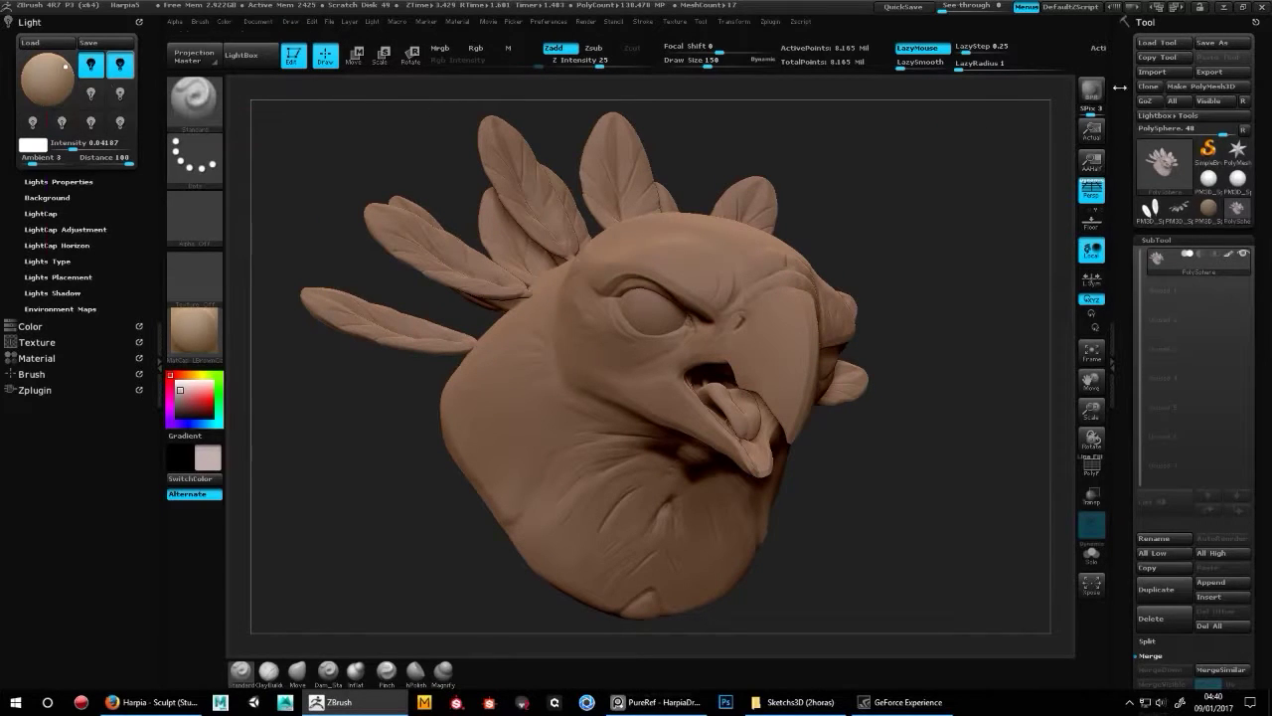
click(1092, 87)
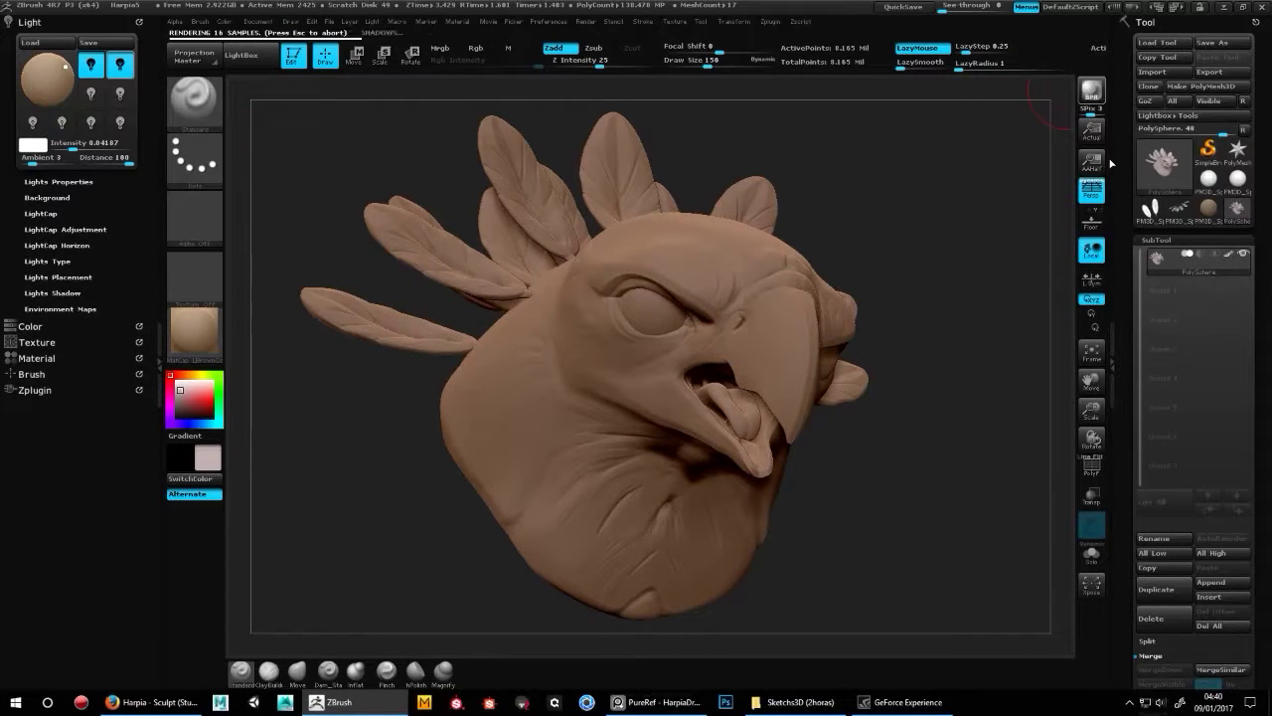
- Reposition the light on the placement sphere and raise its intensity to about 2
click(65, 309)
click(64, 309)
click(56, 67)
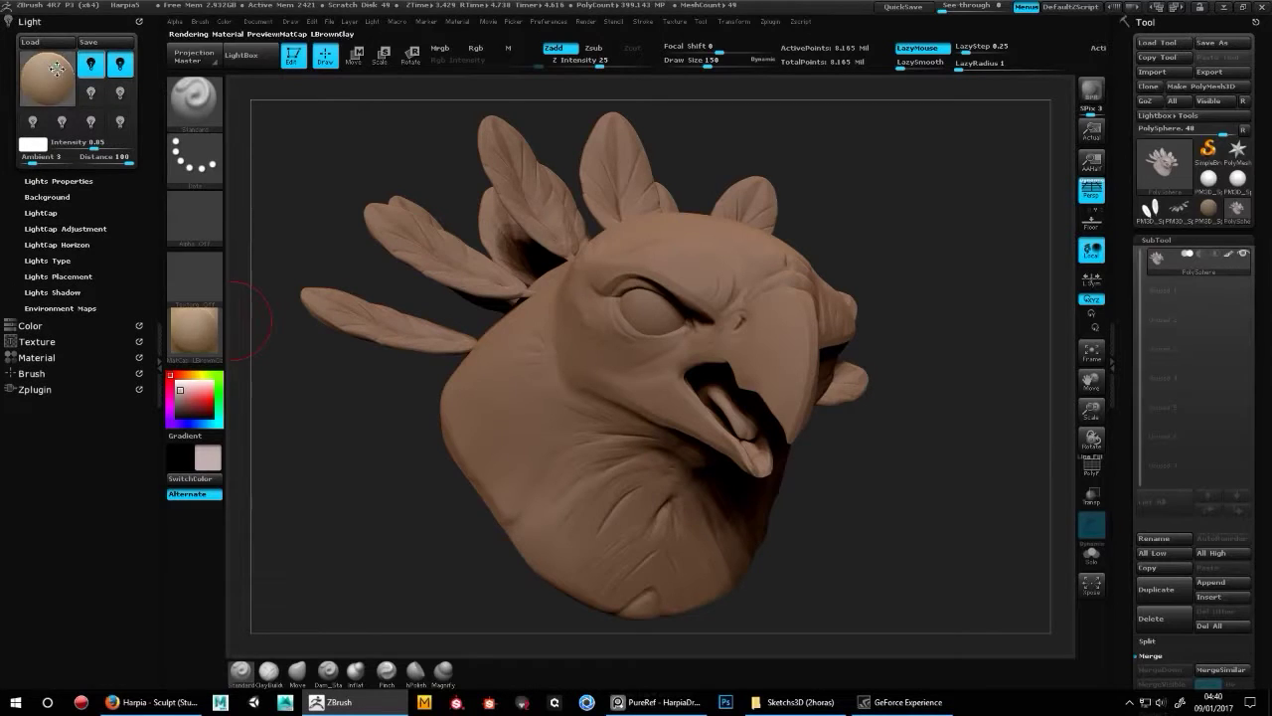
drag(95, 146, 107, 146)
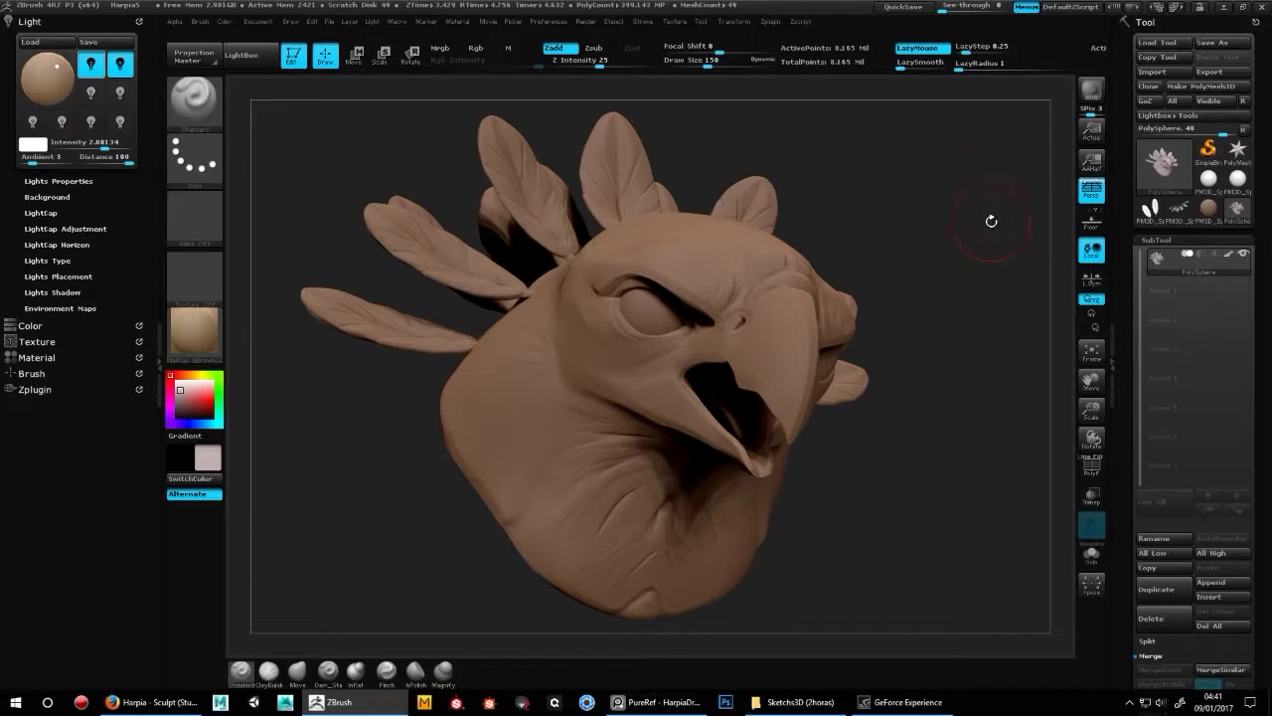
- Render the sculpt in Best mode with ambient occlusion enabled, trying the fog option and switching it back off
drag(992, 301, 1034, 380)
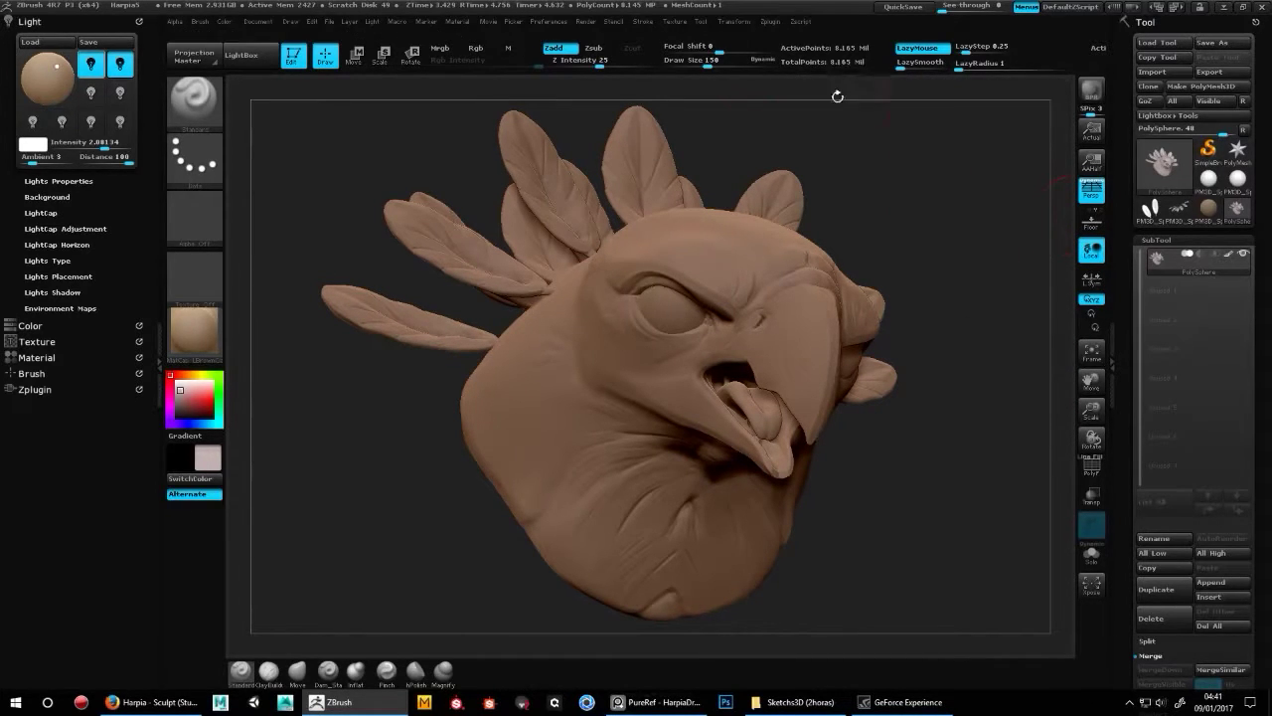
key(ctrl+shift+r)
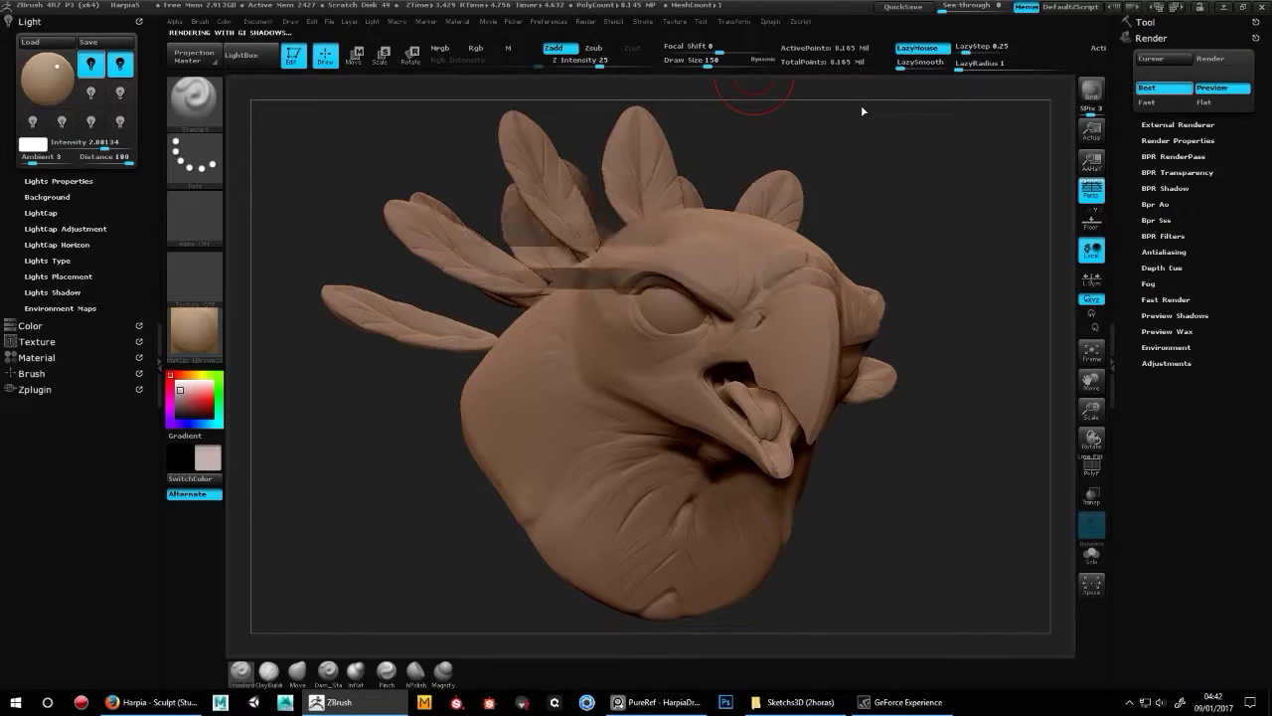
click(1158, 142)
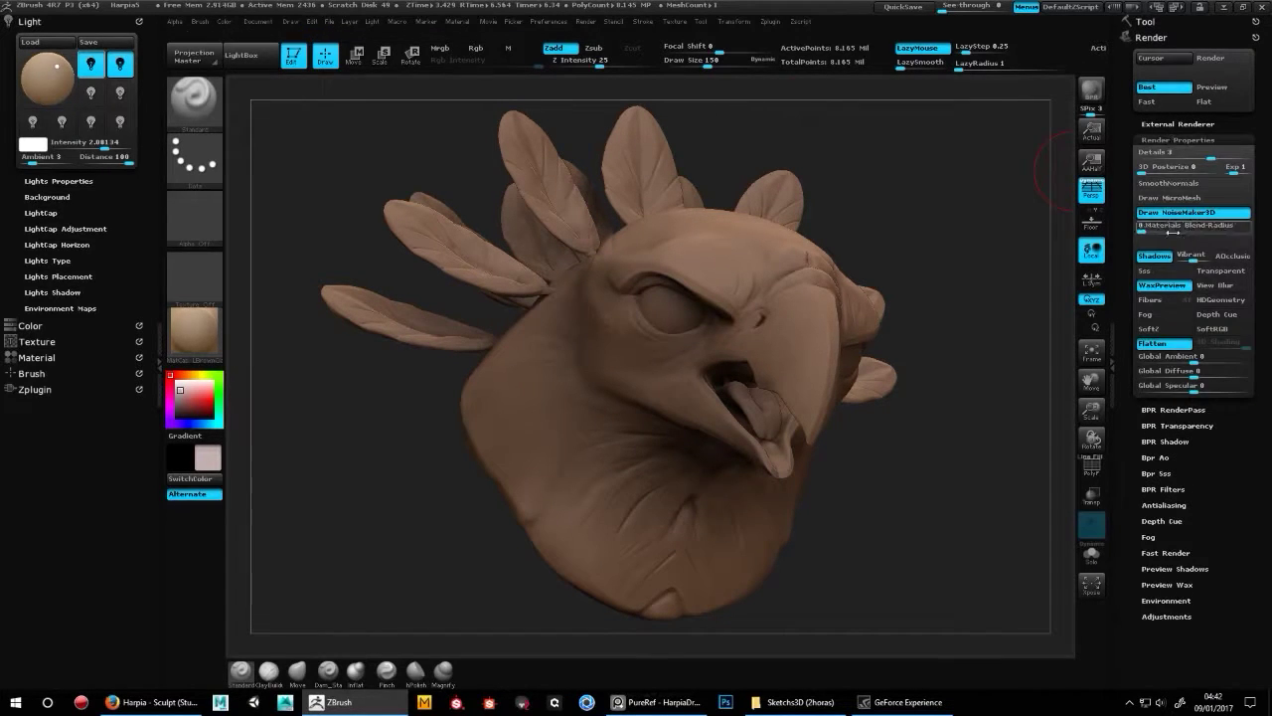
click(1153, 313)
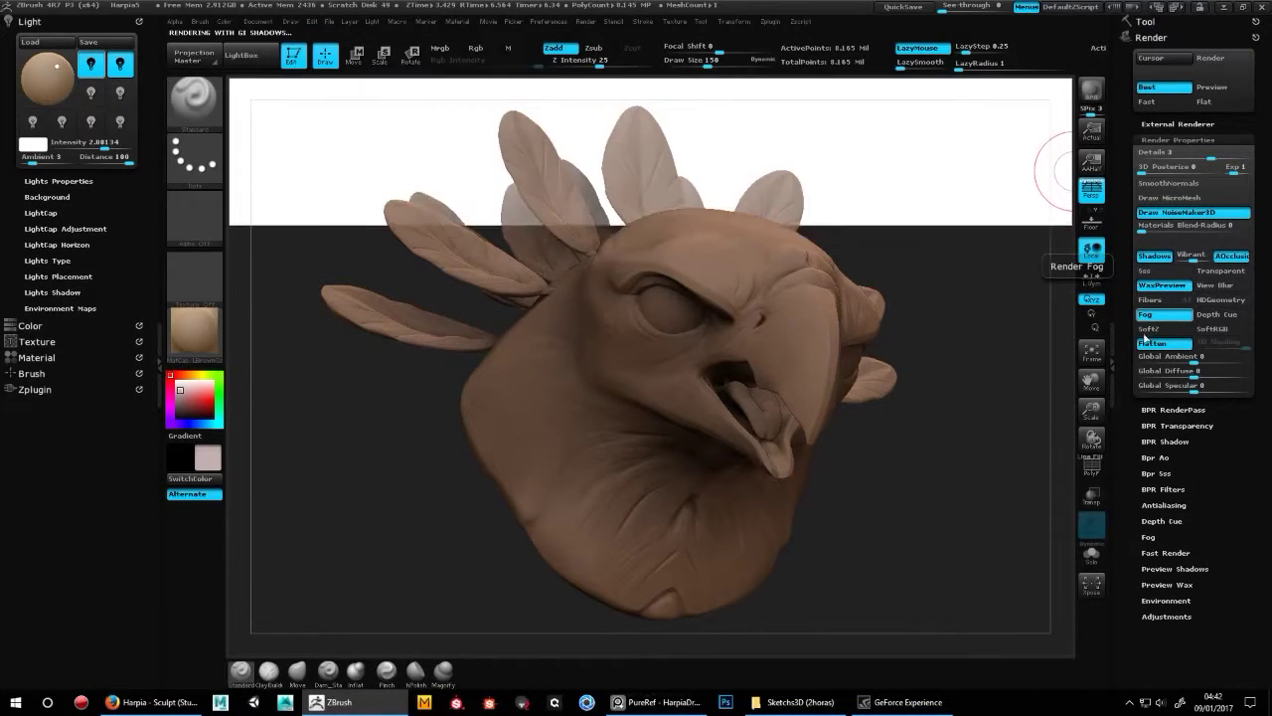
click(1153, 314)
click(1162, 270)
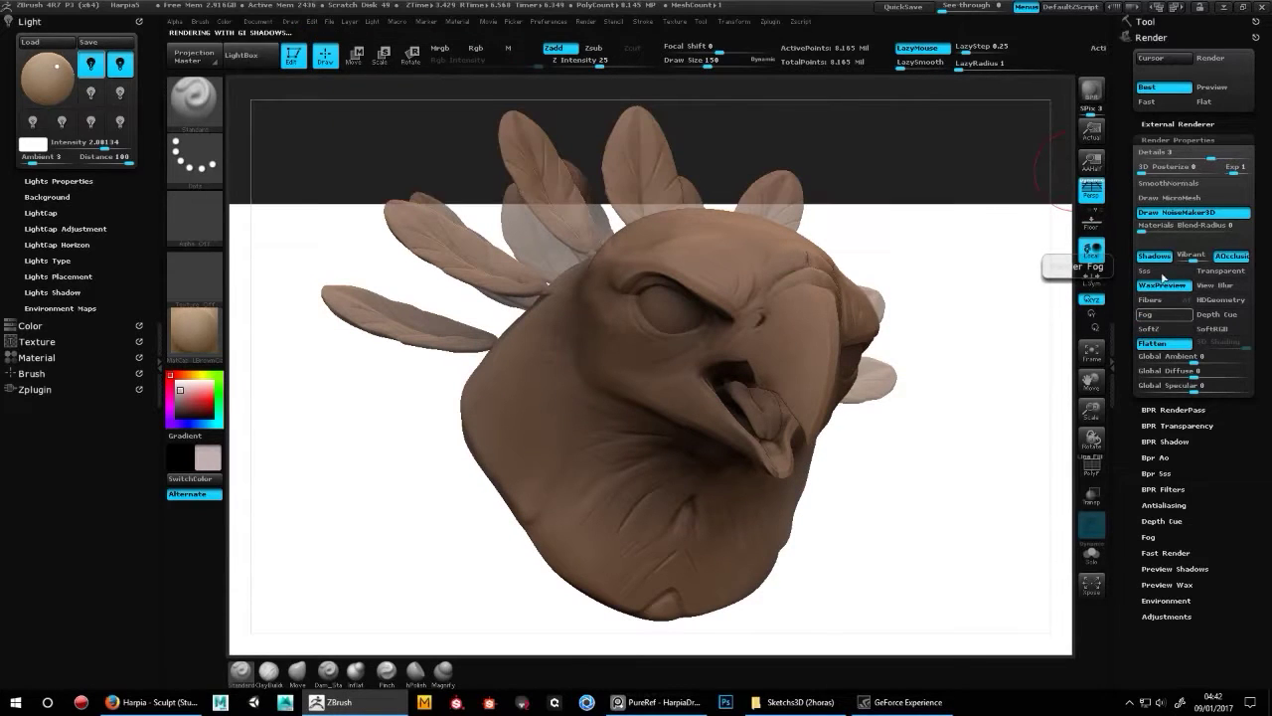
click(1153, 270)
- Set the BPR shadow to 41 rays with a blur of 4
click(1163, 442)
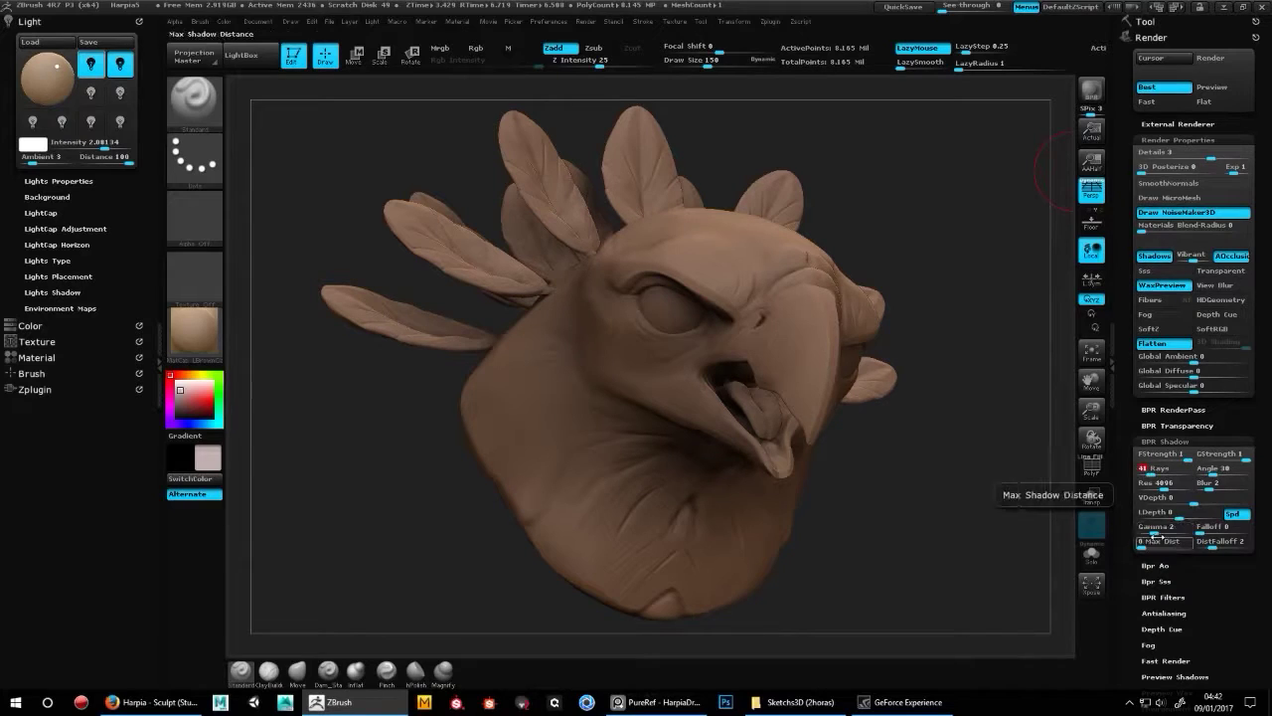
click(1208, 483)
text(4)
key(Return)
- Set the BPR ambient occlusion rays to 75 and the render details to 4
scroll(1158, 497, down, 5)
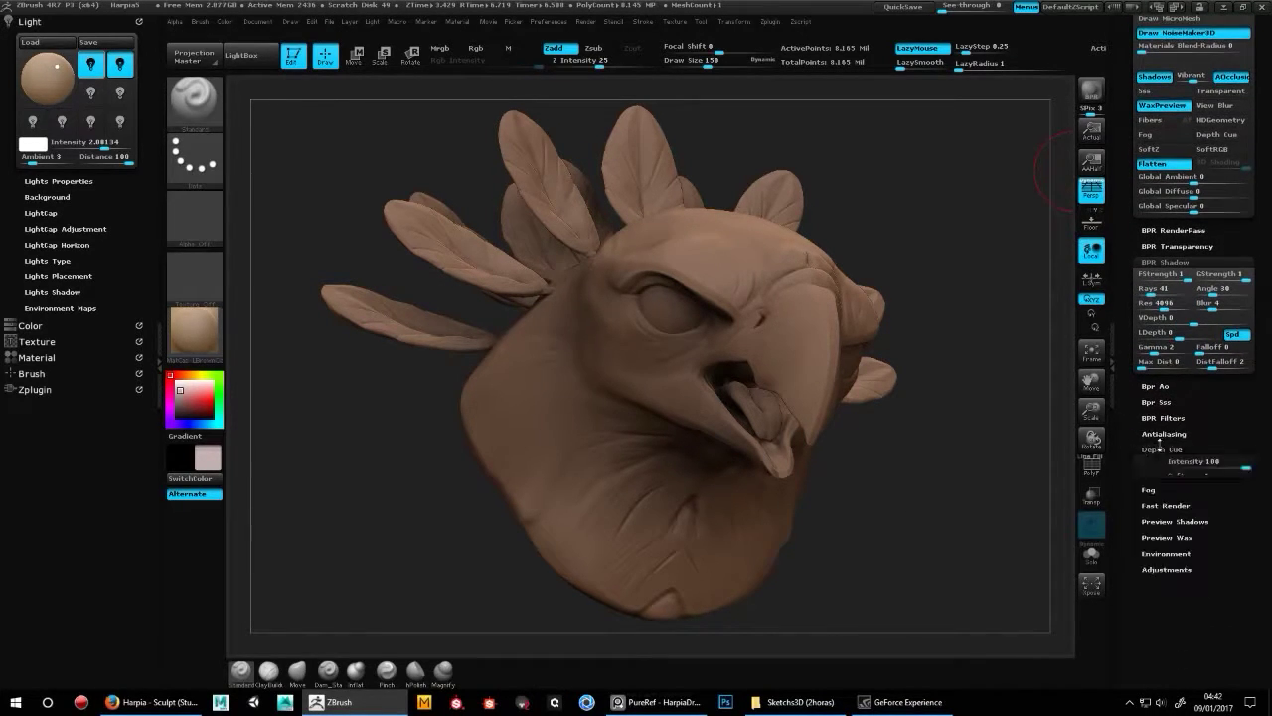
click(1164, 424)
click(1161, 476)
click(1134, 411)
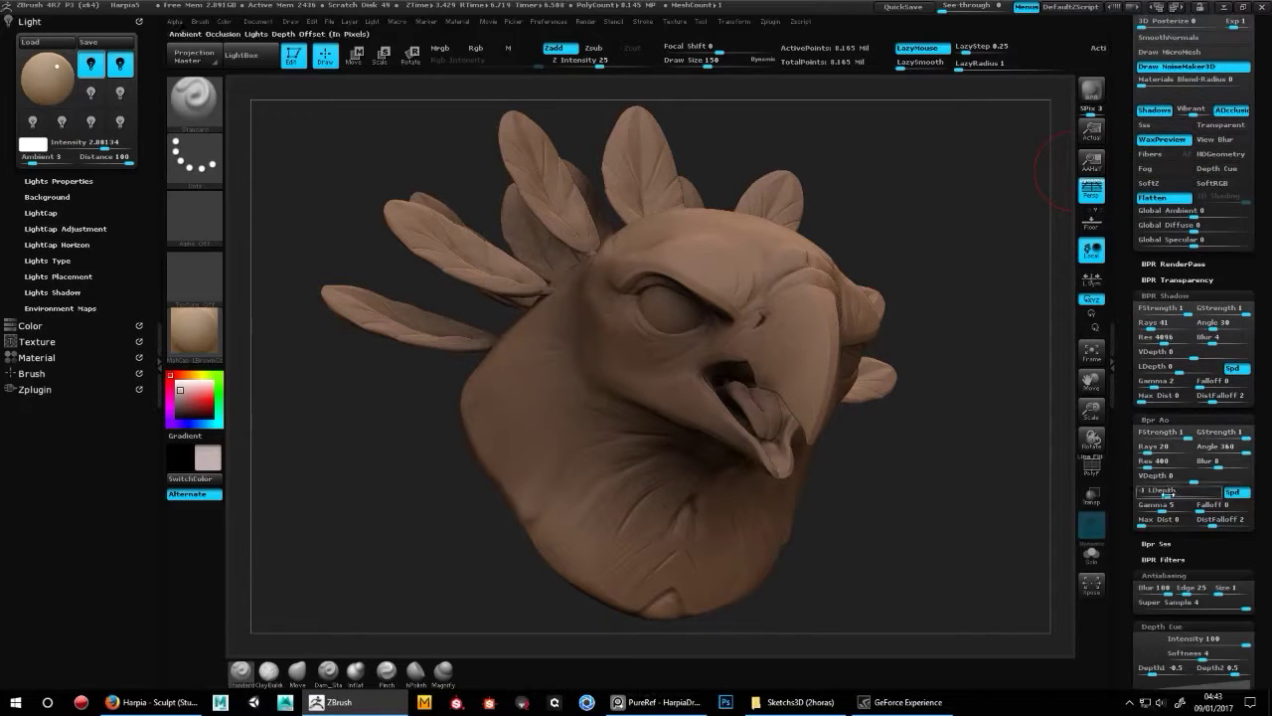
scroll(1178, 298, up, 4)
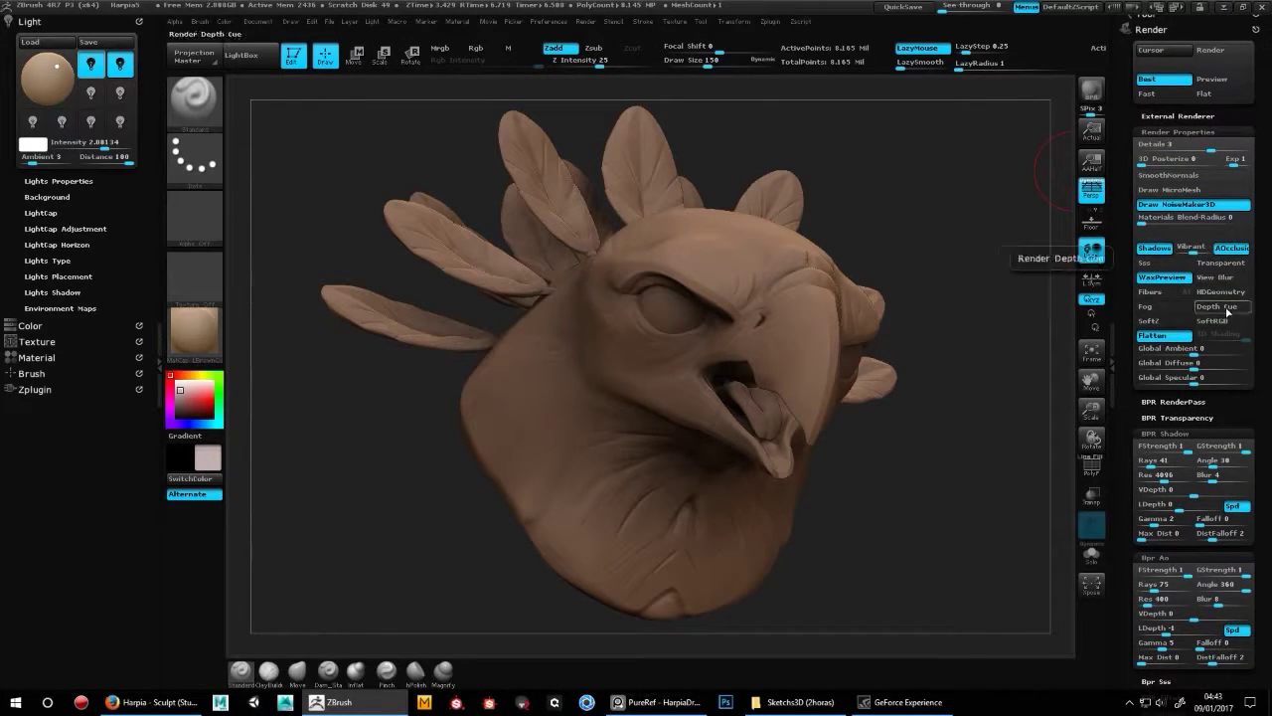
scroll(1144, 328, up, 1)
click(1159, 152)
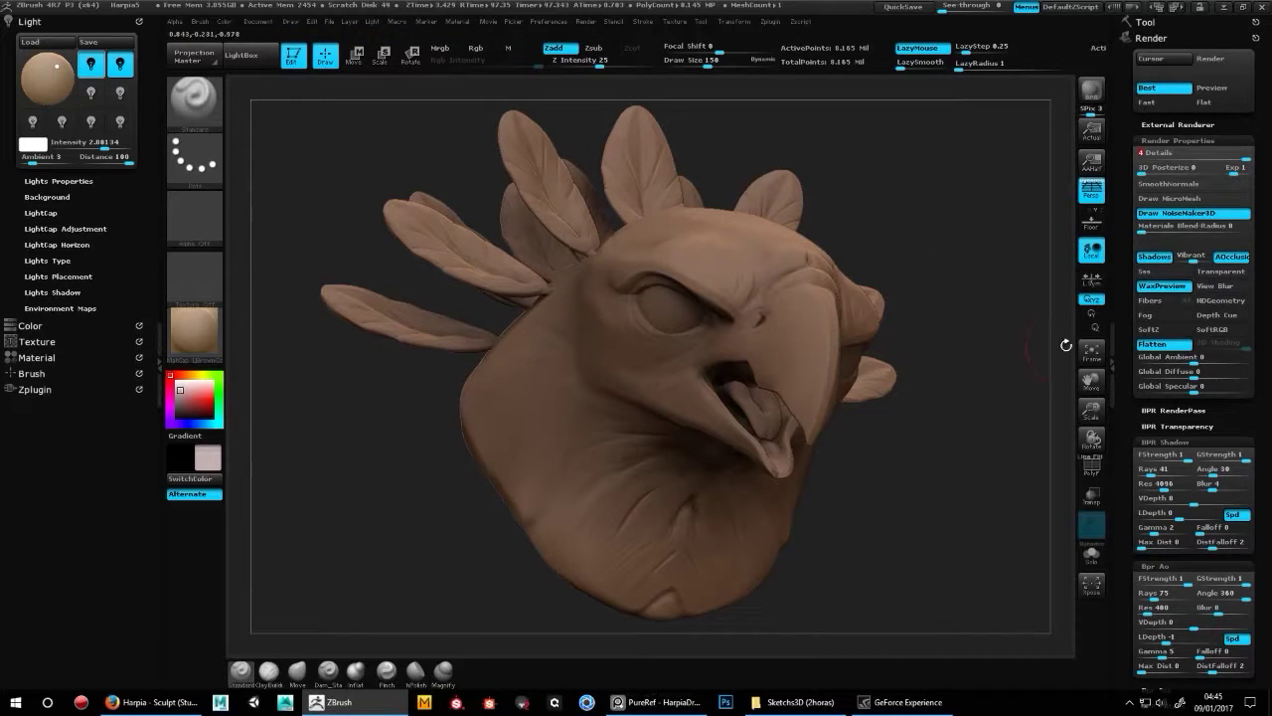
- Export the shaded and mask BPR render passes as Photoshop PSD images into the Harpia folder inside Renders
click(1157, 141)
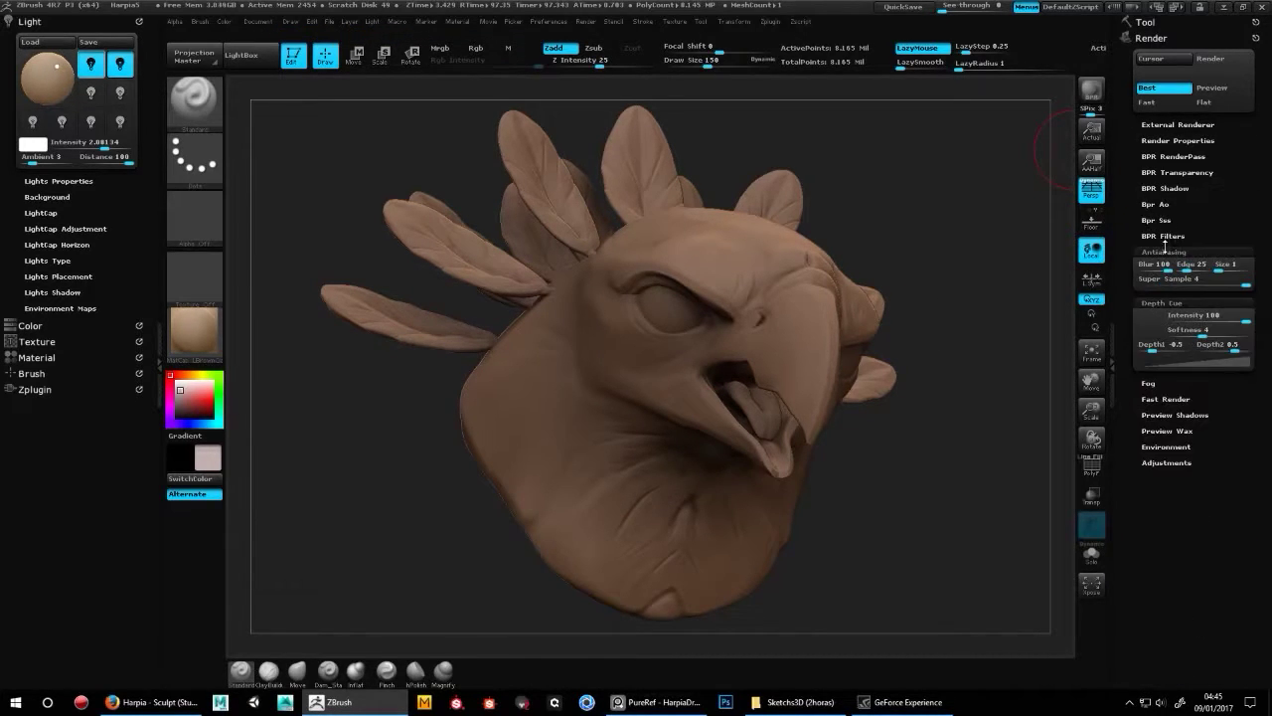
click(1171, 157)
click(1150, 206)
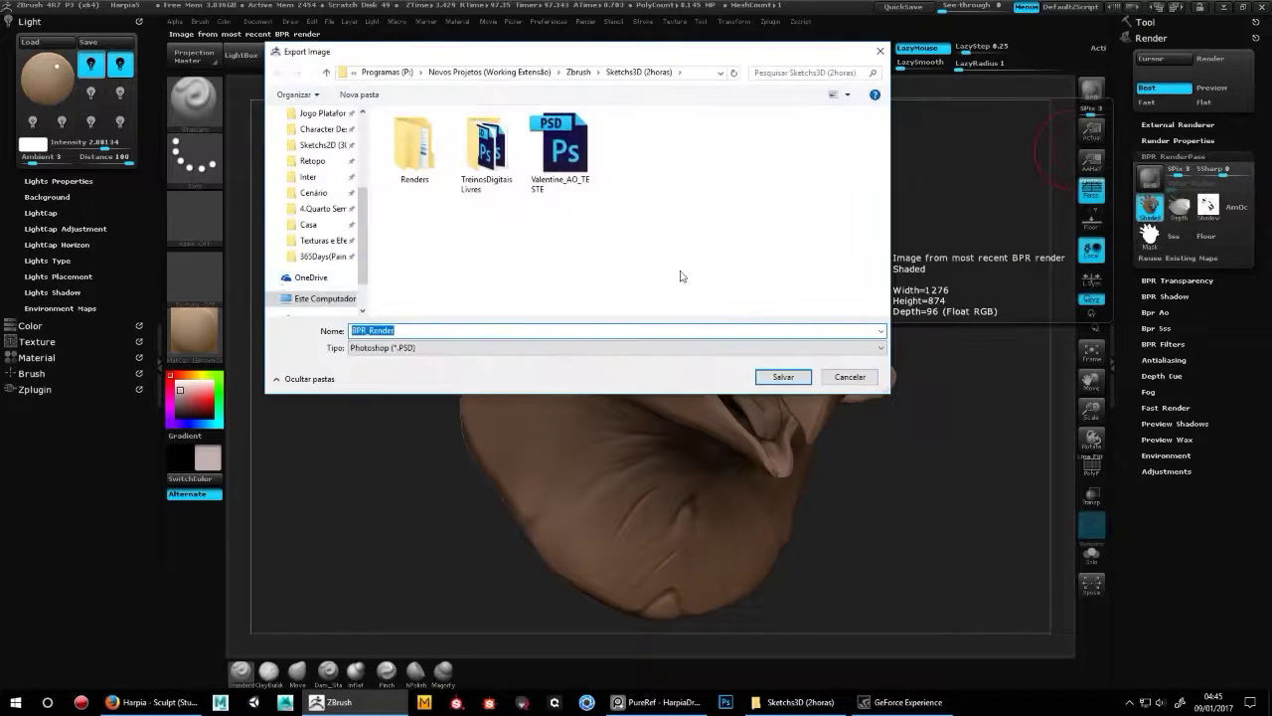
double_click(408, 136)
key(Return)
click(783, 377)
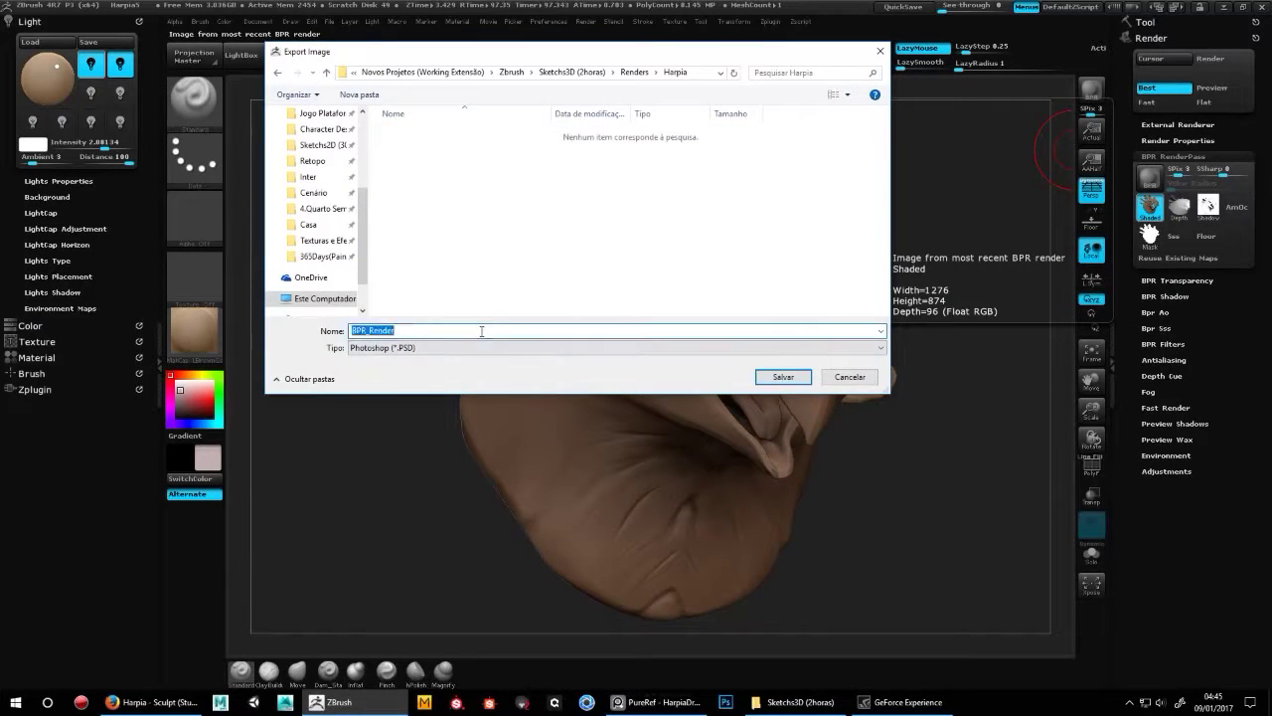
click(783, 377)
click(772, 371)
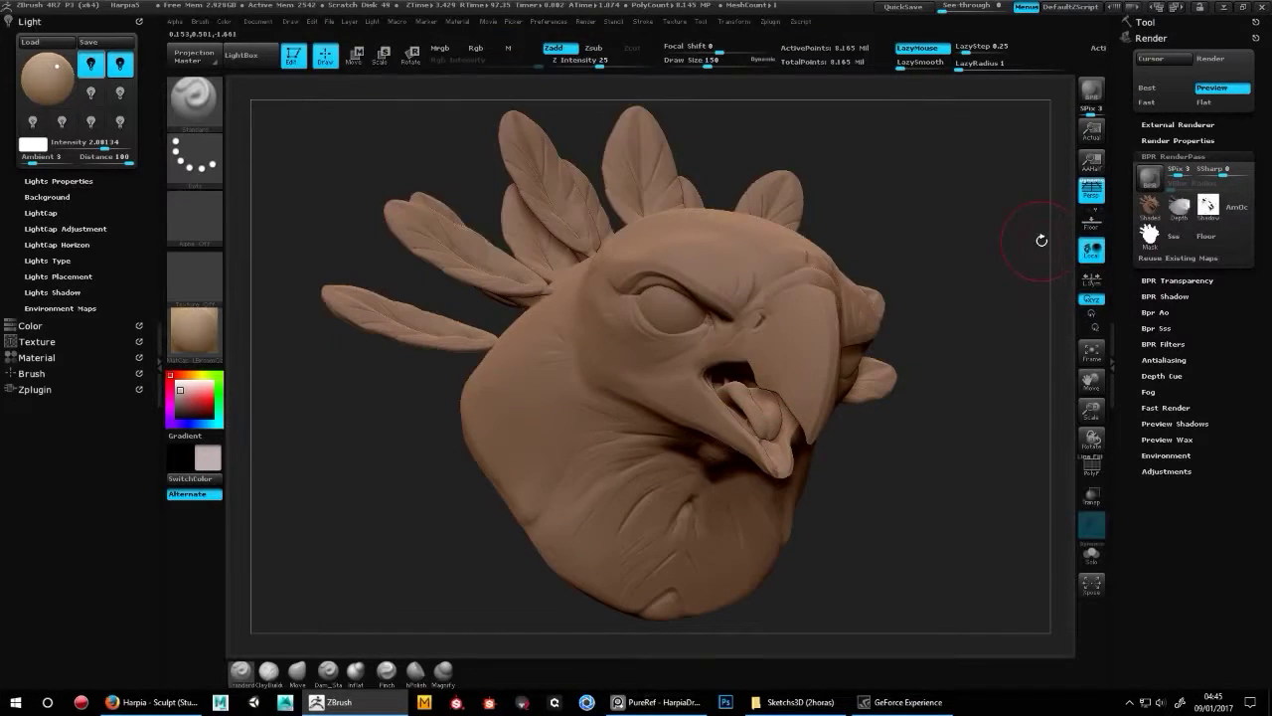
click(1150, 234)
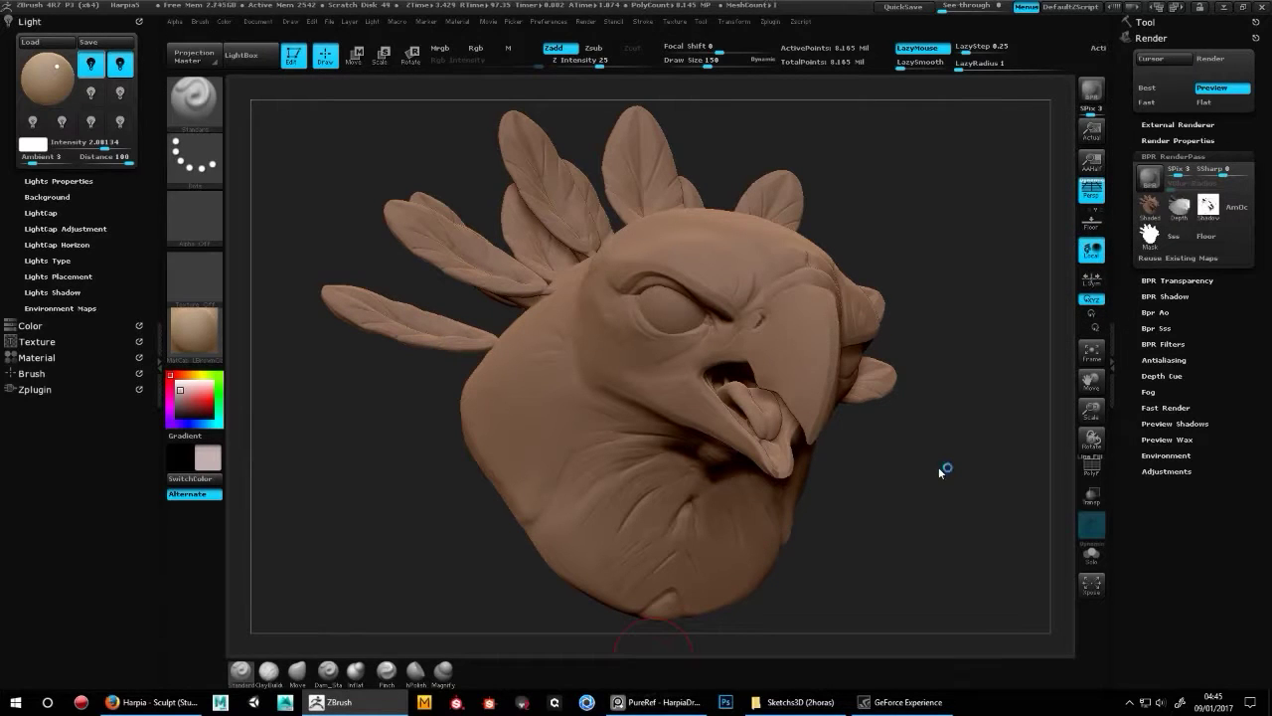